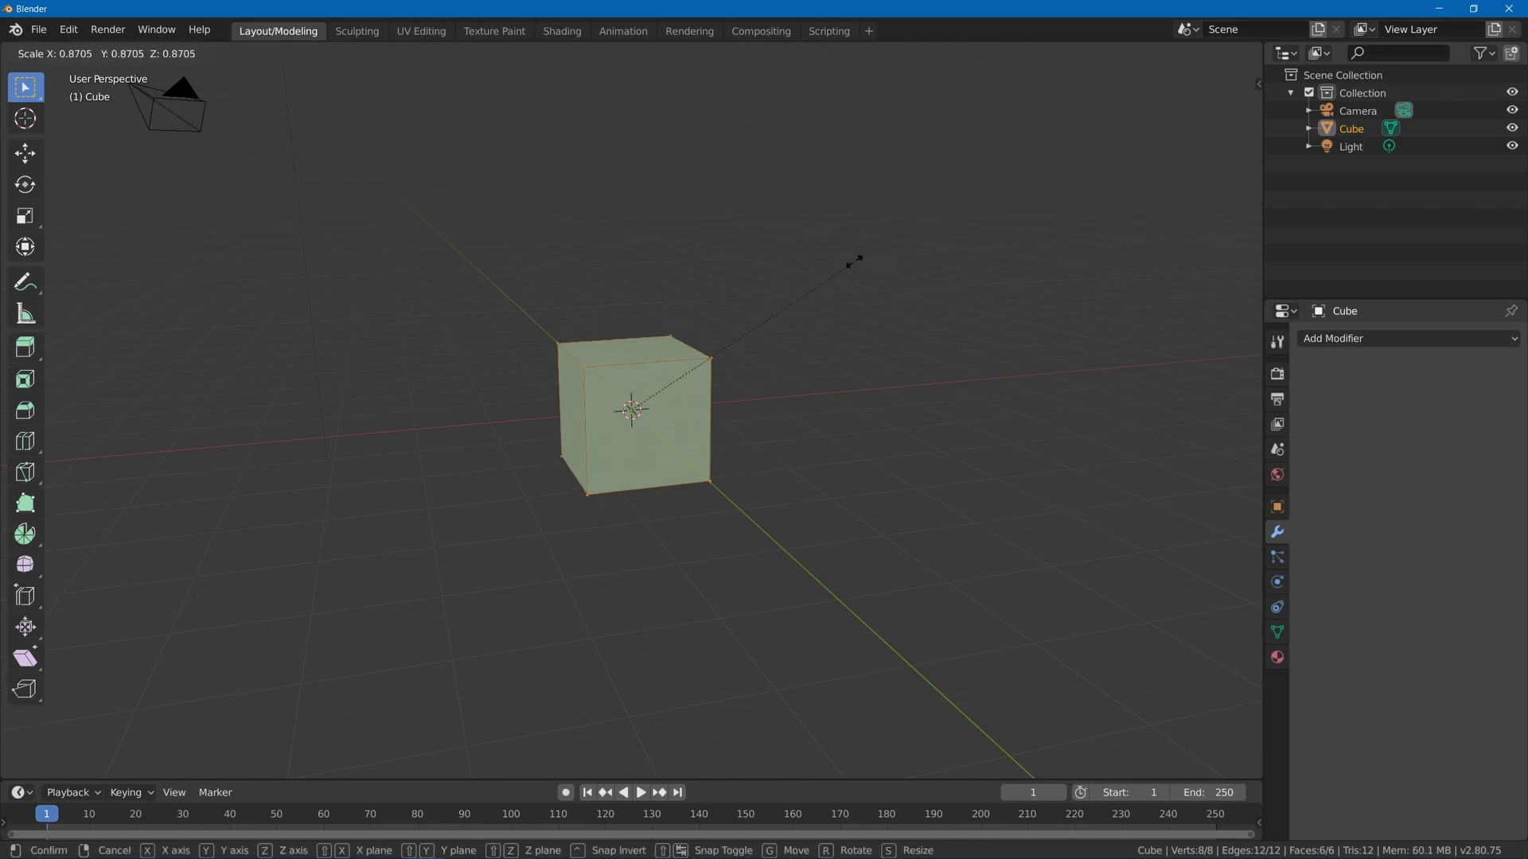
- Shrink the cube uniformly to a tiny size, and stretch it along the Z axis into a tall thin bar
click(638, 388)
middle_drag(634, 395, 724, 379)
key(s)
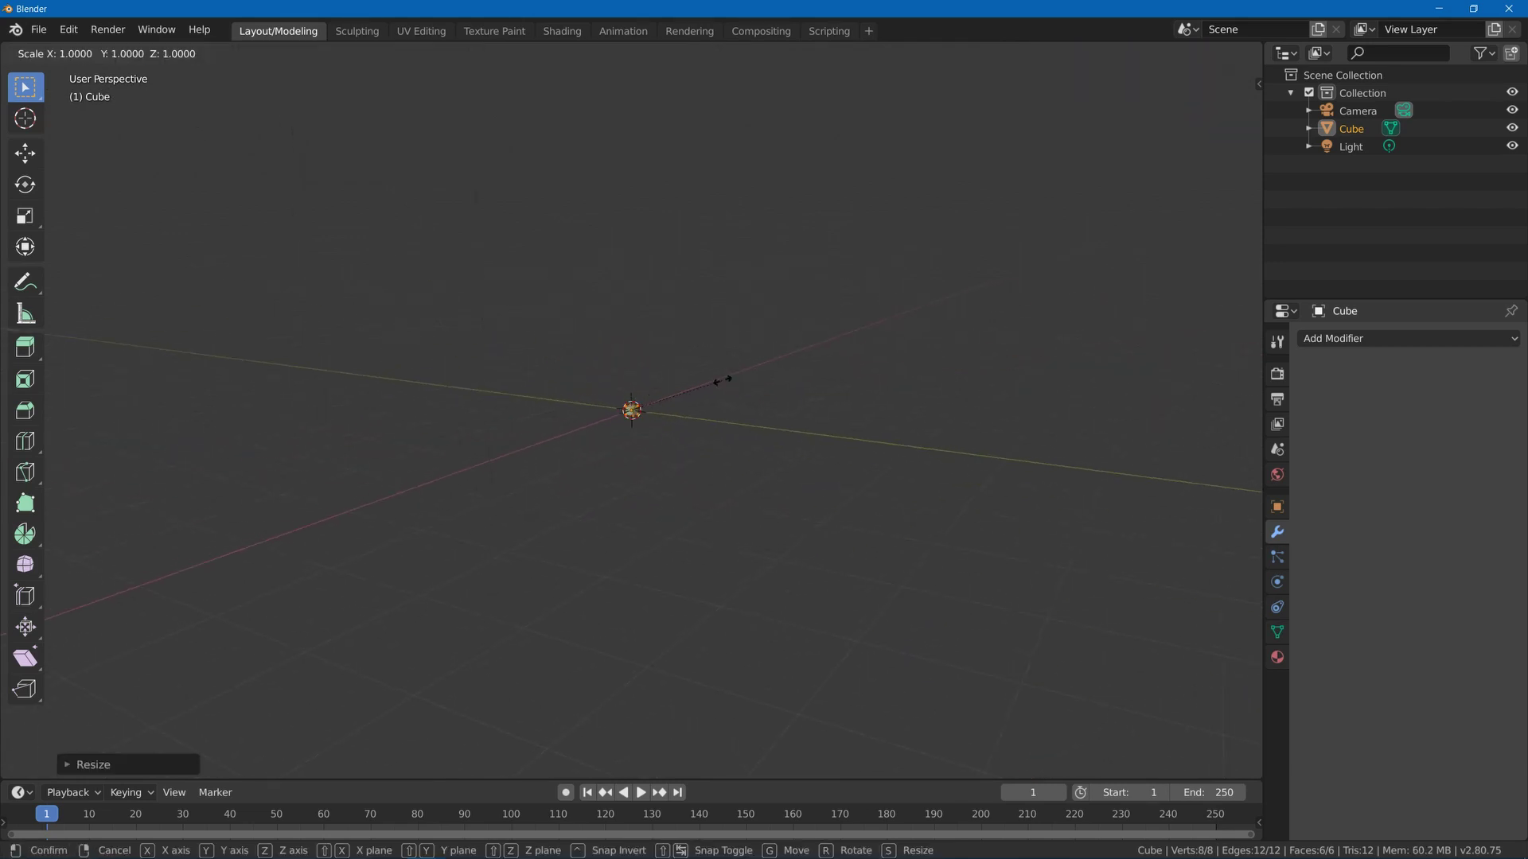
key(z)
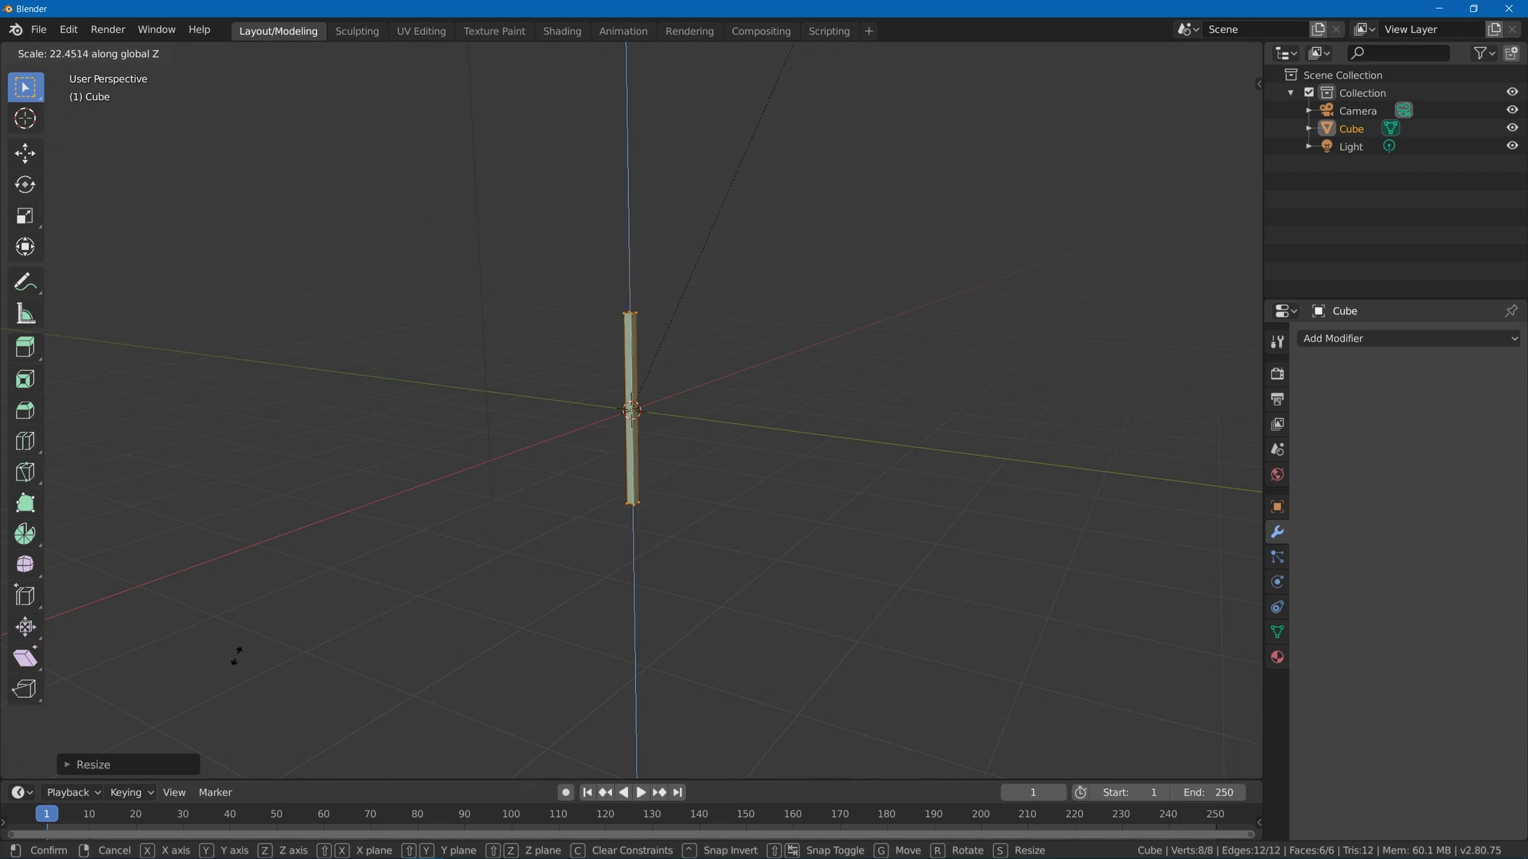
click(498, 324)
- Widen the bar along the Y axis
middle_drag(498, 324, 637, 303)
key(s)
right_click(638, 301)
key(s)
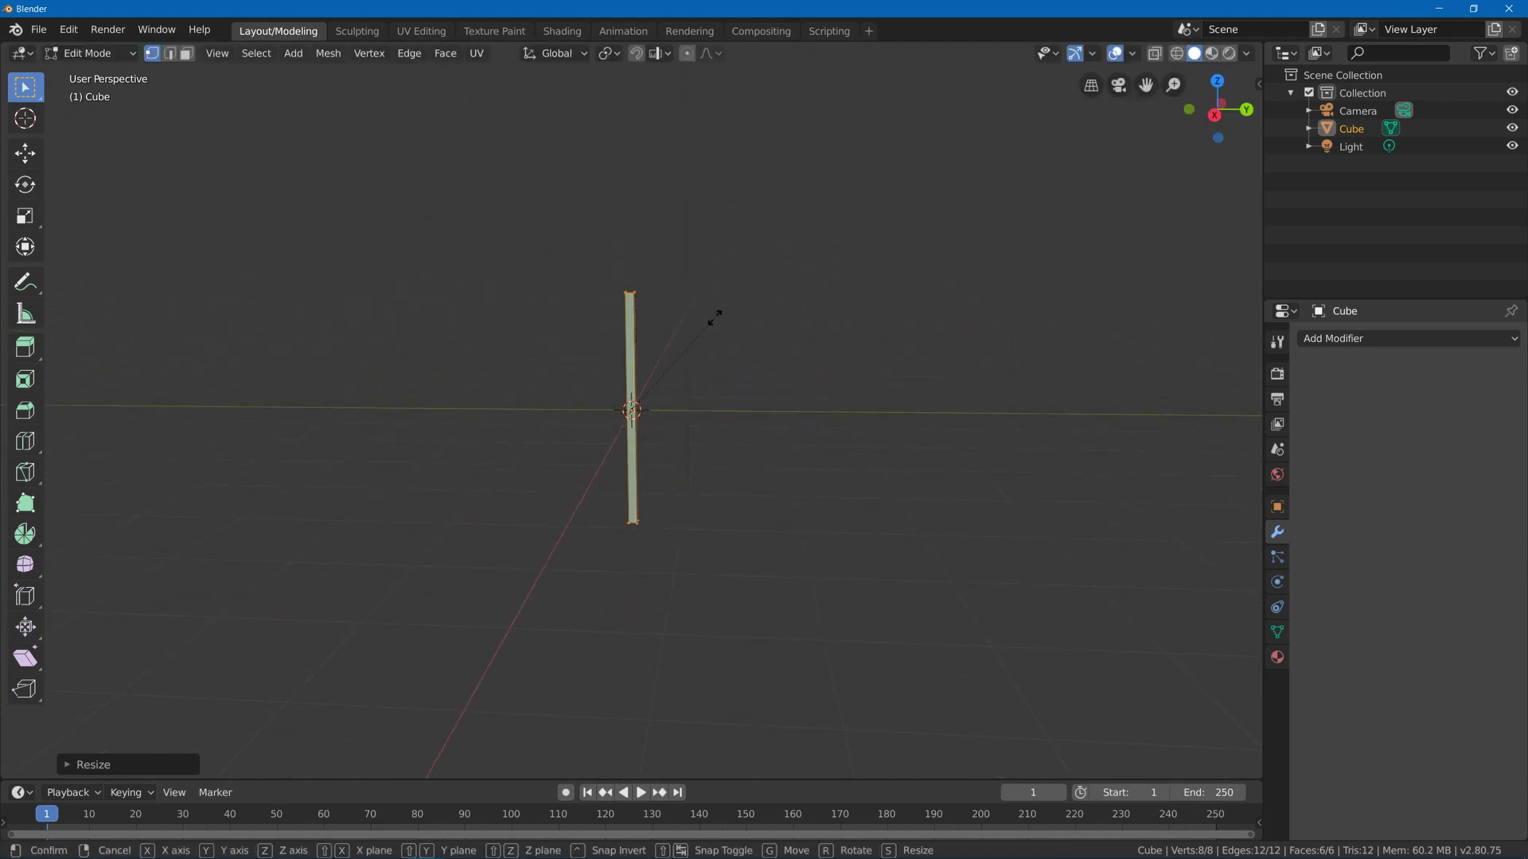
key(y)
click(911, 356)
- Flatten the bar along the X axis into a thin blade shape
middle_drag(902, 358, 761, 365)
key(s)
key(x)
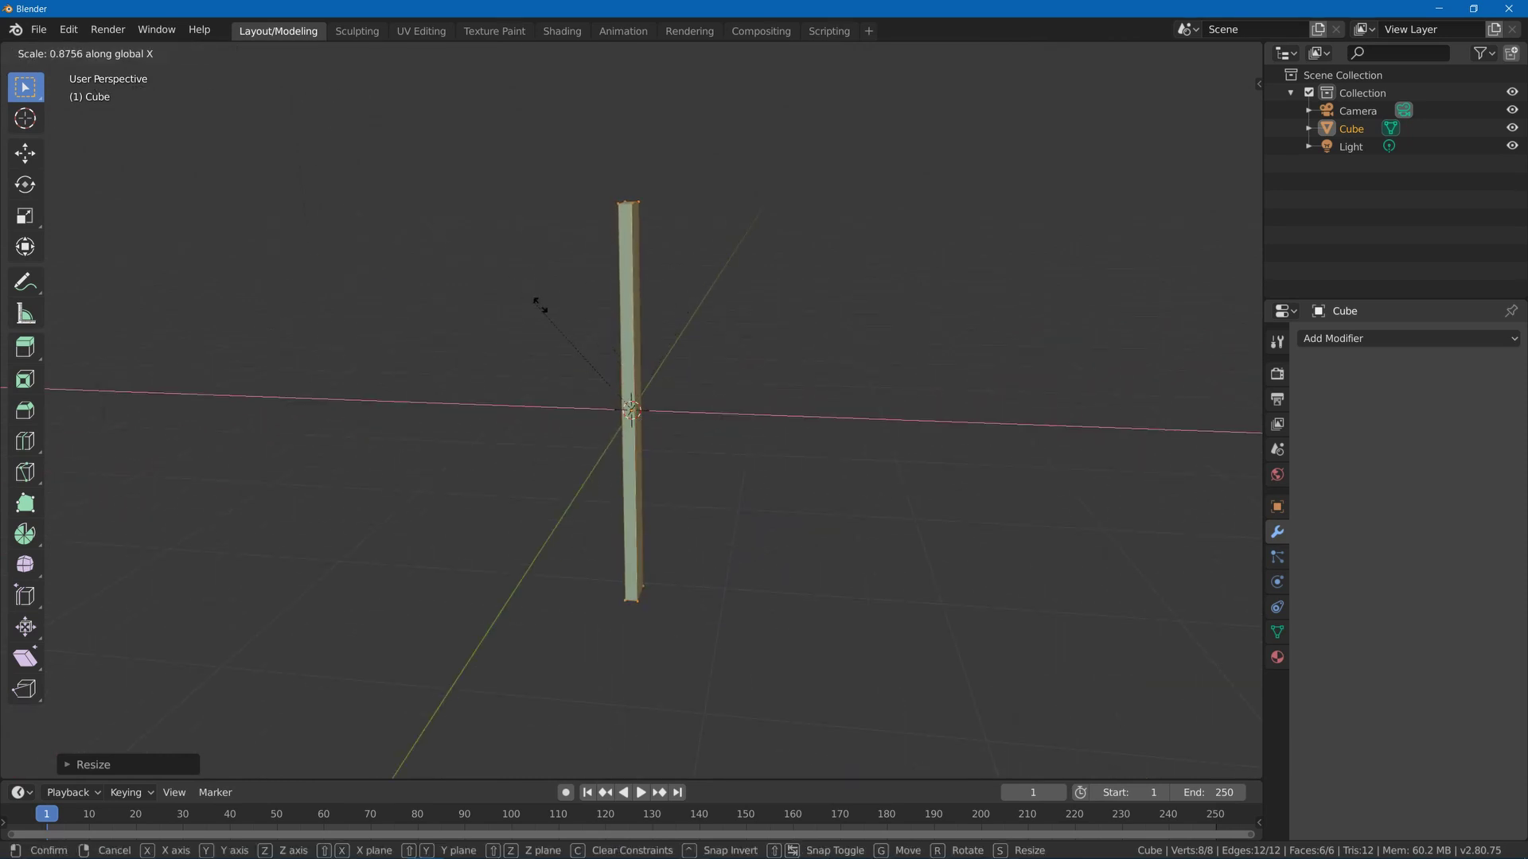
click(618, 353)
middle_drag(618, 355, 721, 303)
key(s)
key(x)
click(754, 297)
- Lengthen the flat blade slightly along the Z axis
key(s)
key(z)
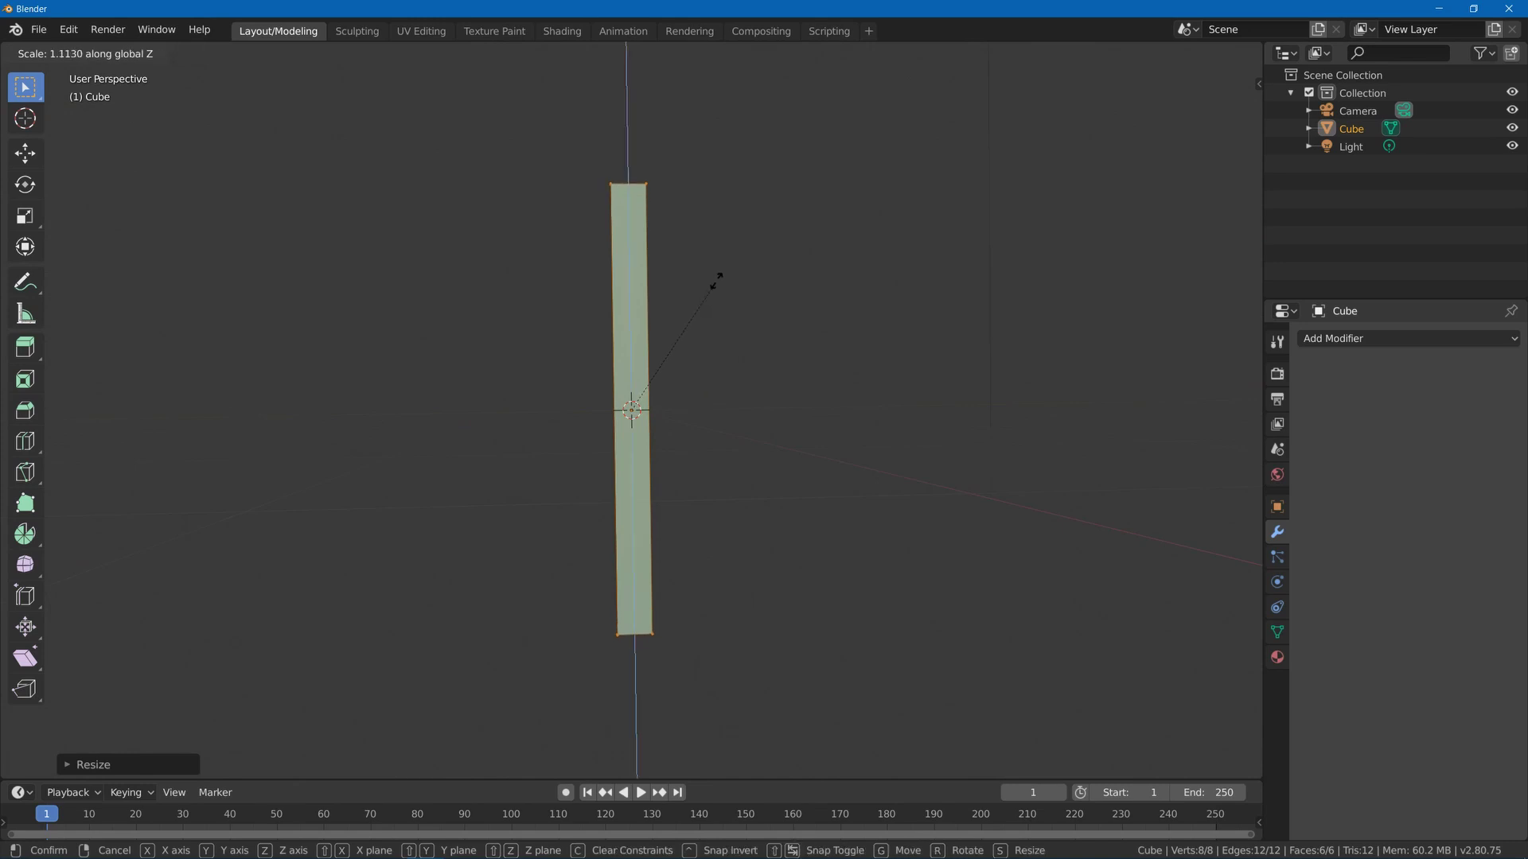
click(721, 269)
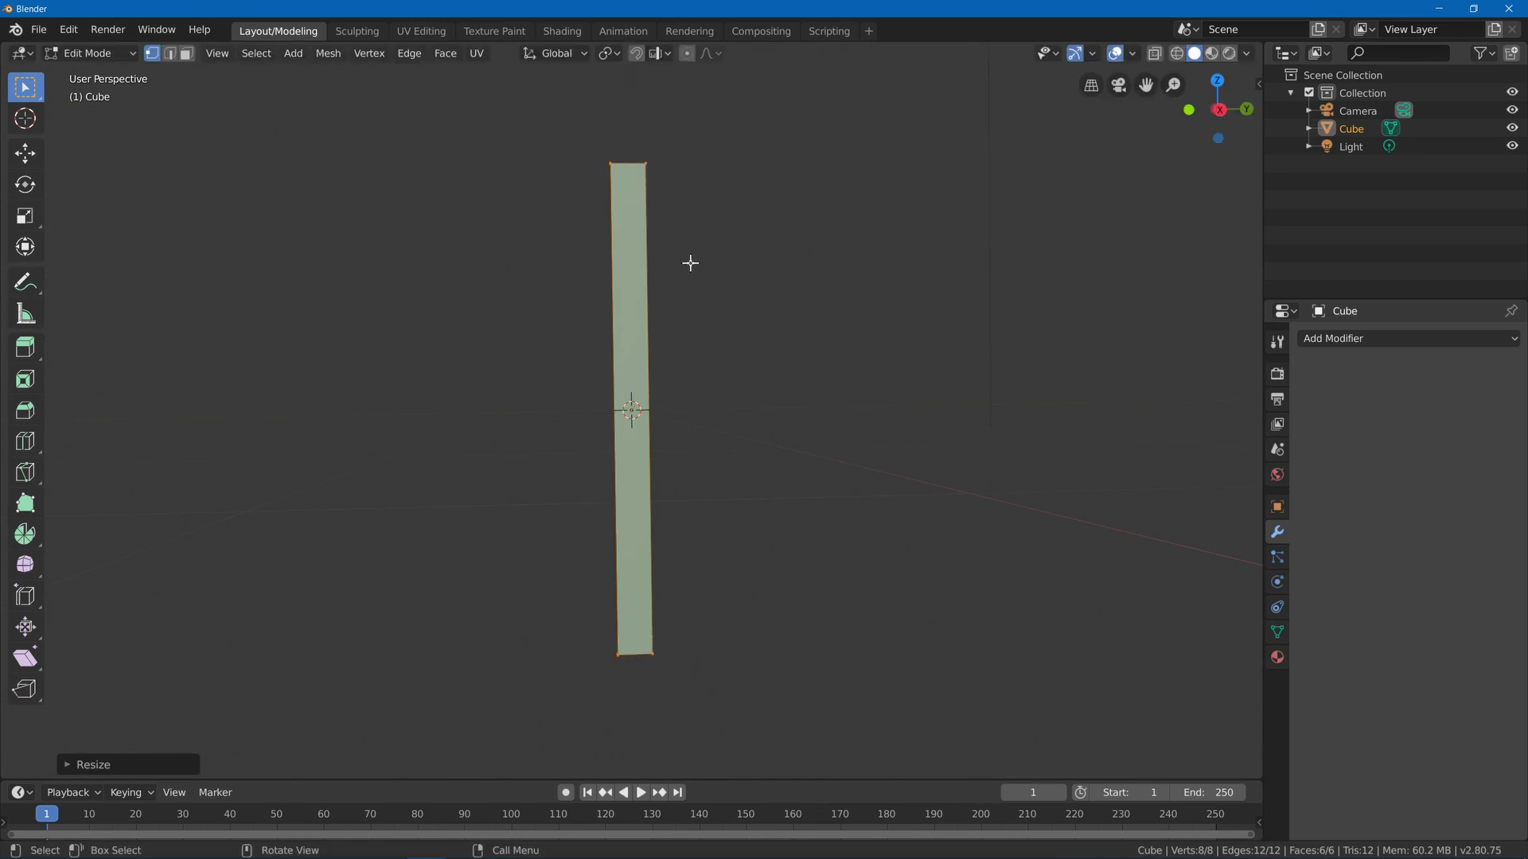
- Add a single centred loop cut running lengthwise down the blade
middle_drag(690, 262, 634, 284)
click(634, 284)
key(ctrl+r)
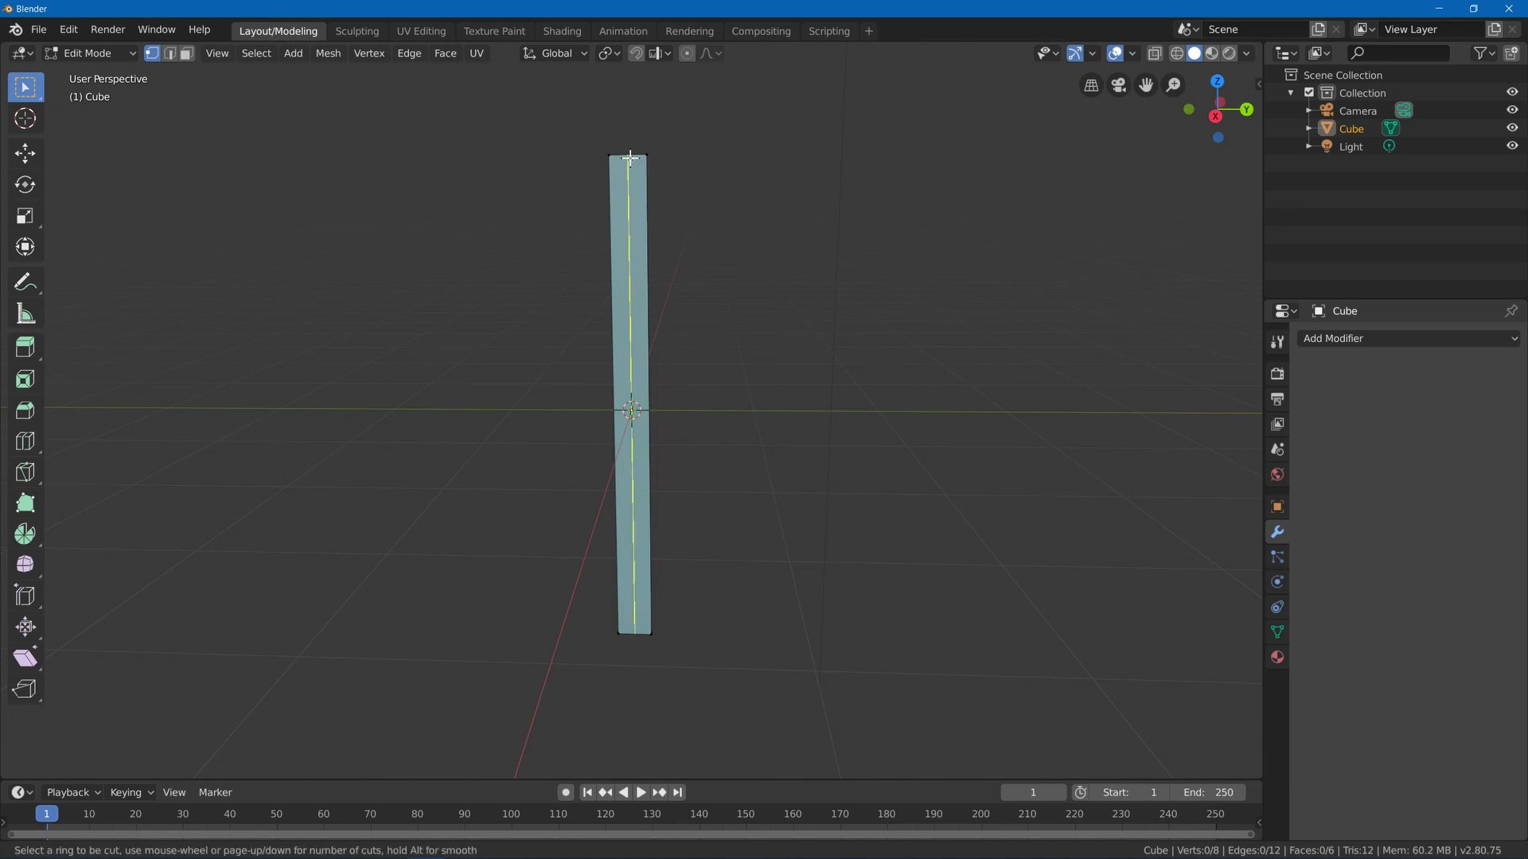
click(630, 158)
right_click(733, 321)
- Delete the positive Y half of the blade by removing the vertices of its narrow side face
middle_drag(620, 177, 726, 126)
key(3)
click(642, 172)
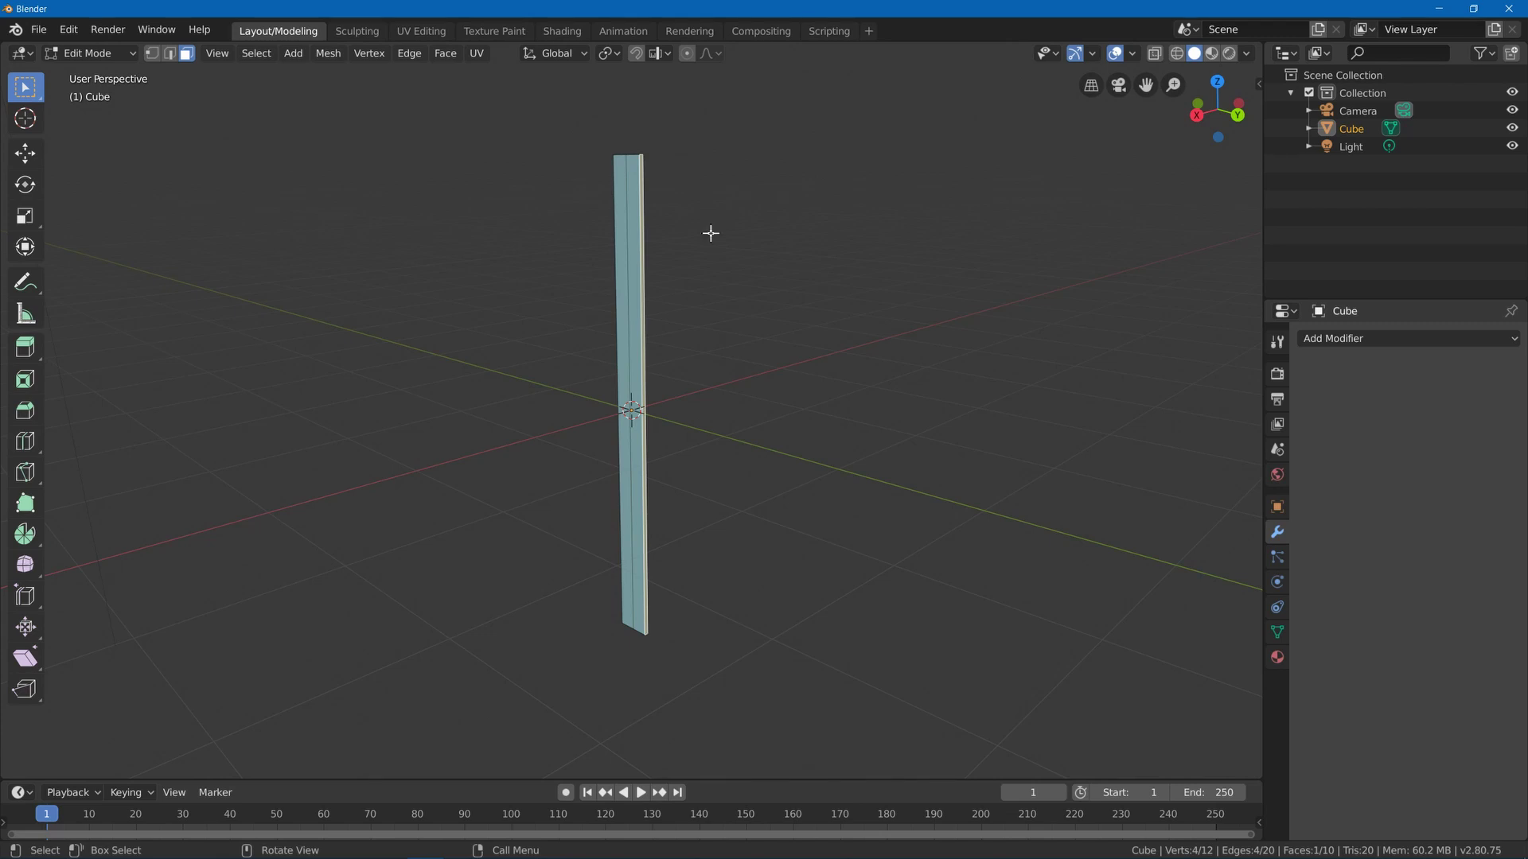
key(x)
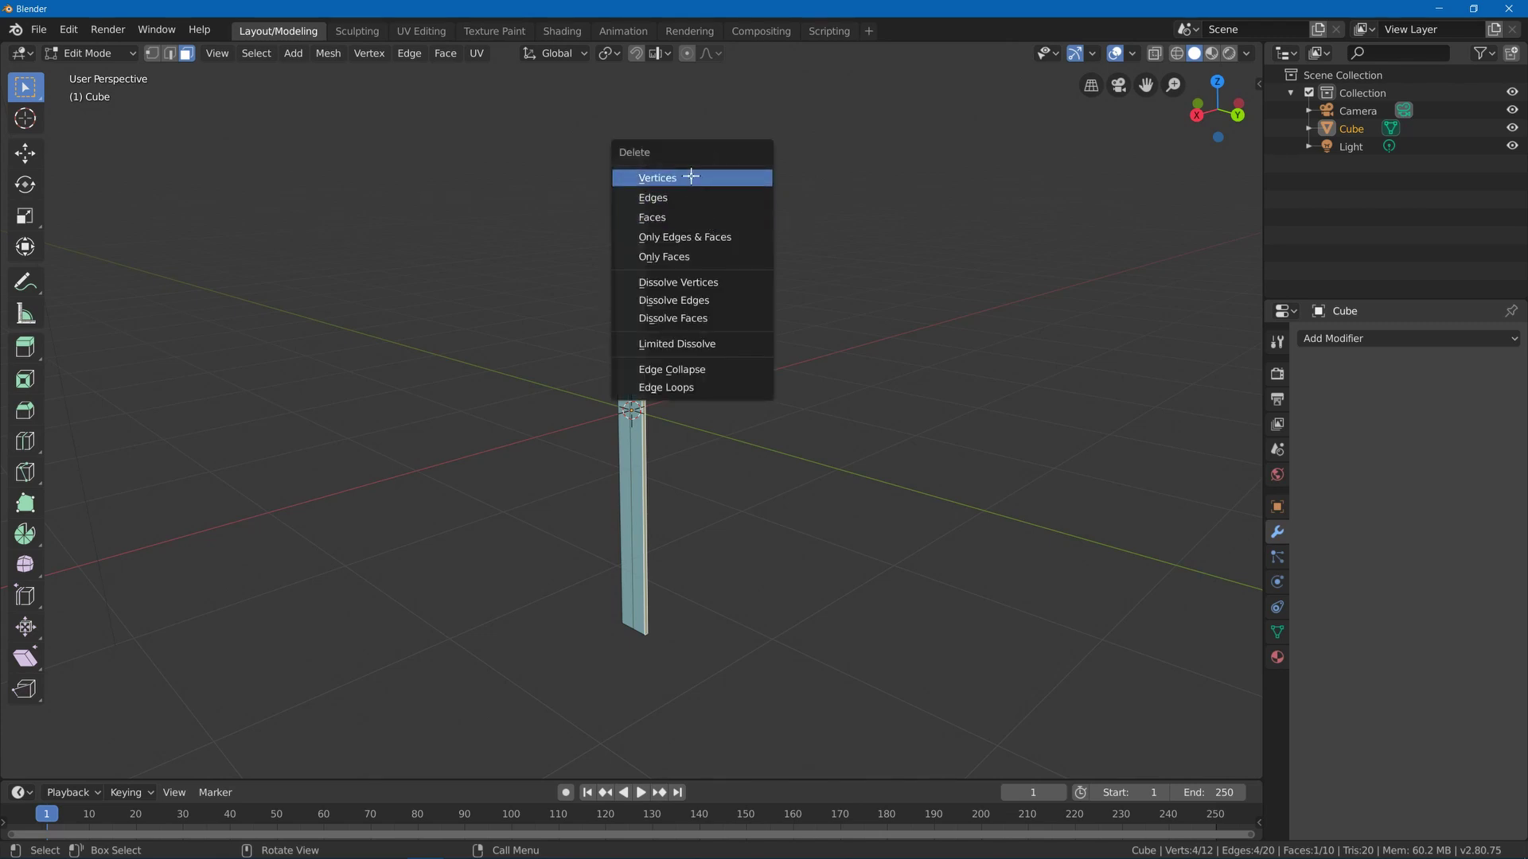
click(692, 175)
- Return to Object Mode and add a Mirror modifier to the half blade
middle_drag(724, 196, 706, 228)
key(Tab)
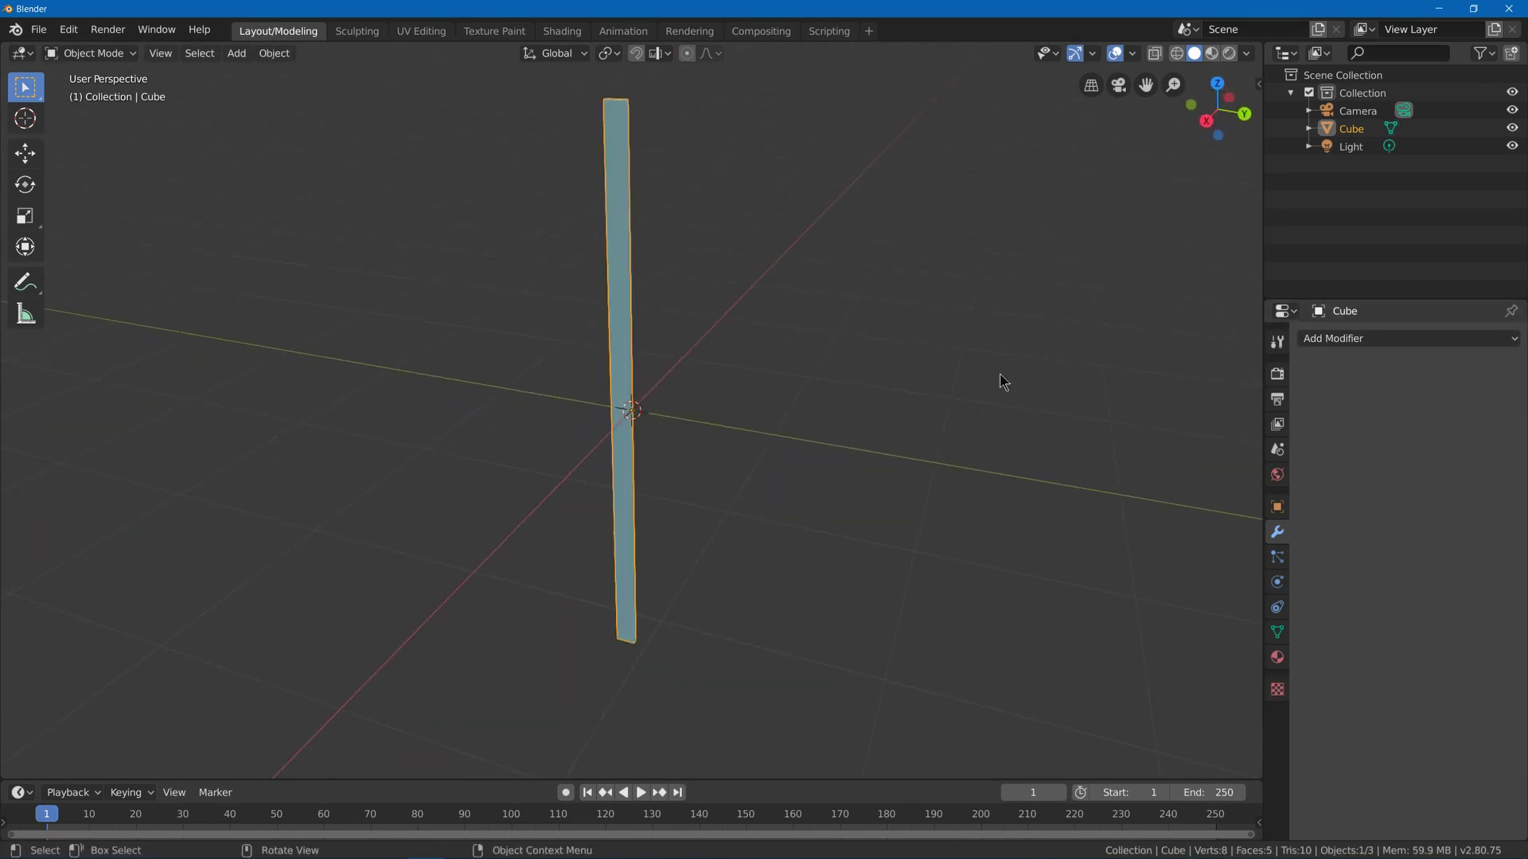
key(q)
click(1011, 361)
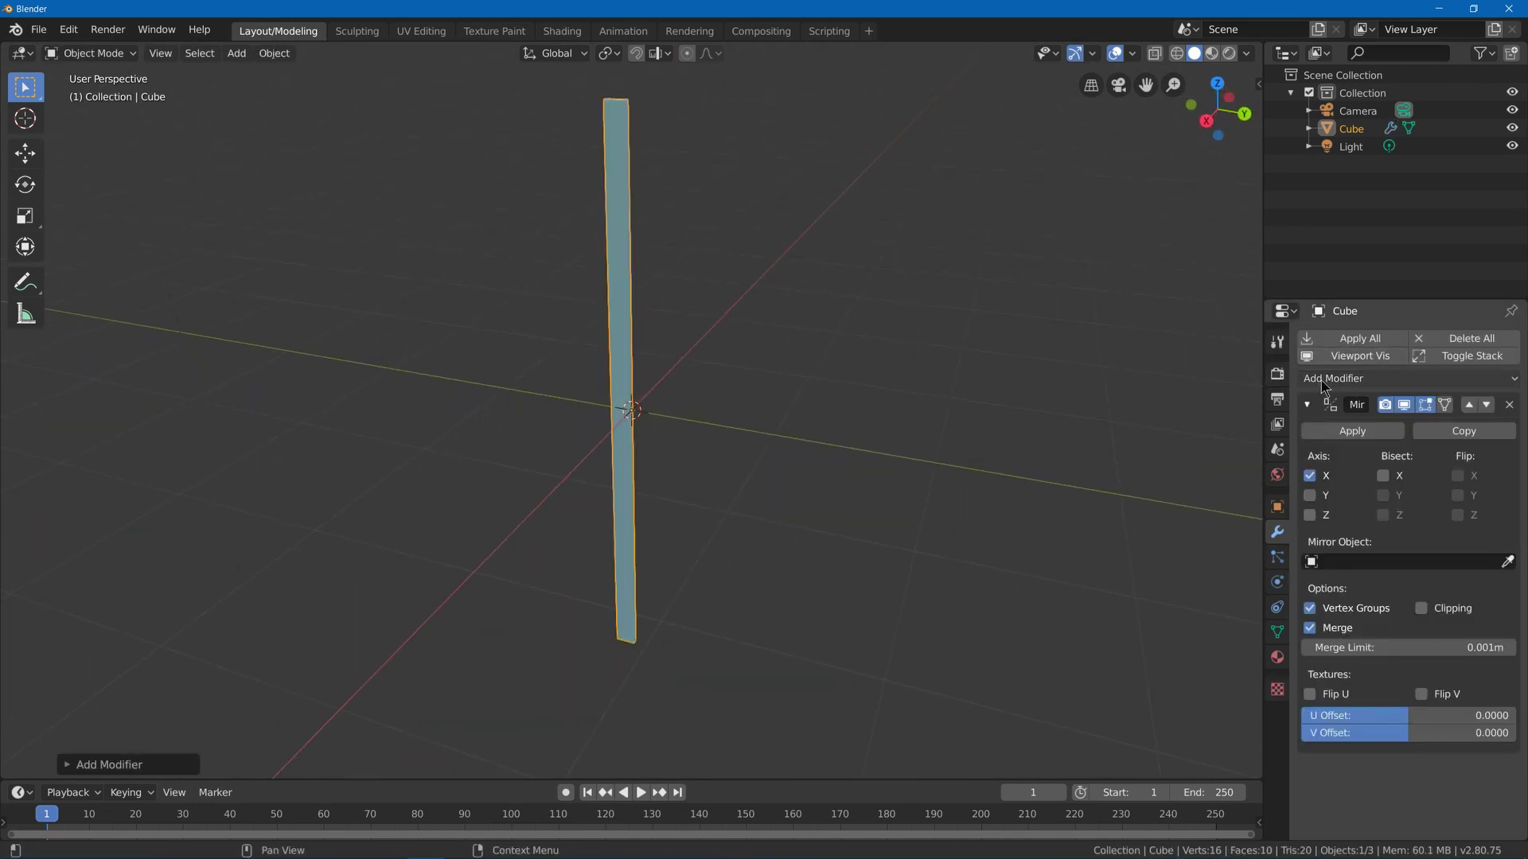
click(1389, 378)
key(Escape)
key(q)
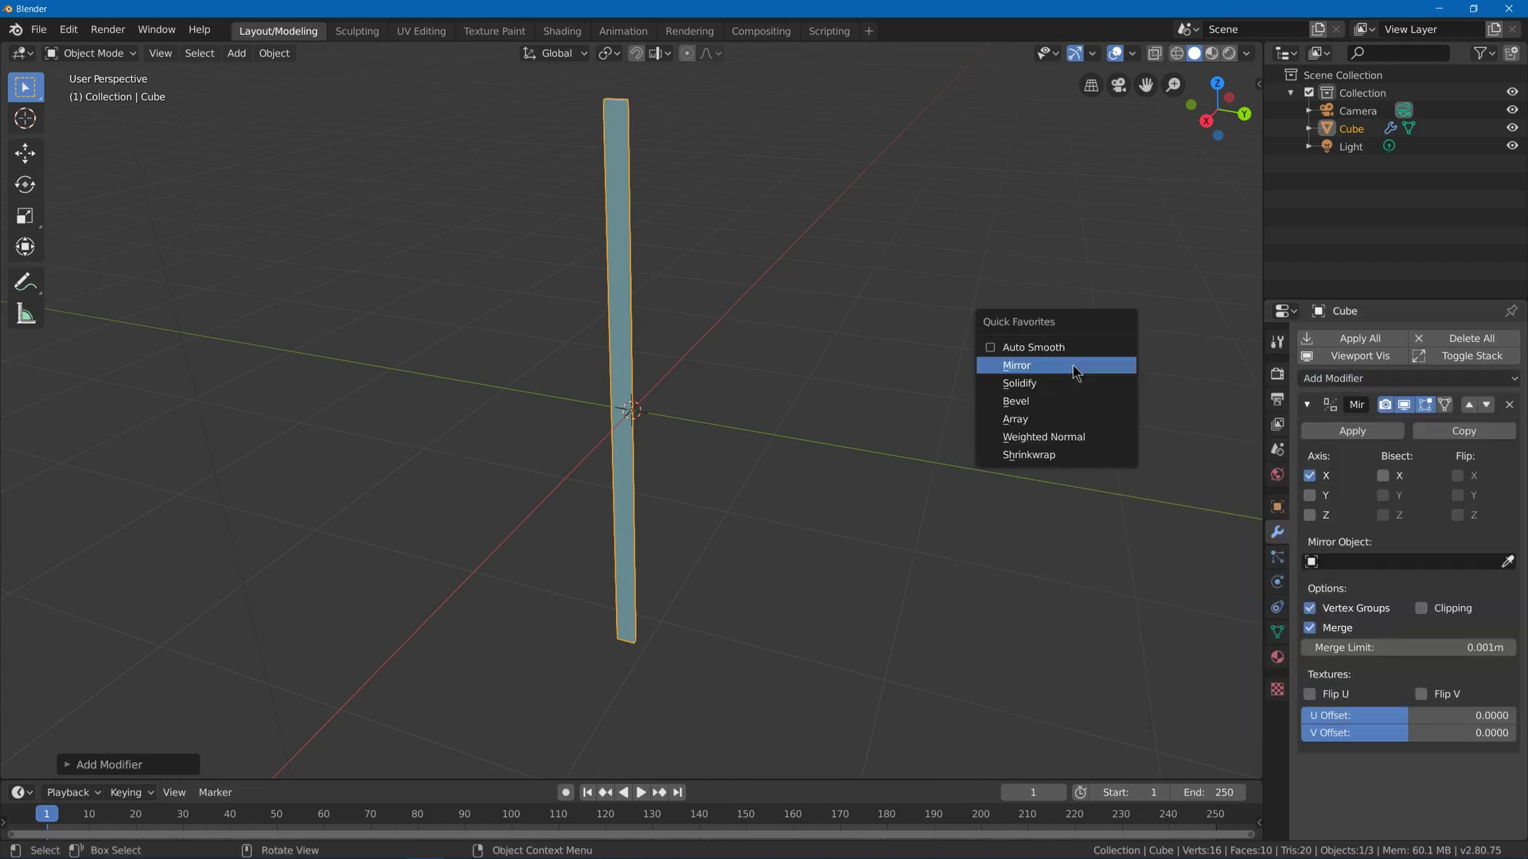
key(Escape)
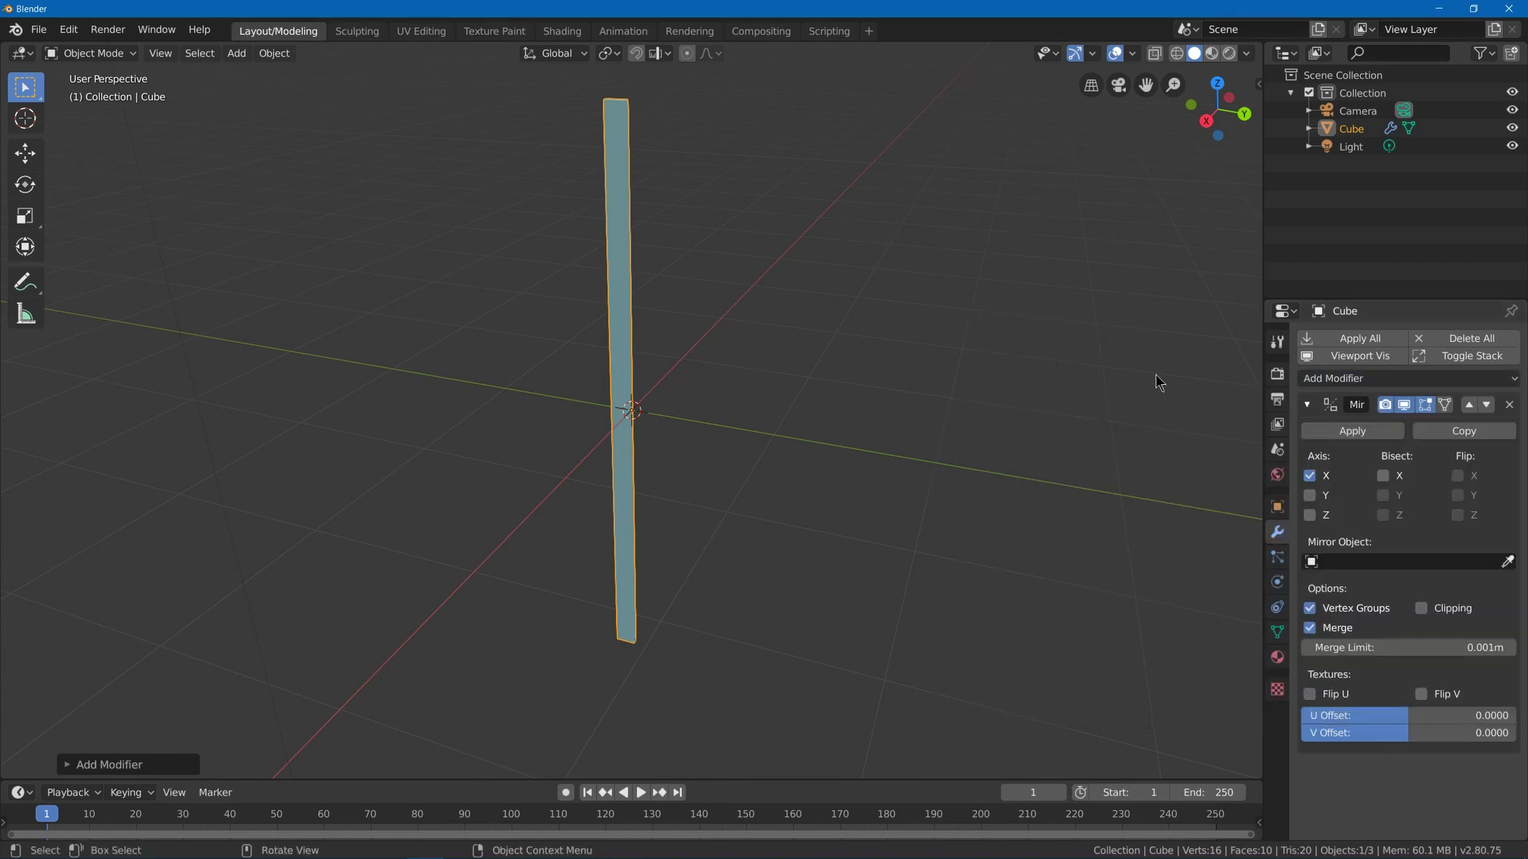
- Enable Clipping on the Mirror modifier and mirror across the Y axis instead of X
middle_drag(884, 416, 1306, 497)
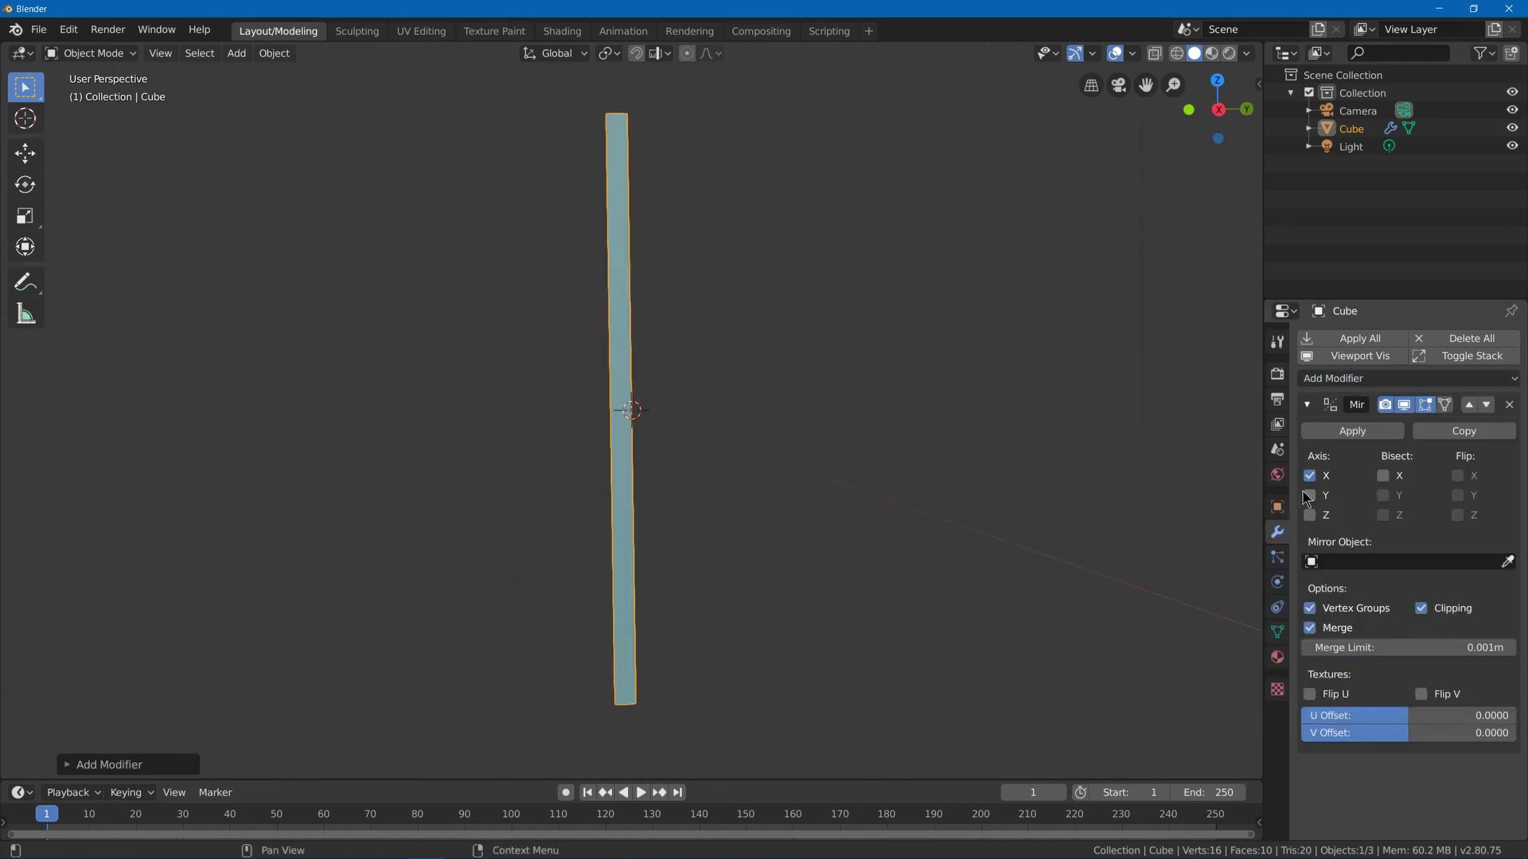
click(1310, 476)
click(1310, 495)
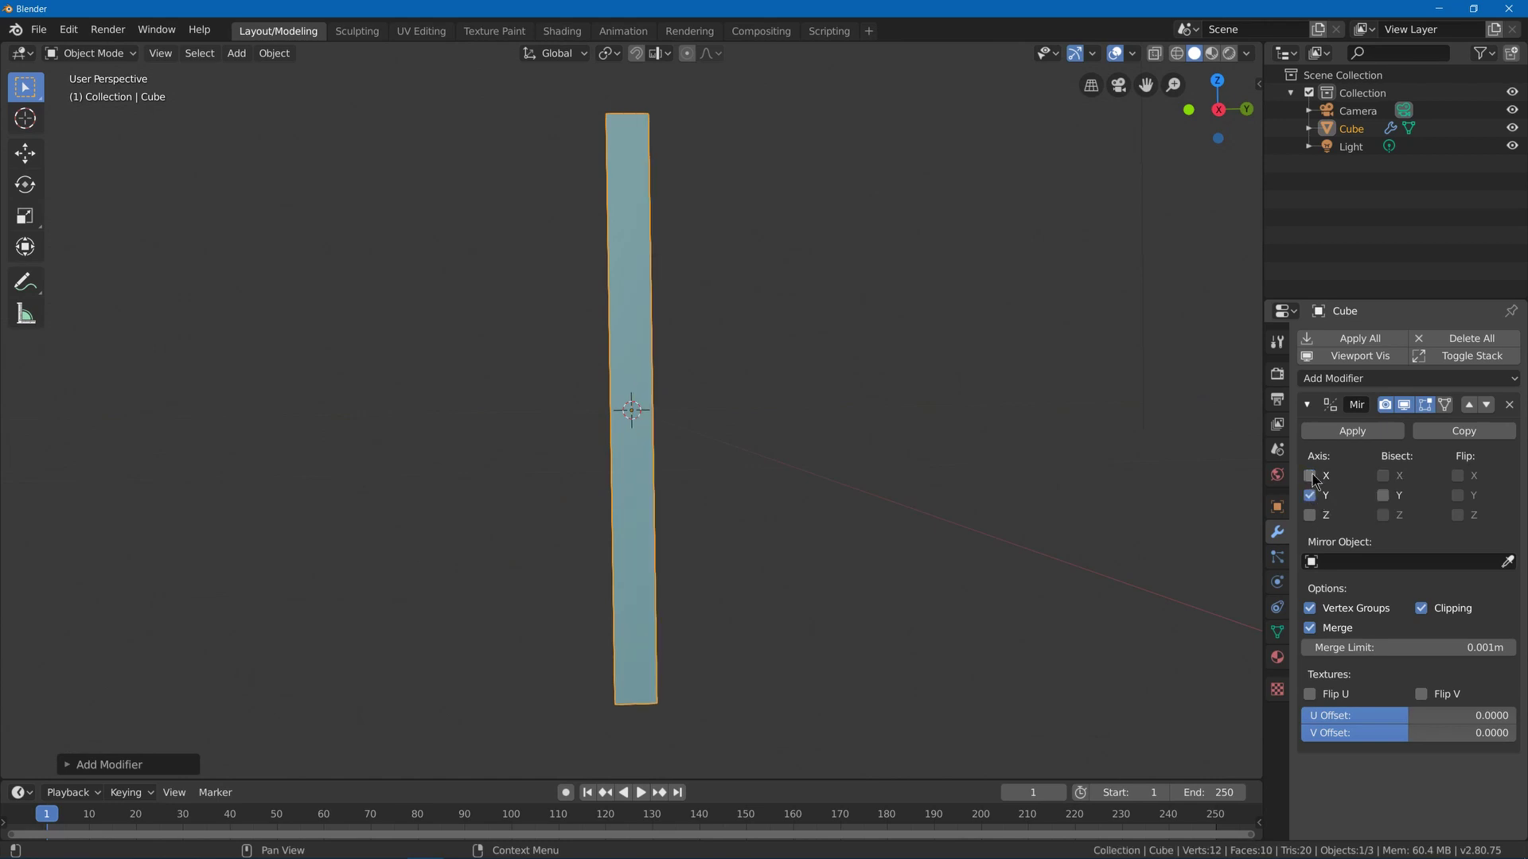
- Enter Edit Mode on the mirrored blade and deselect all of its geometry
key(Tab)
middle_drag(556, 597, 631, 356)
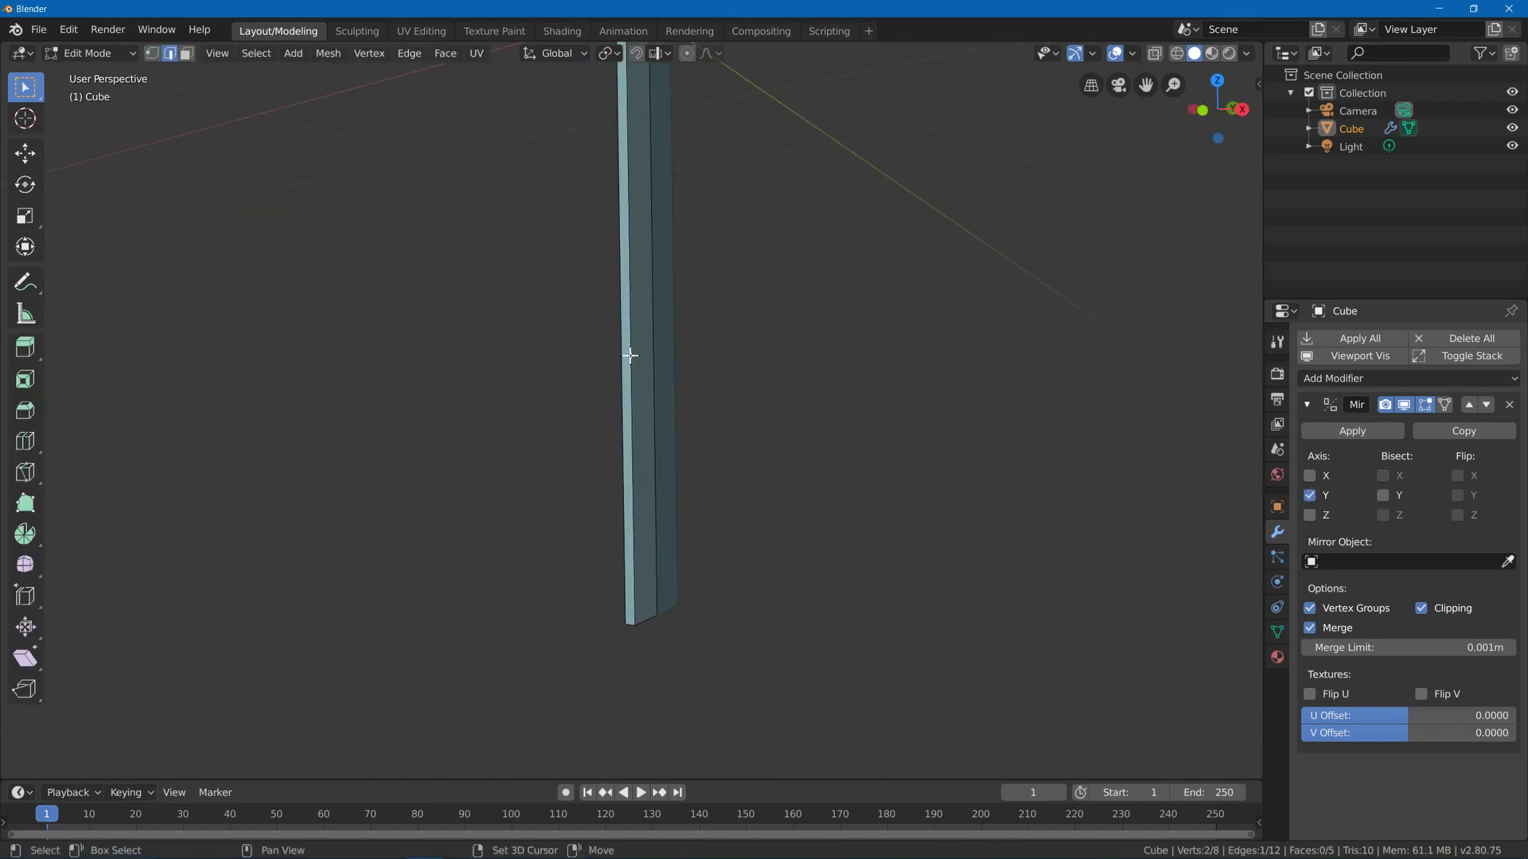
scroll(629, 624, down, 2)
middle_drag(629, 625, 635, 607)
key(alt+a)
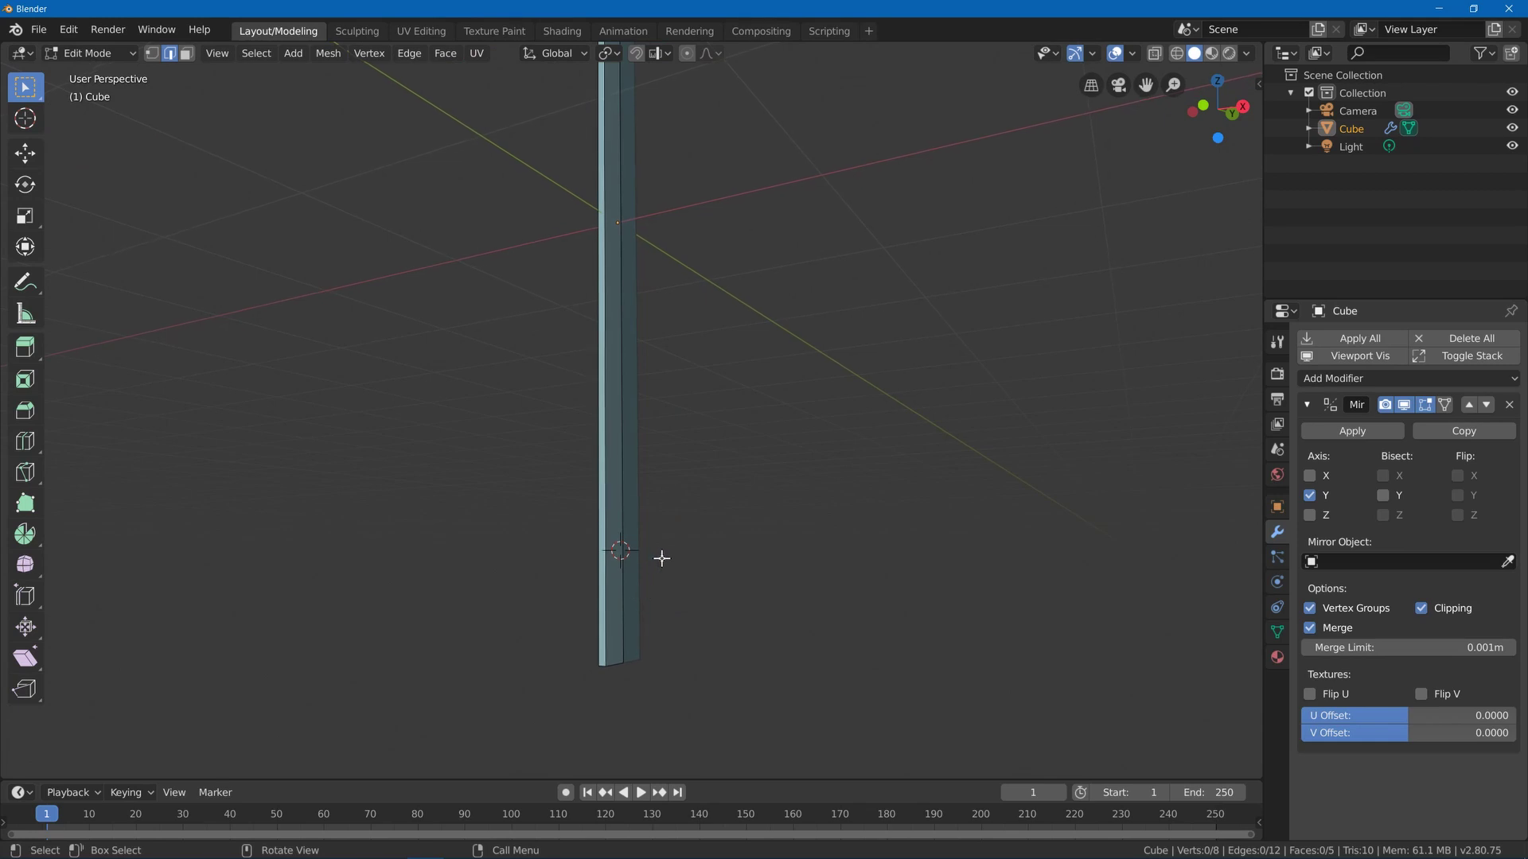
middle_drag(618, 229, 568, 393)
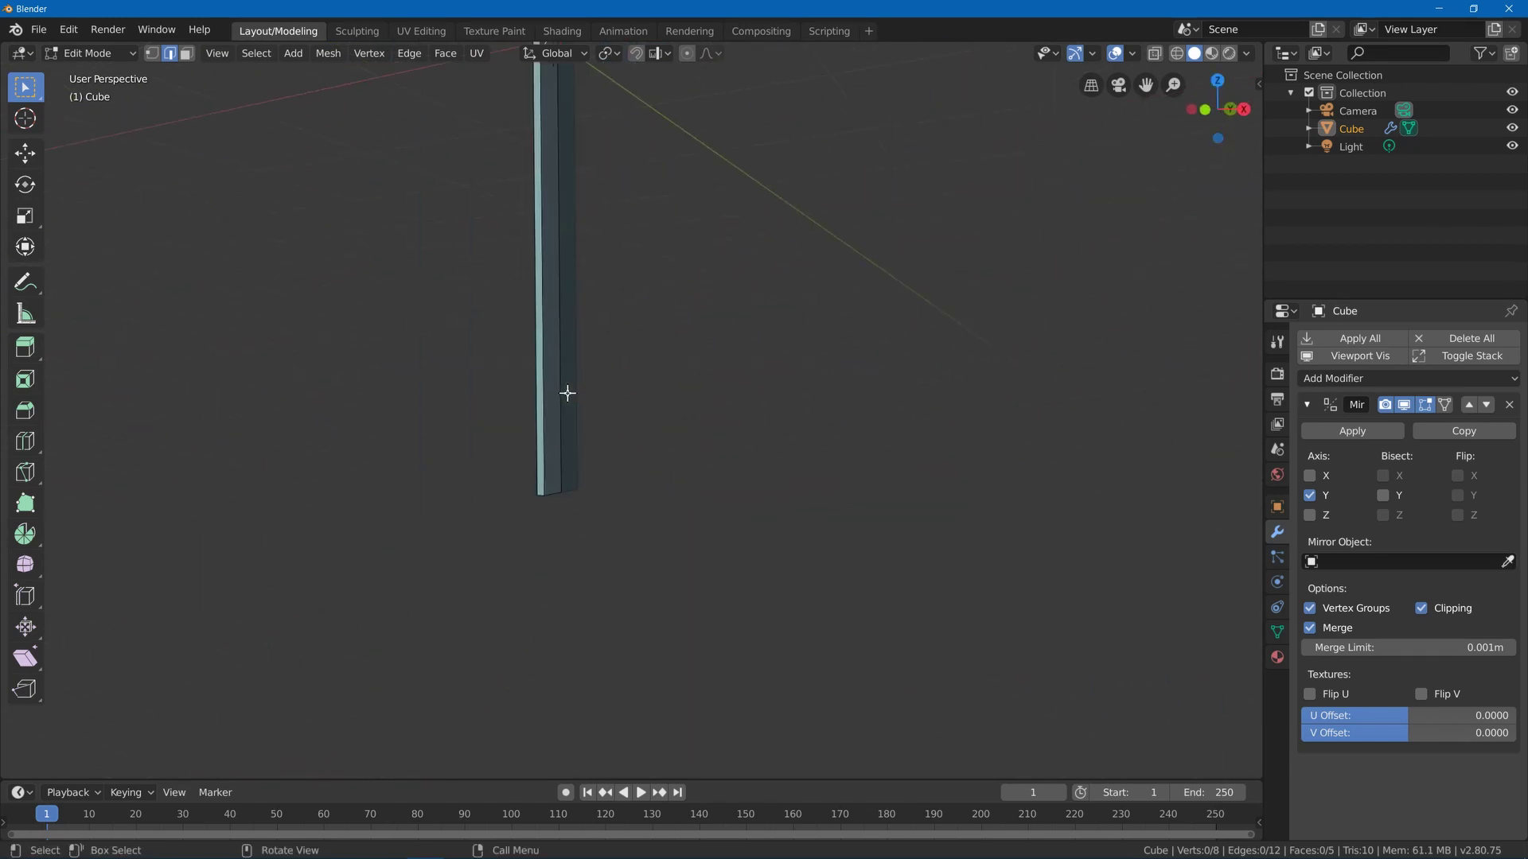
- Lock the view to the 3D cursor and place the cursor near the blade's bottom end
key(n)
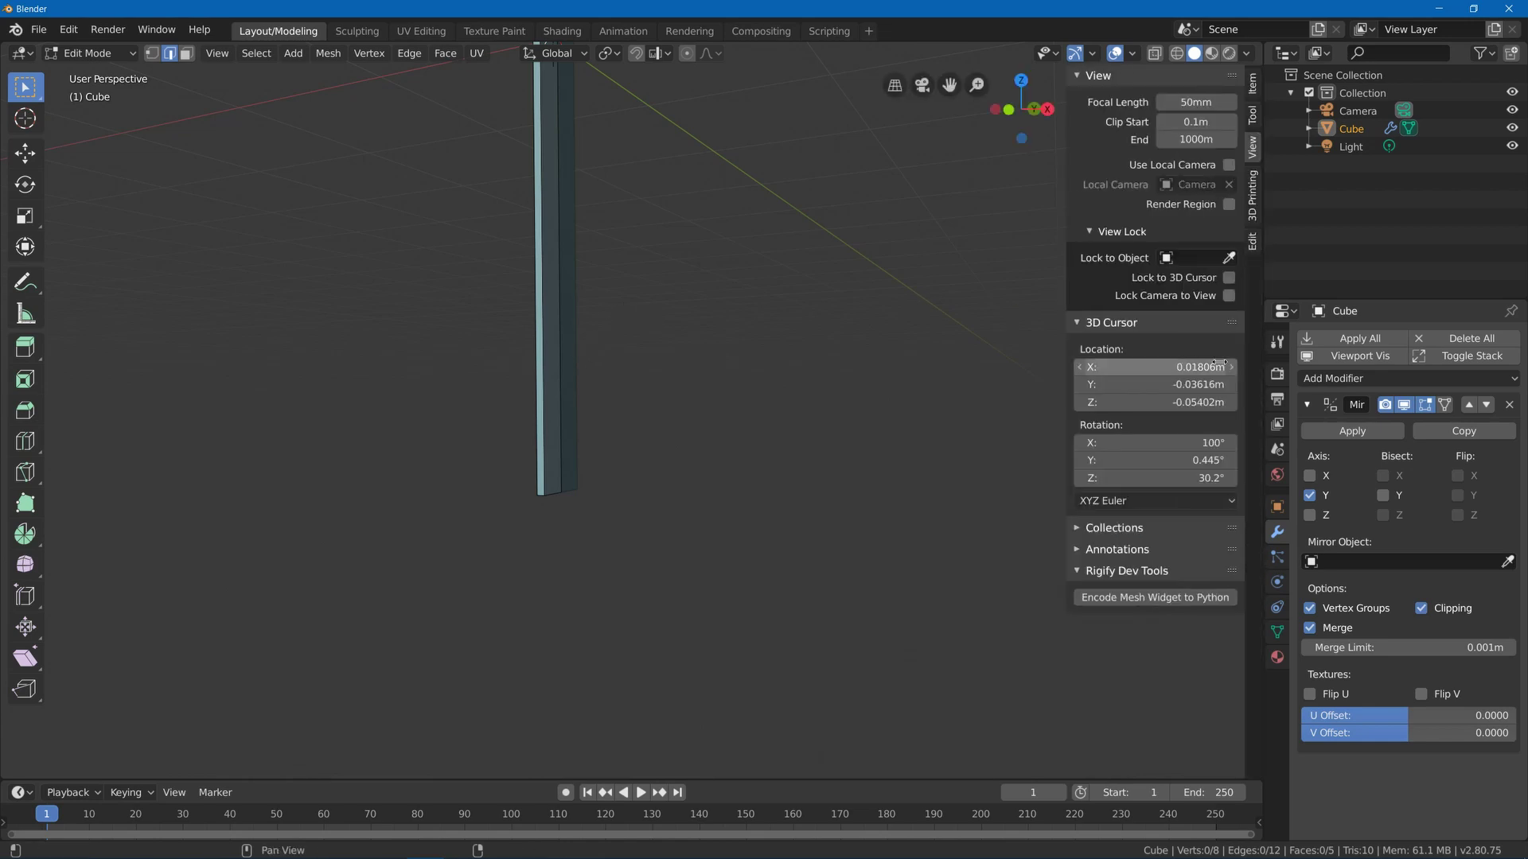
click(1228, 278)
middle_drag(762, 485, 573, 433)
key(n)
scroll(574, 431, down, 8)
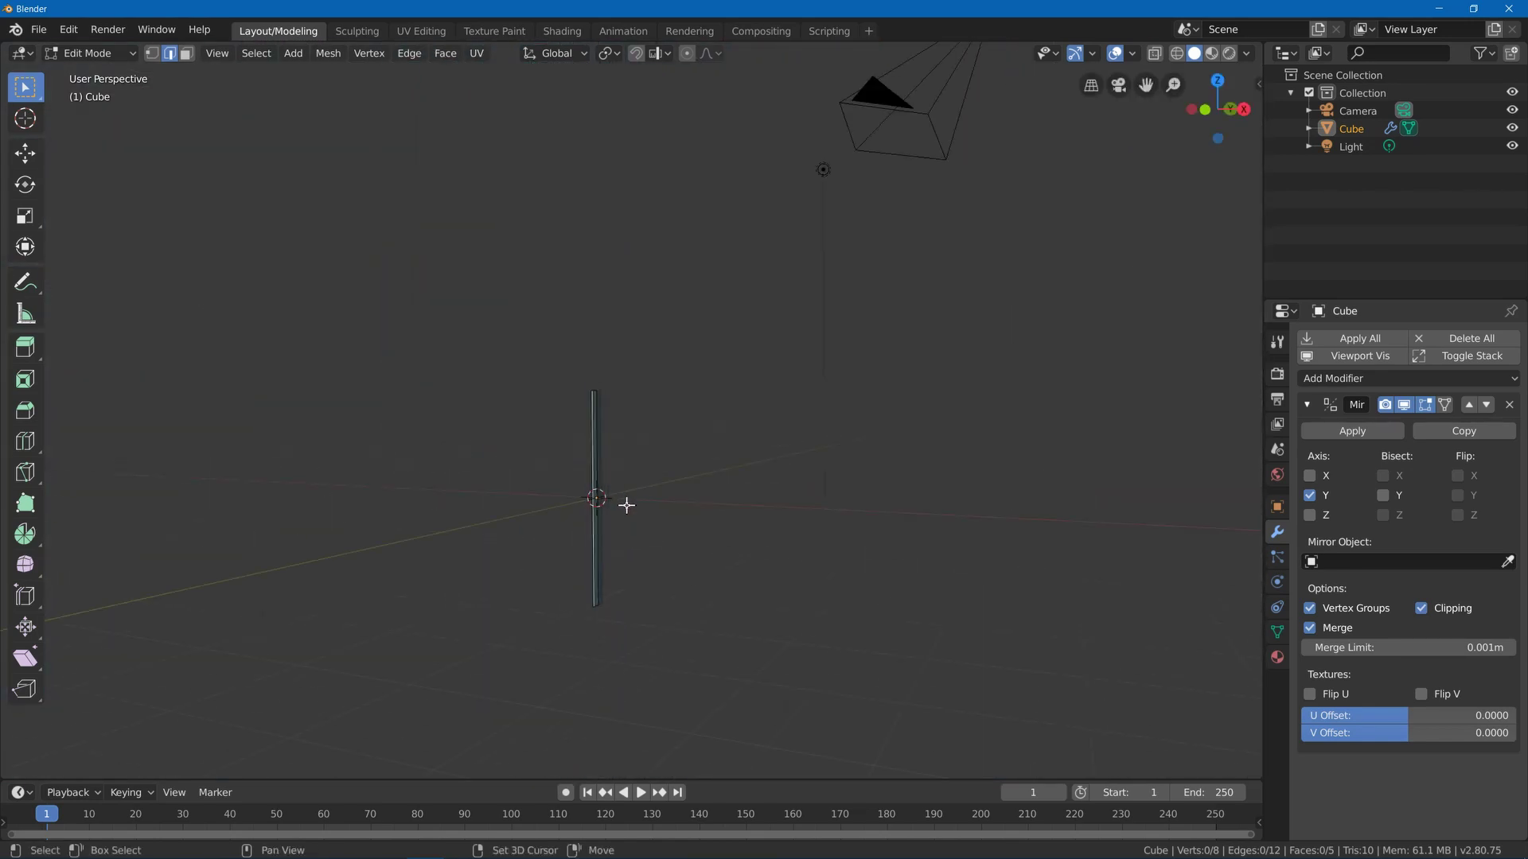
shift+right_click(594, 605)
scroll(607, 637, up, 6)
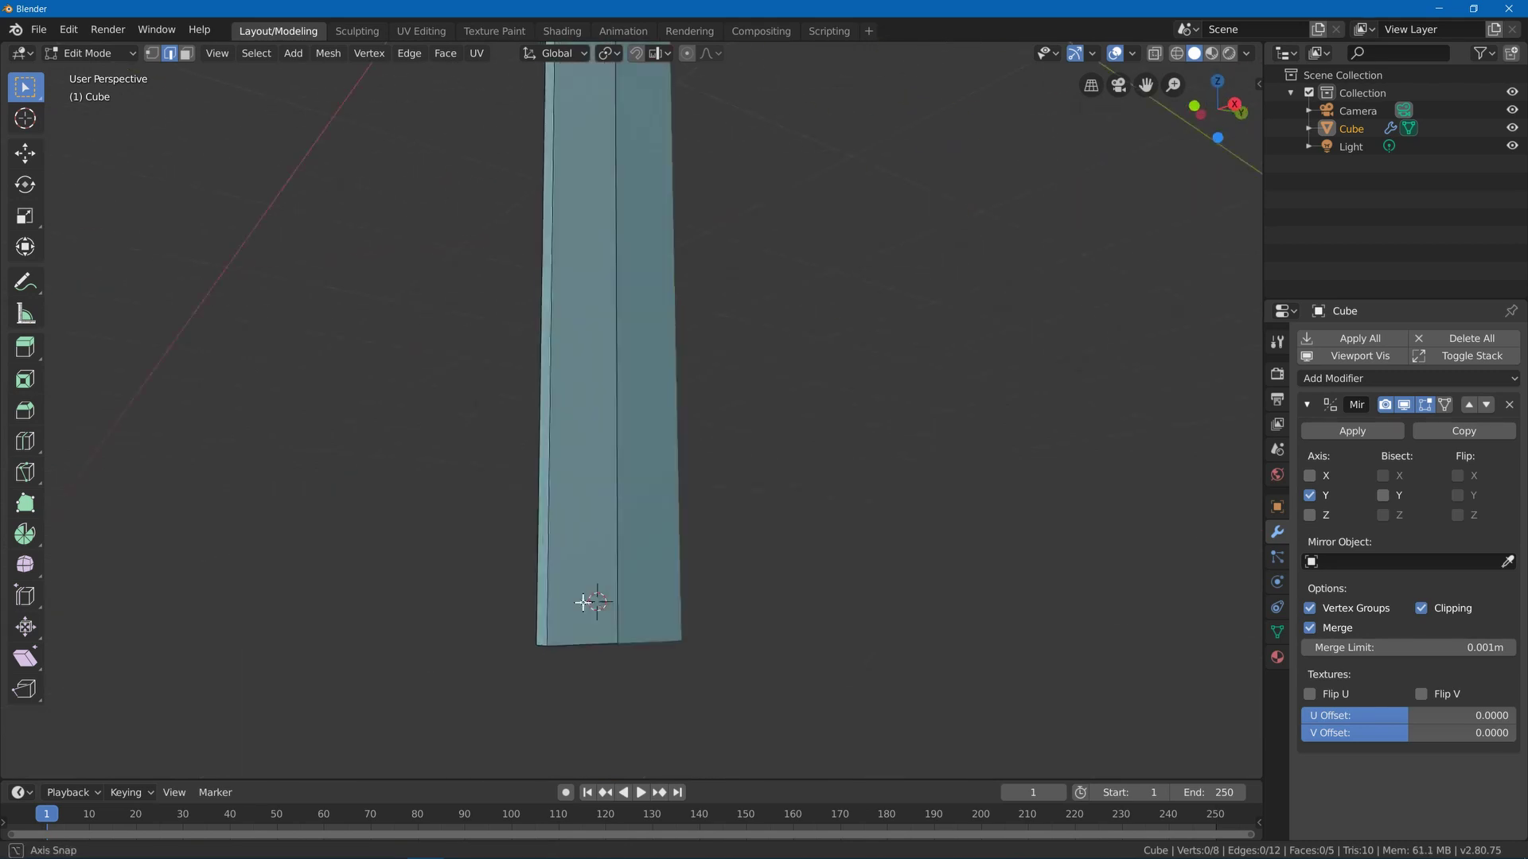
- Move the outer edge at the blade's bottom end up about 0.4 m along Z to form a pointed tip
middle_drag(580, 604, 644, 596)
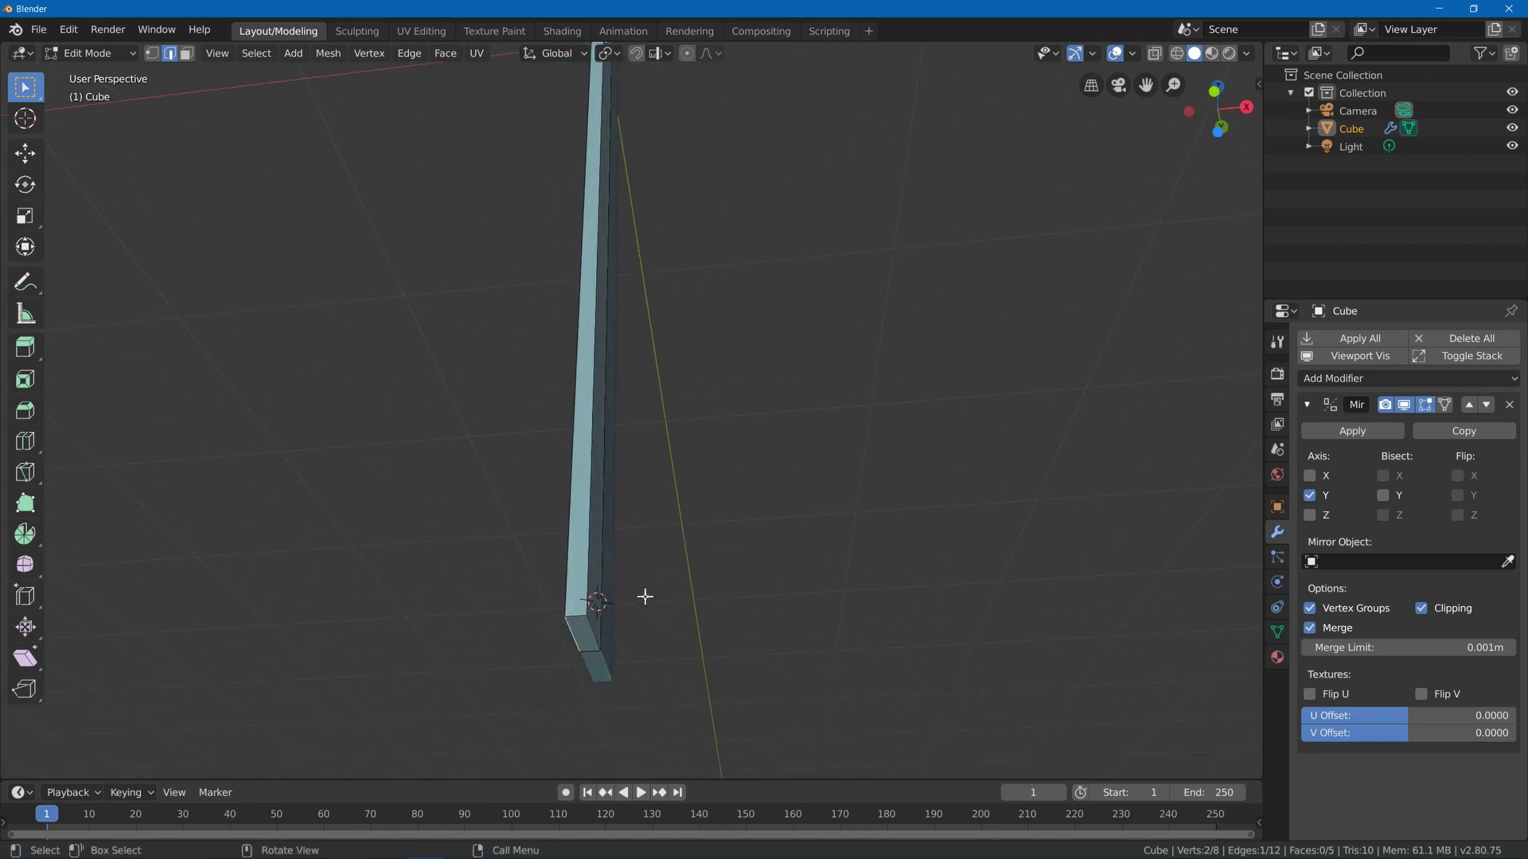
middle_drag(675, 490, 617, 443)
key(g)
key(z)
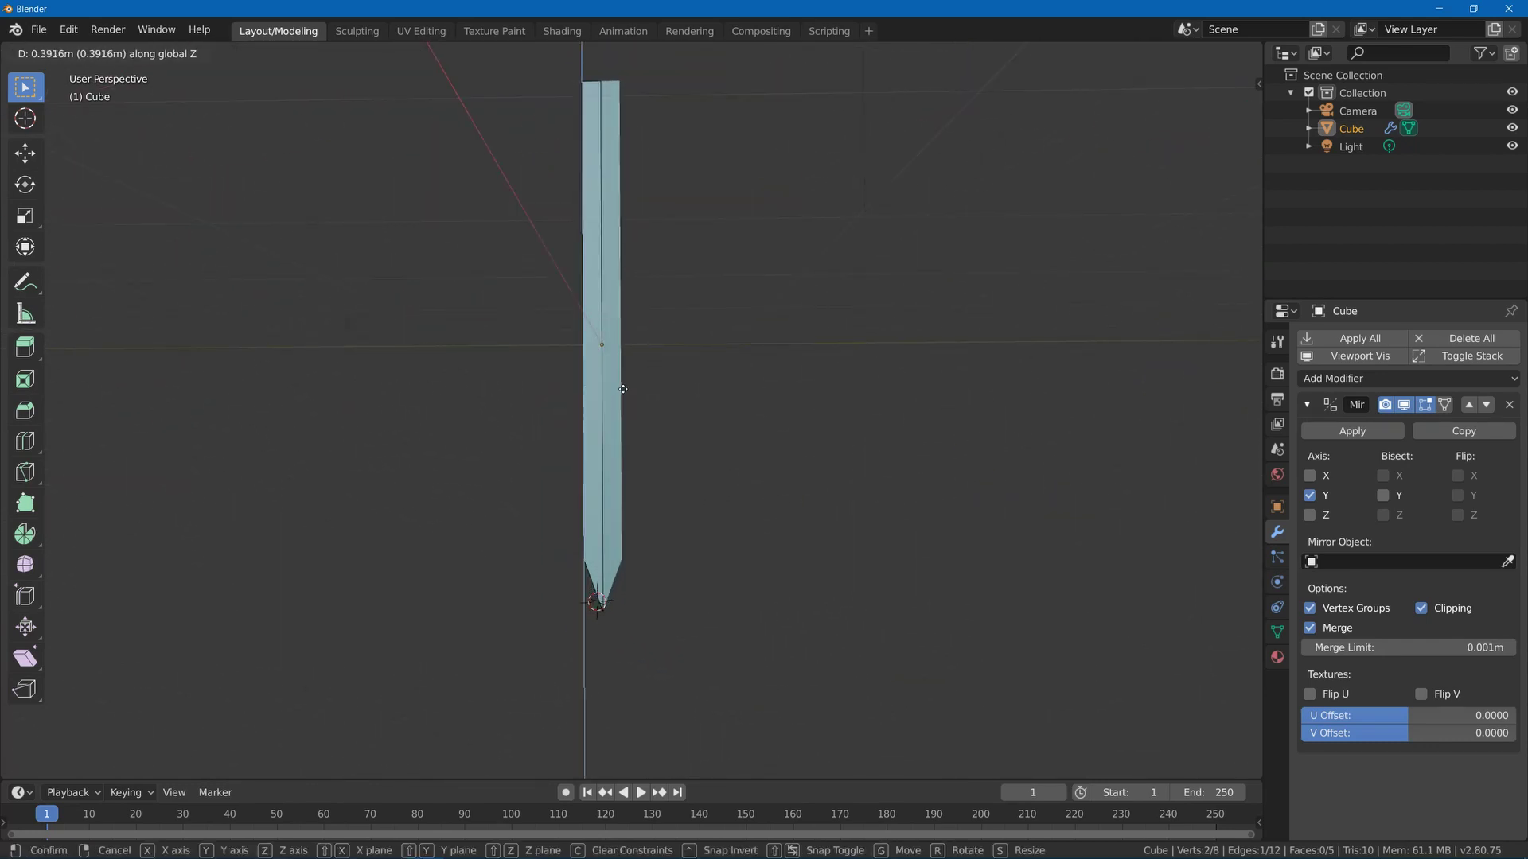
click(625, 382)
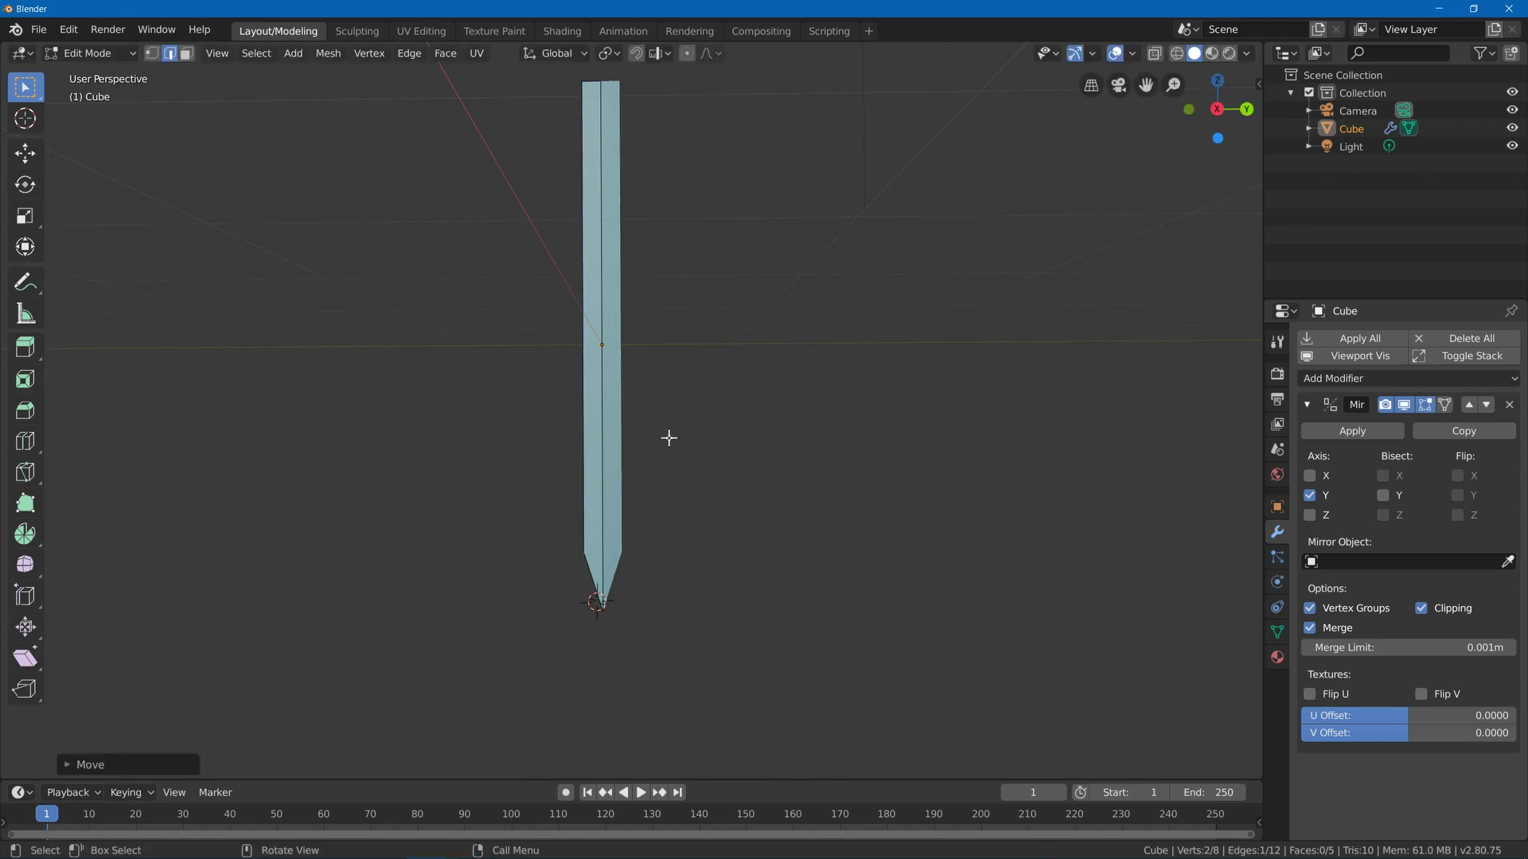
- Move the same outer edge inward about 0.04 m along Y to taper the blade toward the tip
key(g)
key(y)
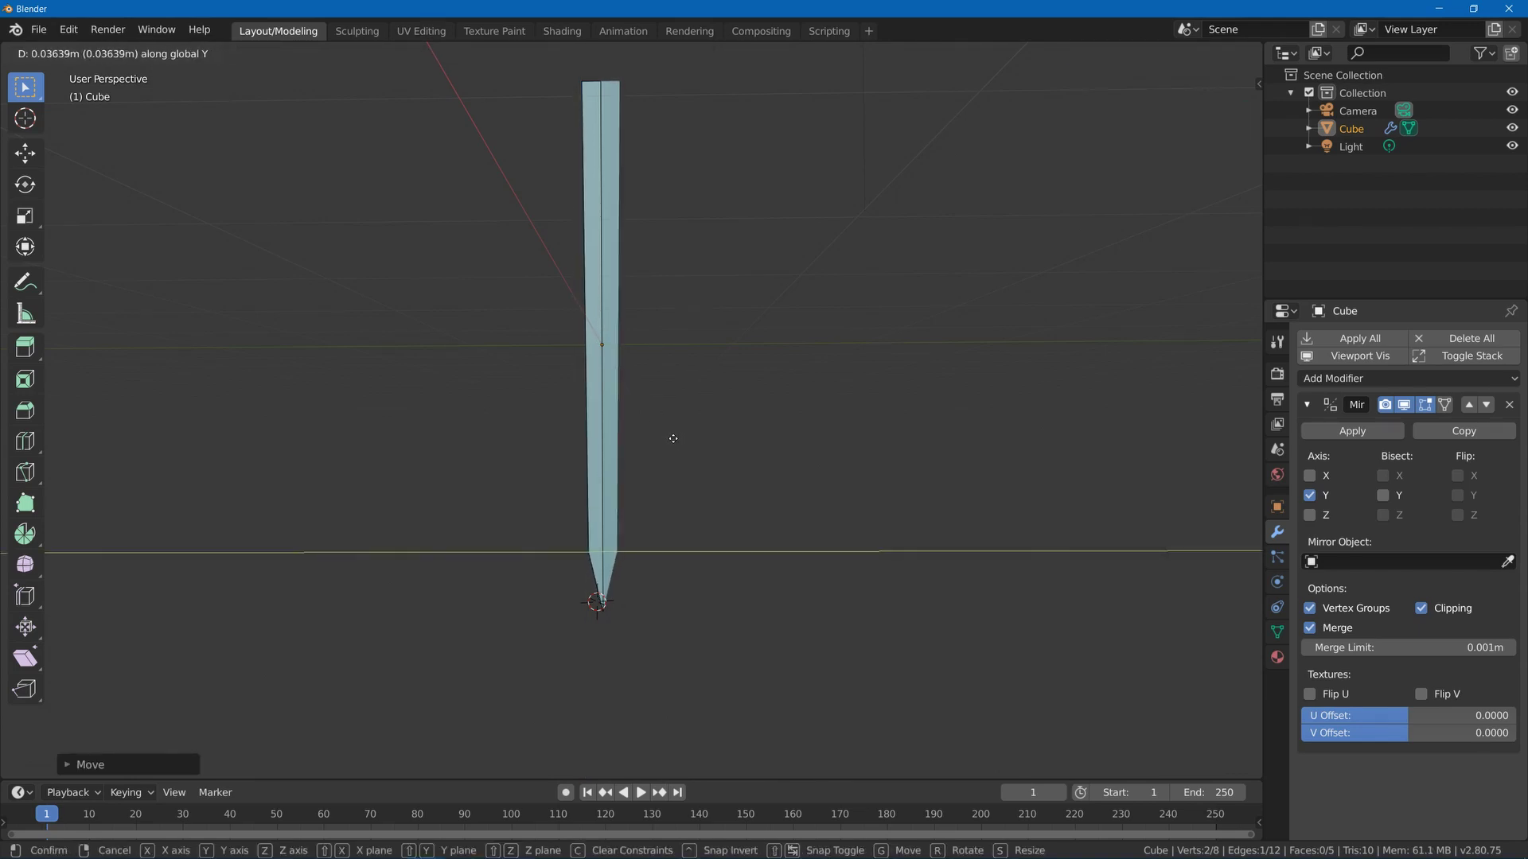
click(674, 437)
- Delete the face closing the blade's upper end, using the Faces option
middle_drag(571, 360, 522, 348)
key(3)
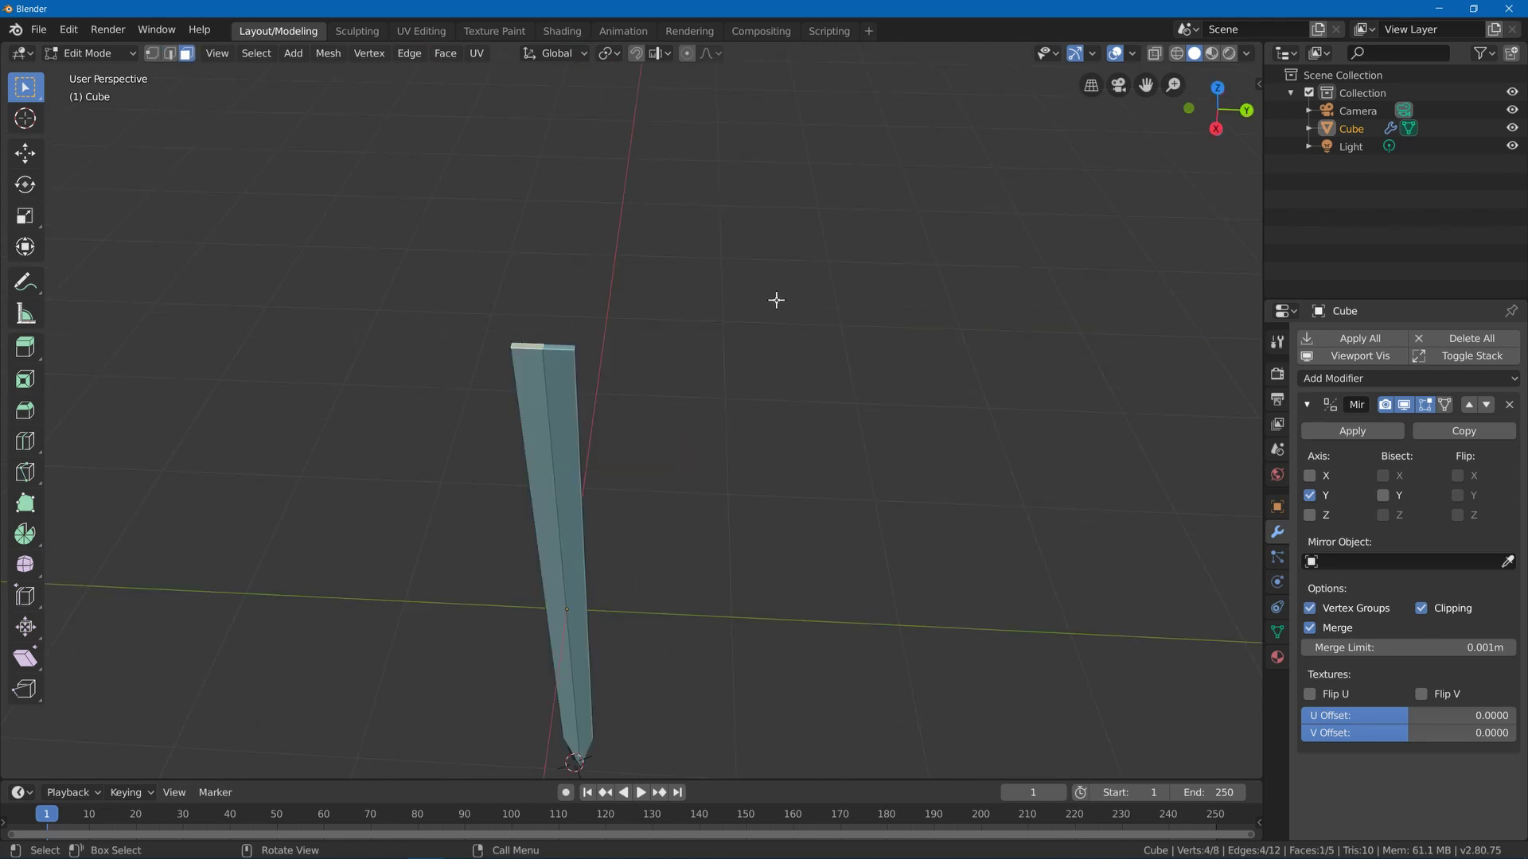
key(x)
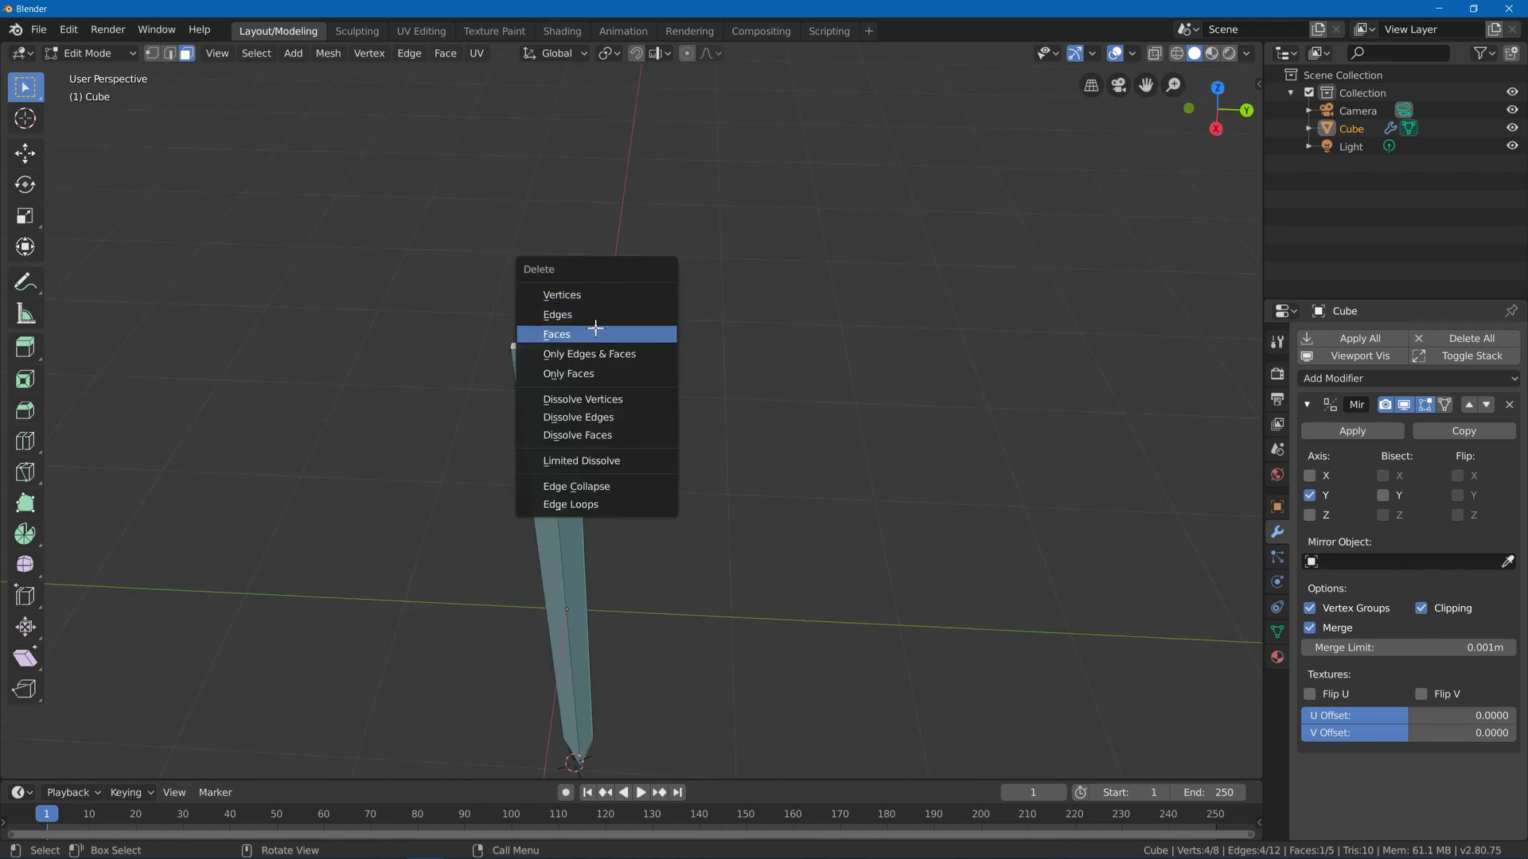
click(600, 331)
- Inset the two broad front faces of the half blade together by about 0.04 m
middle_drag(528, 399, 717, 198)
click(556, 335)
shift+click(567, 276)
key(i)
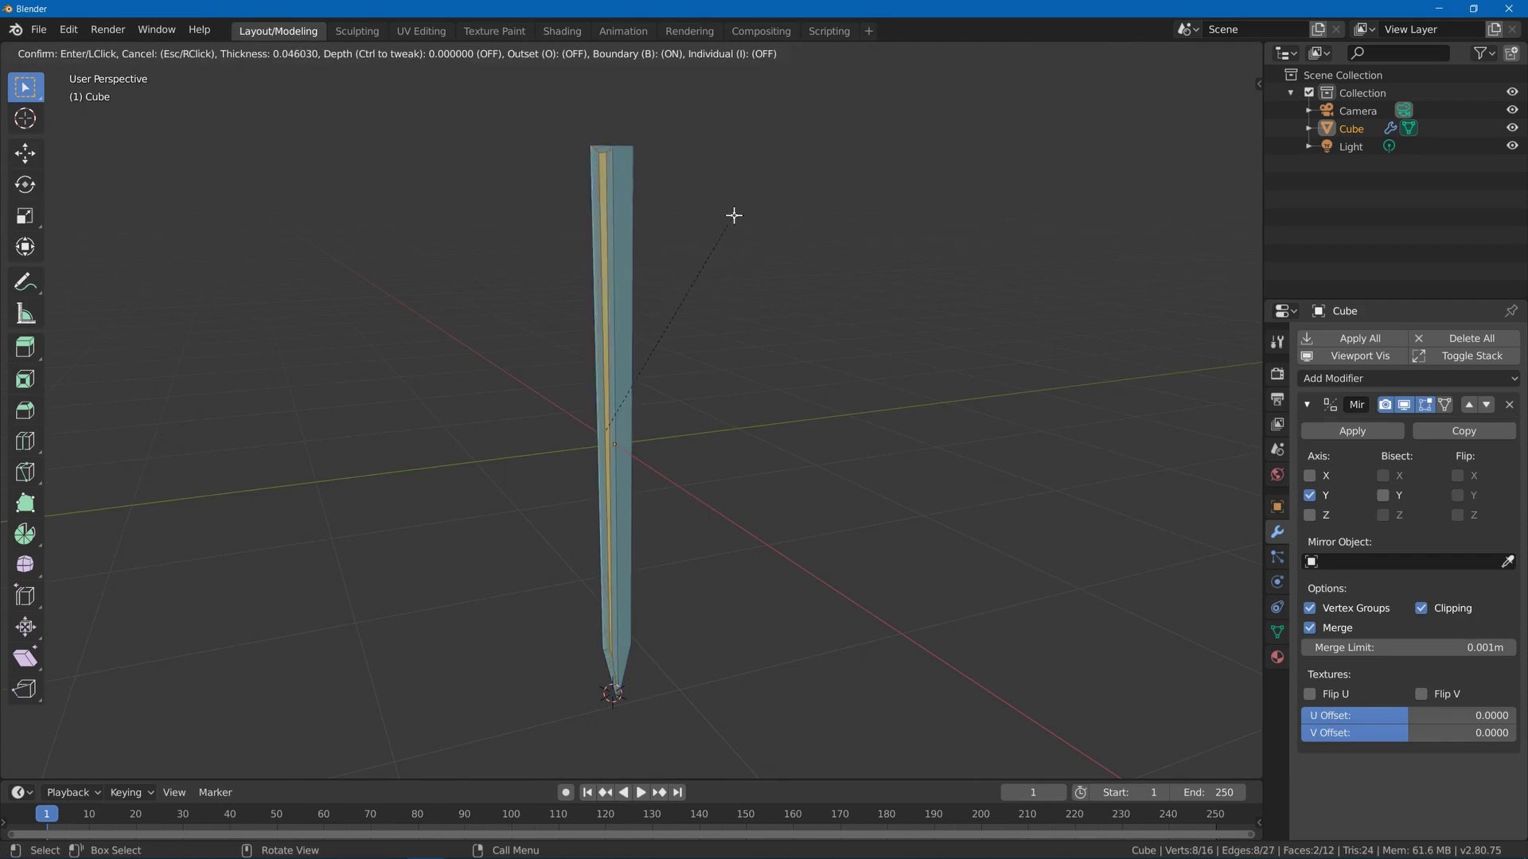
click(733, 215)
- Turn off Boundary for the inset and set its thickness to 0.0862 m
click(68, 766)
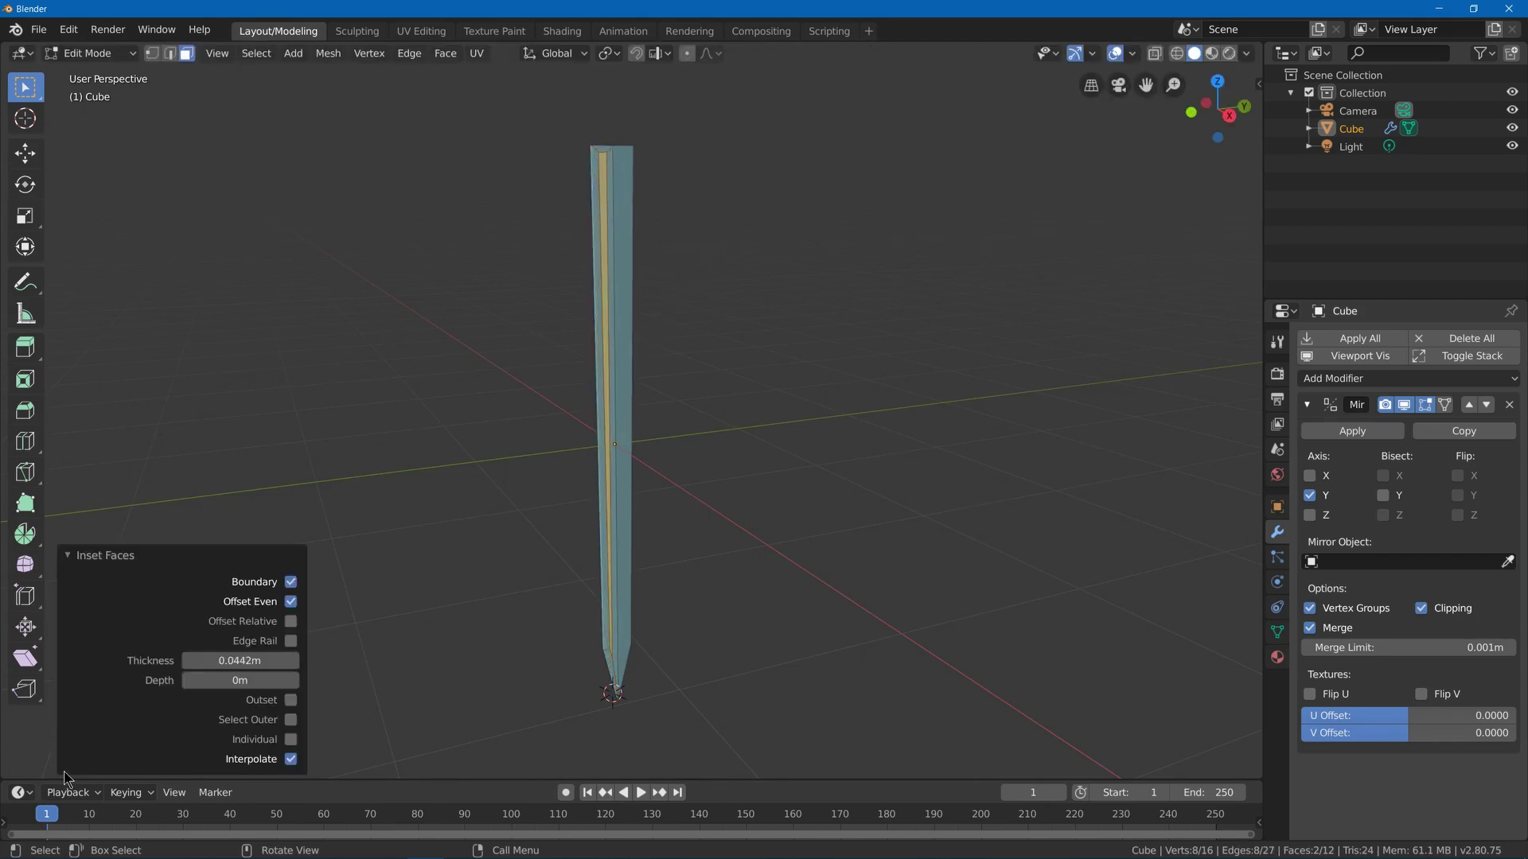
click(290, 583)
middle_drag(676, 284, 621, 220)
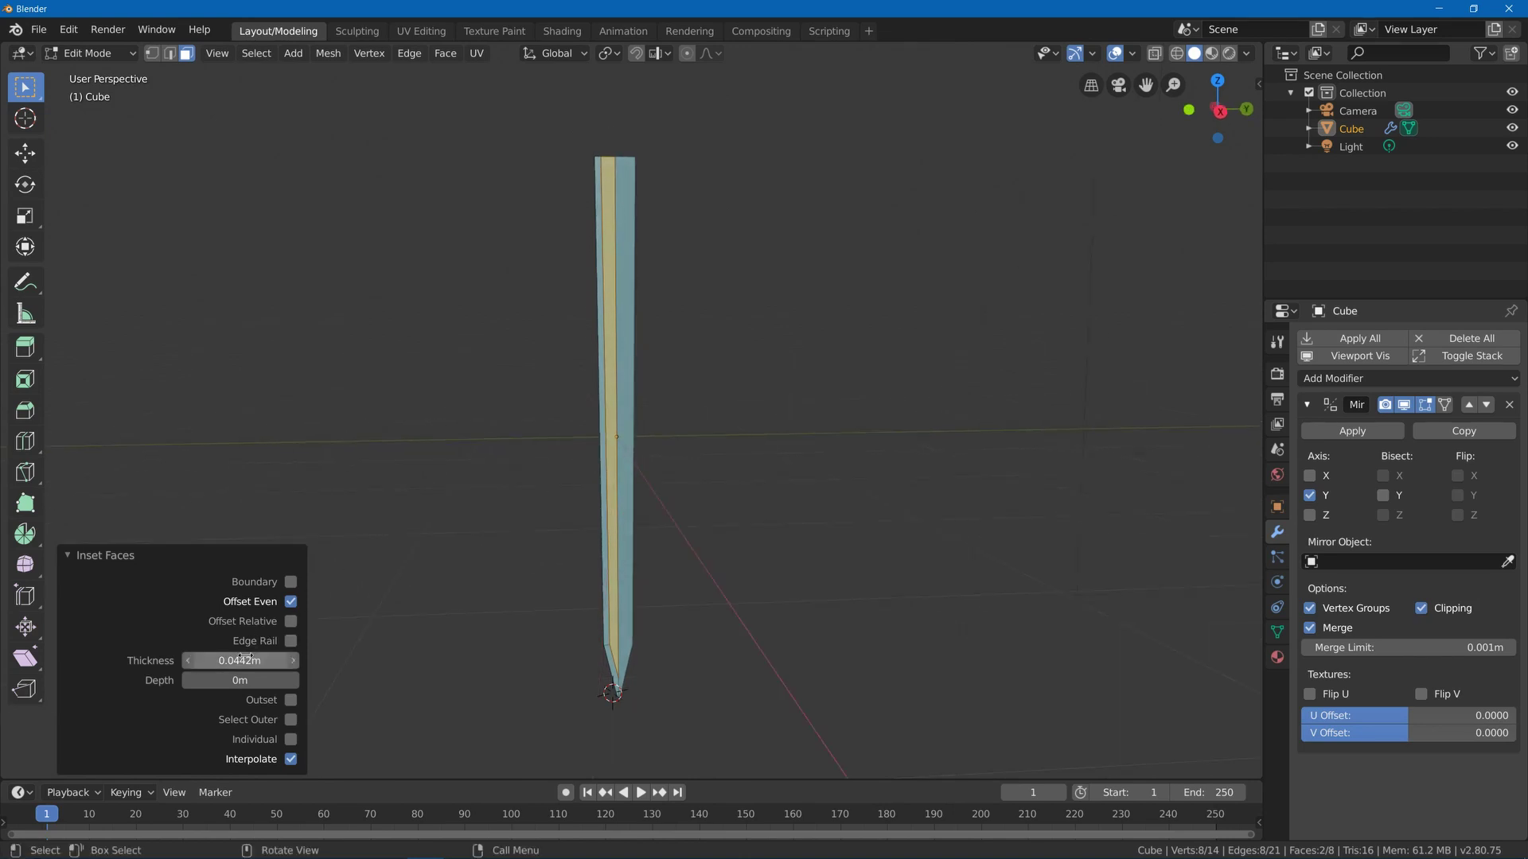
drag(244, 661, 287, 661)
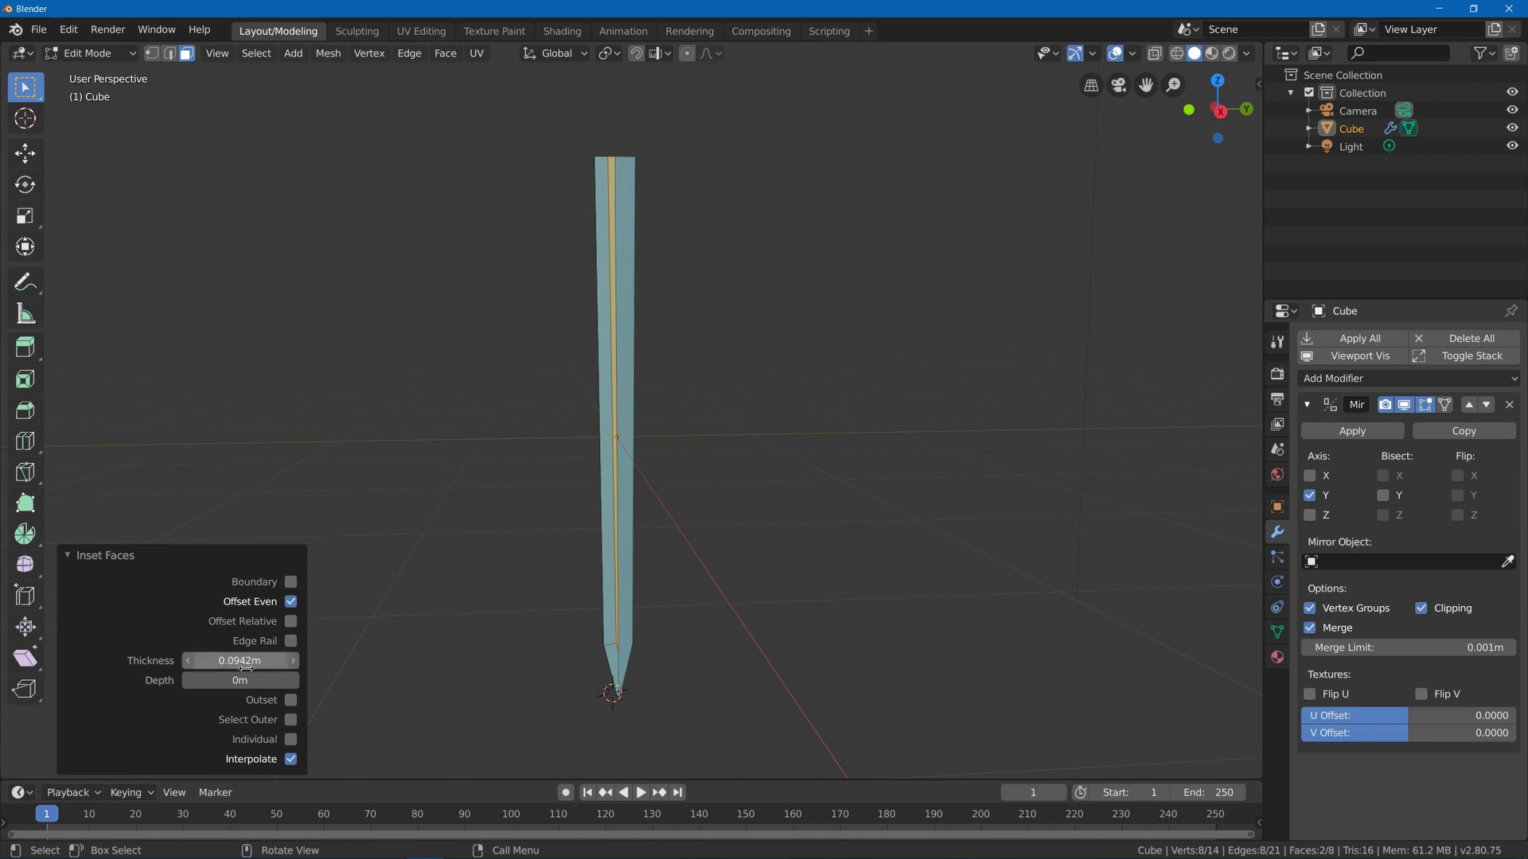
drag(246, 668, 246, 669)
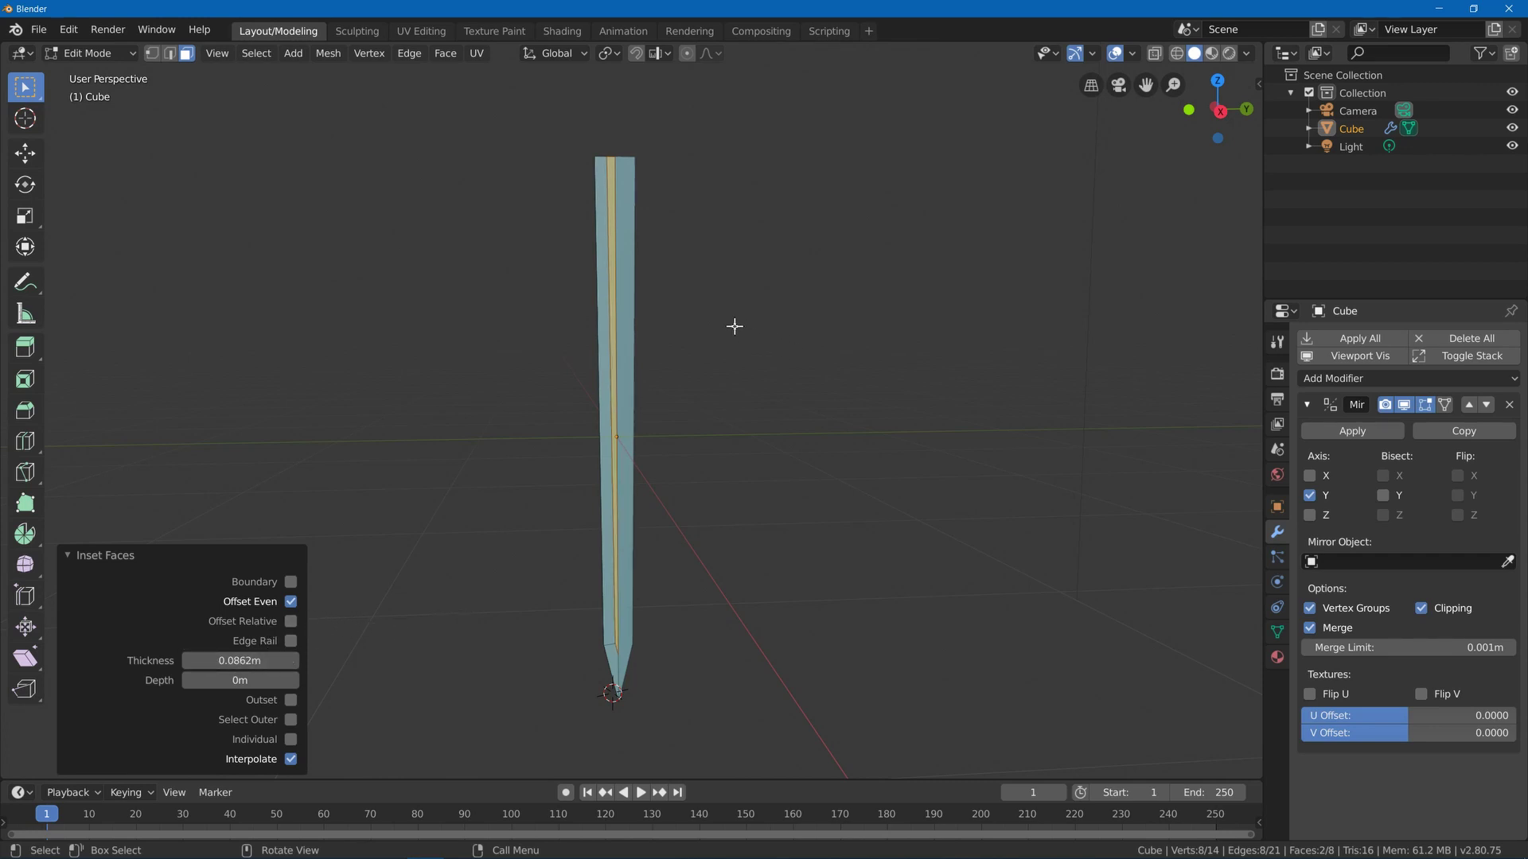
key(alt+a)
middle_drag(678, 335, 622, 400)
key(ctrl+z)
middle_drag(716, 399, 573, 376)
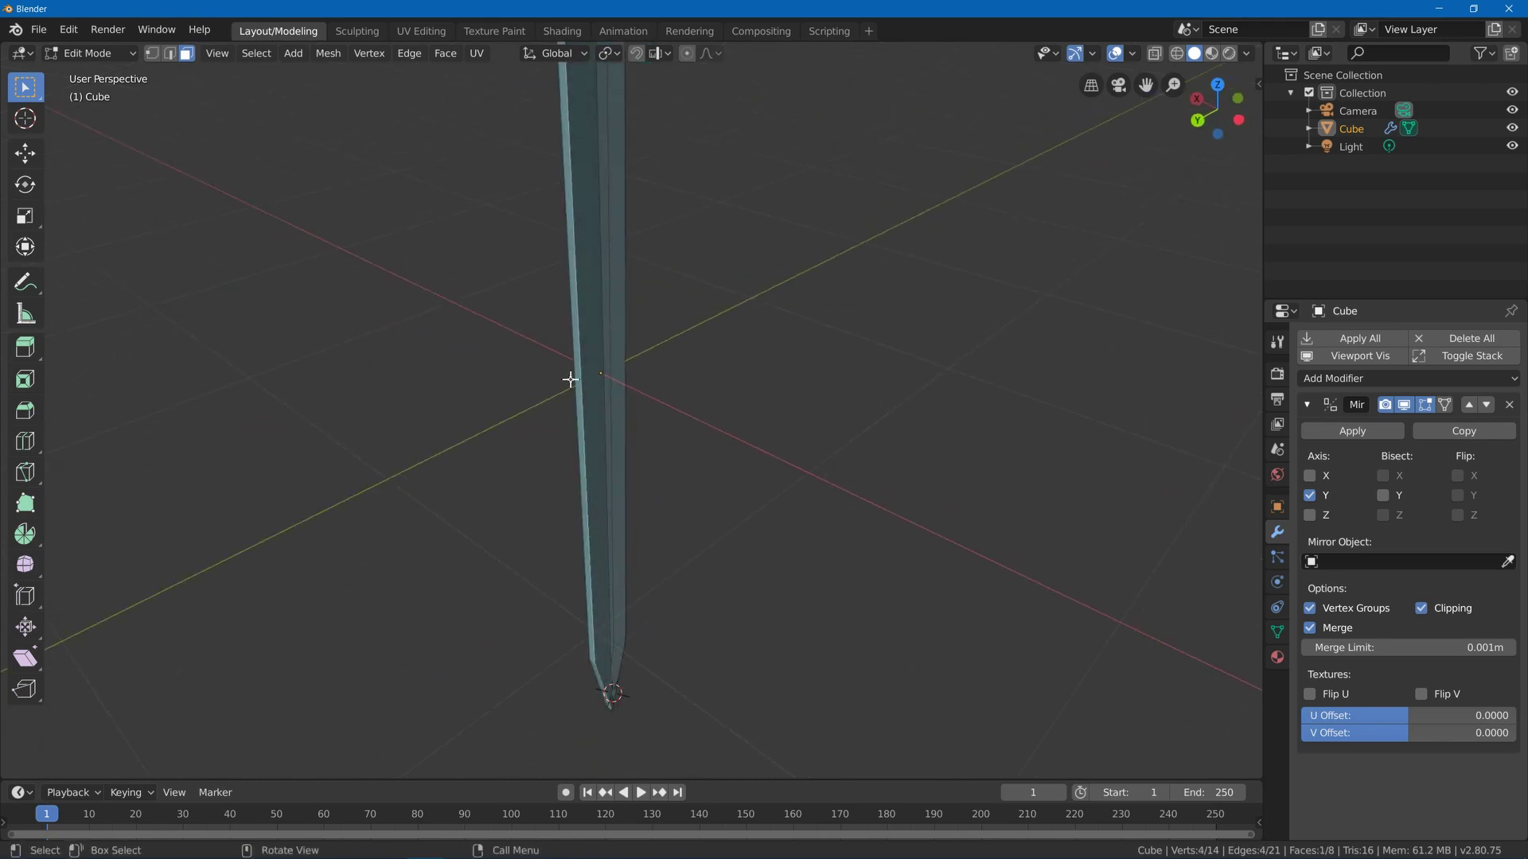
- Extrude the two centre strip faces in place and scale them by about 0.61 along X to recess the fuller
middle_drag(690, 386, 800, 380)
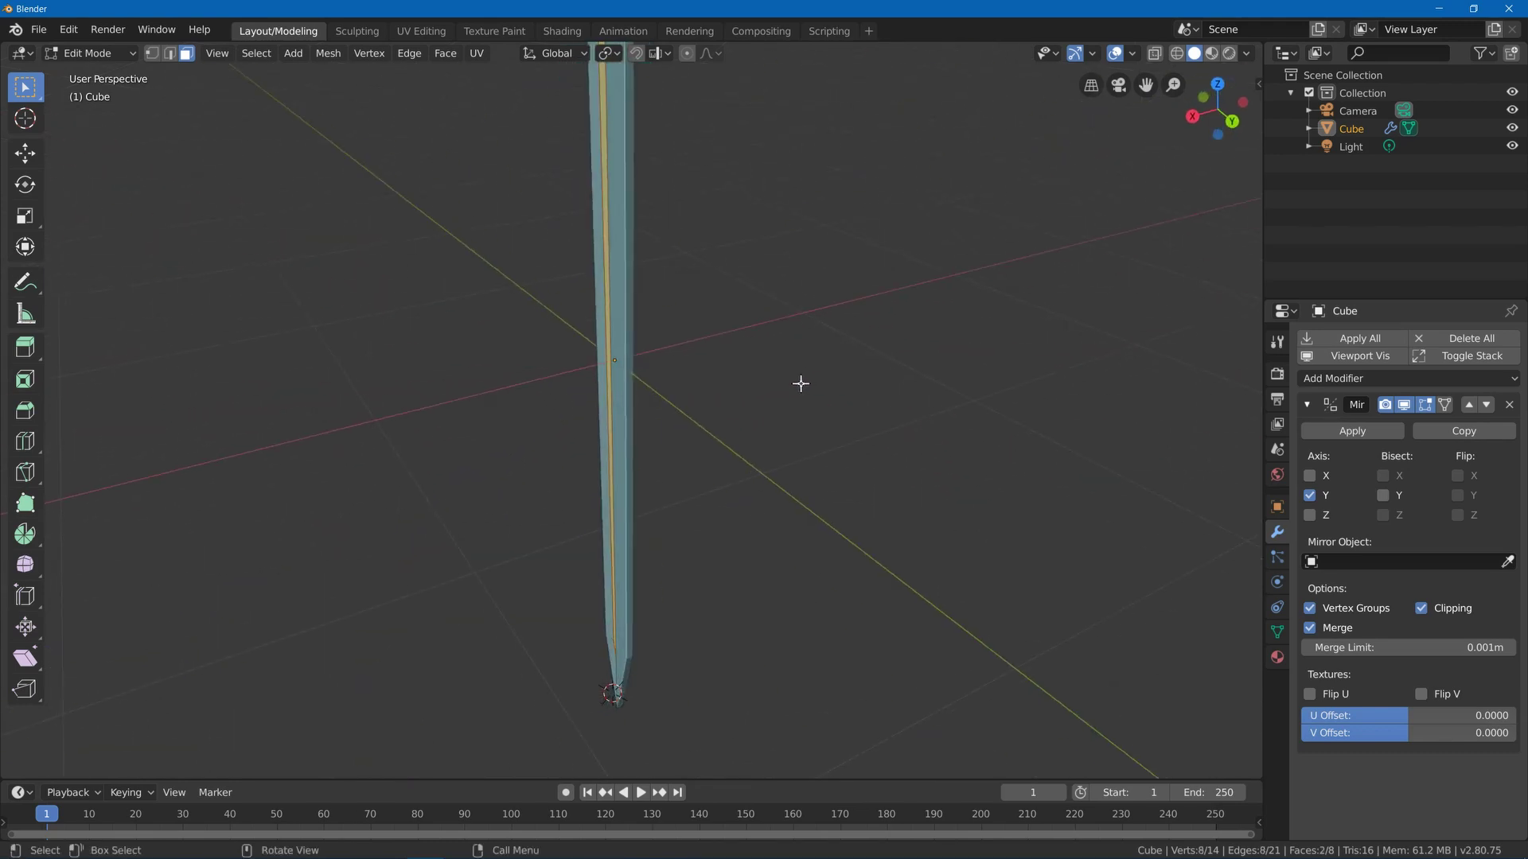
key(e)
right_click(800, 383)
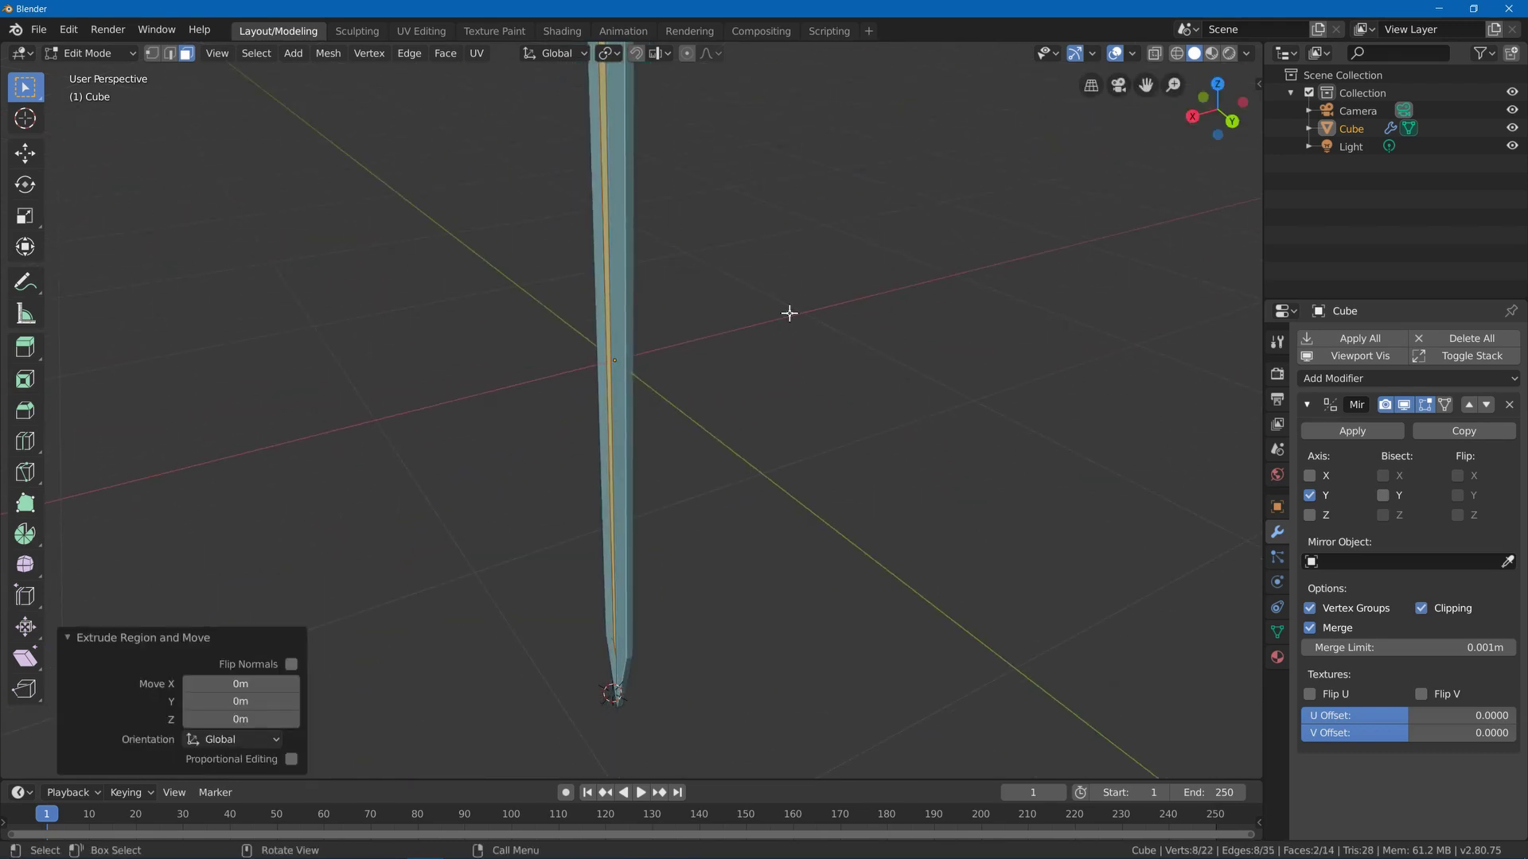
key(s)
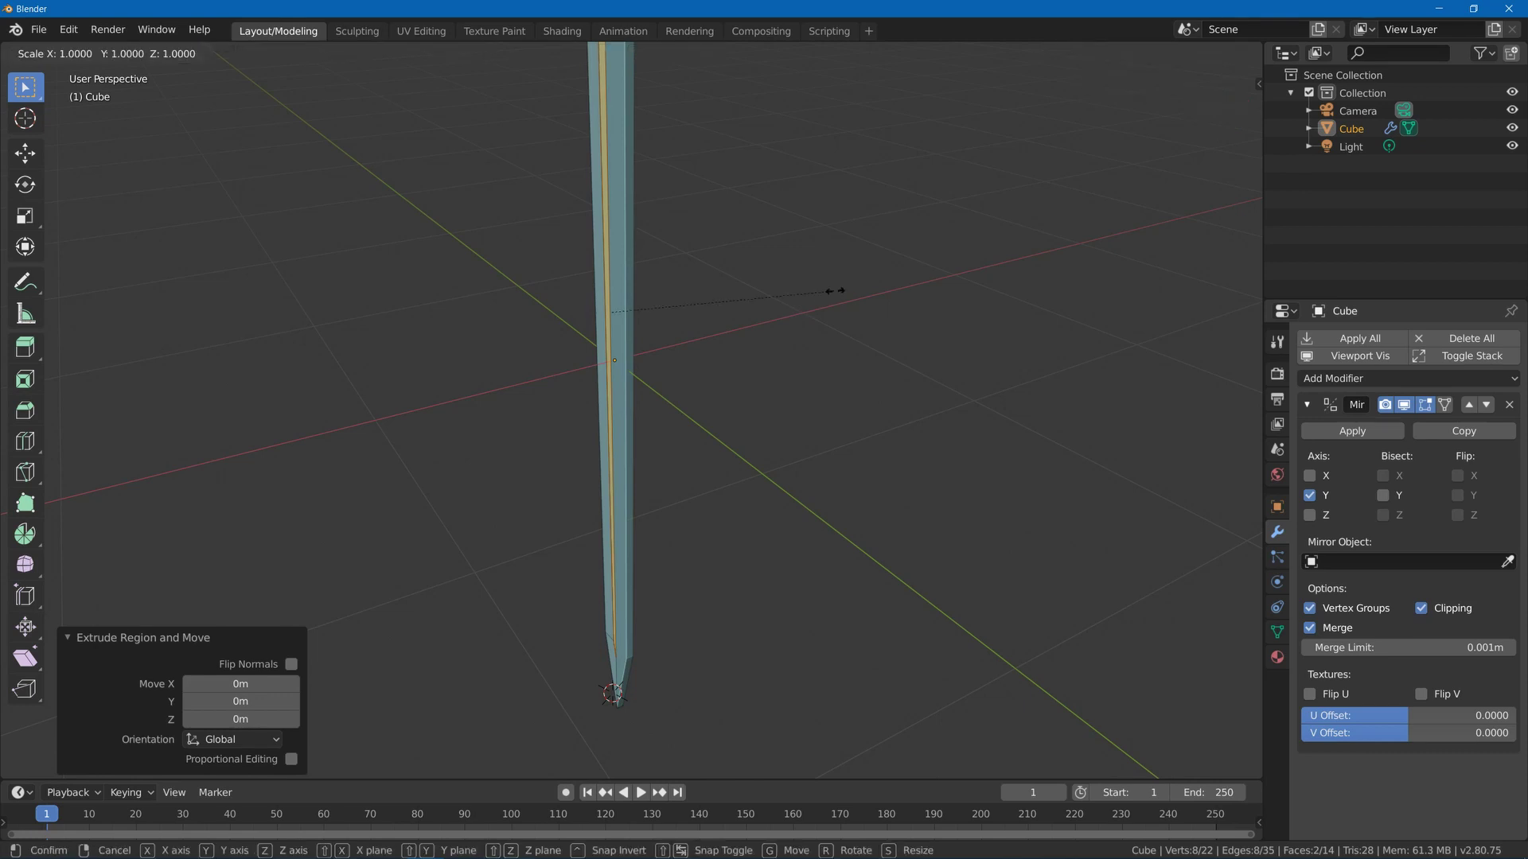
key(x)
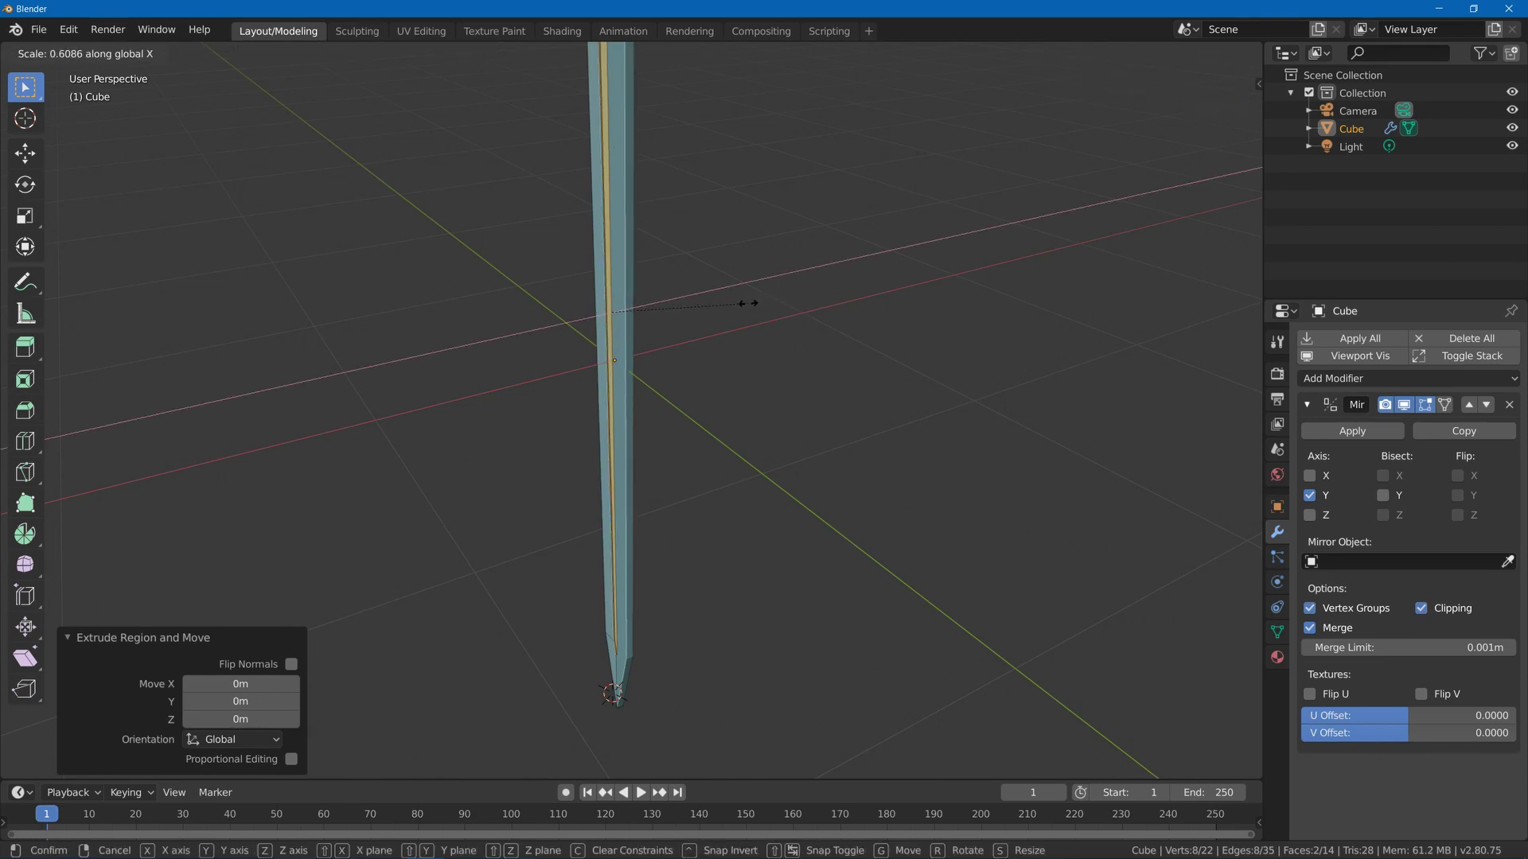
click(747, 303)
- Scale the recessed strip faces again by about 0.66 along X to deepen the fuller
middle_drag(743, 303, 600, 341)
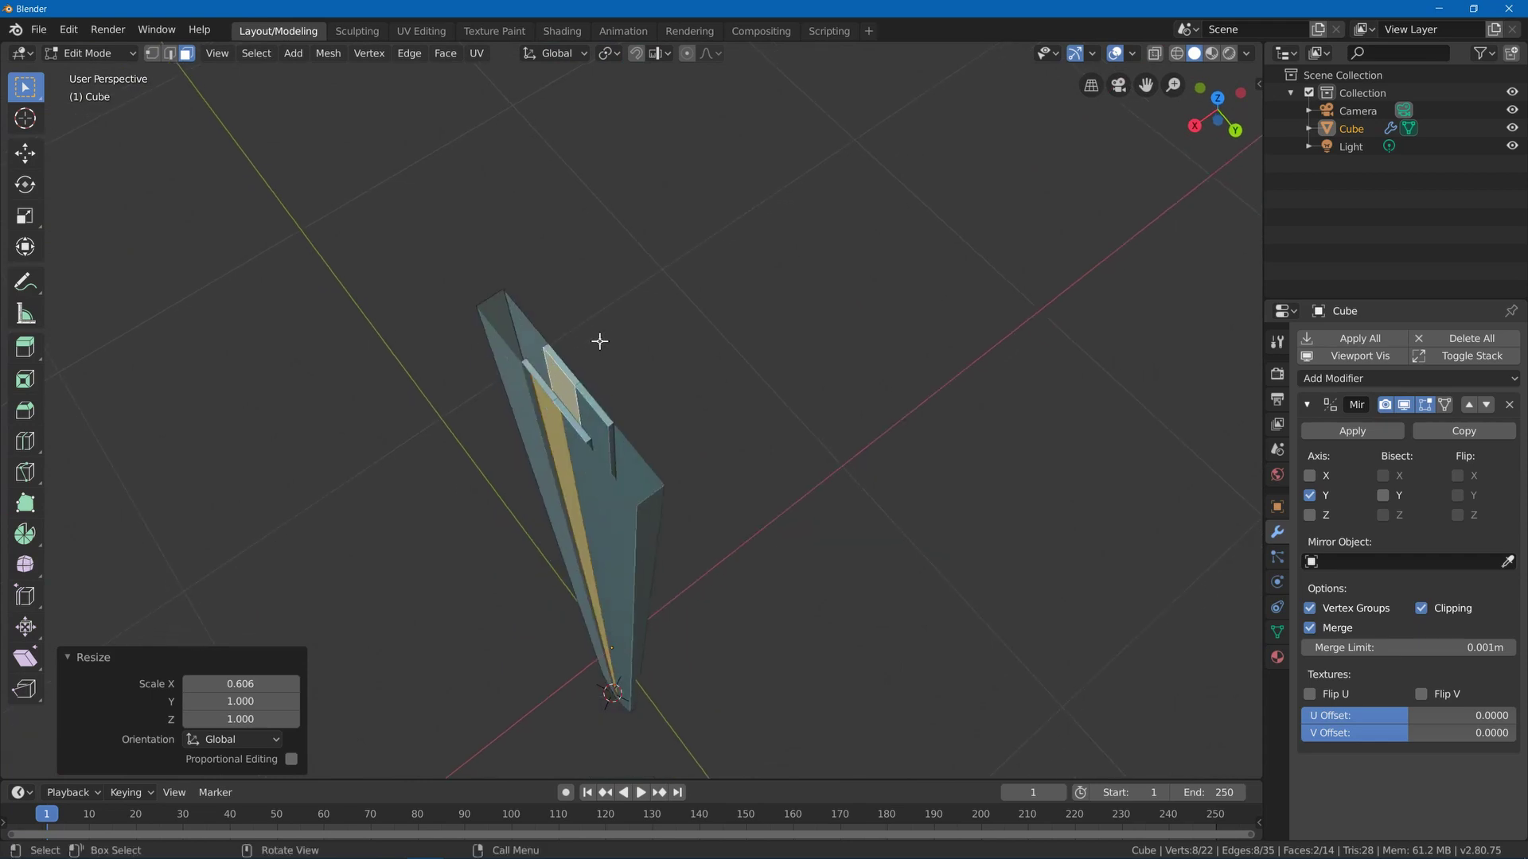
key(s)
key(x)
click(572, 402)
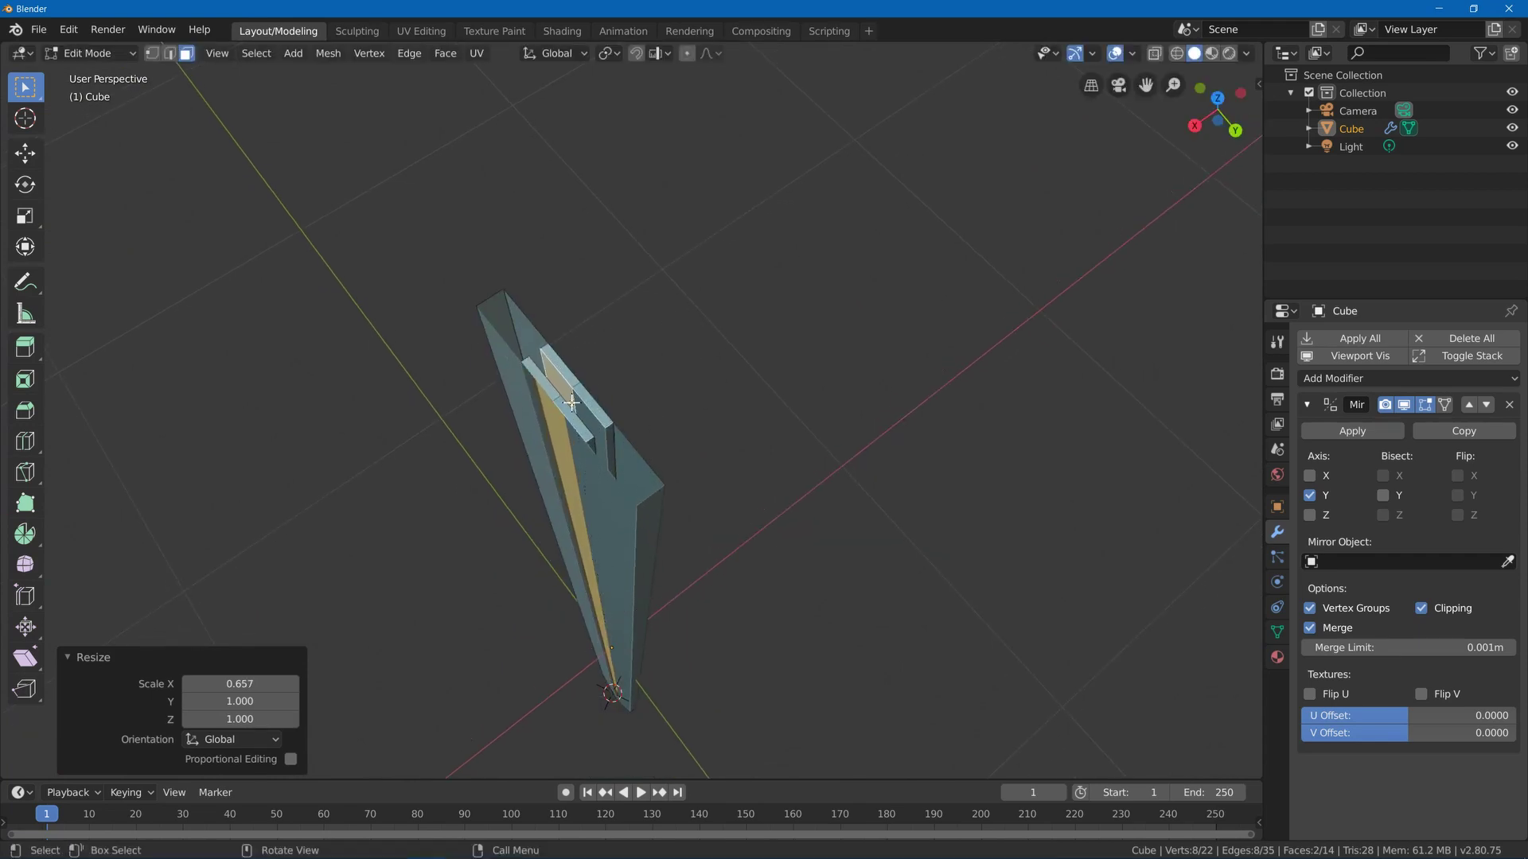
- Delete the two small faces capping the fuller's walls at the blade's upper end, using the Faces option
click(530, 366)
key(x)
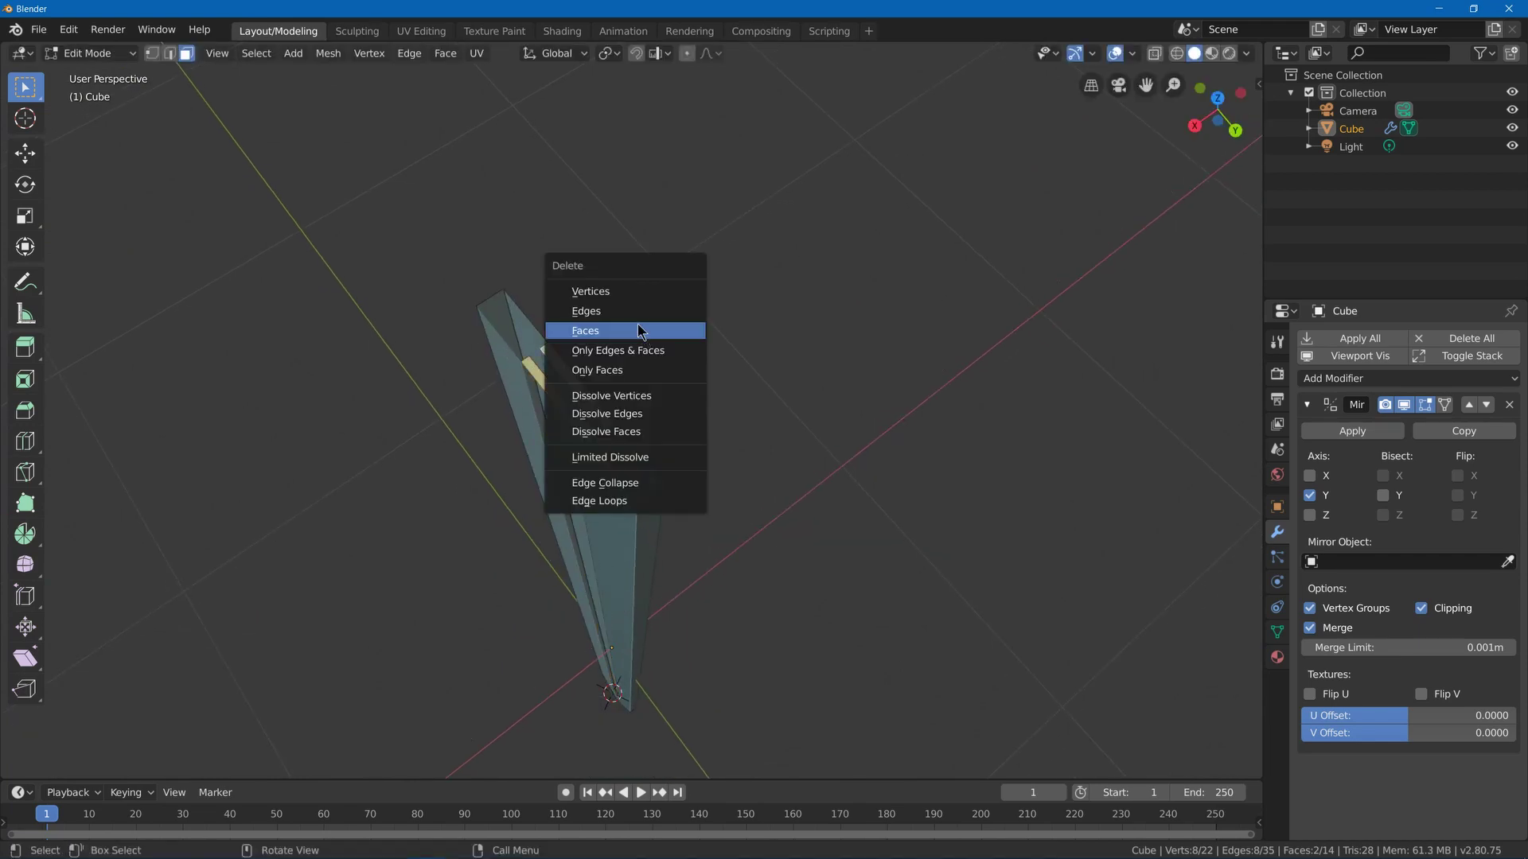
click(640, 331)
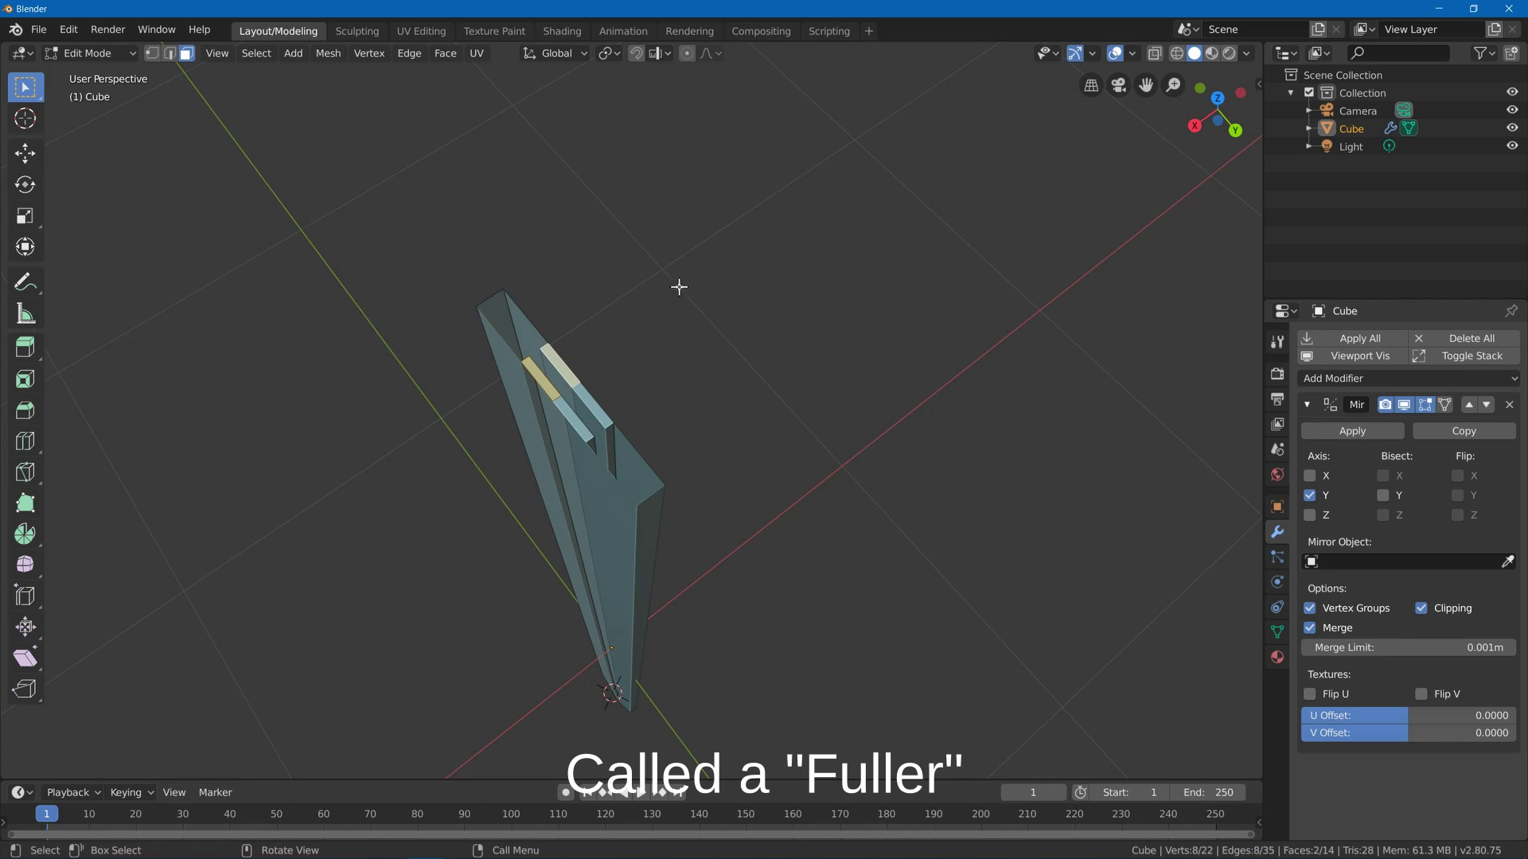
key(x)
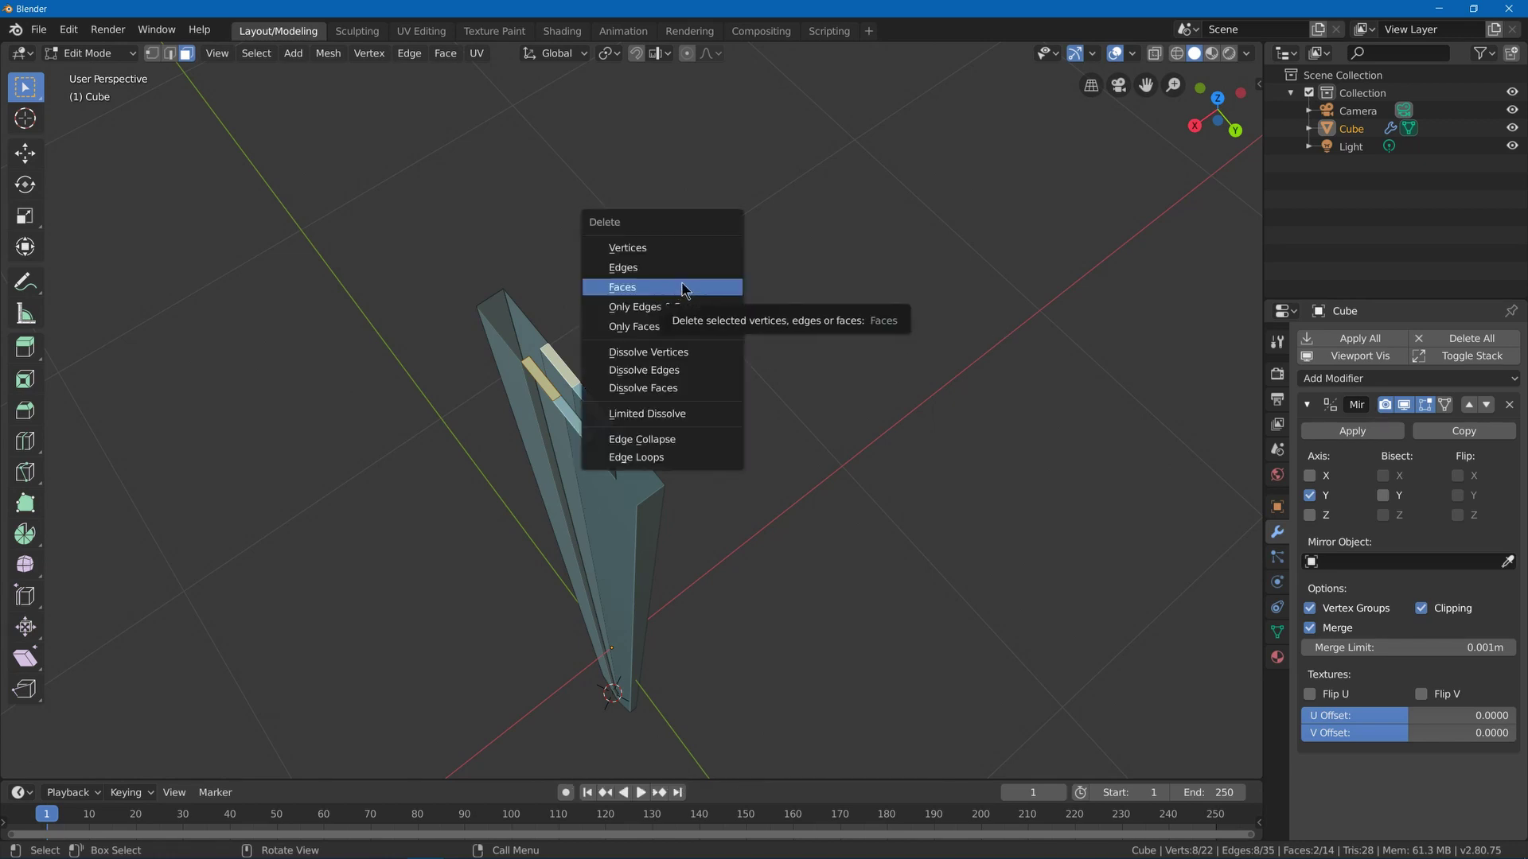
click(682, 296)
- In wireframe display, move the two slanted inner edges at the fuller's pointed end up about 0.04 m along Z
middle_drag(557, 652, 624, 580)
key(2)
scroll(640, 527, up, 6)
middle_drag(679, 358, 682, 290)
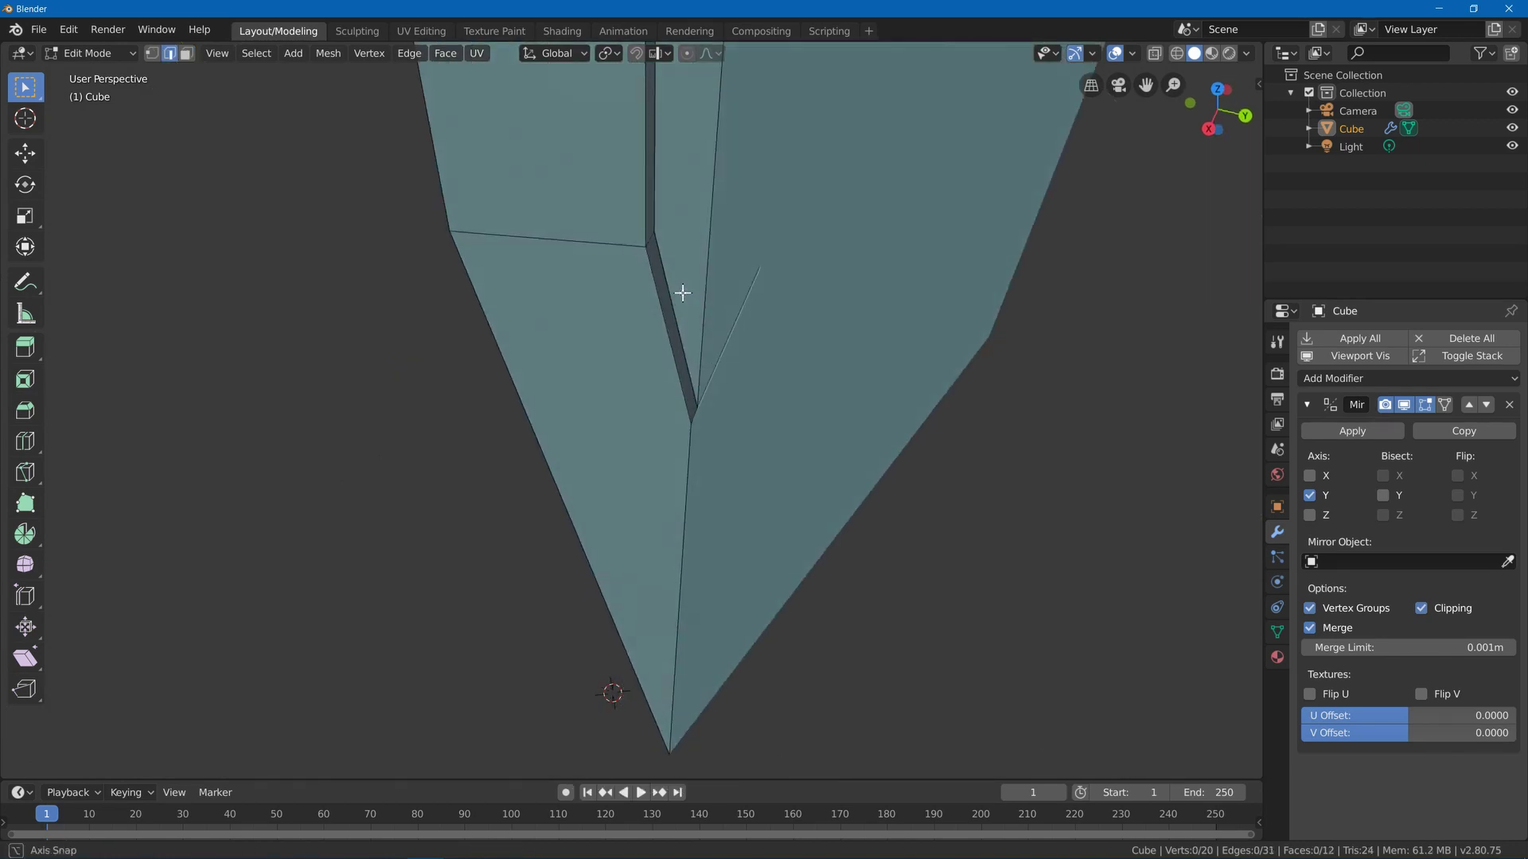
key(z)
click(663, 267)
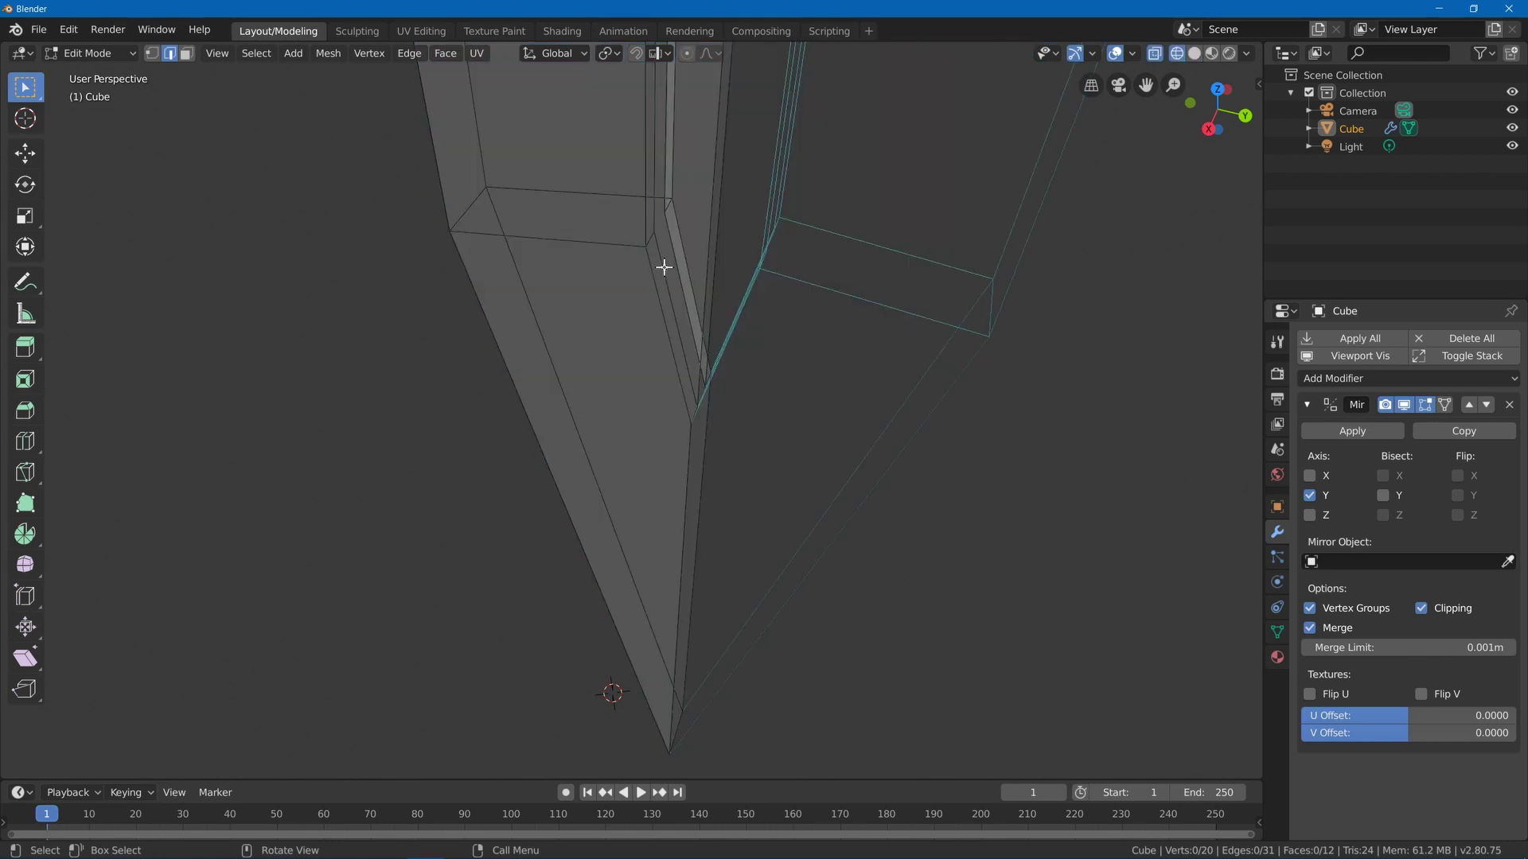
key(z)
click(583, 248)
shift+click(676, 259)
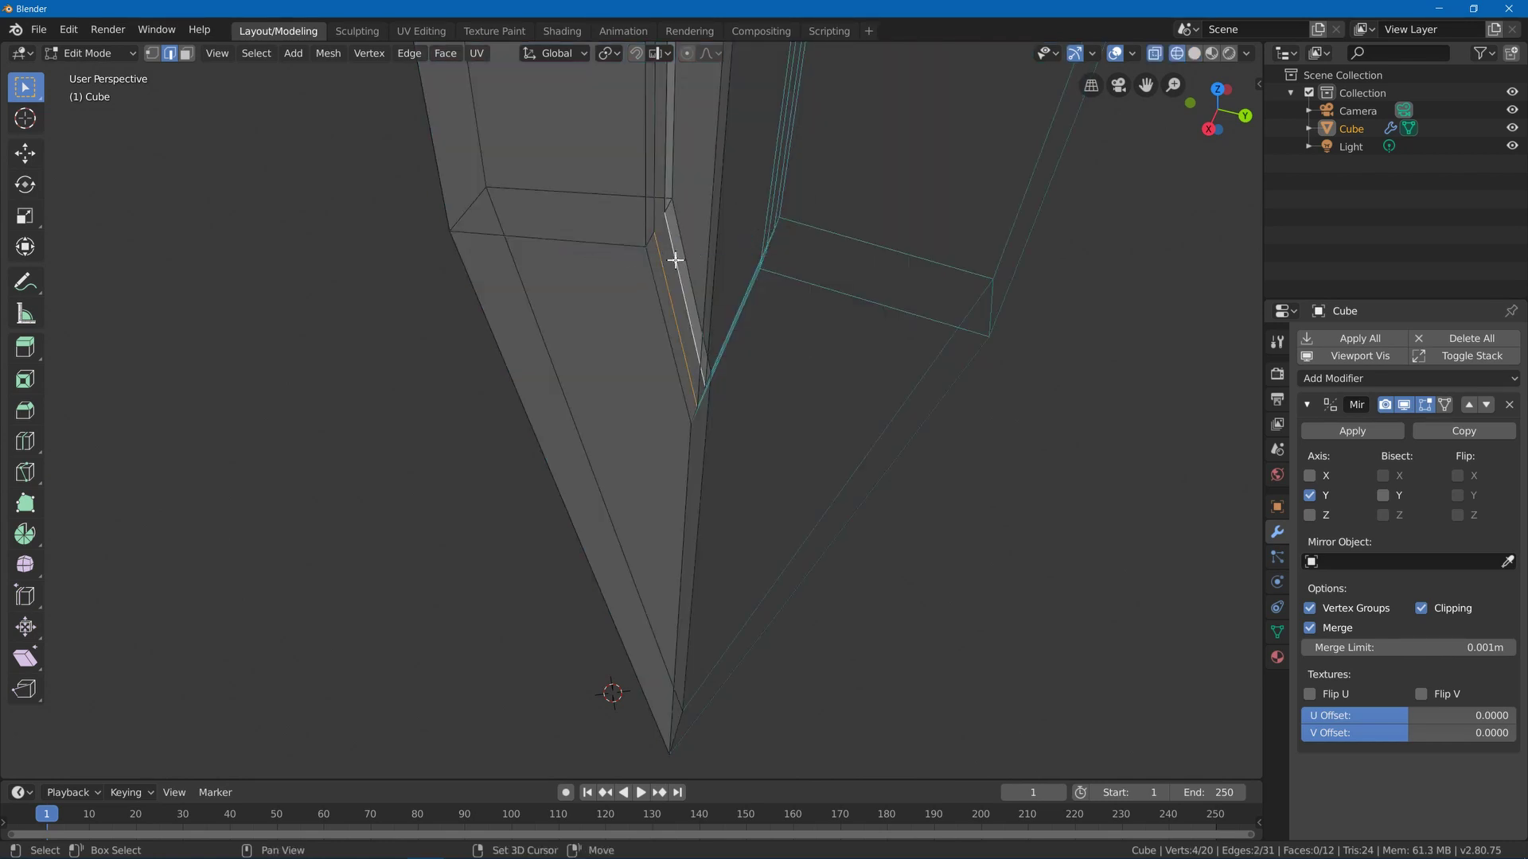
middle_drag(726, 262, 726, 252)
key(g)
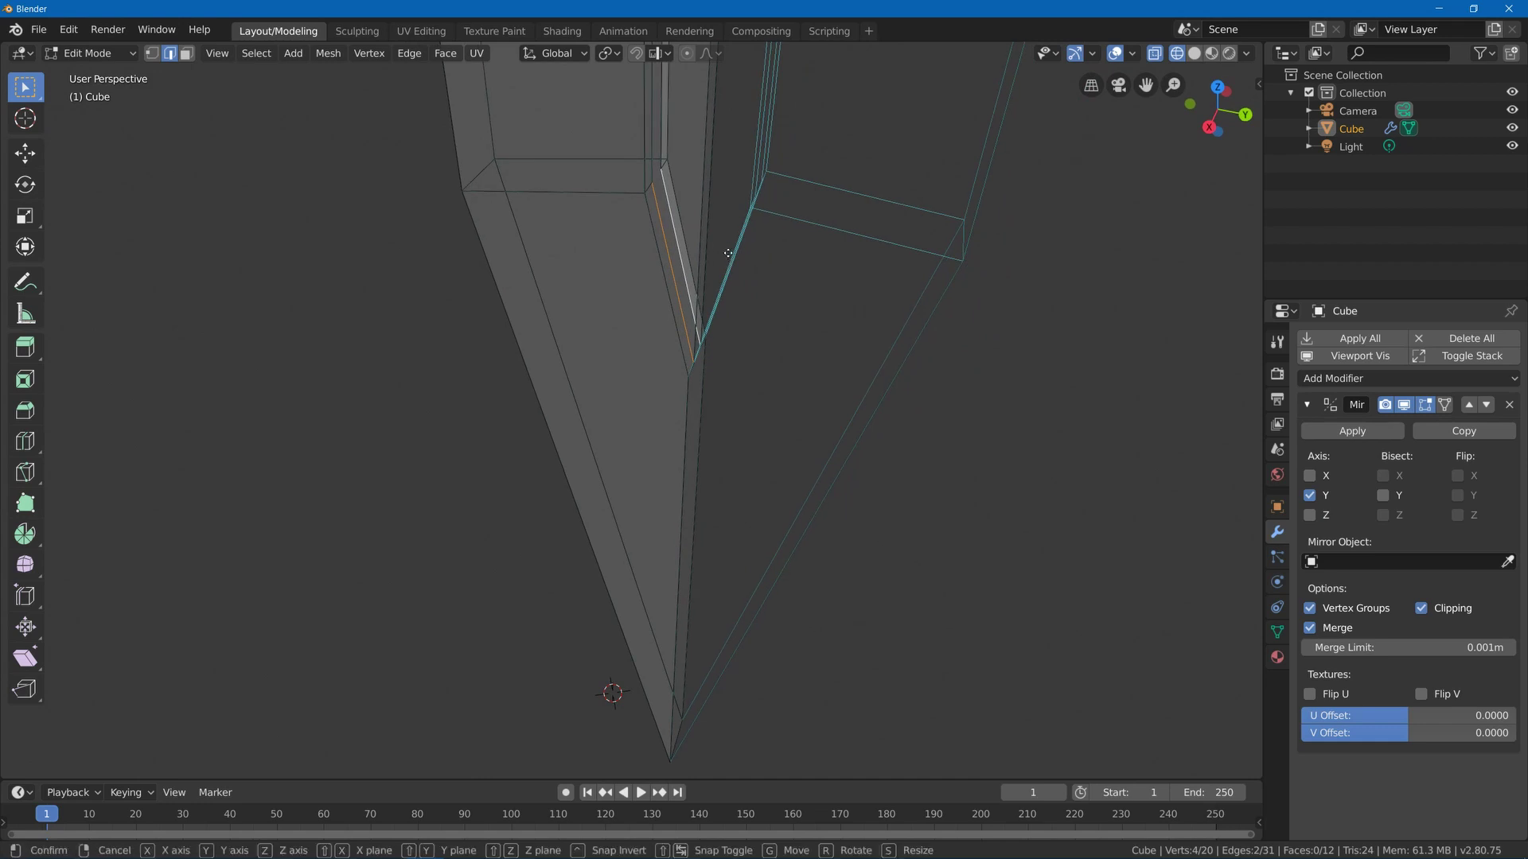
key(z)
click(746, 179)
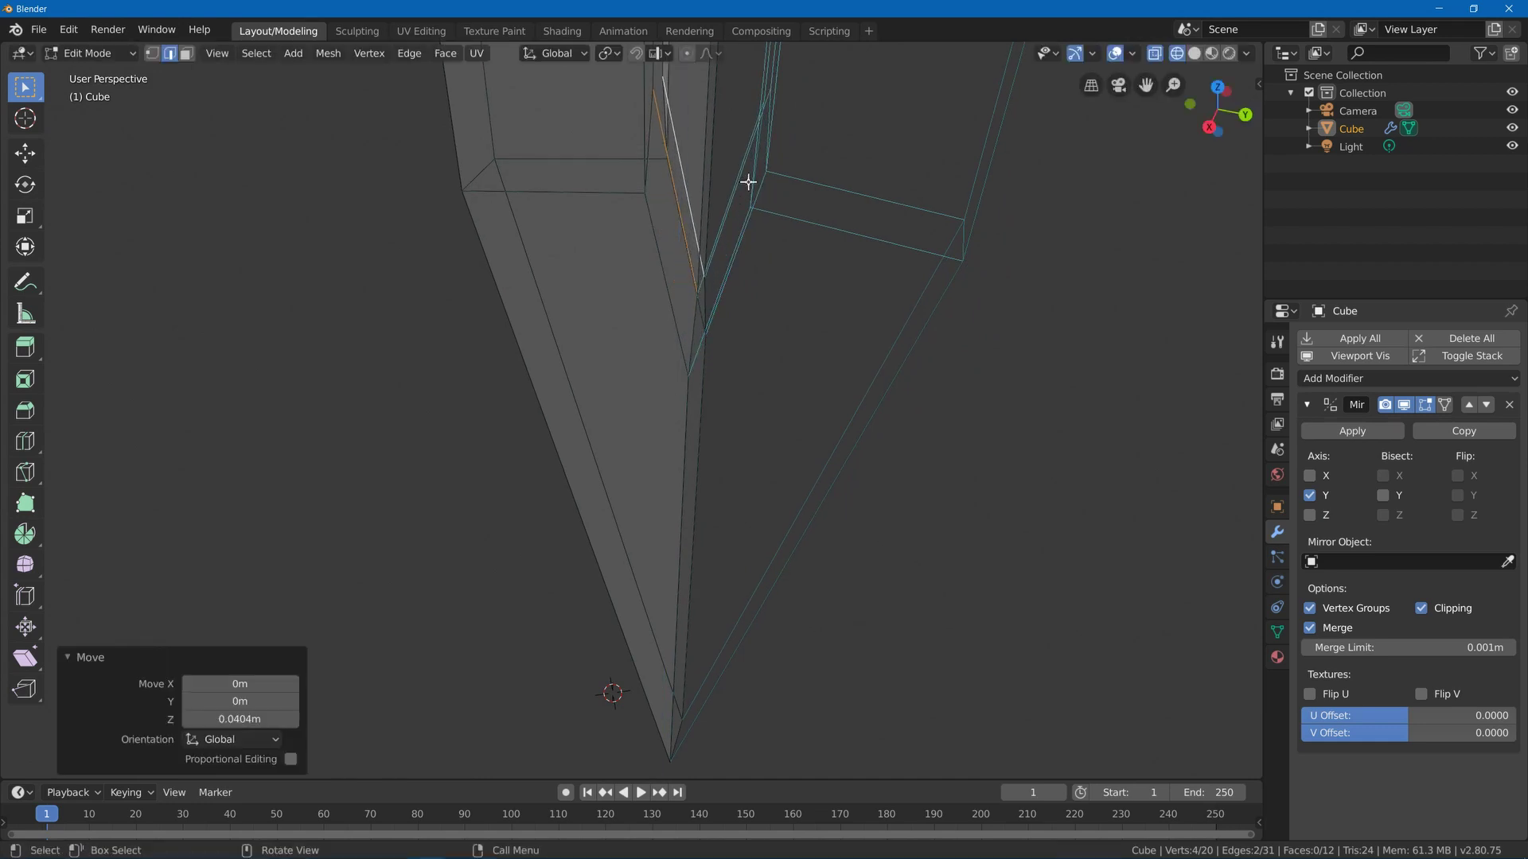
- Return to solid display and move the long inner edges of the fuller about 0.009 m along Y to slope its walls
mouse_move(746, 179)
middle_down()
mouse_move(658, 318)
mouse_move(579, 384)
mouse_move(557, 470)
middle_up()
click(578, 384)
key(z)
click(701, 290)
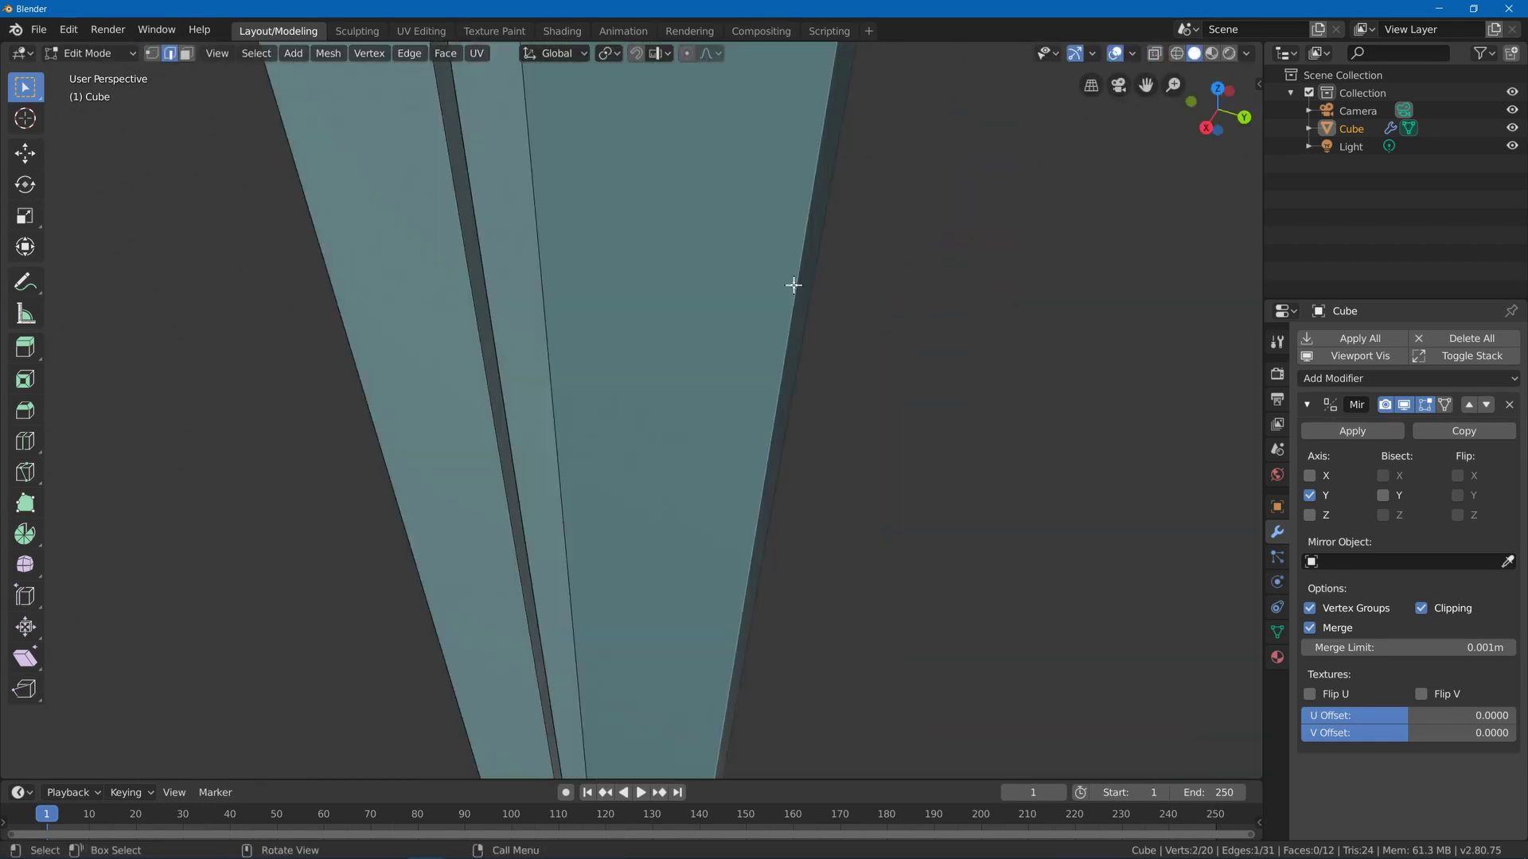
middle_drag(557, 344, 518, 333)
middle_drag(617, 369, 717, 242)
shift+click(544, 351)
key(g)
key(y)
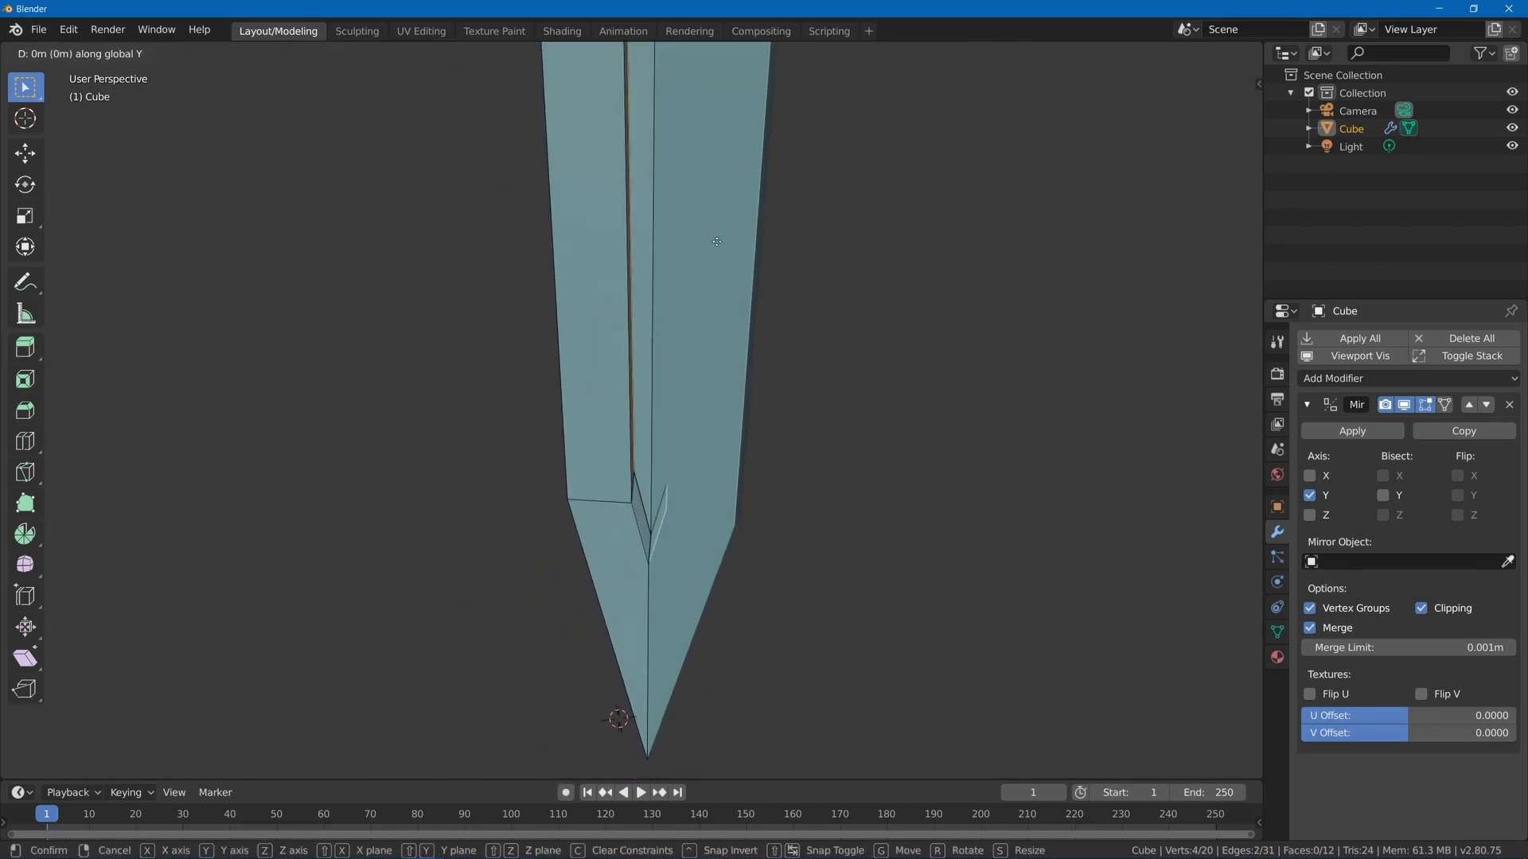
click(747, 253)
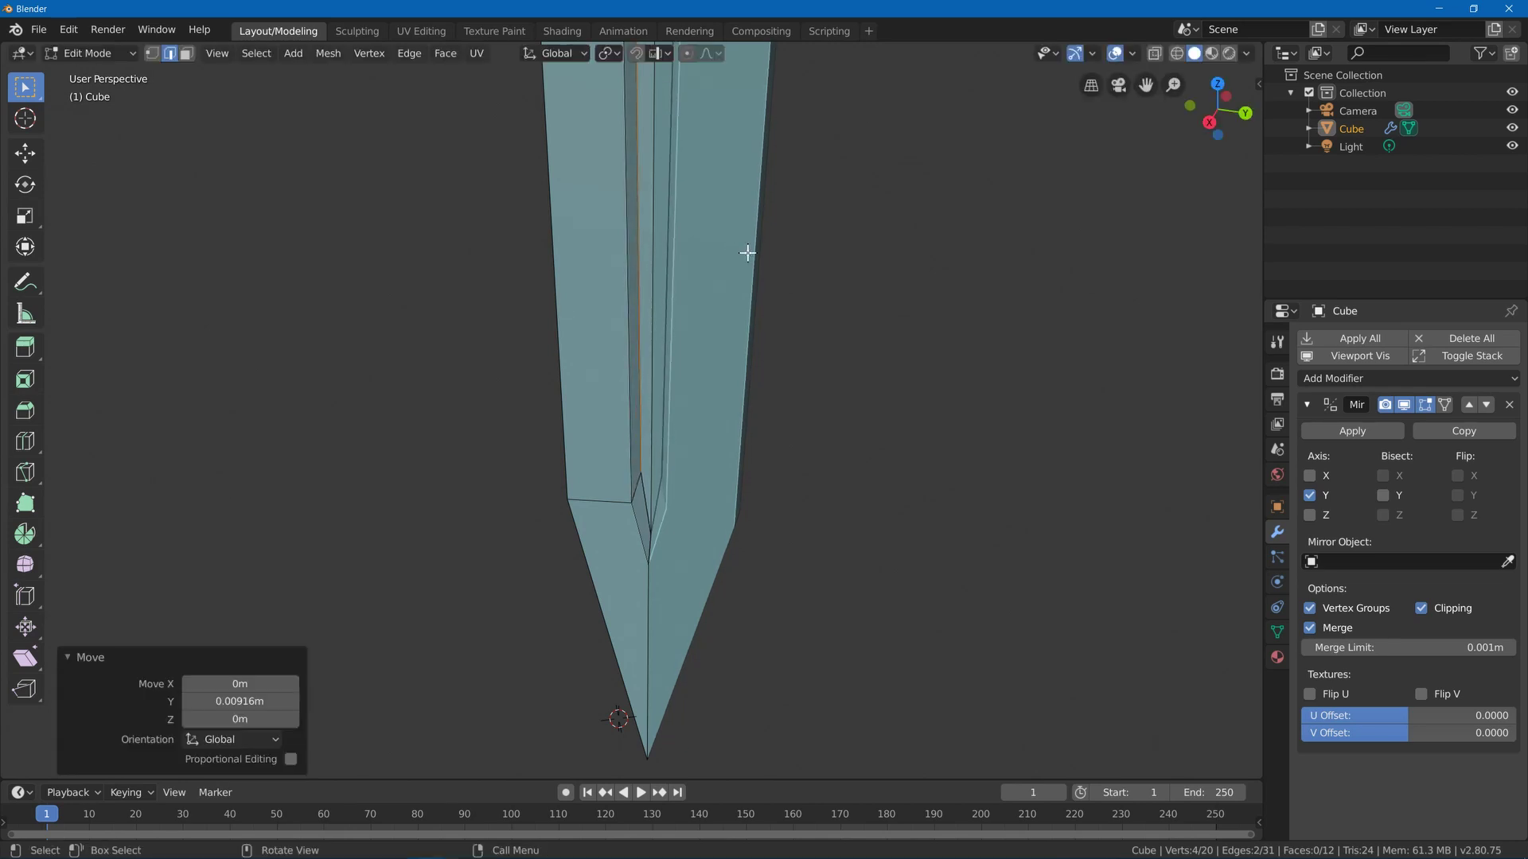
key(alt+a)
- Move the two short fuller edges at the blade's open upper end about 0.02 m along Y toward the centre
middle_drag(692, 435, 599, 454)
scroll(621, 516, down, 9)
shift+right_click(620, 516)
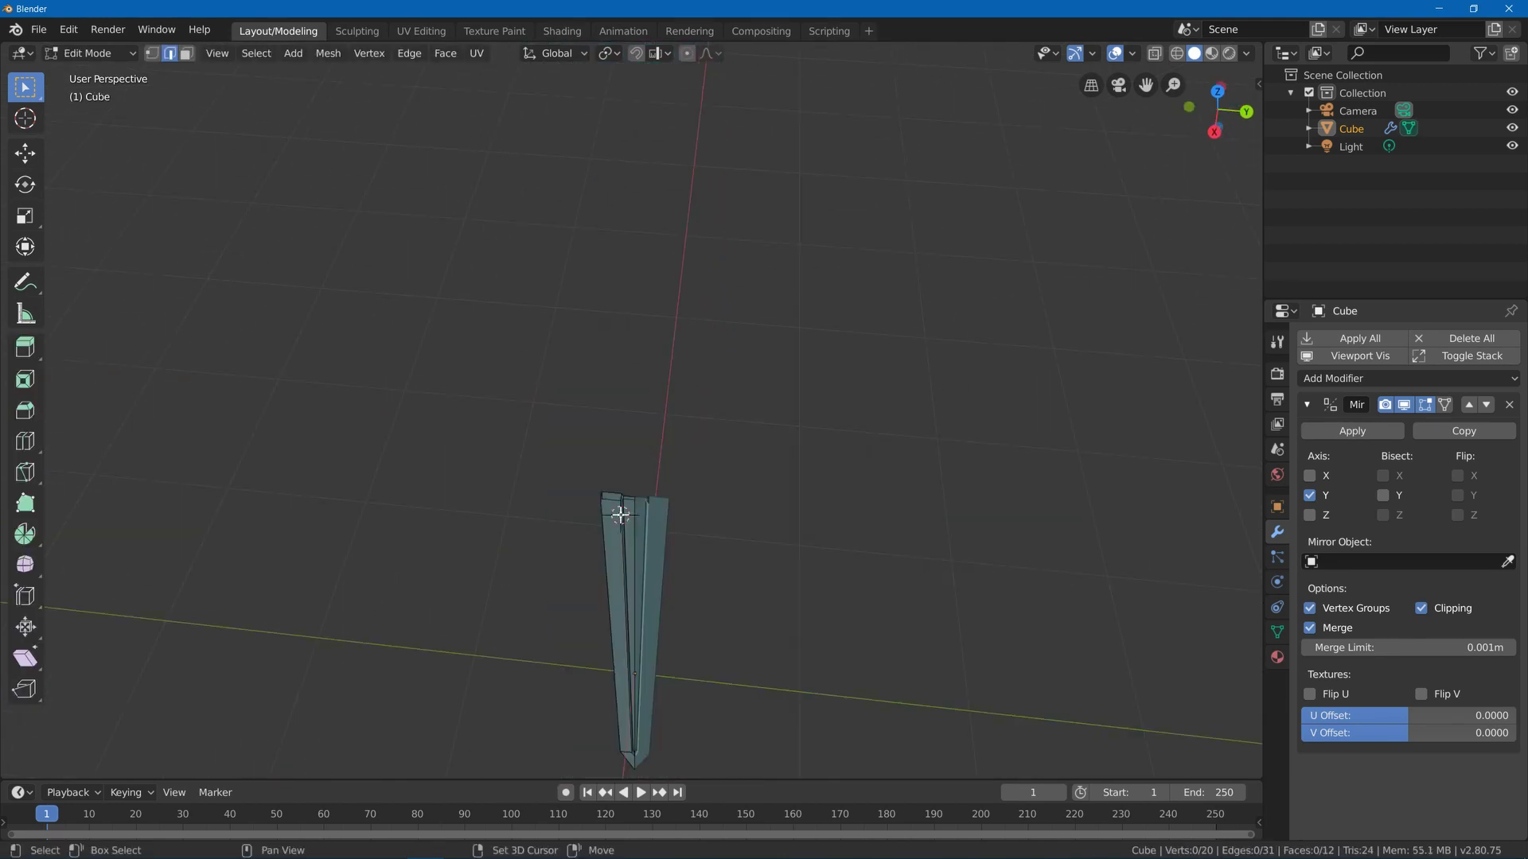
middle_drag(647, 545, 592, 557)
scroll(592, 556, up, 6)
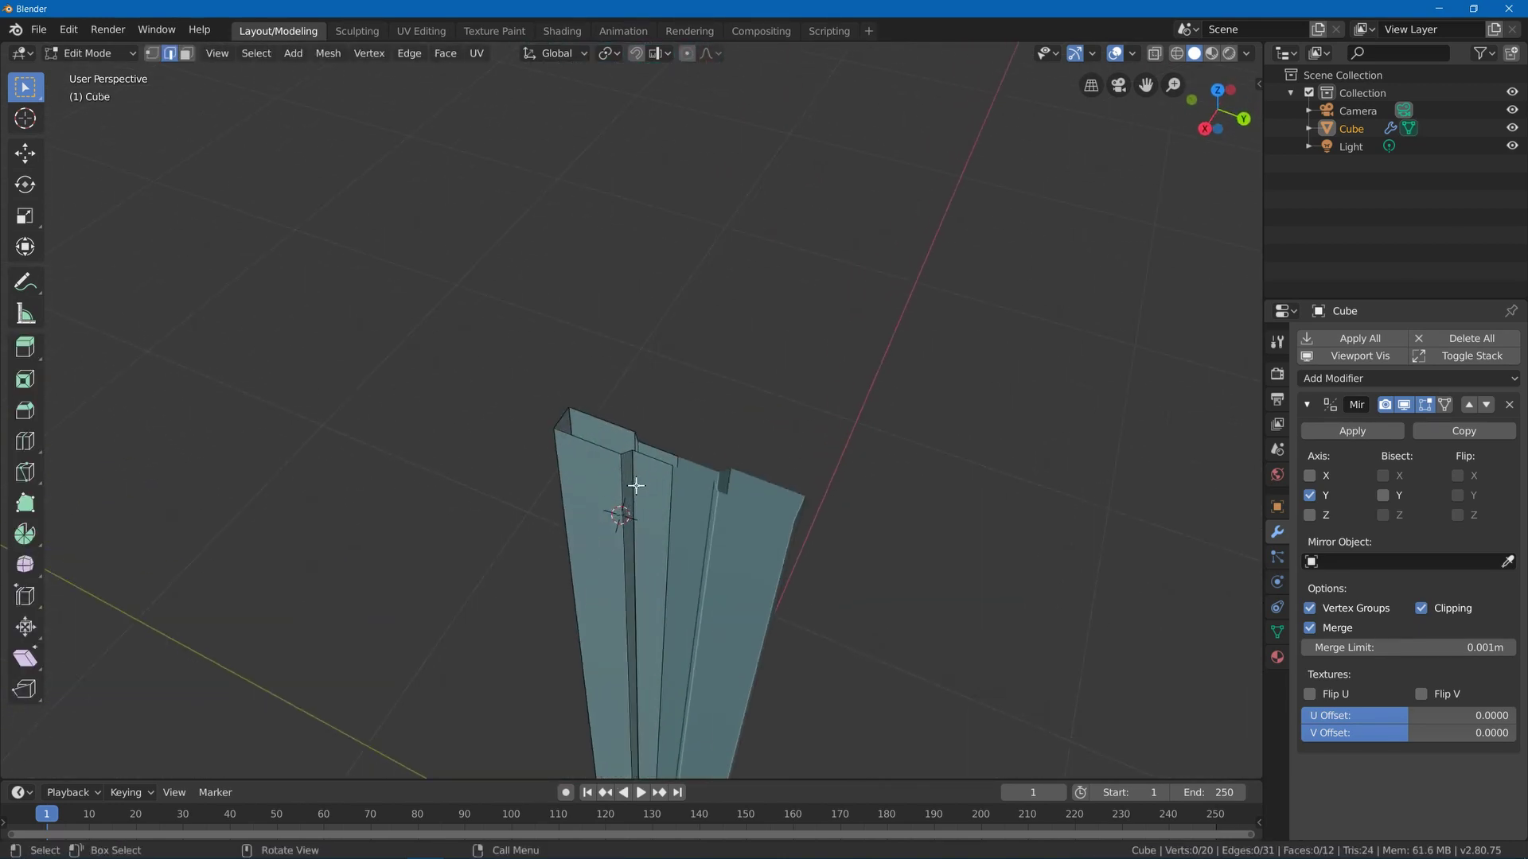
click(629, 402)
shift+click(647, 378)
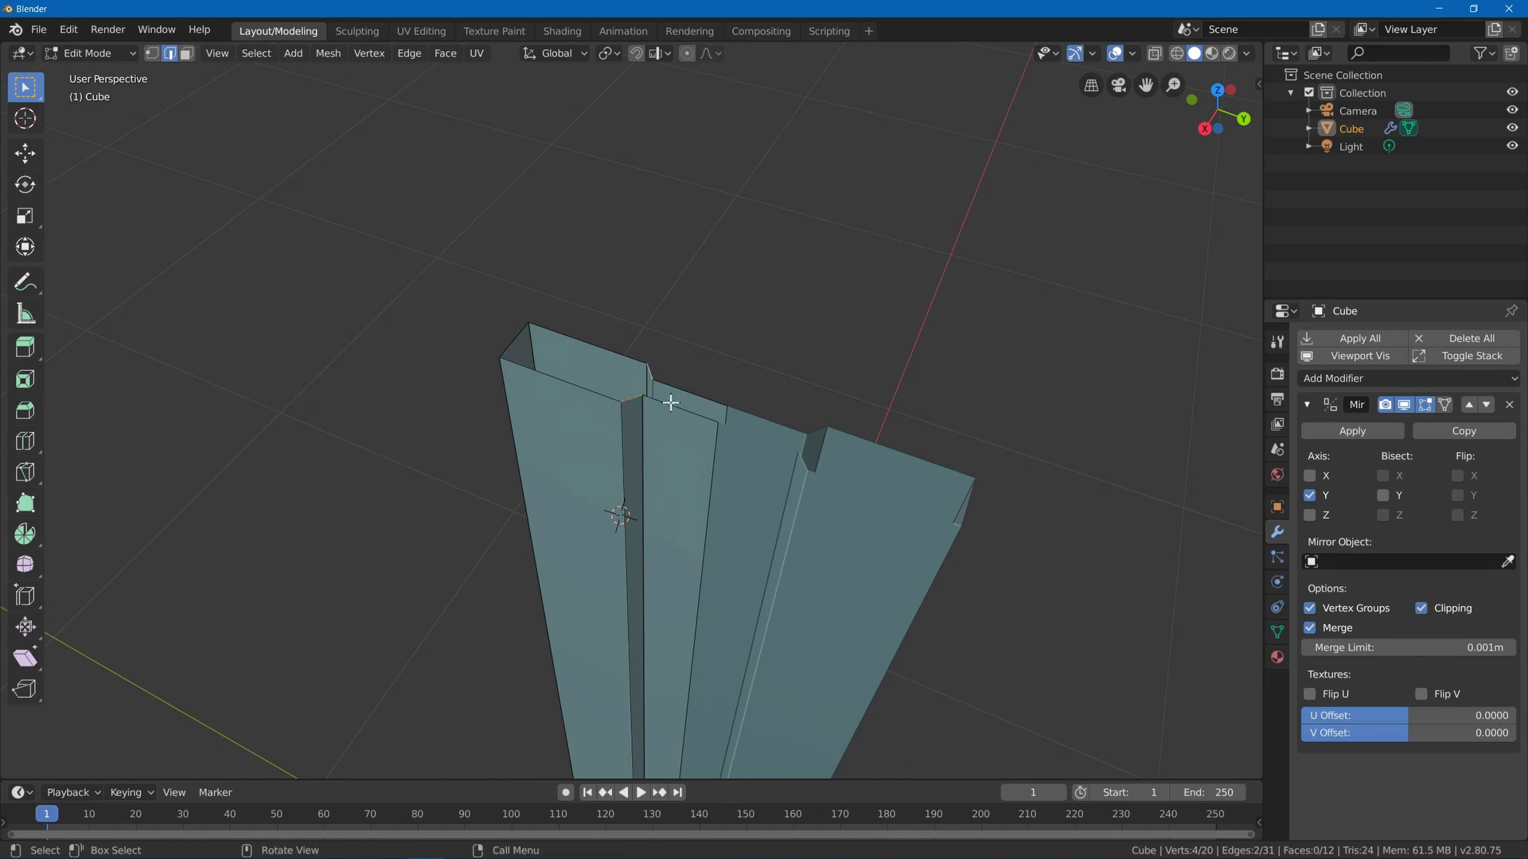
middle_drag(668, 399, 708, 386)
key(g)
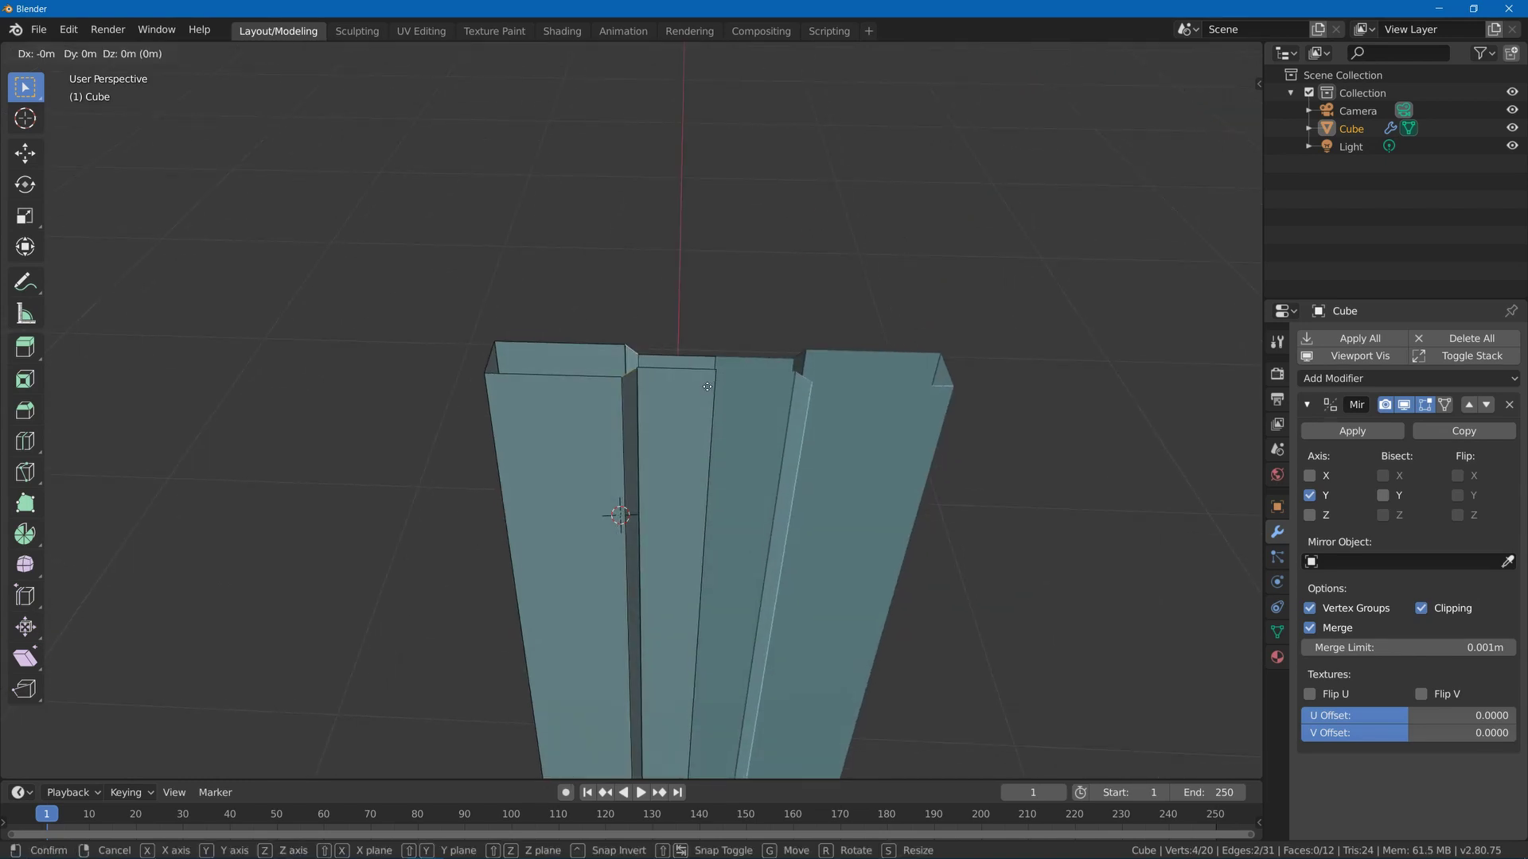
key(y)
click(738, 394)
- Scale the four outer edges along the blade's side and tip to 0 along X to form a sharp cutting edge
scroll(742, 439, down, 4)
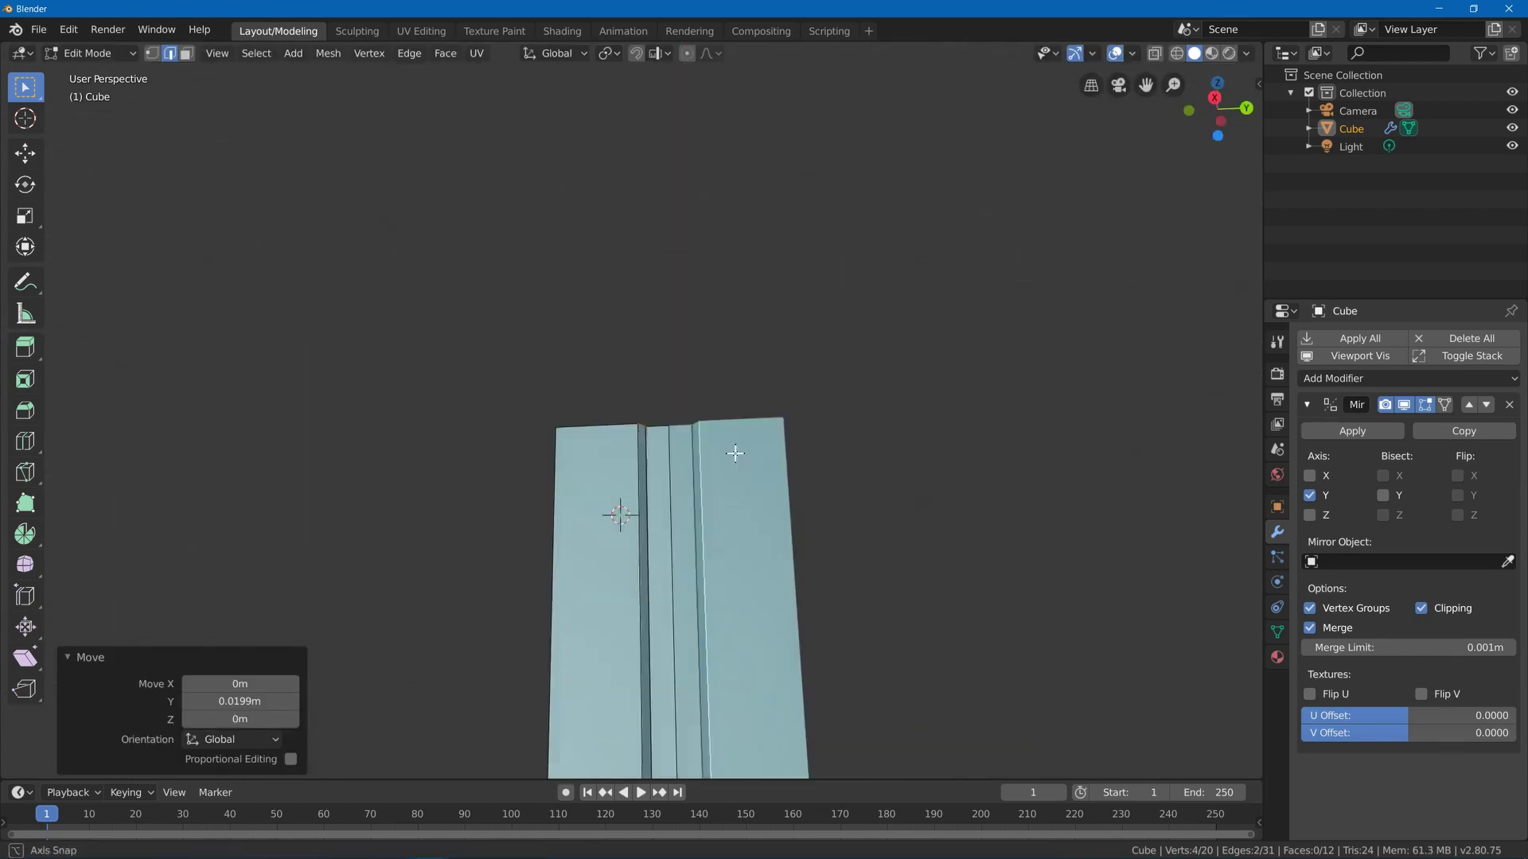
middle_drag(733, 446, 709, 587)
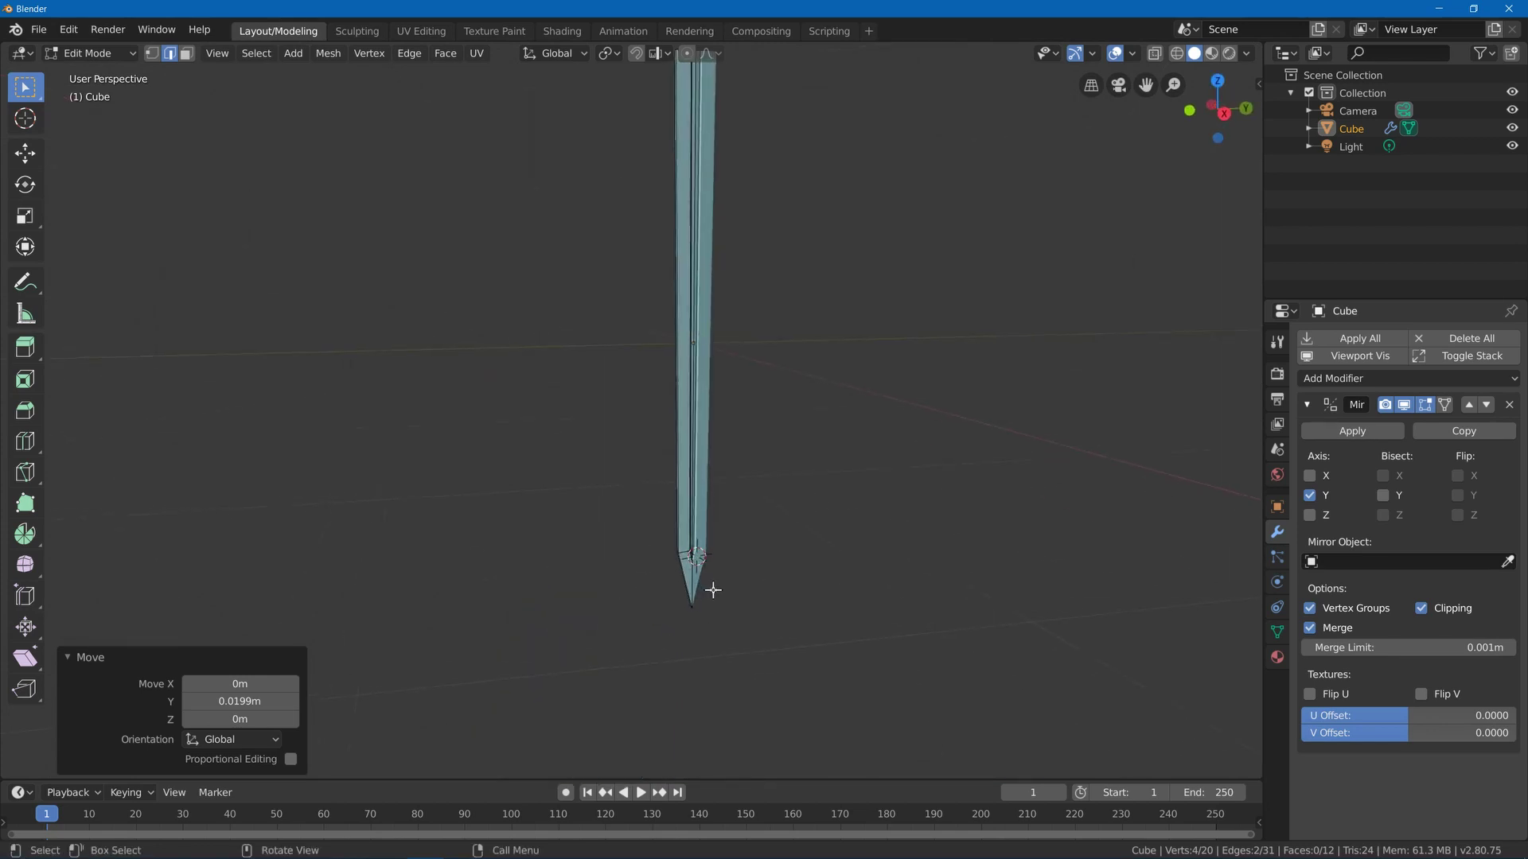
scroll(597, 580, up, 4)
middle_drag(597, 580, 642, 536)
click(648, 571)
shift+click(654, 591)
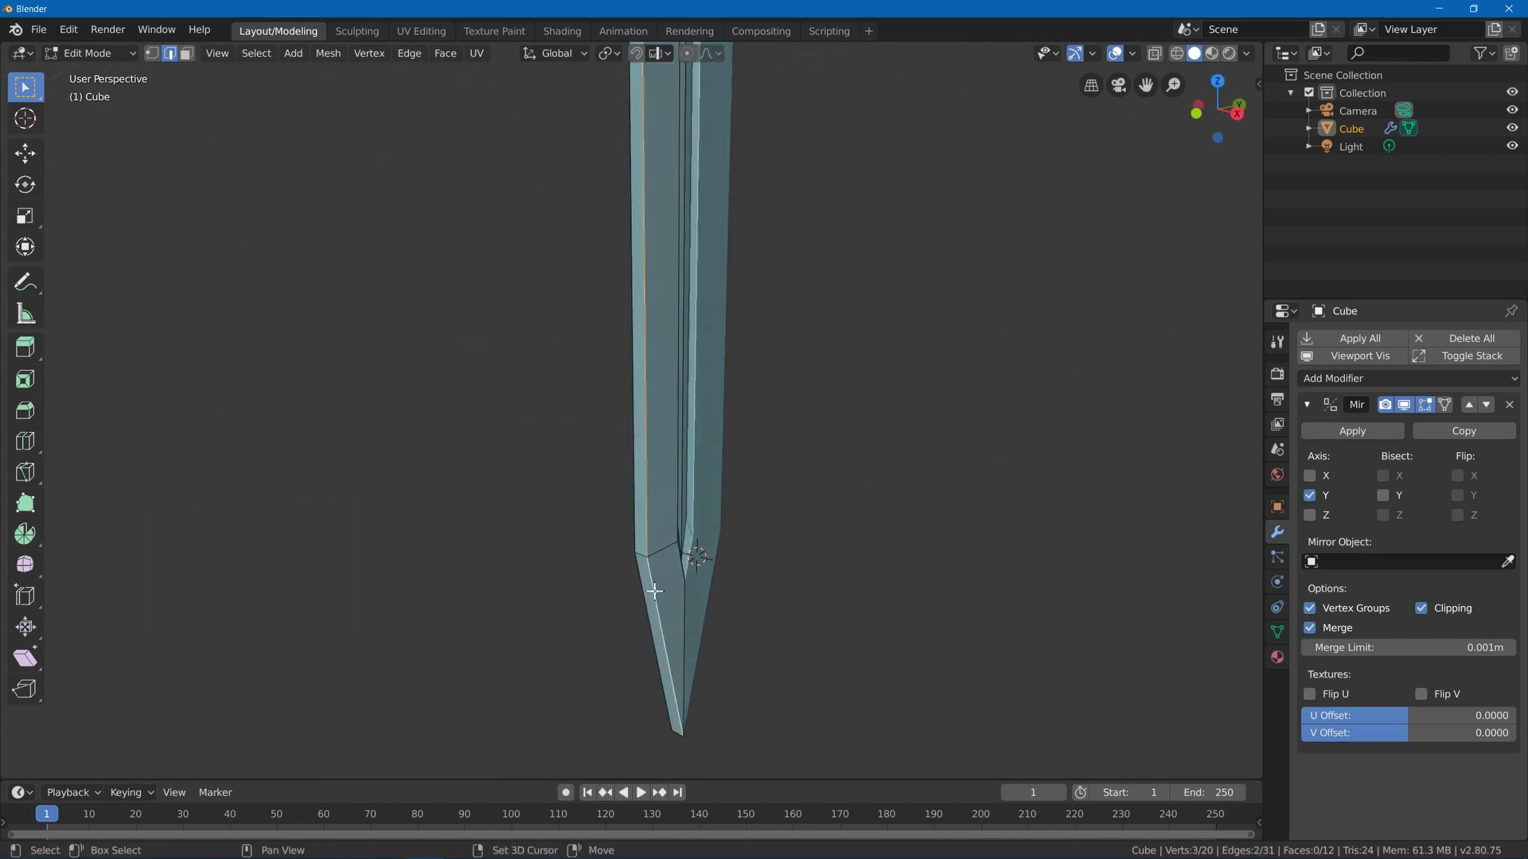
shift+click(633, 519)
shift+click(641, 587)
middle_drag(695, 485, 724, 512)
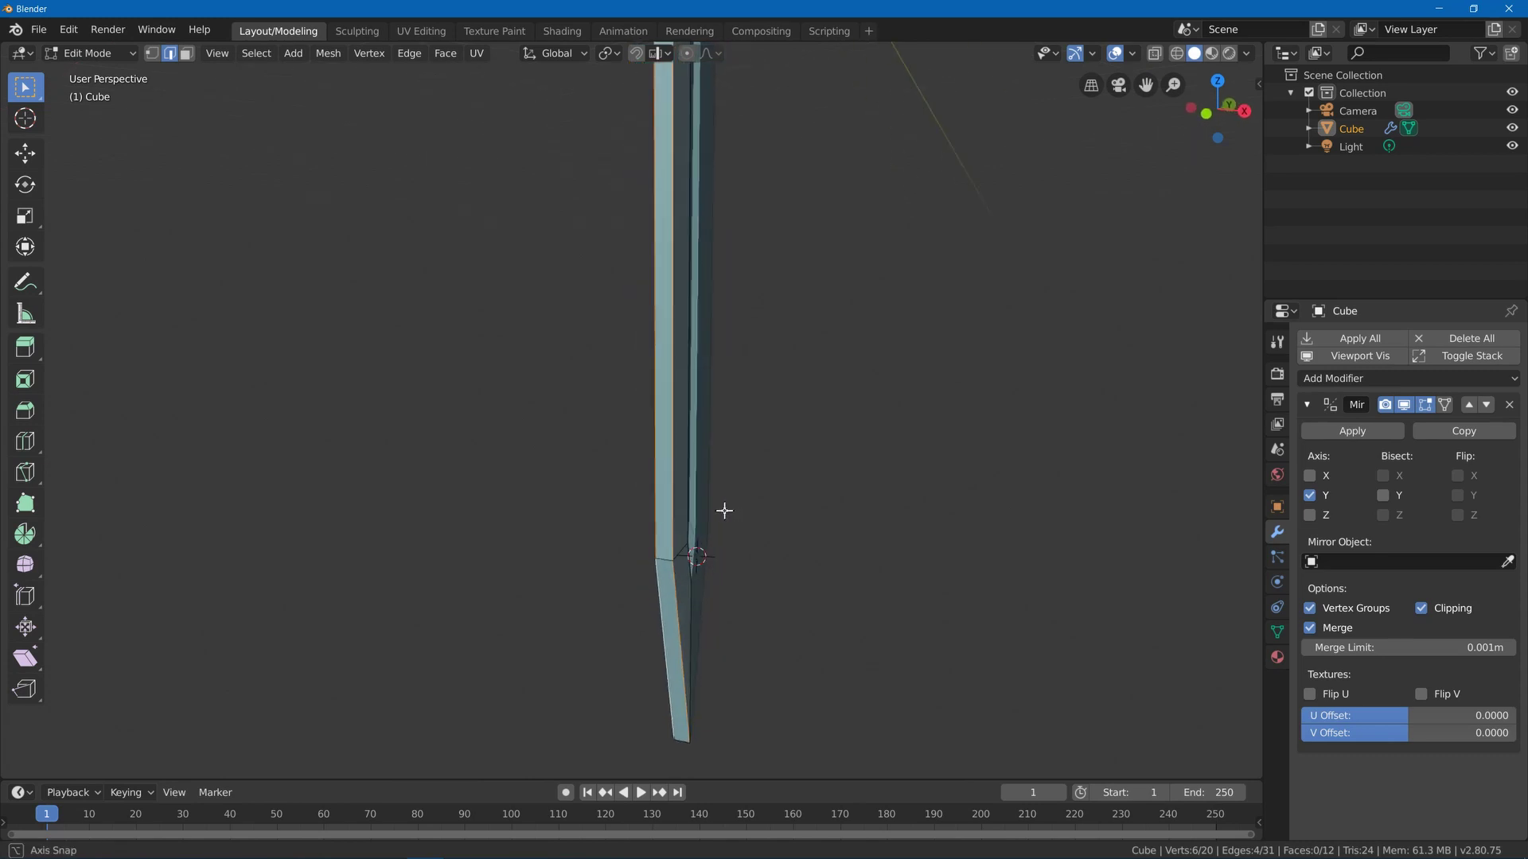
key(s)
key(x)
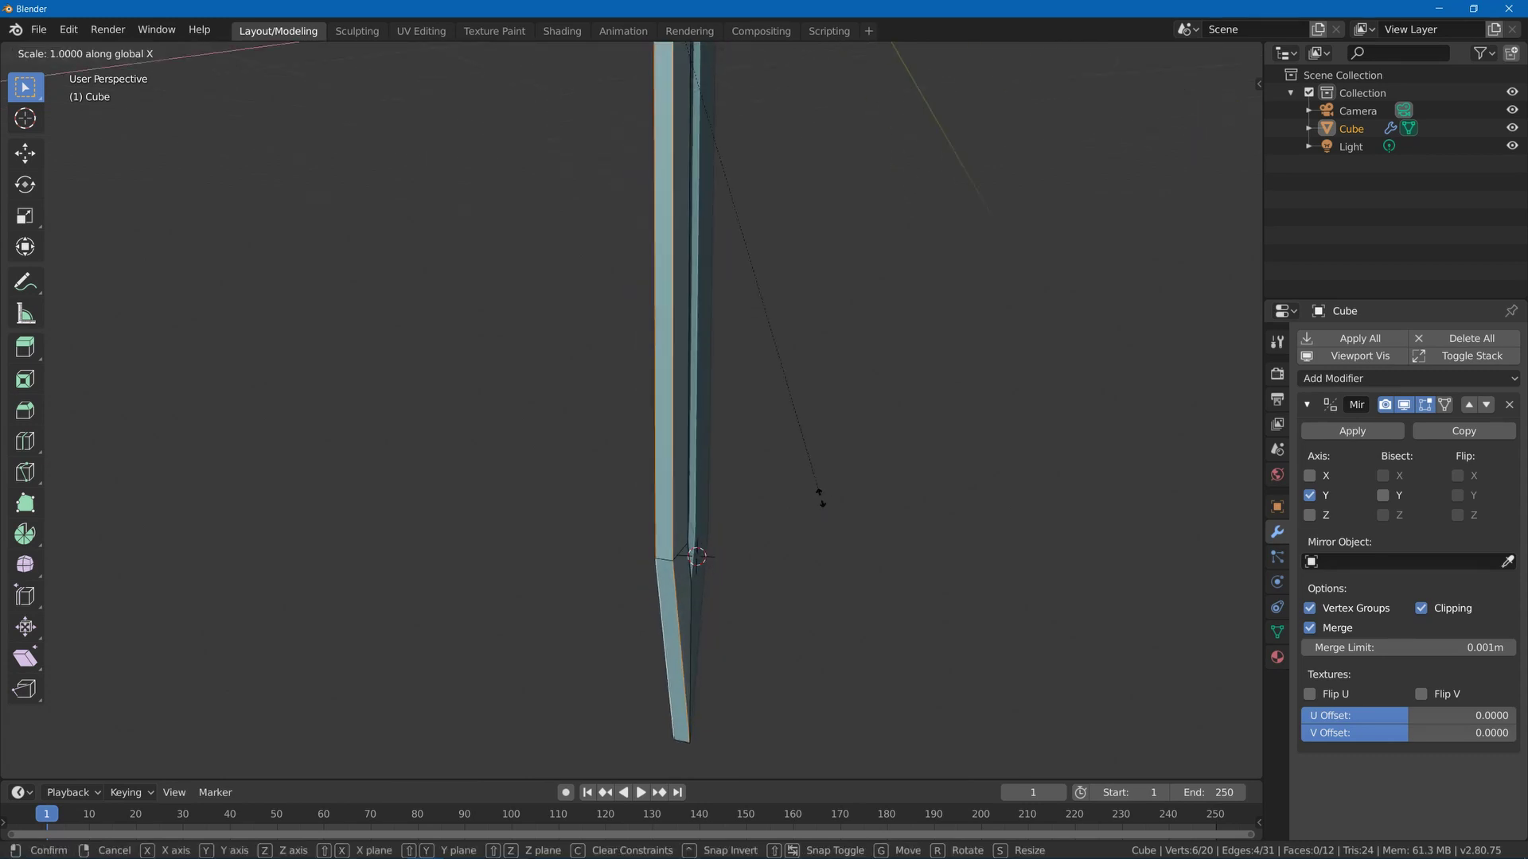
key(0)
key(Return)
mouse_move(766, 385)
middle_down()
mouse_move(710, 386)
mouse_move(755, 383)
middle_up()
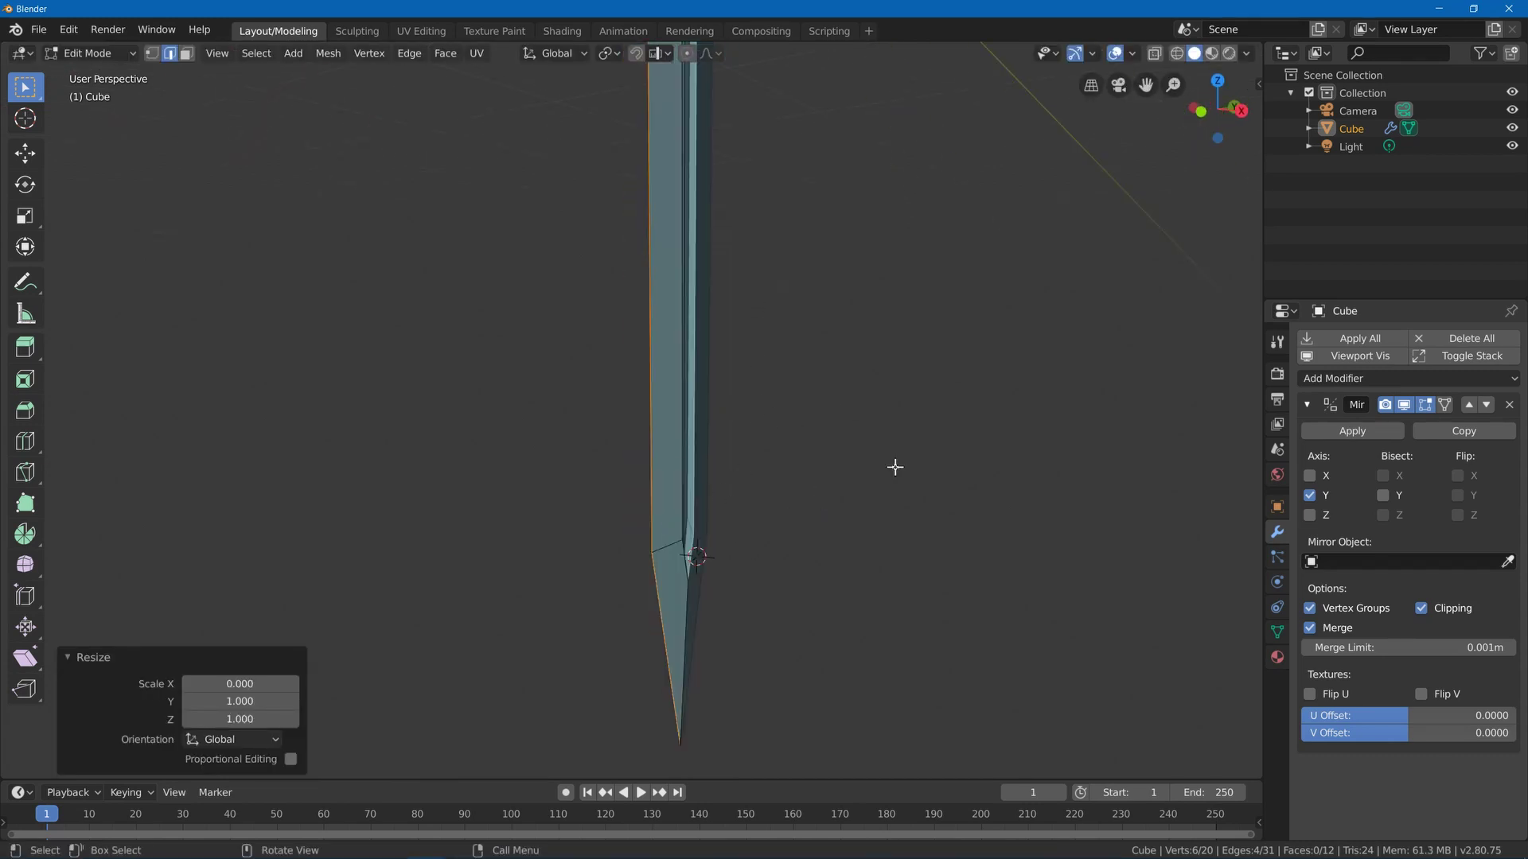
- Merge all of the blade's overlapping vertices by distance, then clear the selection
key(alt+a)
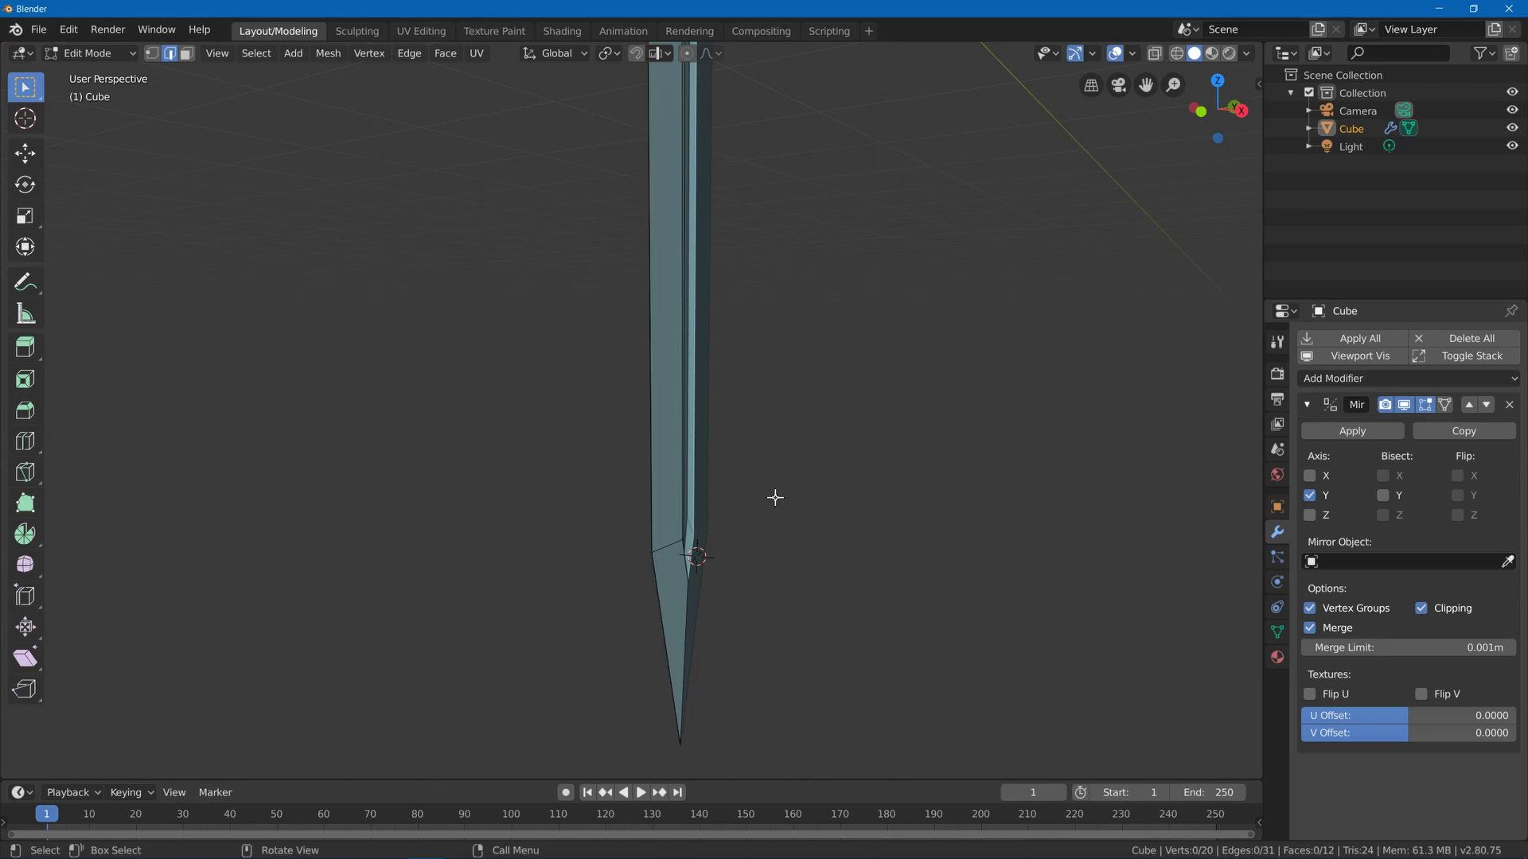
key(a)
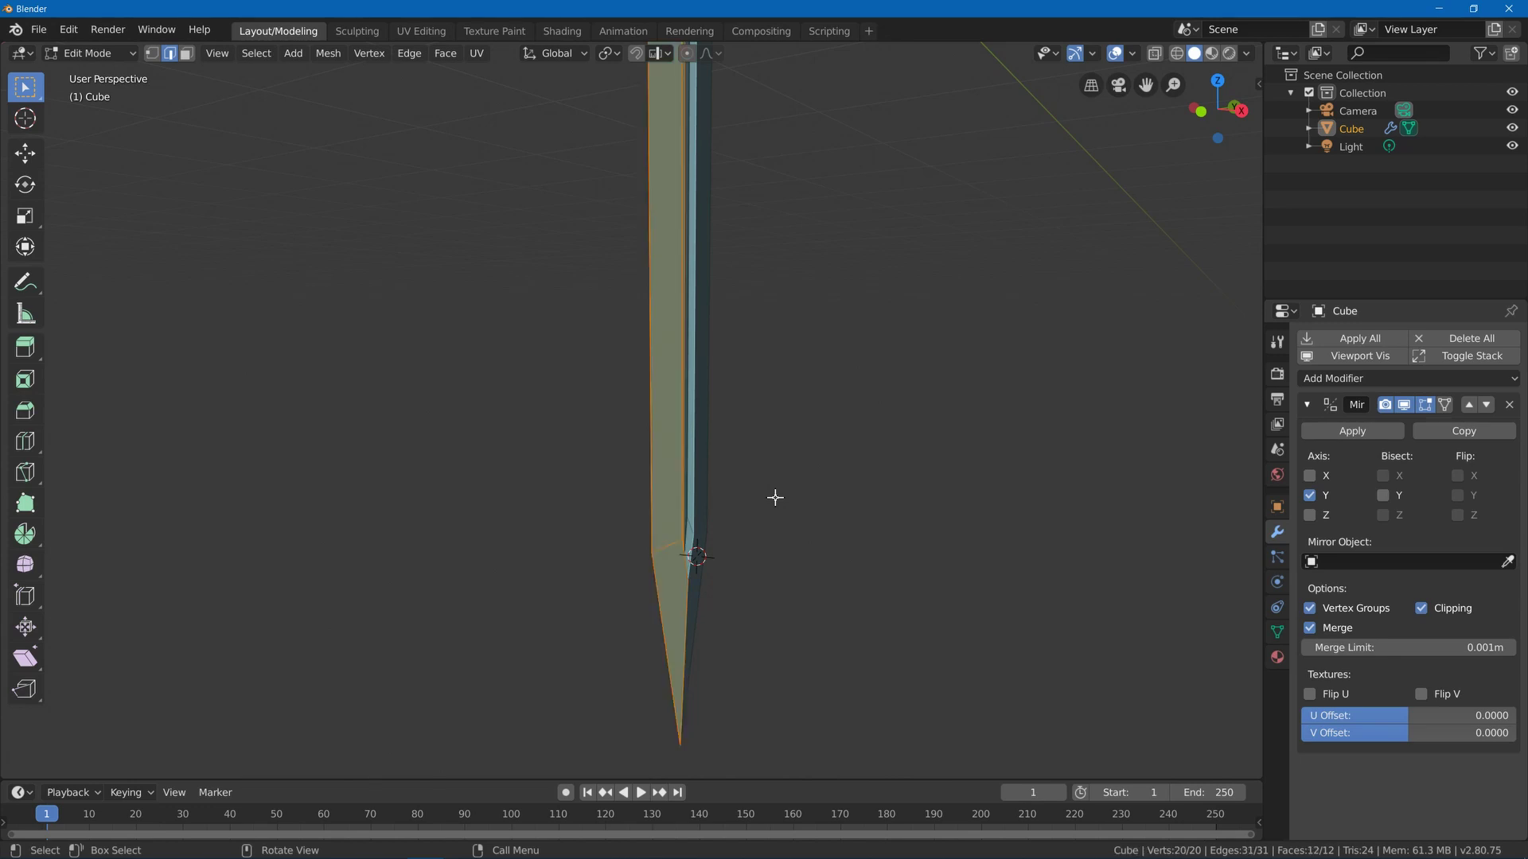
key(alt+m)
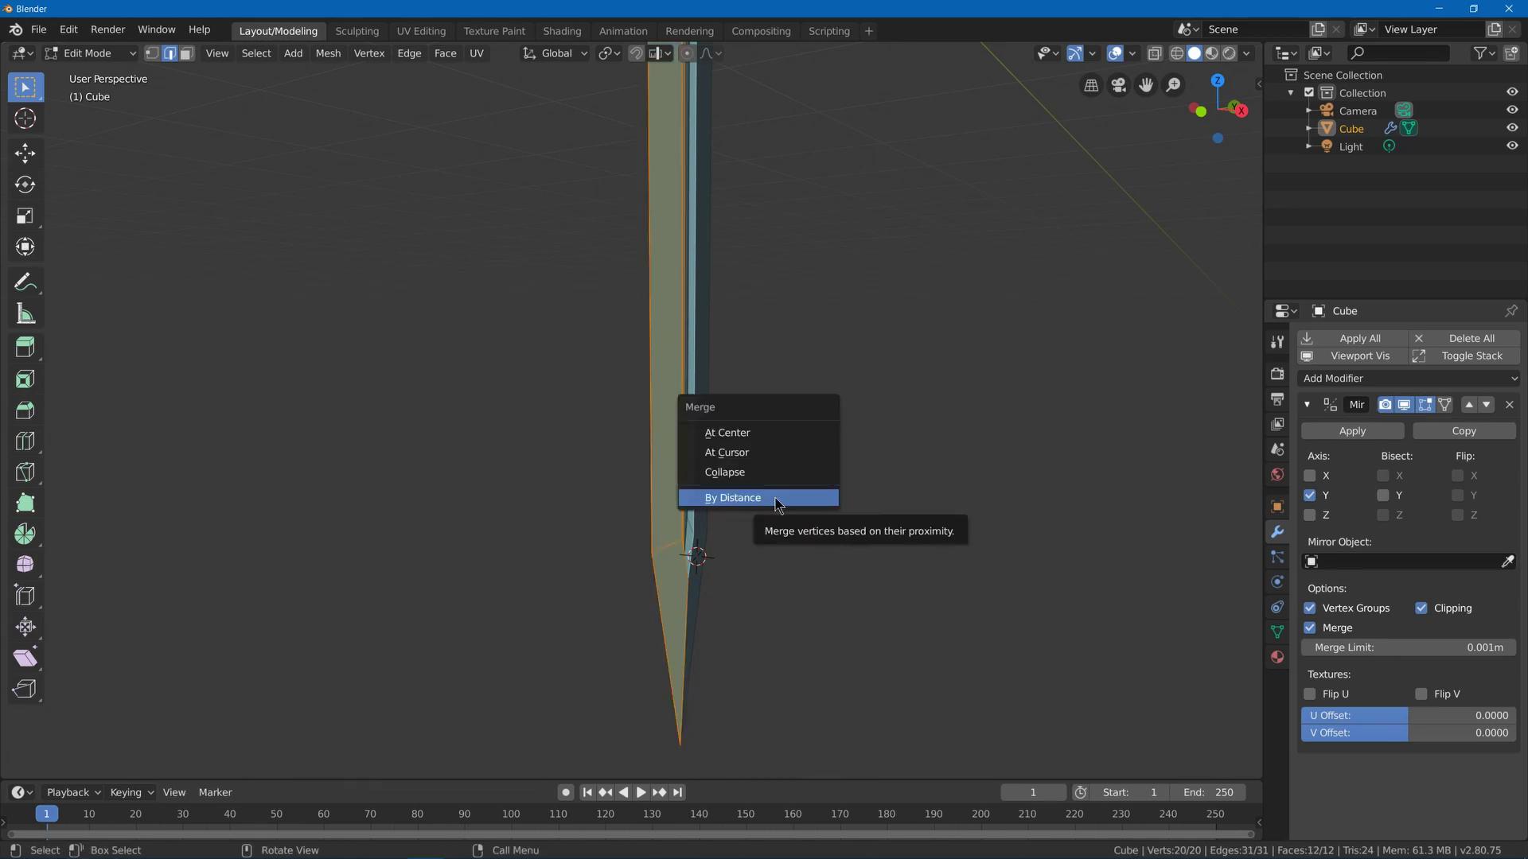
click(776, 500)
mouse_move(648, 559)
middle_down()
mouse_move(642, 546)
mouse_move(639, 561)
middle_up()
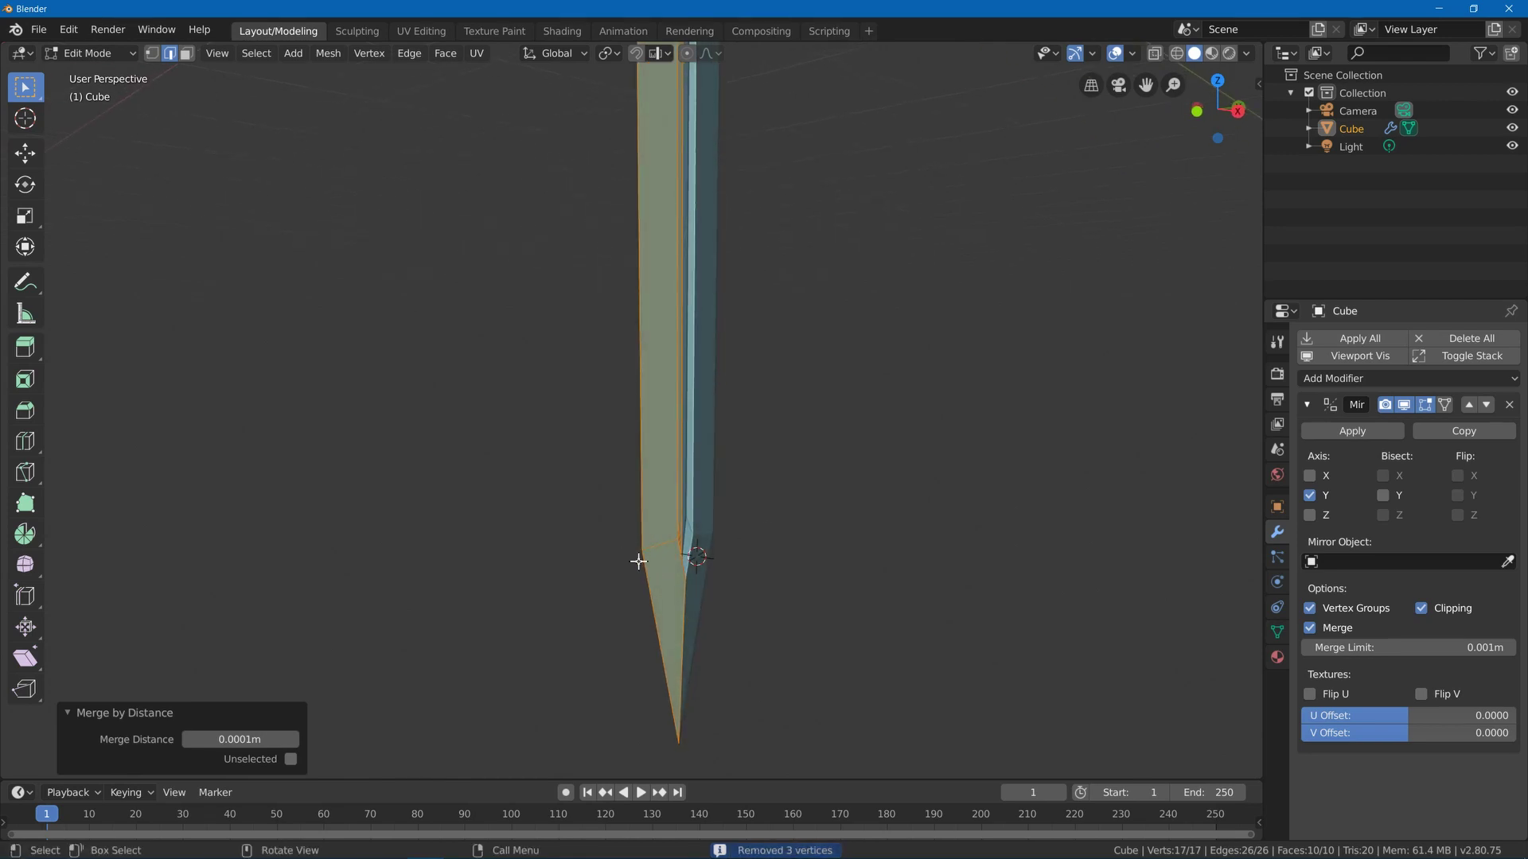
click(866, 625)
- Bevel the edge loop where the blade meets its tip with 3 segments and a width of about 0.042 m
middle_drag(866, 626, 658, 553)
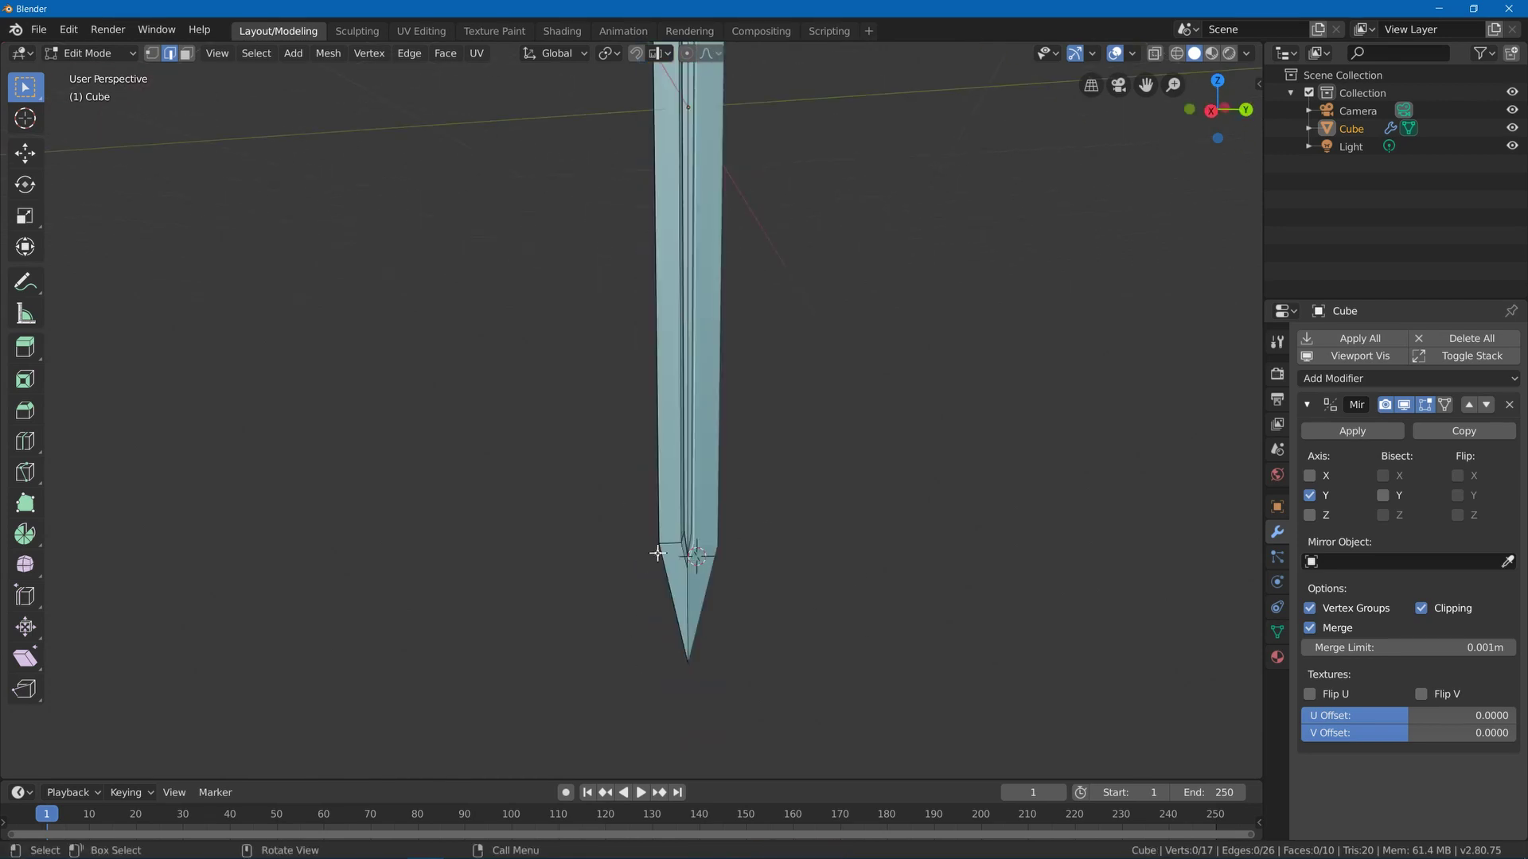
alt+click(669, 546)
middle_drag(689, 614, 744, 612)
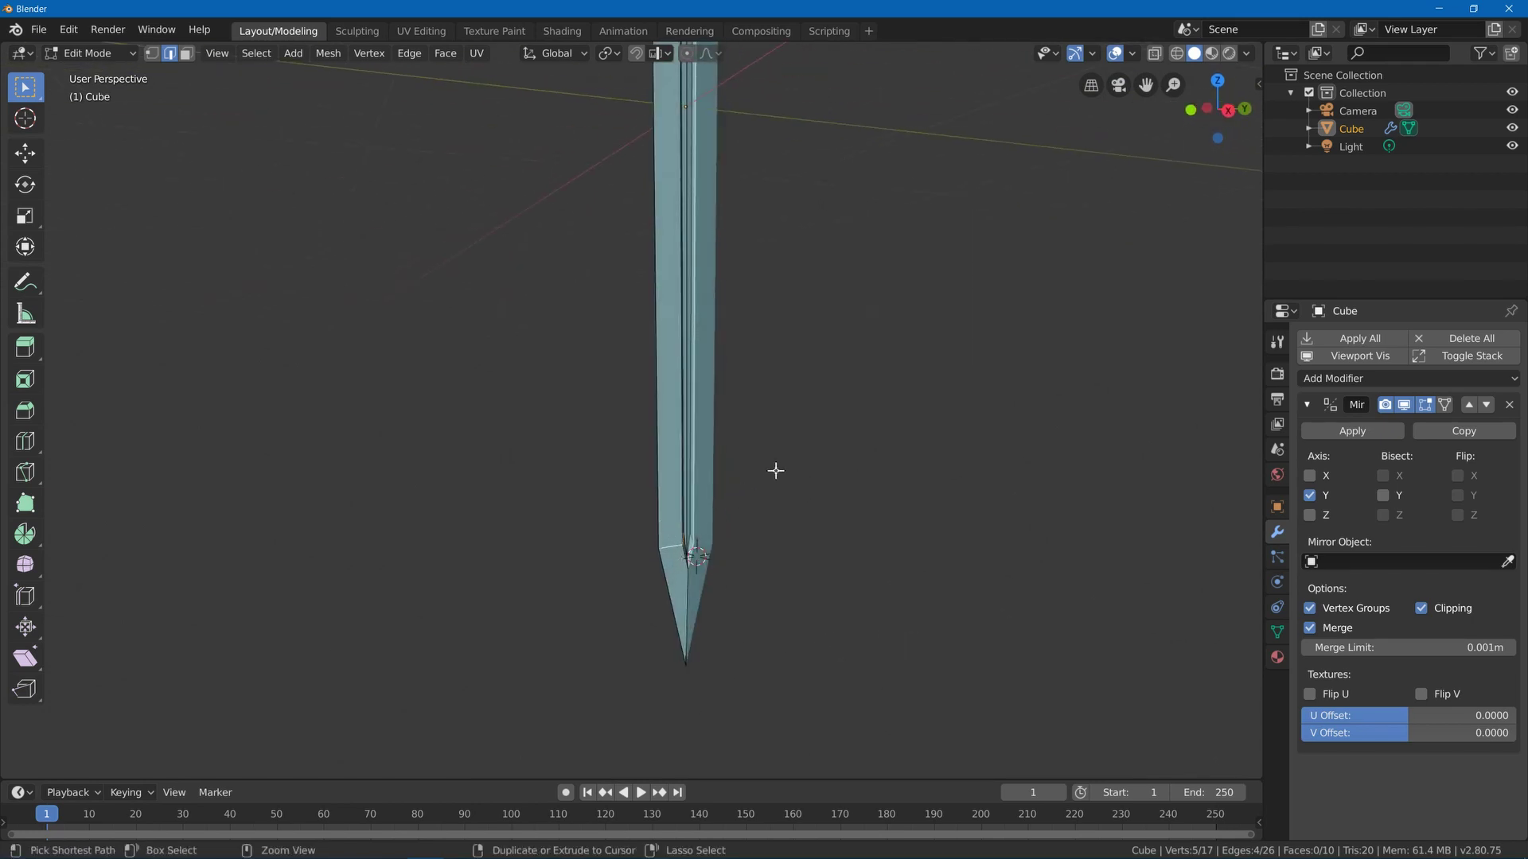
middle_drag(776, 470, 809, 437)
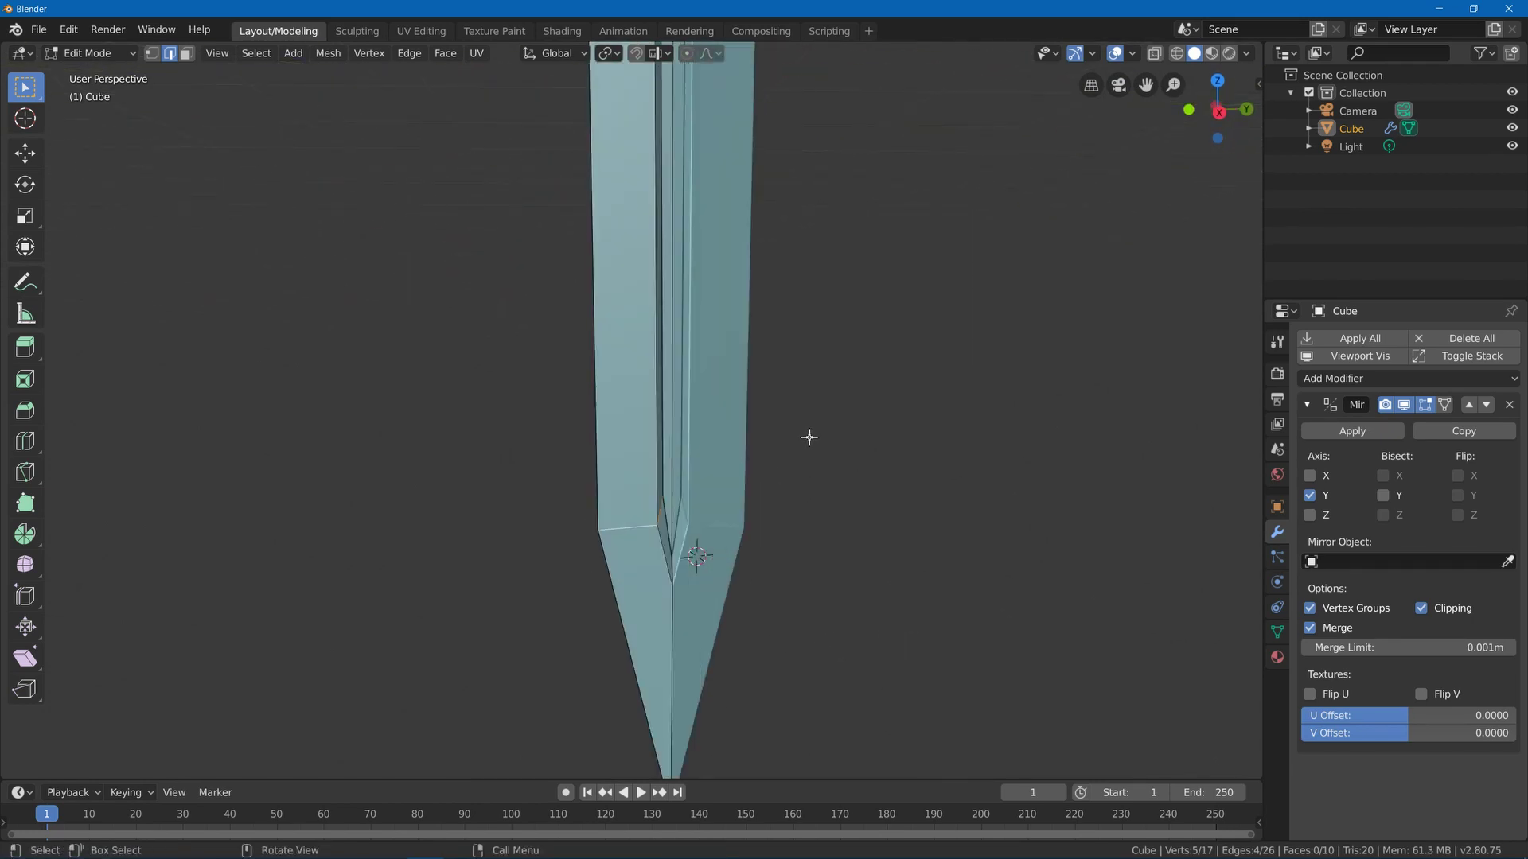
key(ctrl+b)
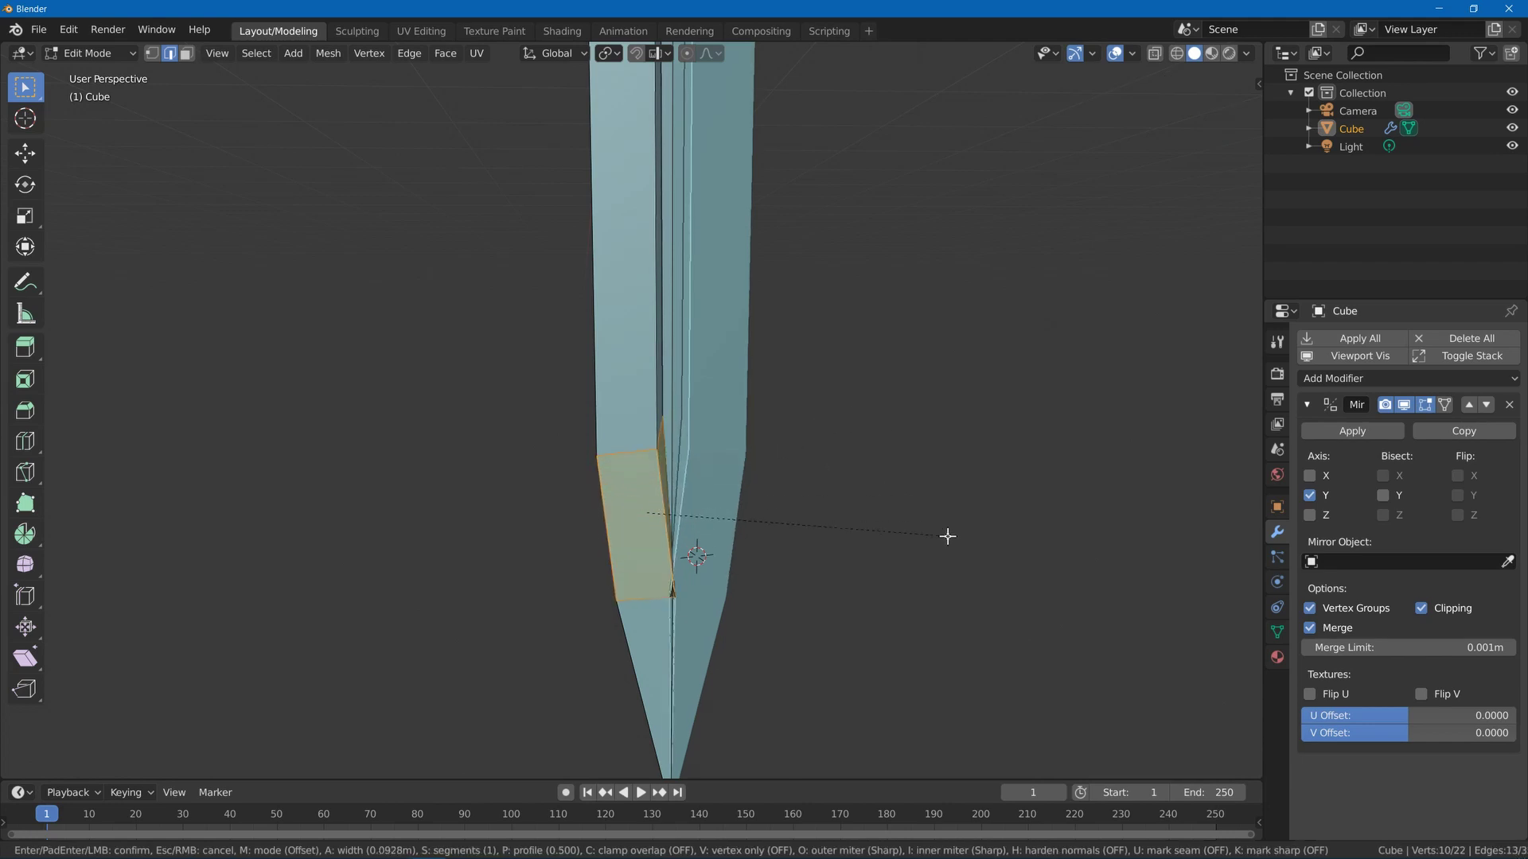
scroll(910, 501, up, 2)
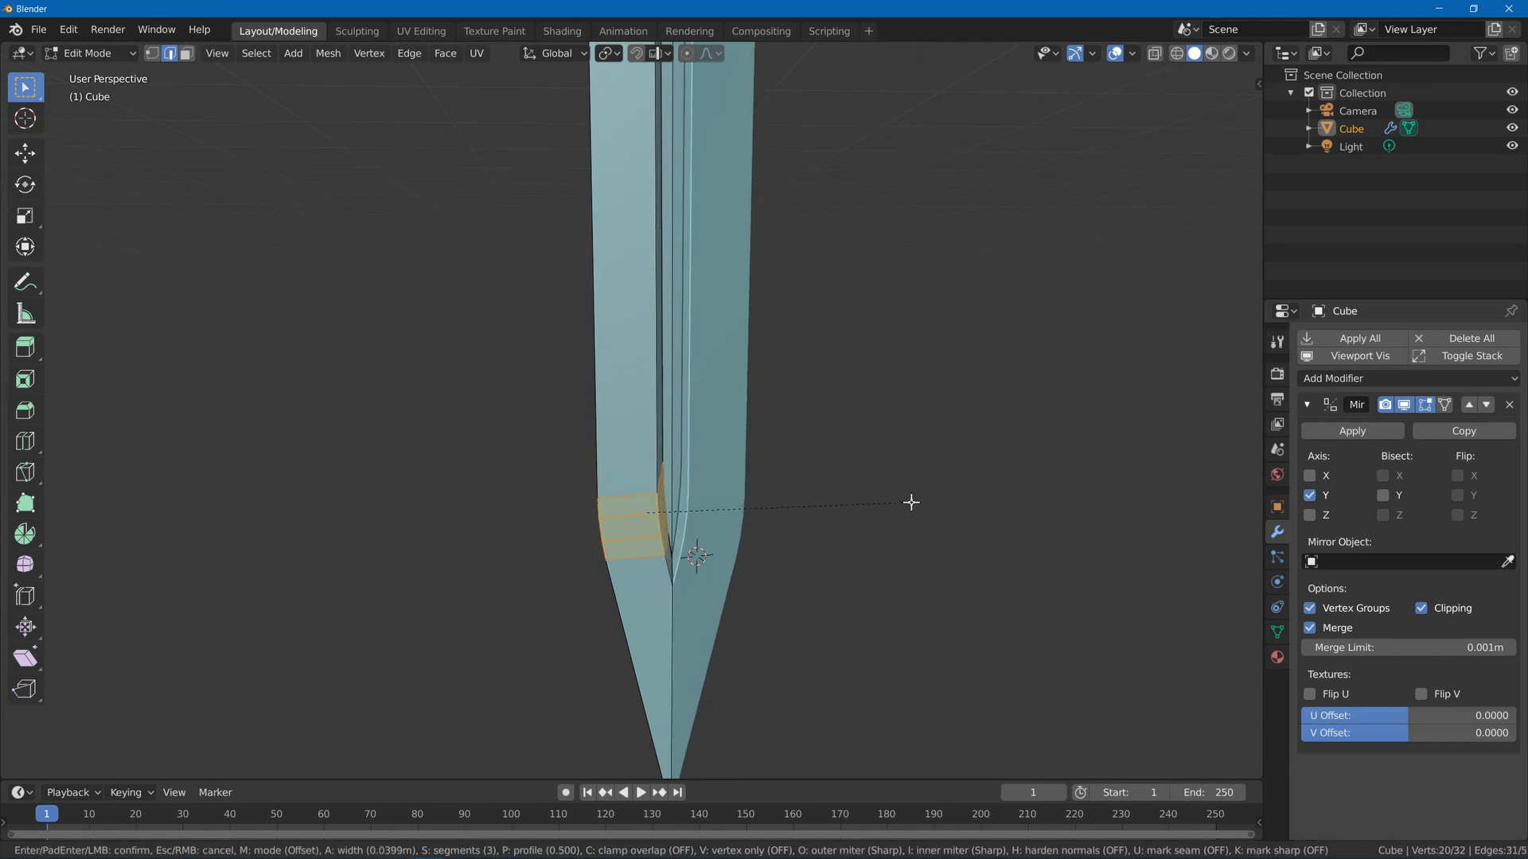
click(912, 503)
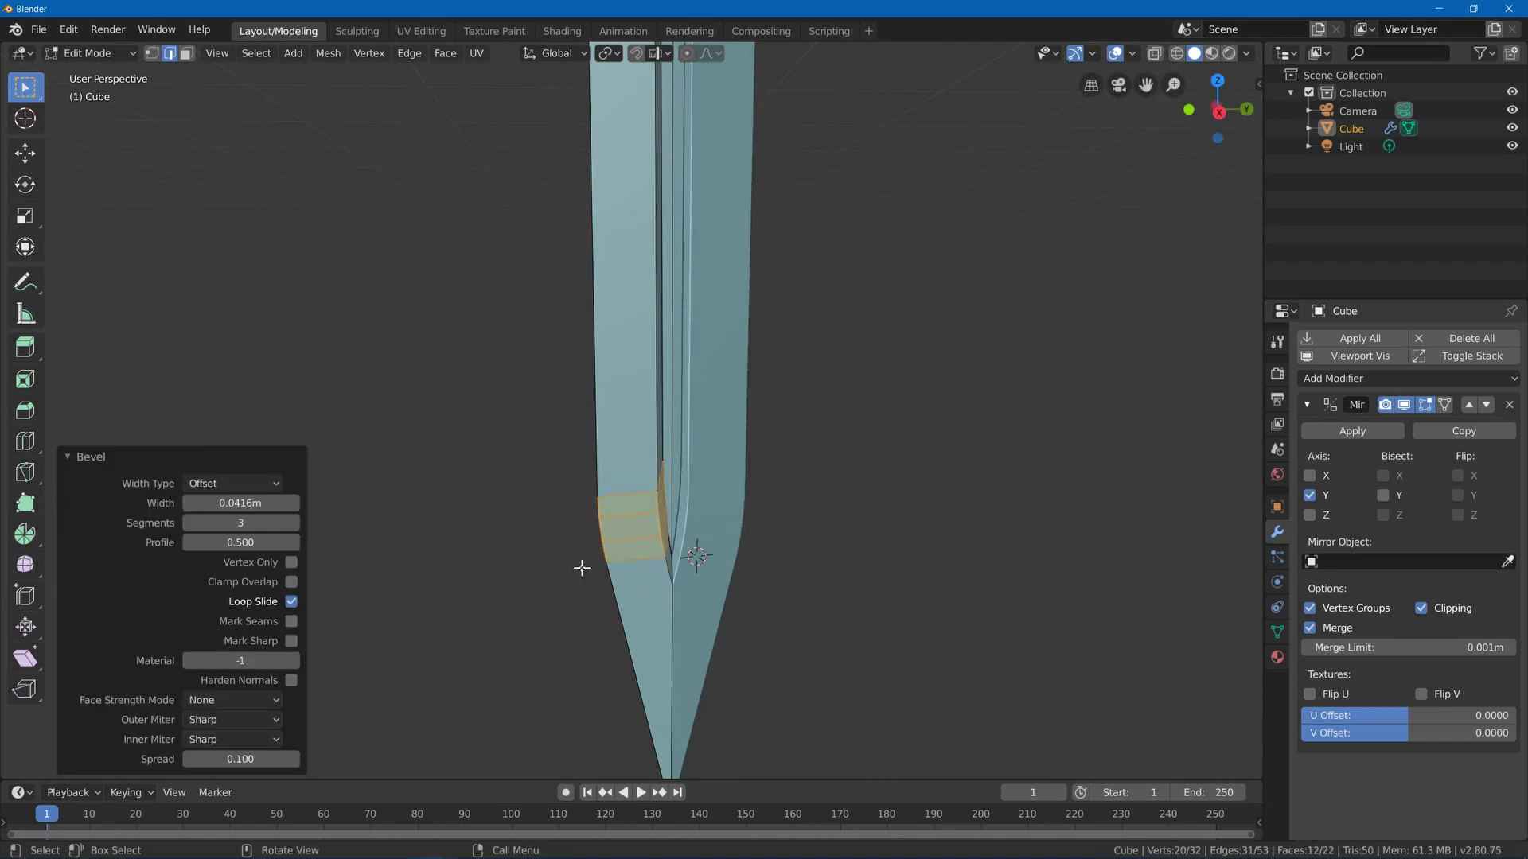
- Slide the outer bevel vertex nearest the tip along the cutting edge toward the point by a factor of about 0.154
key(alt+a)
click(610, 569)
key(1)
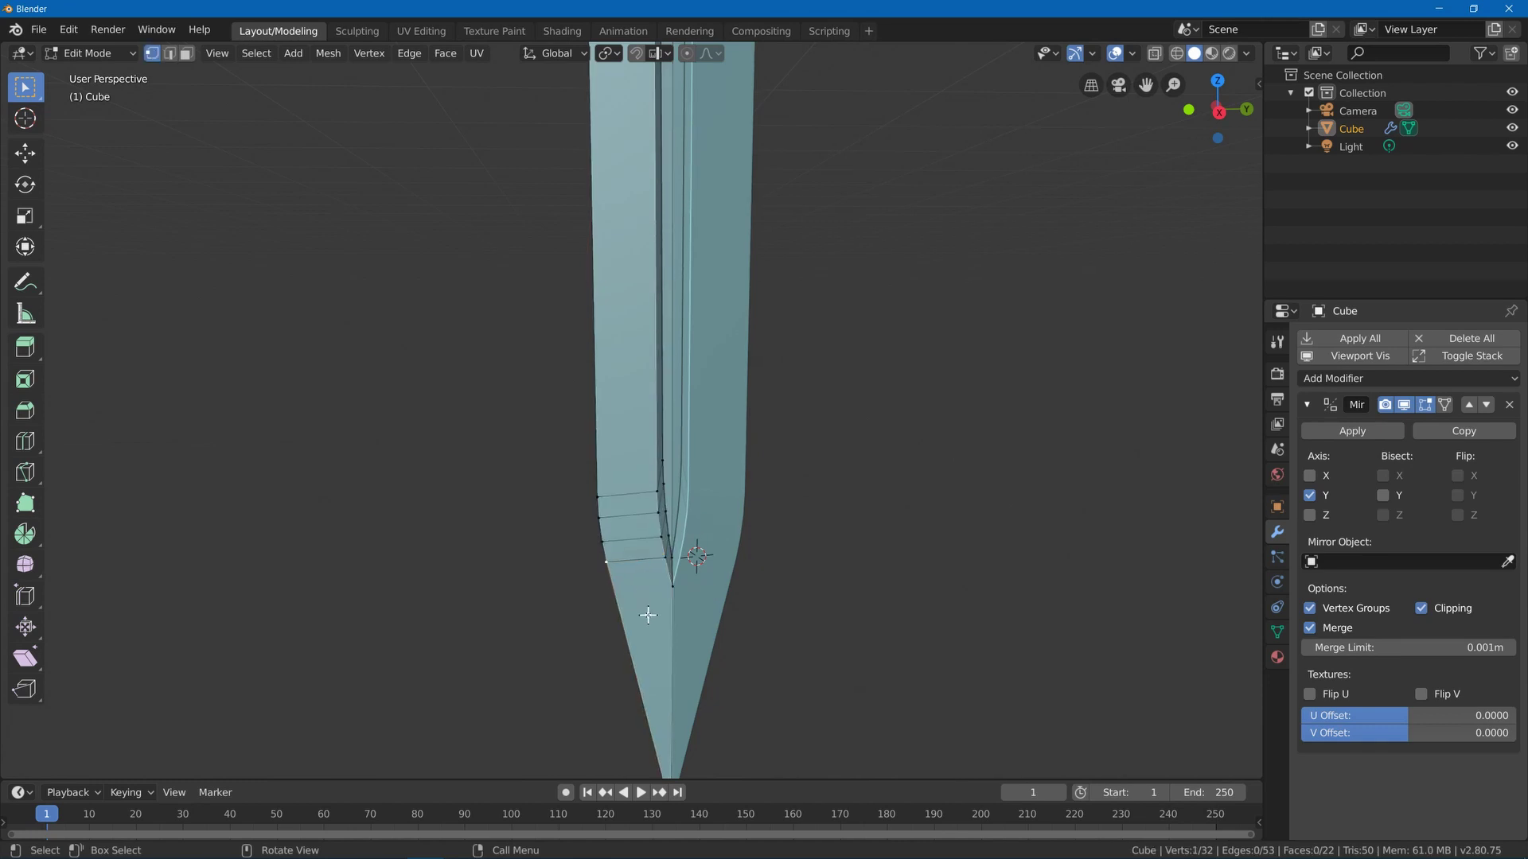
key(shift+v)
click(660, 657)
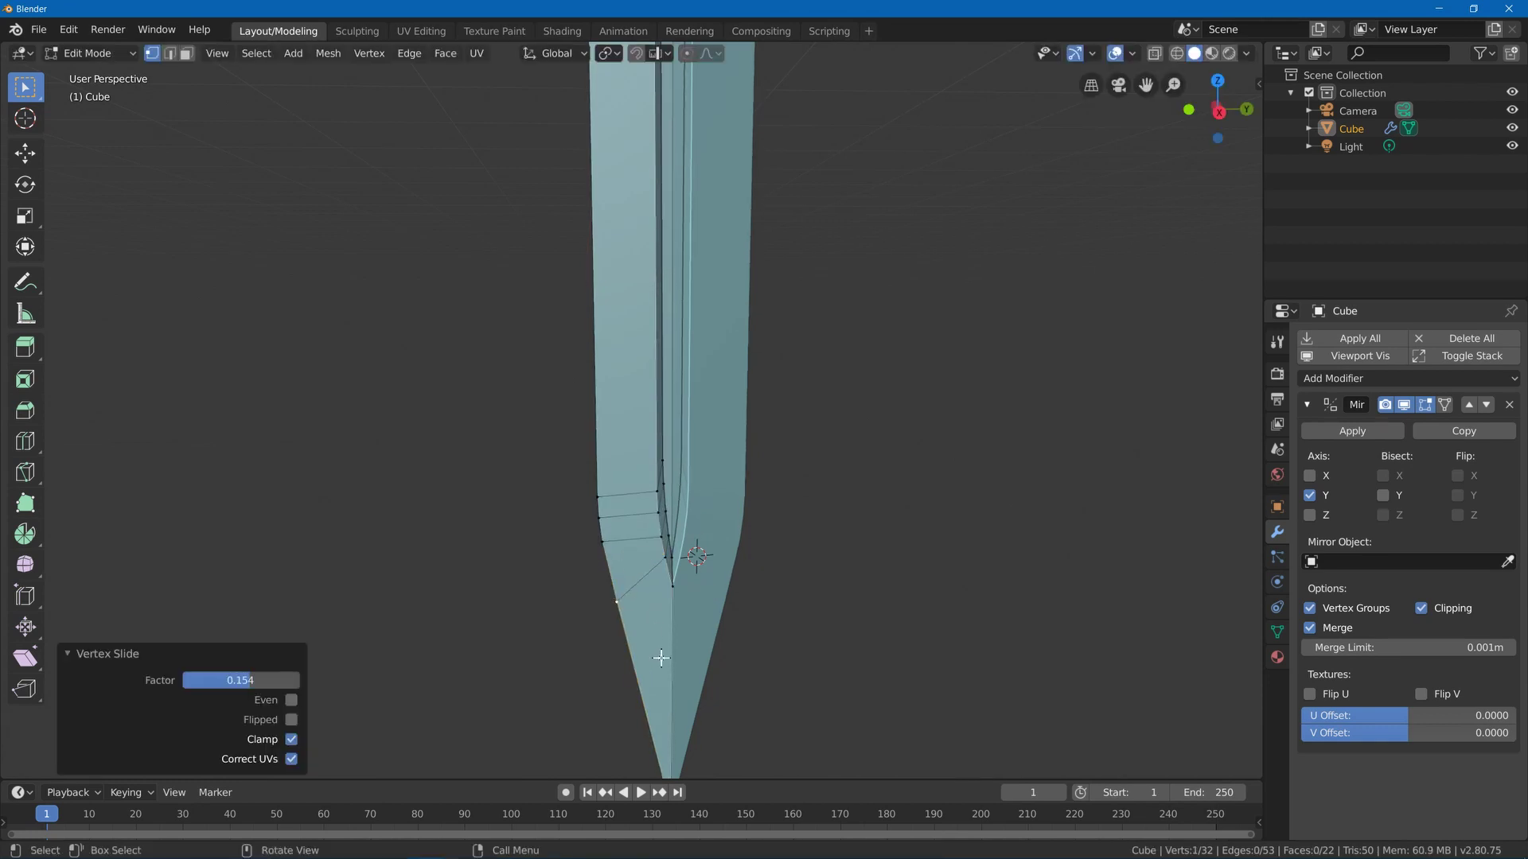
- Slide the remaining outer bevel vertices along the cutting edge to fan out the bevel edges, then clear the selection
key(shift+v)
click(590, 506)
key(shift+v)
click(600, 491)
key(shift+v)
click(599, 549)
click(598, 501)
key(shift+v)
click(598, 514)
key(alt+a)
- Shade the whole blade object smooth and enable Auto Smooth for its normals
key(Tab)
scroll(735, 371, down, 7)
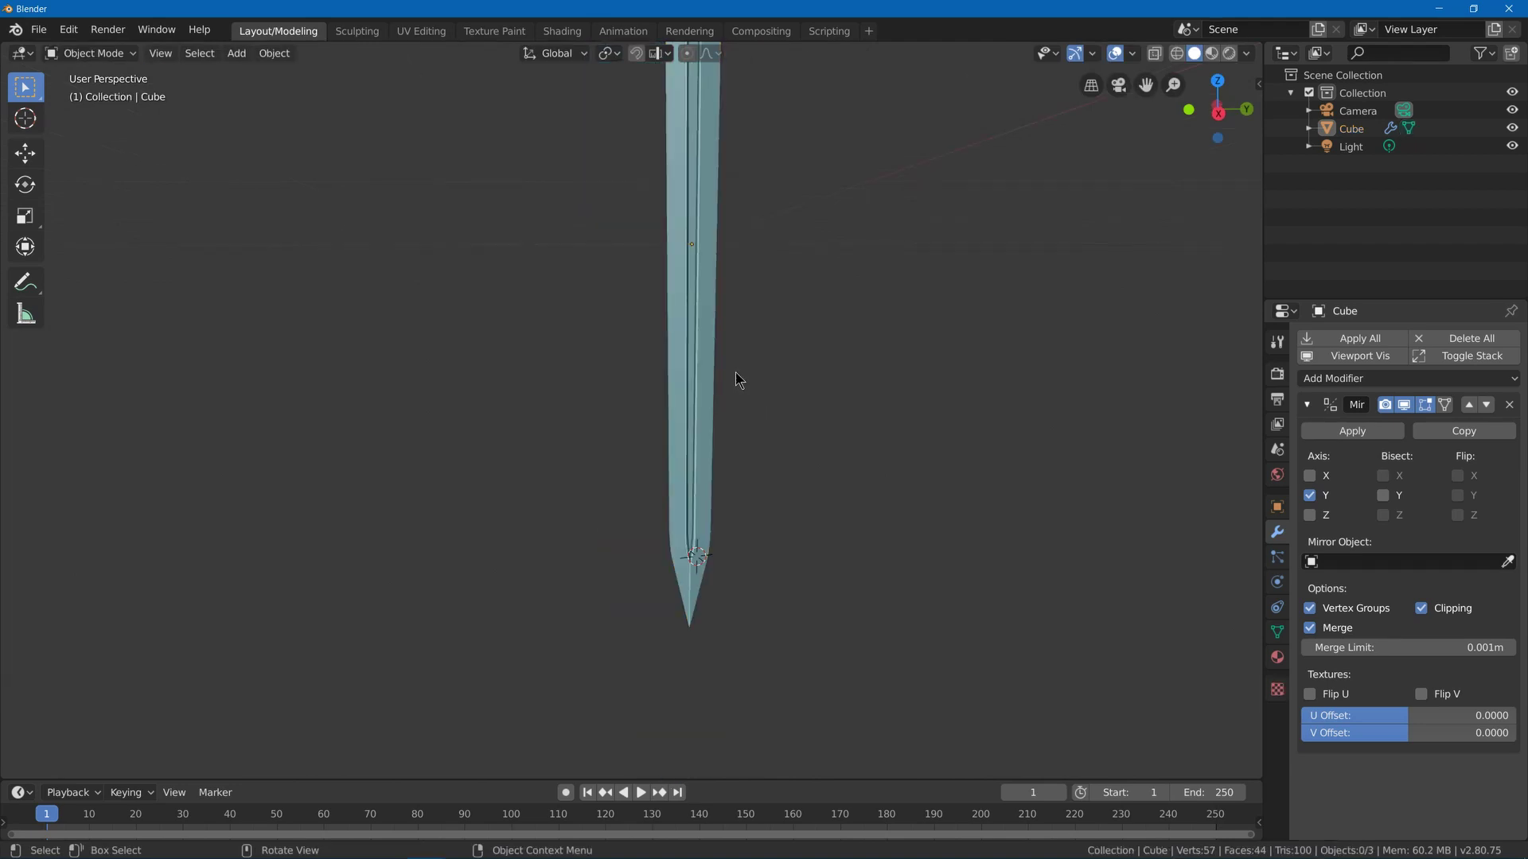
middle_drag(738, 381, 705, 372)
click(707, 363)
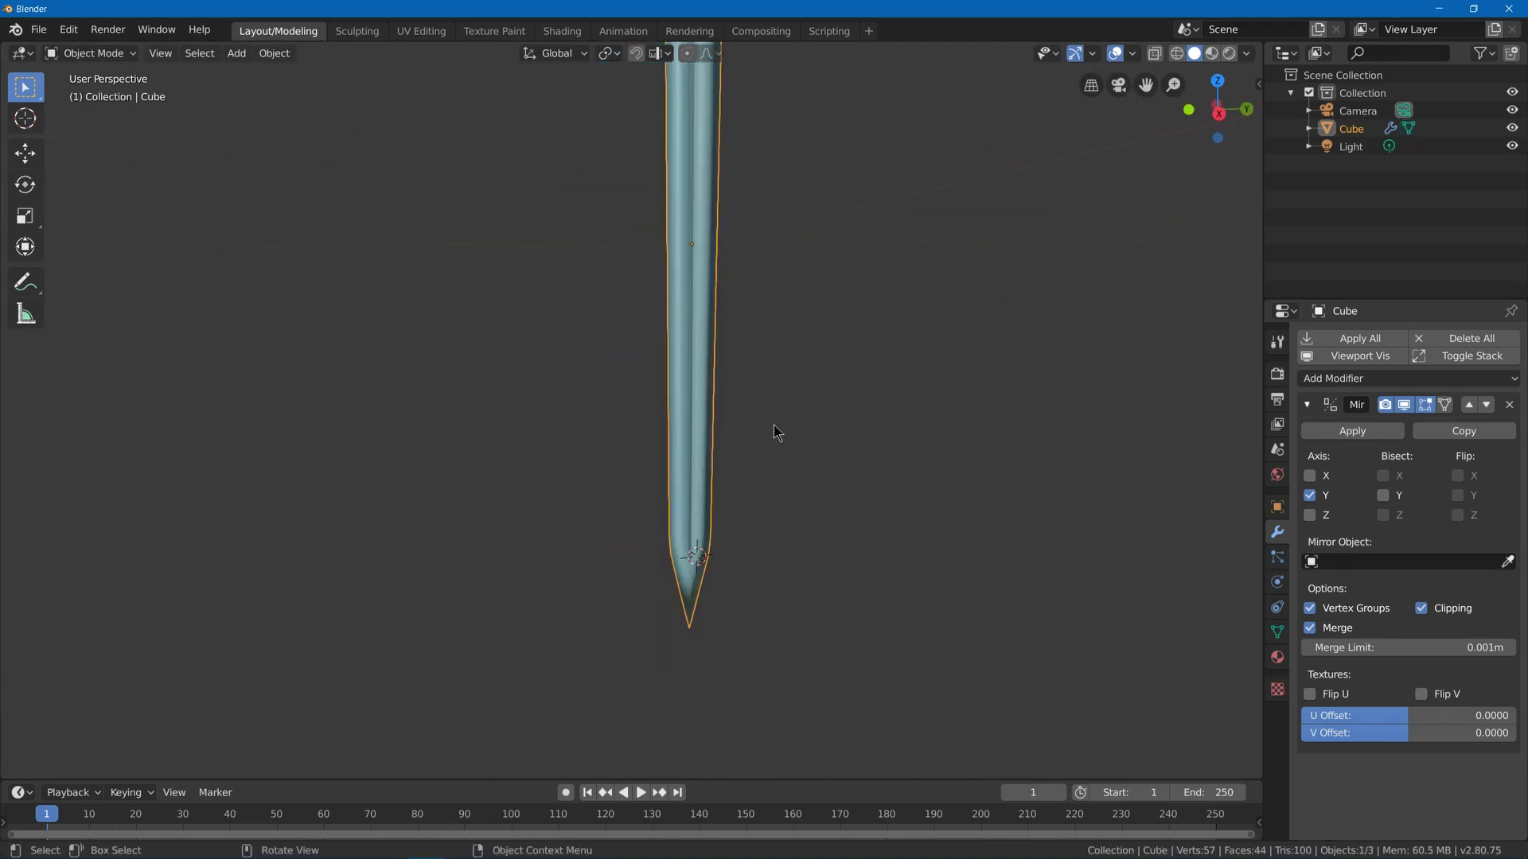
click(1278, 632)
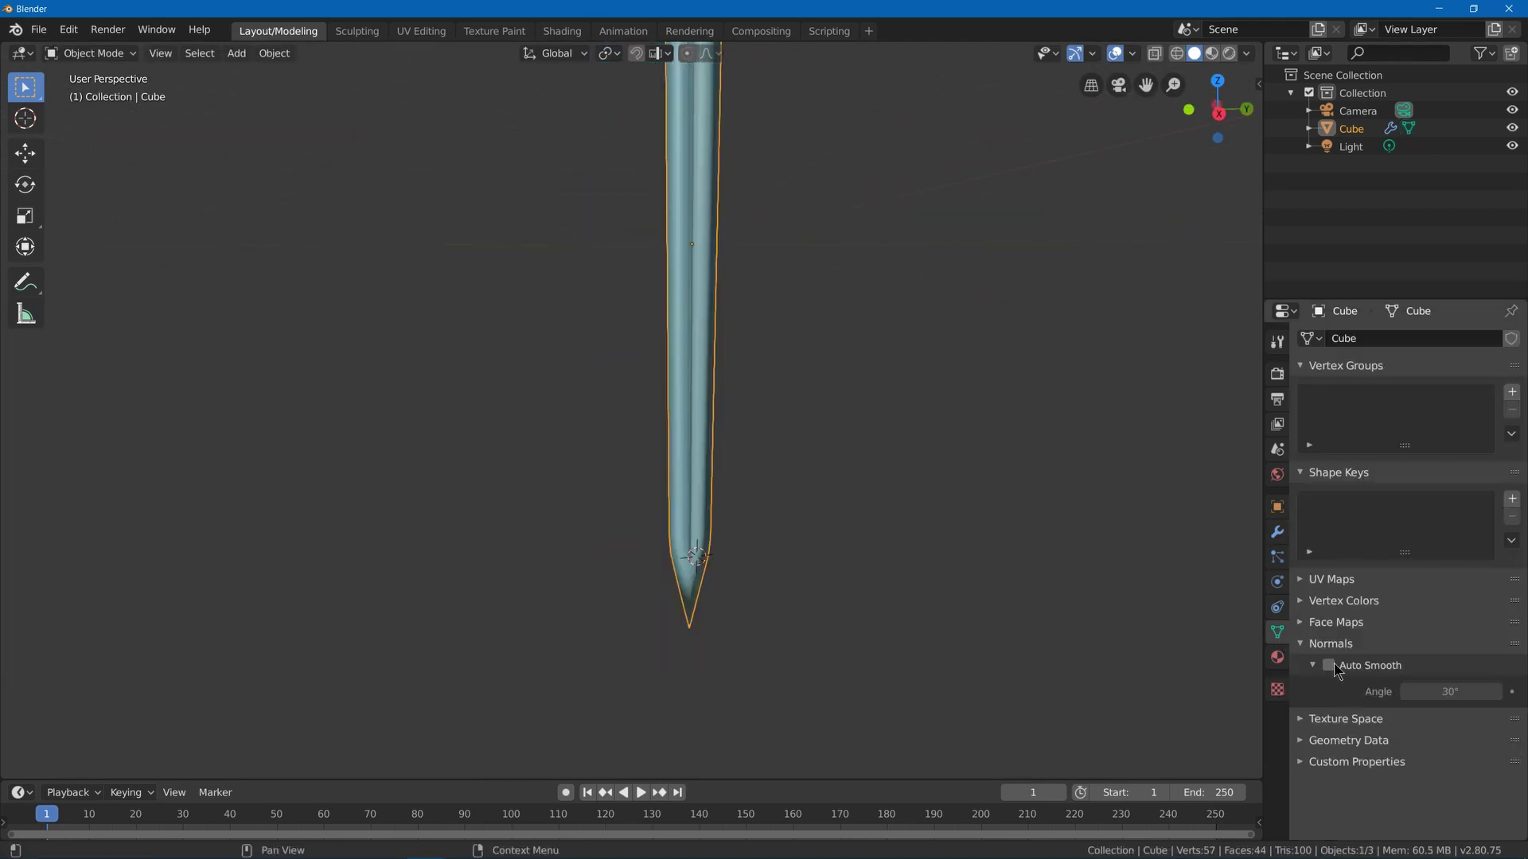
click(1330, 644)
click(1329, 665)
- Mark the edge loop along the tip's central ridge and fuller border as sharp, then return to Object Mode
middle_drag(788, 589, 700, 605)
key(Tab)
scroll(682, 668, up, 7)
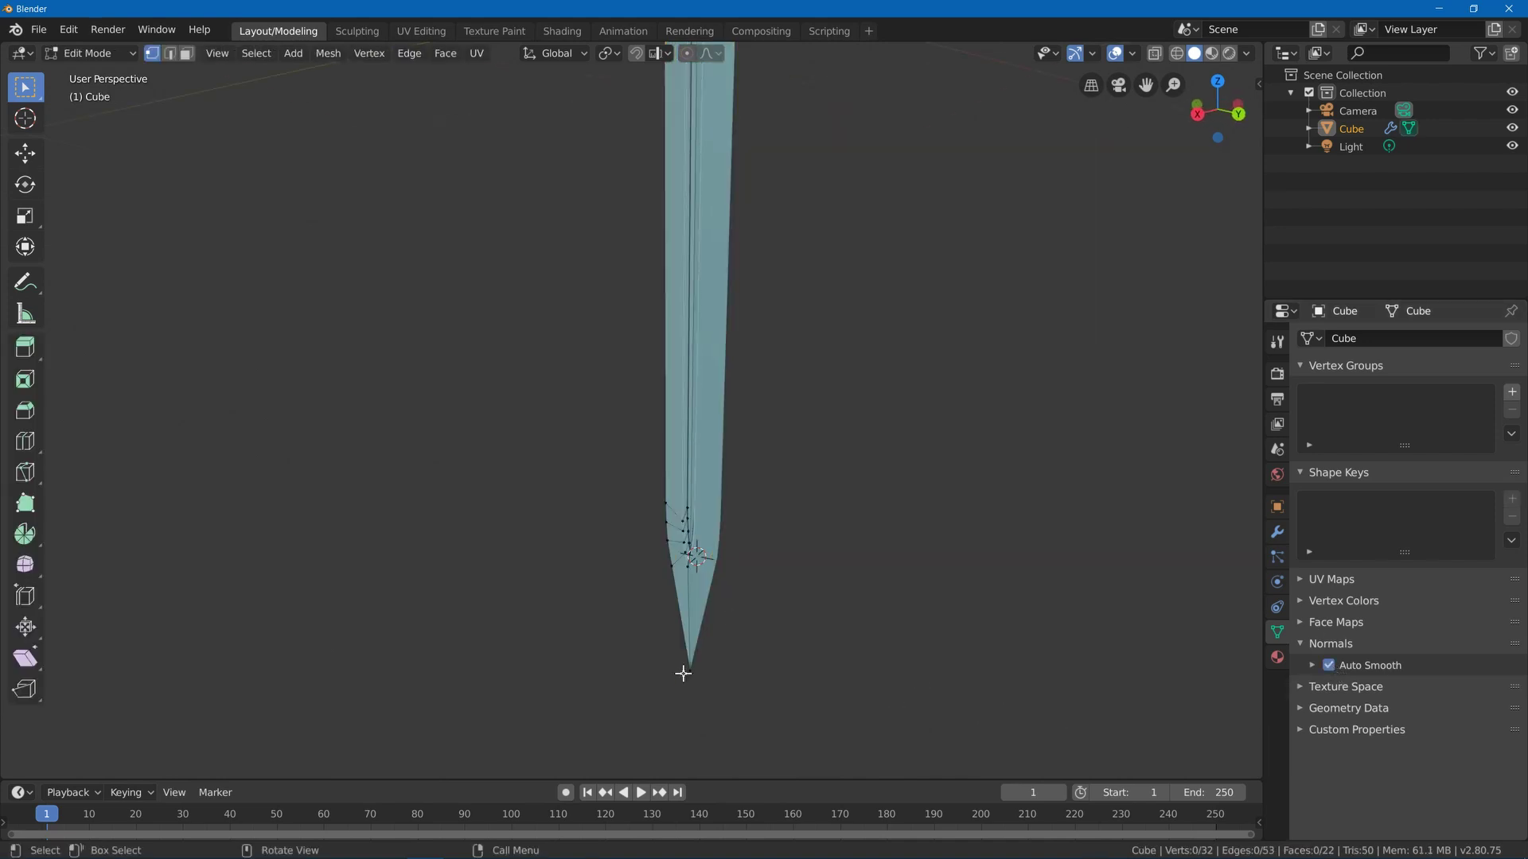
shift+middle_drag(679, 669, 706, 478)
key(Tab)
key(Tab)
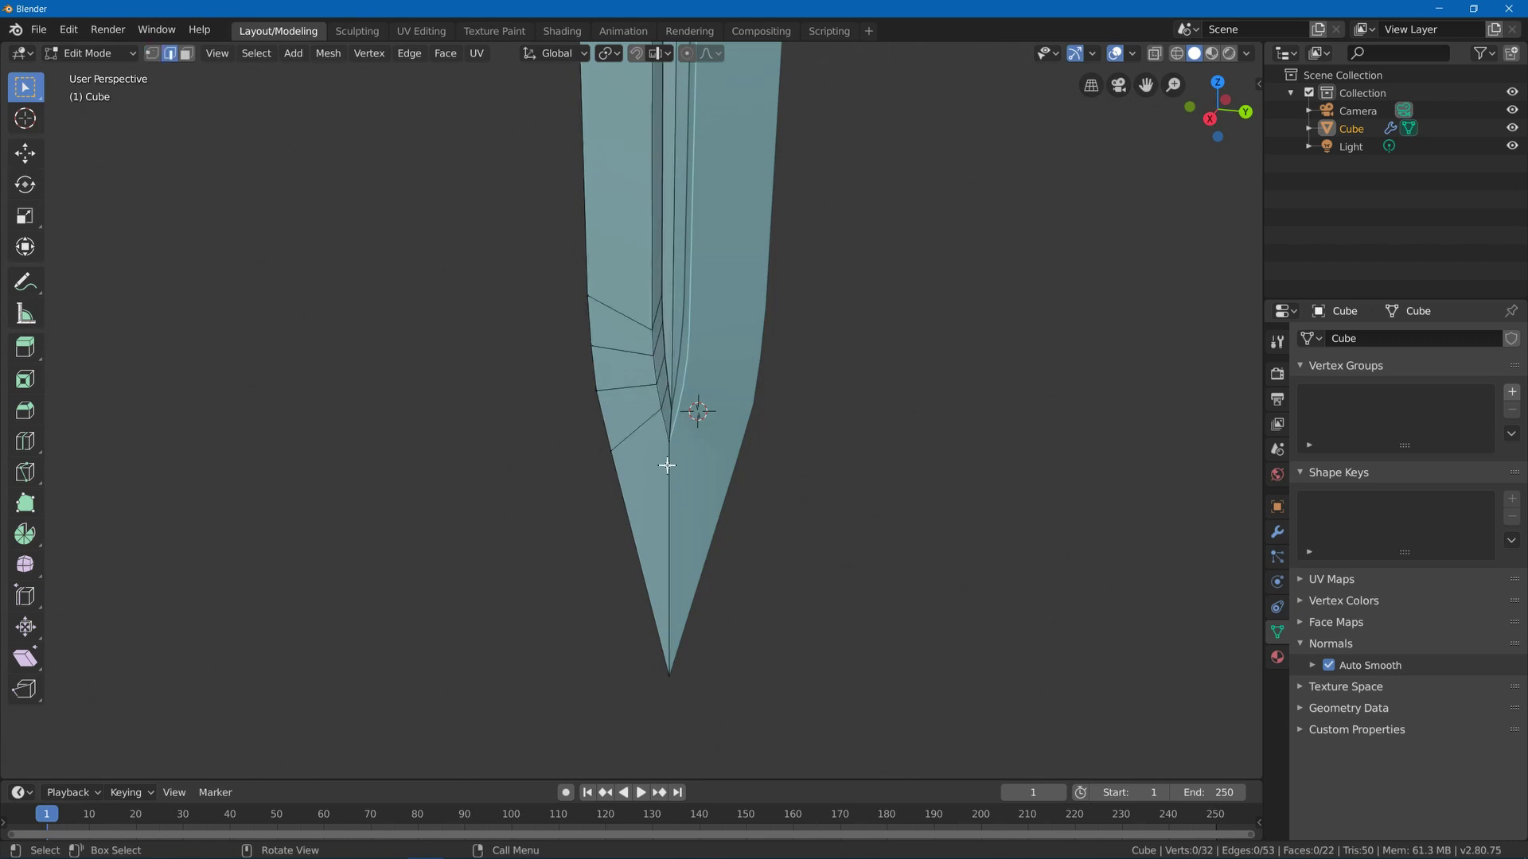
click(668, 488)
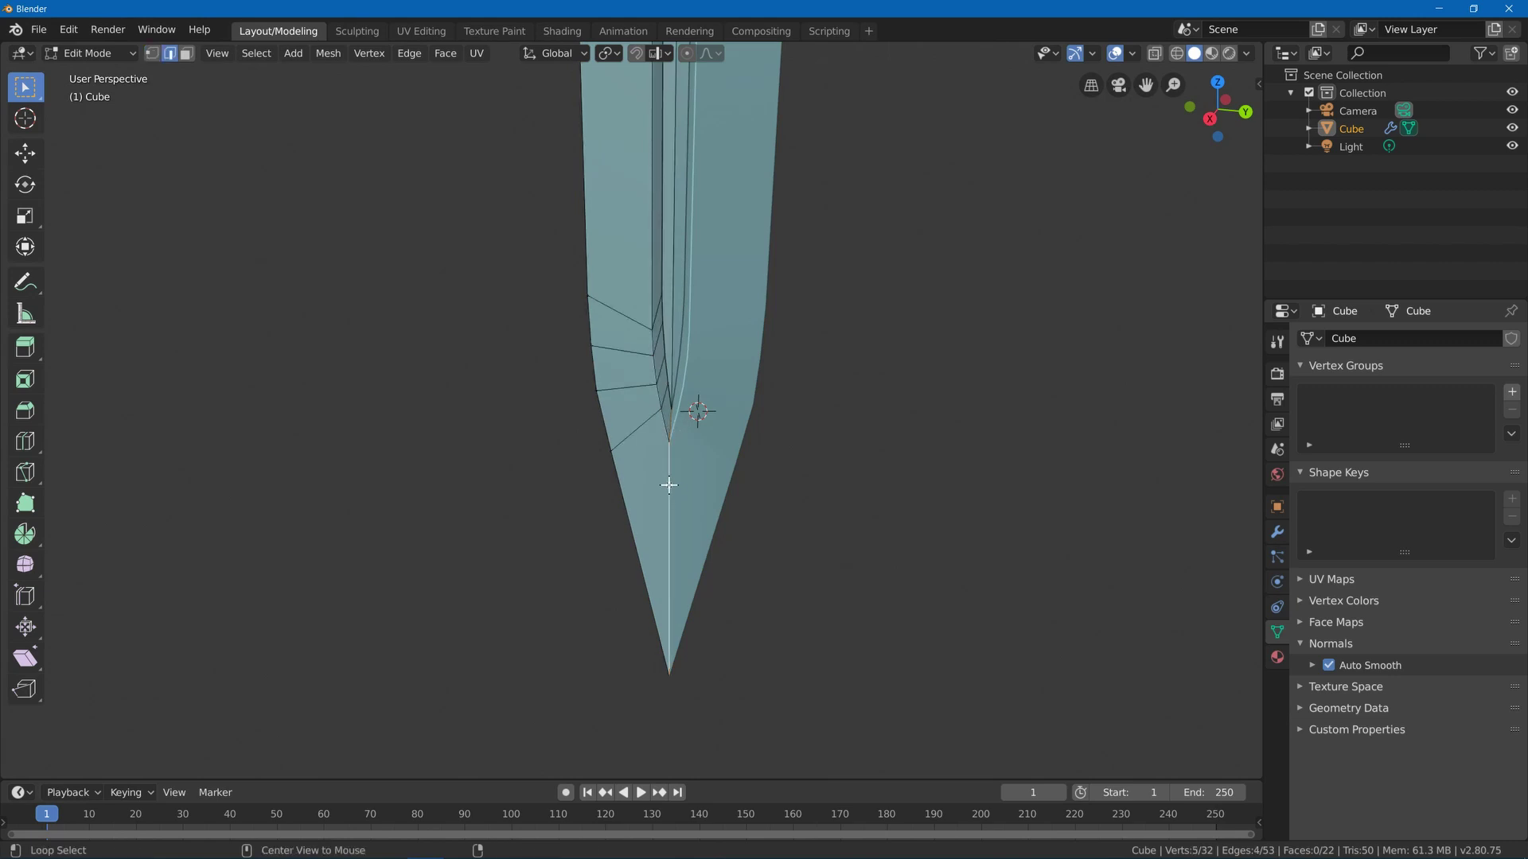
middle_drag(668, 485, 852, 484)
key(ctrl+e)
key(ctrl+e)
click(779, 452)
key(Tab)
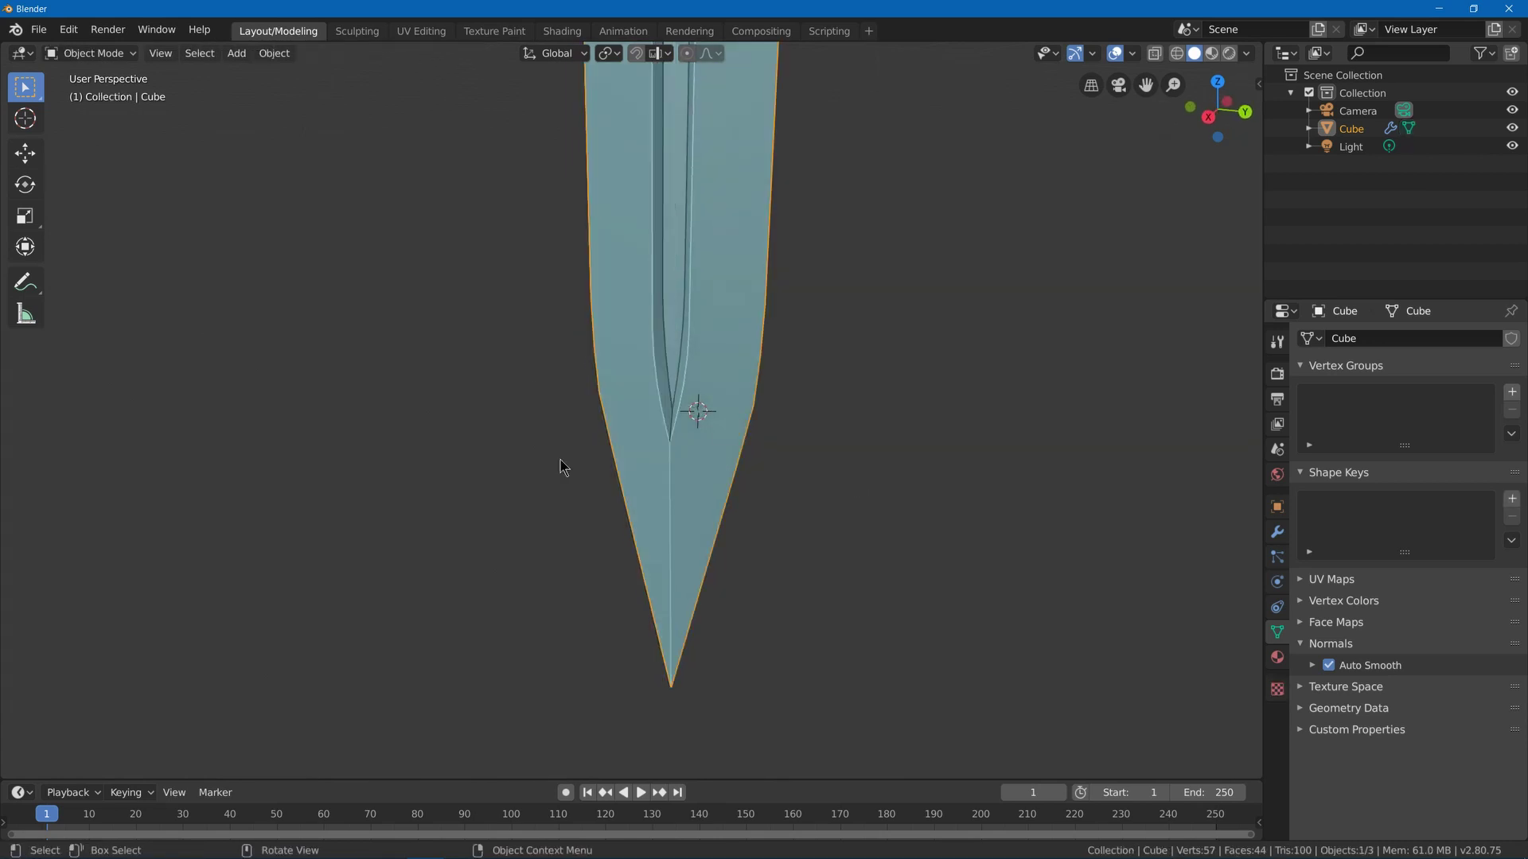
- Reset the 3D cursor to the world origin and add a new mesh cube there for the crossguard
scroll(726, 518, down, 8)
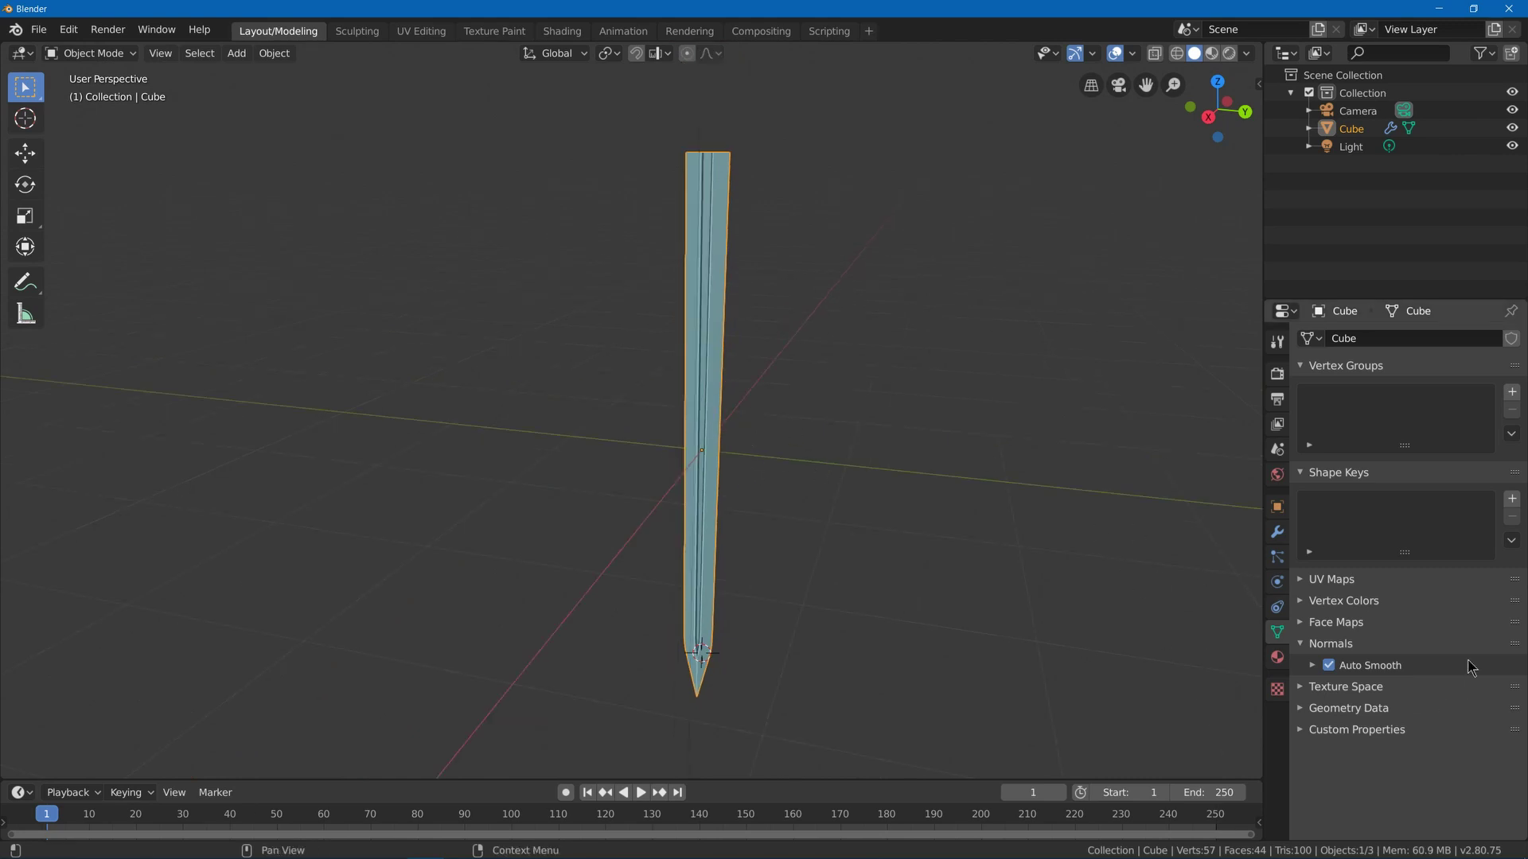
middle_drag(1018, 630, 846, 443)
key(Tab)
key(Tab)
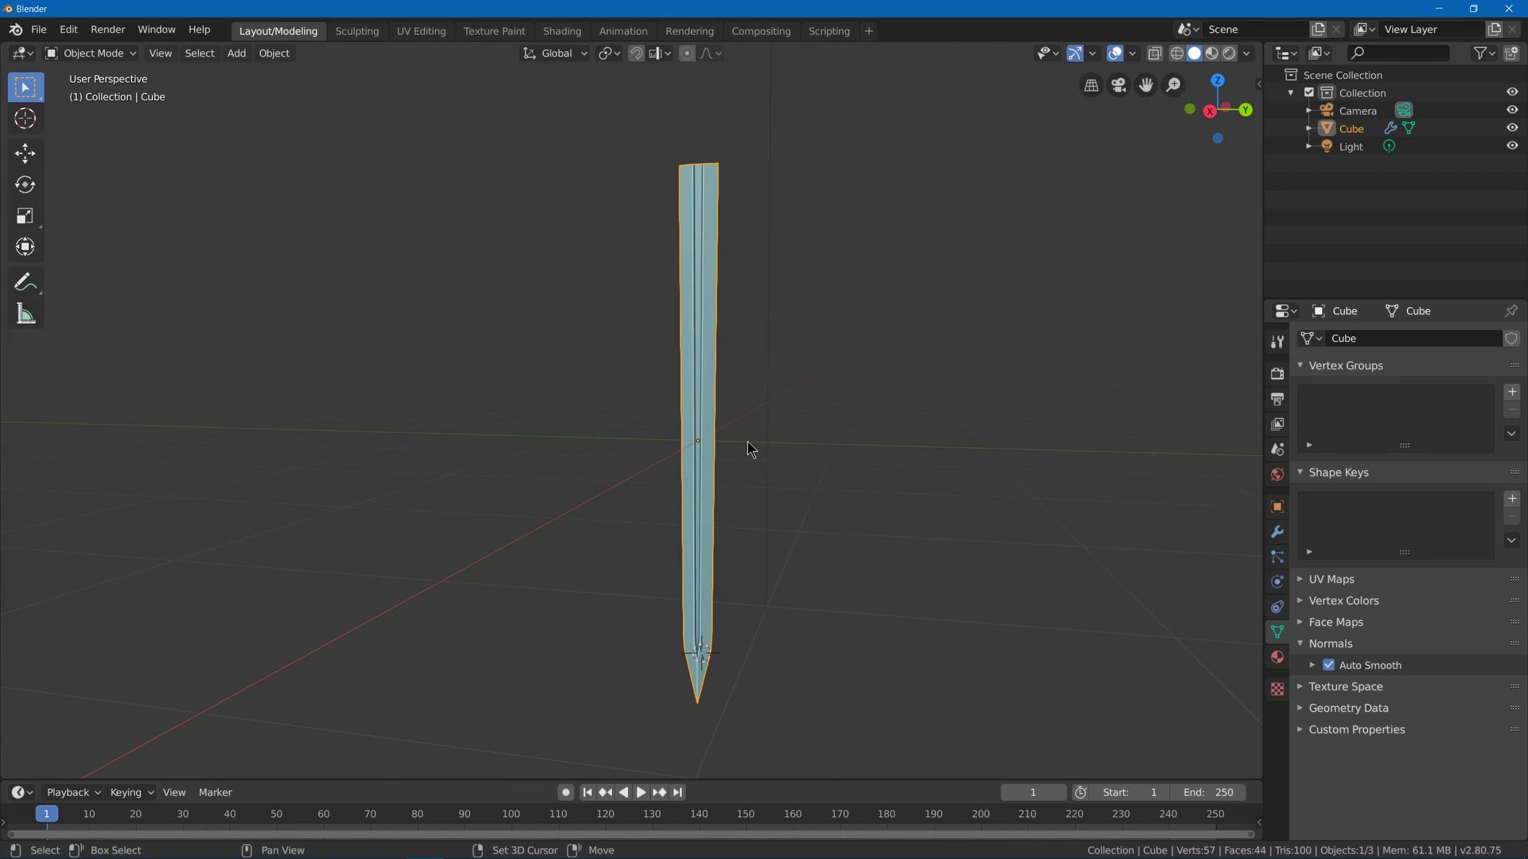
key(shift+c)
shift+middle_drag(723, 619, 723, 417)
scroll(722, 533, up, 3)
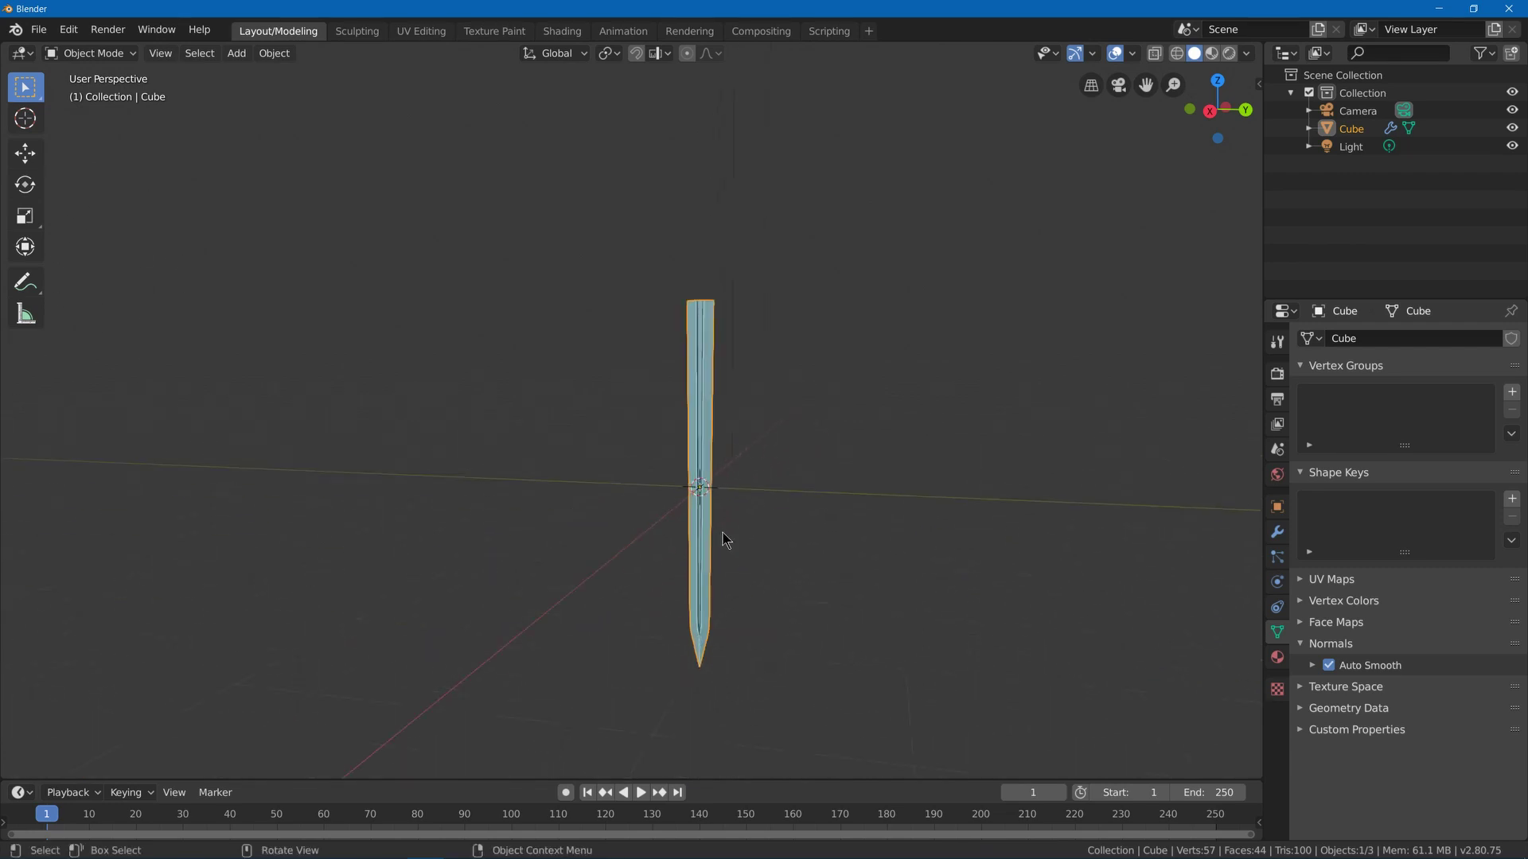
key(shift+a)
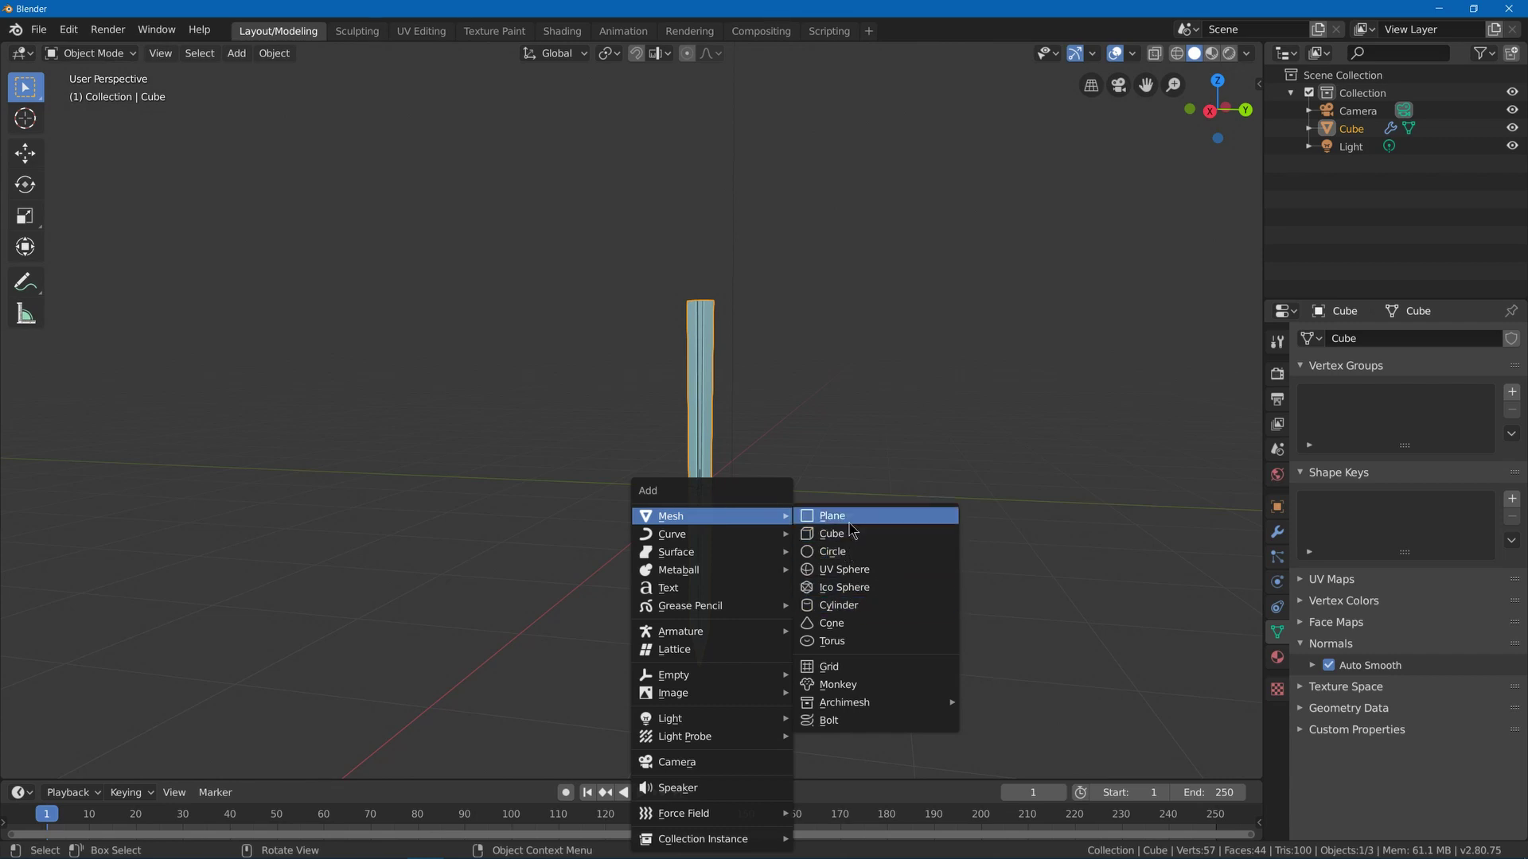
click(869, 540)
middle_drag(842, 460, 791, 429)
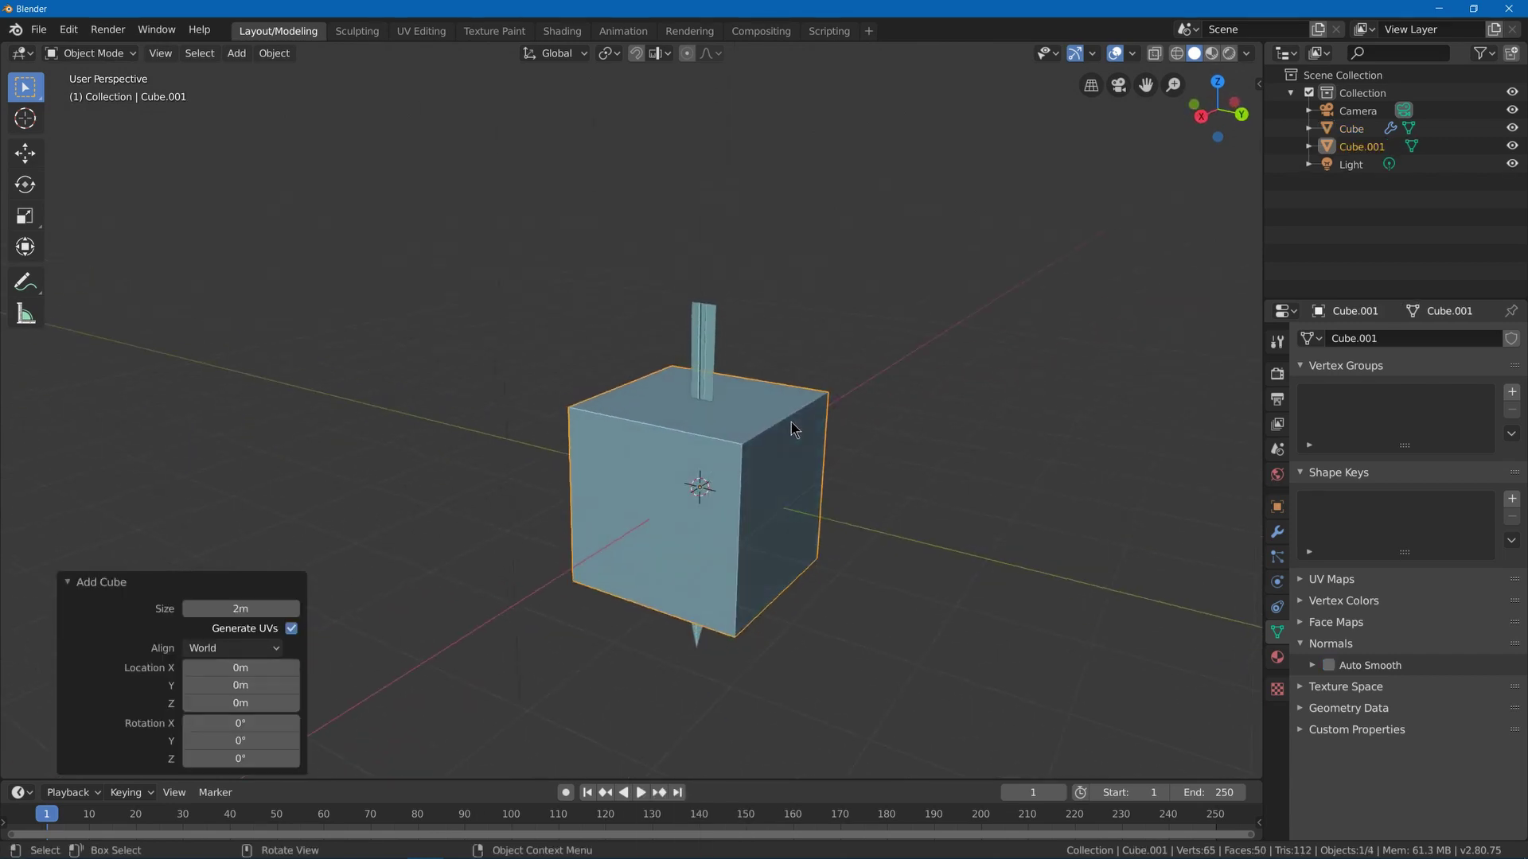
- Scale the new cube's mesh uniformly to about 0.179, then to about 0.275 along X
key(Tab)
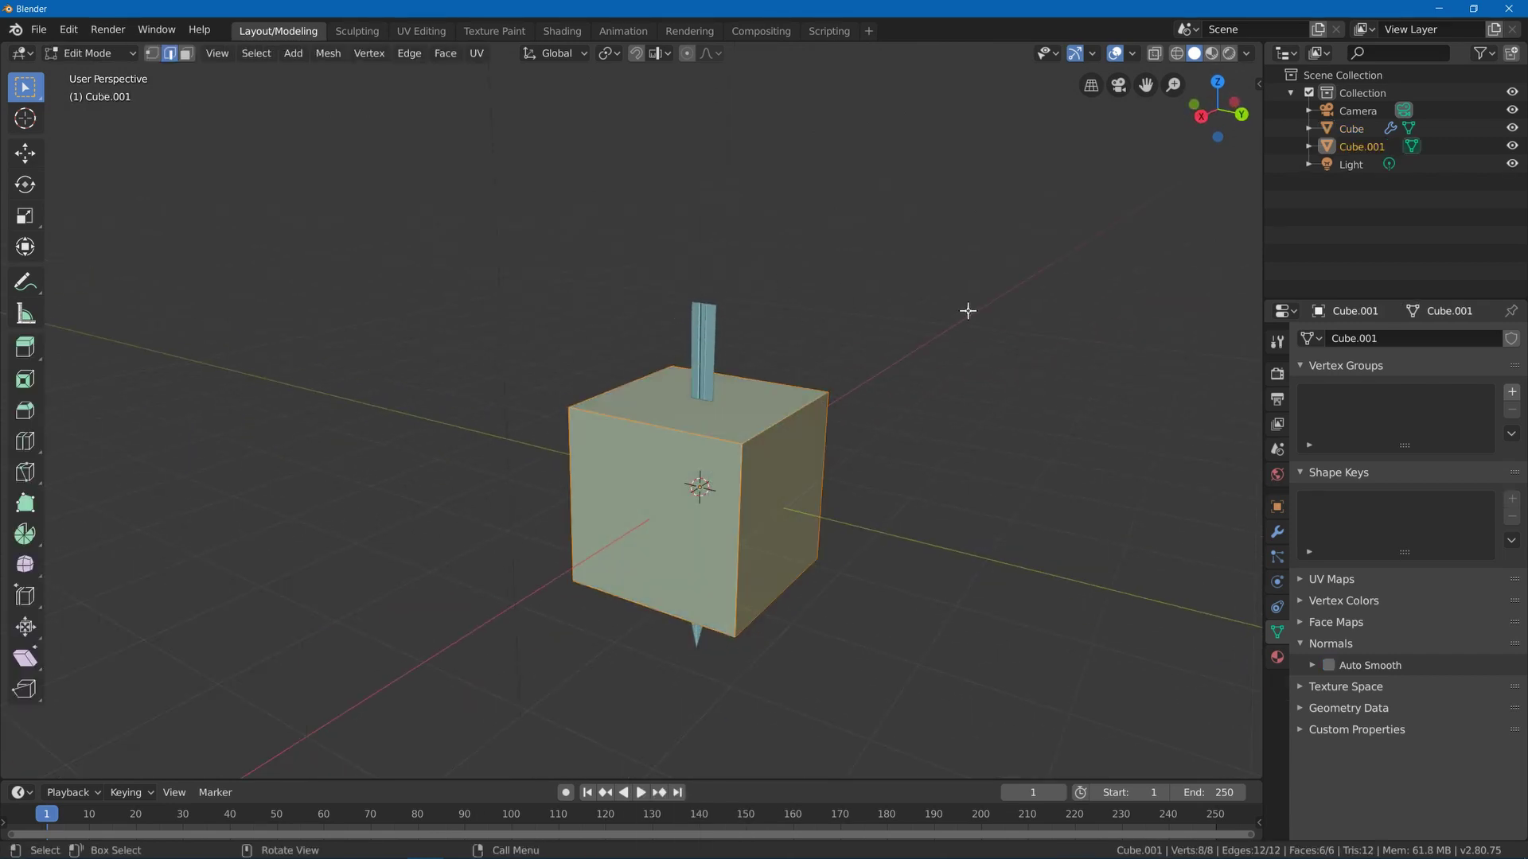
key(s)
click(754, 471)
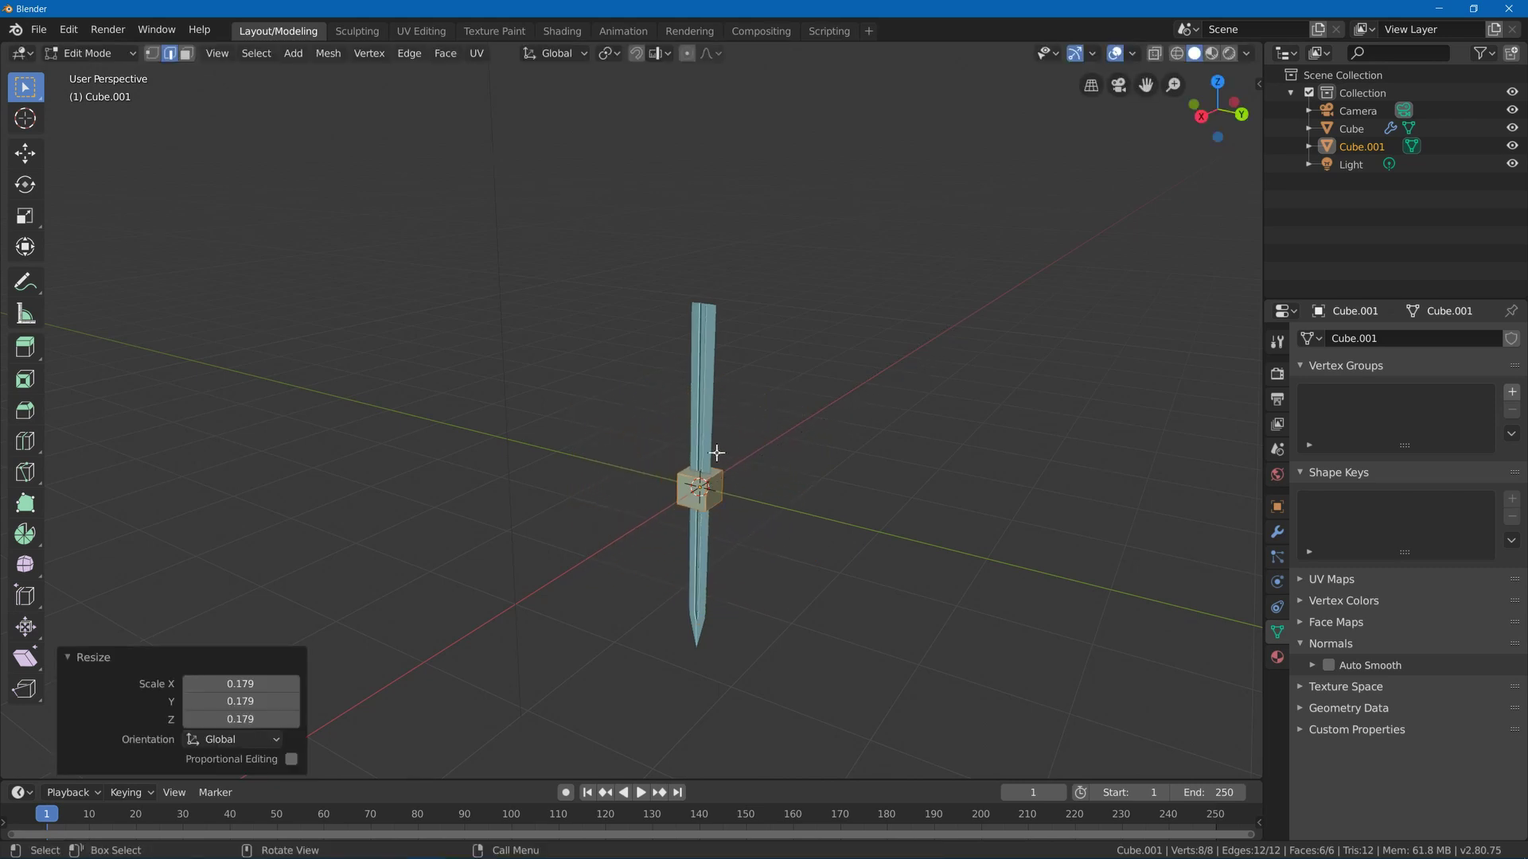
middle_drag(716, 453, 632, 429)
key(s)
key(x)
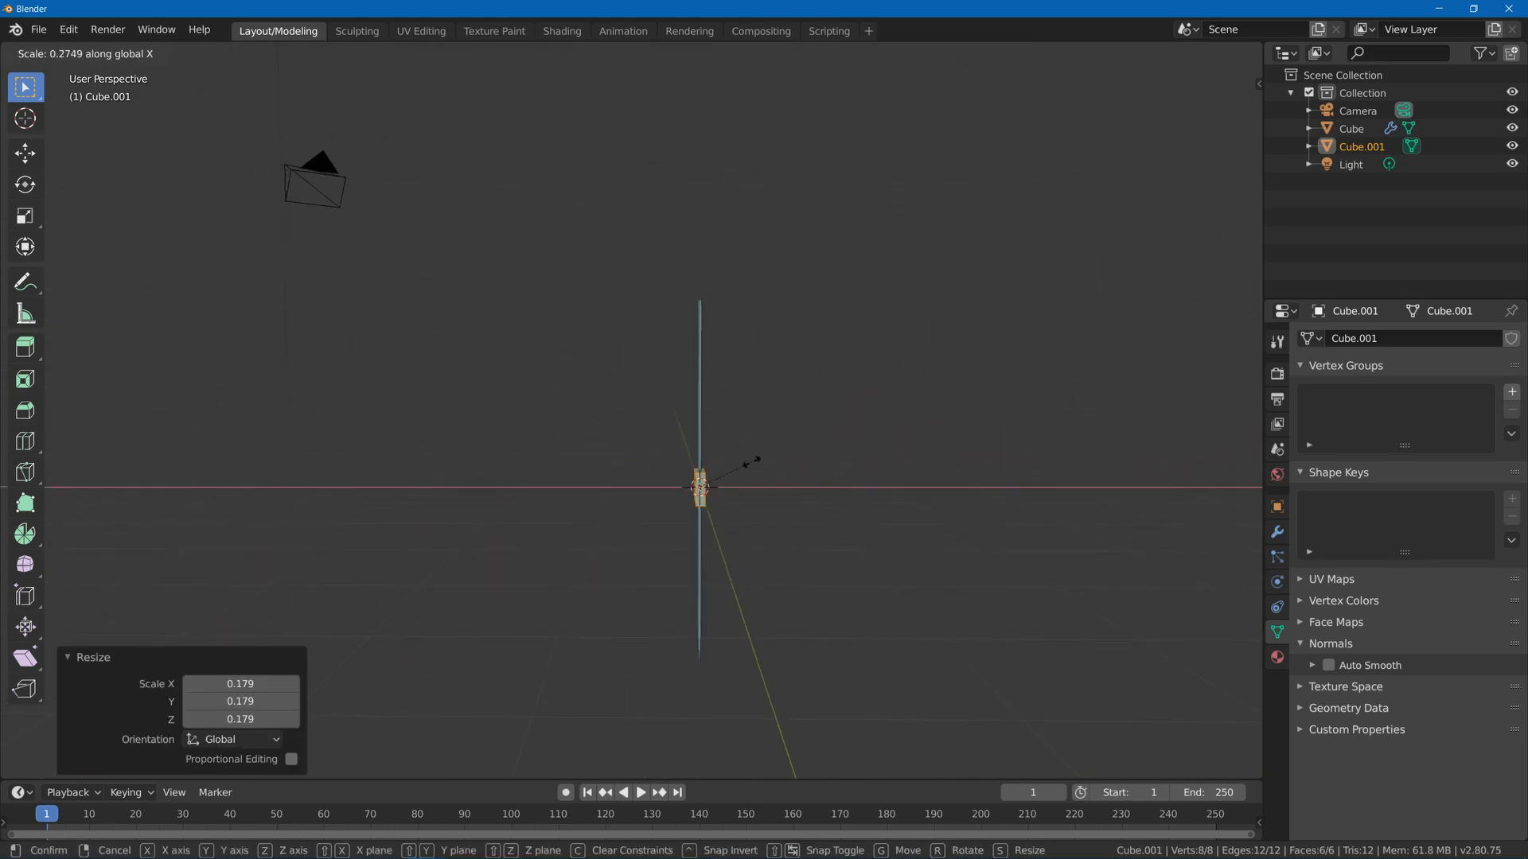
click(756, 460)
- Scale the crossguard block to about 0.415 along Z and about 1.702 along Y
scroll(812, 430, up, 3)
key(s)
key(z)
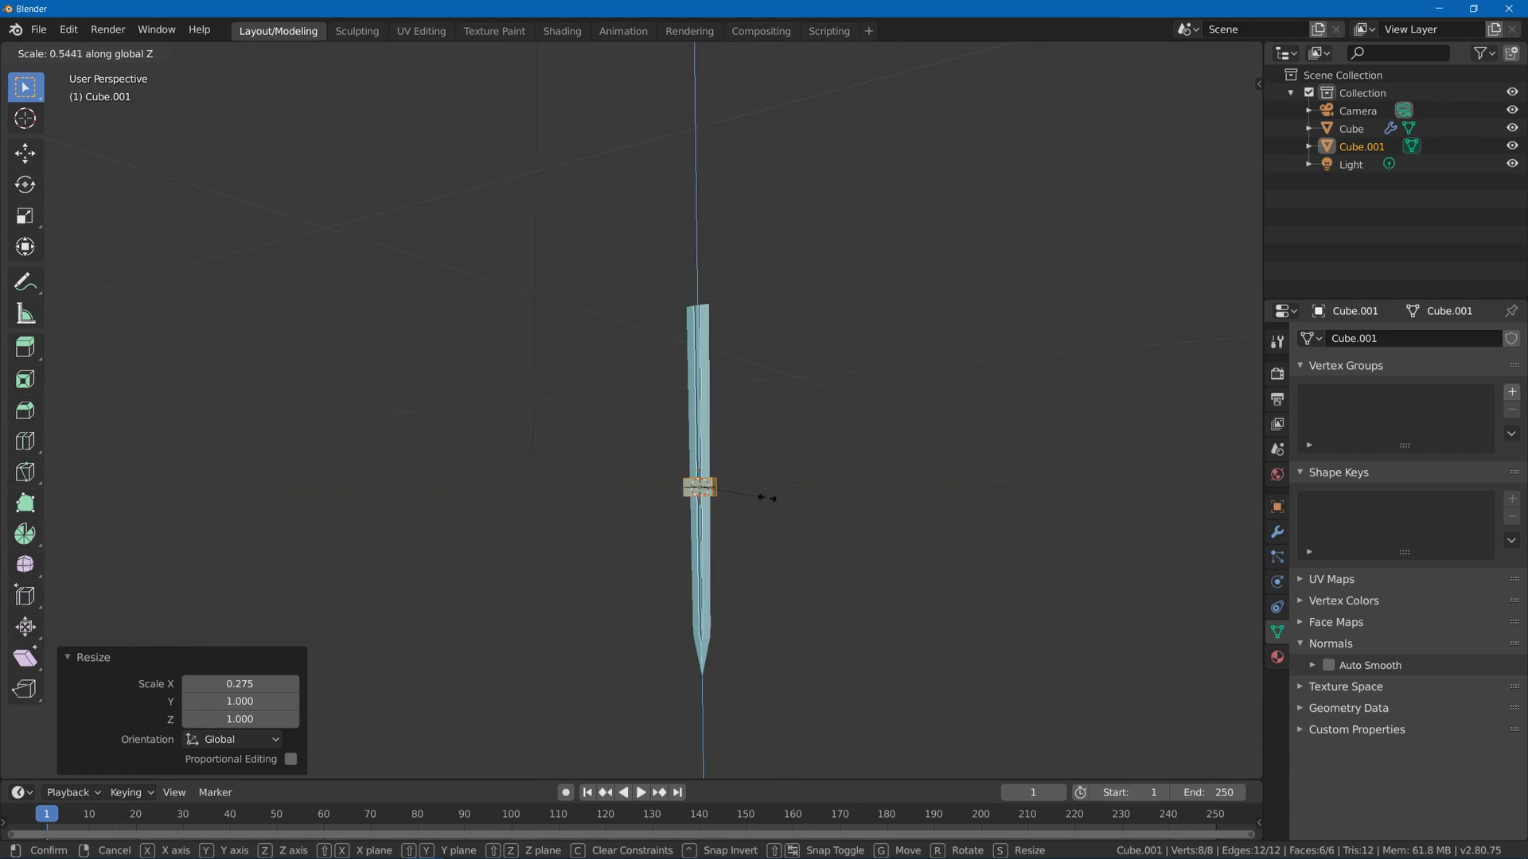
click(764, 508)
key(s)
key(y)
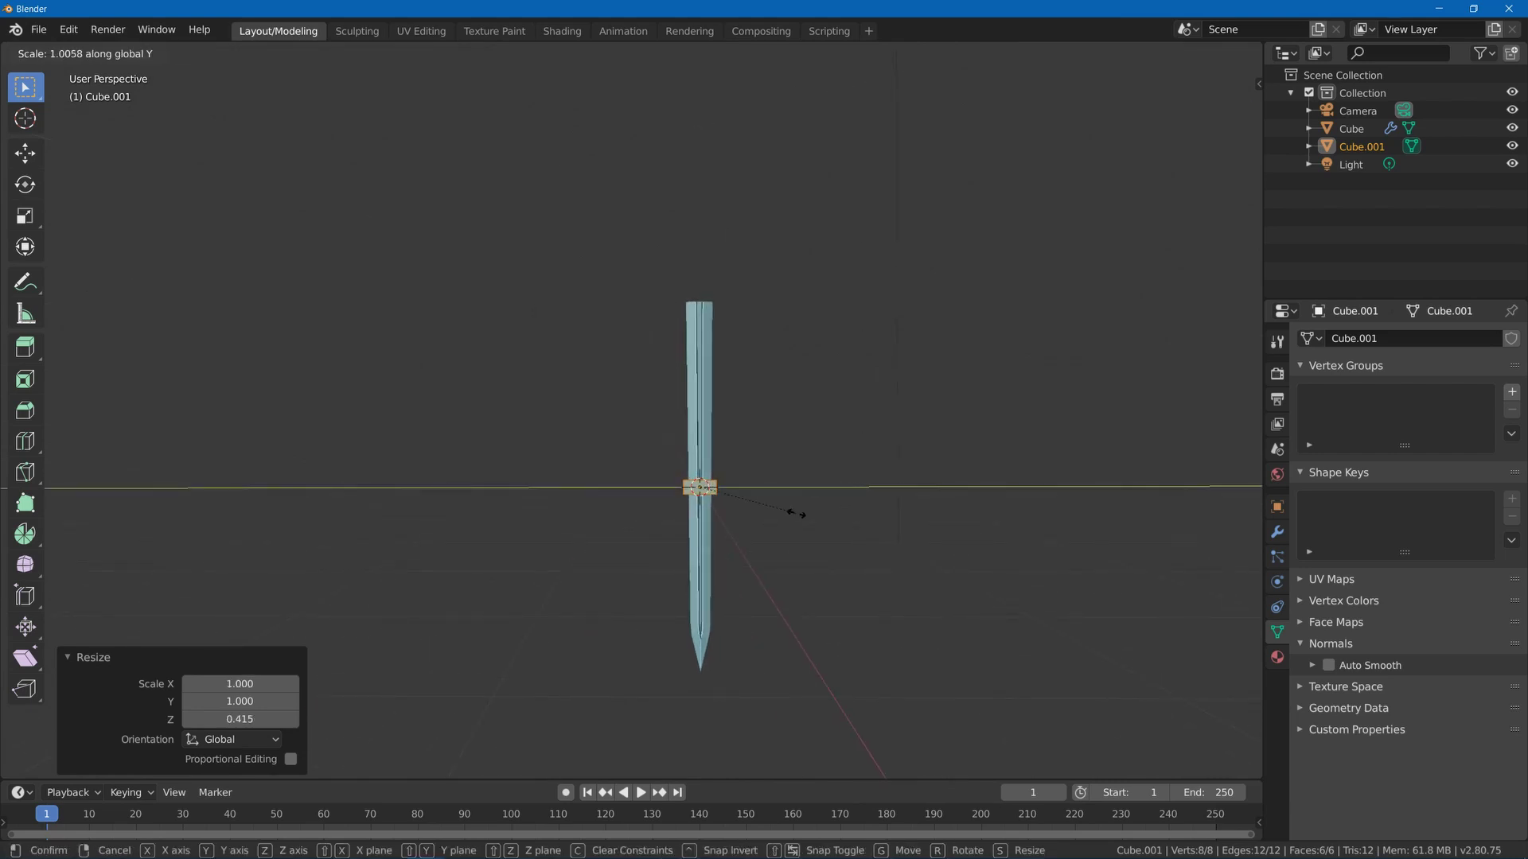
click(856, 517)
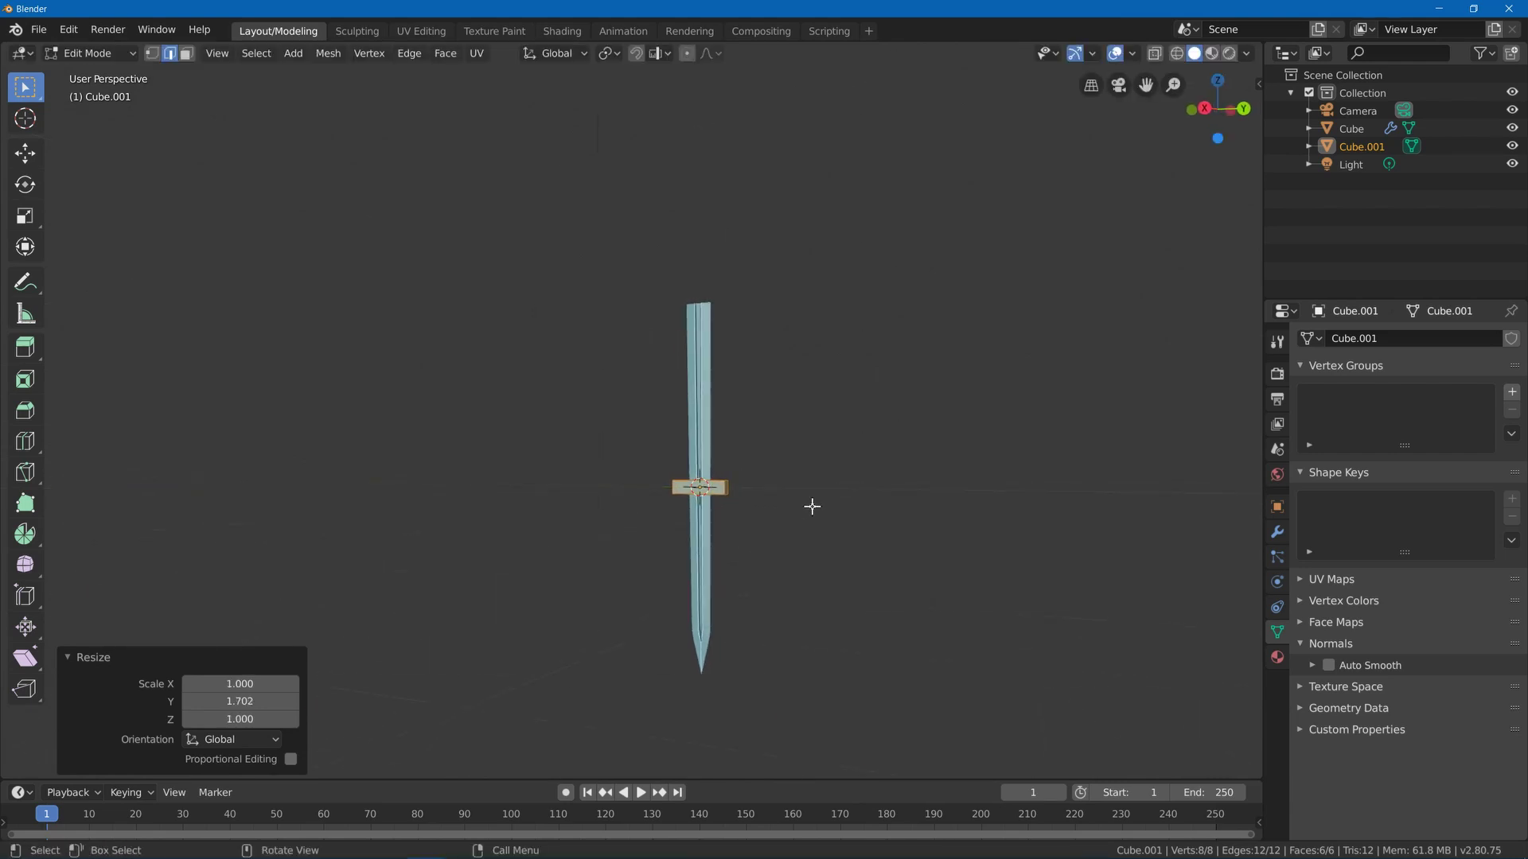
- Move the crossguard block about 2.1 m up along Z onto the blade's open end
key(g)
key(z)
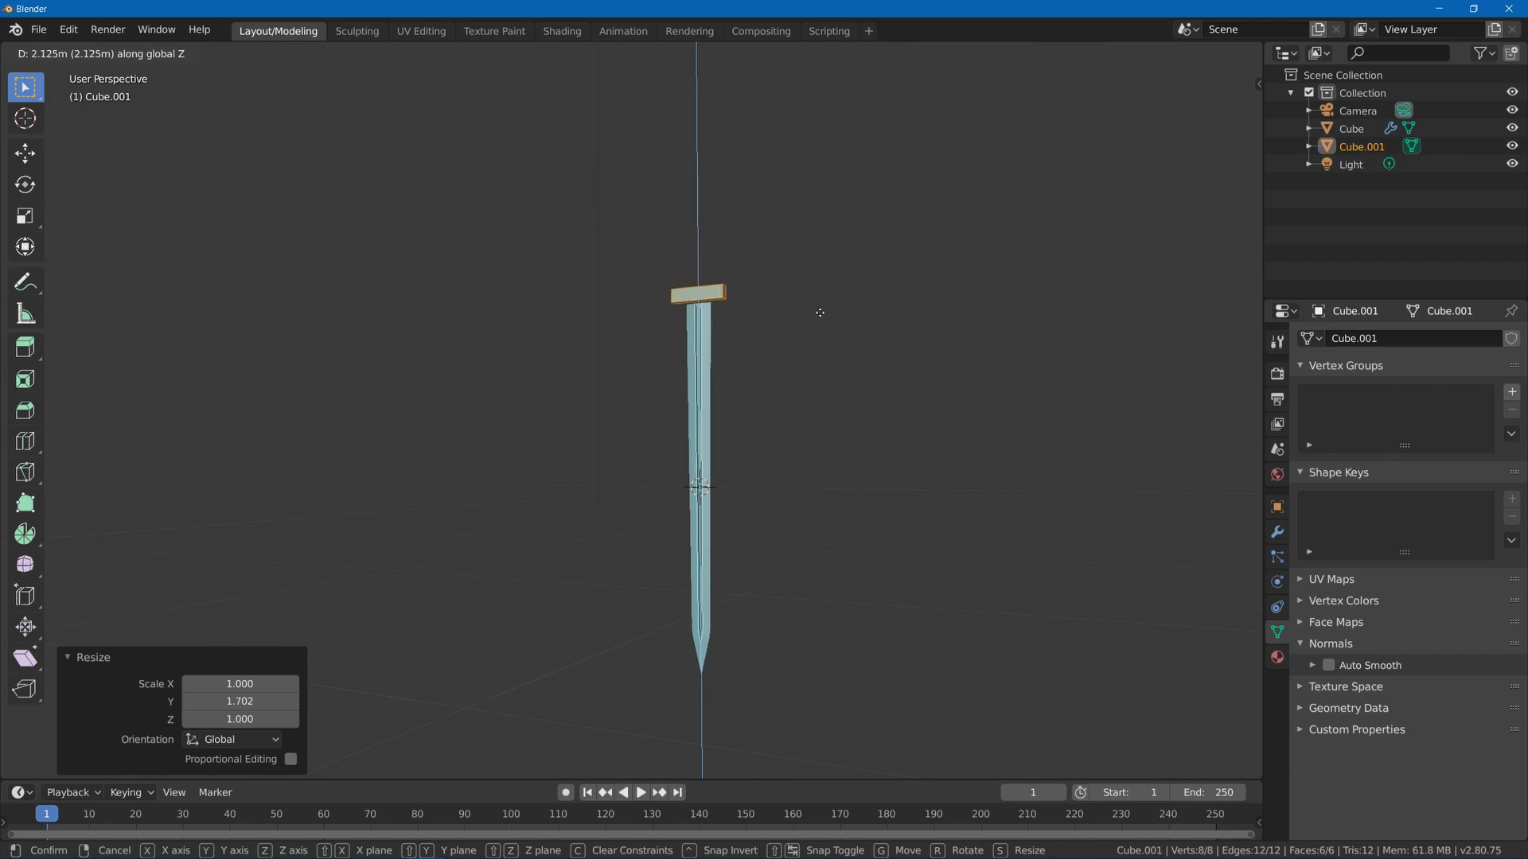
click(820, 314)
scroll(719, 256, up, 5)
scroll(716, 259, down, 3)
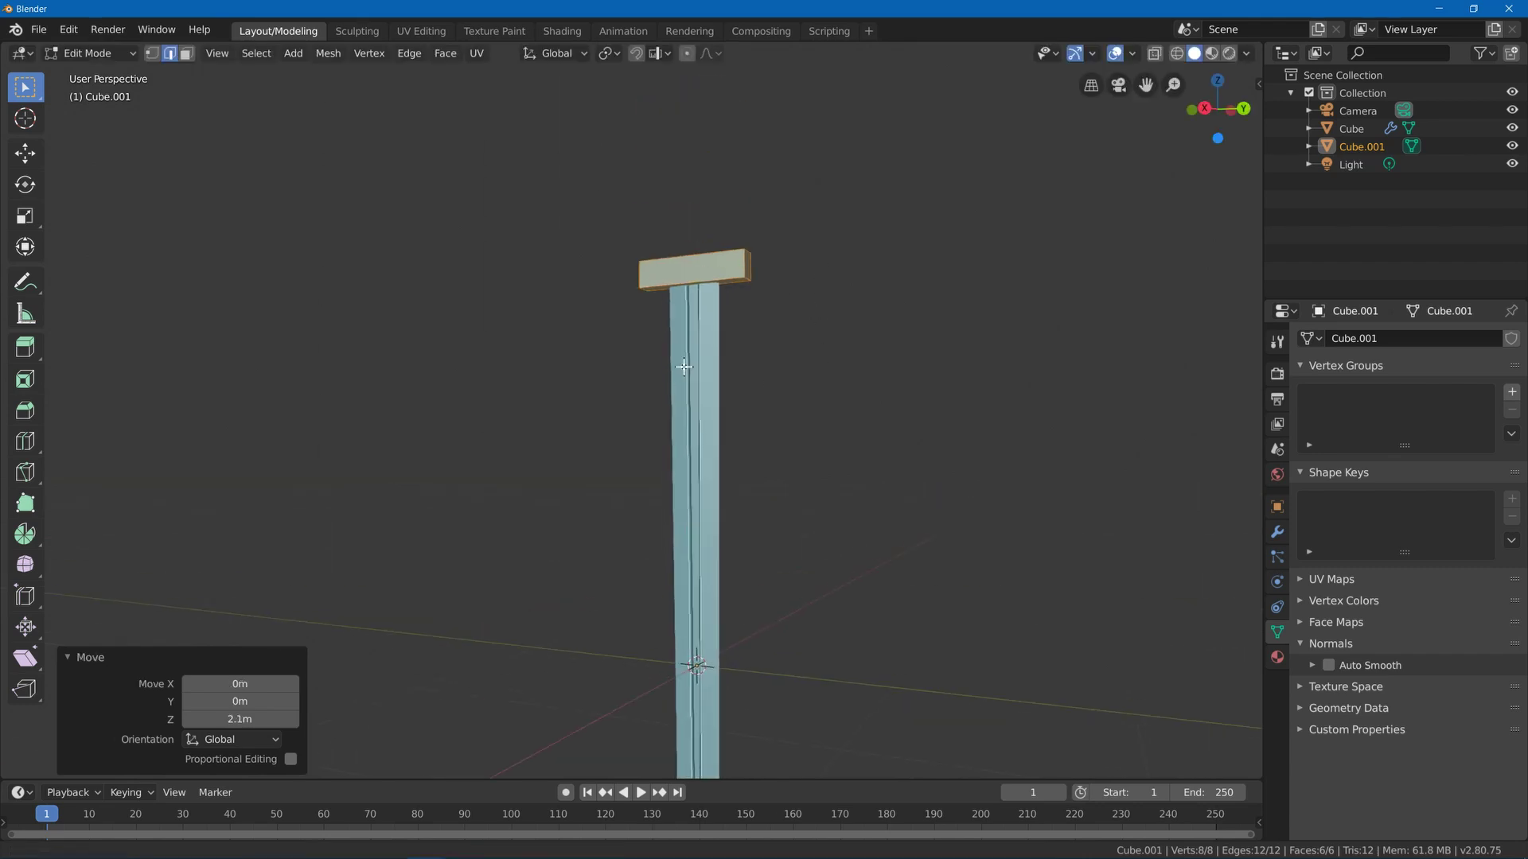
- Cut a vertical edge loop through the middle of the crossguard and one halfway along each side
scroll(692, 255, up, 4)
middle_drag(691, 255, 679, 322)
key(ctrl+r)
click(636, 293)
right_click(637, 293)
key(ctrl+r)
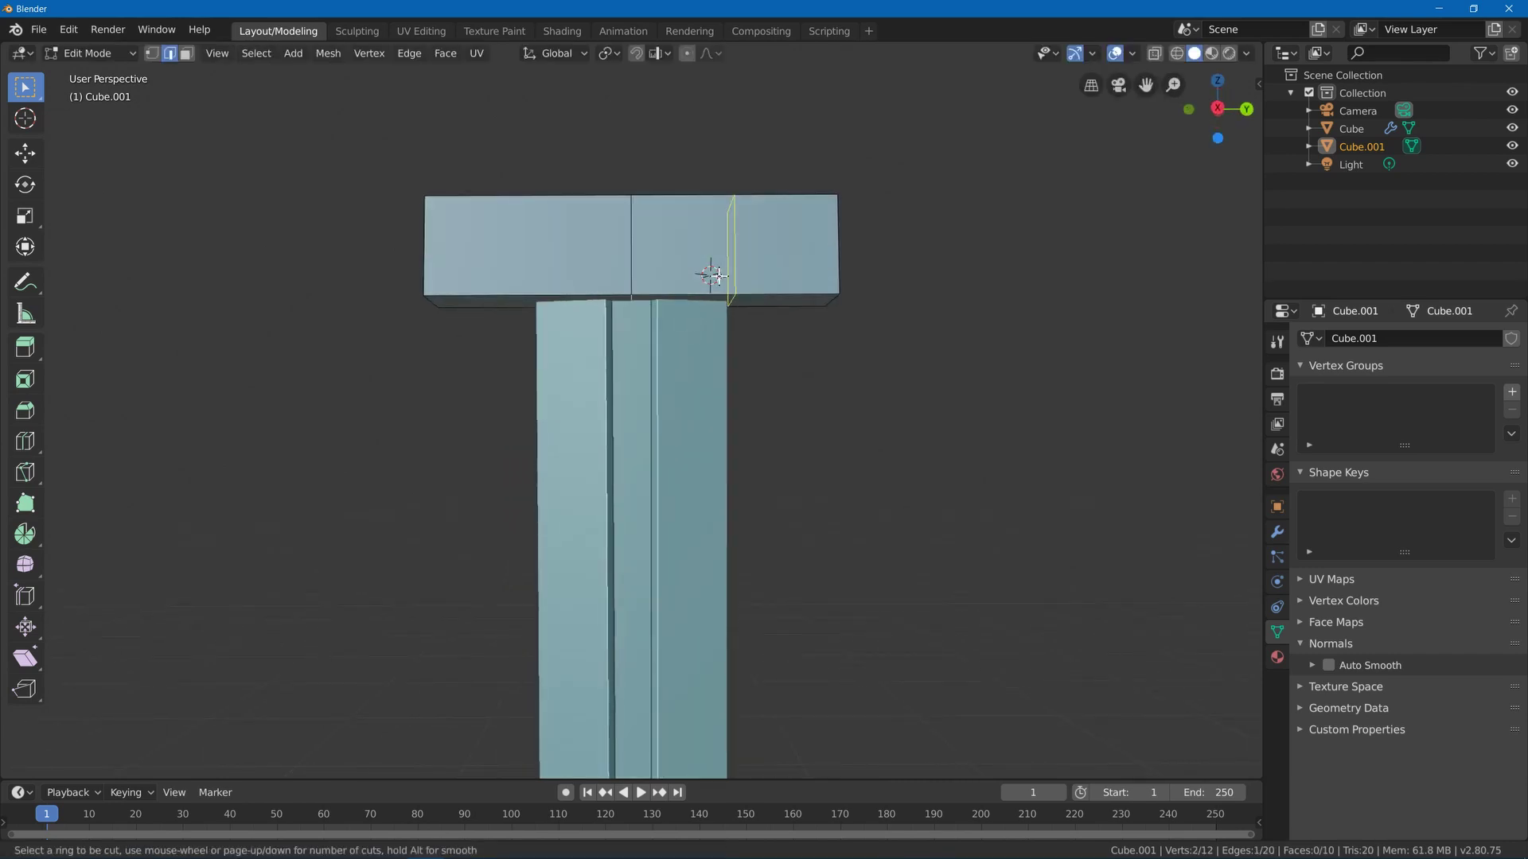
click(716, 274)
right_click(709, 273)
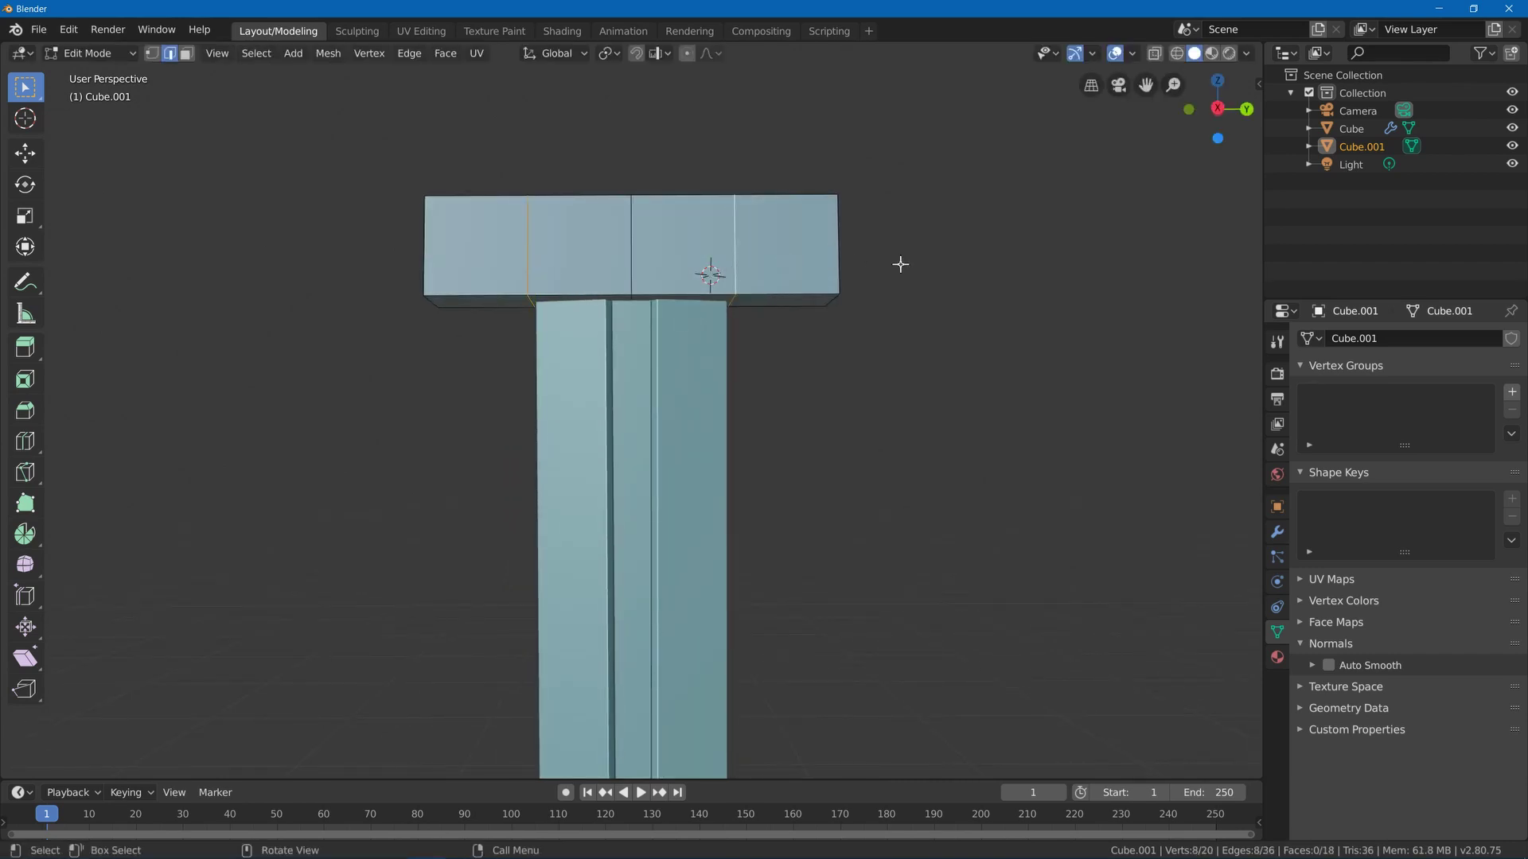
- Scale the two side edge loops along Y to bring them closer to the crossguard's centre
key(s)
key(y)
click(815, 249)
- Move the crossguard's lower front centre edge about 0.069 m down along Z to form a point over the fuller
middle_drag(815, 249, 709, 265)
click(633, 289)
key(g)
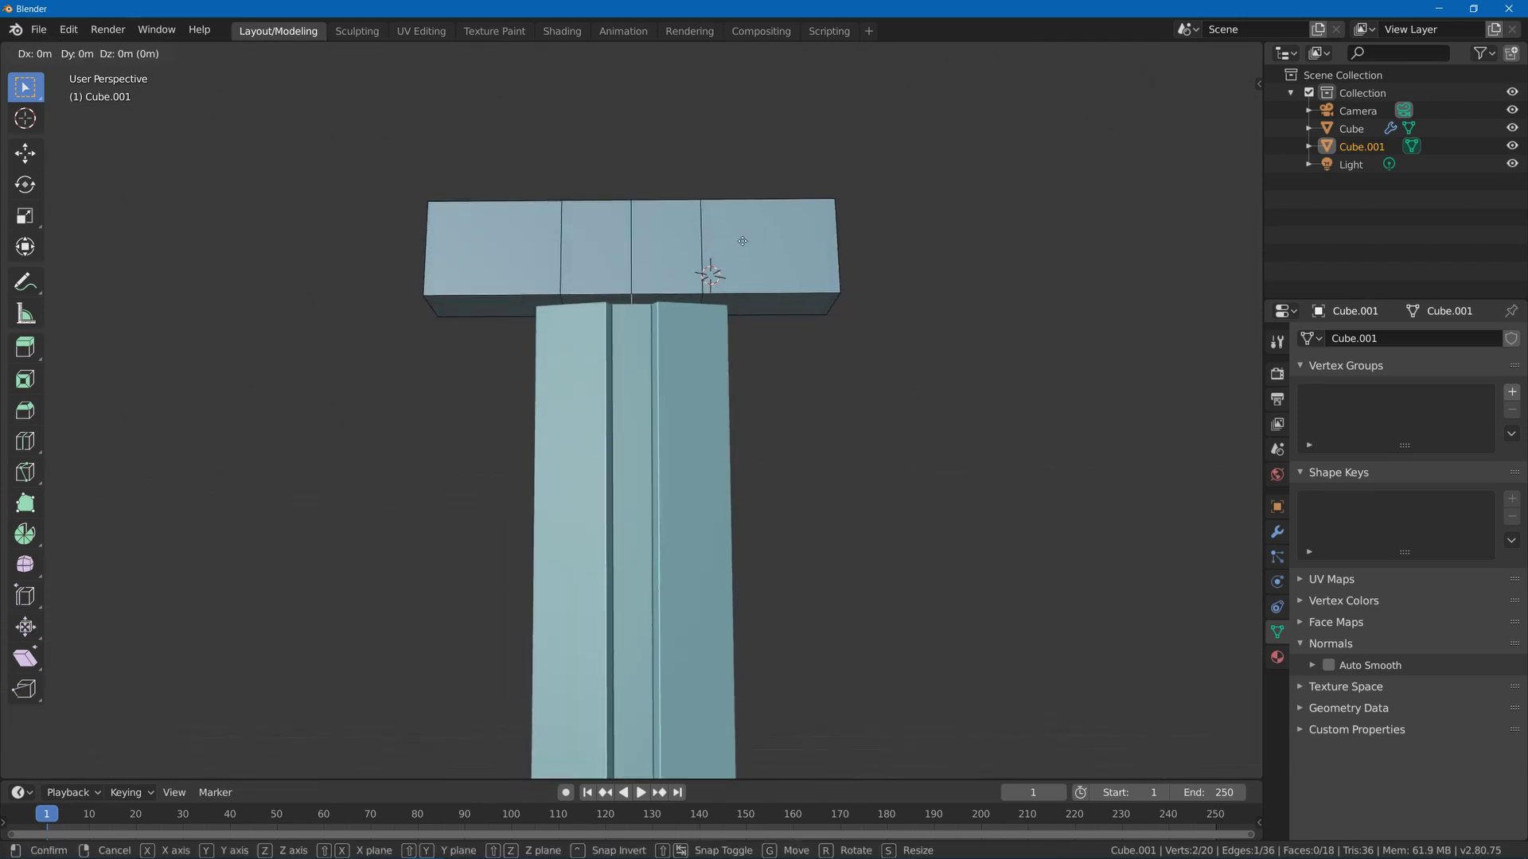
key(z)
click(740, 282)
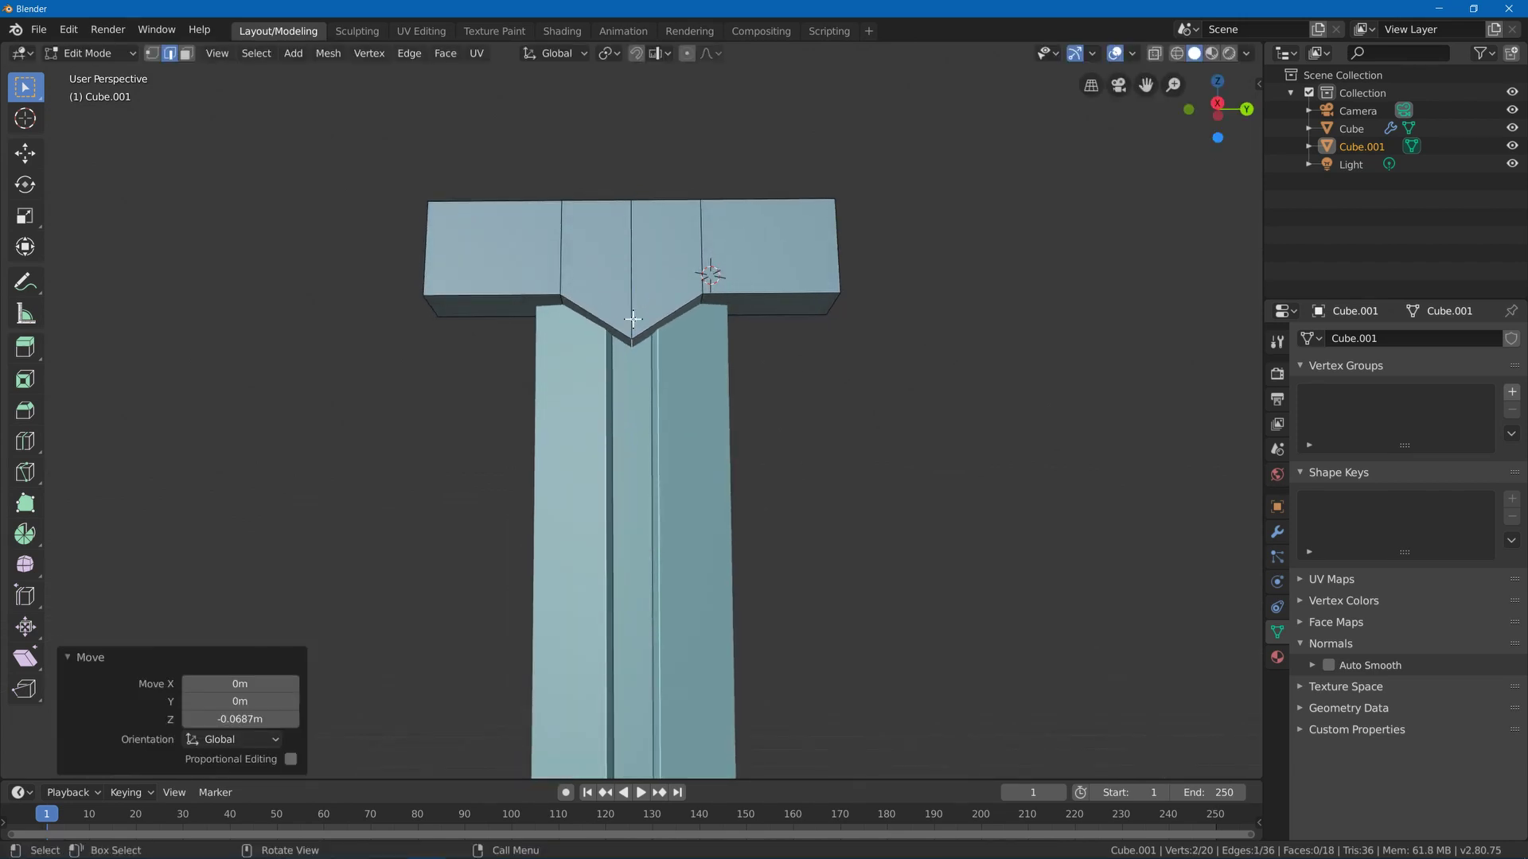
- Cut one more centred vertical edge loop through each outer section of the crossguard
middle_drag(740, 281, 514, 271)
key(ctrl+r)
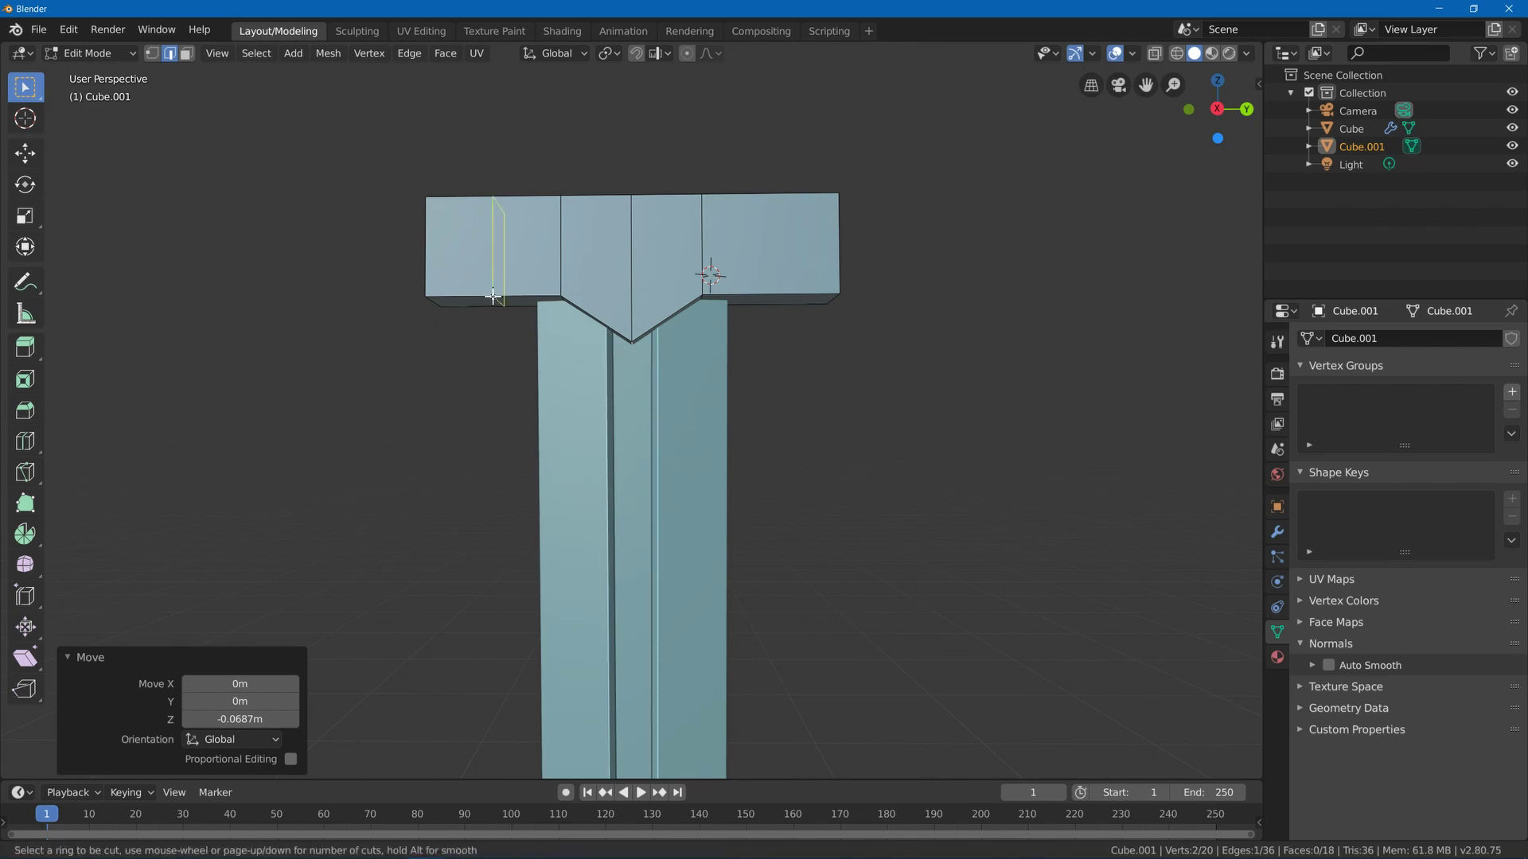
click(514, 271)
right_click(513, 271)
key(ctrl+r)
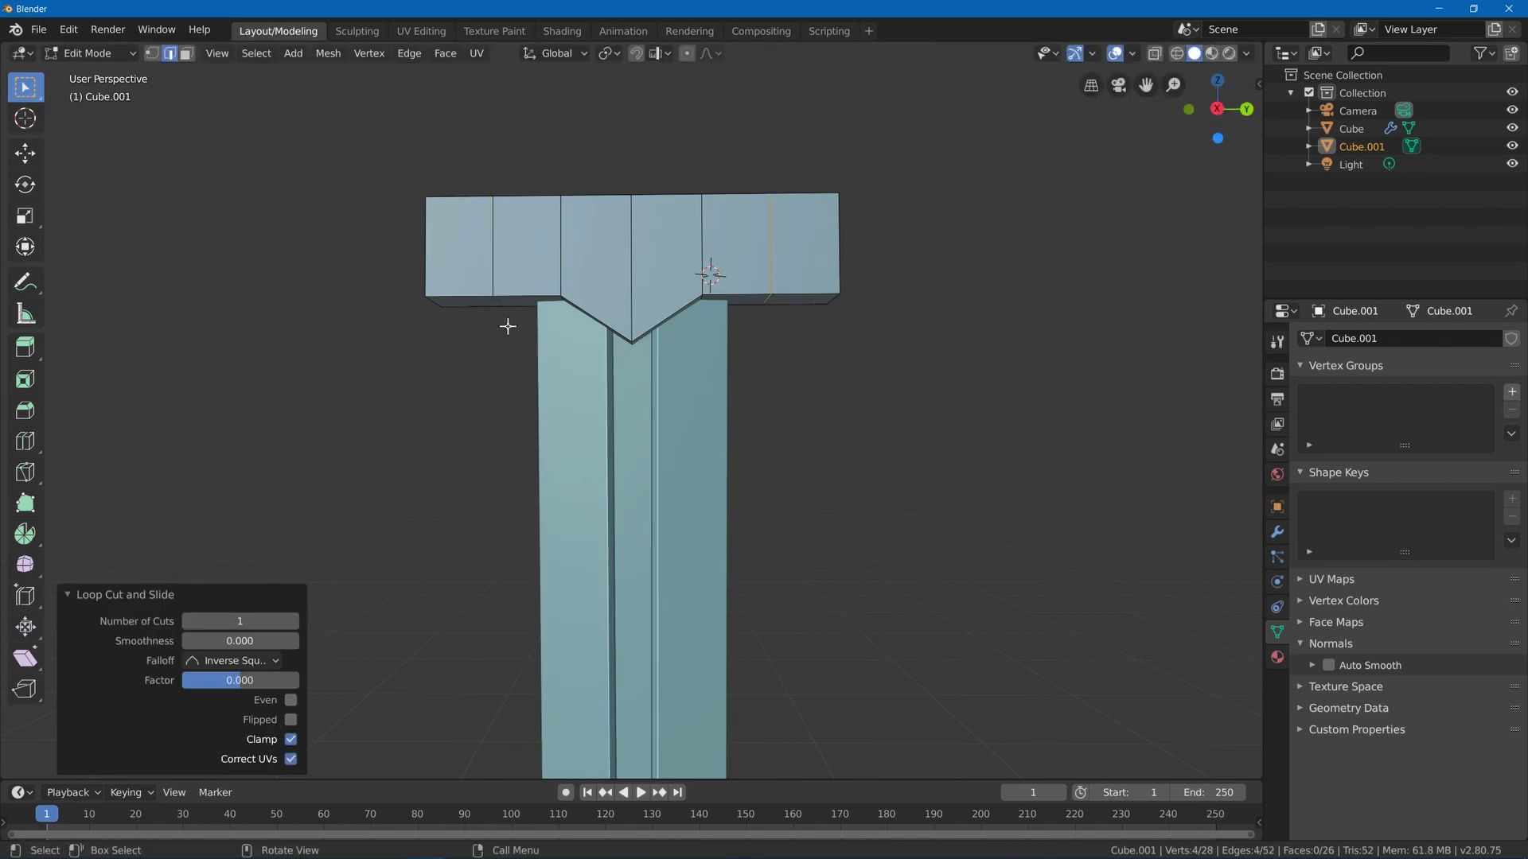
- Move the crossguard's two outer end faces about 0.0445 m down along Z so that both ends slope downward
middle_drag(508, 327, 509, 289)
click(413, 304)
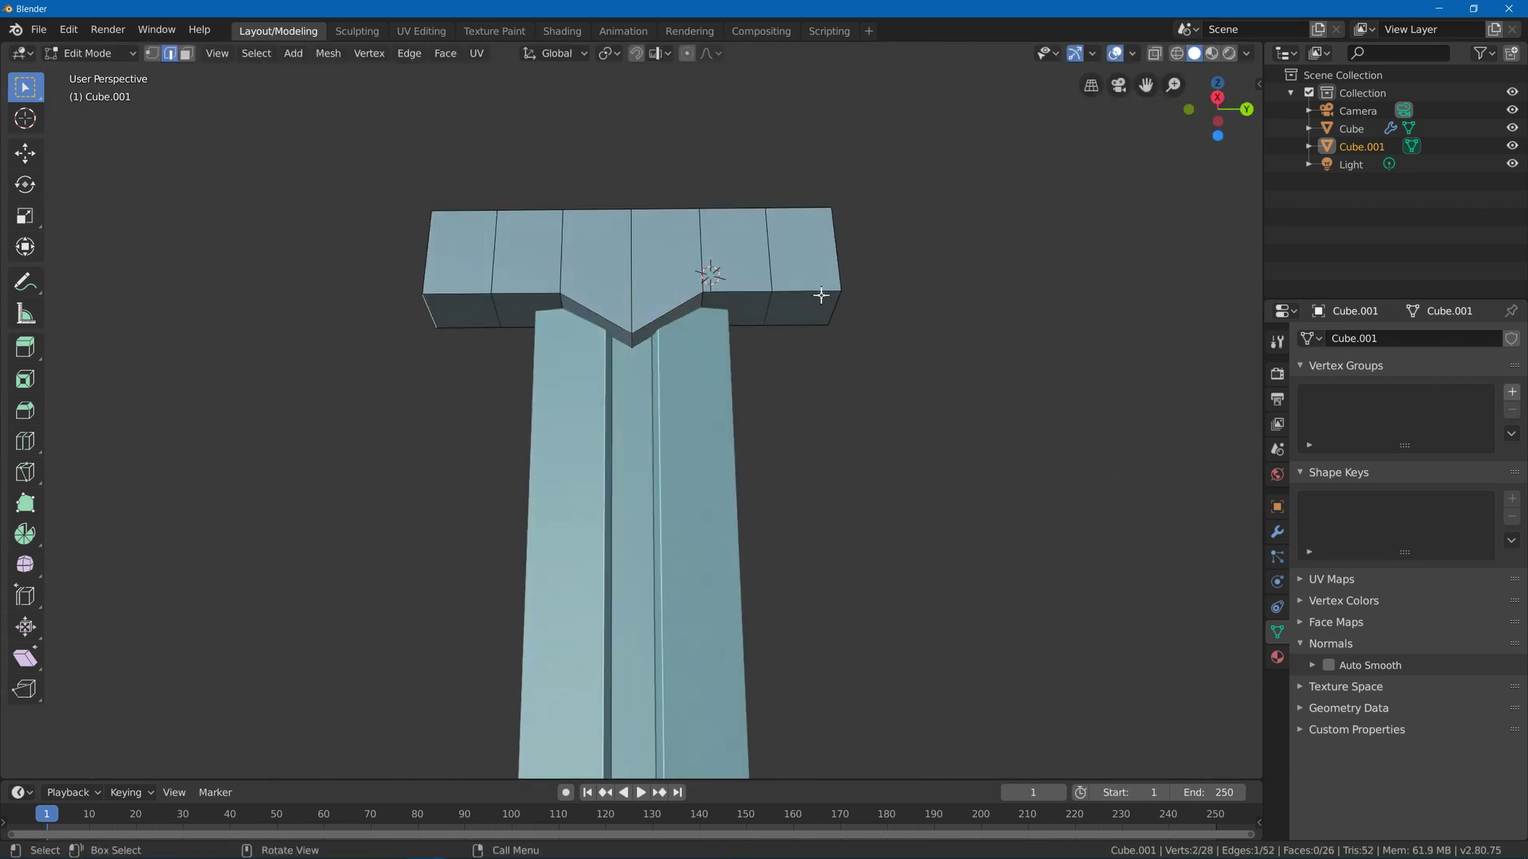
middle_drag(821, 296, 808, 268)
key(3)
click(830, 239)
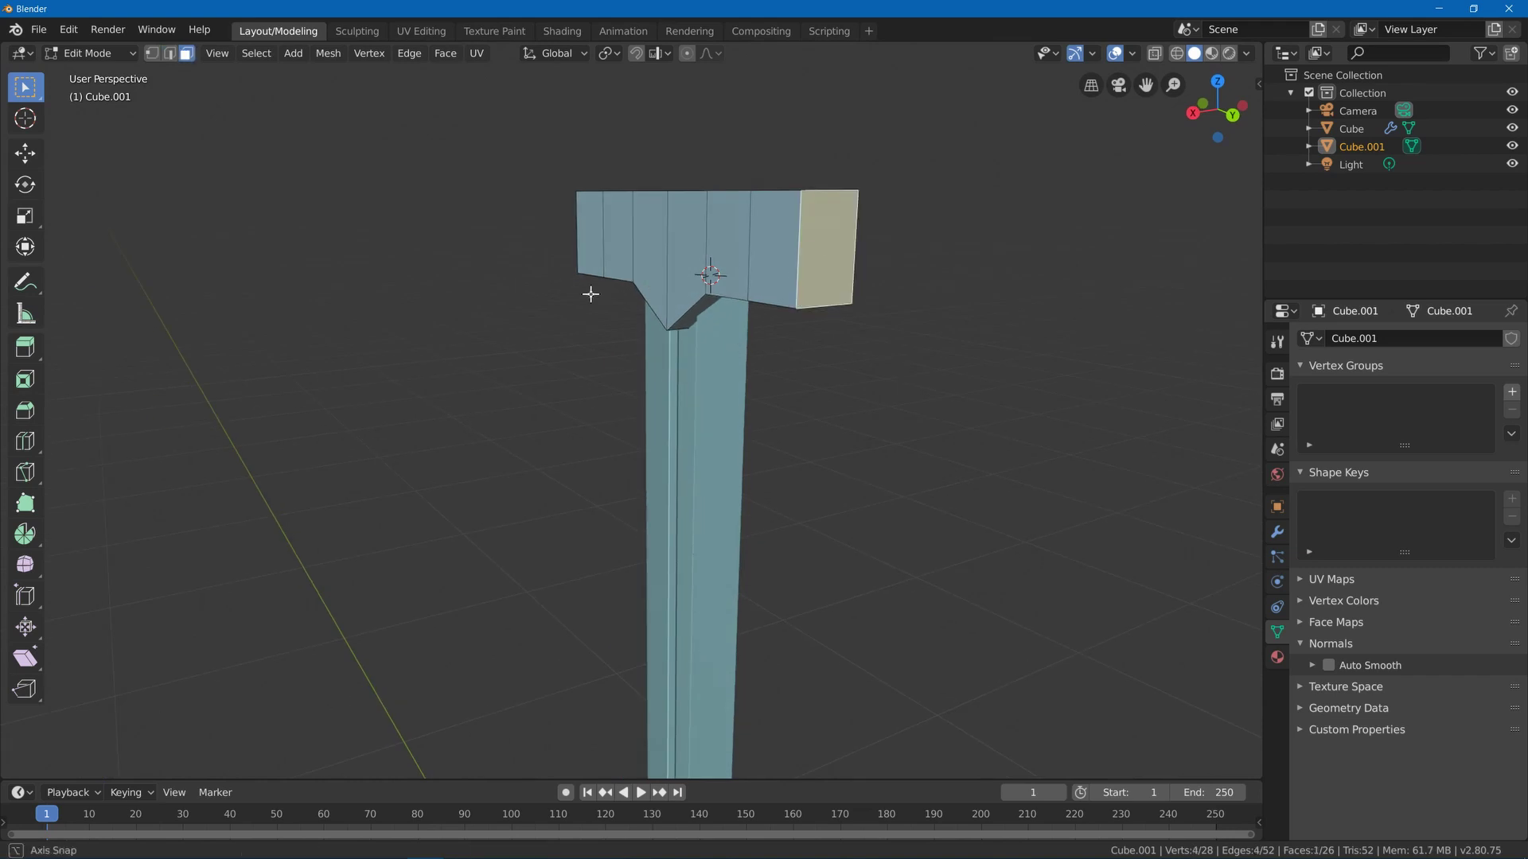
middle_drag(590, 294, 665, 278)
shift+click(483, 249)
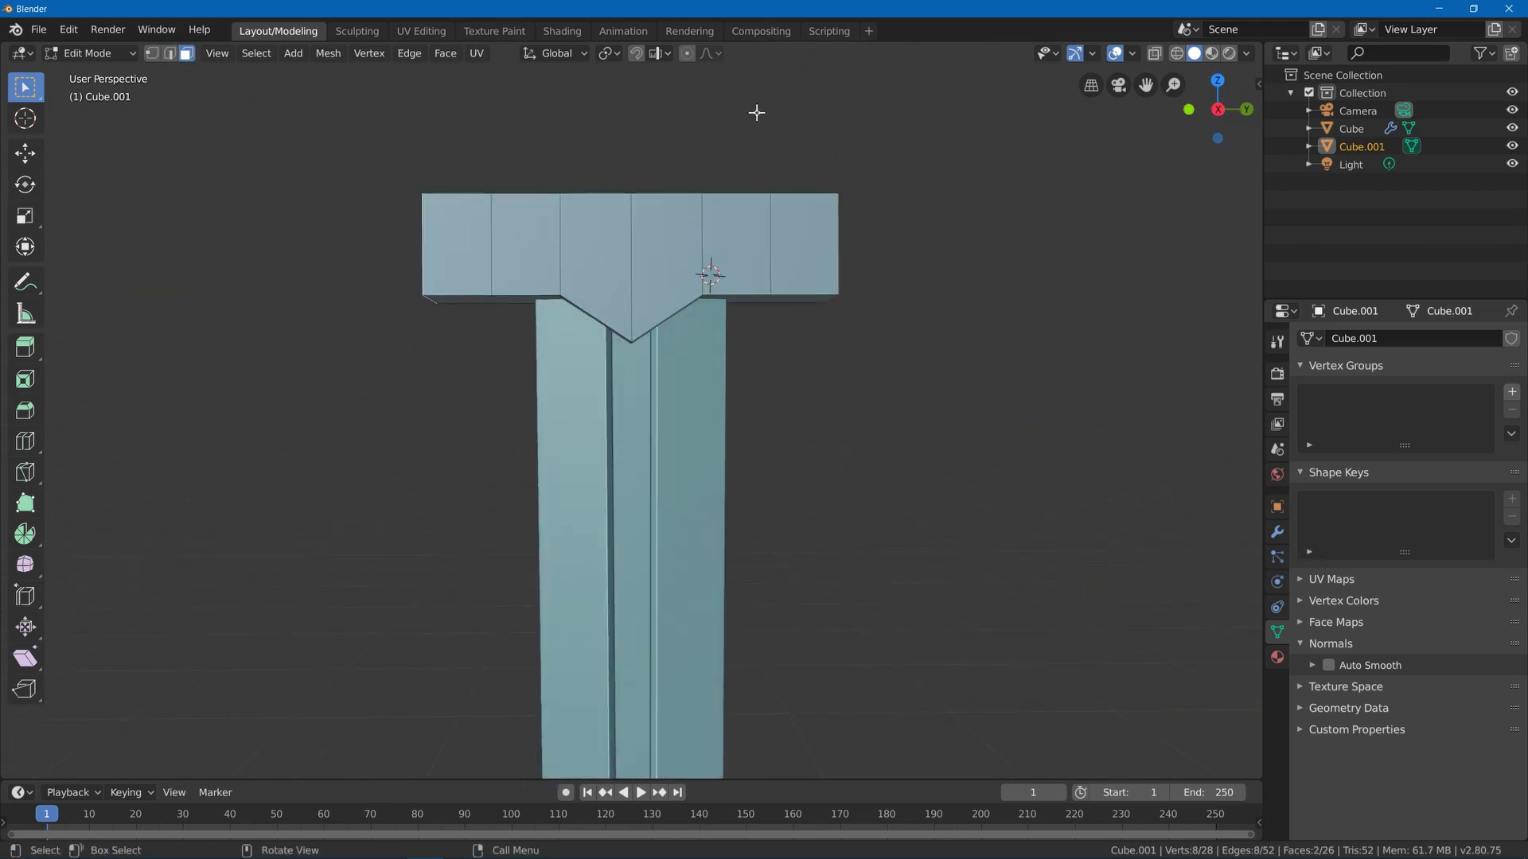
key(g)
key(z)
click(757, 141)
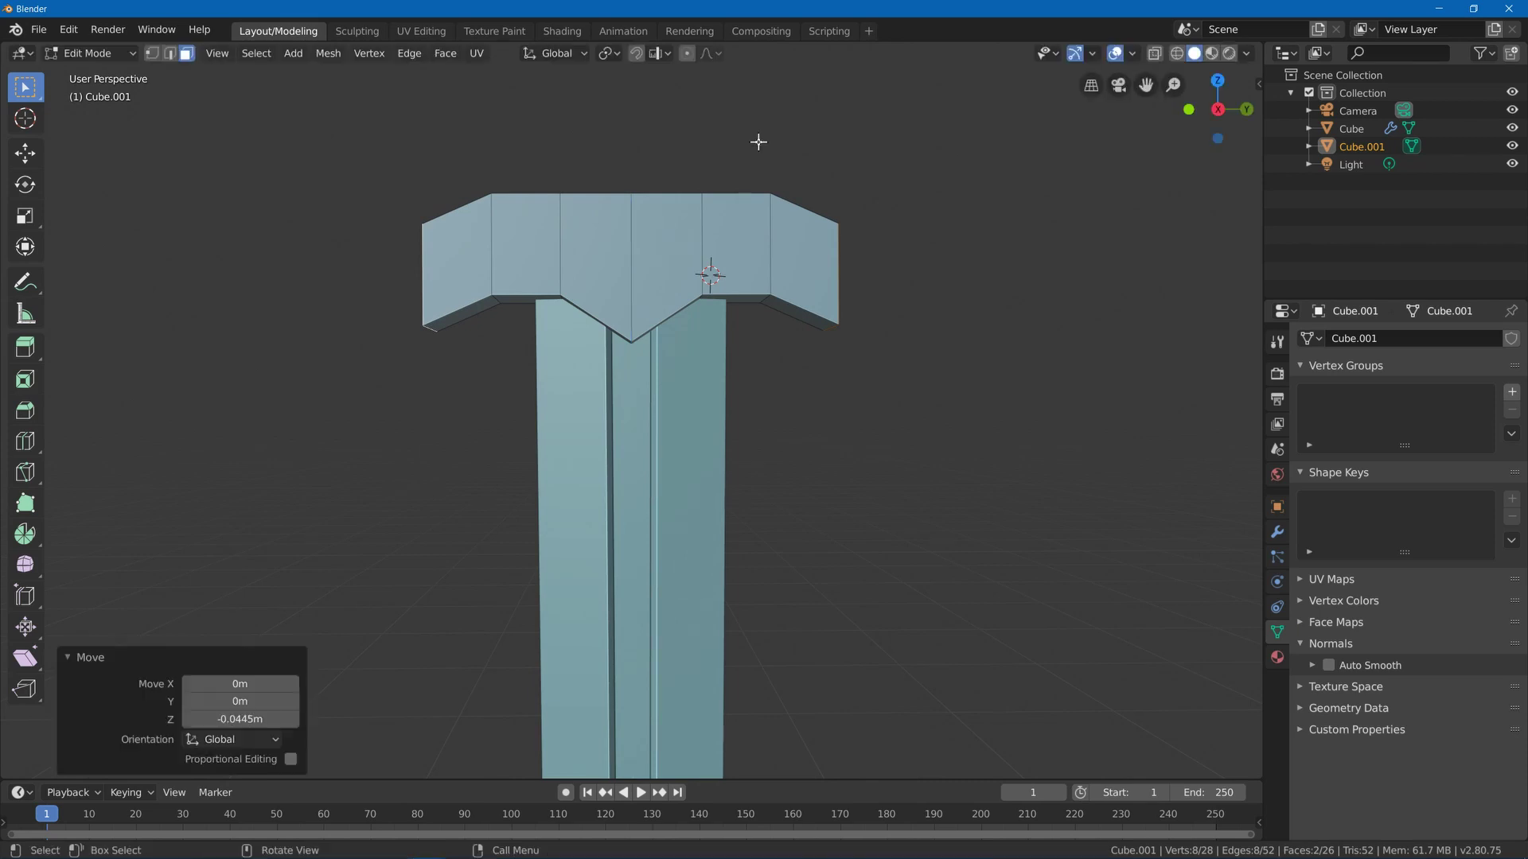
- Move the row of faces along the crossguard's top down along Z to make the crossguard thinner
middle_drag(700, 179, 618, 231)
click(820, 213)
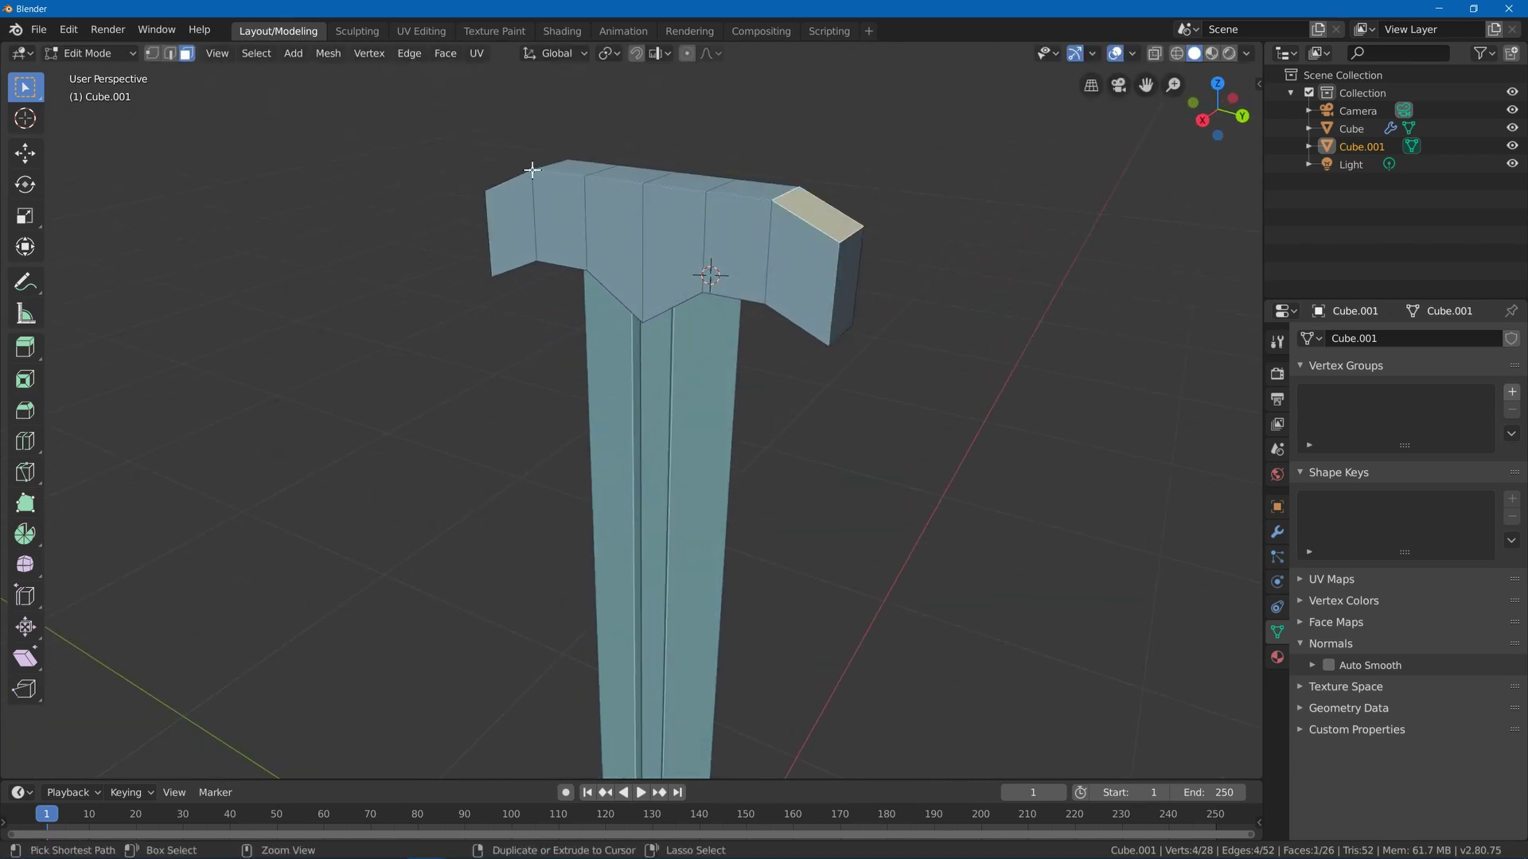
middle_drag(590, 177, 586, 198)
ctrl+click(442, 242)
middle_drag(443, 242, 518, 324)
key(g)
key(z)
click(612, 305)
- Bevel the four edge loops on either side of the crossguard's centre with 3 segments and a width of about 0.032 m
key(2)
alt+click(505, 288)
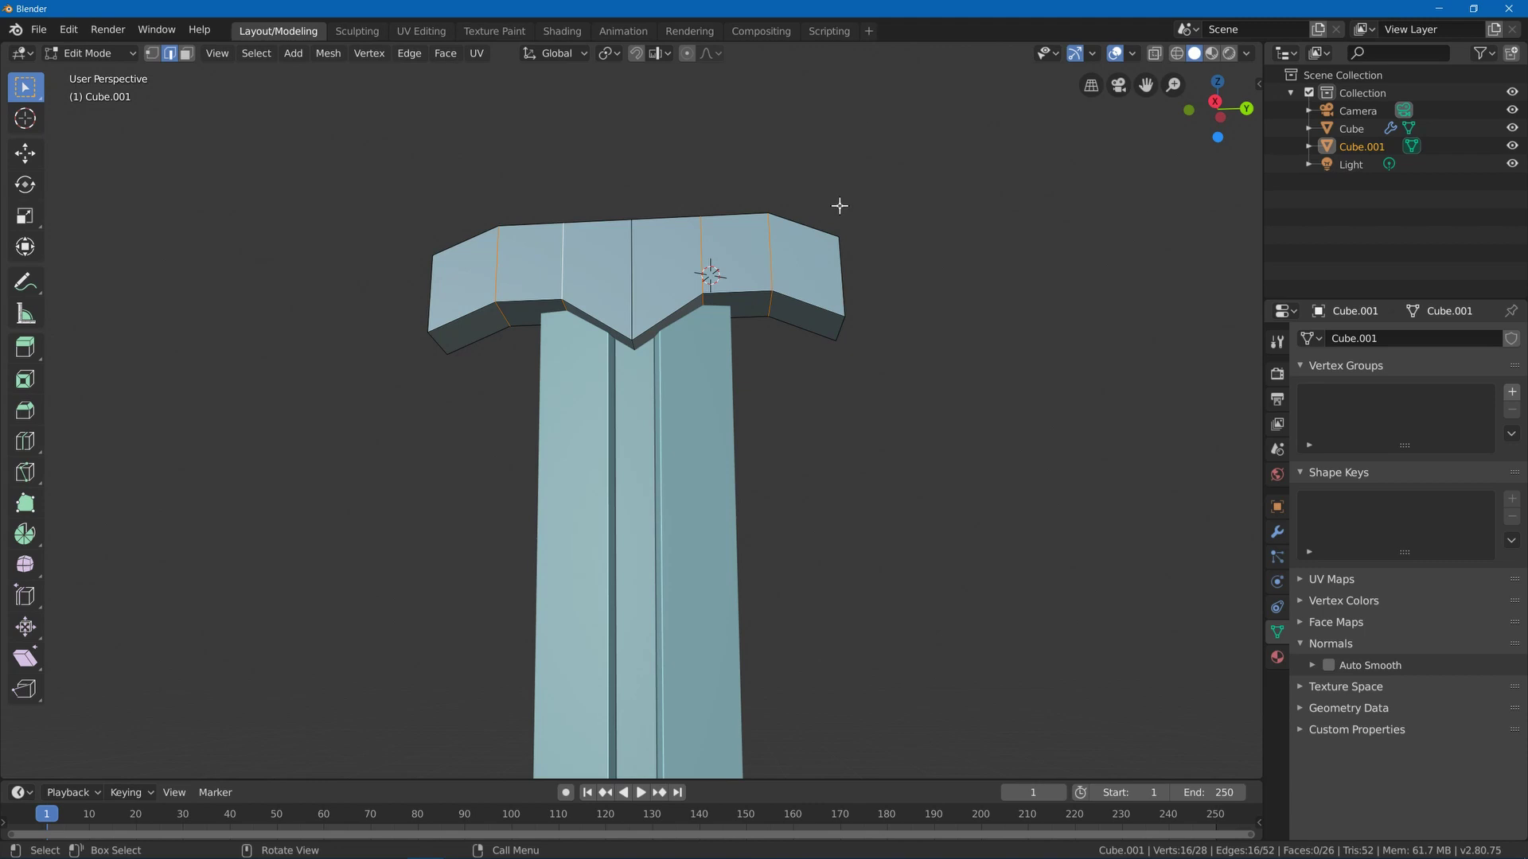
key(ctrl+b)
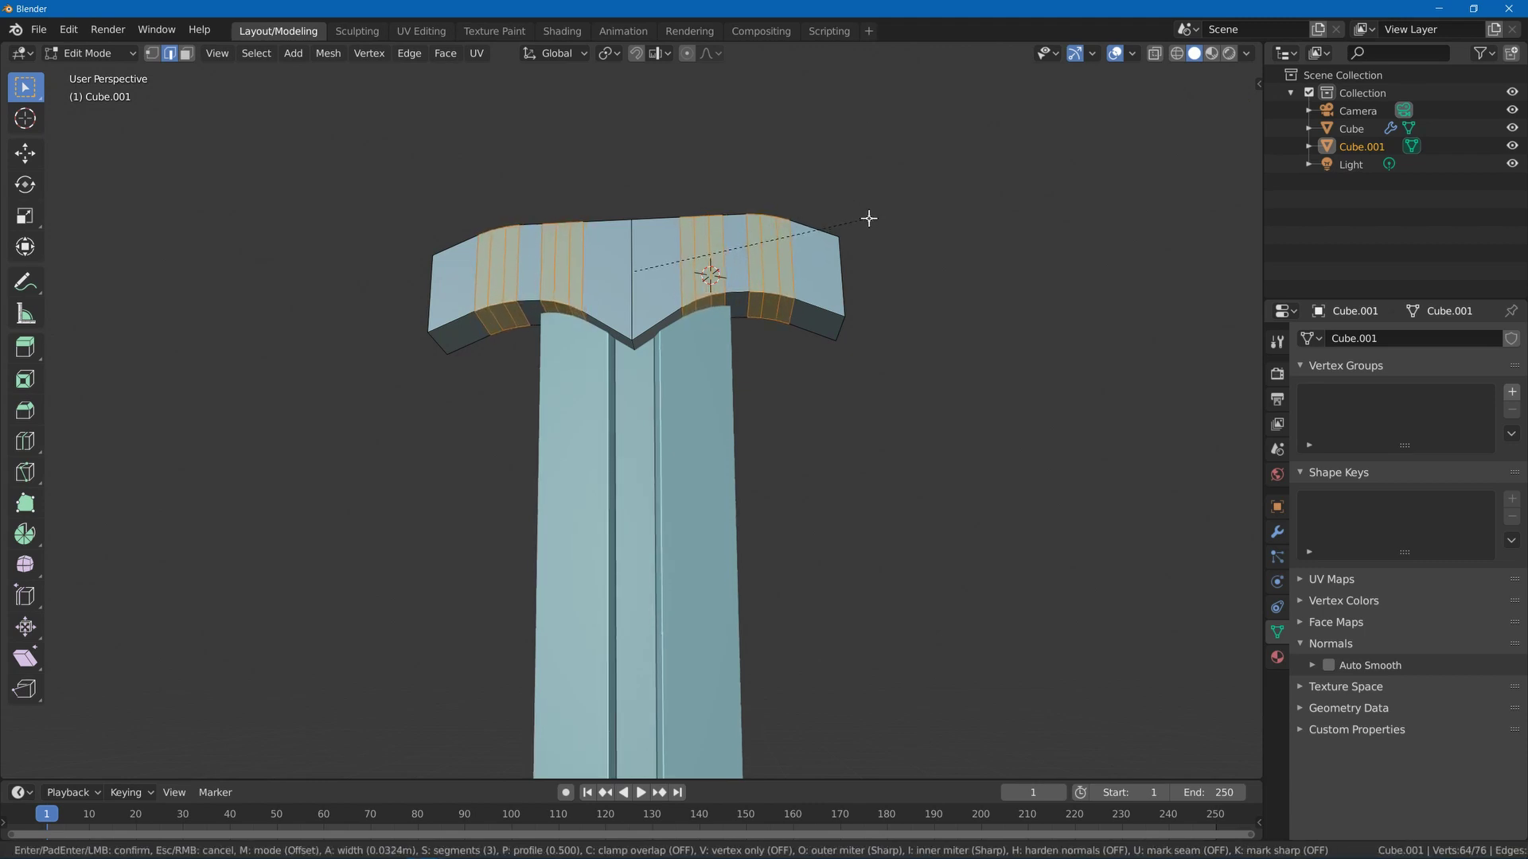
click(869, 218)
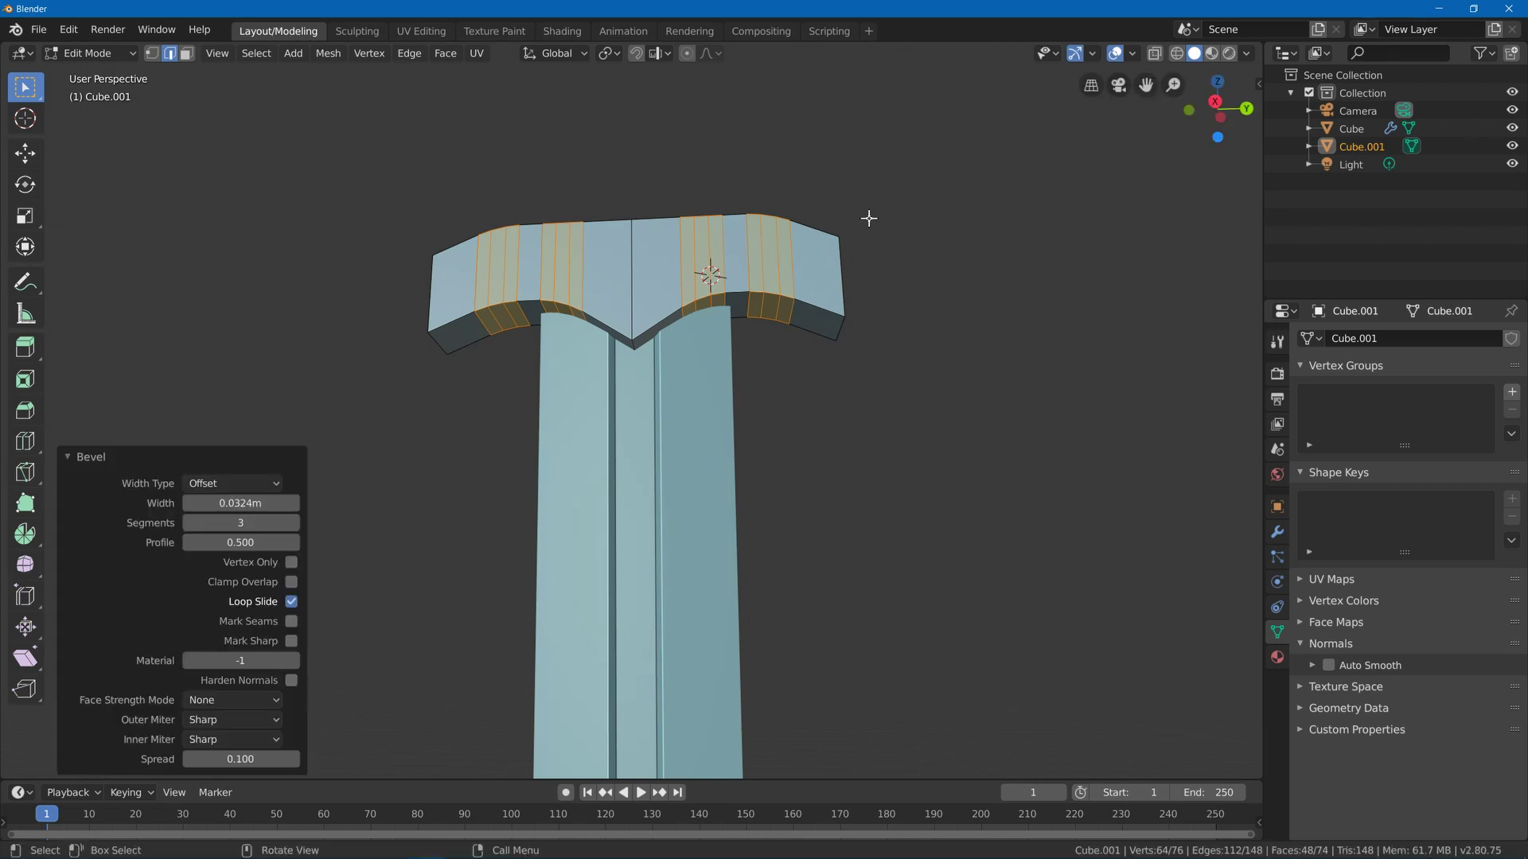
- Leave mesh editing and add a Bevel modifier with a width of 0.005 m to the crossguard
key(Tab)
scroll(751, 300, down, 4)
middle_drag(751, 300, 803, 320)
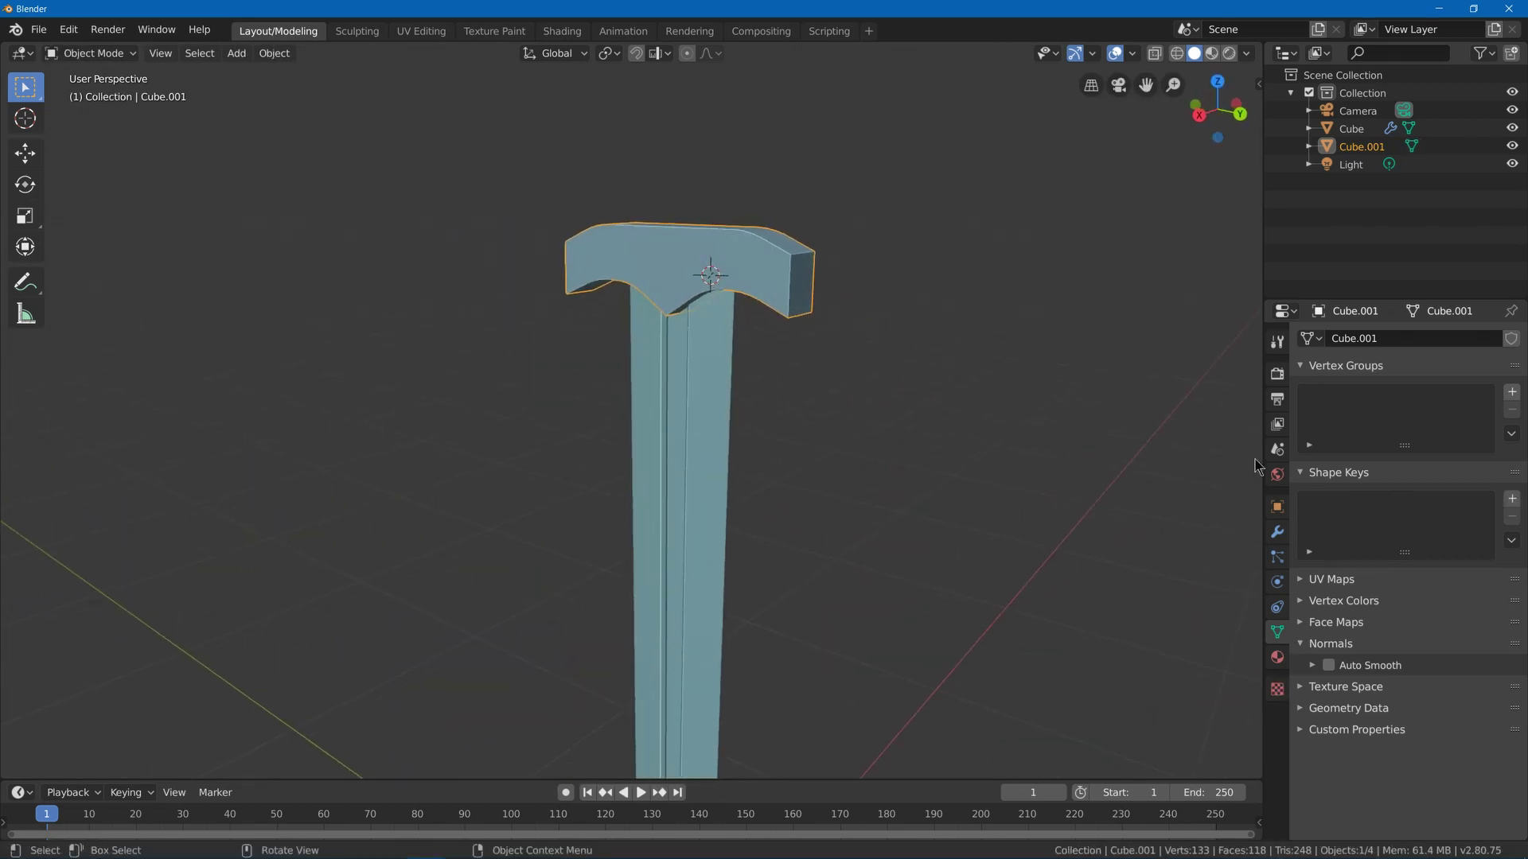
click(1278, 531)
click(1357, 338)
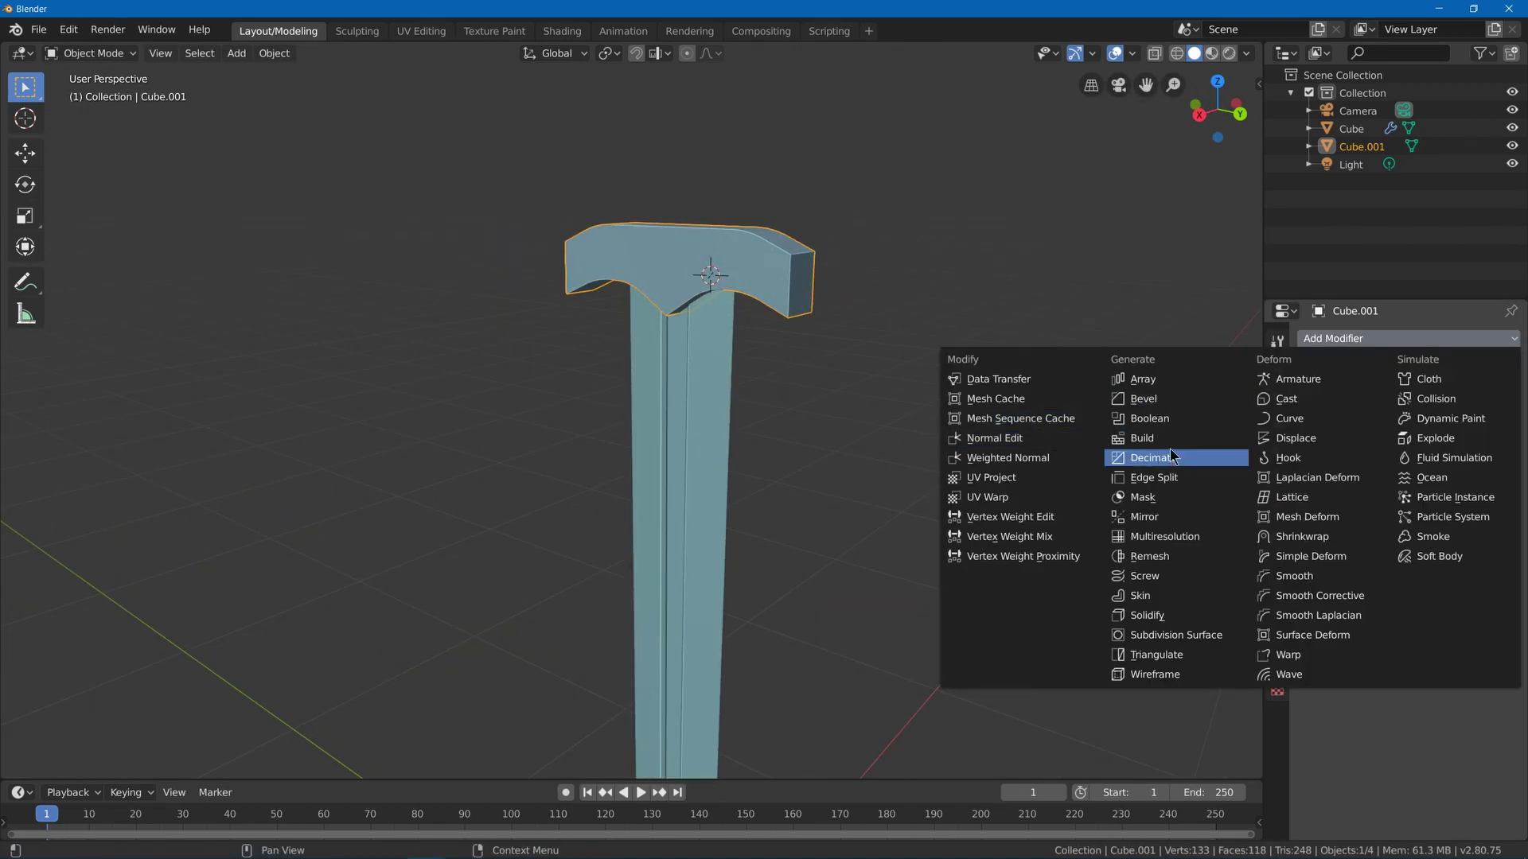
click(1150, 398)
scroll(1153, 392, up, 2)
click(1368, 465)
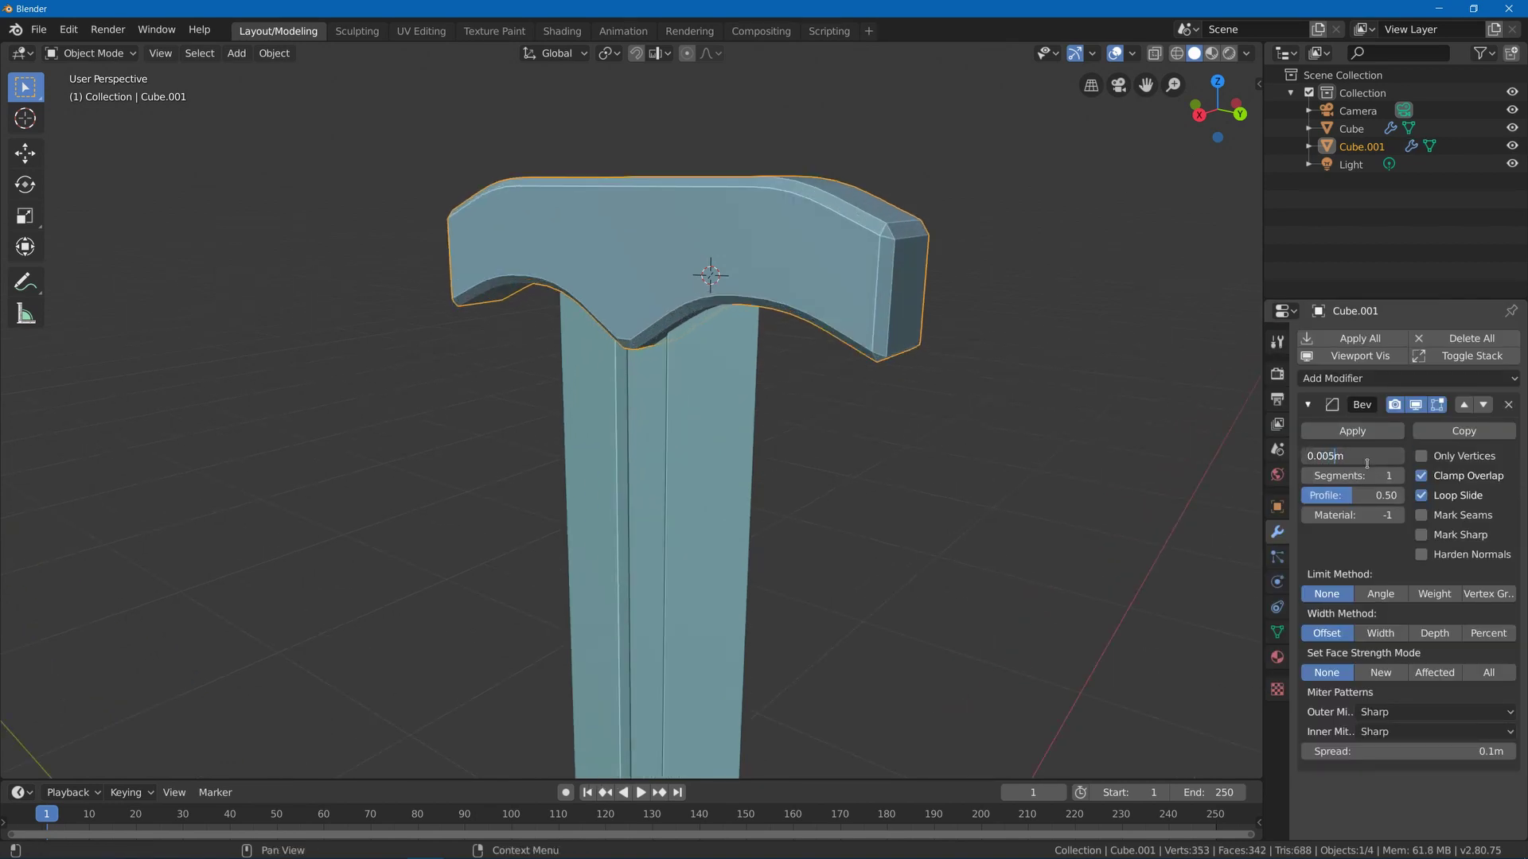
key(Return)
middle_drag(883, 290, 870, 284)
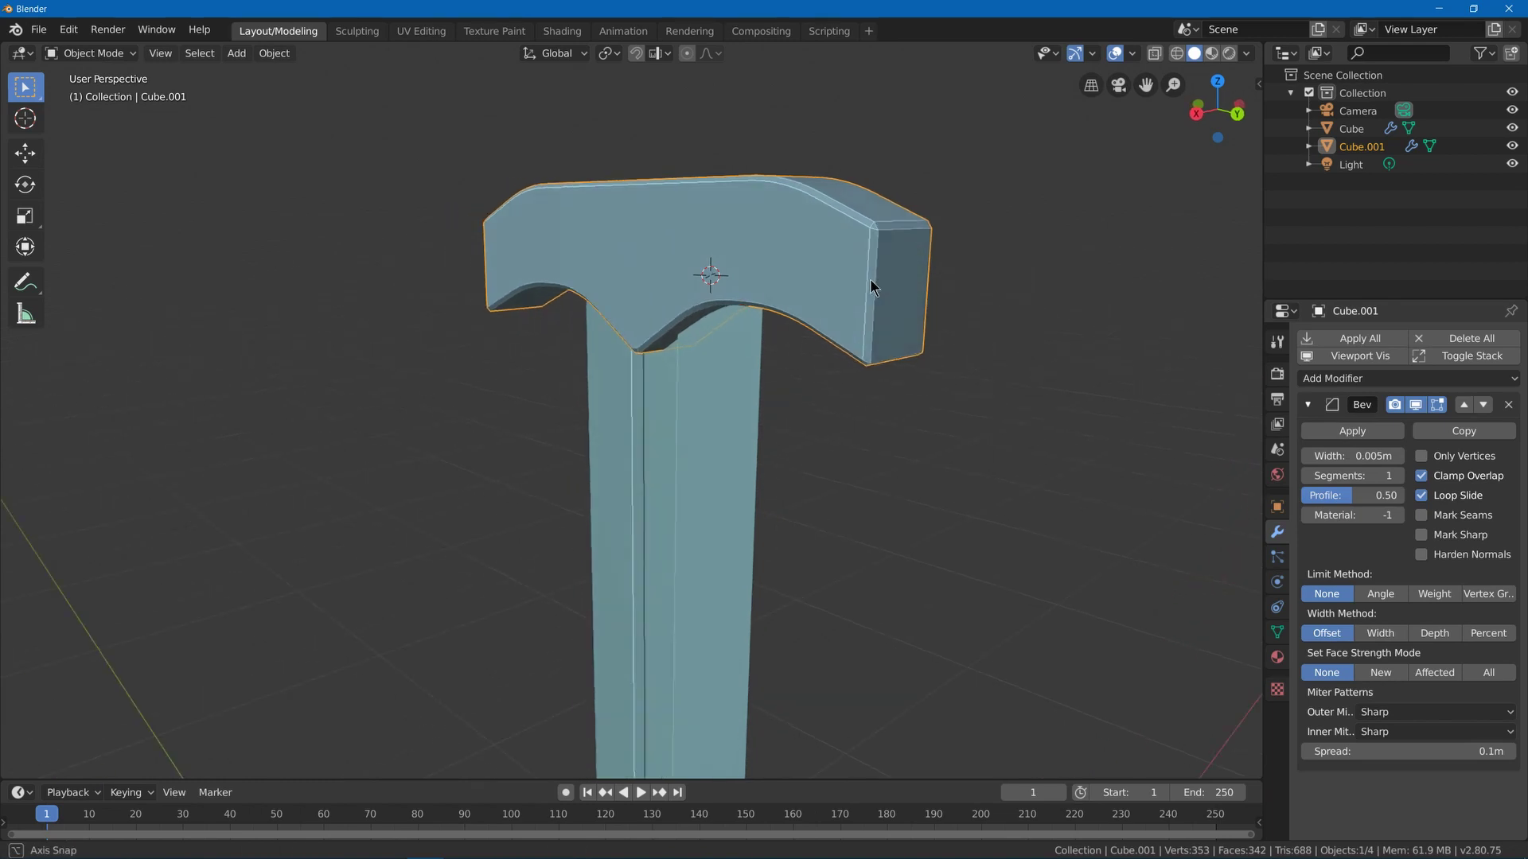
mouse_move(1352, 475)
mouse_down()
mouse_move(1376, 475)
mouse_move(1352, 475)
mouse_up()
- Apply smooth shading to the crossguard
right_click(796, 239)
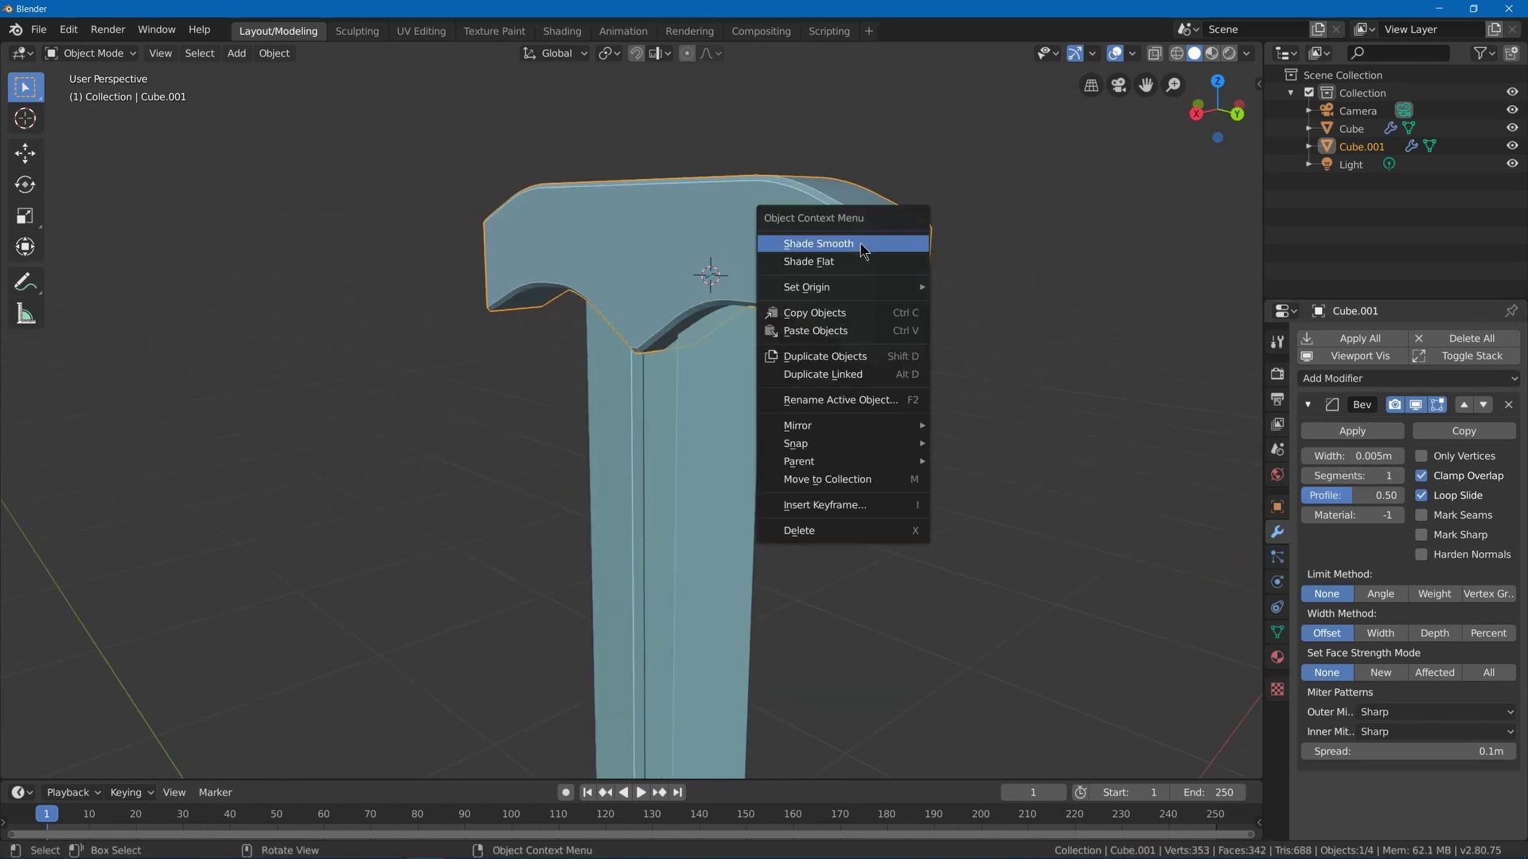
click(861, 247)
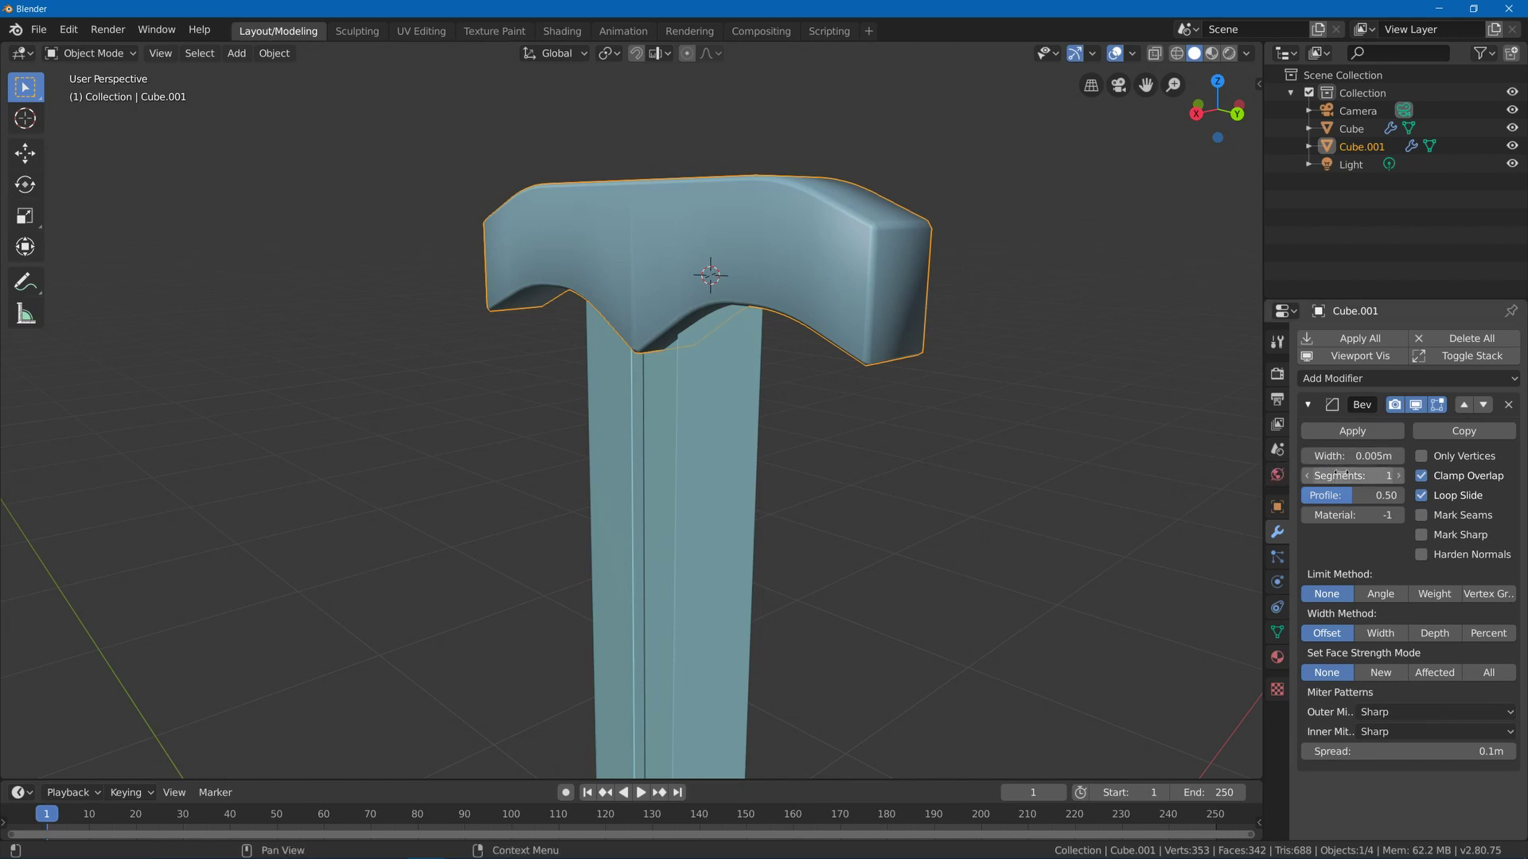
mouse_move(1349, 475)
mouse_down()
mouse_move(1401, 475)
mouse_move(1345, 475)
mouse_up()
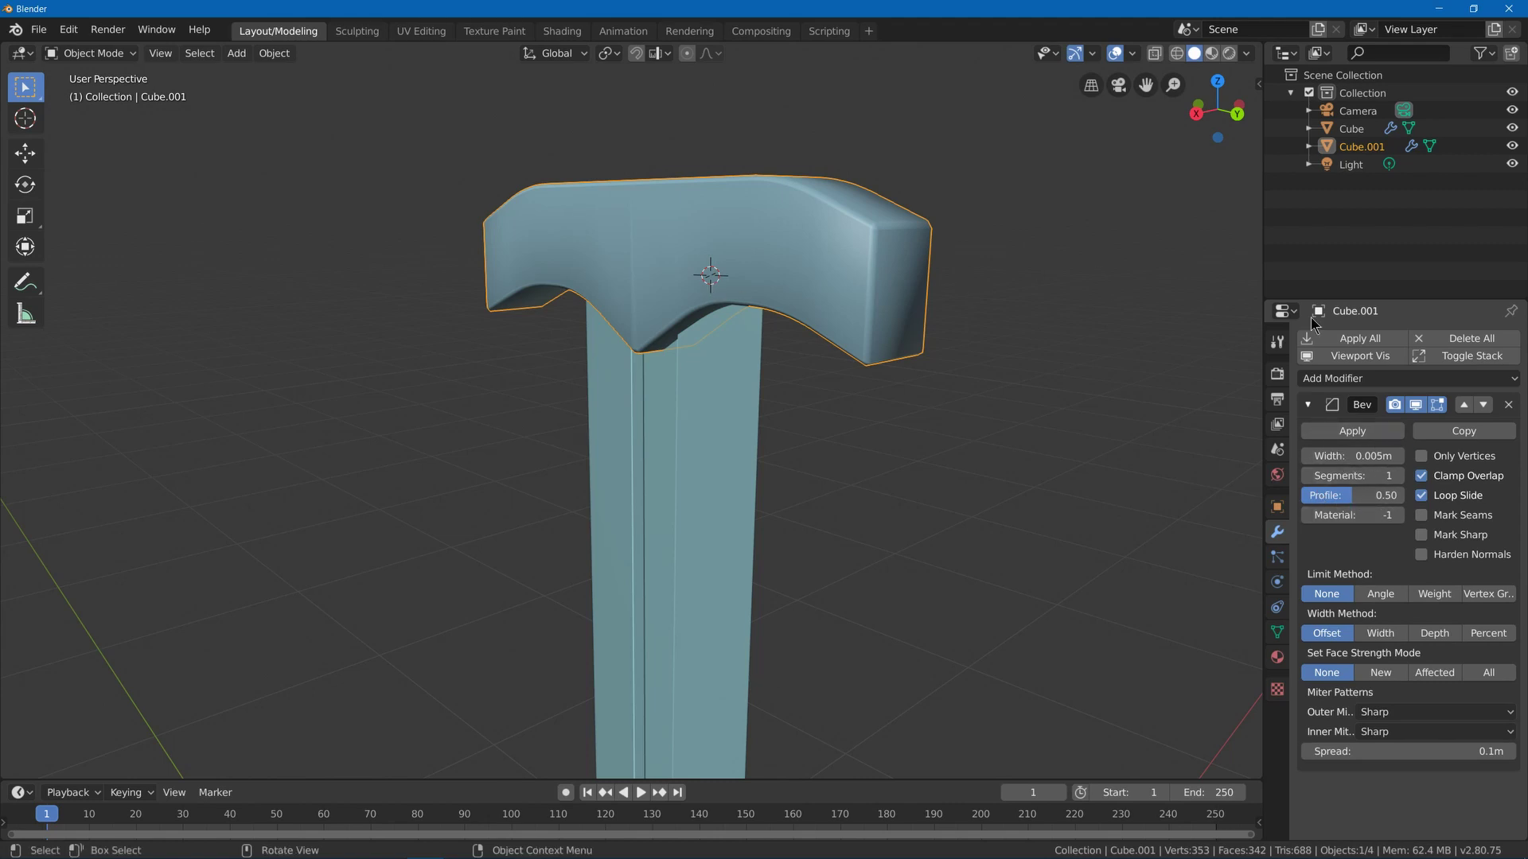
- Add a Weighted Normal modifier to the crossguard and enable Auto Smooth for its normals
click(1381, 379)
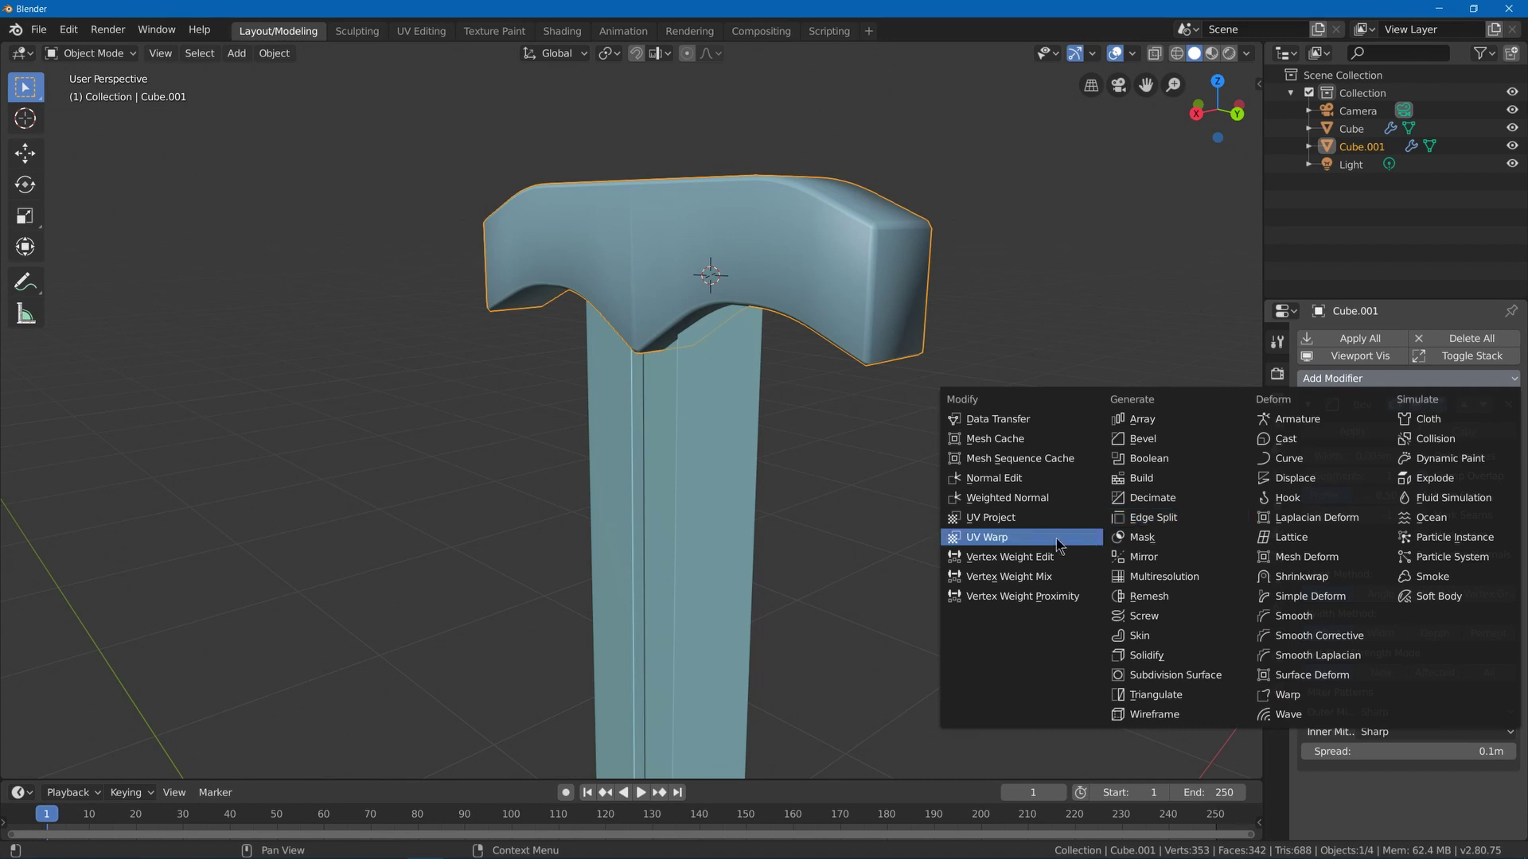
click(1025, 498)
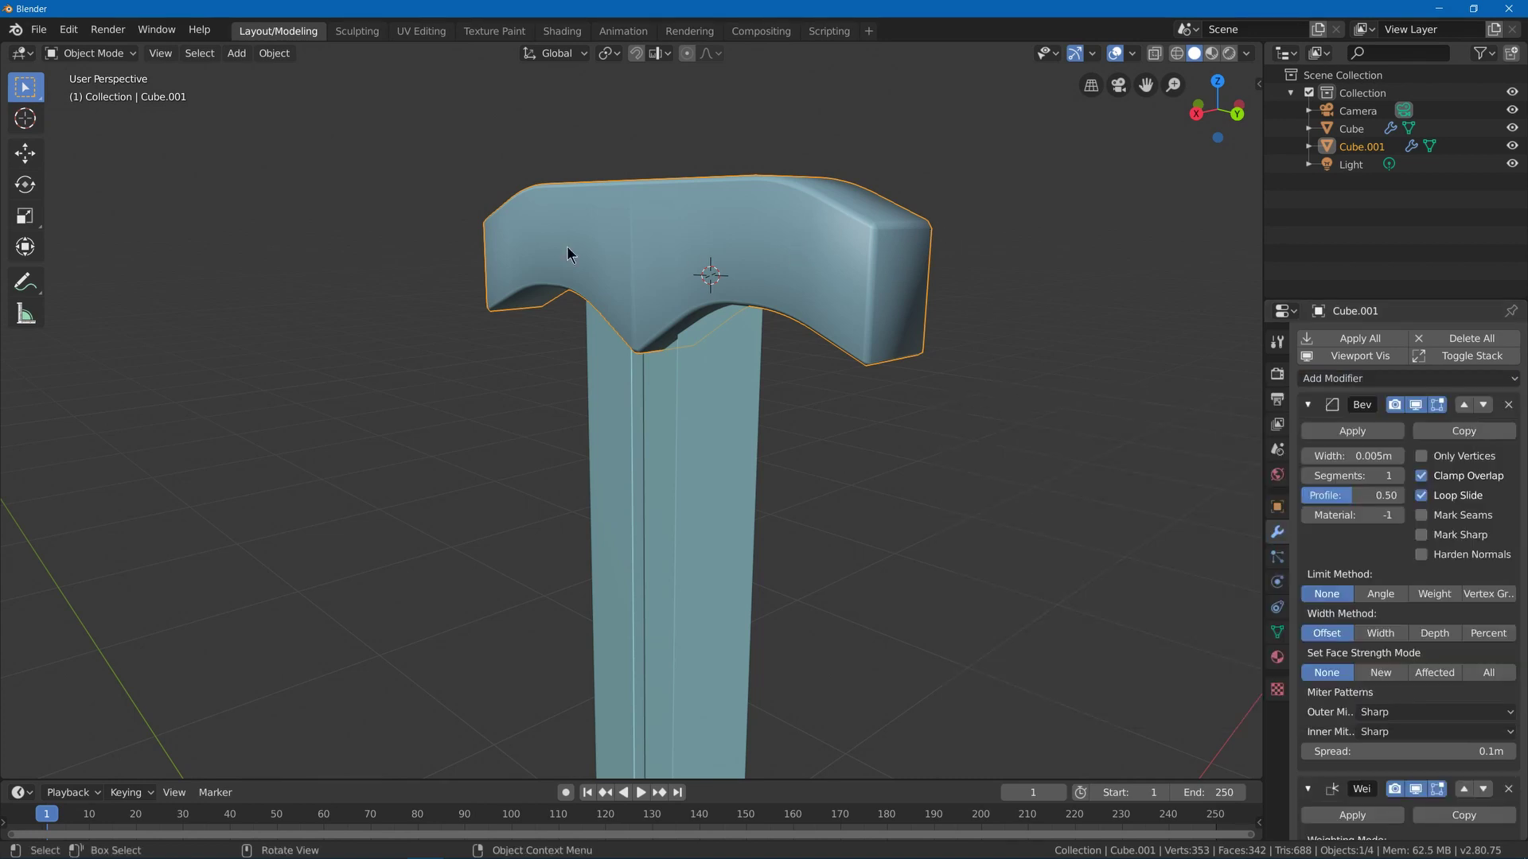
middle_drag(568, 255, 661, 302)
scroll(1275, 698, down, 3)
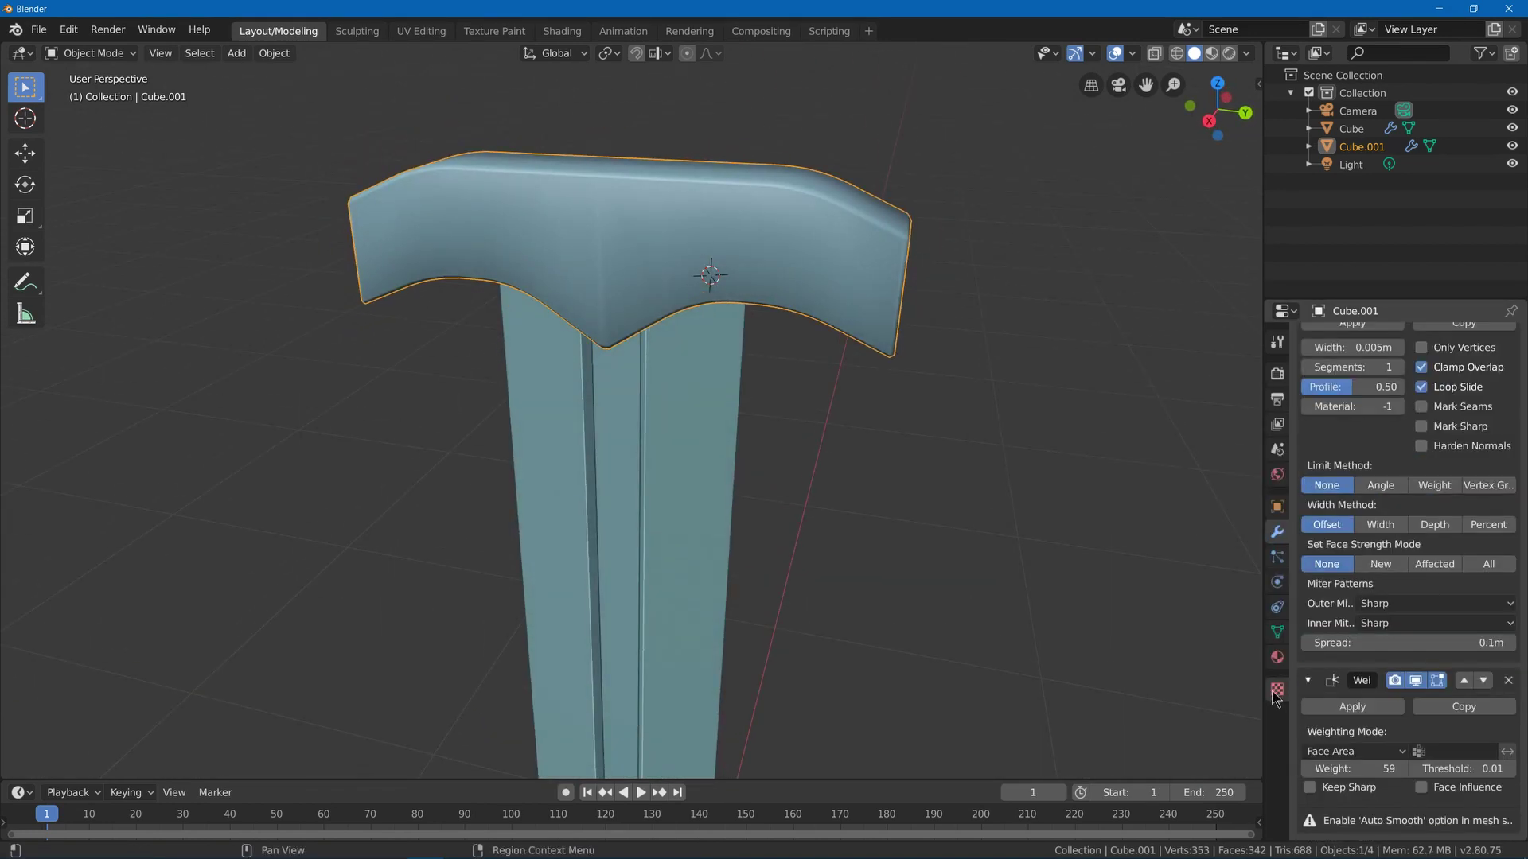
click(1277, 632)
click(1337, 669)
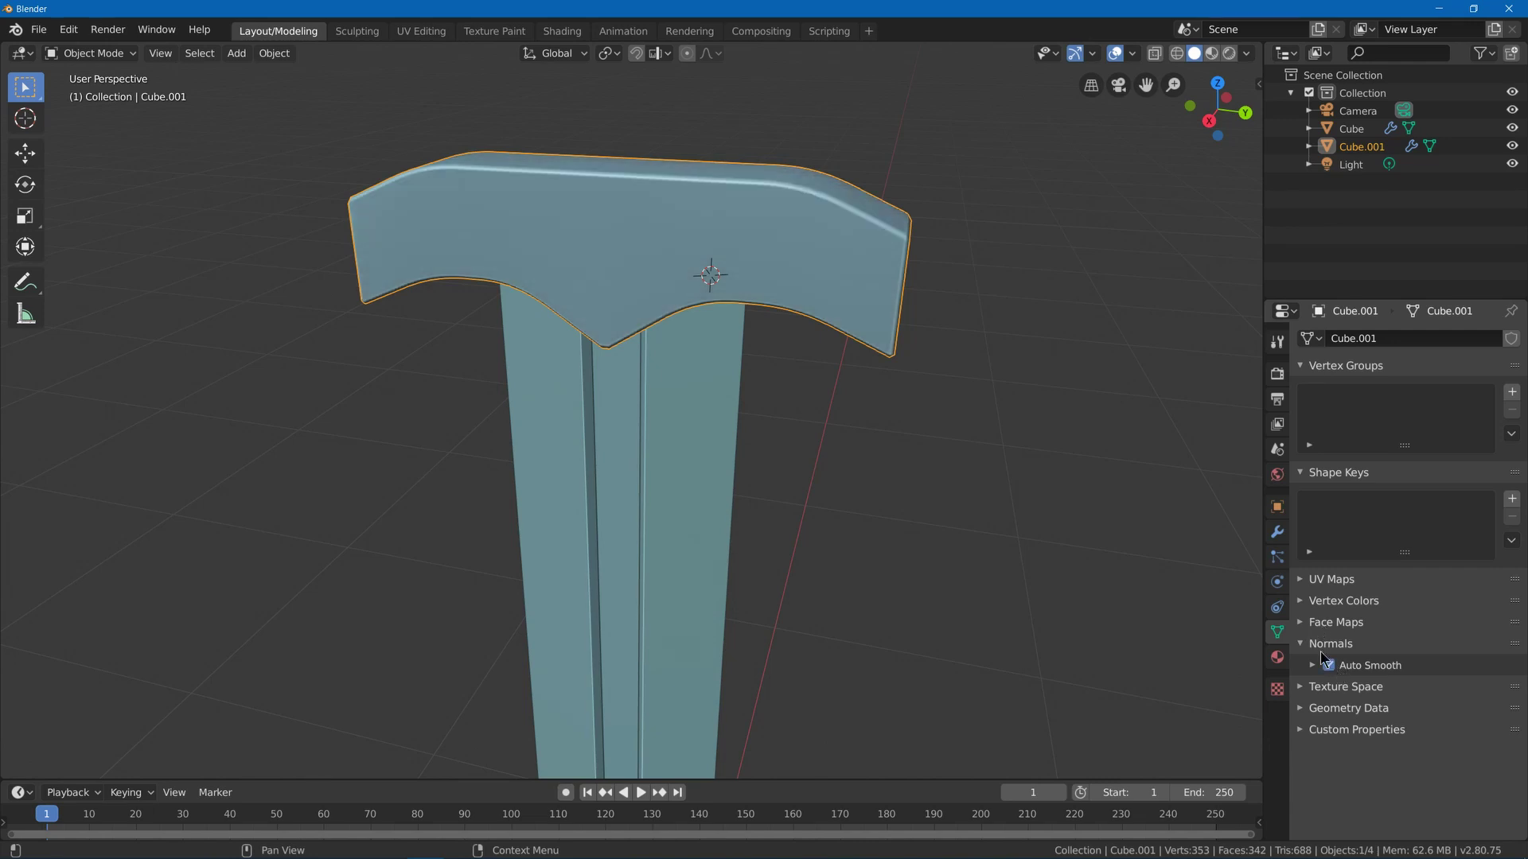
mouse_move(916, 429)
middle_down()
mouse_move(979, 405)
mouse_move(747, 213)
mouse_move(872, 204)
middle_up()
click(1019, 415)
- Reset the 3D cursor to the world origin and add a new cube there for the grip
scroll(984, 335, down, 5)
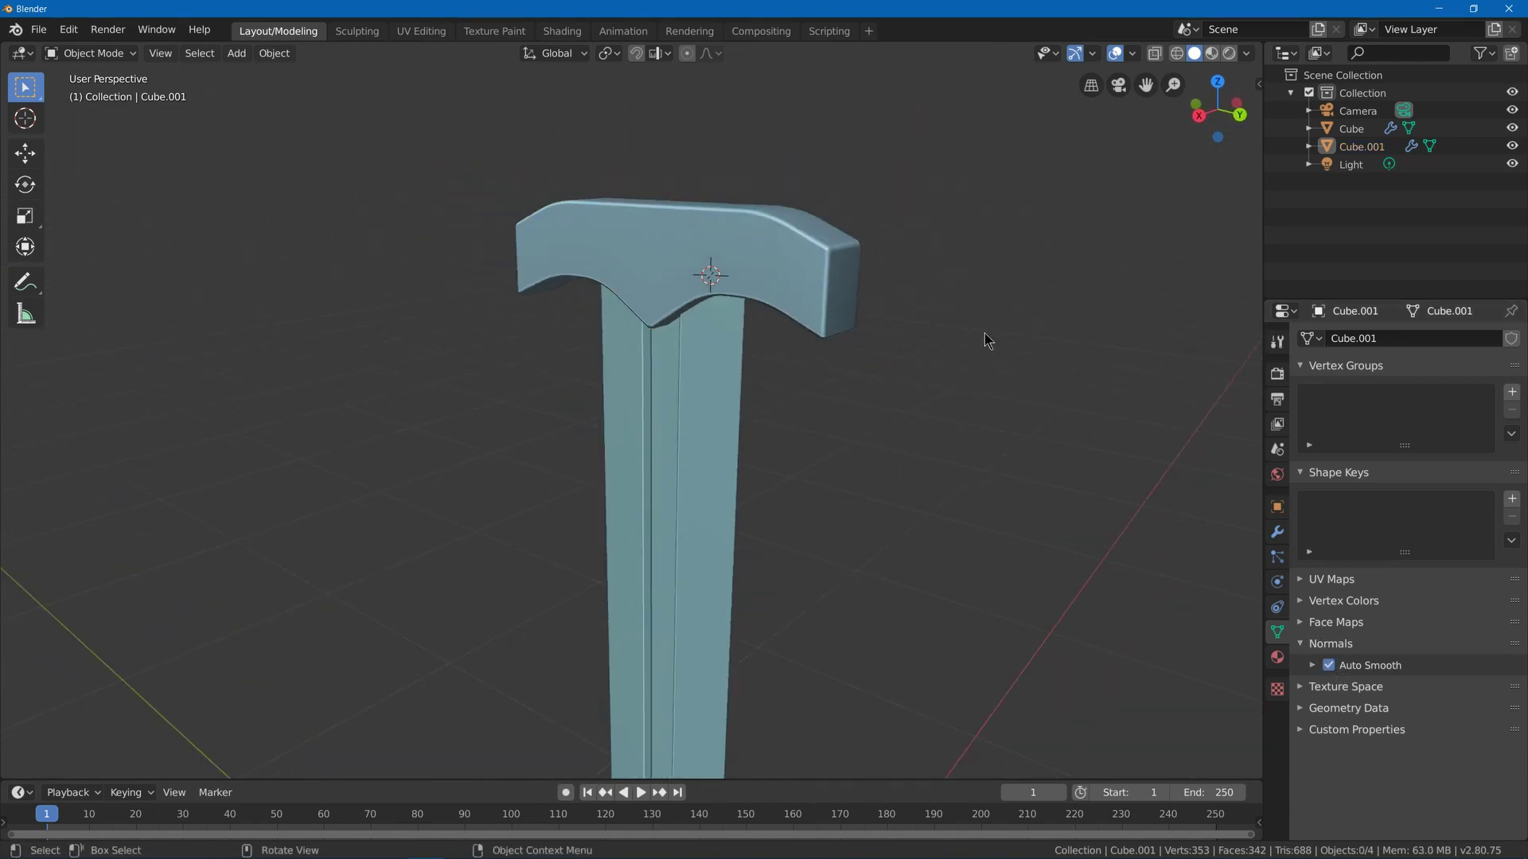
scroll(987, 309, down, 4)
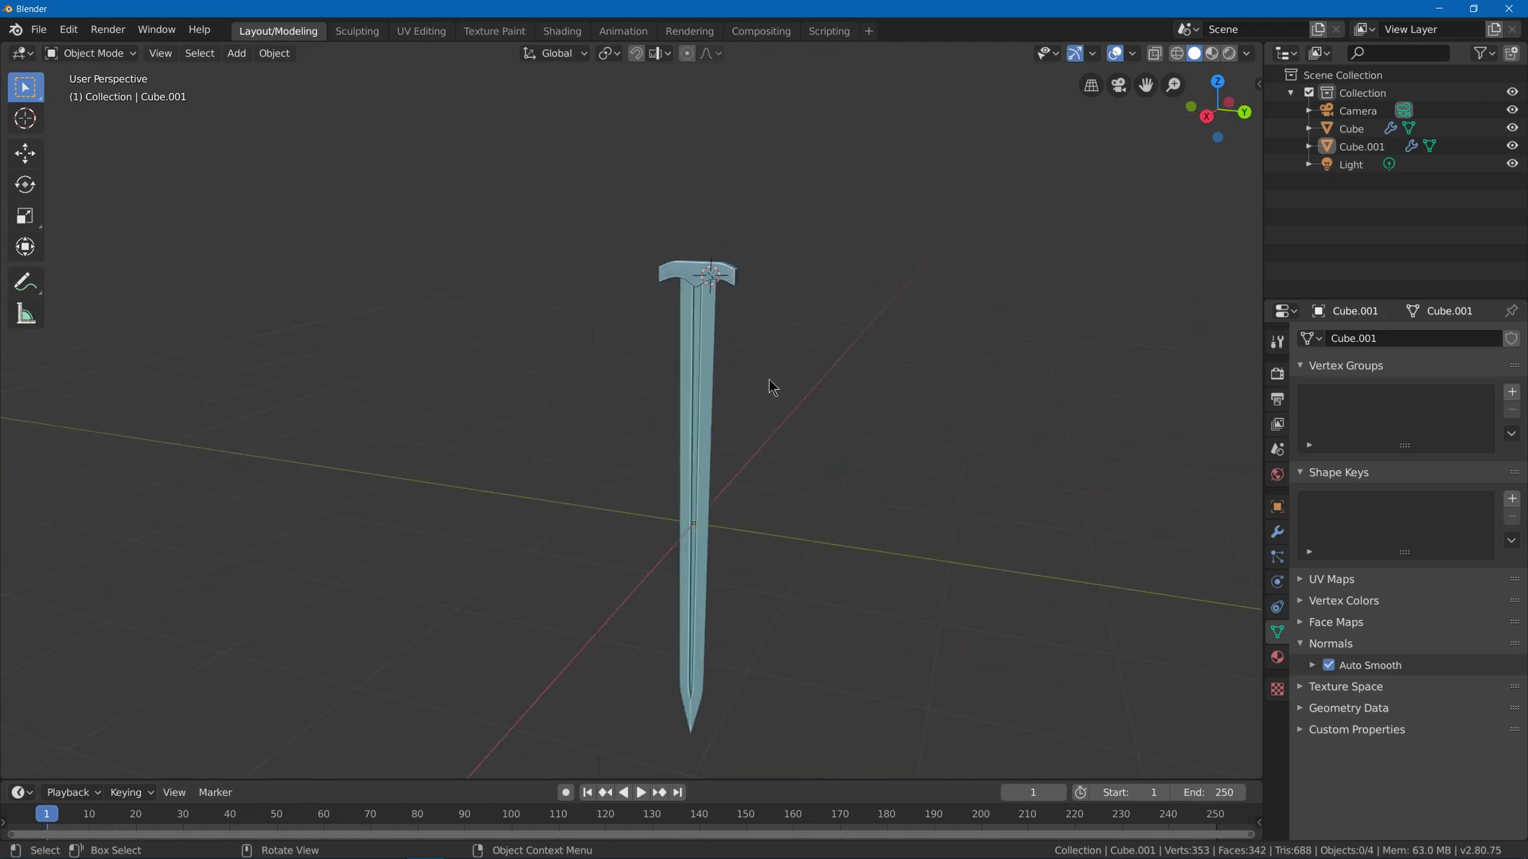
key(shift+a)
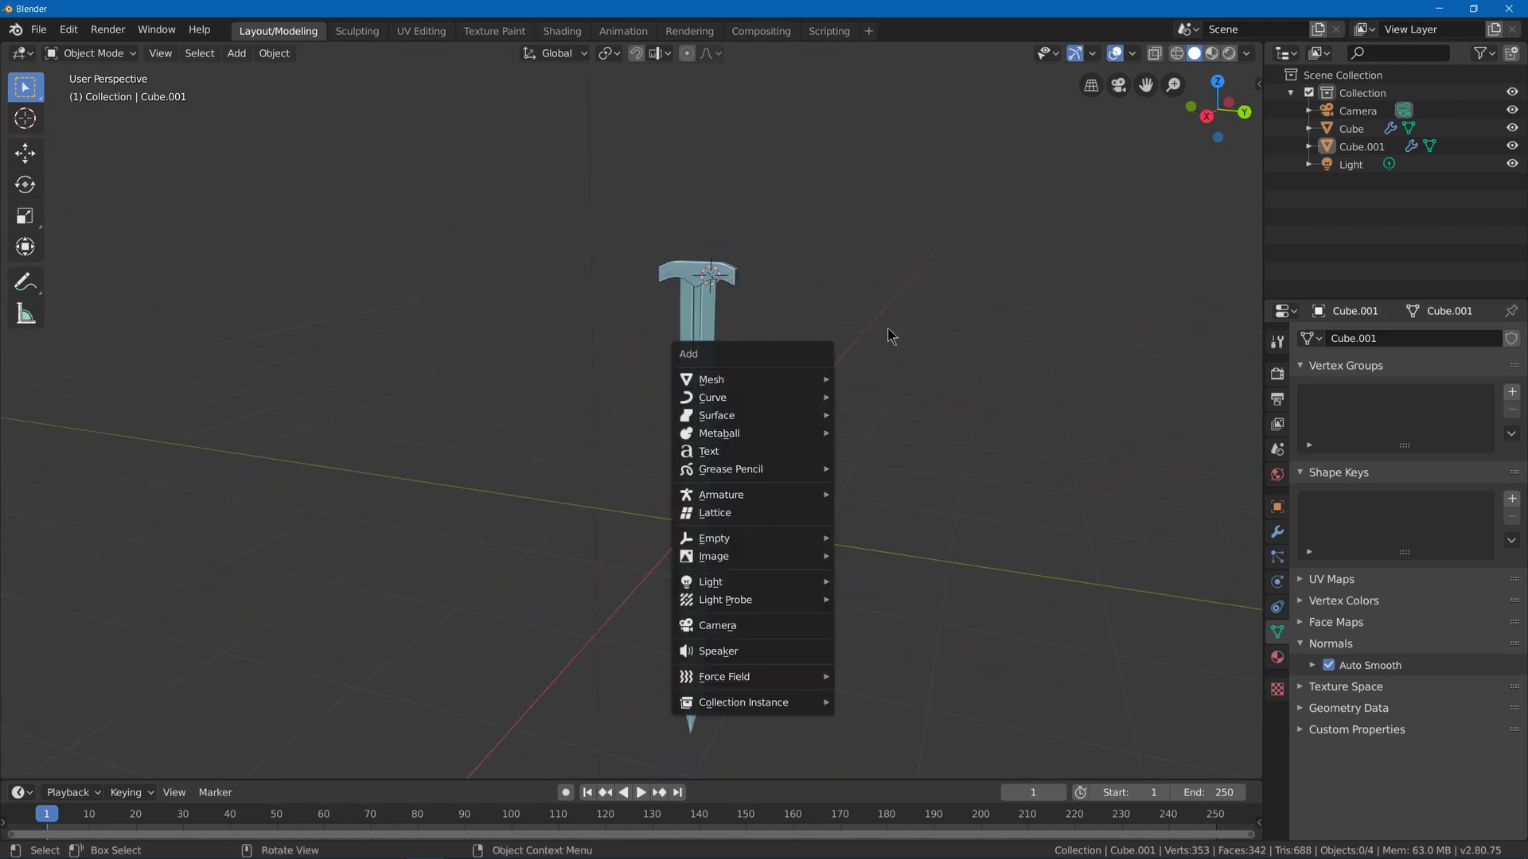
key(shift+c)
scroll(806, 293, up, 4)
key(shift+a)
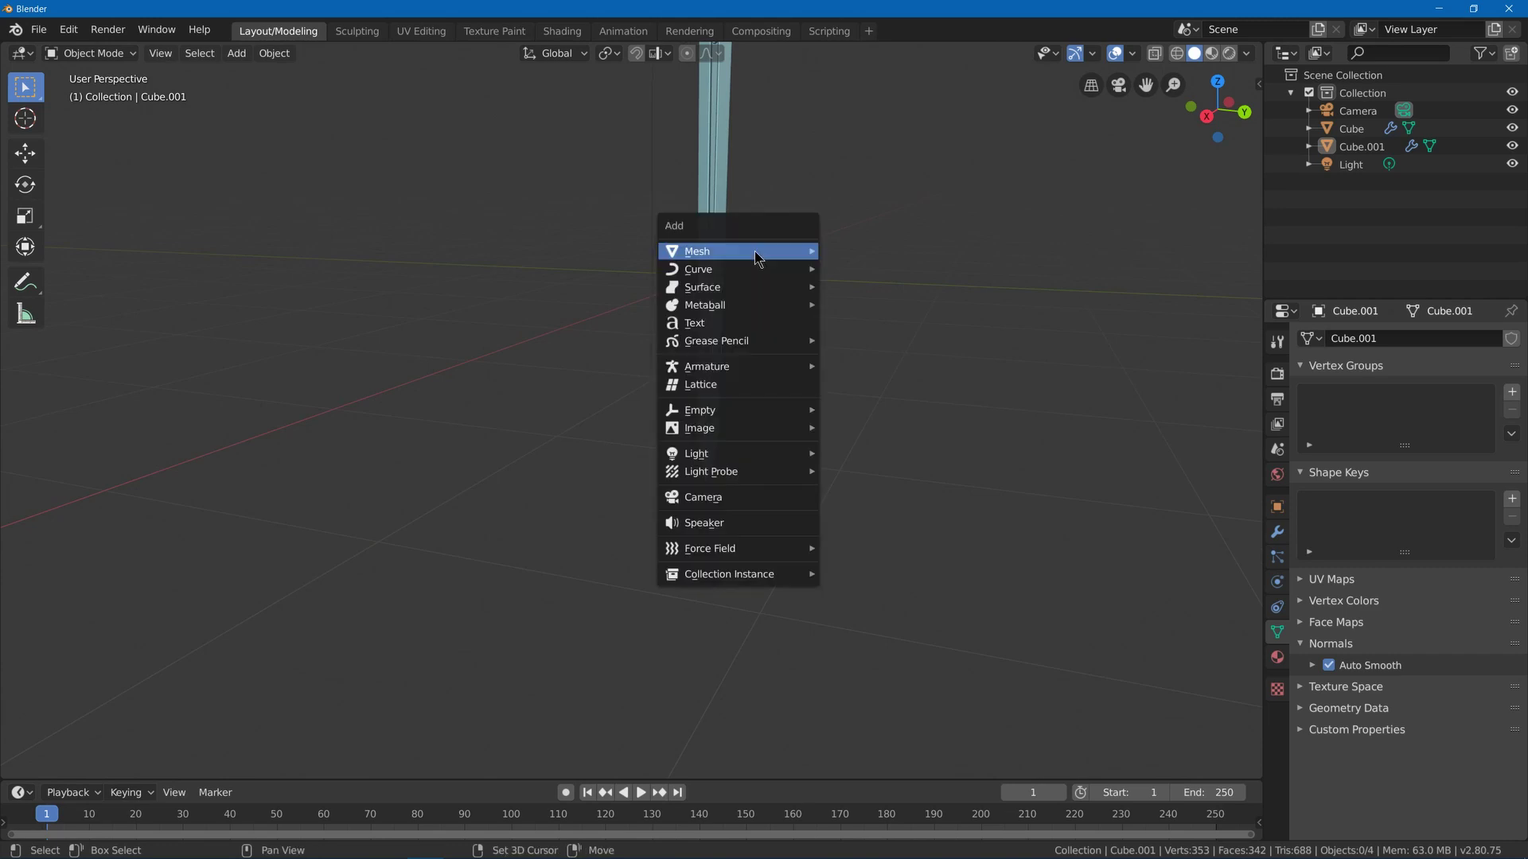
mouse_move(754, 251)
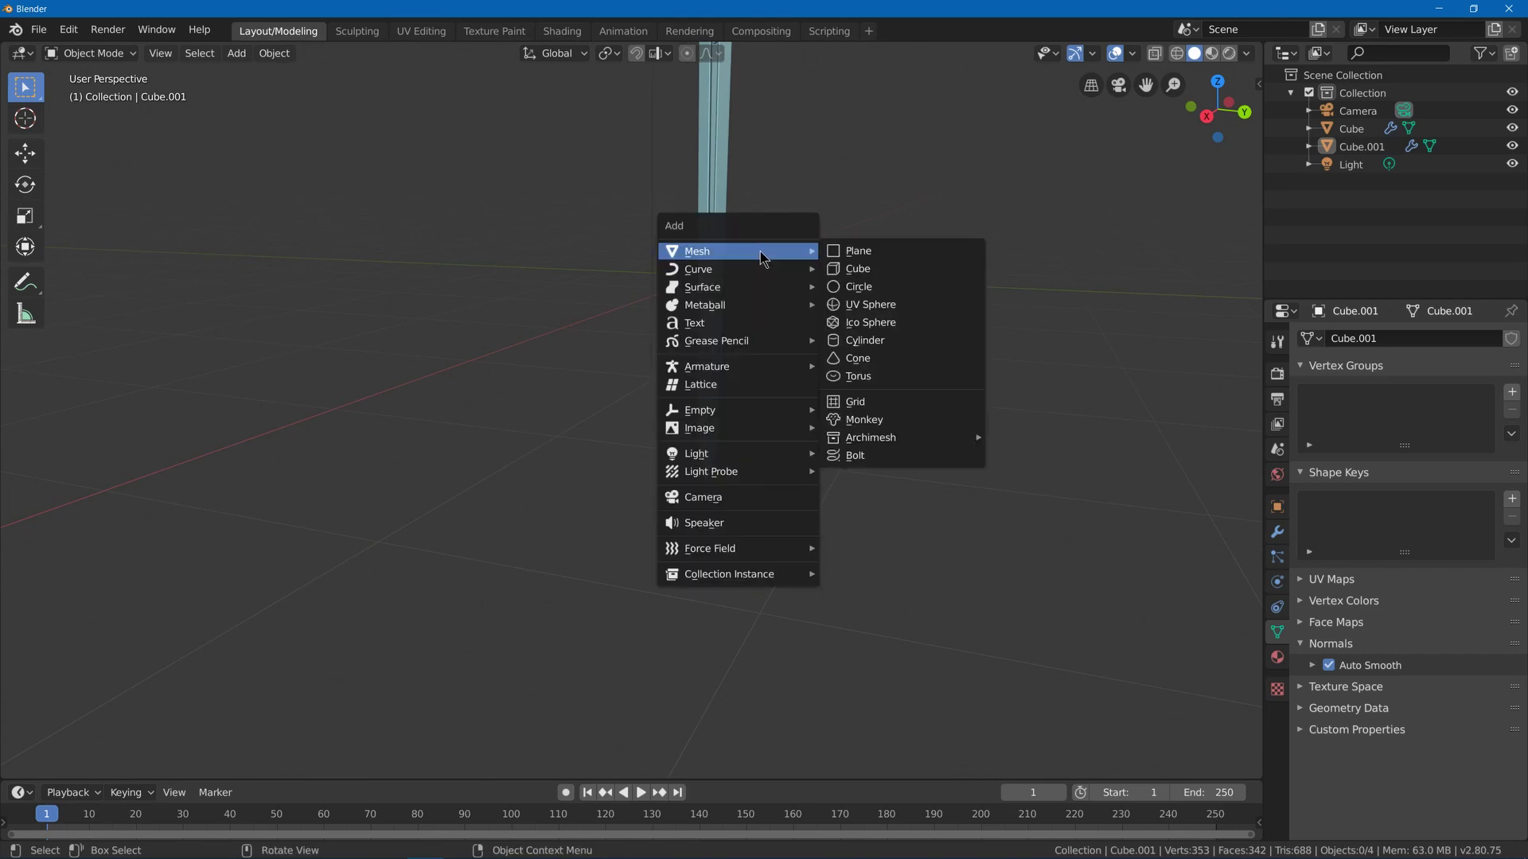
click(881, 271)
- Scale the new cube's mesh to about 0.071 and move it about 2.29 m up along Z, above the crossguard
middle_drag(778, 228, 884, 261)
key(Tab)
key(s)
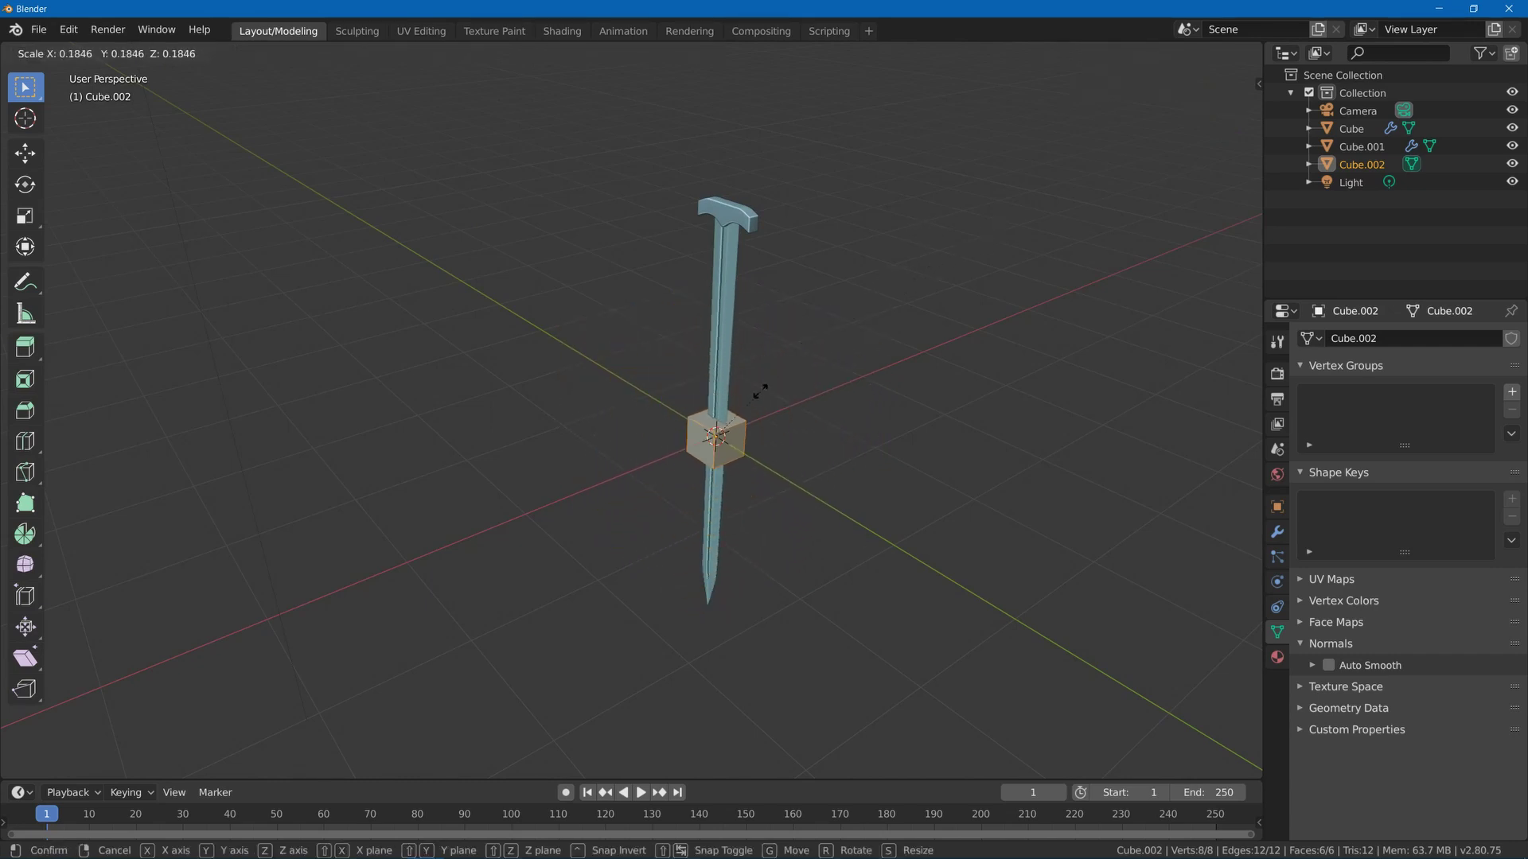
click(731, 416)
middle_drag(731, 416, 806, 401)
key(g)
key(z)
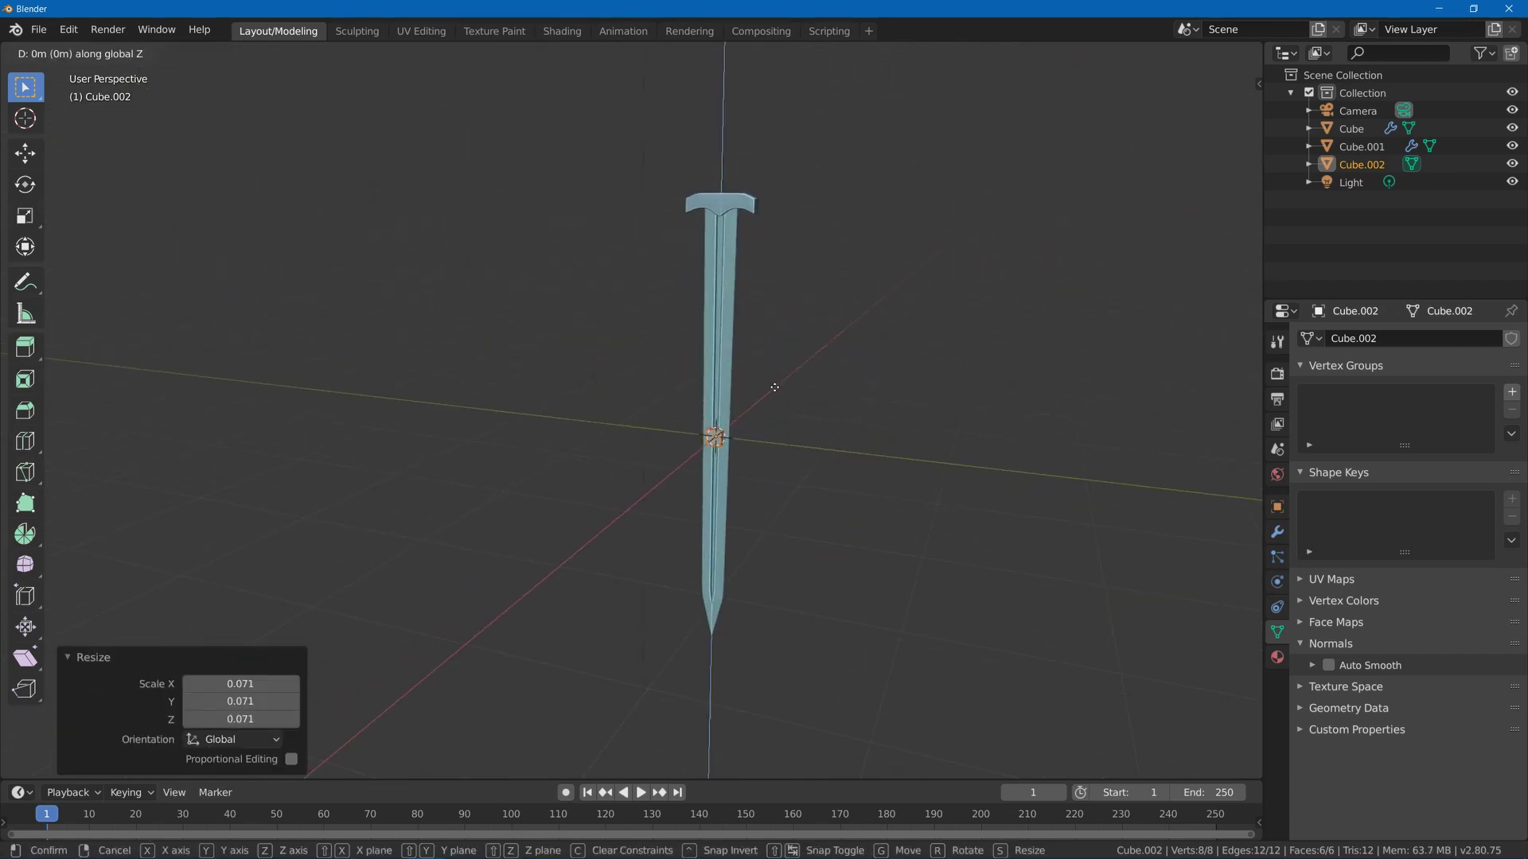
click(773, 127)
- Delete the top and bottom faces of the small grip cube
scroll(720, 253, up, 5)
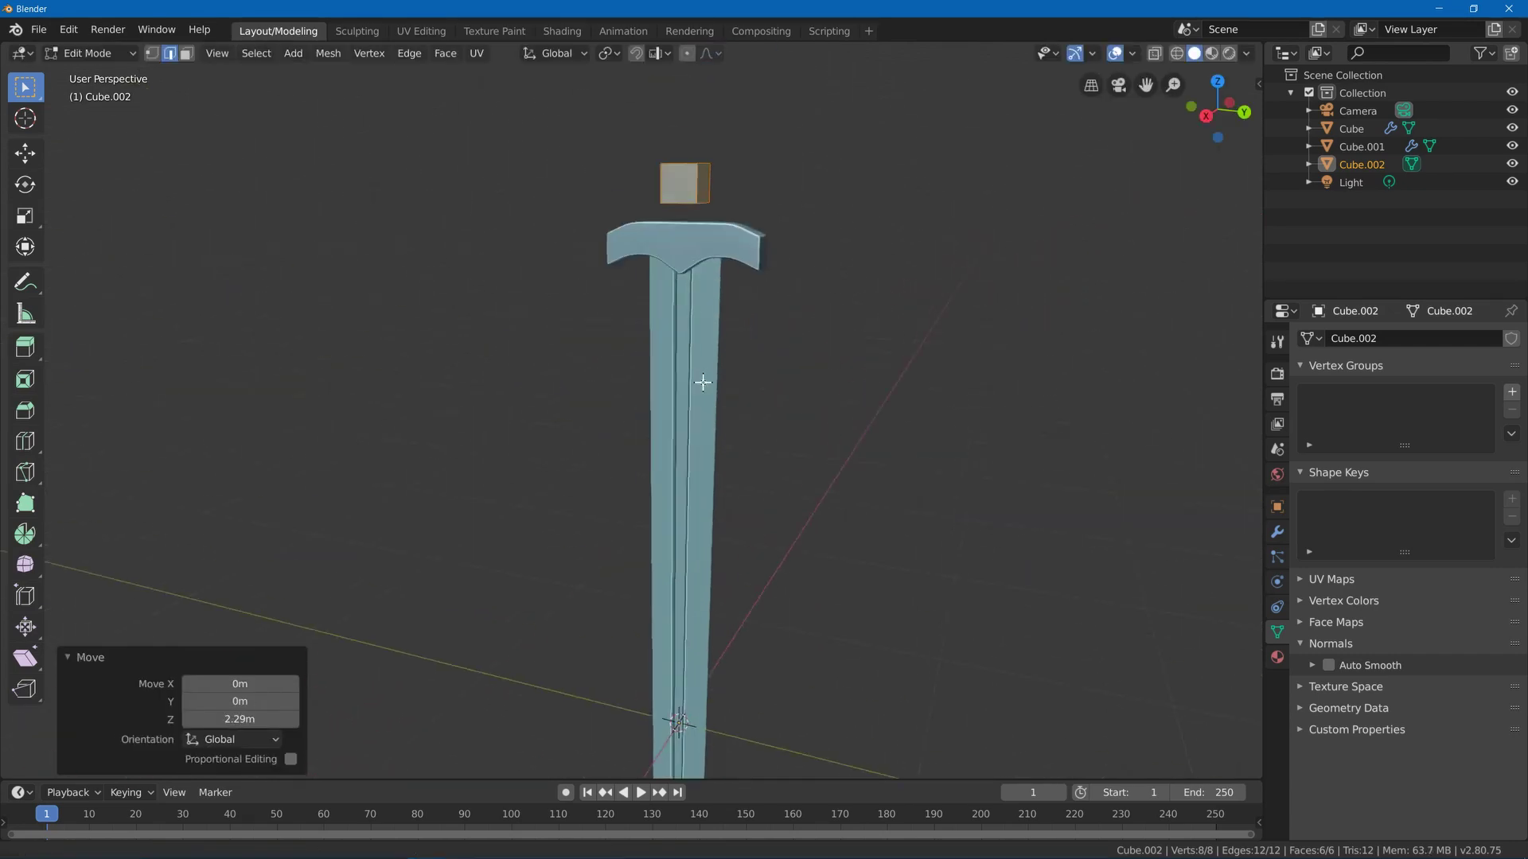
key(3)
click(709, 263)
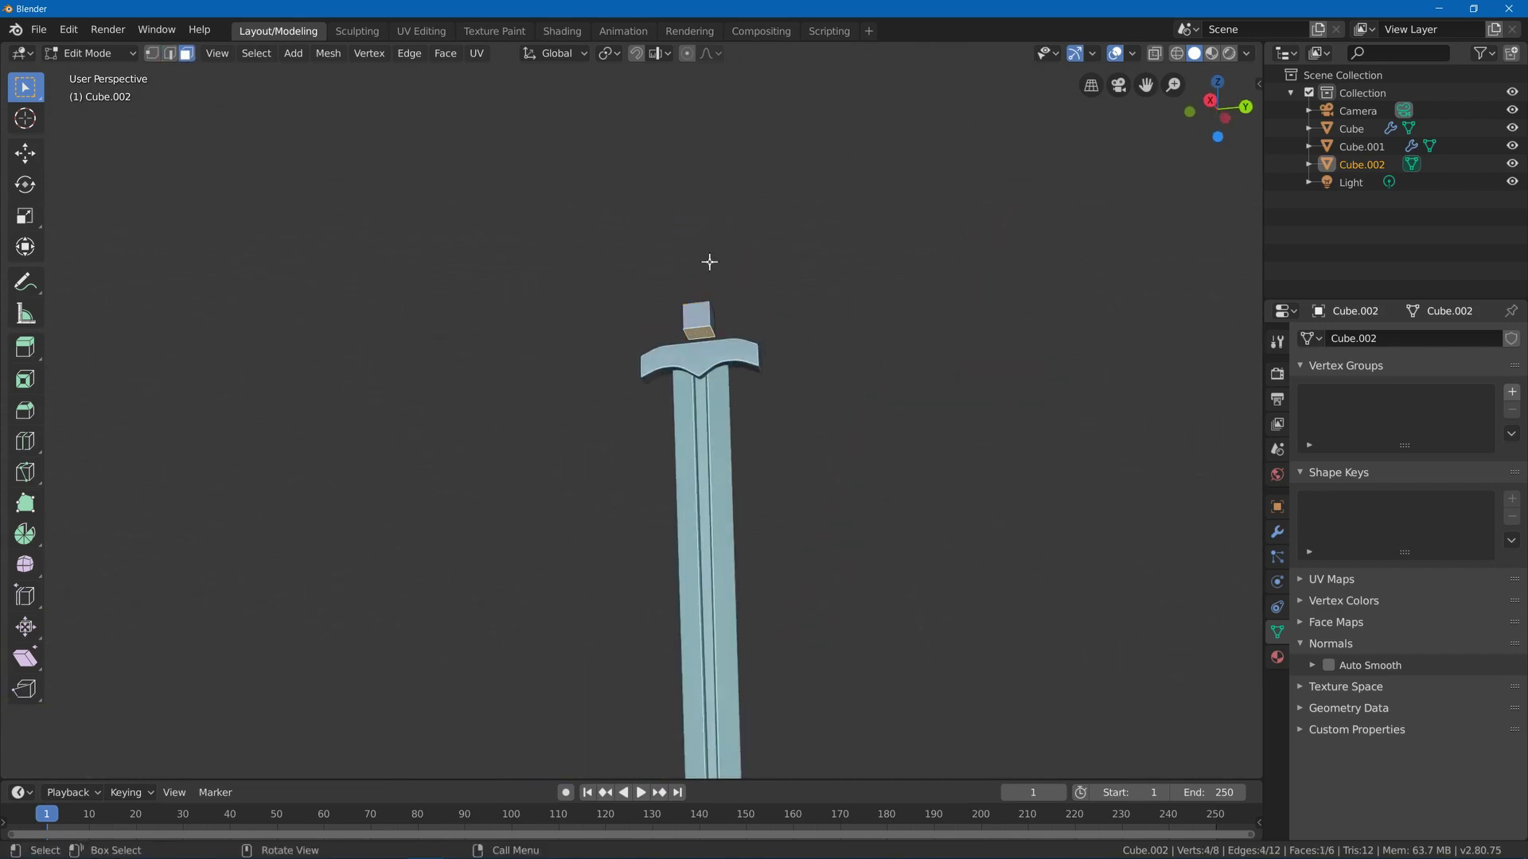
middle_drag(709, 263, 699, 336)
key(x)
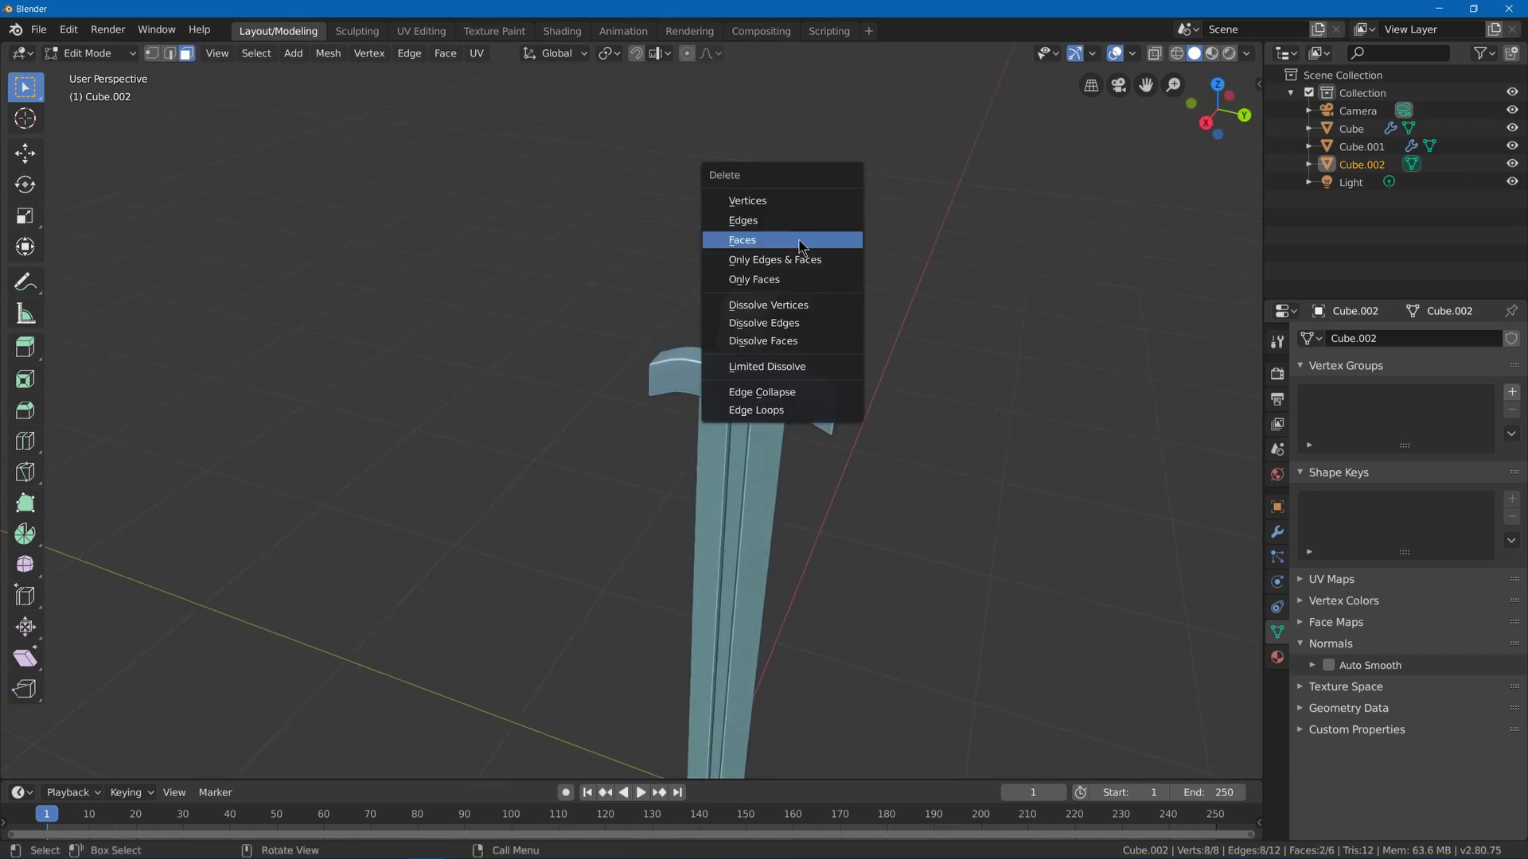
click(800, 240)
middle_drag(860, 331, 889, 323)
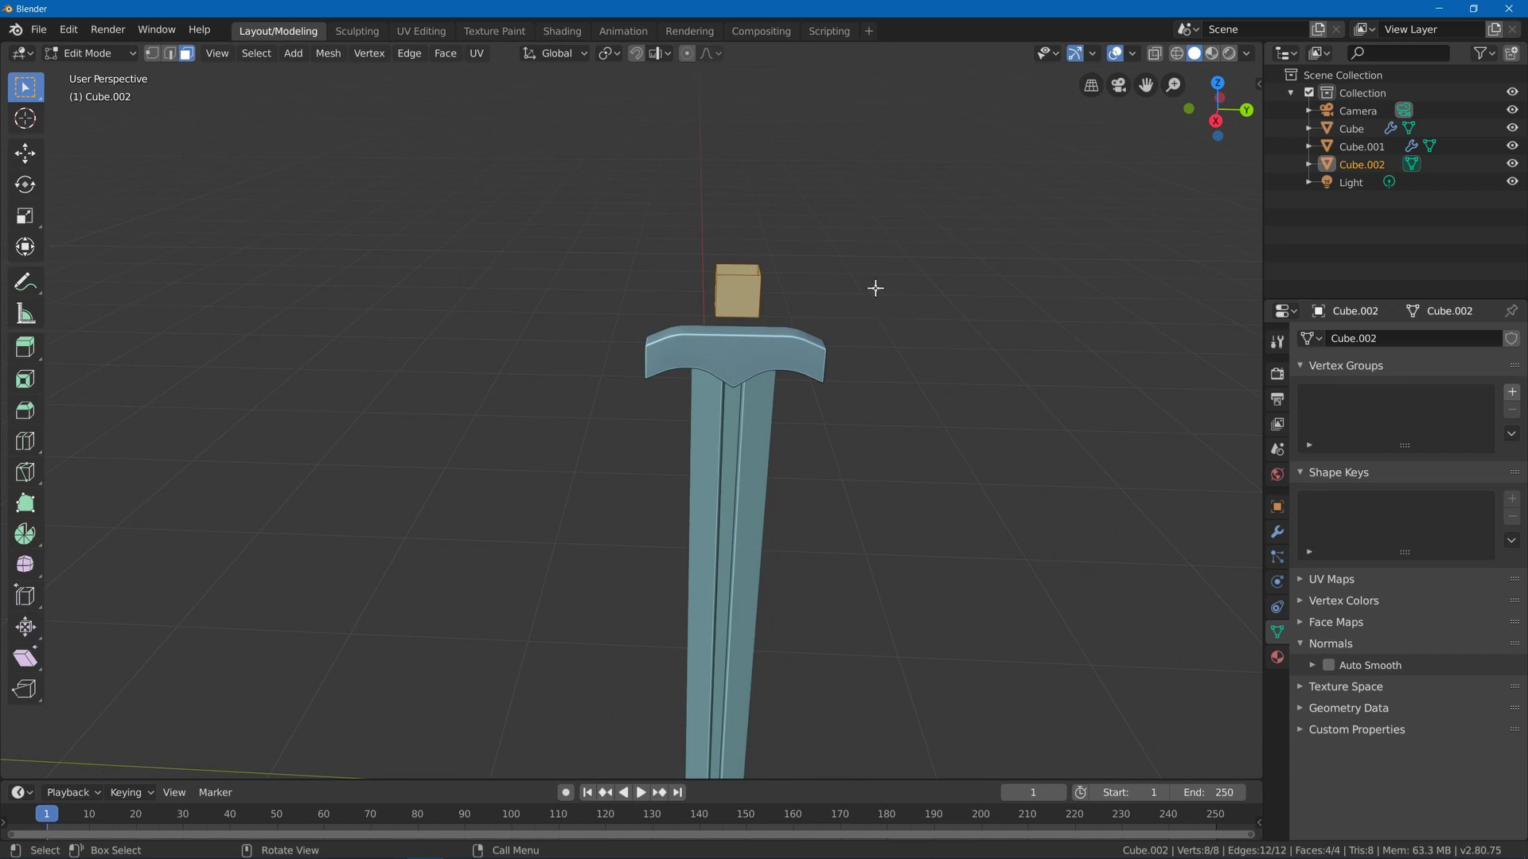
- Stretch the grip to about 6.23 times its height along Z and raise it about 0.294 m to sit on the crossguard
key(s)
key(z)
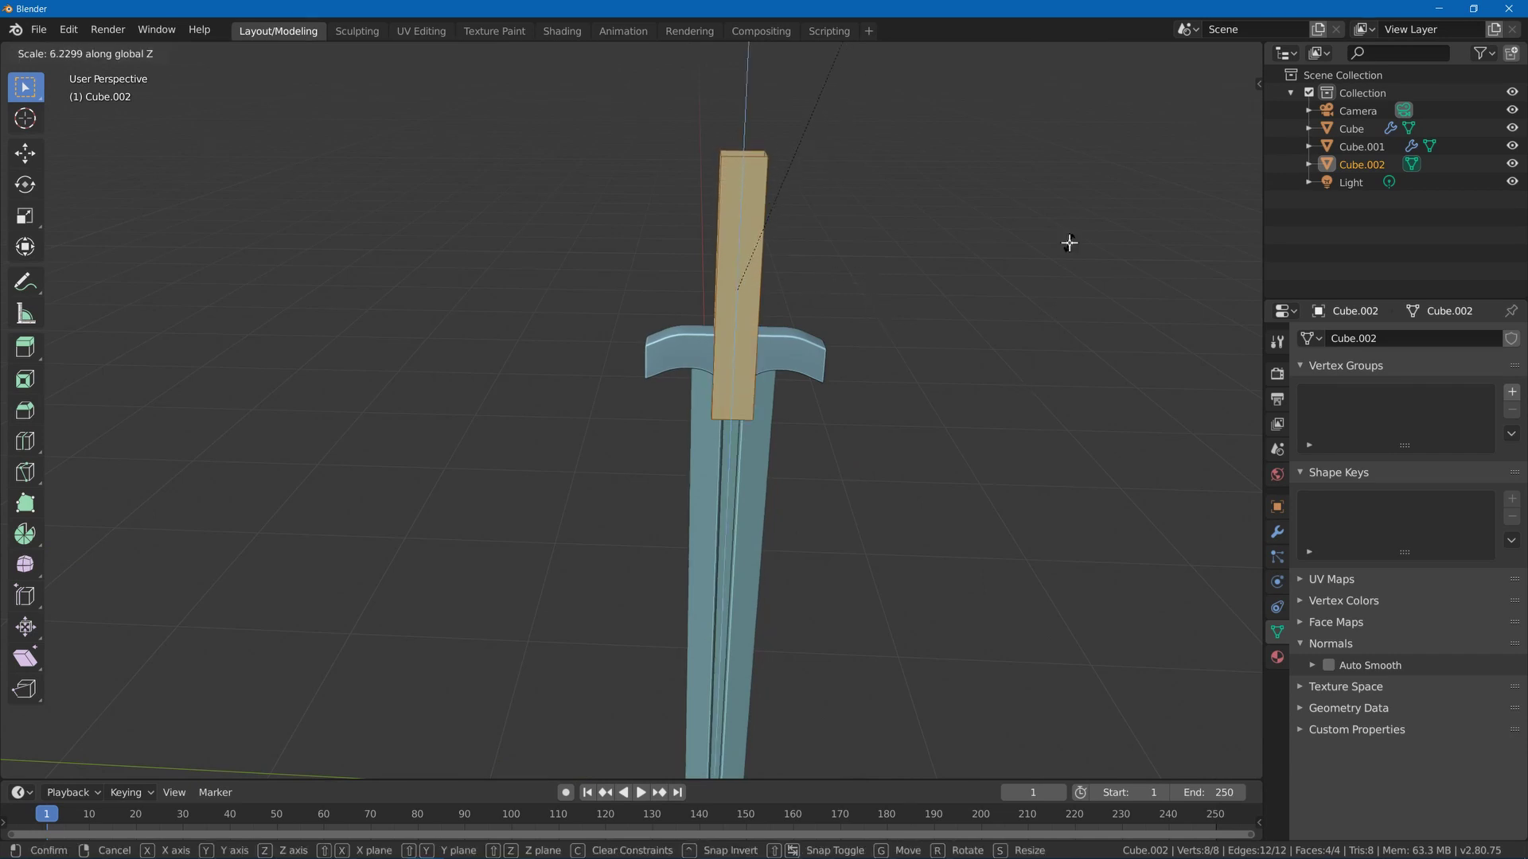
click(1069, 243)
scroll(798, 389, down, 3)
scroll(796, 398, up, 8)
key(g)
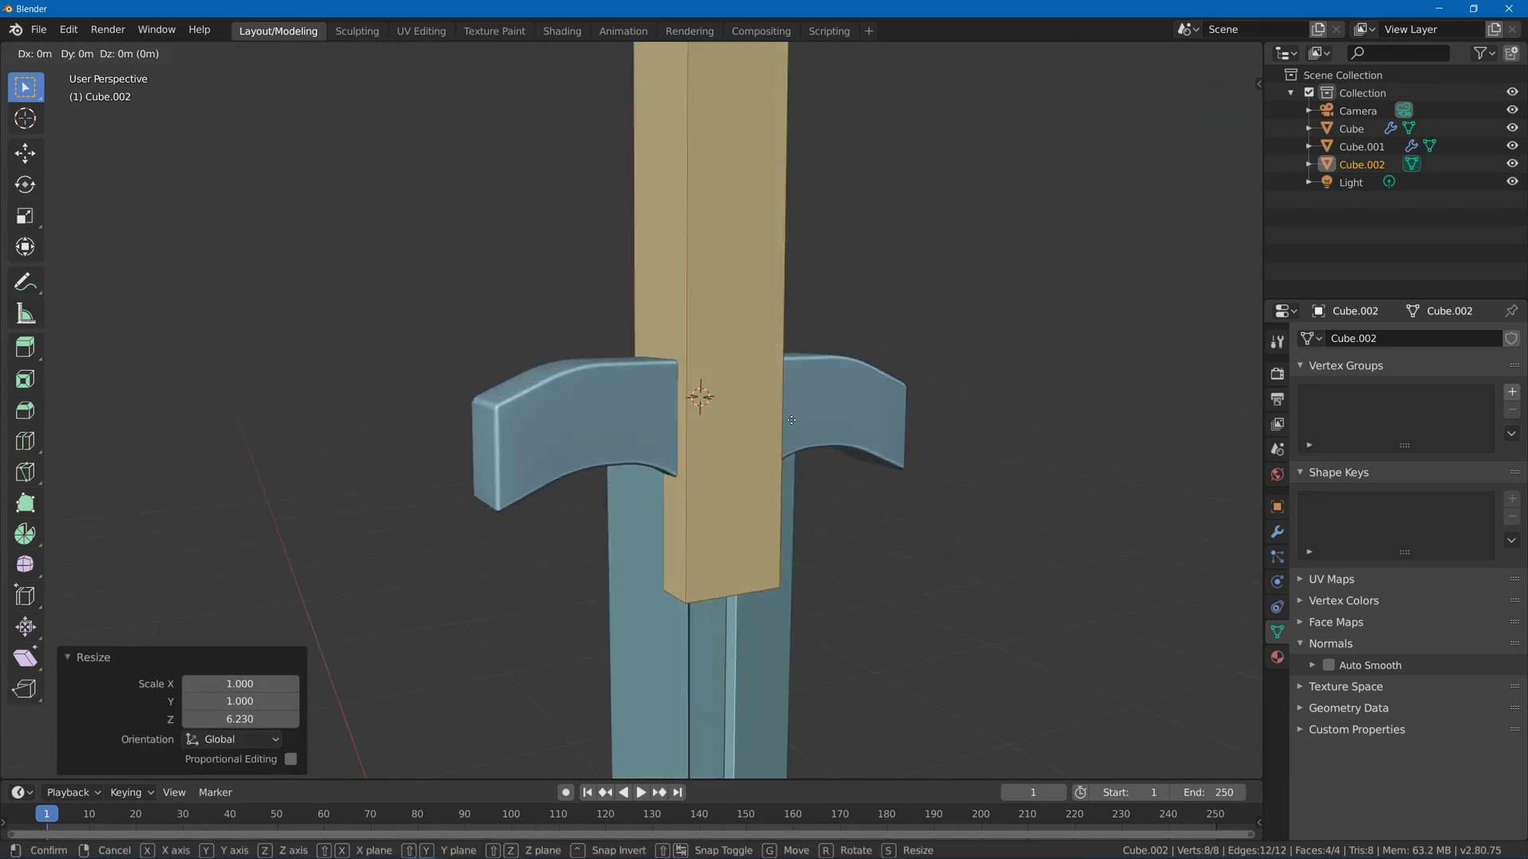
key(z)
click(742, 364)
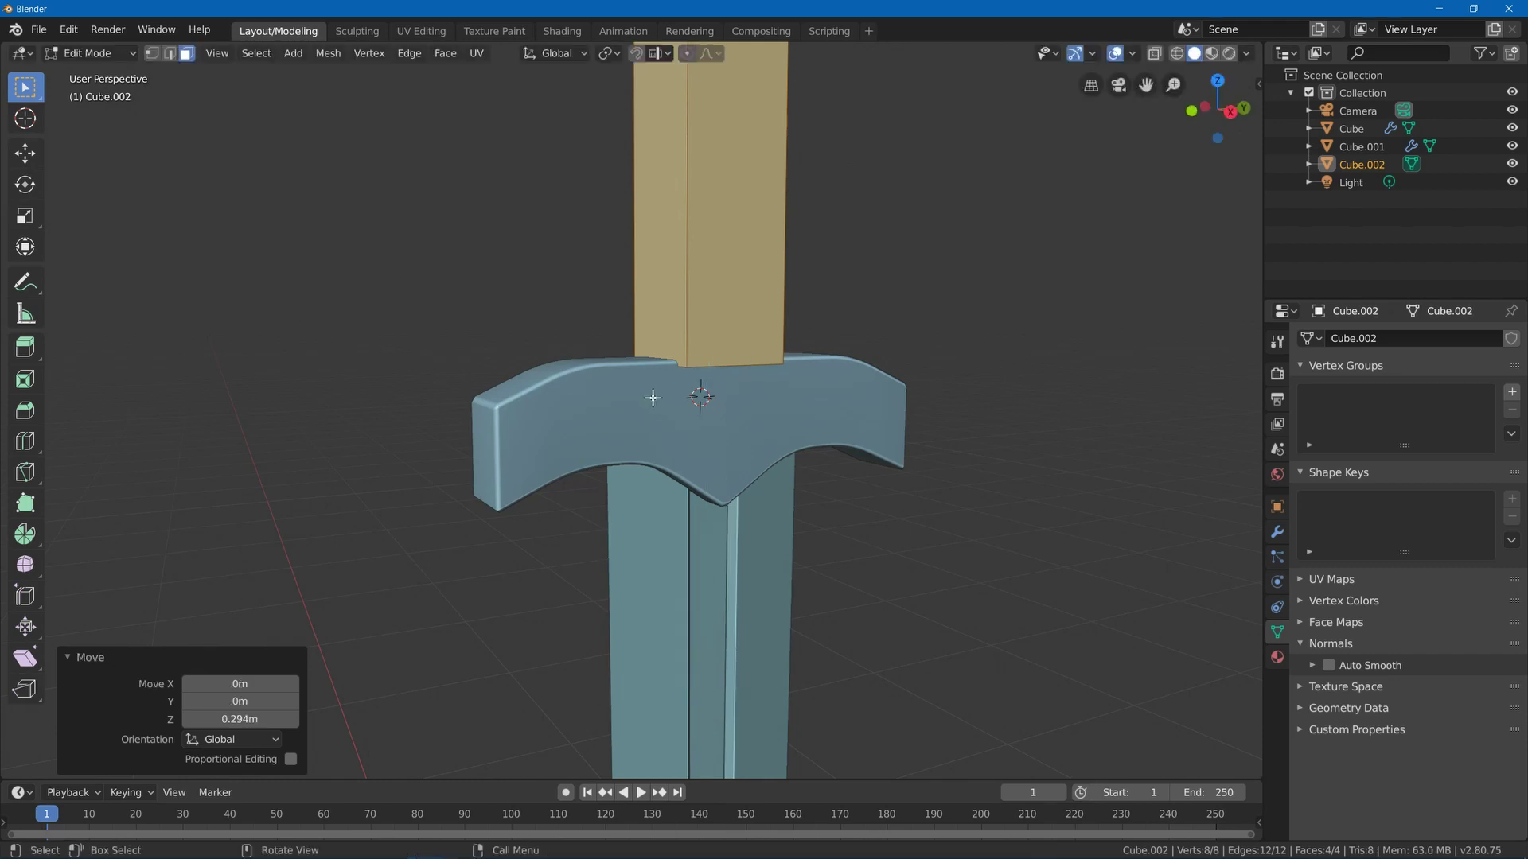
- Narrow the grip to 0.5 of its thickness along X and about 0.68 of its width along Y
middle_drag(731, 361, 708, 326)
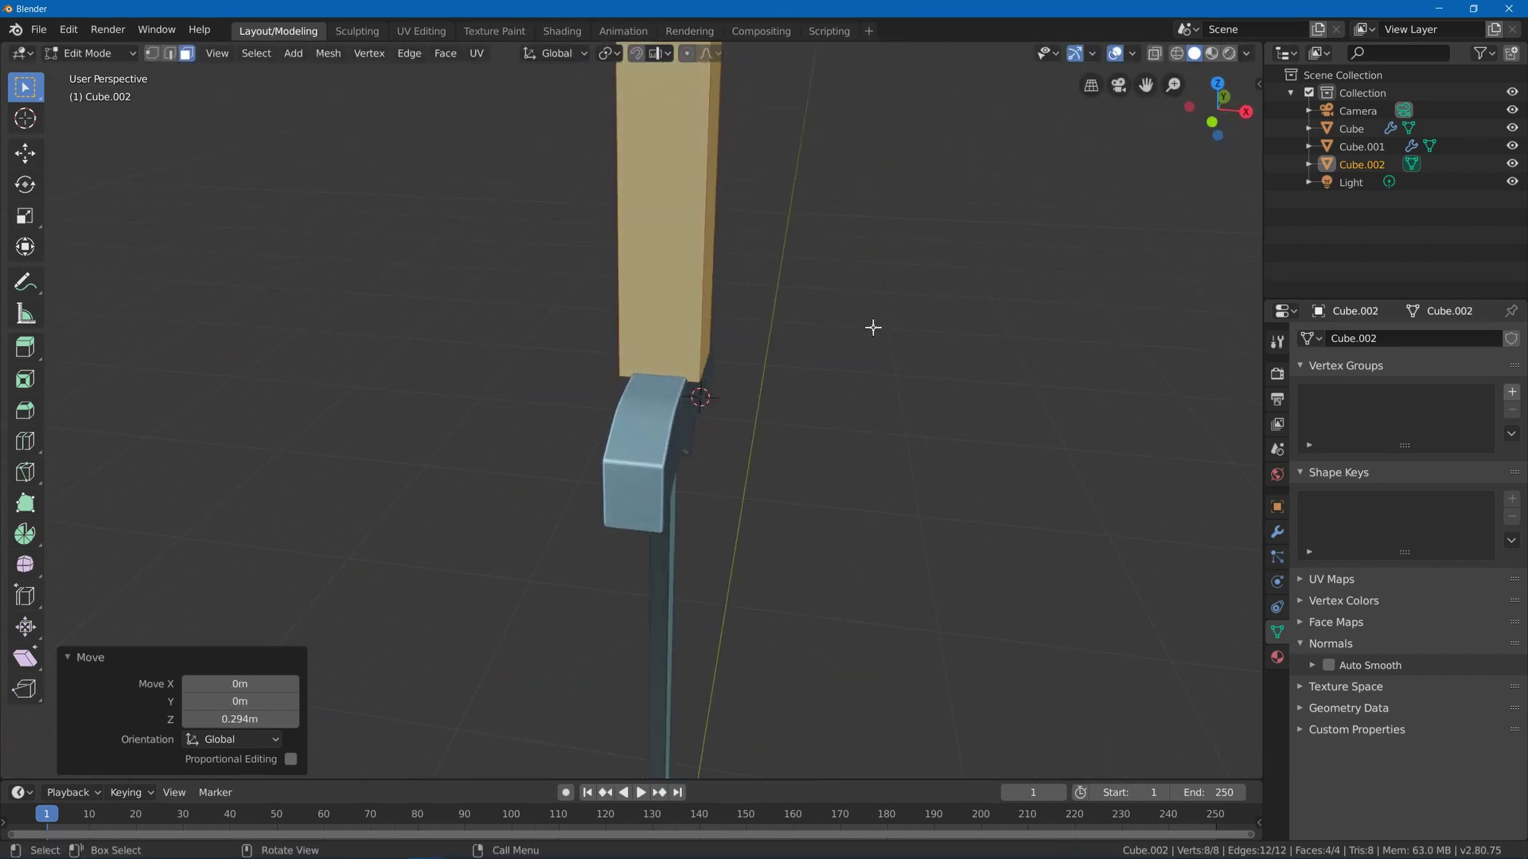
key(s)
key(x)
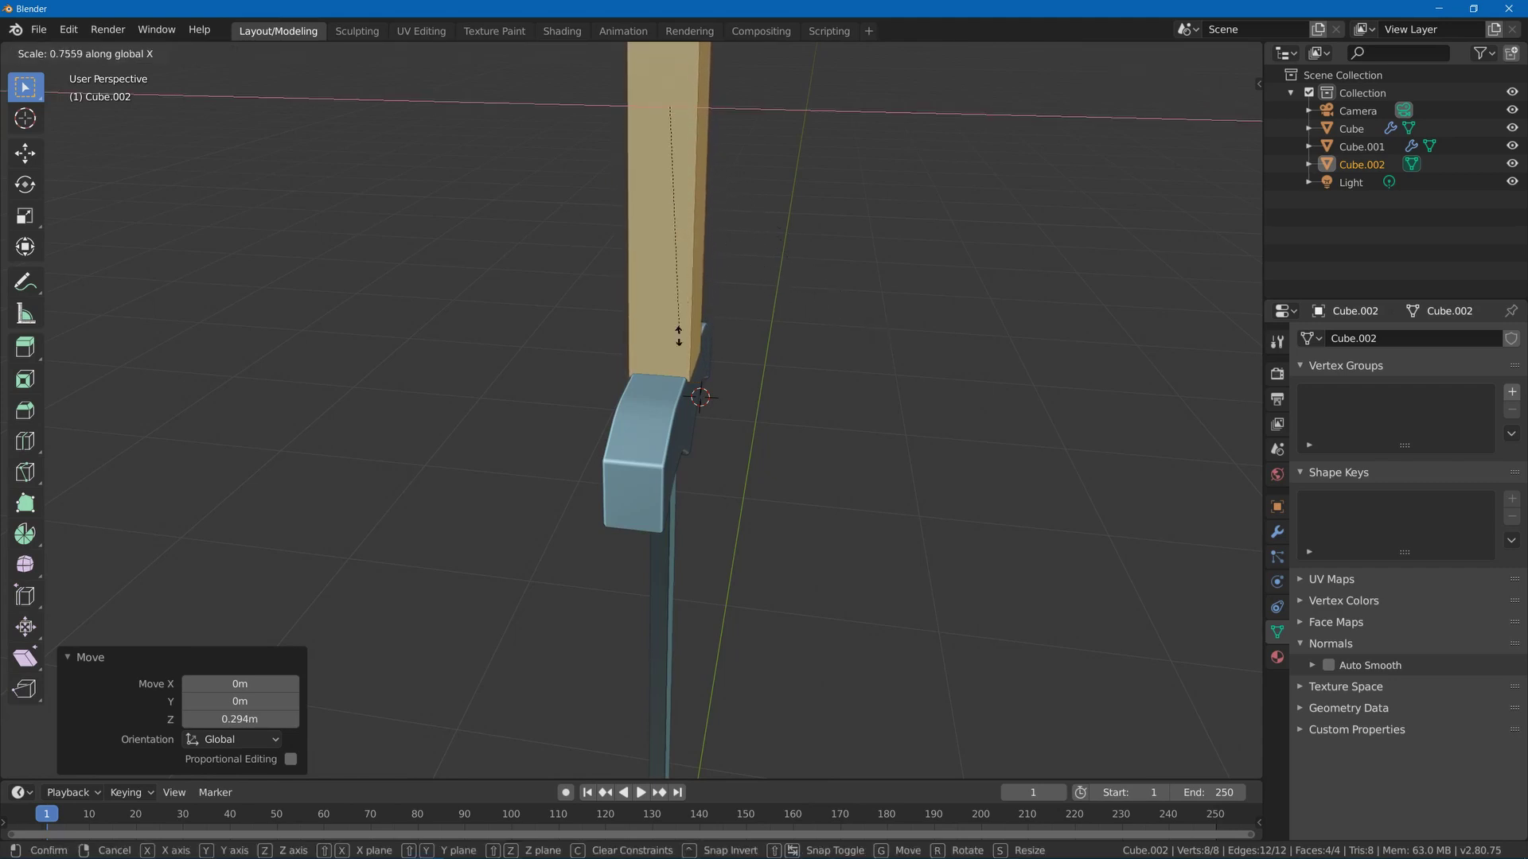
click(689, 262)
middle_drag(703, 256, 654, 272)
key(s)
key(y)
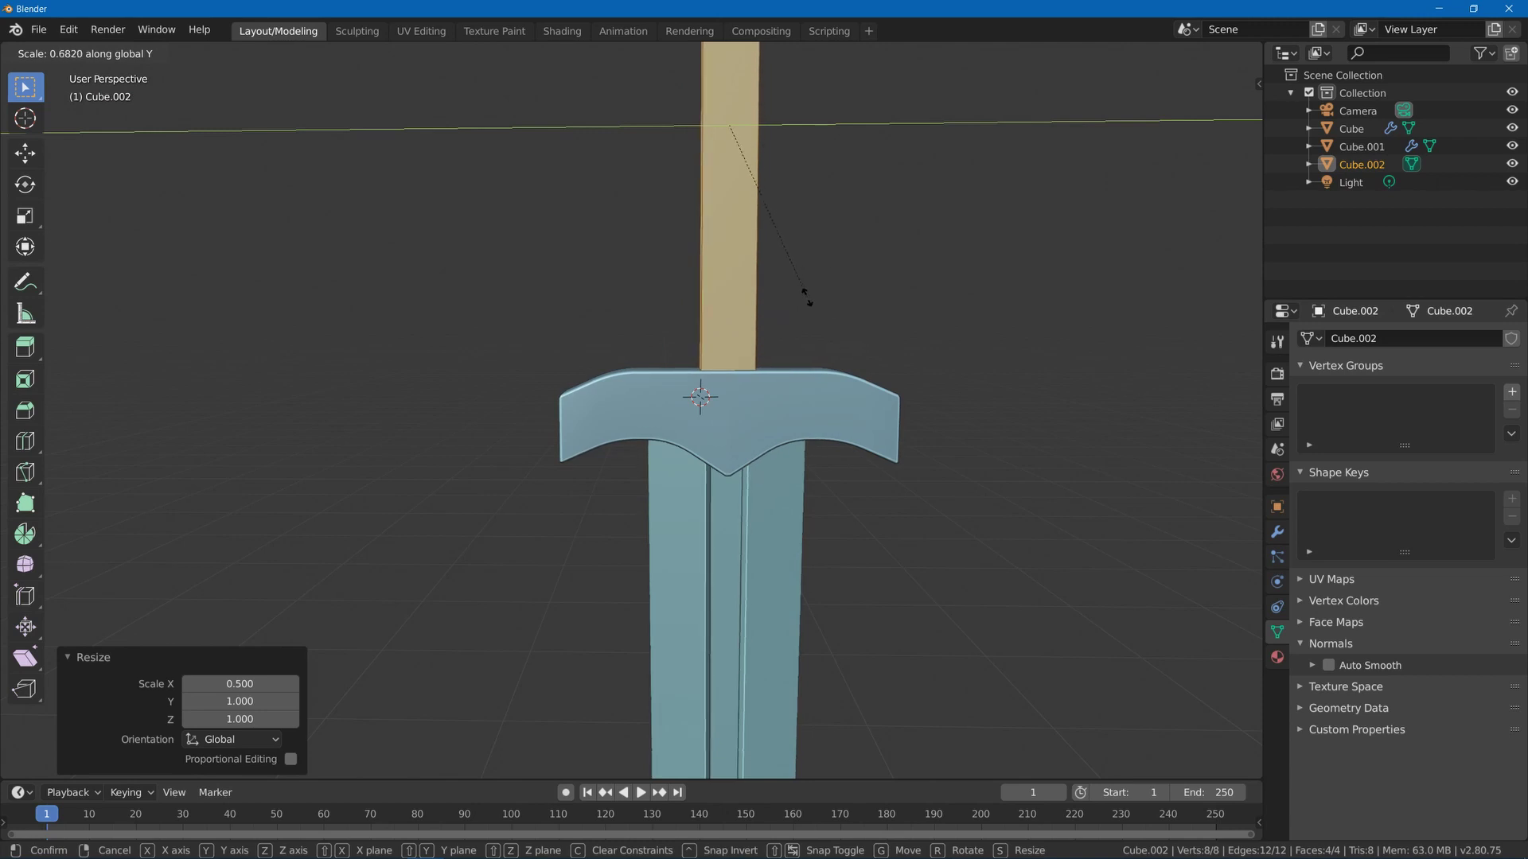
click(818, 302)
- Cut a vertical centre edge into each of the grip's two opposite side faces with loop cuts
middle_drag(818, 302, 812, 351)
key(ctrl+r)
click(676, 370)
right_click(676, 370)
key(ctrl+r)
click(776, 380)
- Select the grip's two outer side centre edges and scale them apart by 1.535 along Y
click(736, 322)
shift+click(681, 323)
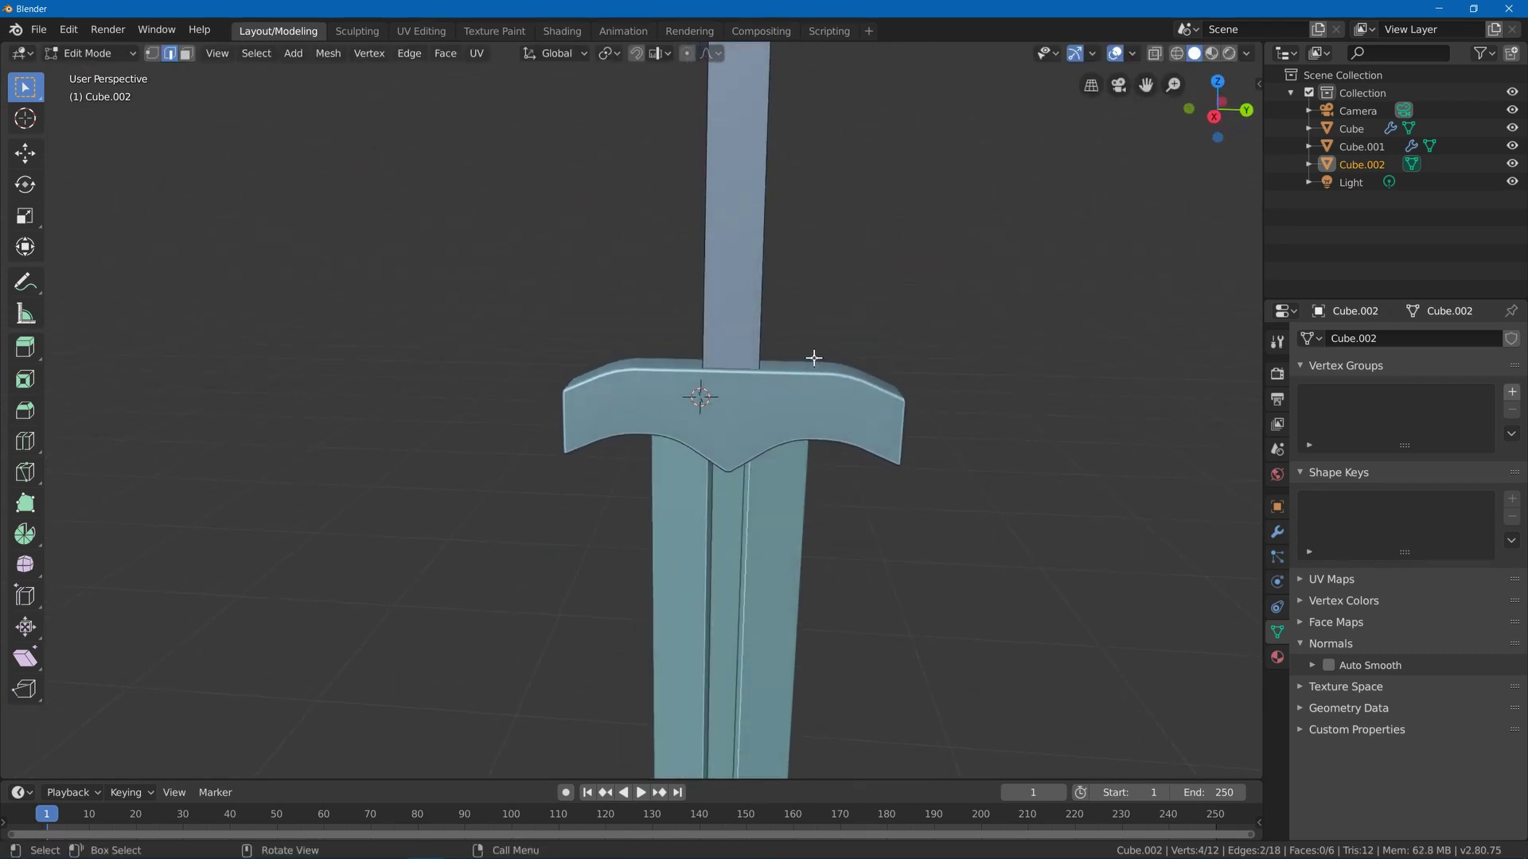
key(s)
key(y)
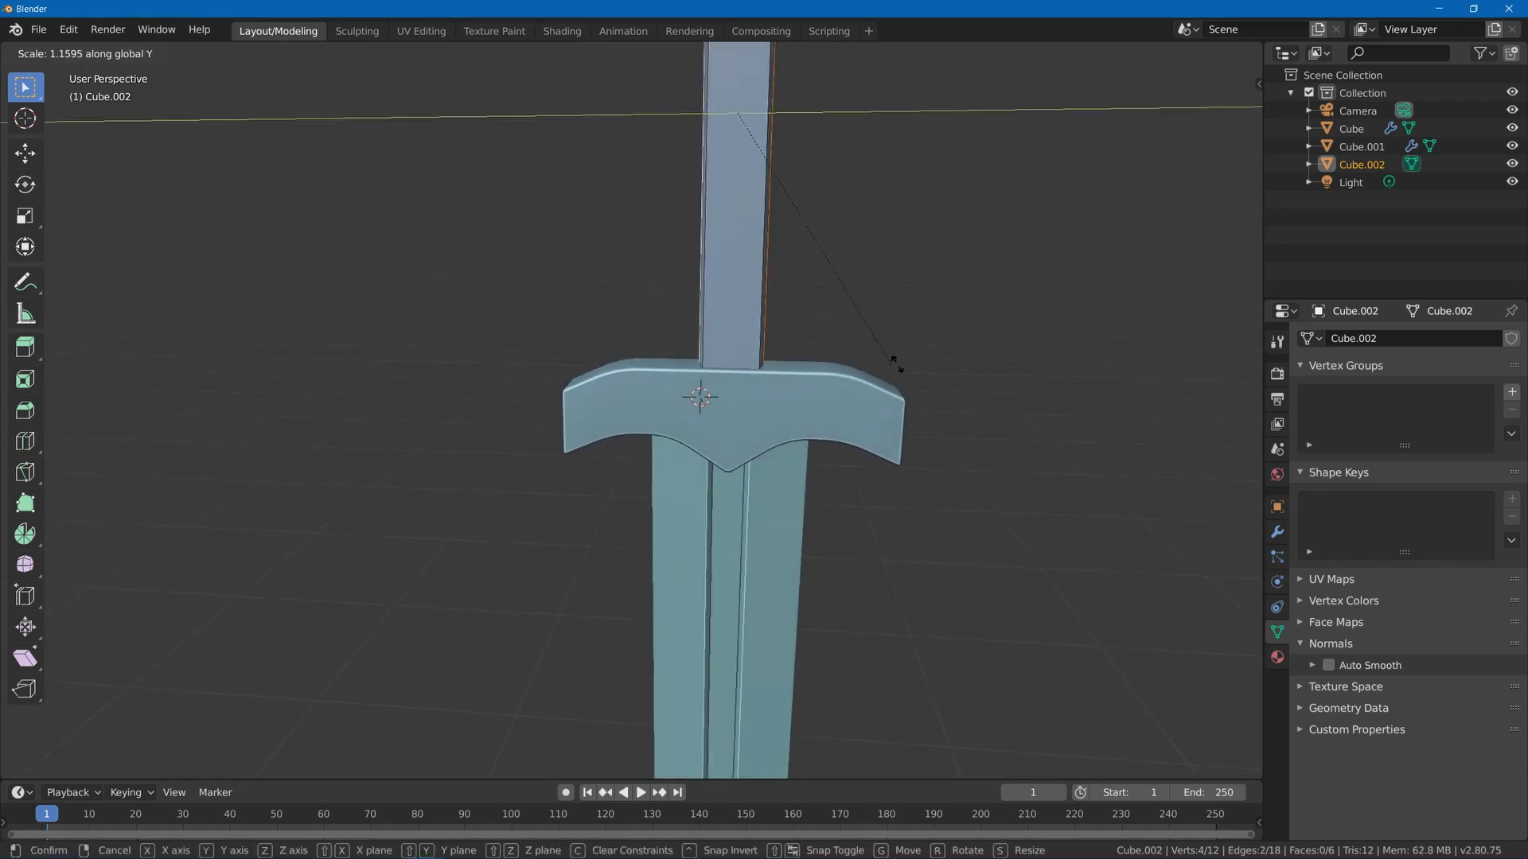
click(1019, 388)
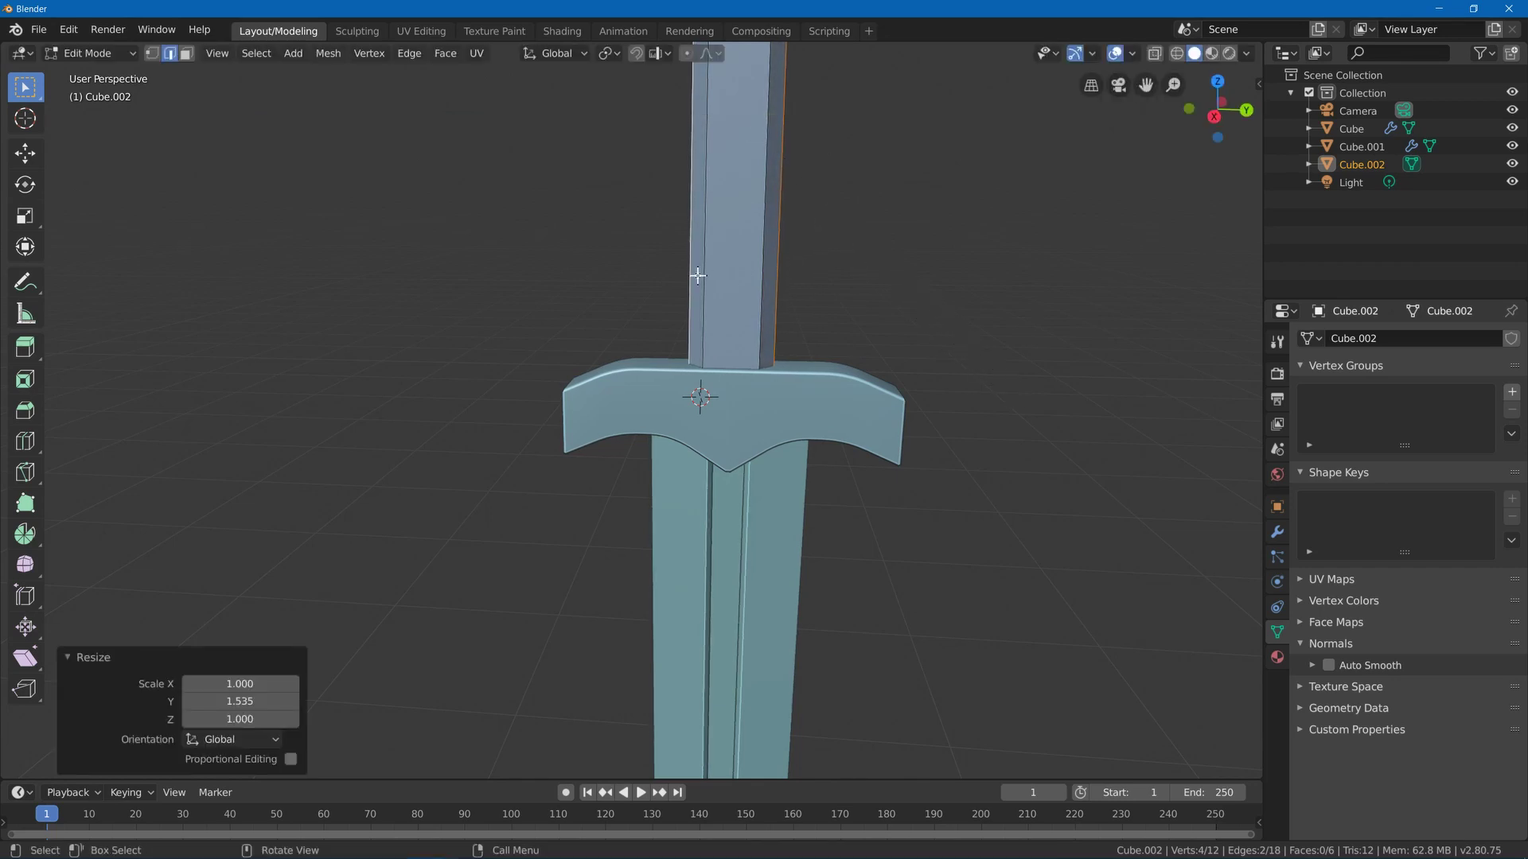
- Add a horizontal loop cut halfway up the grip, centred with no slide
middle_drag(700, 275, 641, 148)
middle_drag(731, 404, 628, 307)
key(ctrl+r)
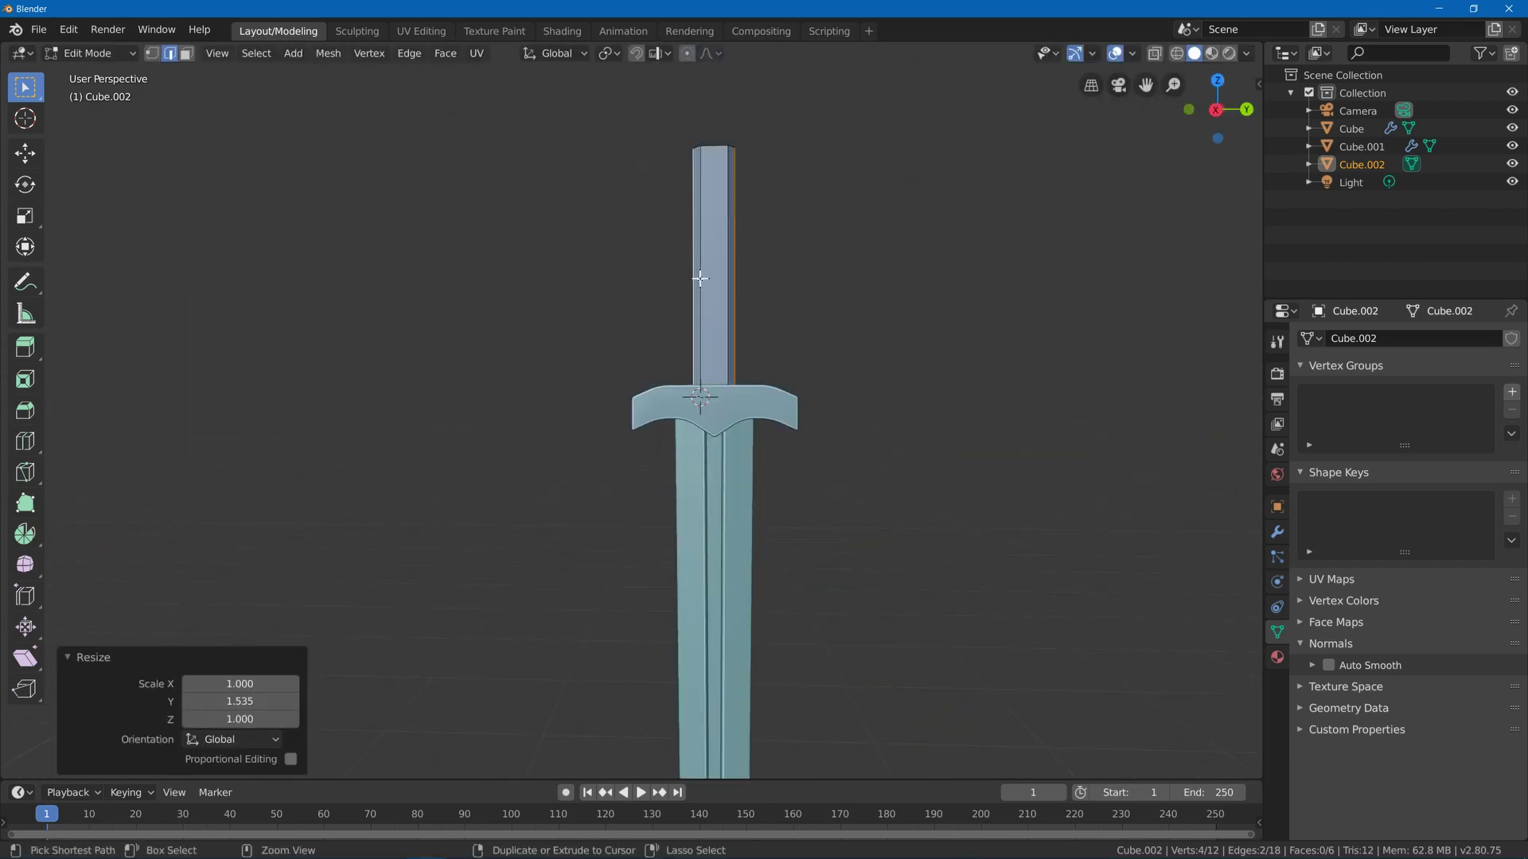
click(714, 273)
right_click(714, 274)
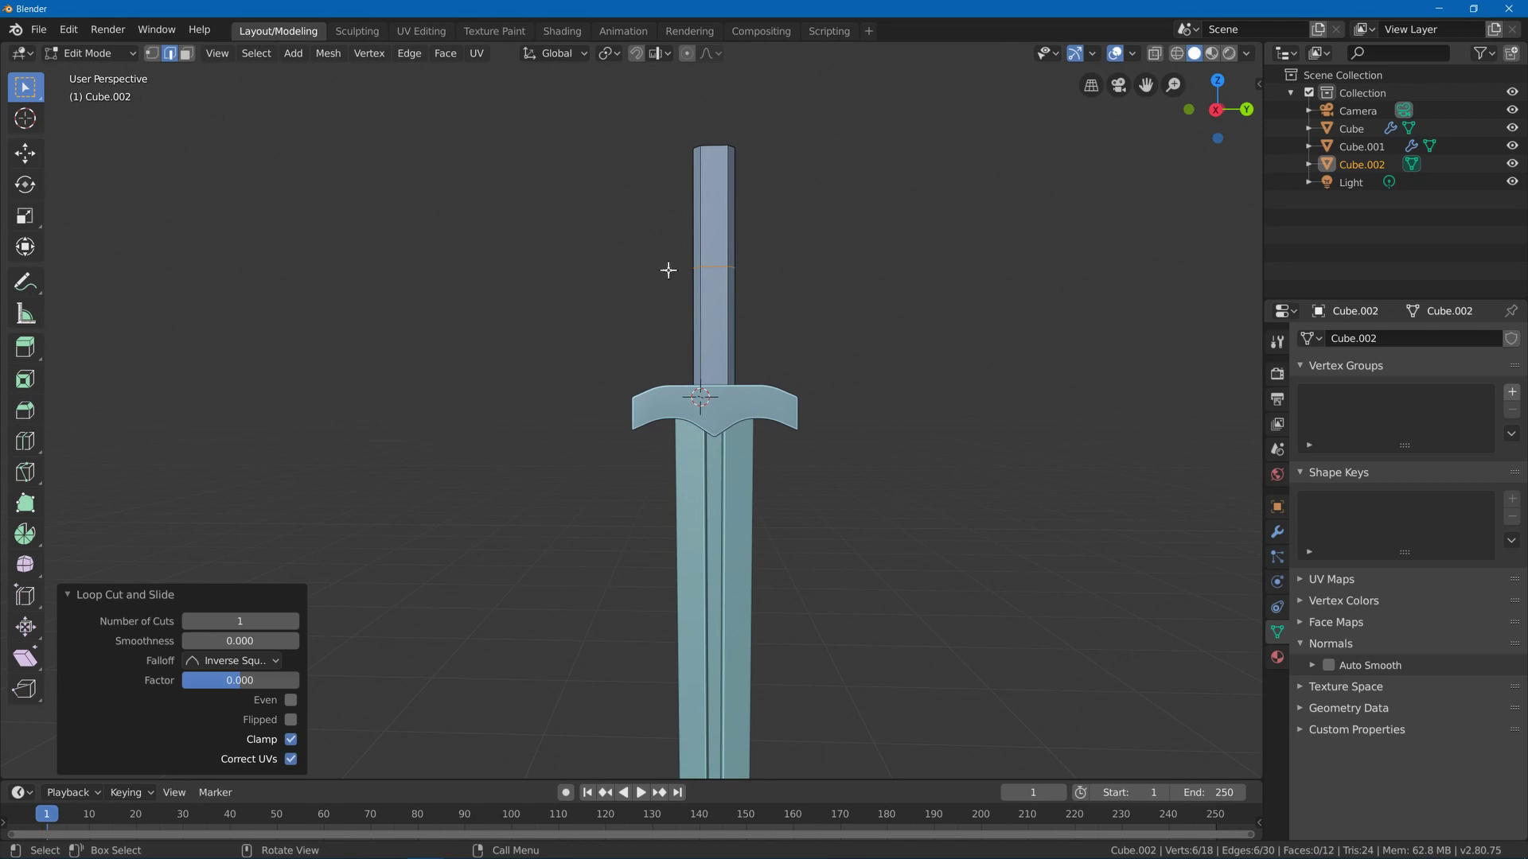
- Bevel the grip's middle edge loop to a width of about 0.0531 m with 4 segments
scroll(669, 271, down, 4)
shift+middle_drag(695, 395, 661, 450)
scroll(662, 450, up, 9)
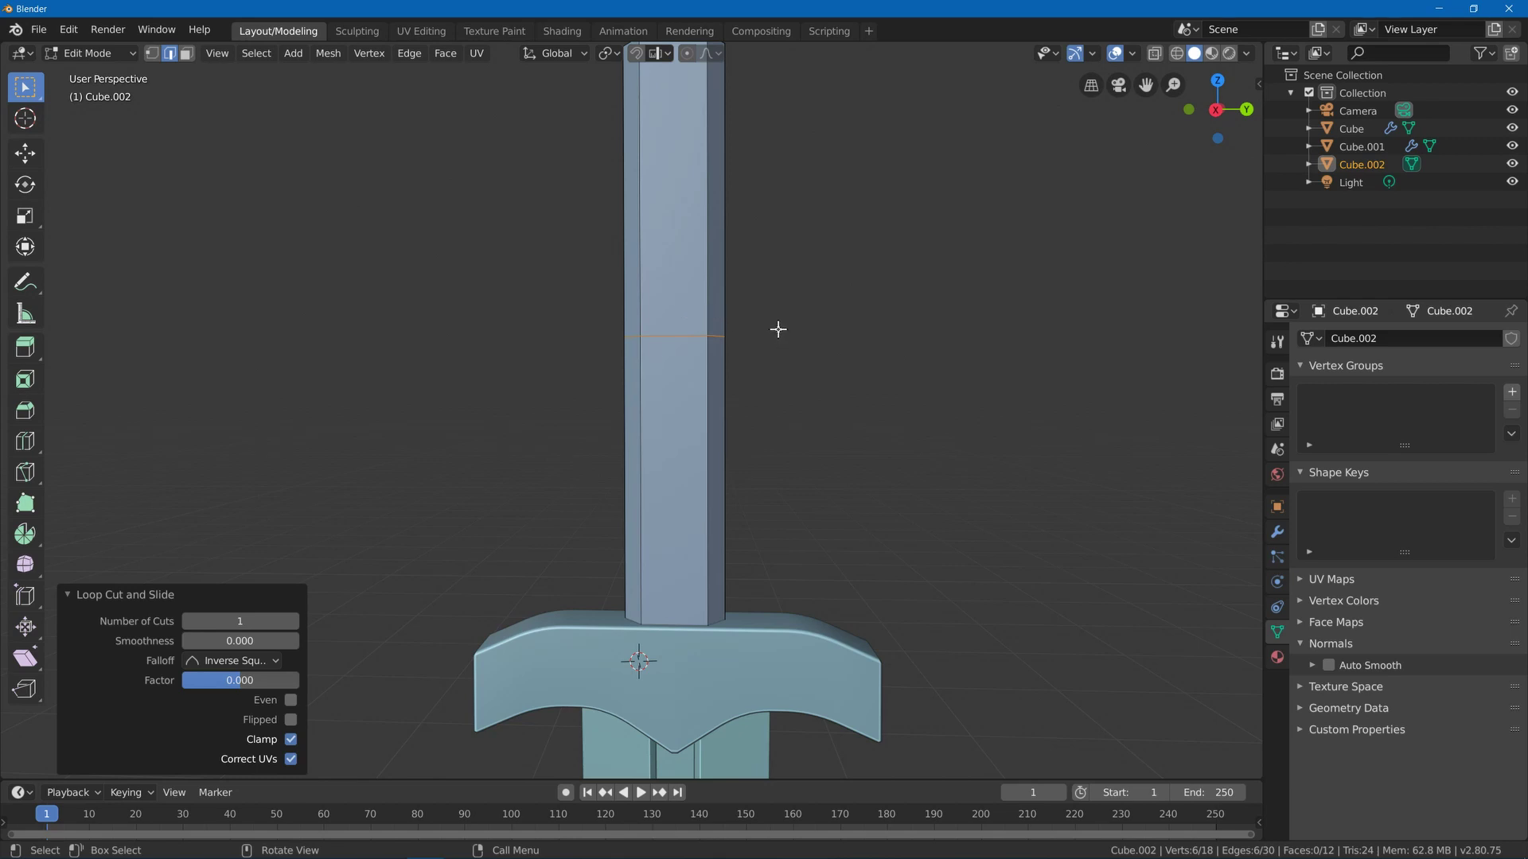
key(ctrl+b)
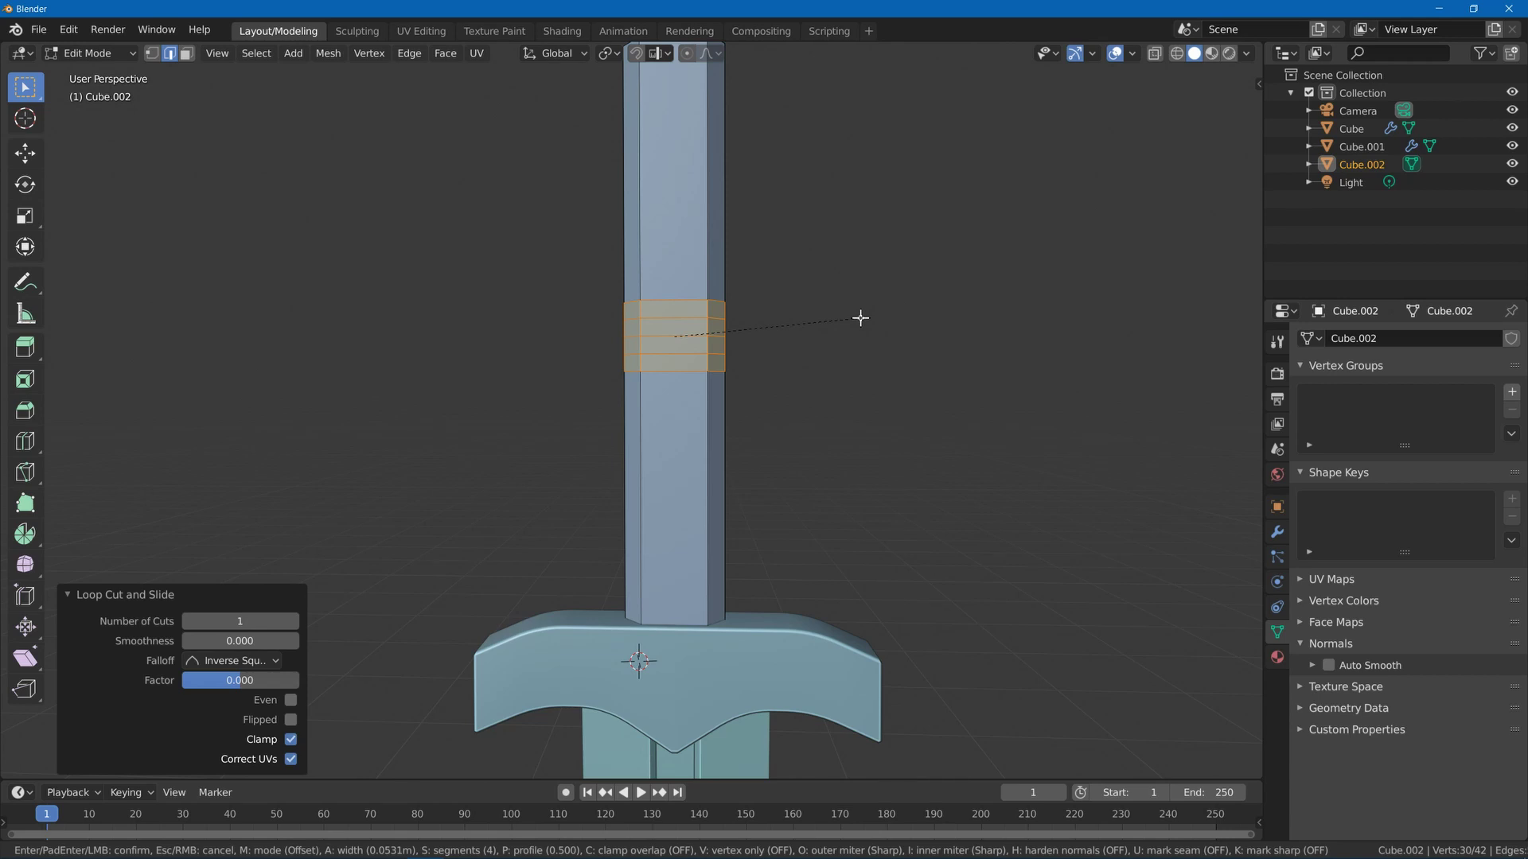
click(860, 318)
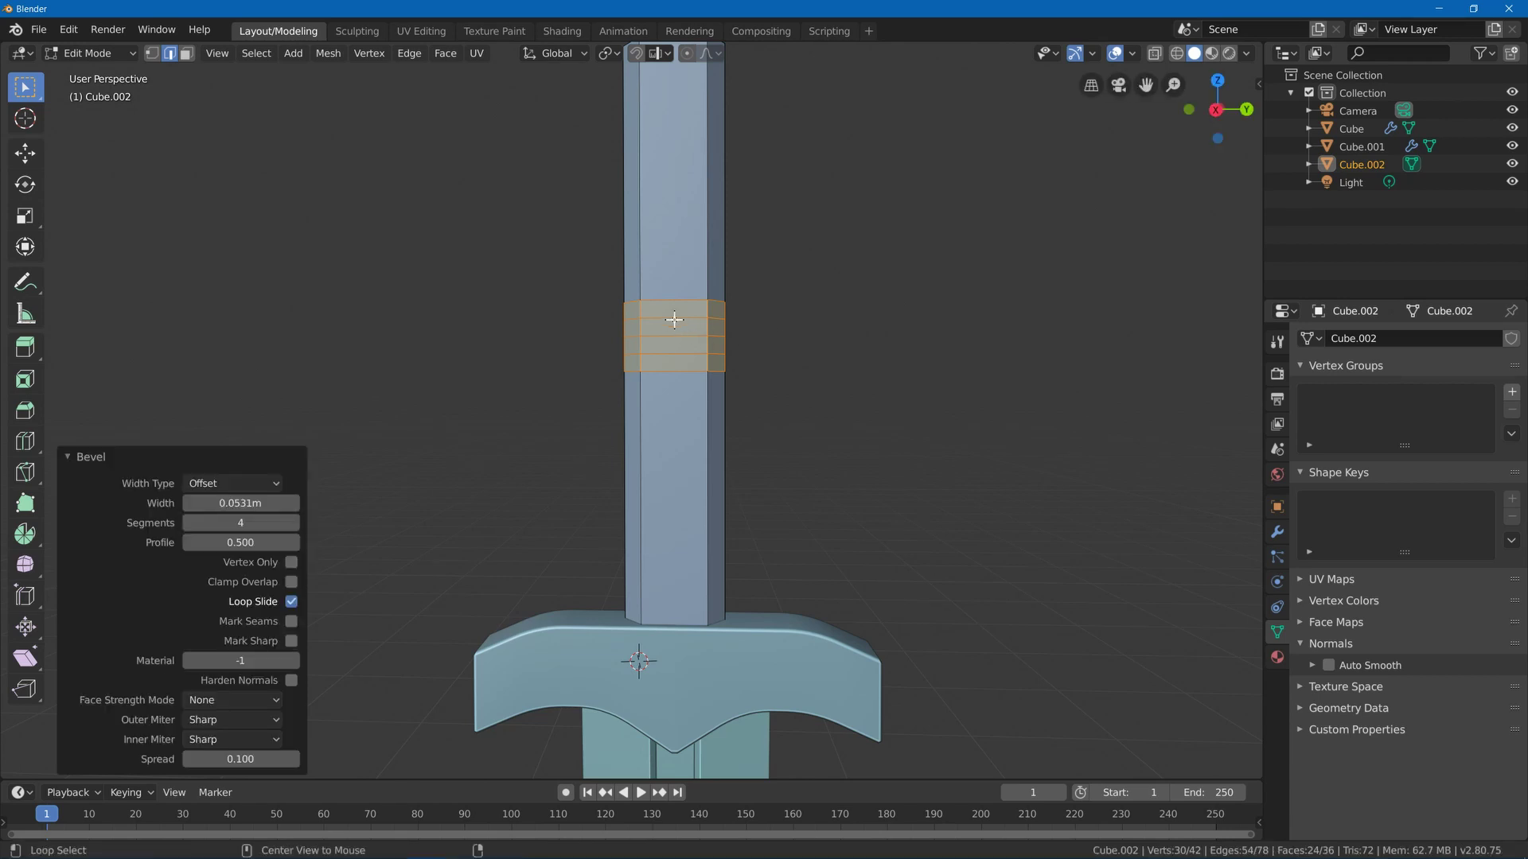
- Scale the second and fourth edge loops of the grip's middle band by 1.14 to form two raised rings
alt+click(674, 319)
alt+shift+click(674, 354)
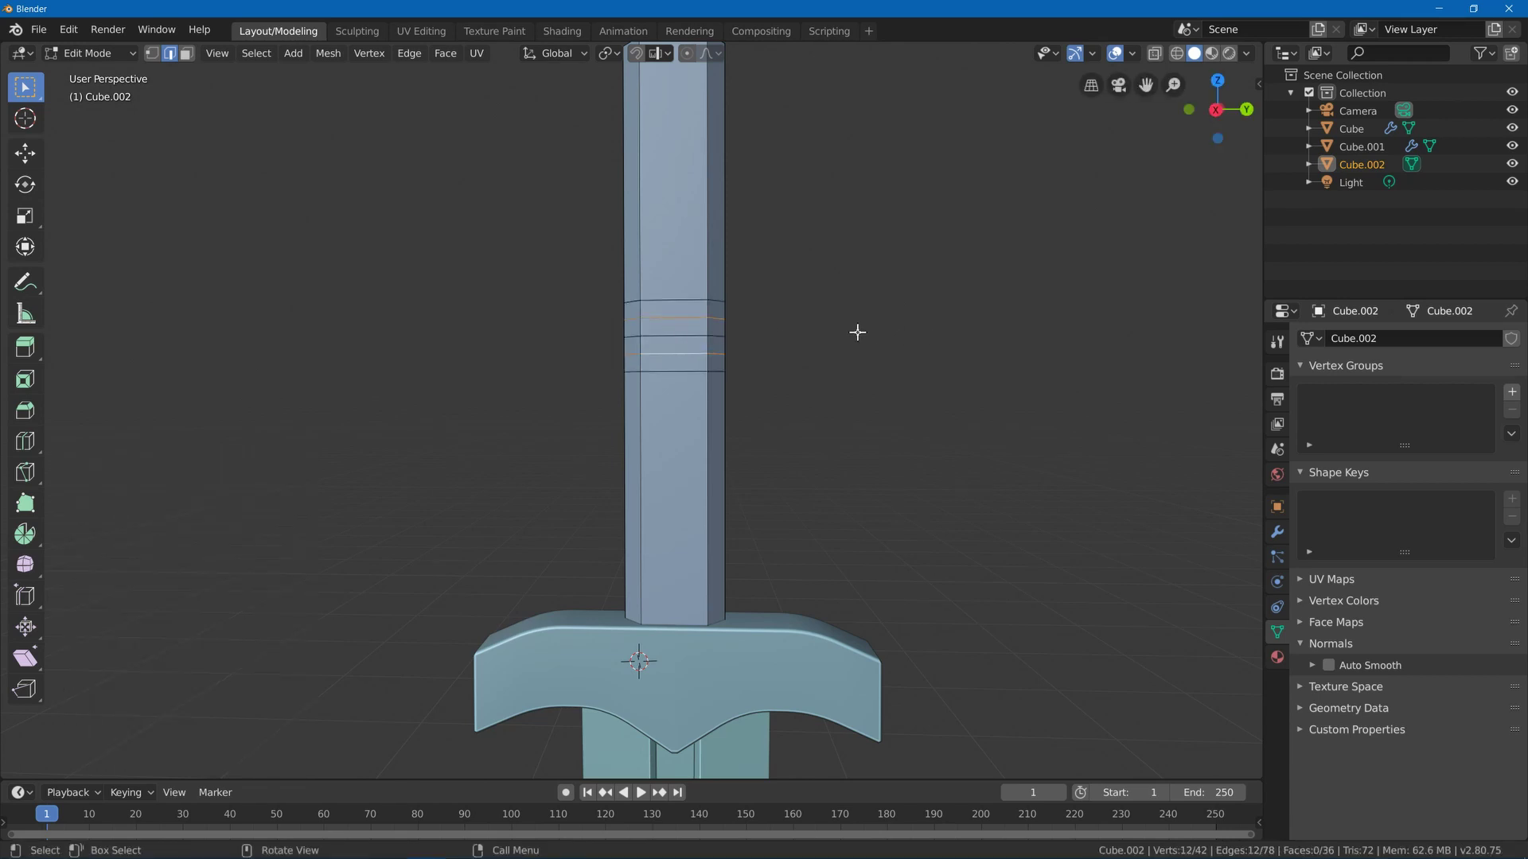
key(s)
click(882, 334)
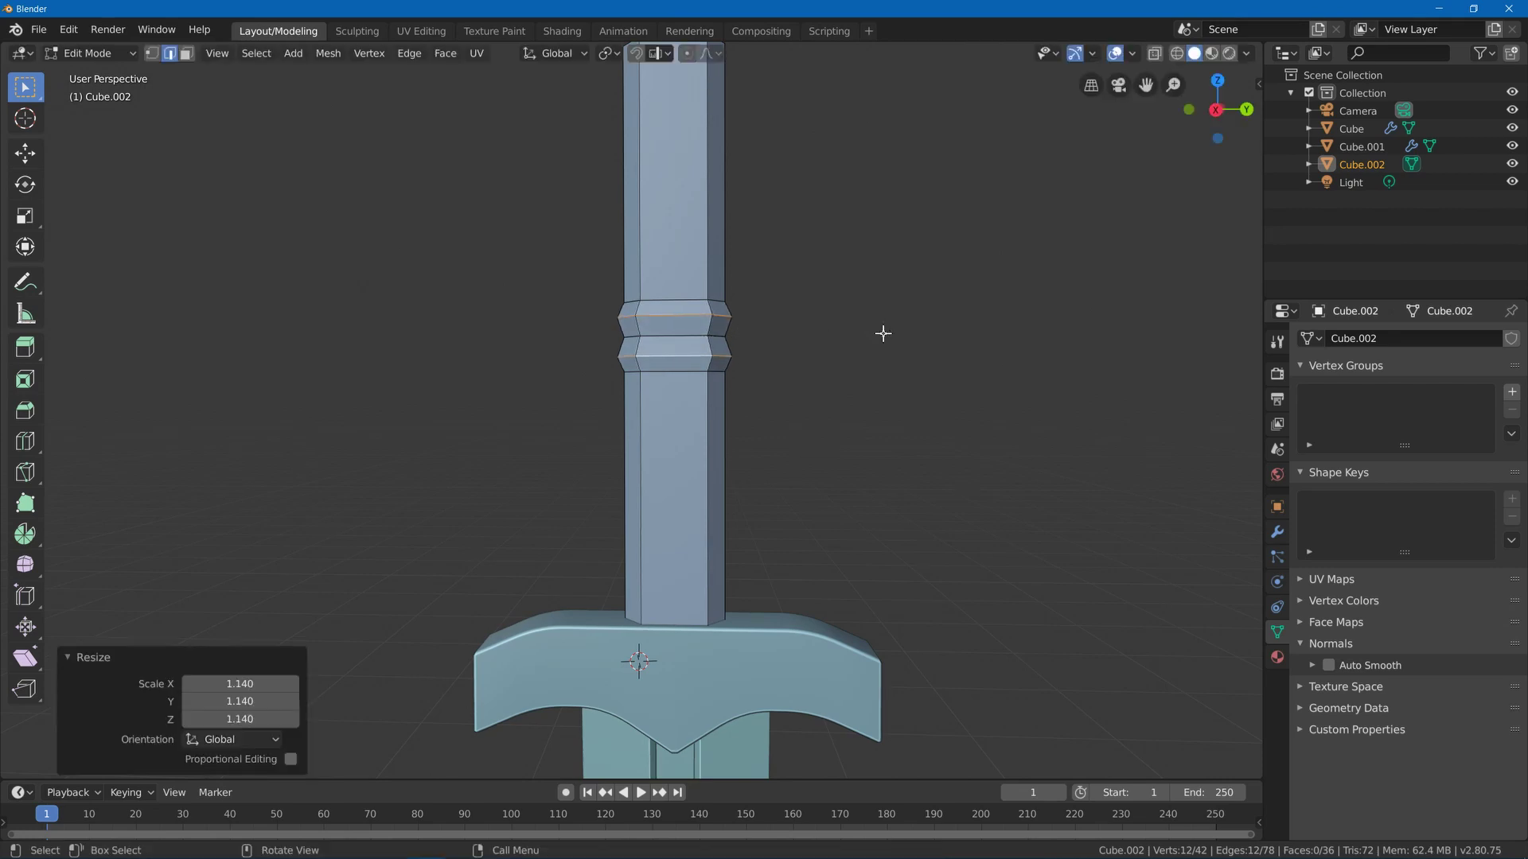
- Taper the grip by scaling down its top edge loop, and return to Object Mode
scroll(864, 267, down, 2)
alt+click(659, 226)
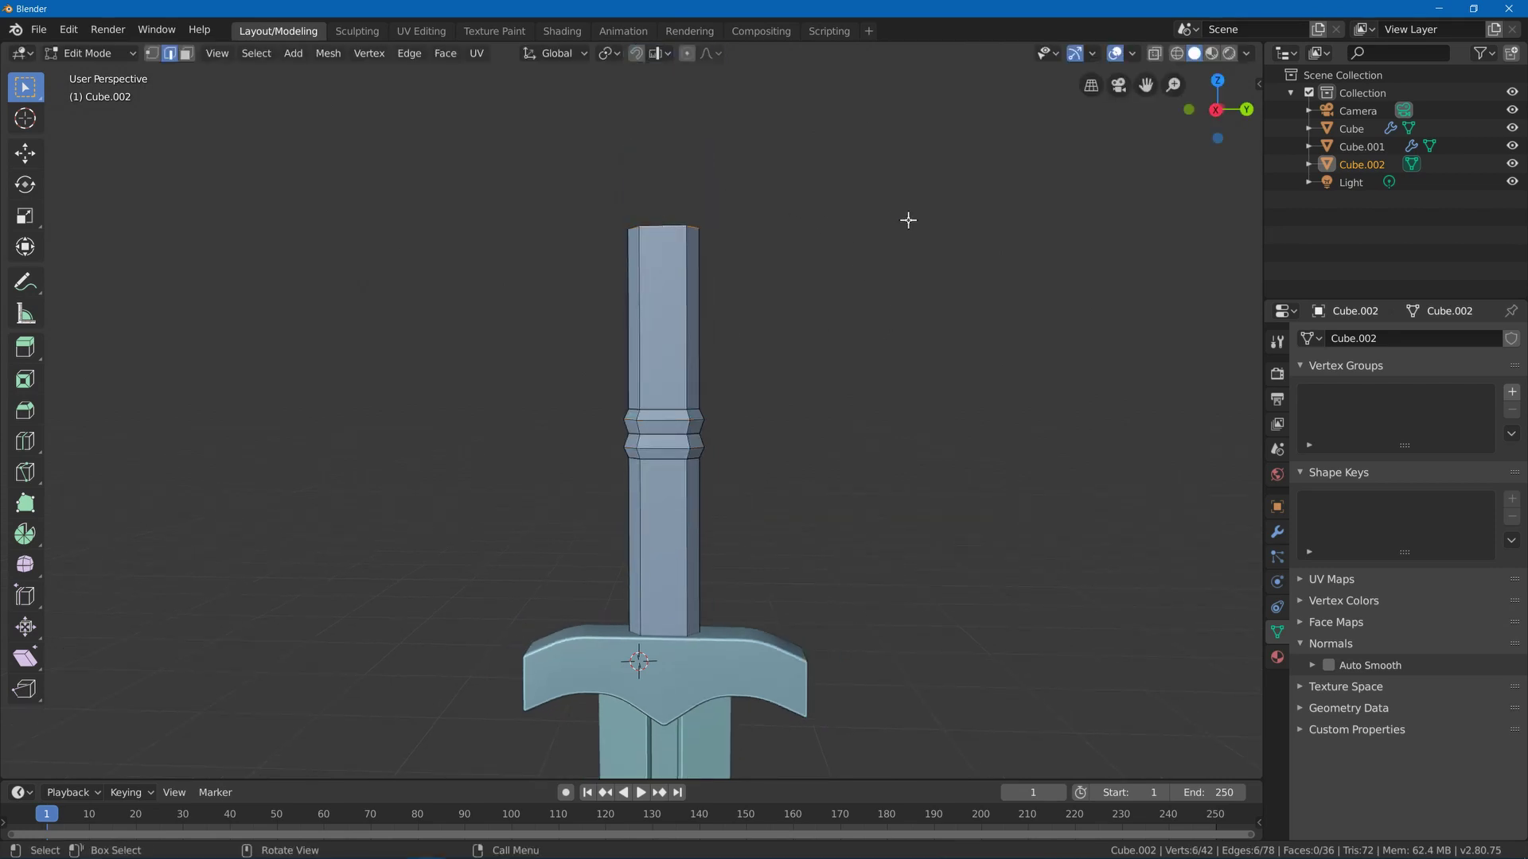
middle_drag(907, 218, 840, 225)
key(s)
click(838, 222)
key(Tab)
- Enable Auto Smooth on the grip and link the crossguard's modifiers to it
middle_drag(641, 334, 695, 412)
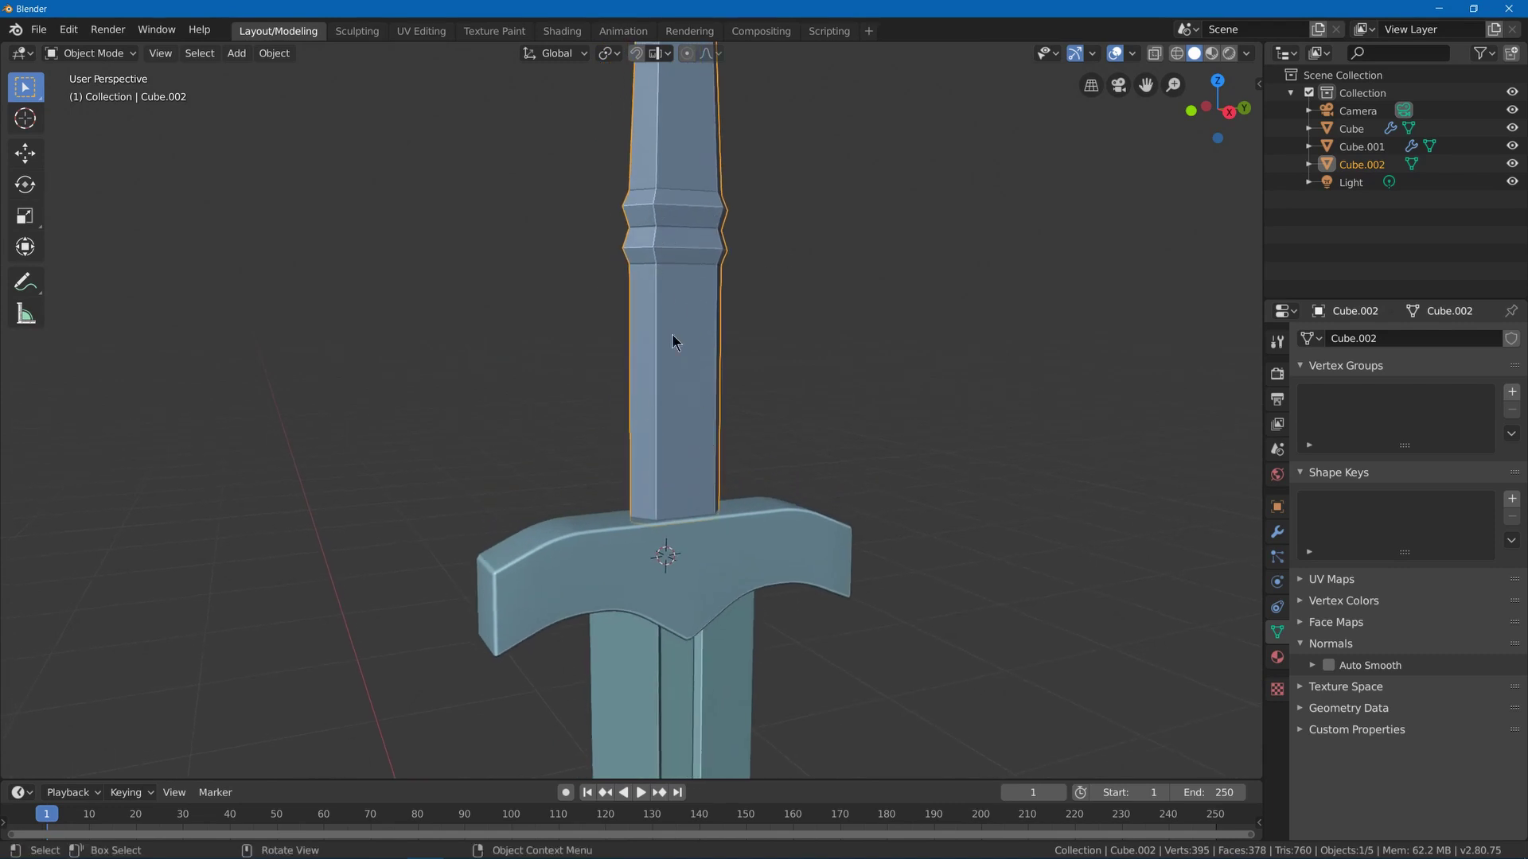
middle_drag(672, 342, 731, 338)
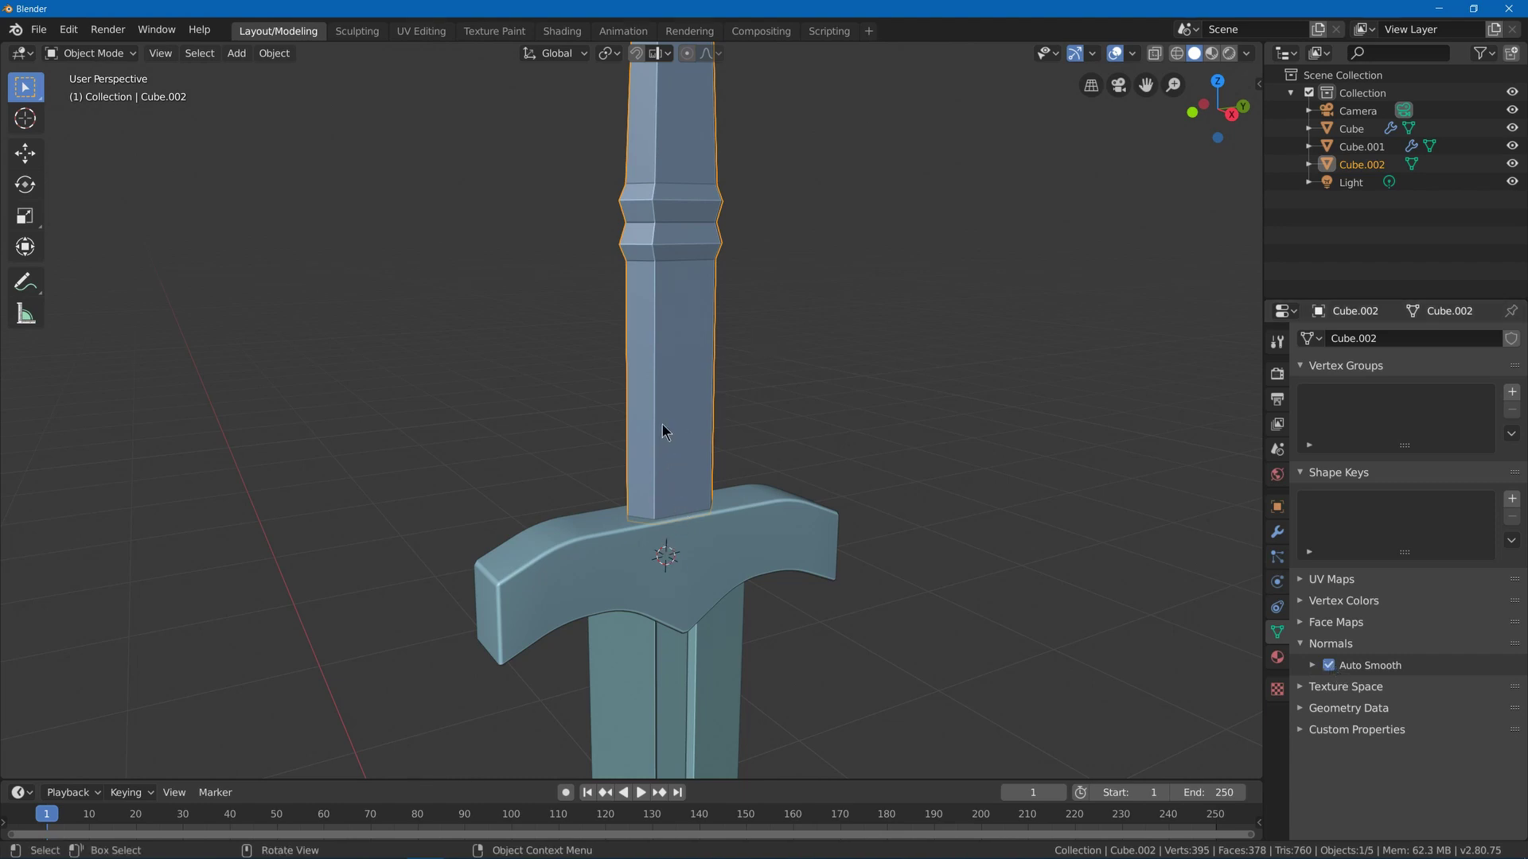
shift+click(689, 557)
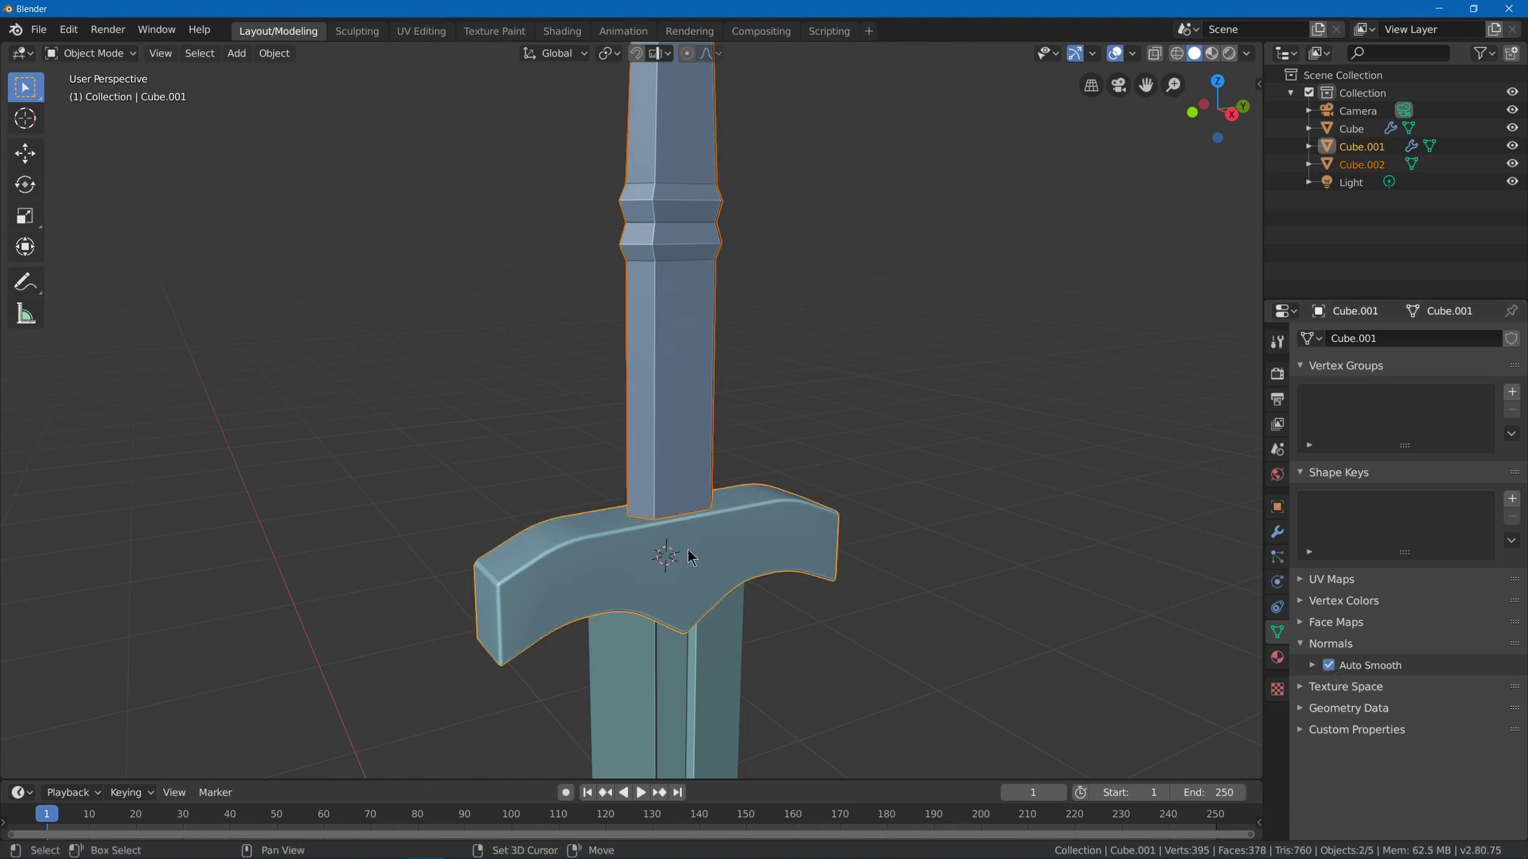
key(ctrl+l)
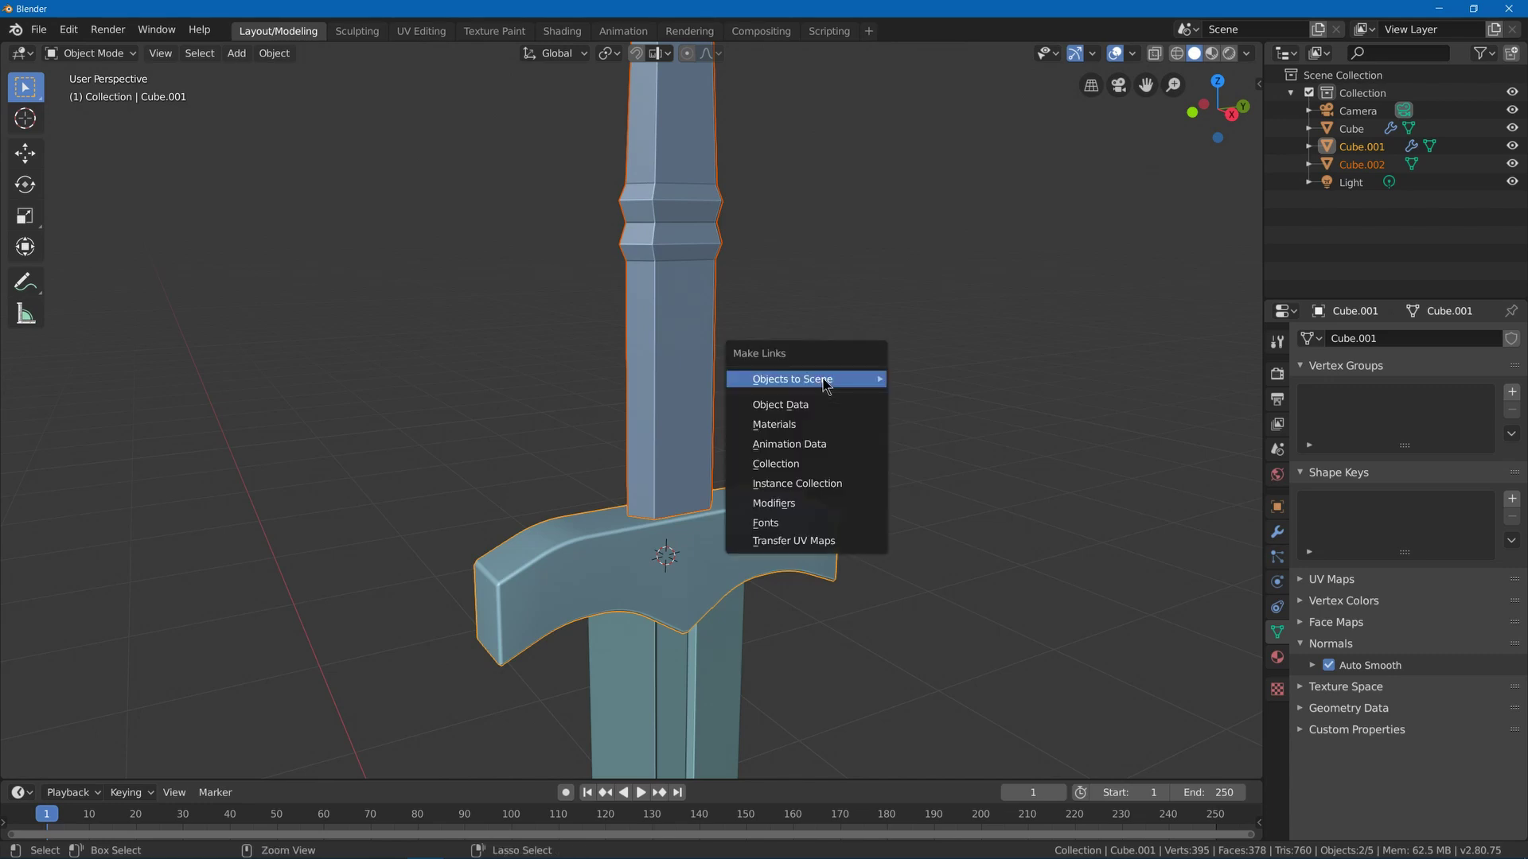
mouse_move(823, 382)
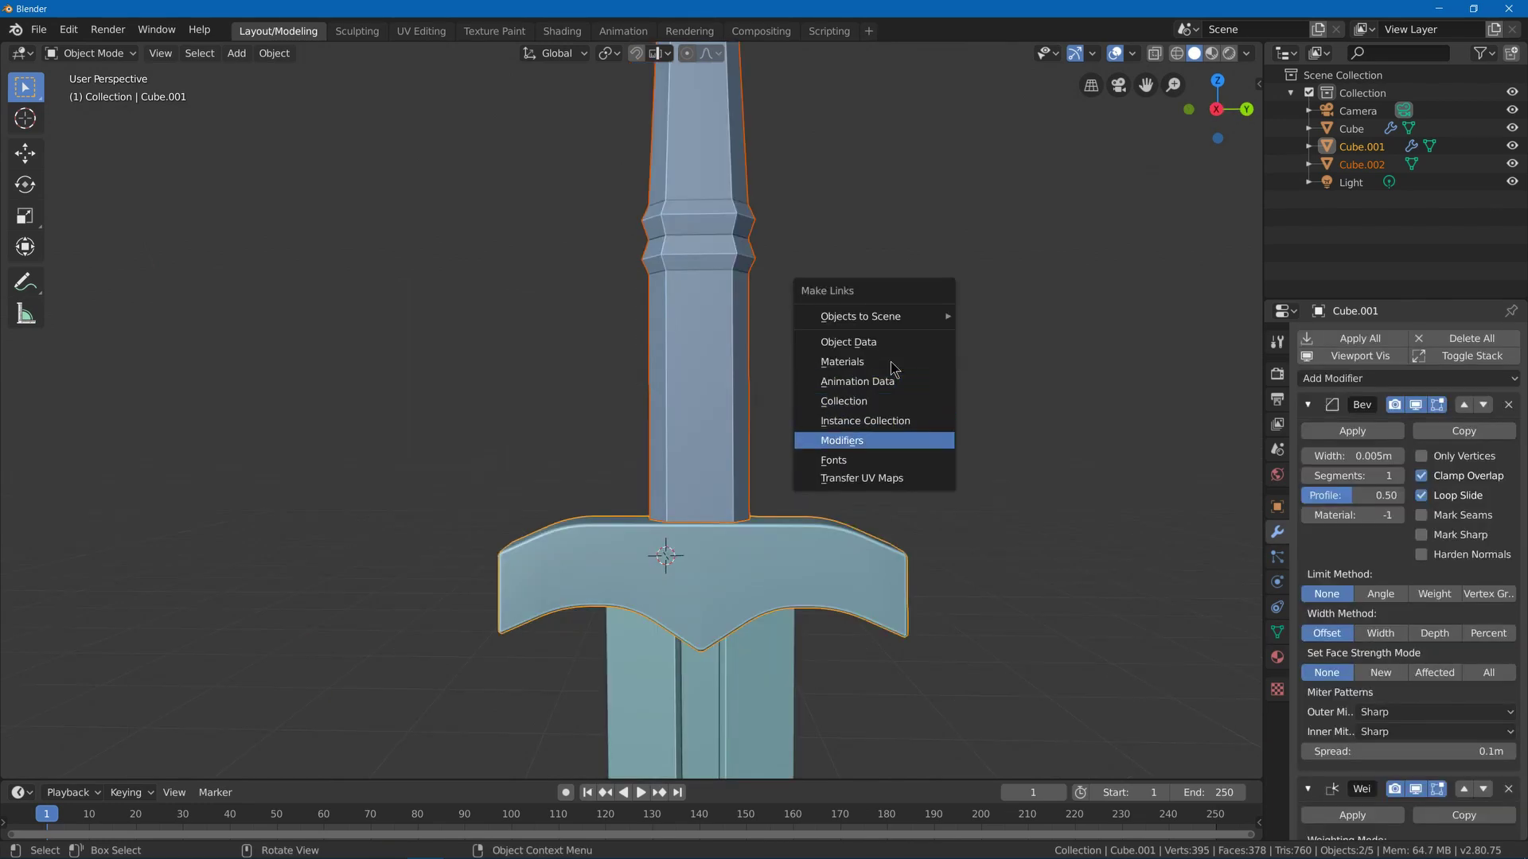
click(832, 442)
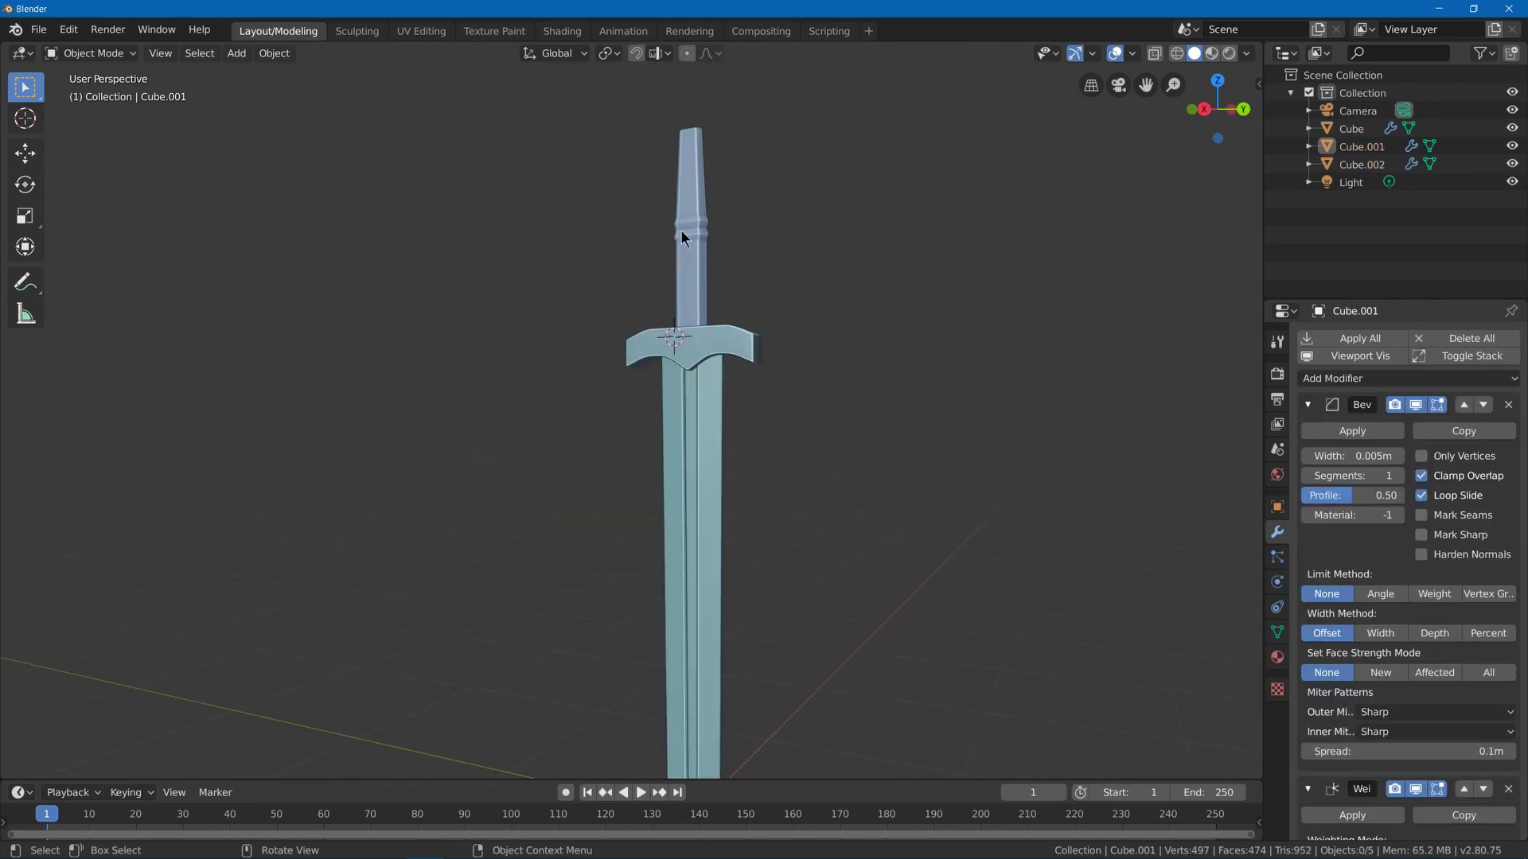
- Examine the whole sword from the top of the grip down to the blade's tip
middle_drag(682, 232, 640, 182)
scroll(645, 187, up, 4)
shift+middle_drag(726, 356, 740, 547)
scroll(740, 549, down, 4)
shift+middle_drag(770, 646, 778, 348)
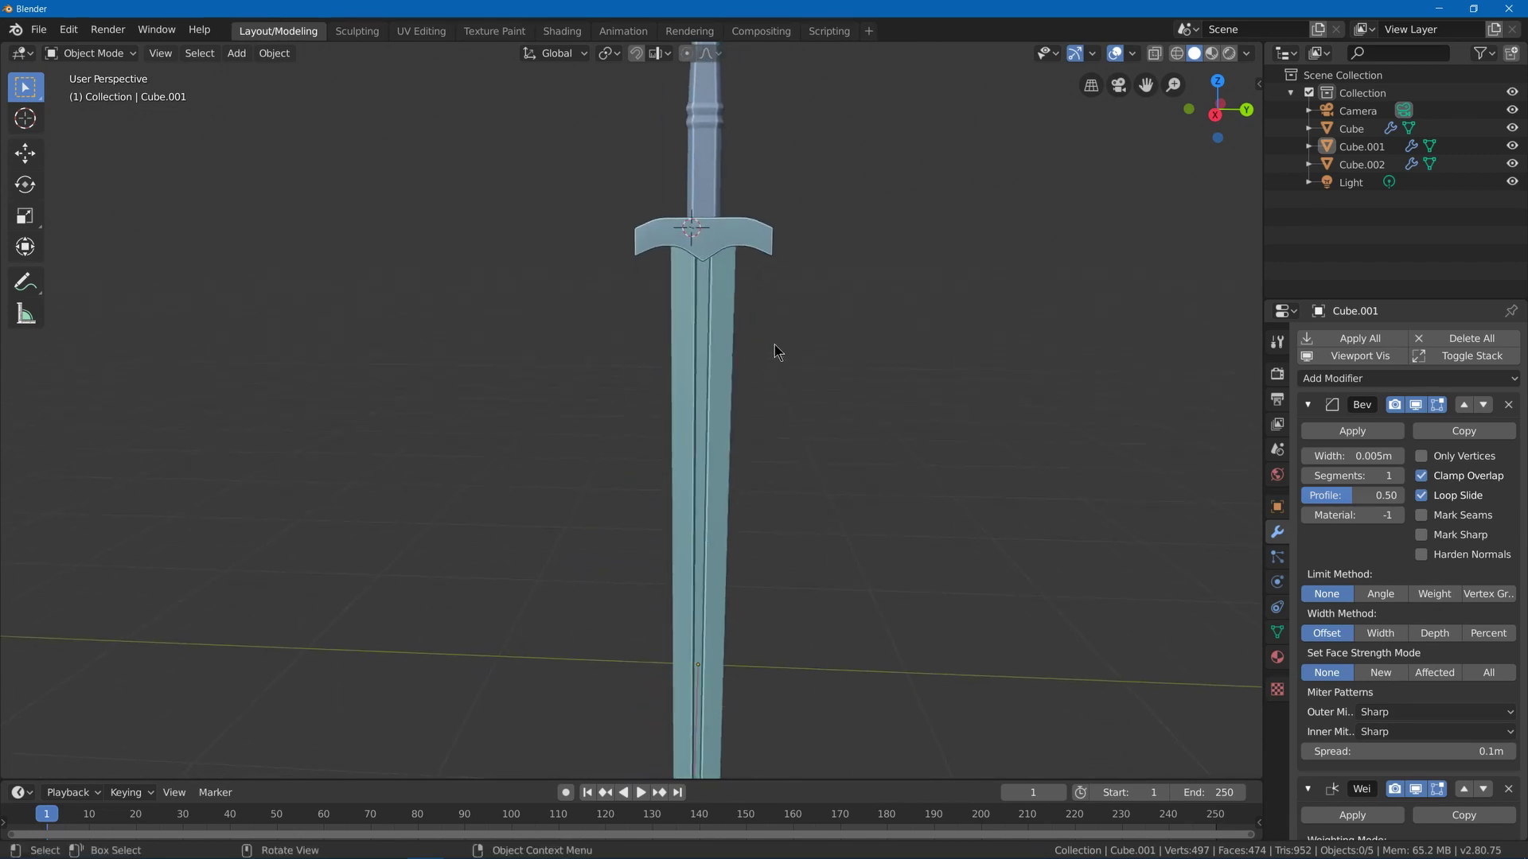
scroll(780, 347, down, 3)
shift+middle_drag(776, 636, 780, 342)
scroll(716, 263, down, 5)
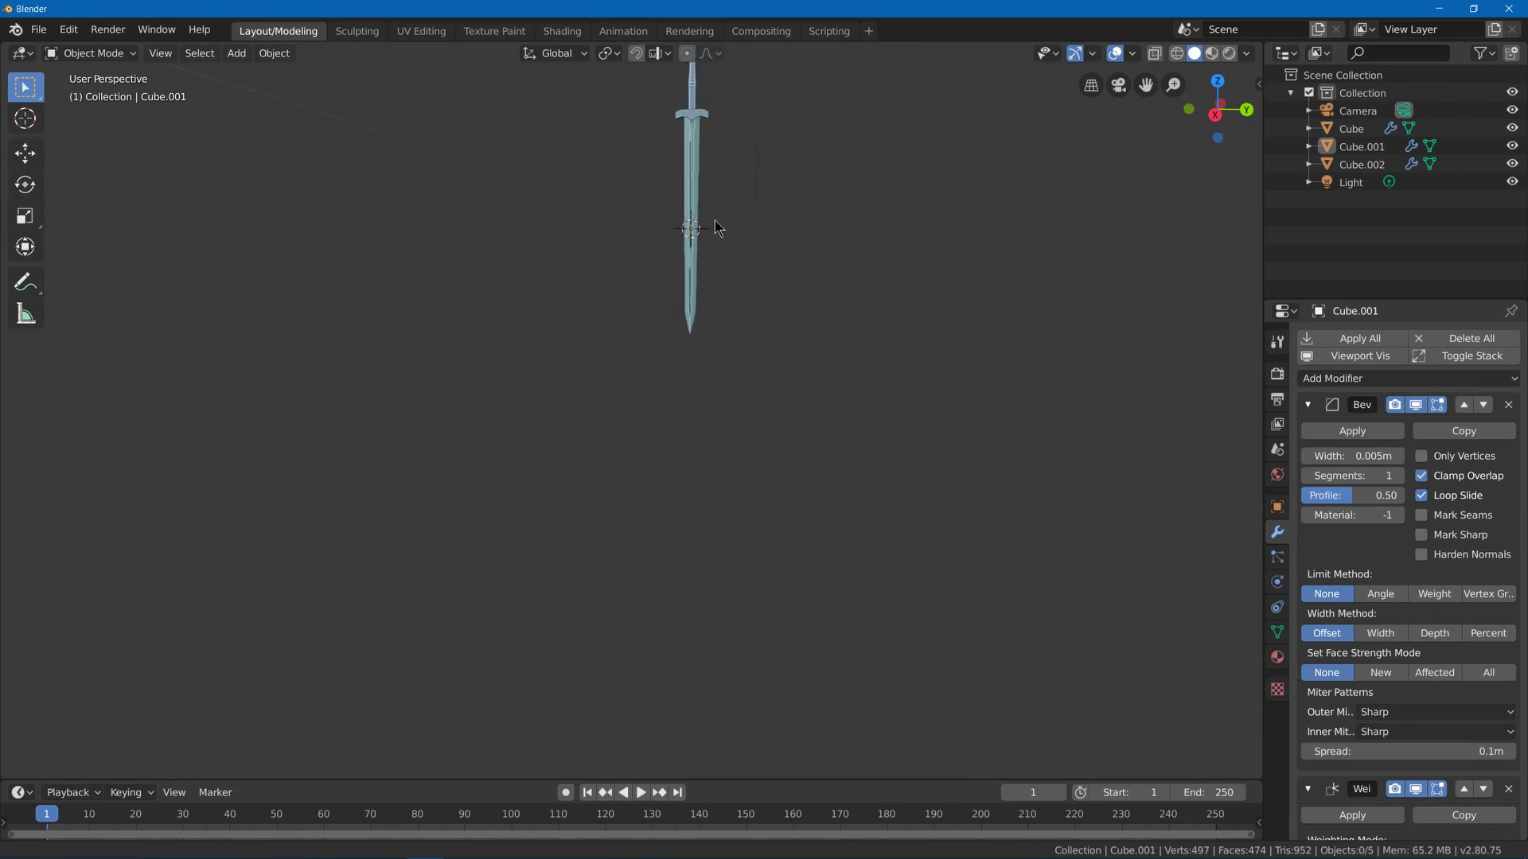
shift+middle_drag(714, 224, 735, 418)
- Add a 32-vertex cylinder at the world origin for the pommel and scale its mesh to about 0.086
key(shift+a)
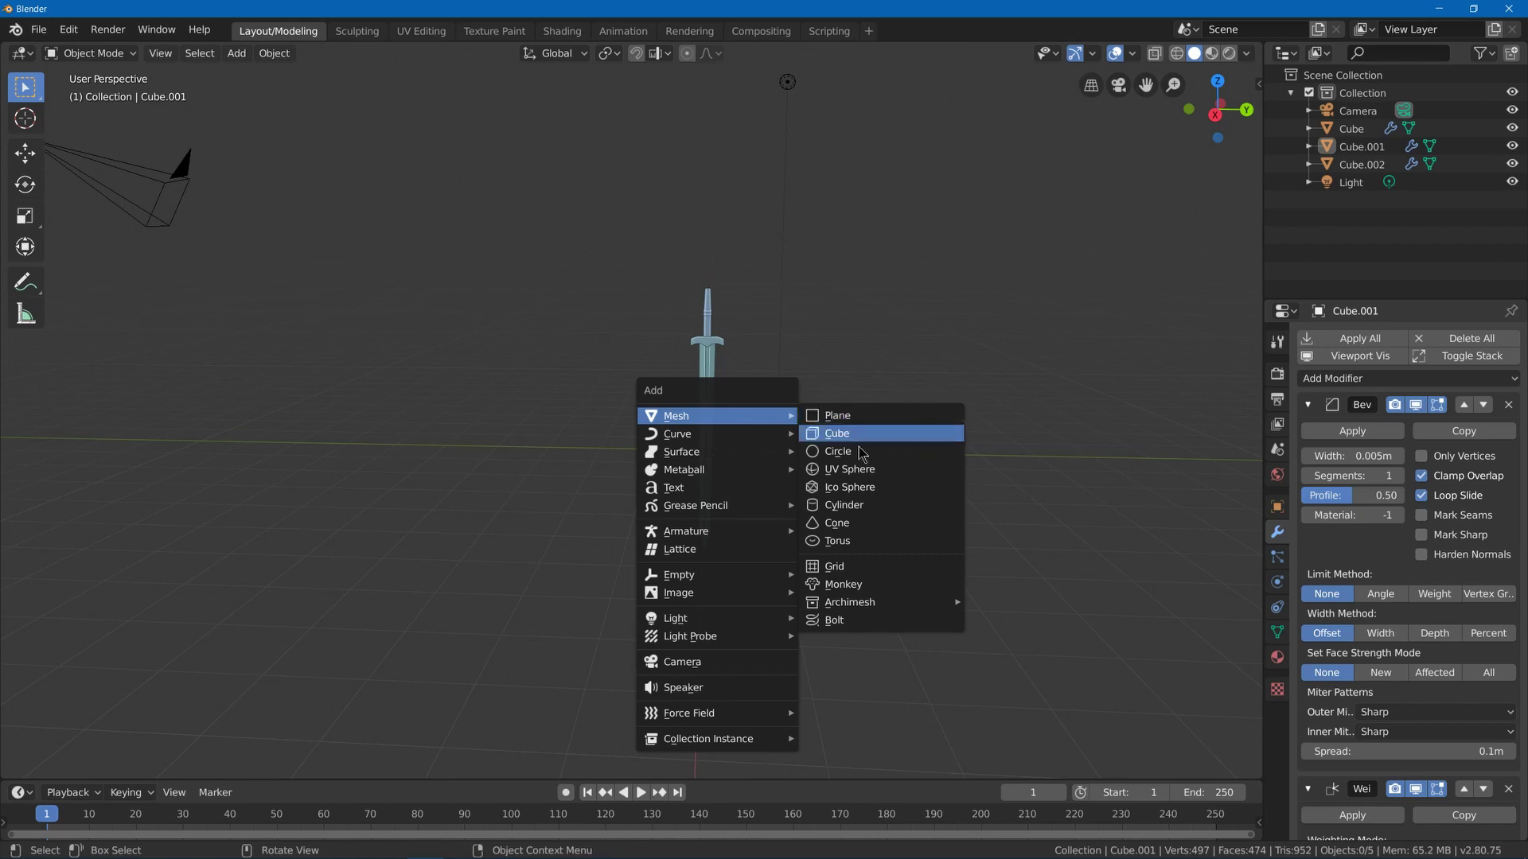
click(832, 506)
middle_drag(852, 337, 837, 370)
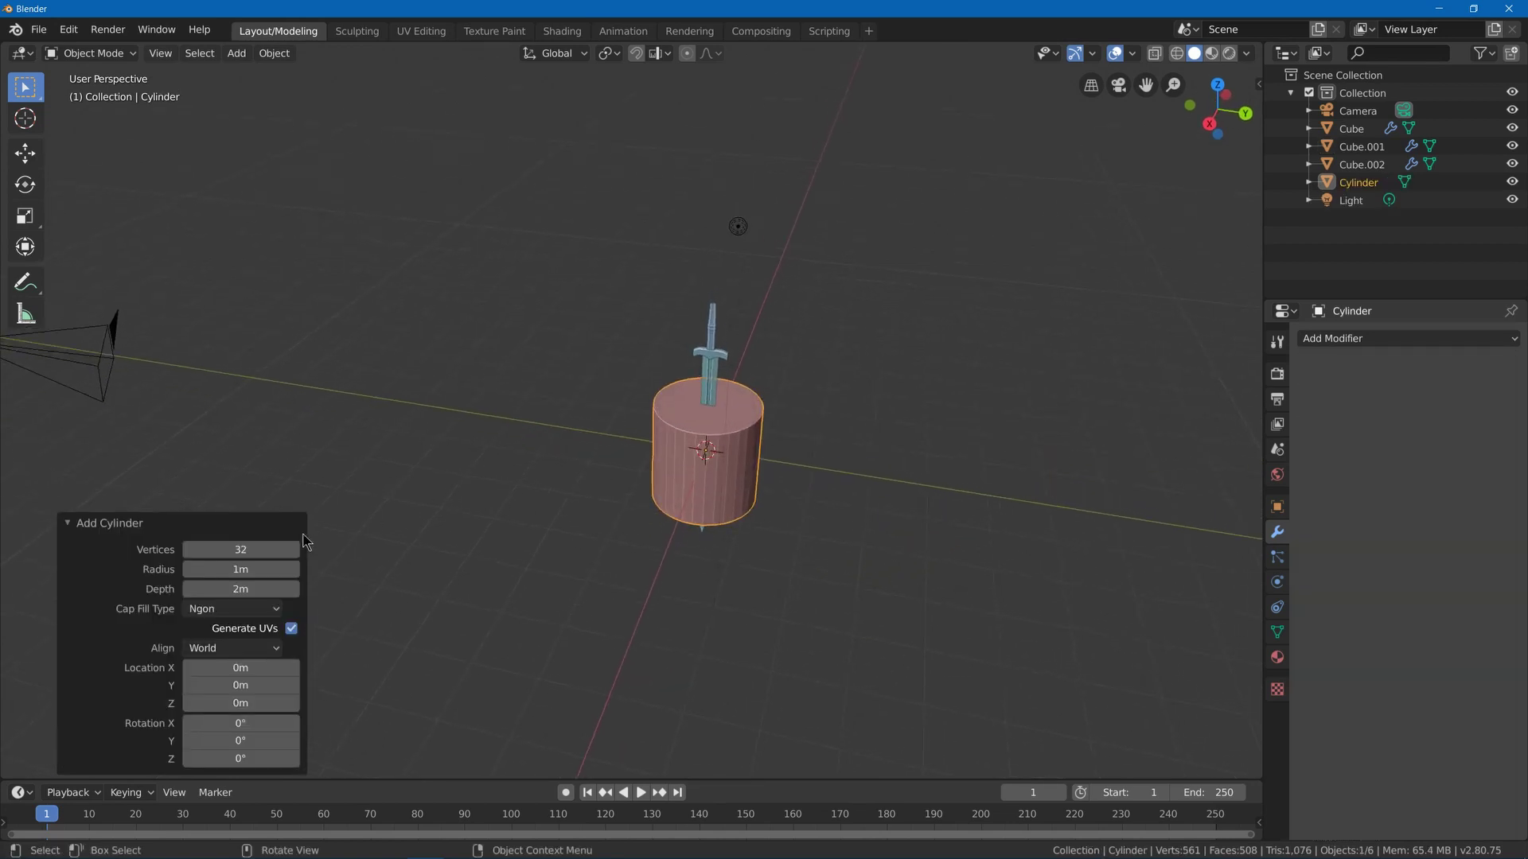
mouse_move(856, 430)
middle_down()
mouse_move(771, 423)
mouse_move(856, 413)
middle_up()
scroll(809, 460, up, 4)
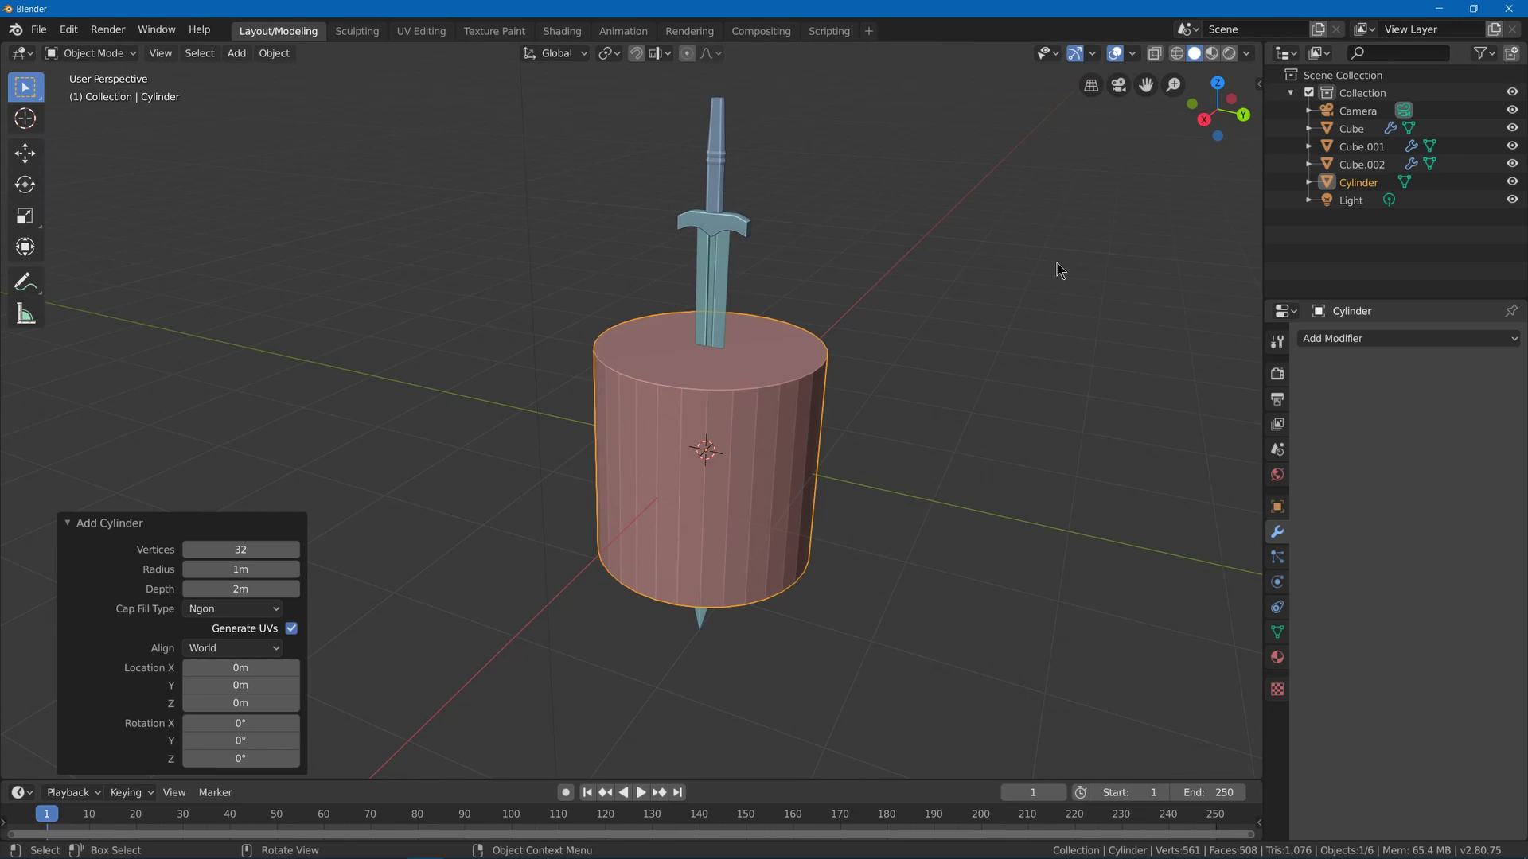
key(Tab)
key(s)
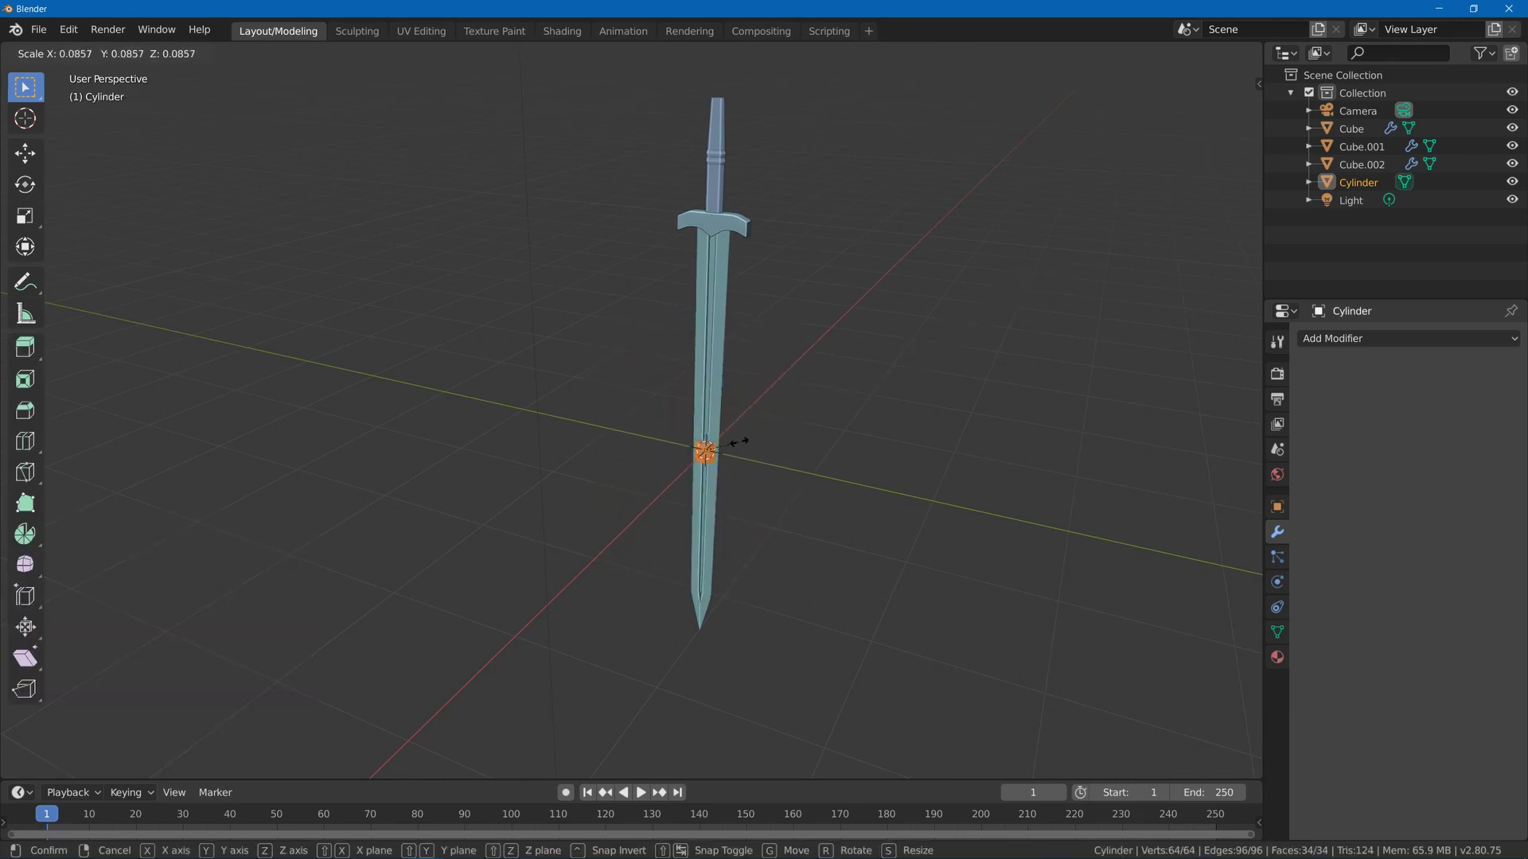
click(739, 442)
- Move the small cylinder up along Z by about 2.41 m and a further 0.652 m, onto the top of the grip
scroll(733, 433, up, 6)
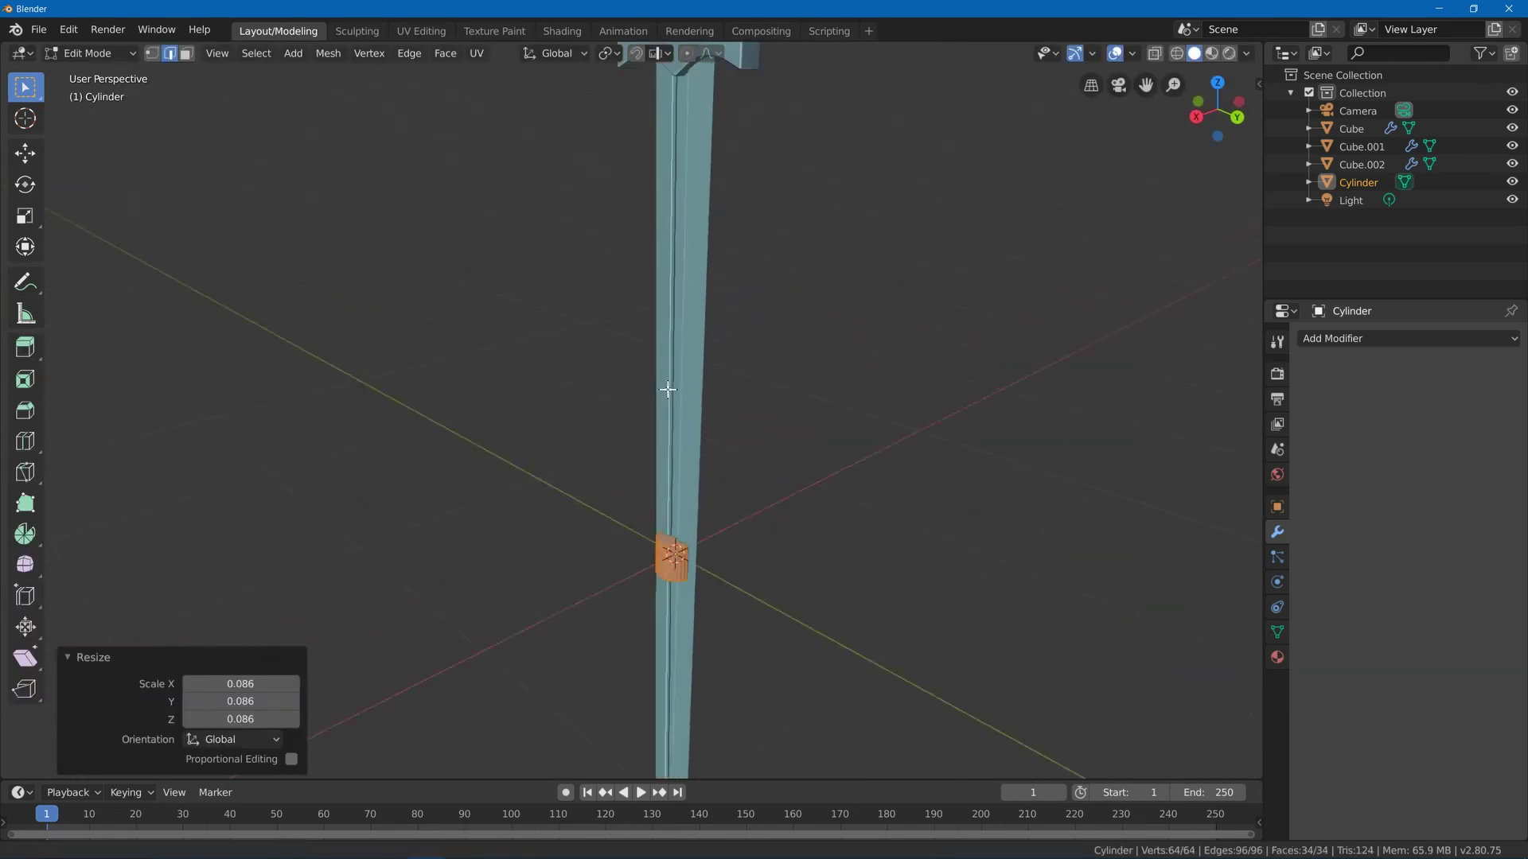
middle_drag(667, 389, 876, 434)
key(g)
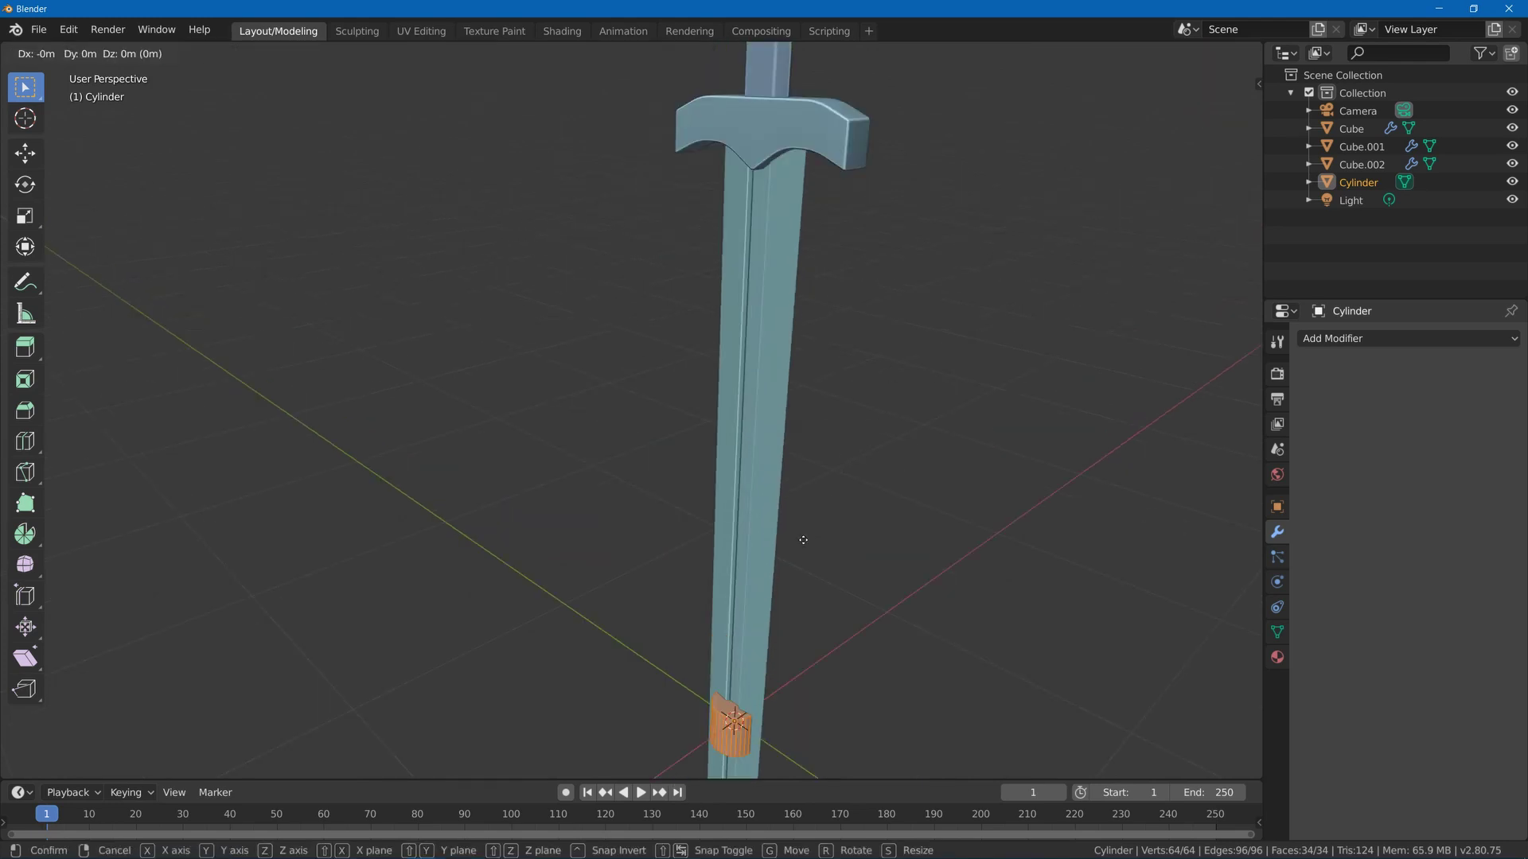
key(z)
click(914, 488)
shift+middle_drag(914, 487, 822, 334)
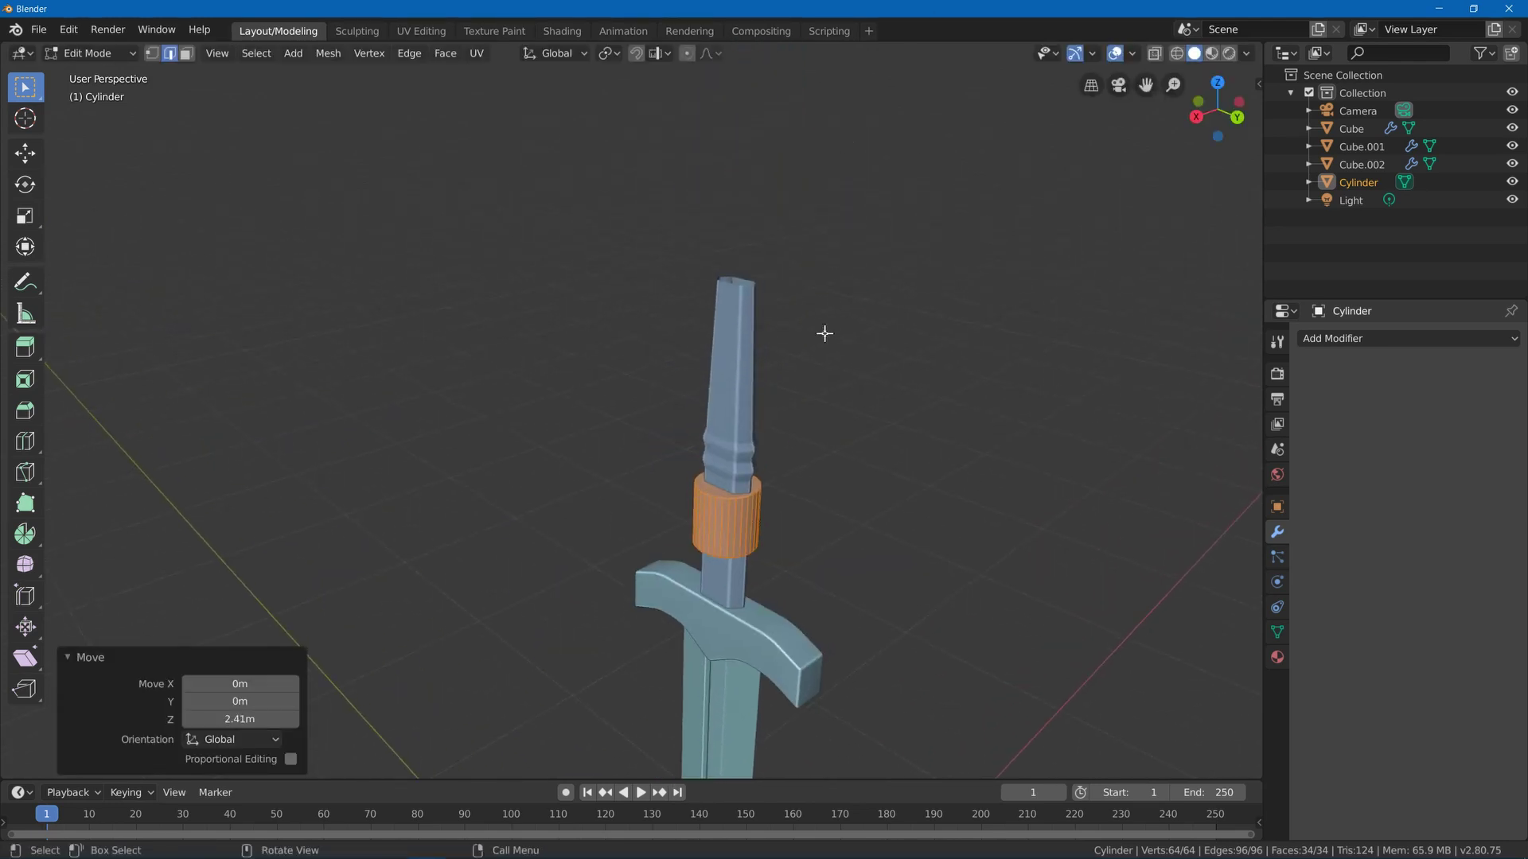
key(g)
key(z)
click(900, 171)
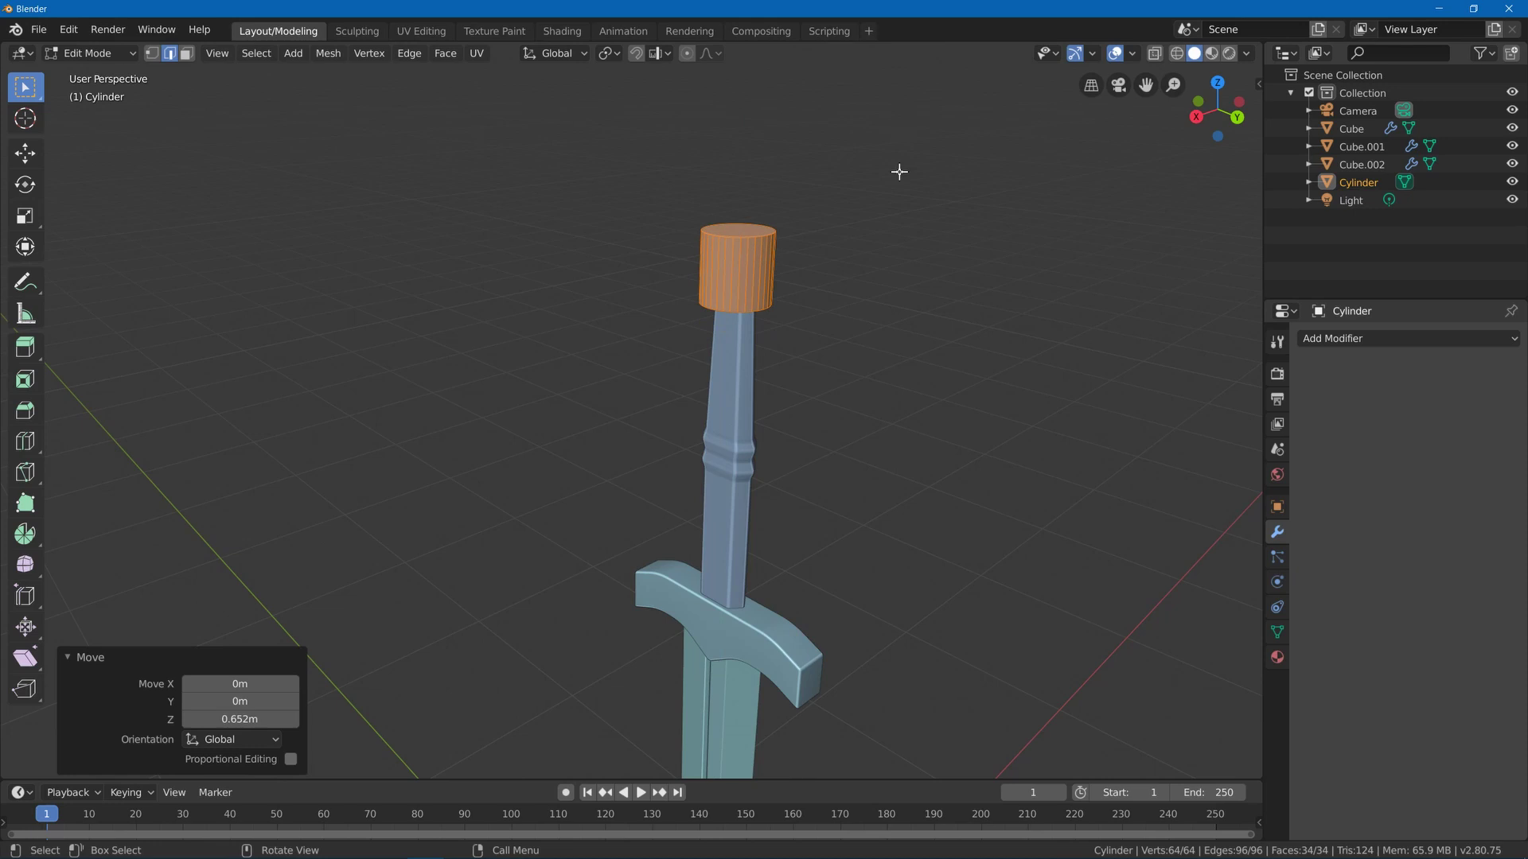
- Rotate the pommel cylinder 90° about the Y axis
key(r)
key(y)
key(9)
key(0)
key(Return)
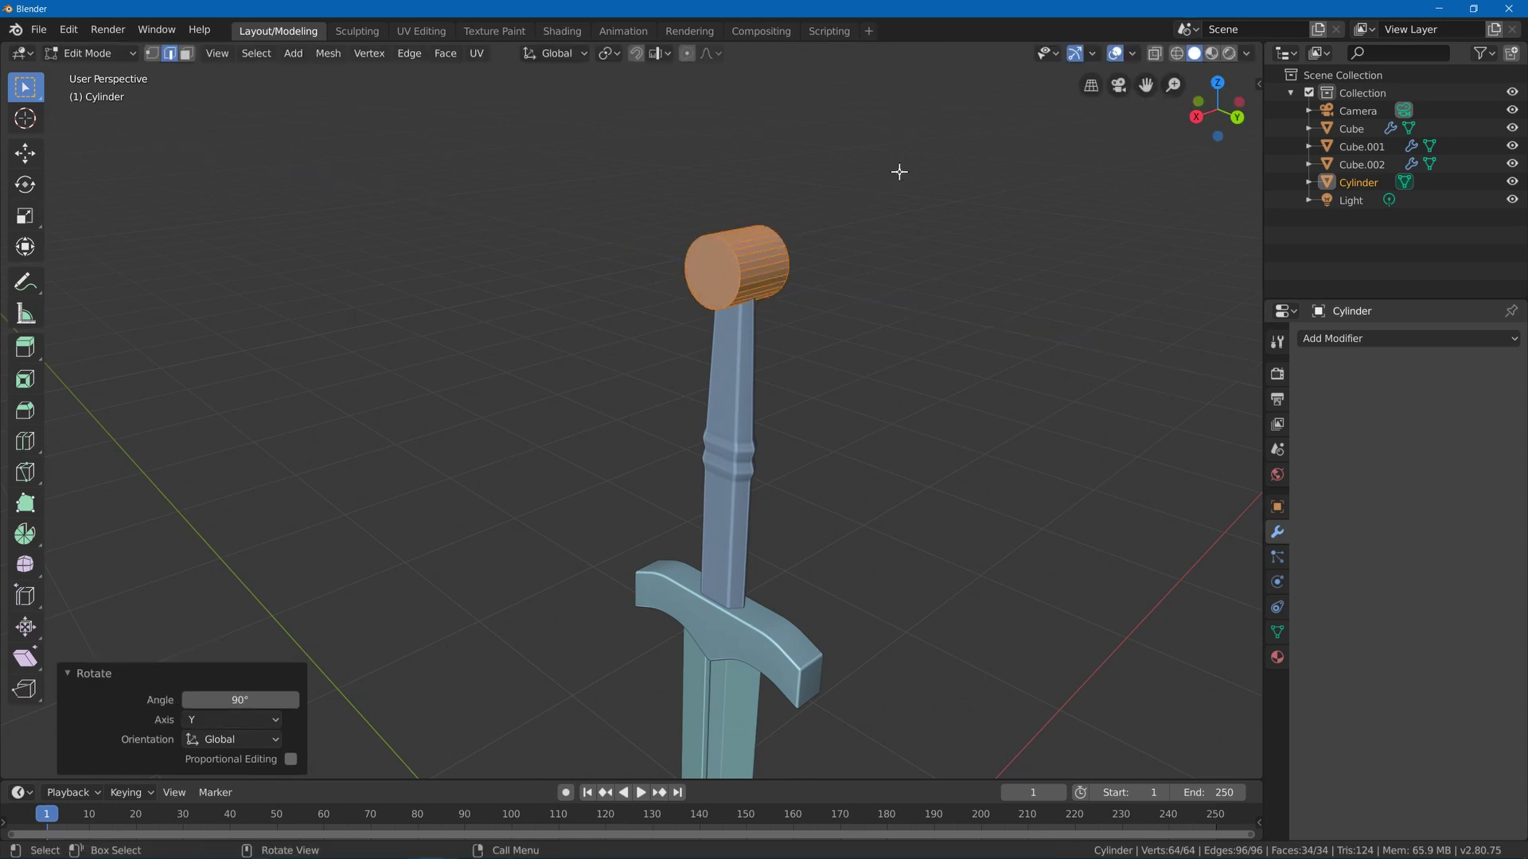
- Flatten the pommel to about 0.508 along X and enlarge it uniformly by about 1.2
middle_drag(382, 273, 494, 239)
key(s)
key(x)
click(803, 224)
key(s)
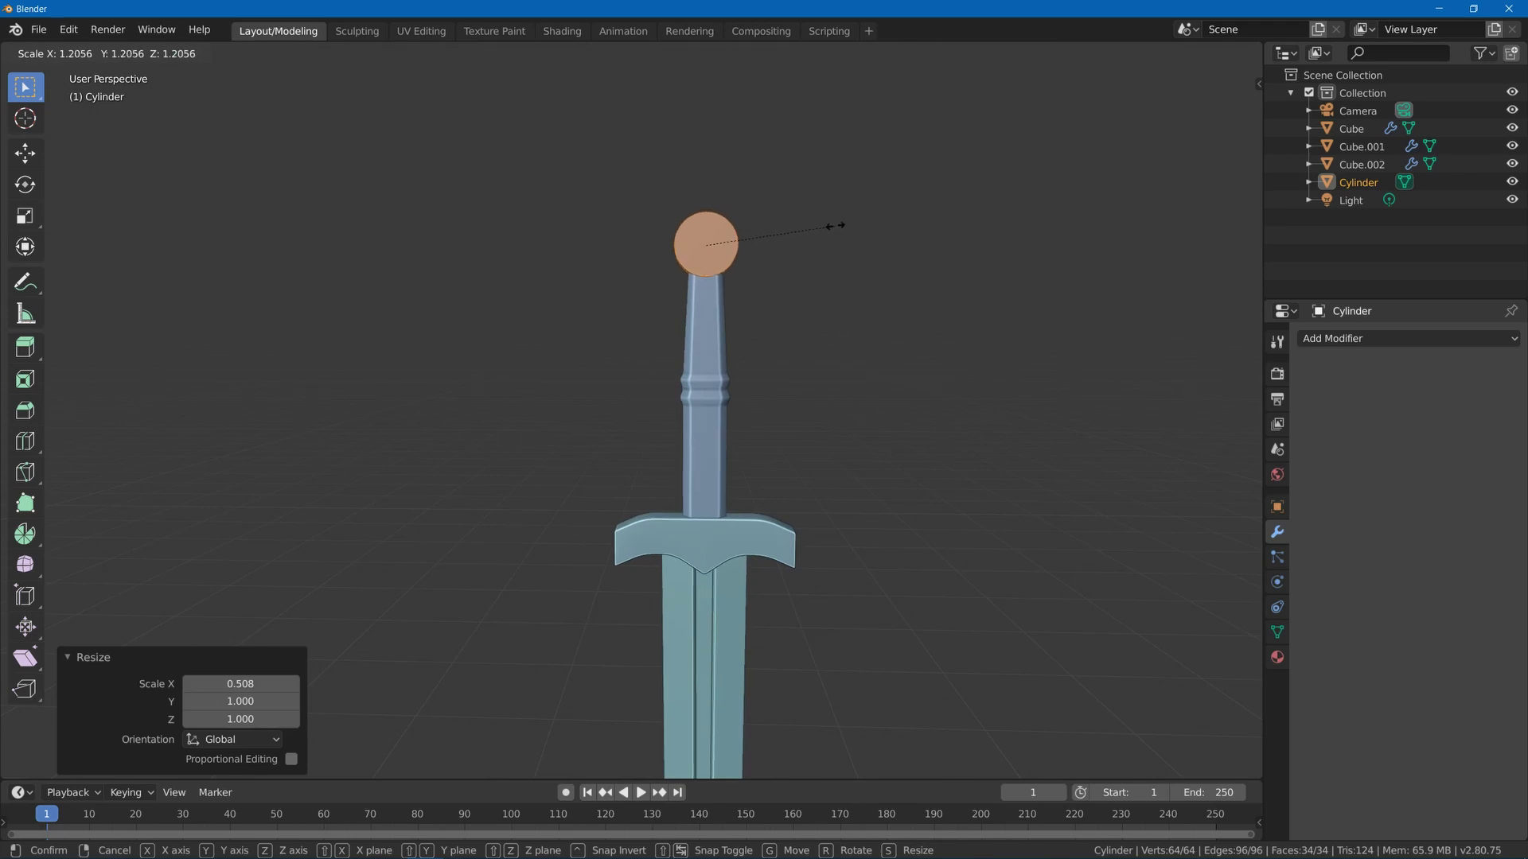
click(831, 226)
- Round the circular rims of both pommel end caps with a multi-segment bevel
key(KP_Decimal)
key(ctrl+b)
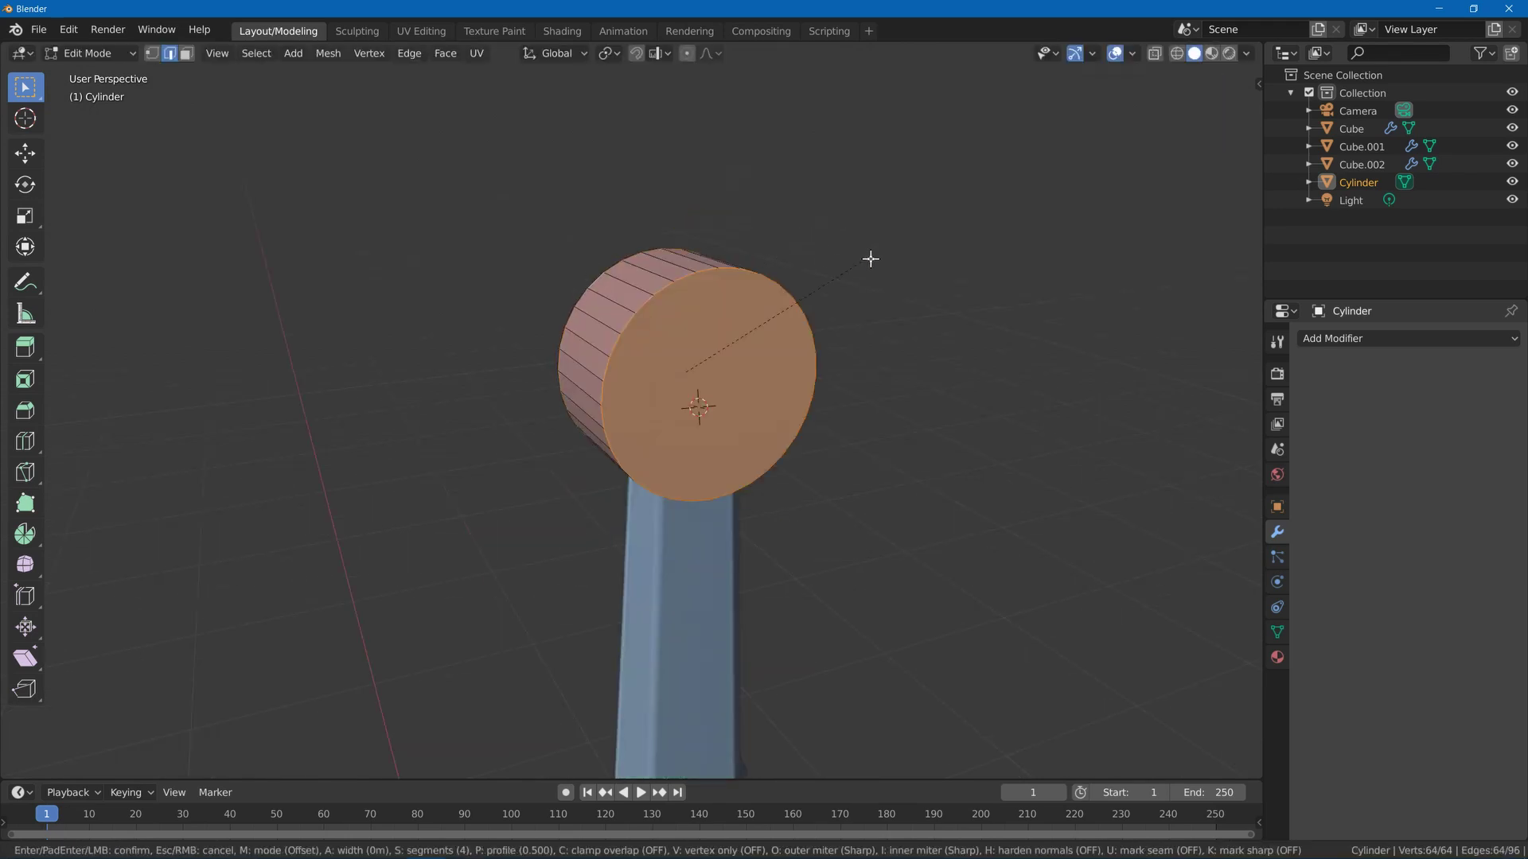
click(892, 257)
- Inset the two flat end cap faces of the pommel by about 0.035 m
key(3)
click(692, 409)
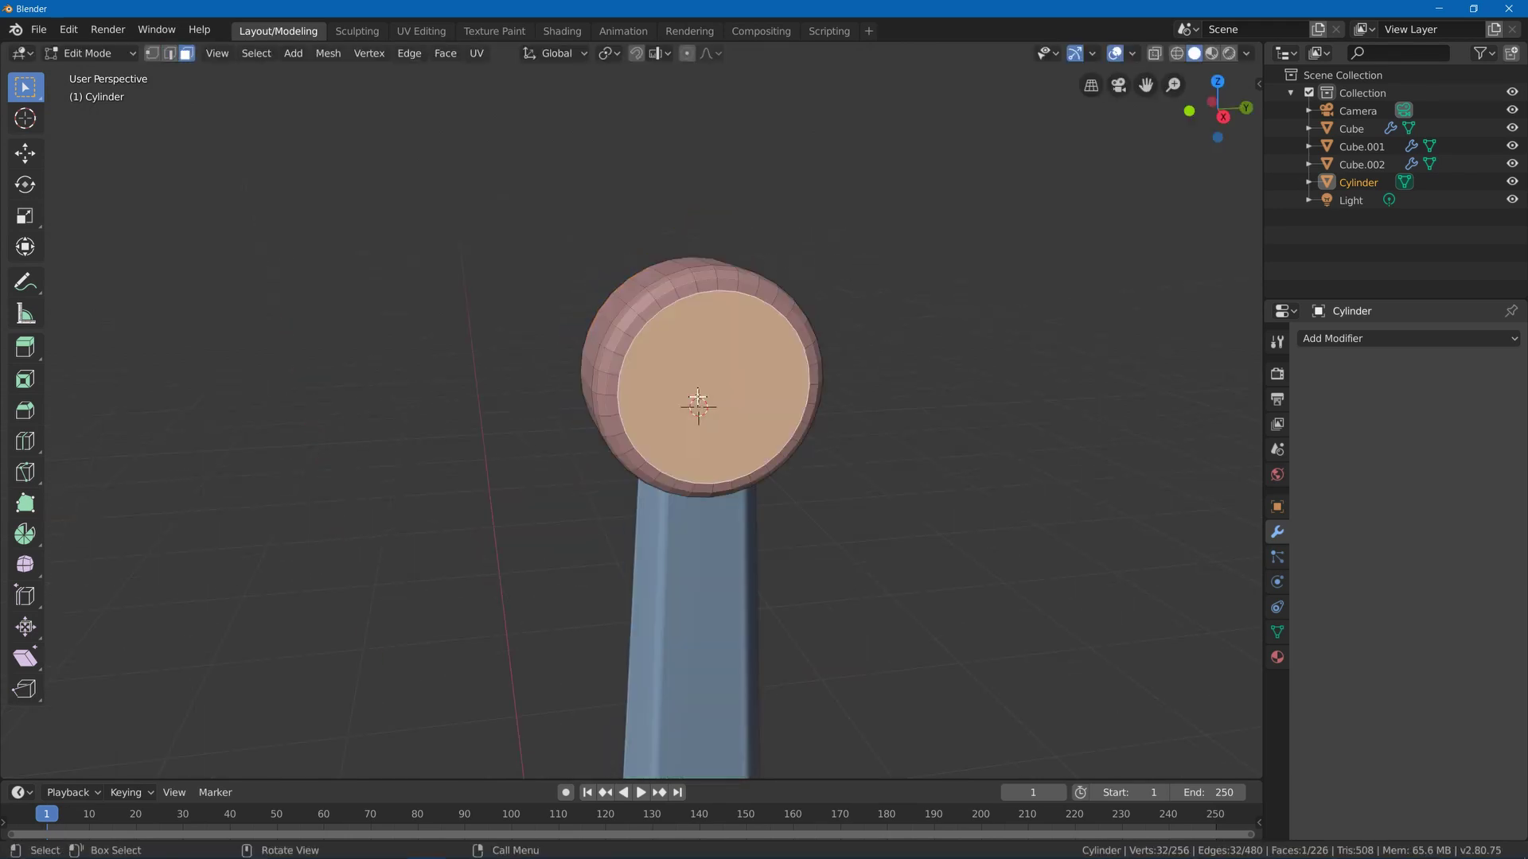
middle_drag(693, 409, 903, 390)
shift+click(560, 392)
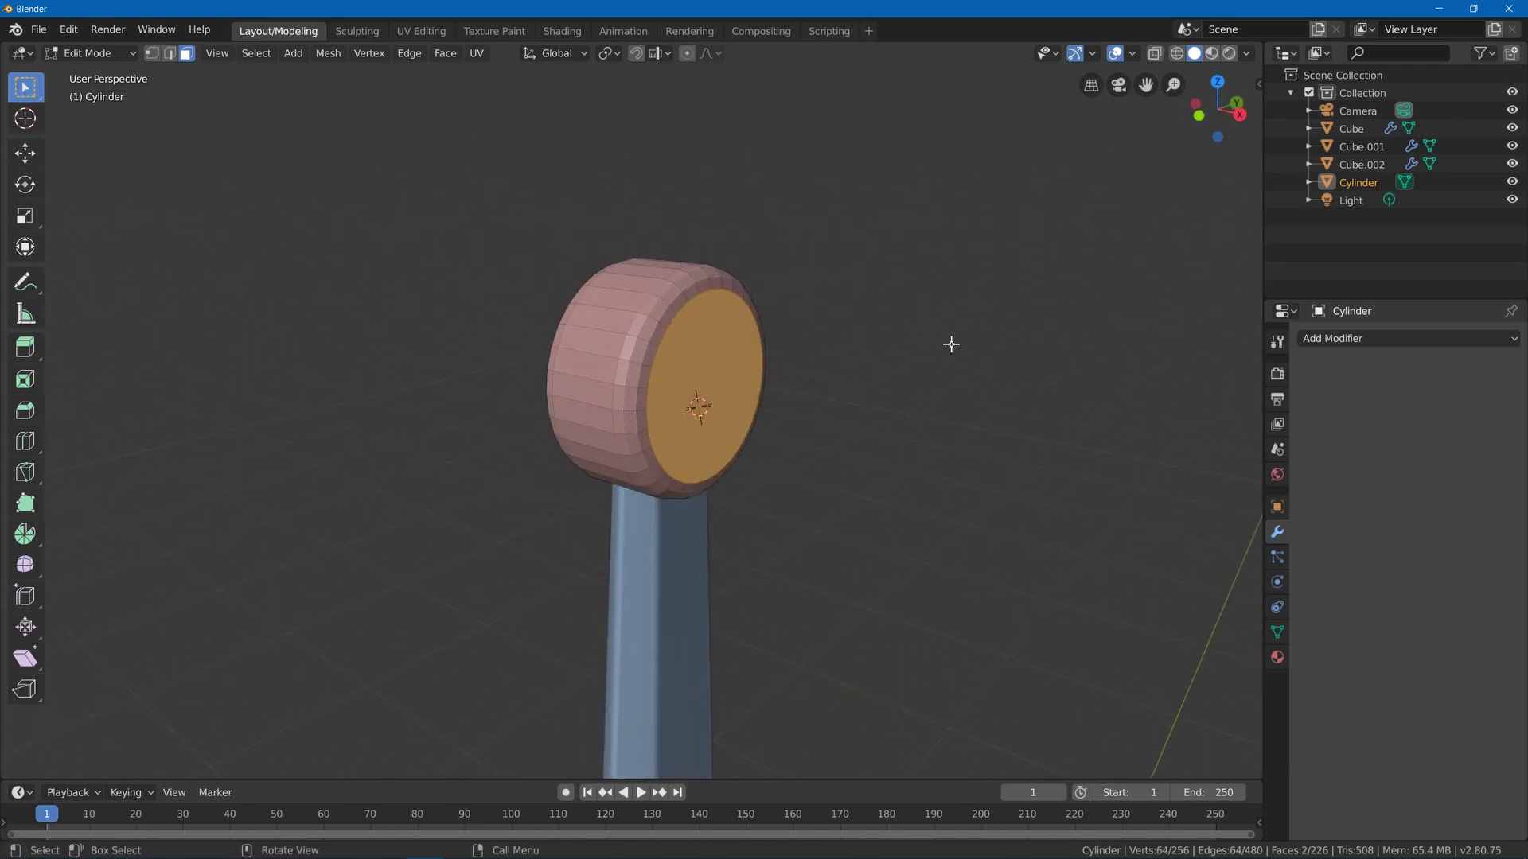
key(i)
click(891, 336)
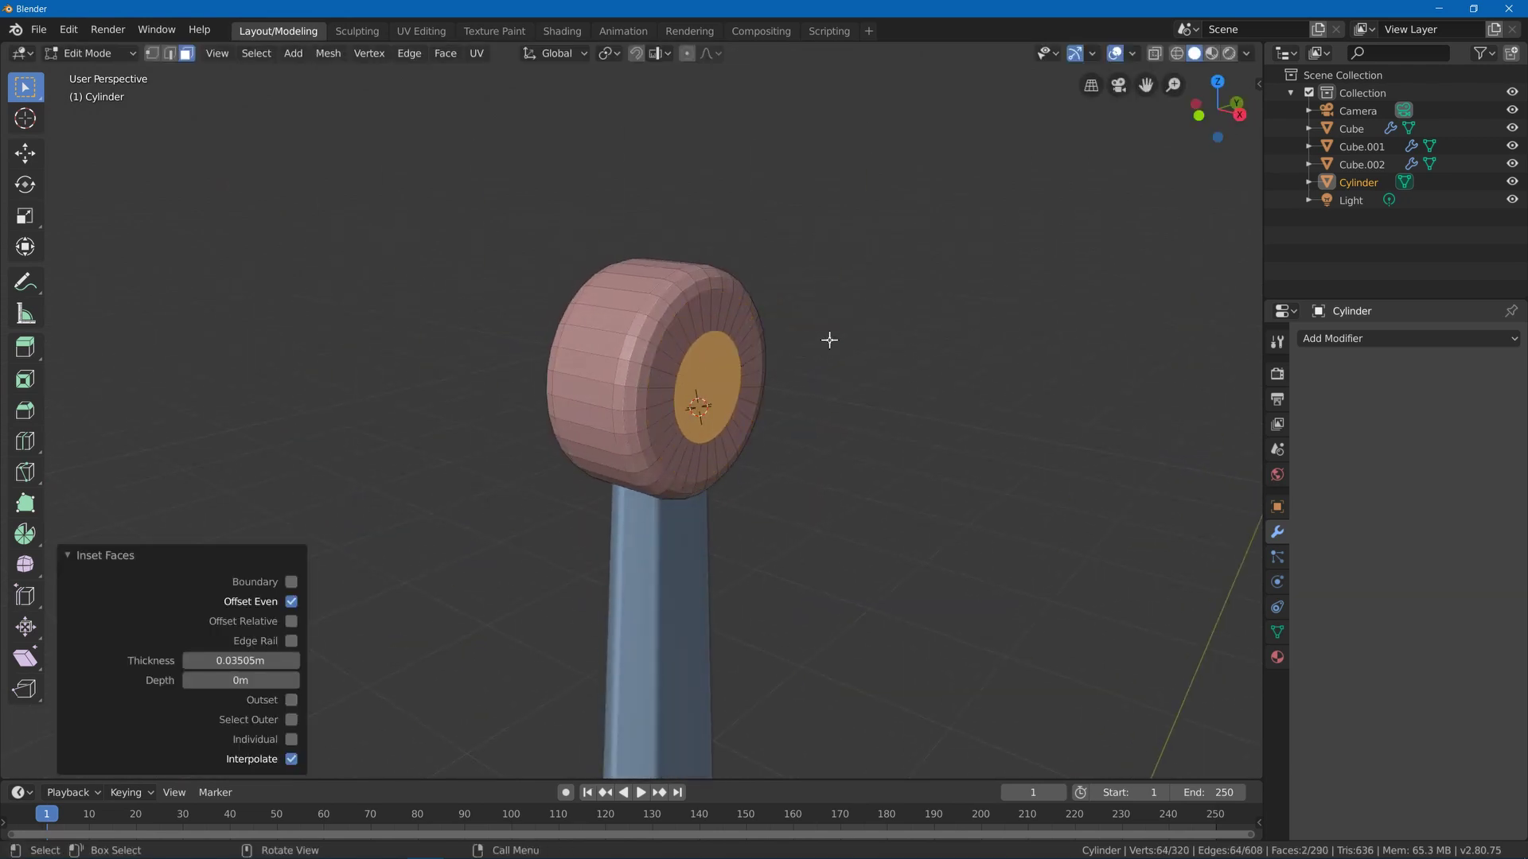
- Extrude both inset cap faces and scale them inward to form a shallow round recess on each side of the pommel
middle_drag(829, 338, 702, 361)
key(e)
right_click(892, 342)
key(s)
click(824, 351)
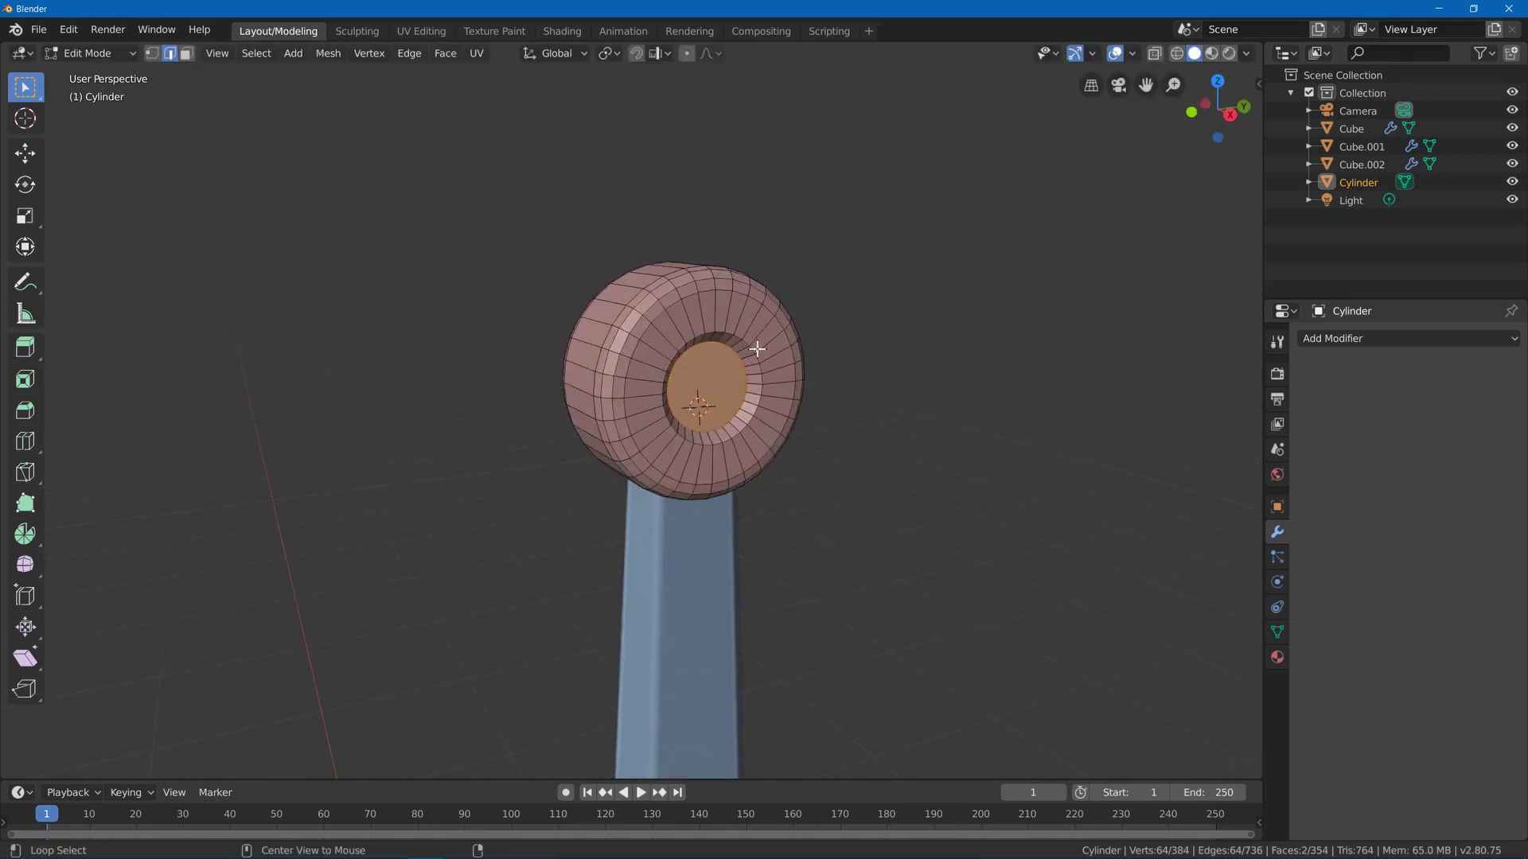
- Bevel the edge loops around both pommel recesses with 2 segments and a width of about 0.0054 m
key(2)
alt+click(751, 371)
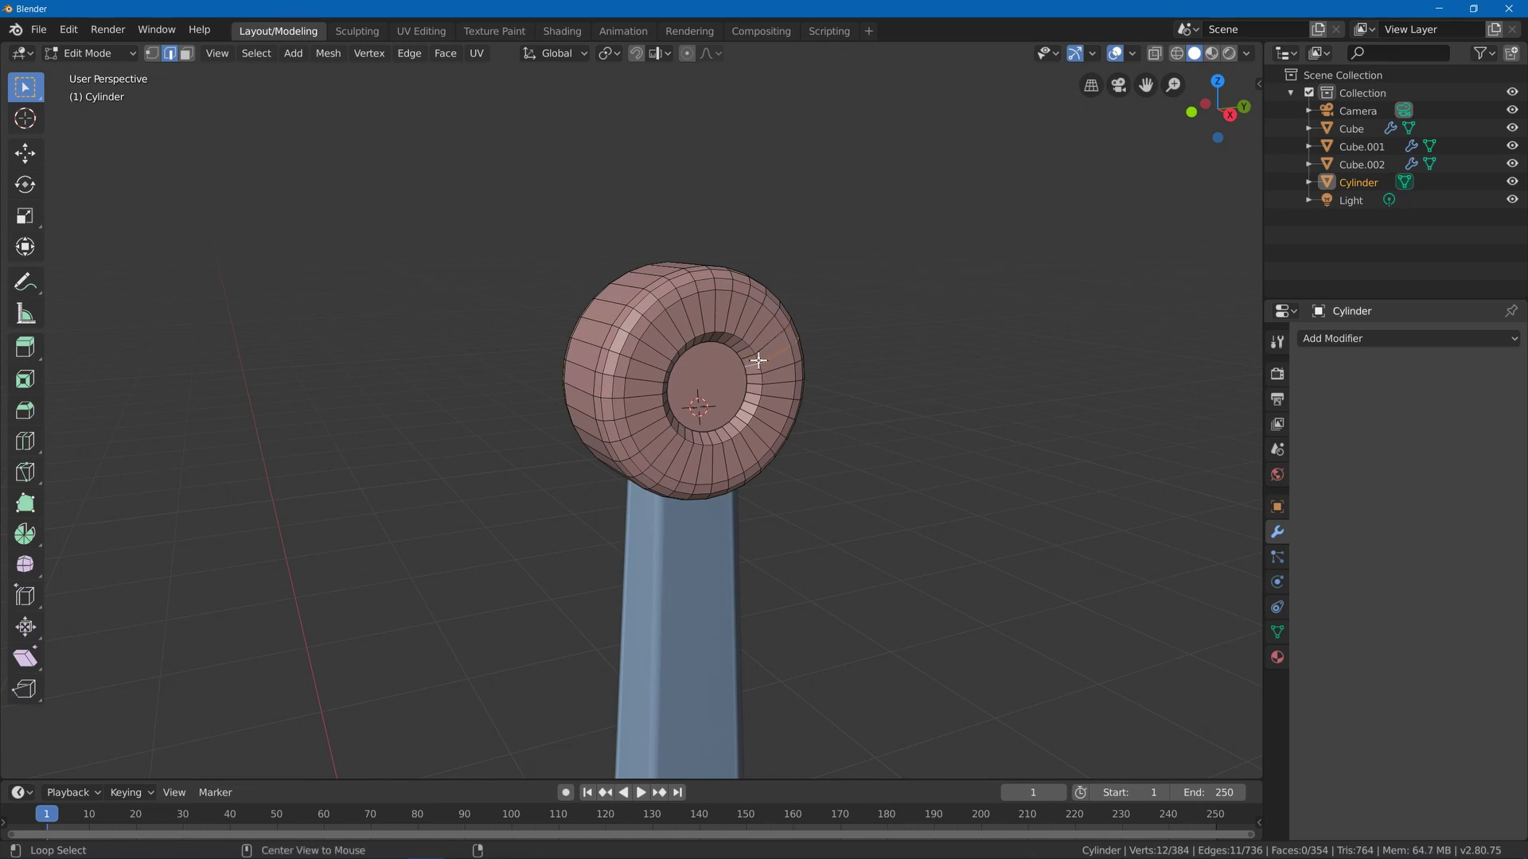
alt+click(740, 364)
alt+shift+click(740, 363)
middle_drag(597, 374, 834, 390)
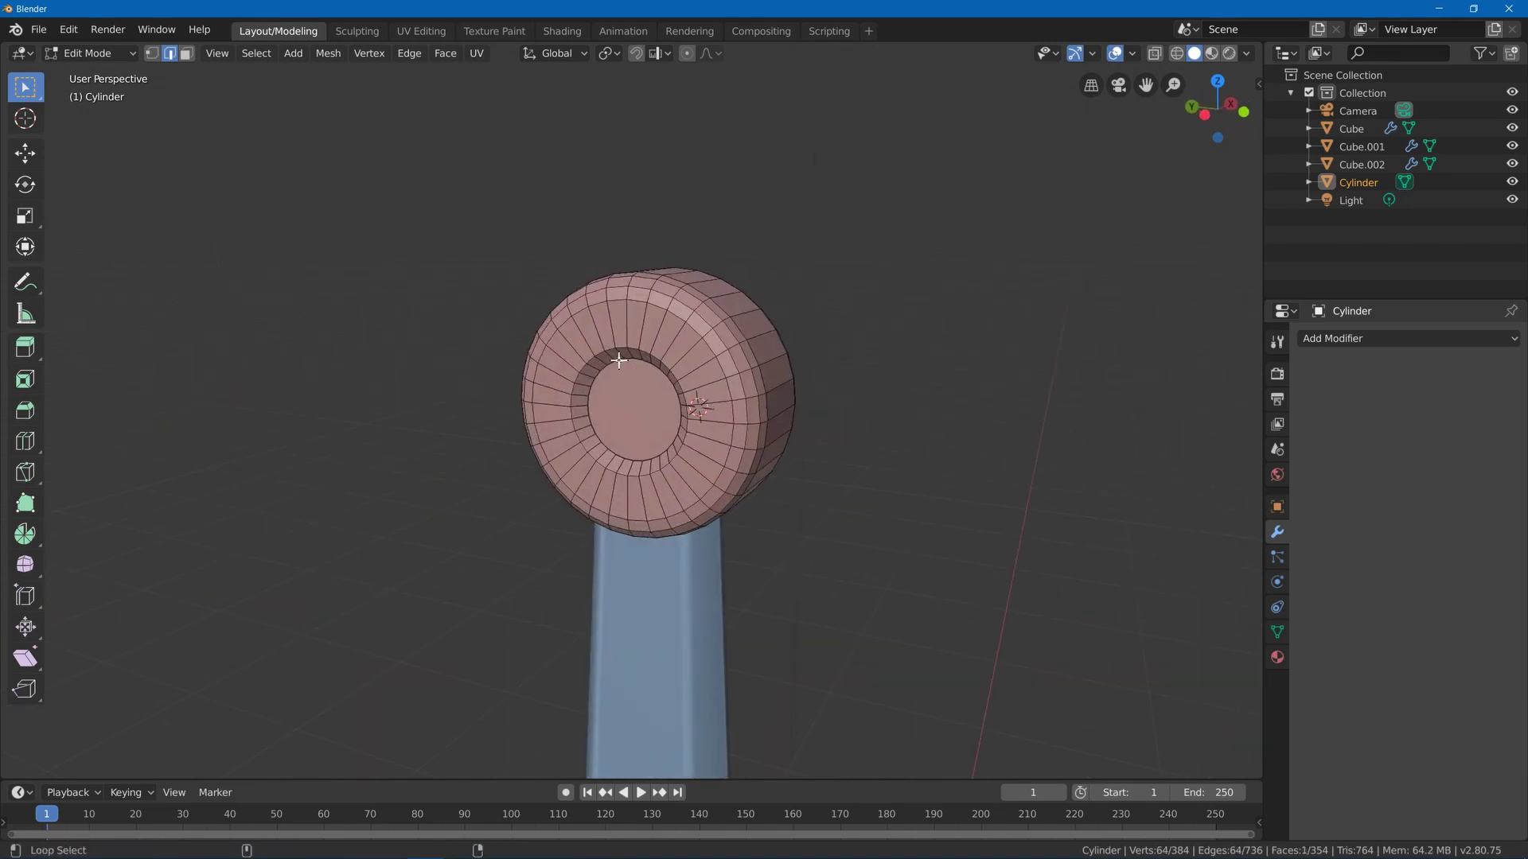
alt+shift+click(601, 352)
key(ctrl+b)
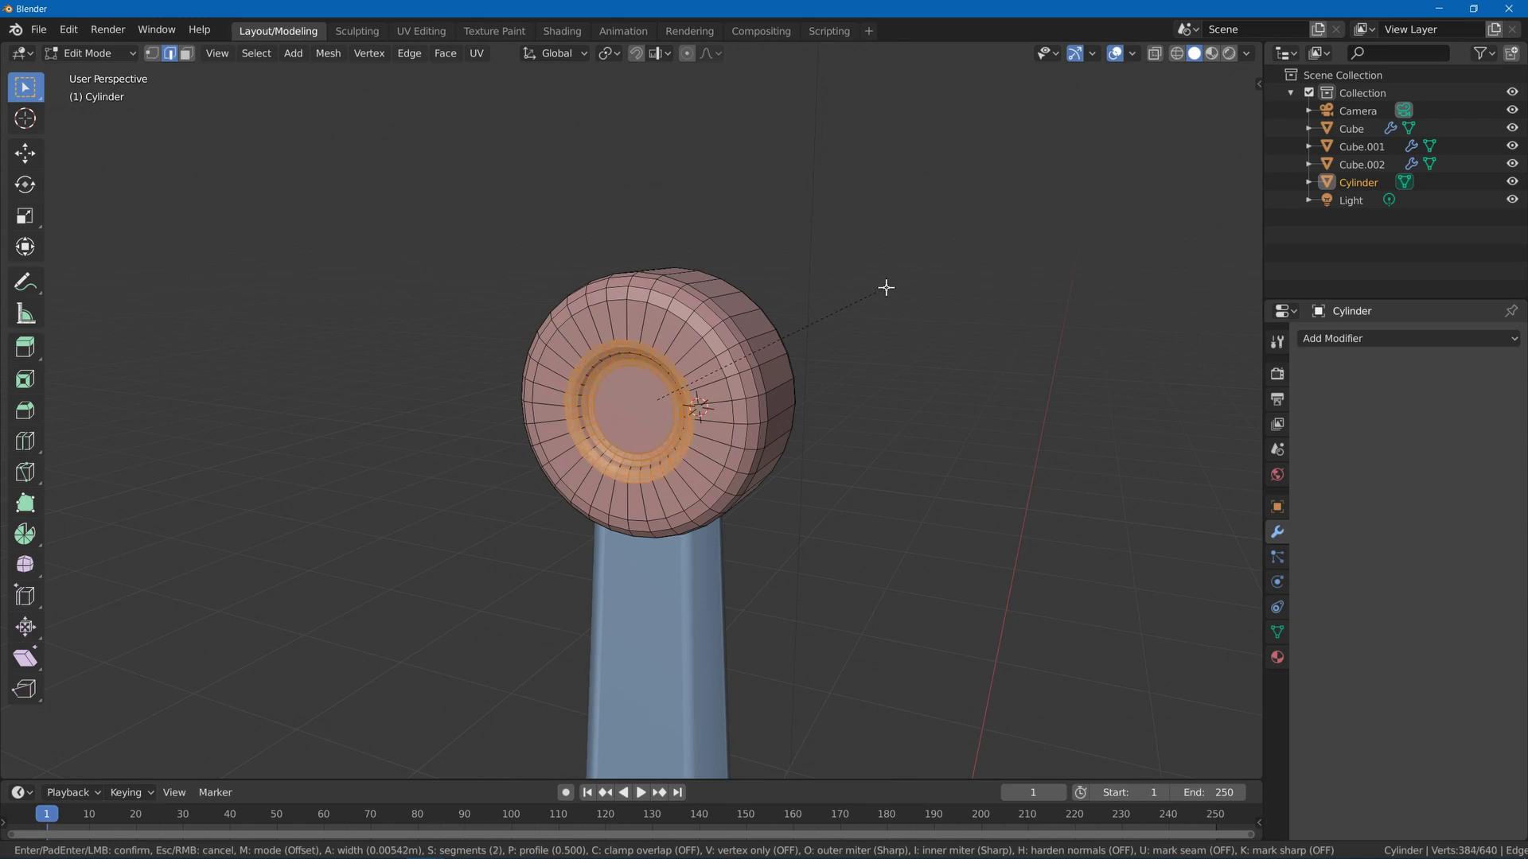
click(887, 287)
- Return to Object Mode, shade the pommel smooth and deselect everything
key(Tab)
right_click(597, 351)
click(597, 351)
middle_drag(597, 351, 744, 234)
key(alt+a)
scroll(726, 433, down, 10)
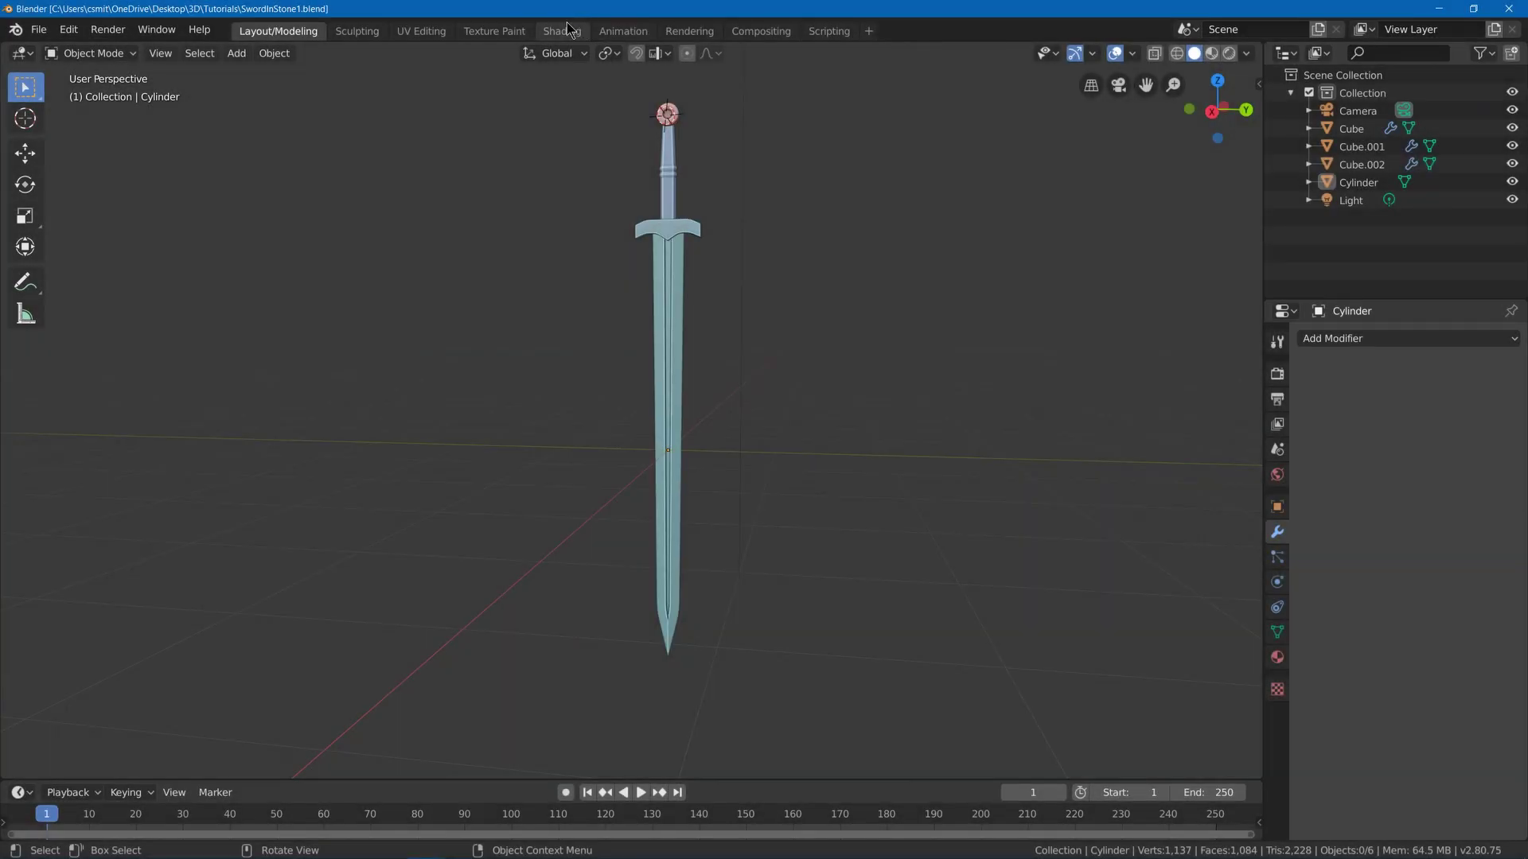
- In the Shading workspace, give the blade a new material named Metal with Metallic set to 1.000
click(566, 31)
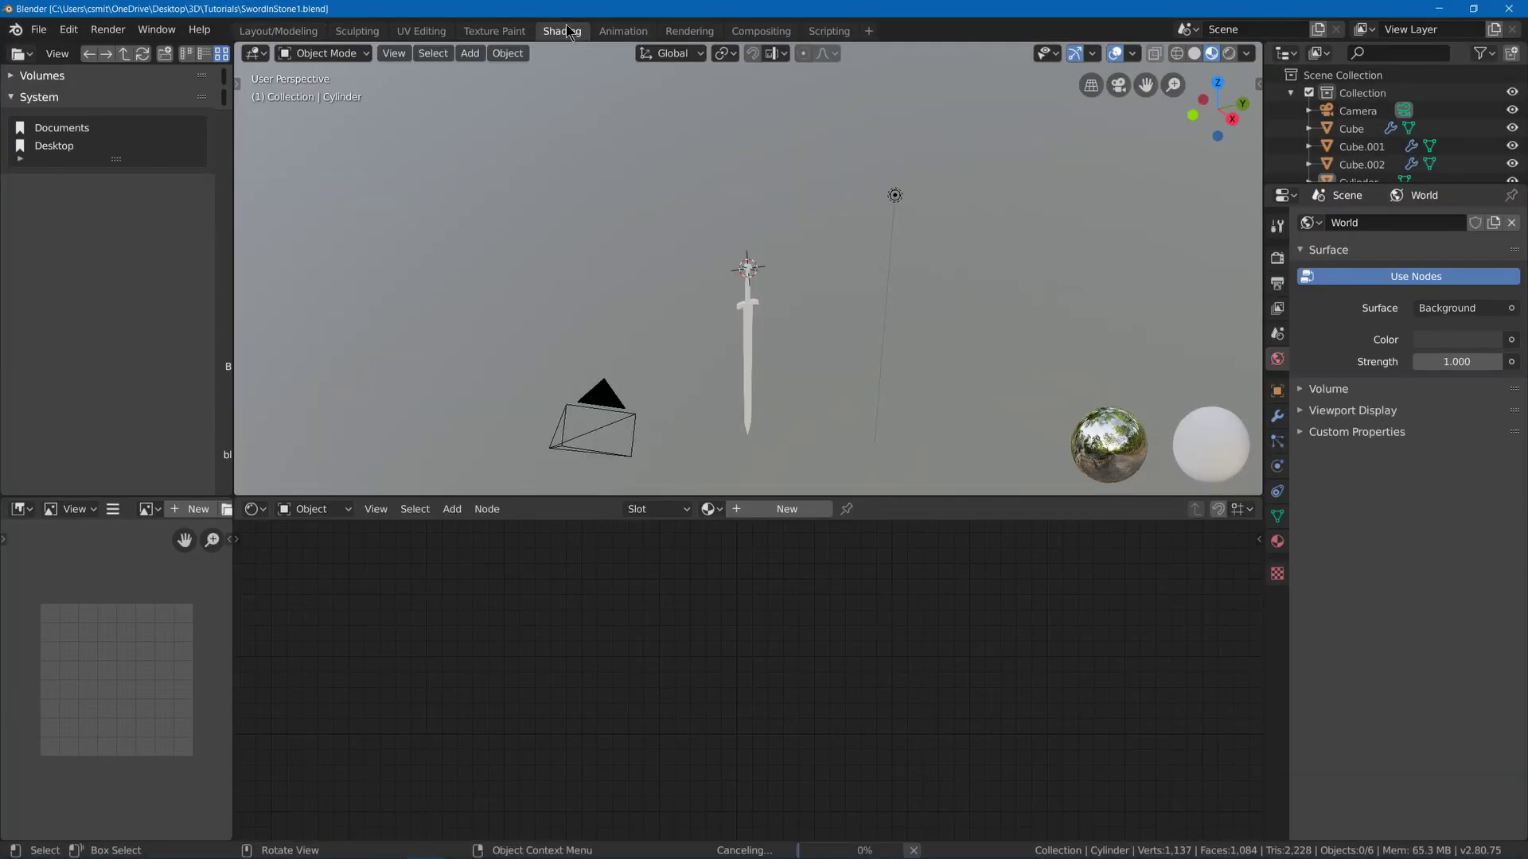
click(743, 399)
scroll(744, 398, up, 5)
shift+middle_drag(744, 399, 641, 194)
click(739, 510)
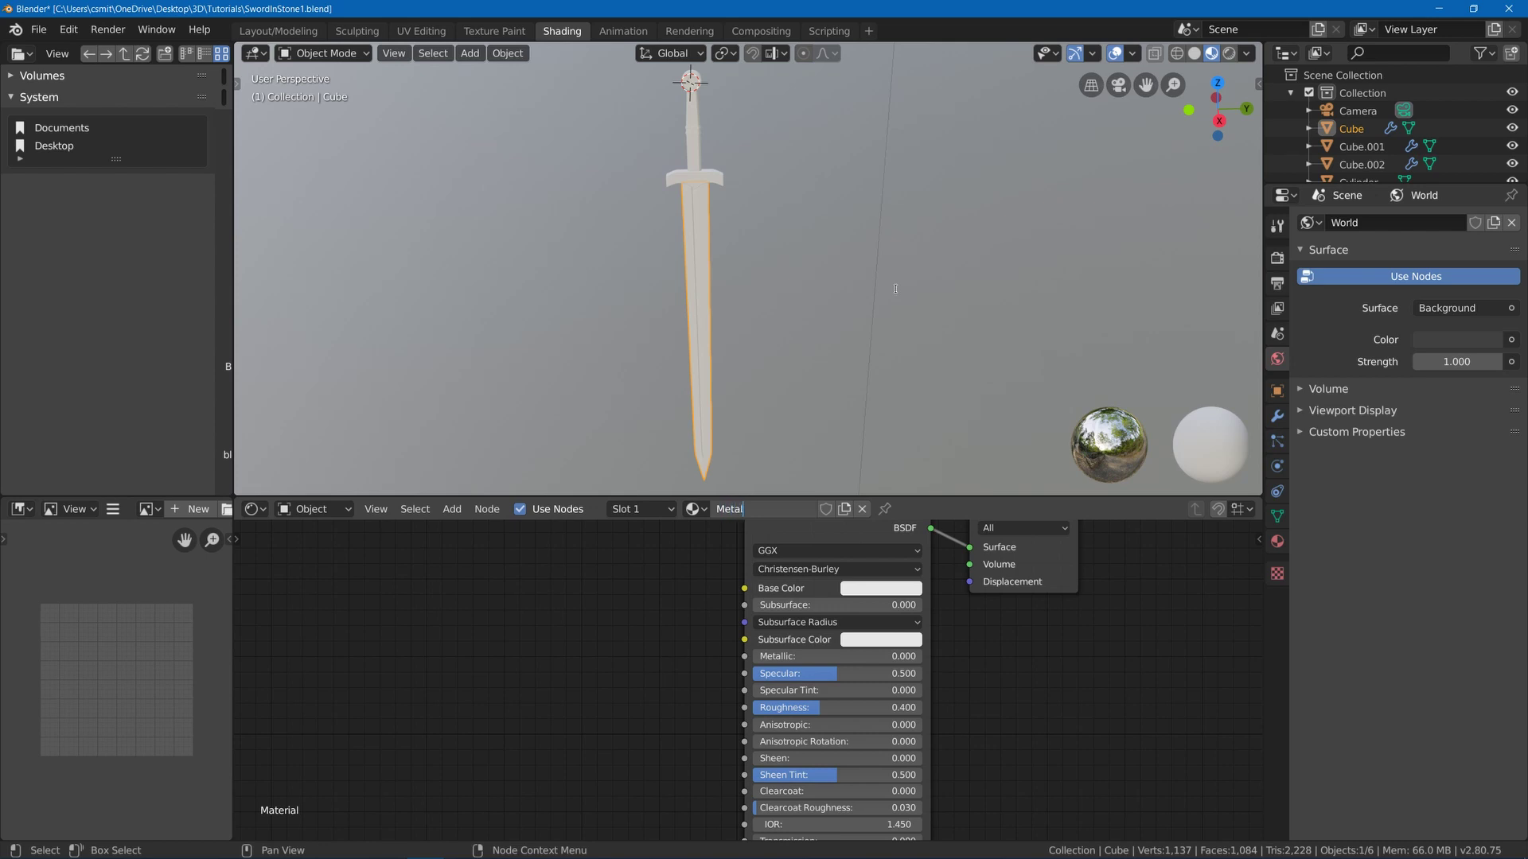
text(Metal)
key(Return)
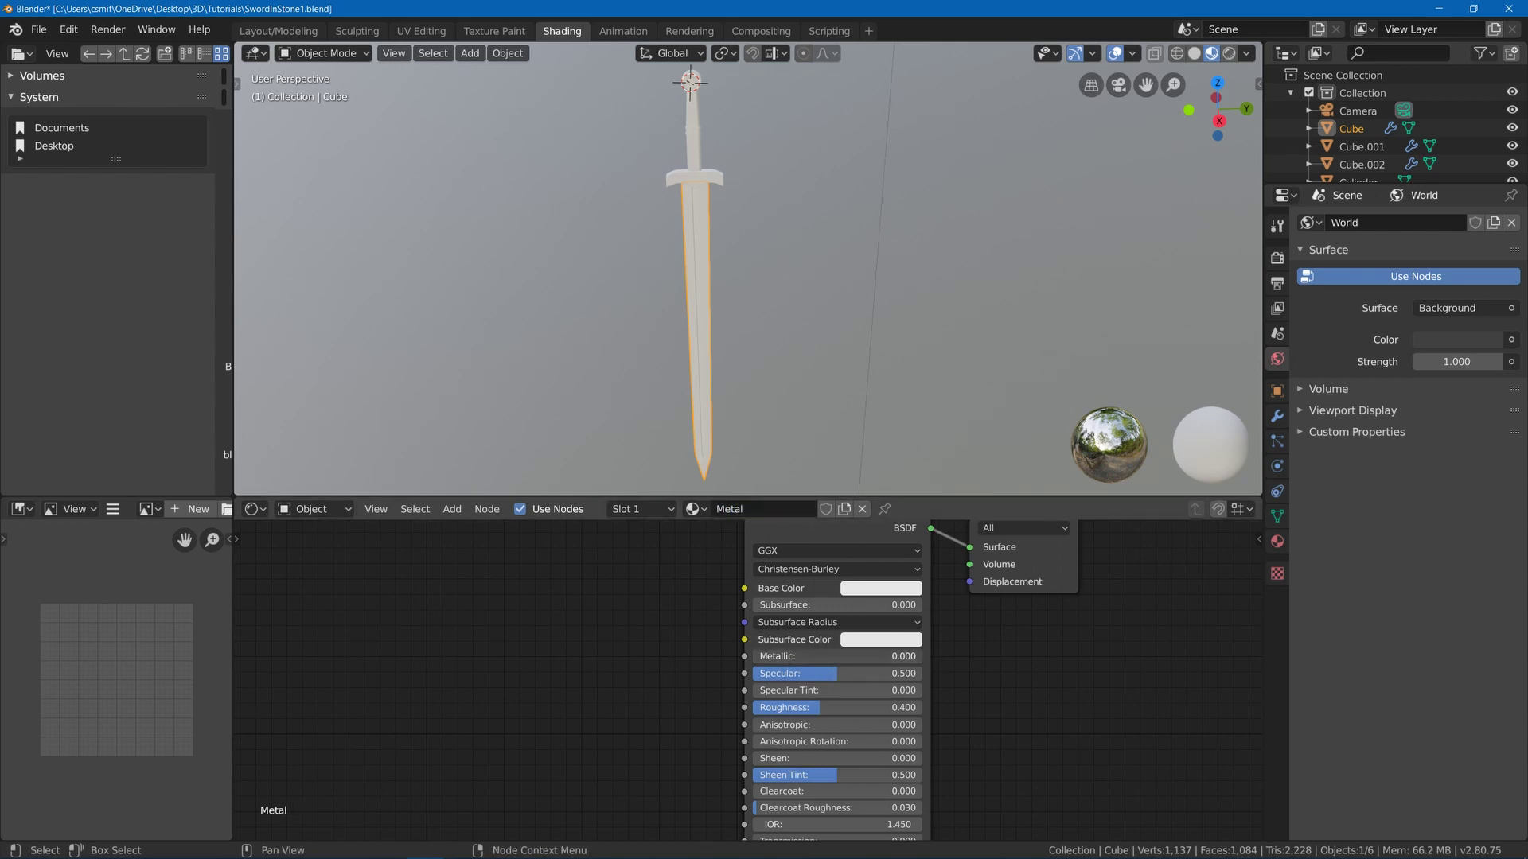
drag(796, 657, 921, 656)
- Link the blade's Metal material to the pommel, grip and crossguard
middle_drag(712, 243, 690, 239)
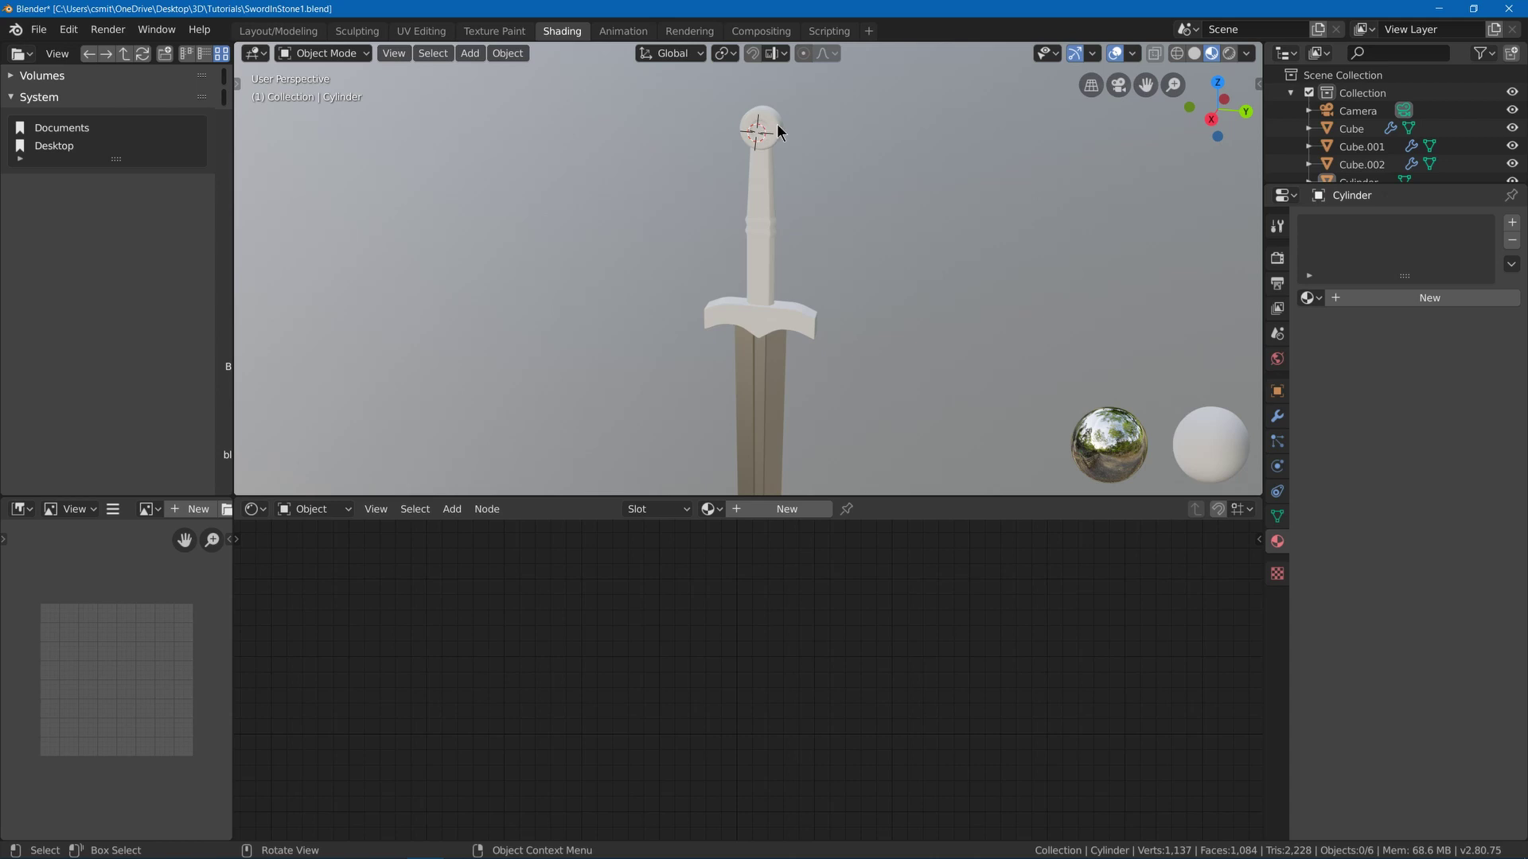
click(780, 127)
shift+click(767, 230)
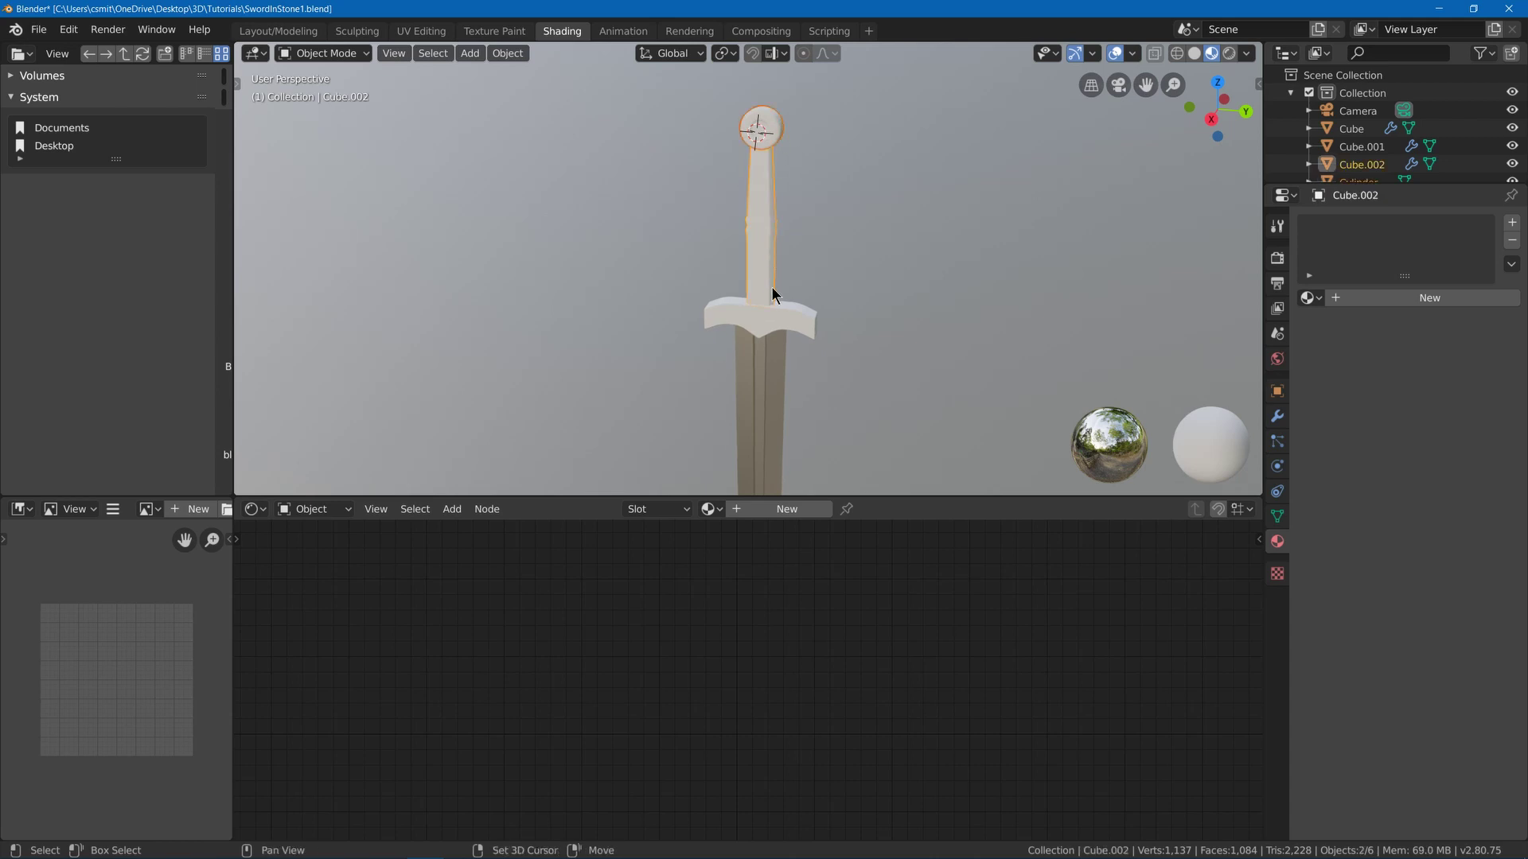
shift+click(773, 303)
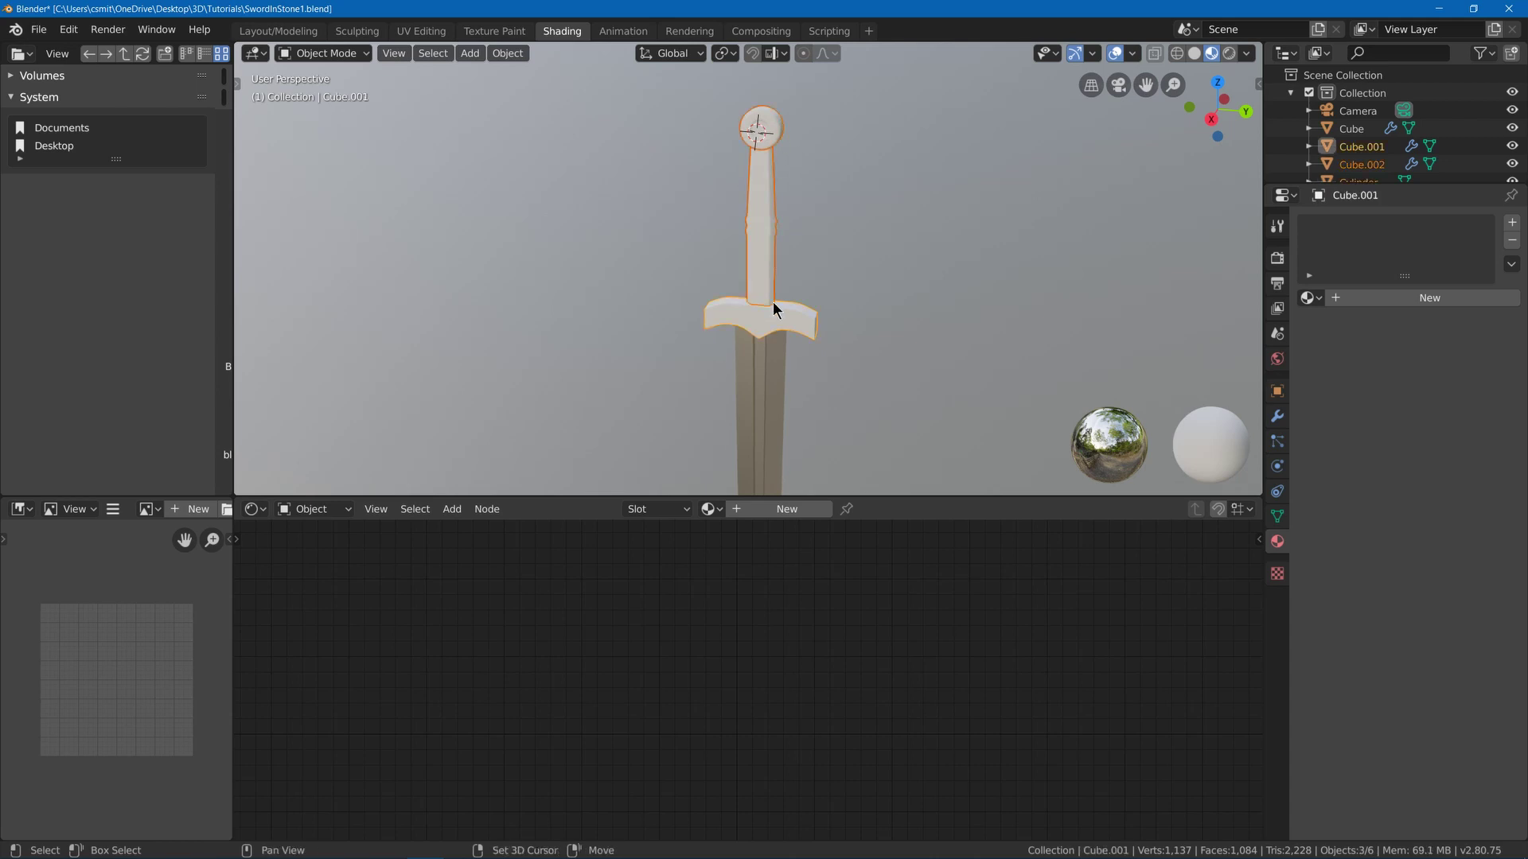
shift+click(758, 365)
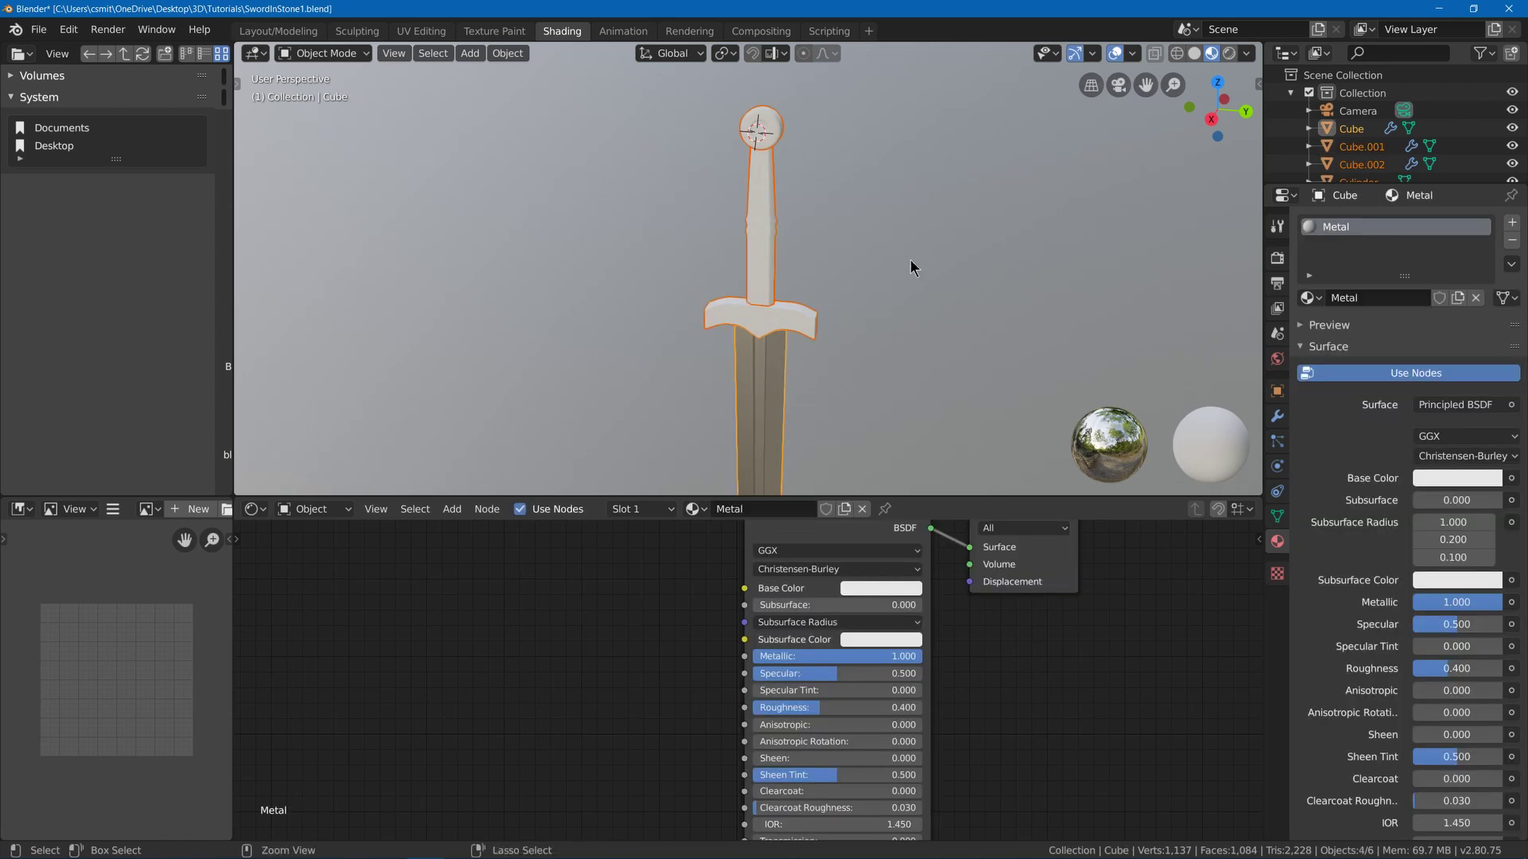
key(ctrl+l)
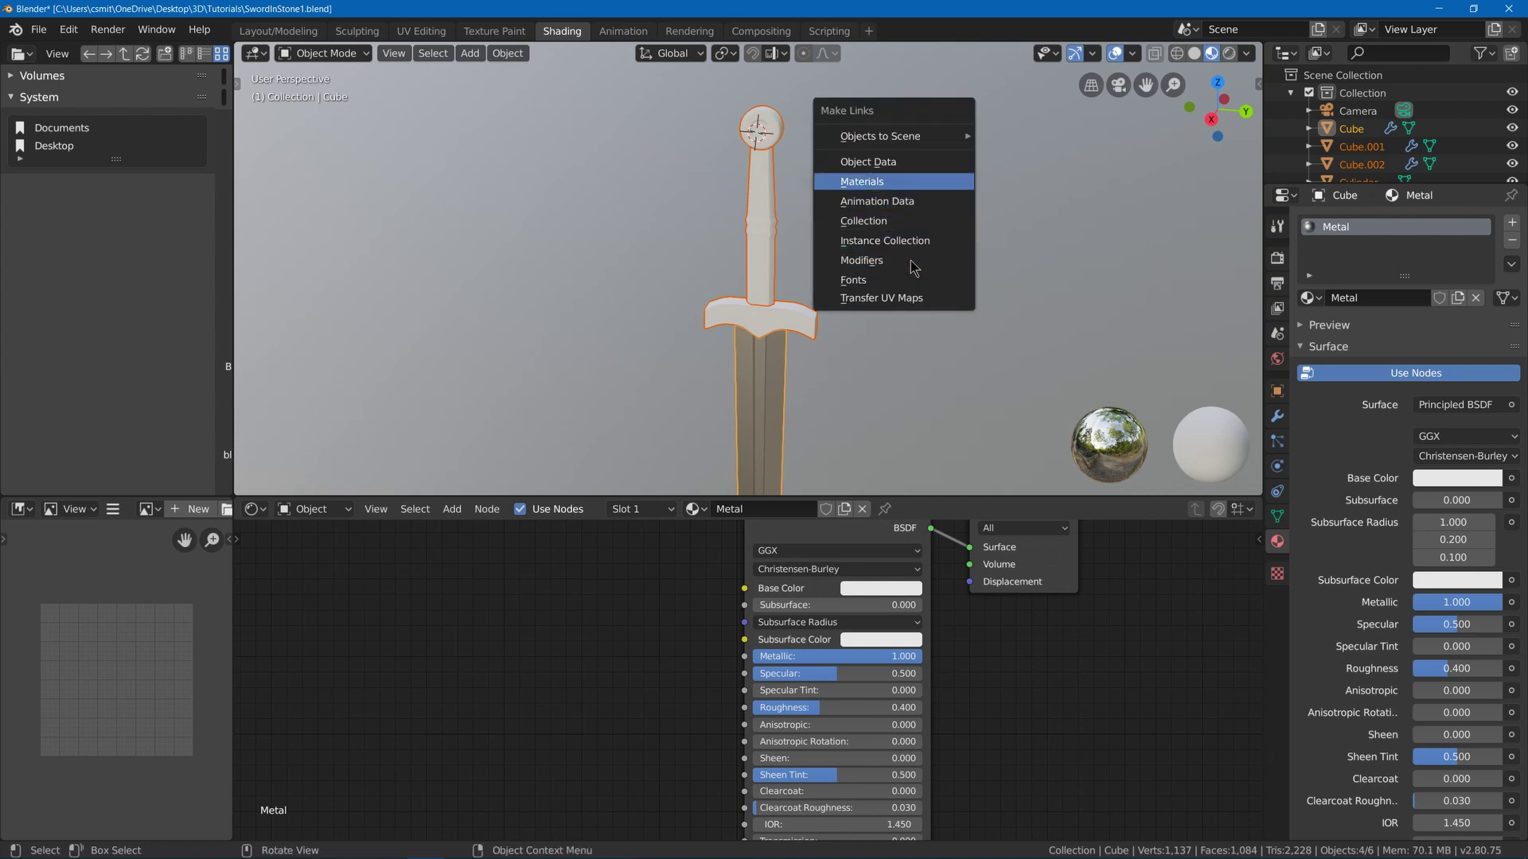
click(899, 181)
- Add a Noise Texture node to the blade's Metal material, well before the Principled BSDF
click(772, 208)
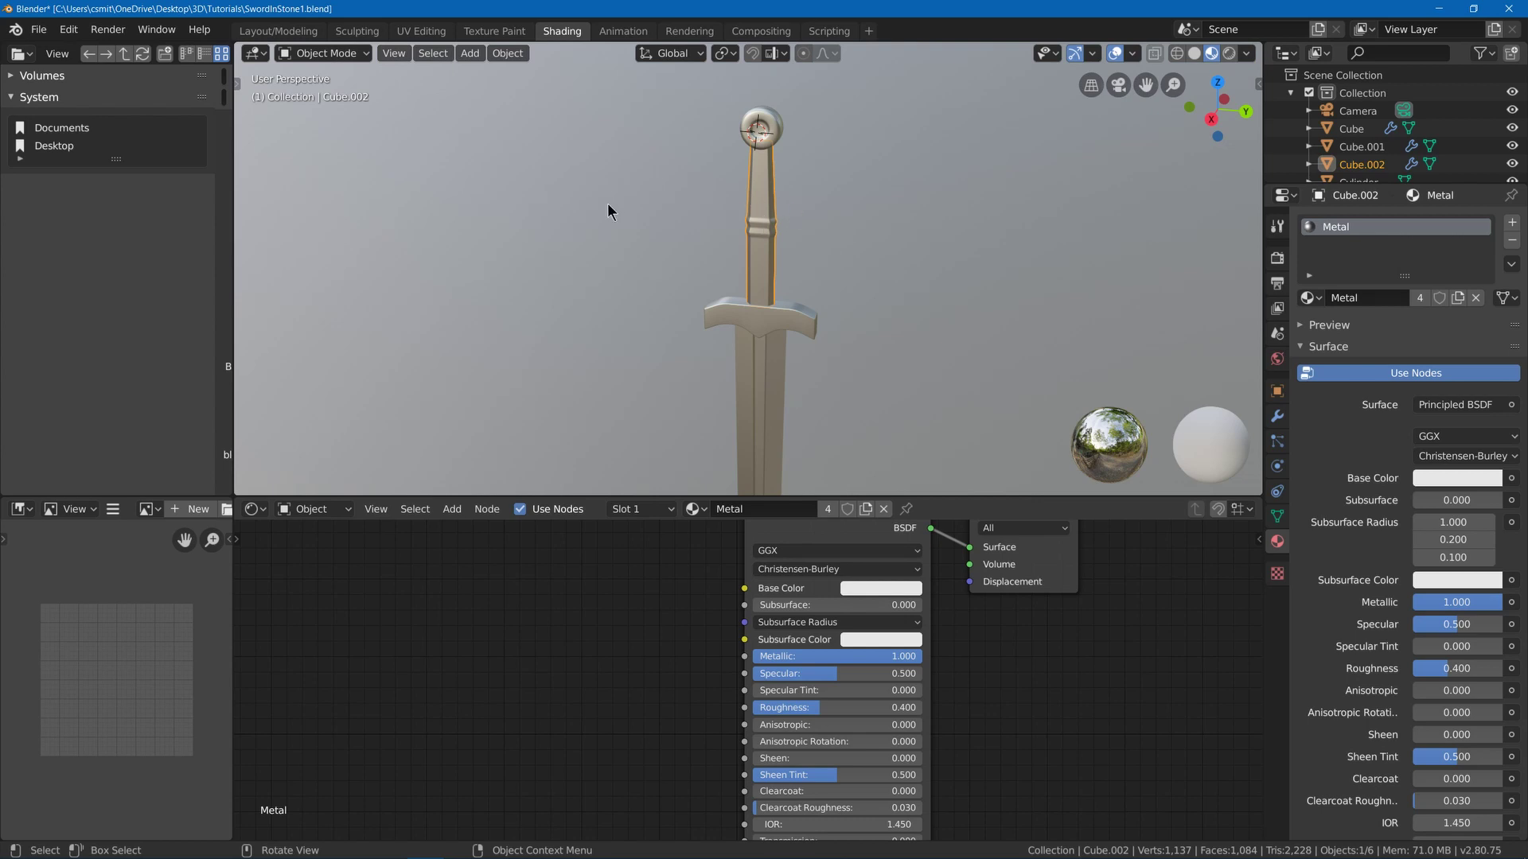
shift+middle_drag(759, 271, 736, 238)
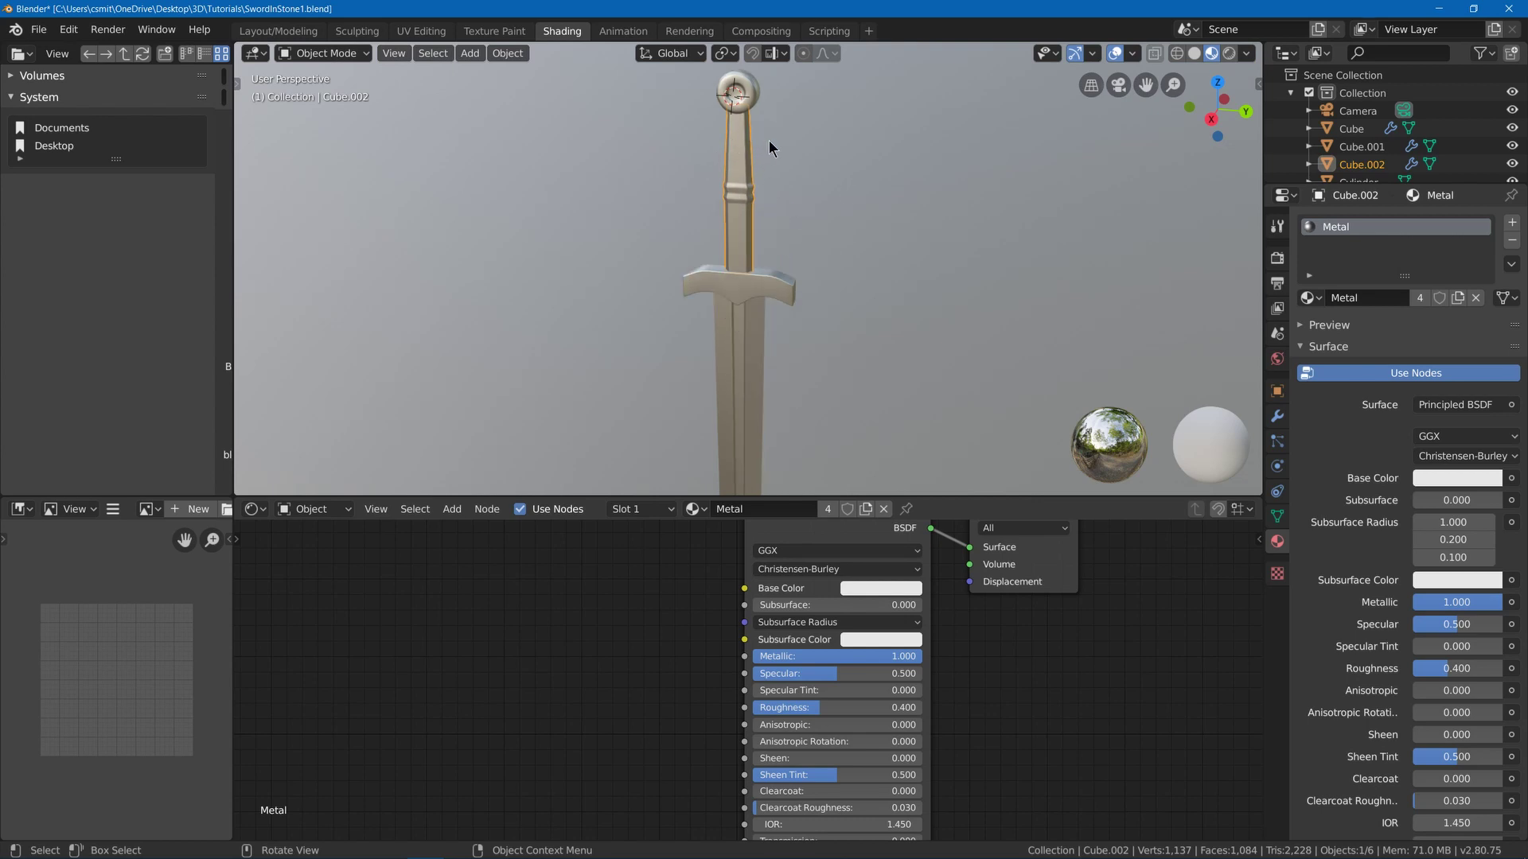
shift+middle_drag(768, 140, 739, 211)
click(739, 212)
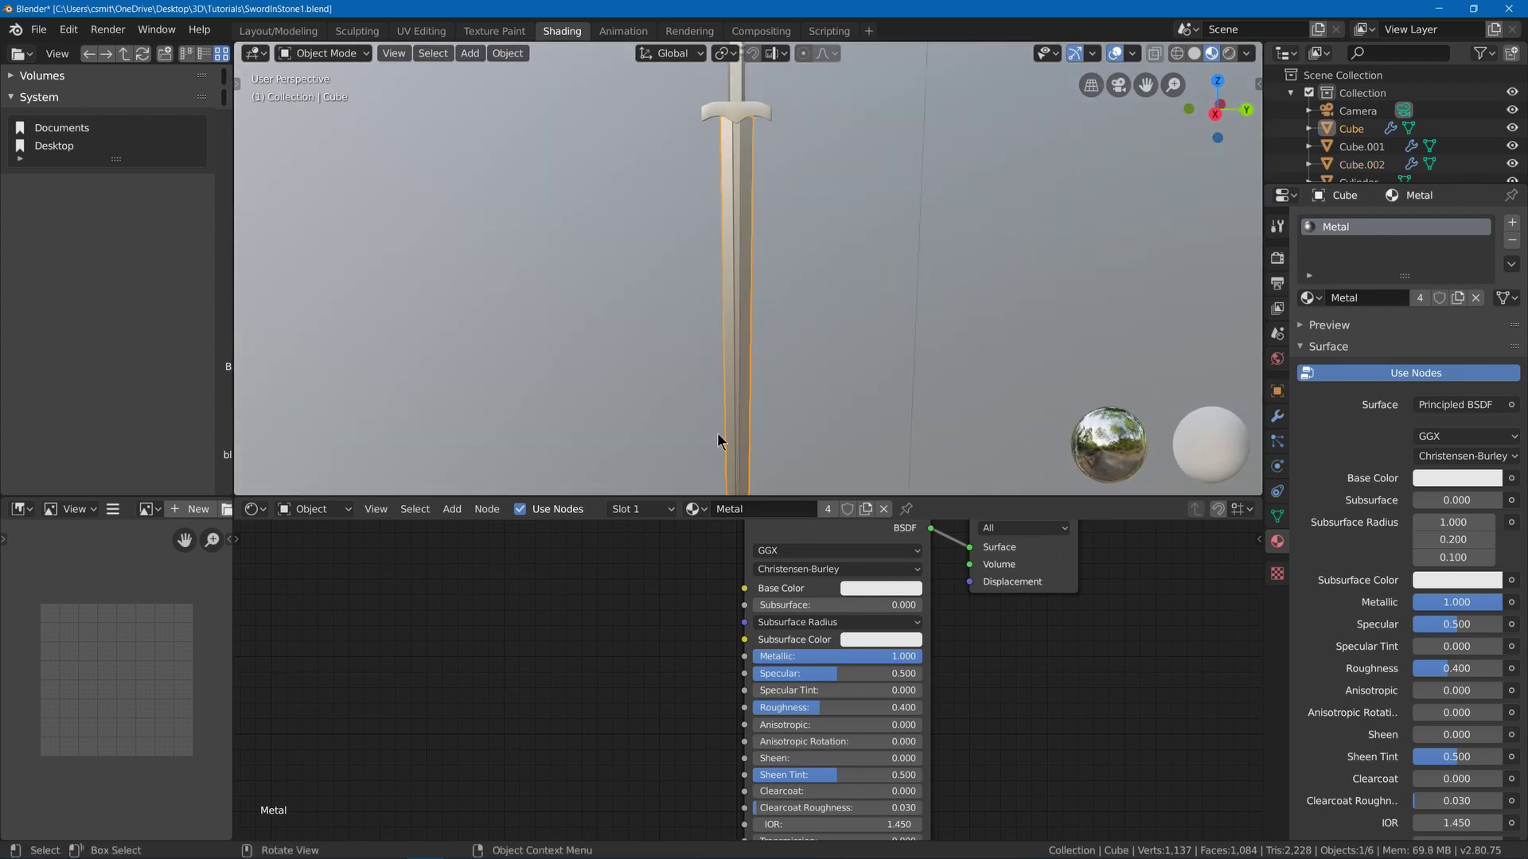
middle_drag(690, 623, 669, 655)
scroll(503, 587, down, 1)
key(shift+a)
click(452, 564)
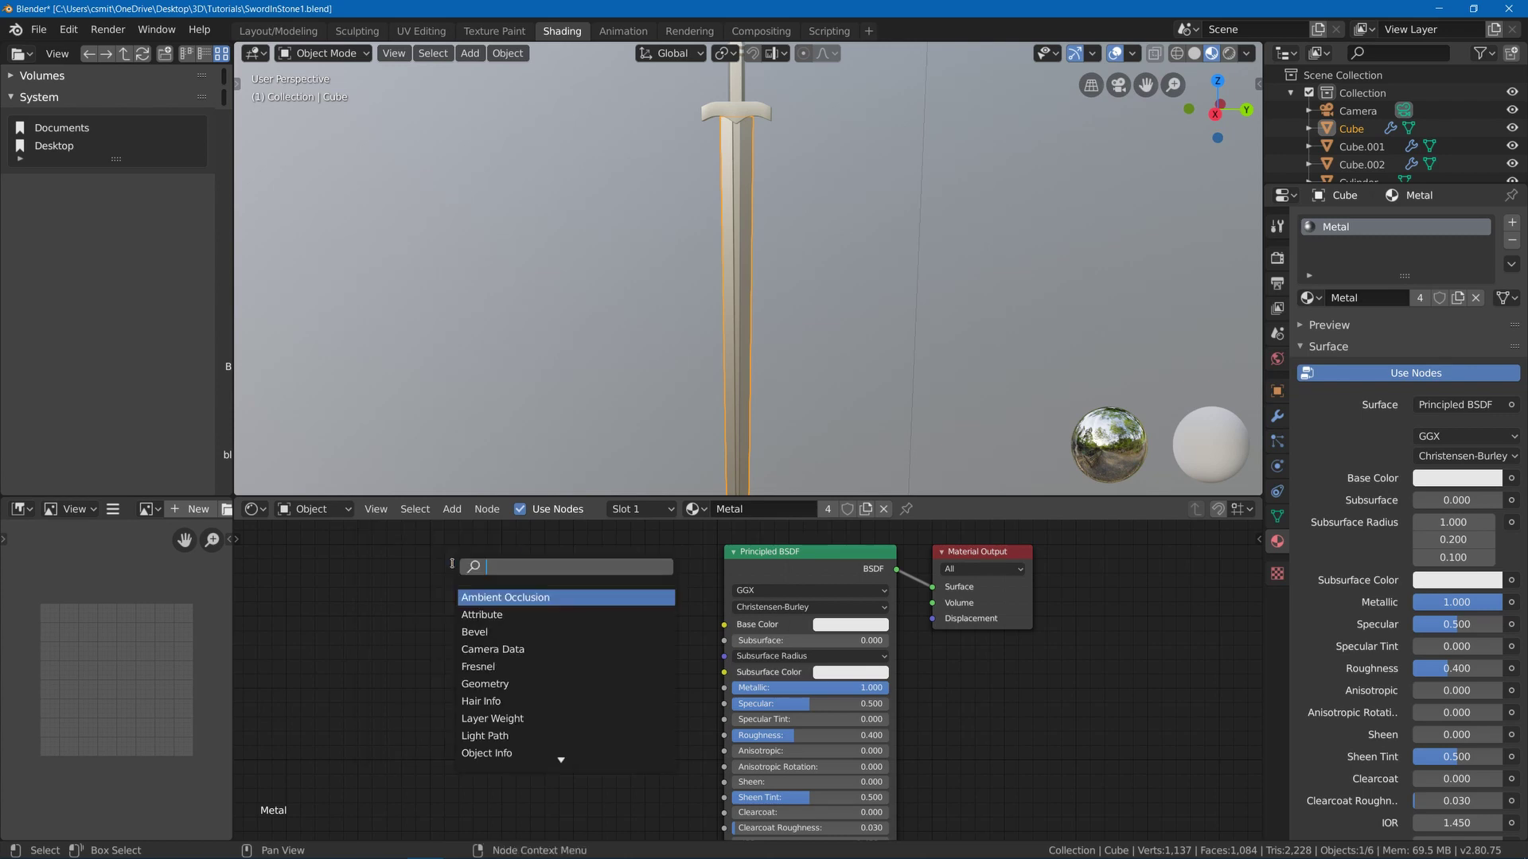
text(noise)
key(Return)
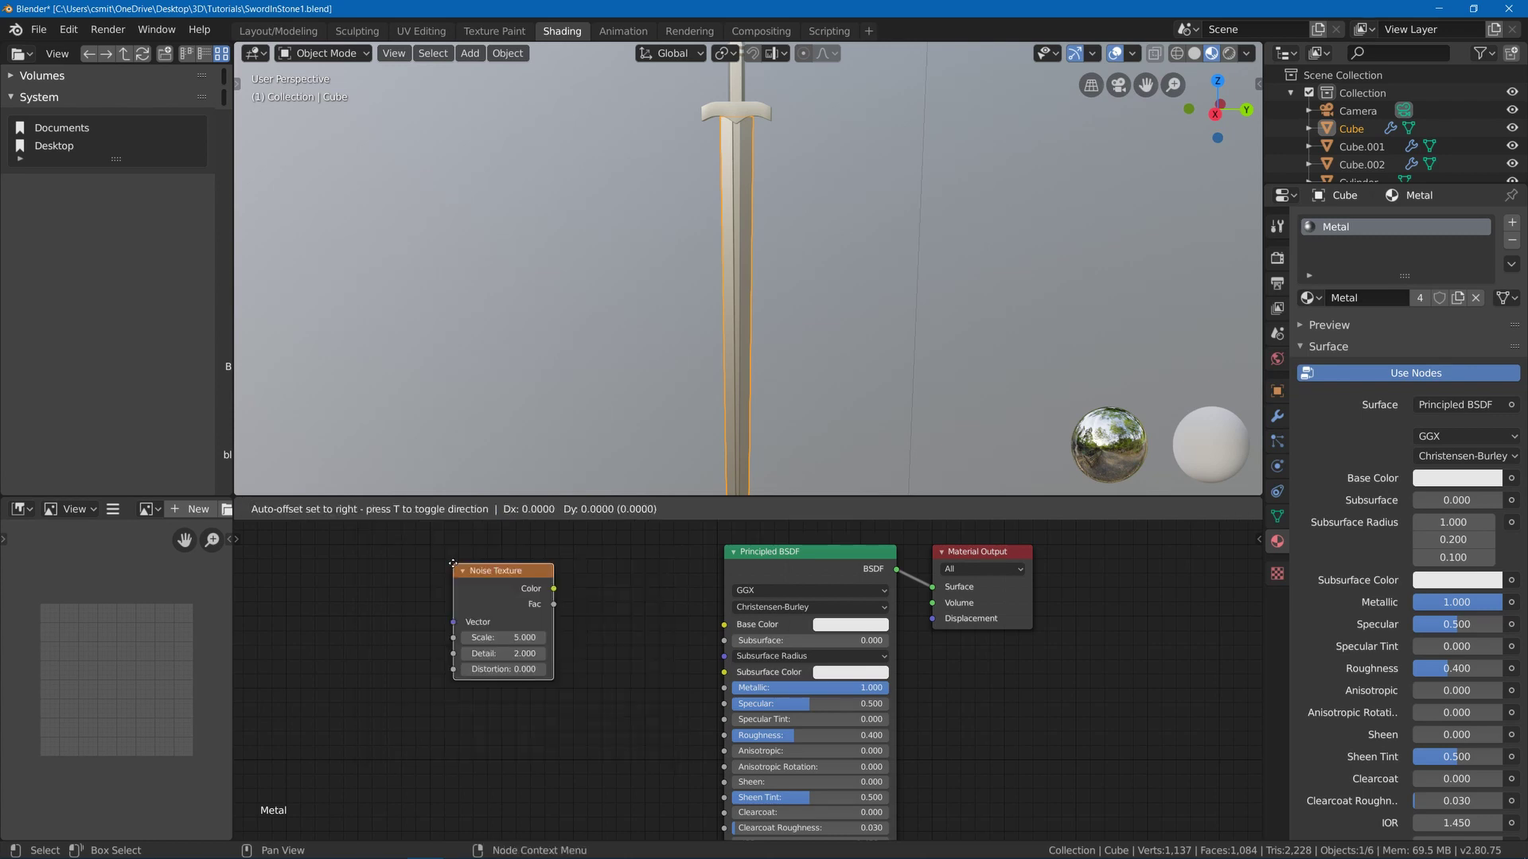
click(320, 560)
- Add a ColorRamp node between the Noise Texture and the Principled BSDF
key(shift+a)
click(478, 568)
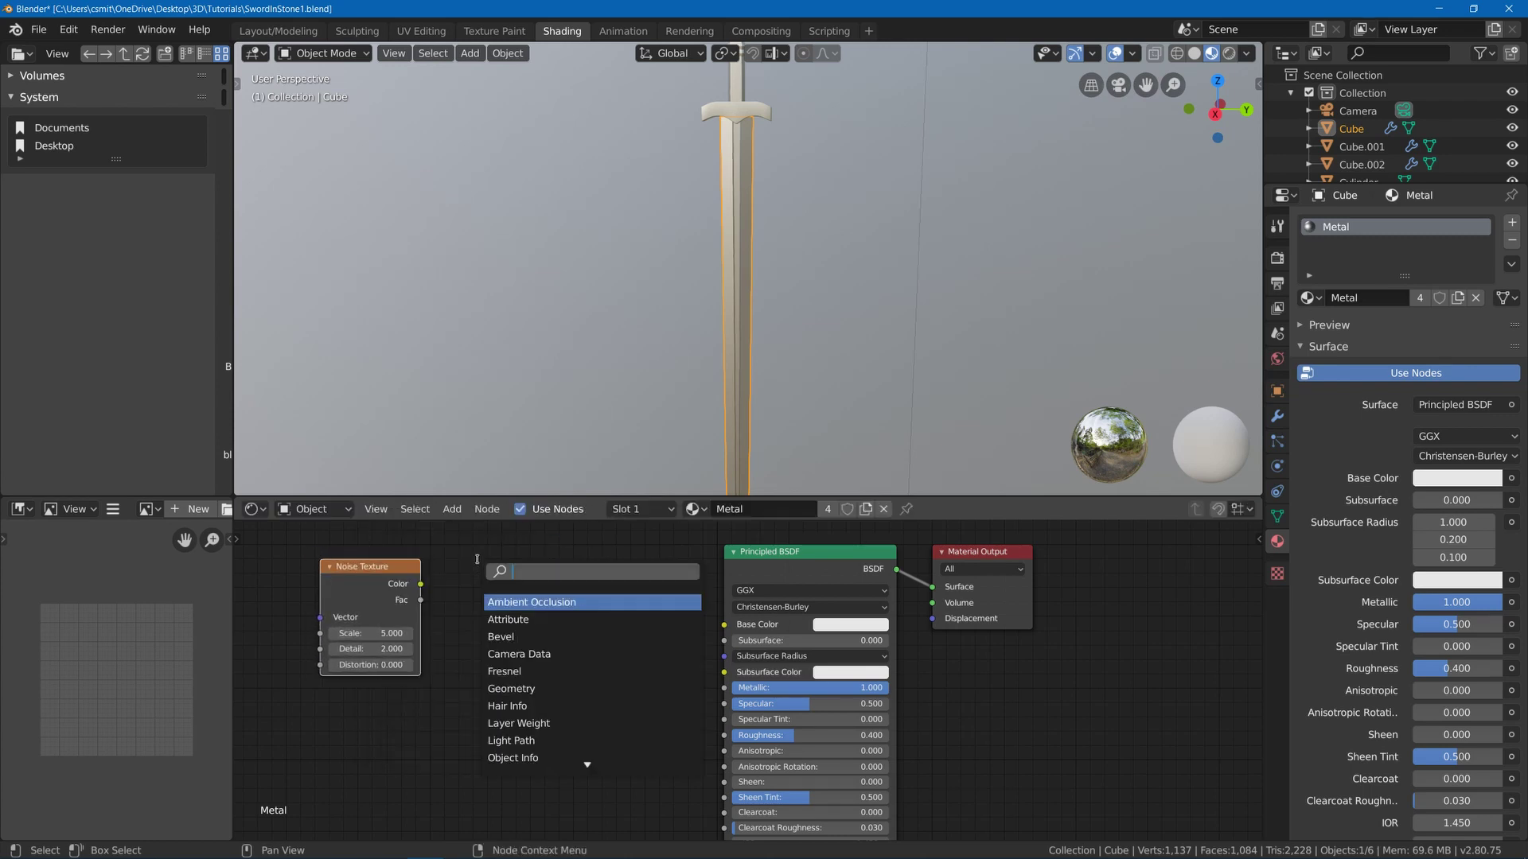
text(color)
key(Return)
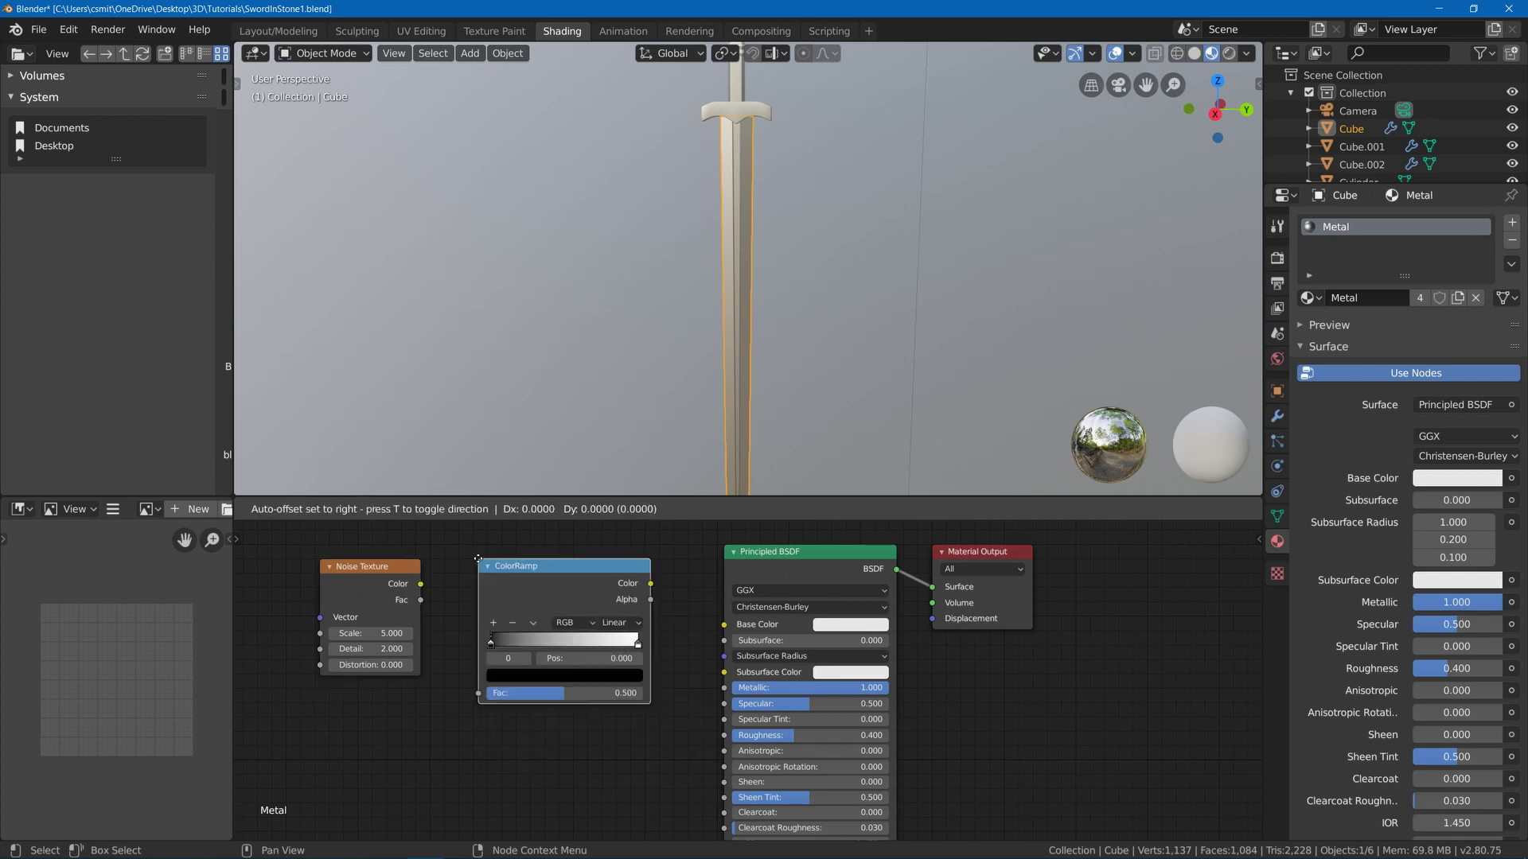
click(478, 560)
- Connect the Noise Texture's Fac output to the ColorRamp's Fac and the ColorRamp's Color to the shader's Base Color
drag(420, 584, 476, 688)
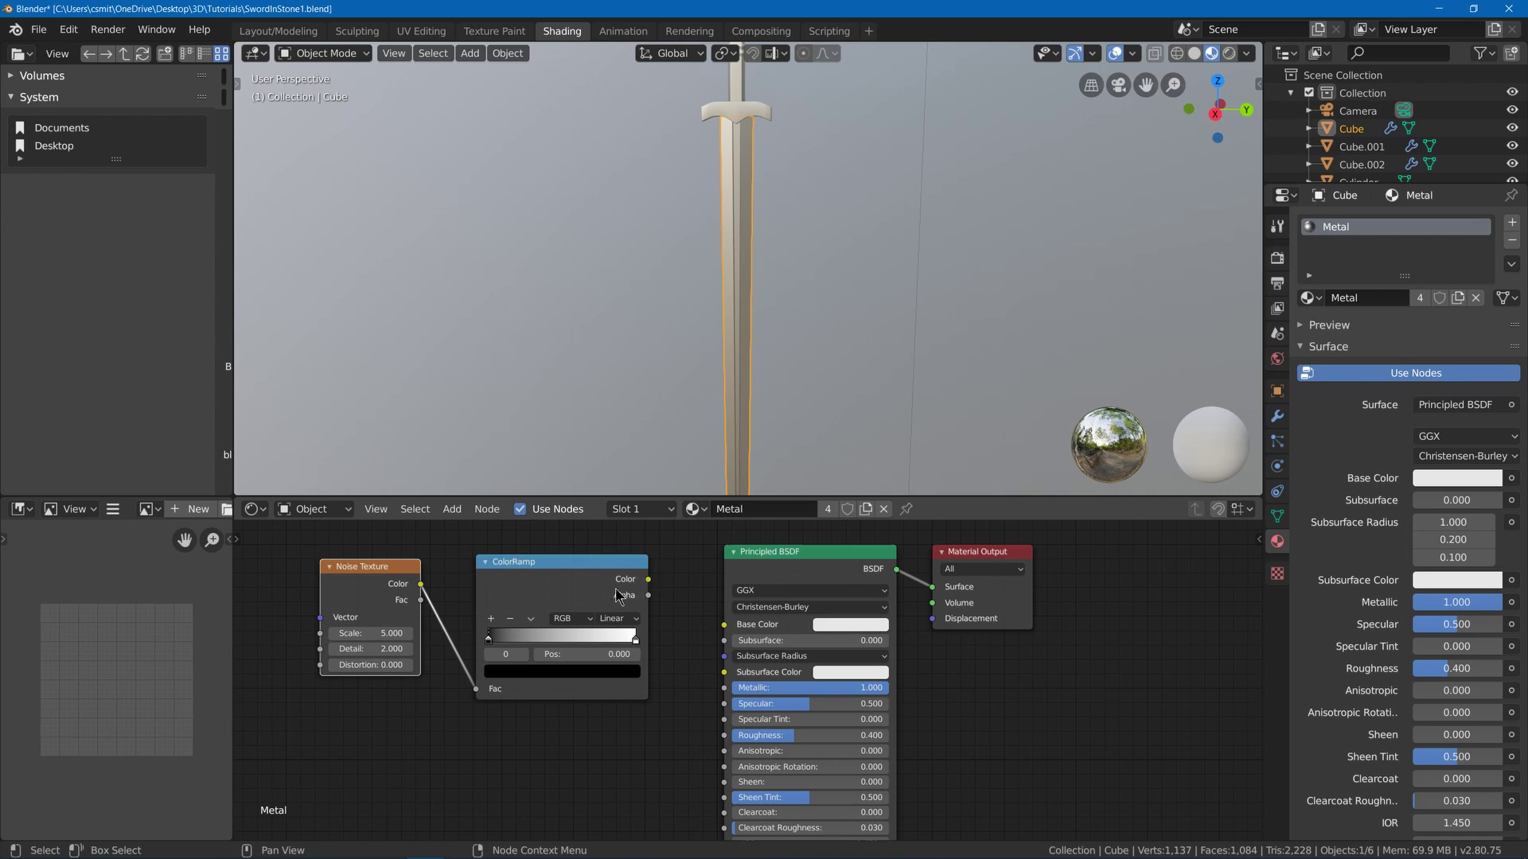
drag(420, 600, 476, 688)
drag(648, 579, 746, 626)
scroll(716, 248, down, 2)
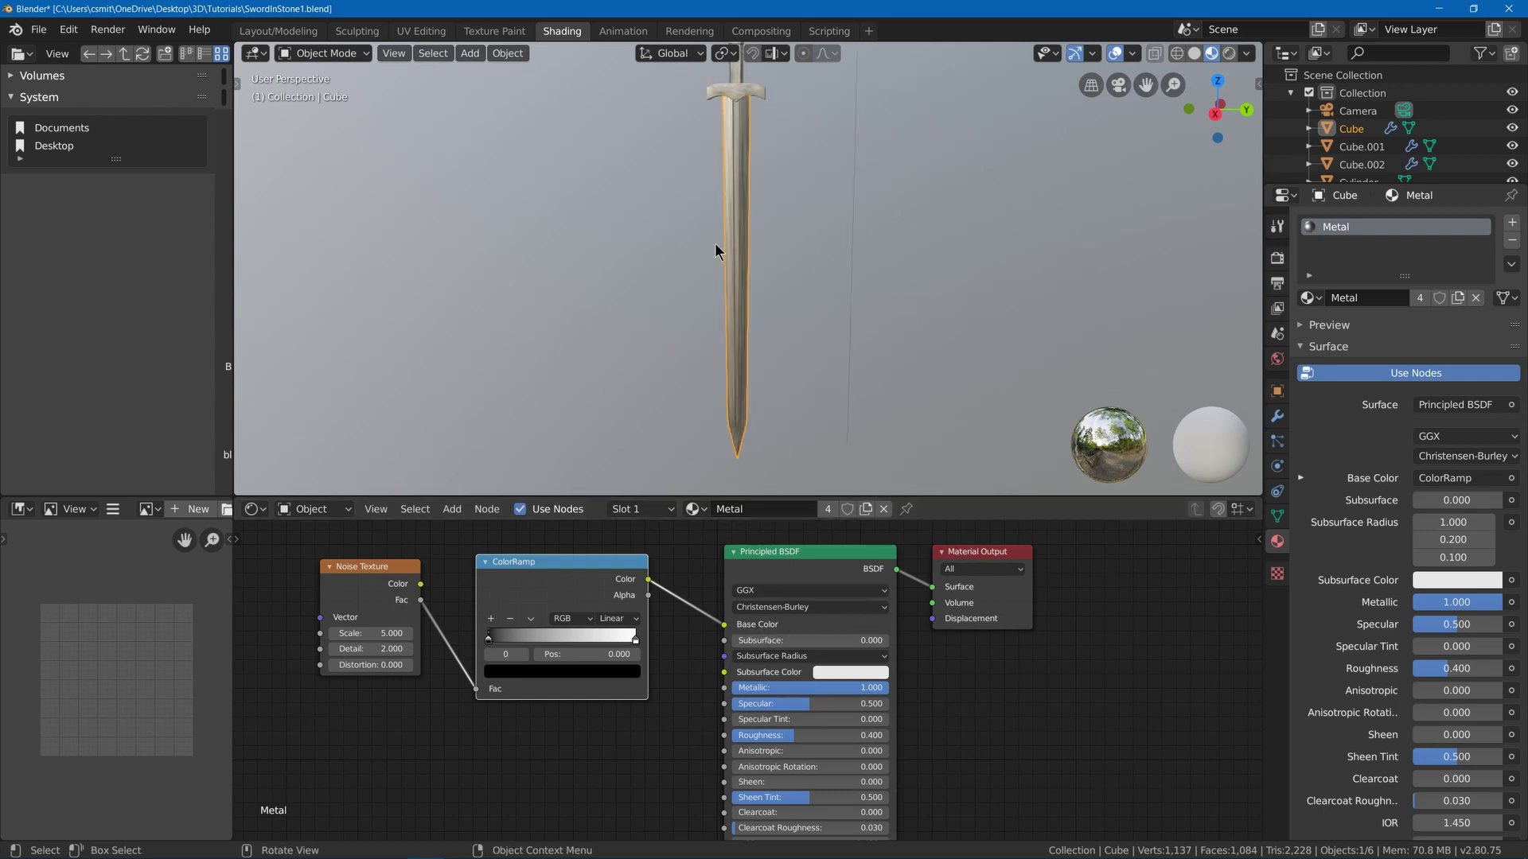
middle_drag(716, 248, 707, 248)
scroll(729, 249, up, 3)
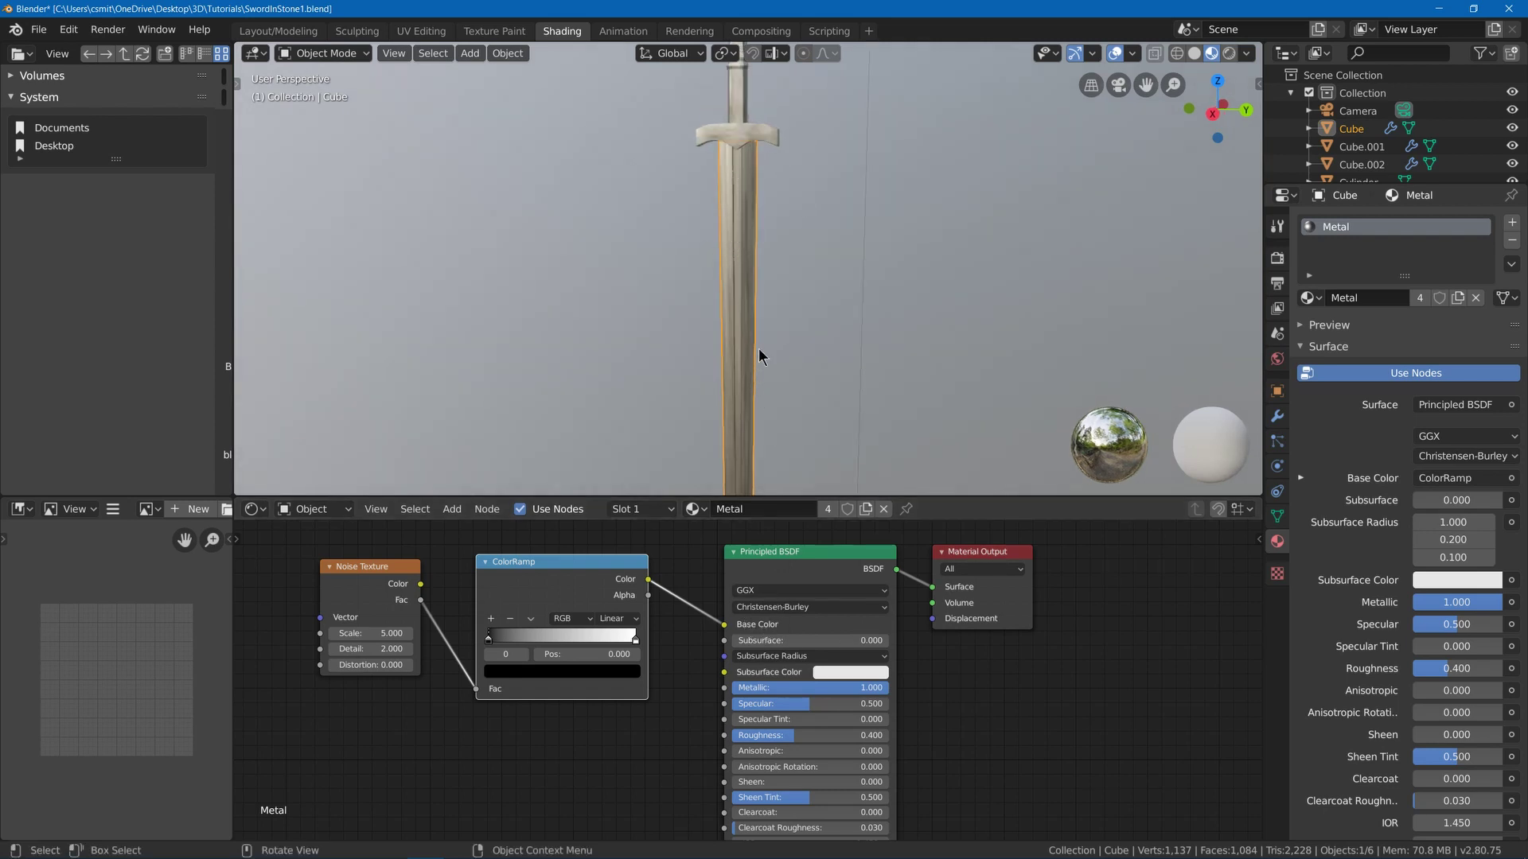
scroll(759, 356, down, 2)
- Add a Texture Coordinate node before the Noise Texture and connect its Object output to the noise's Vector input
key(shift+a)
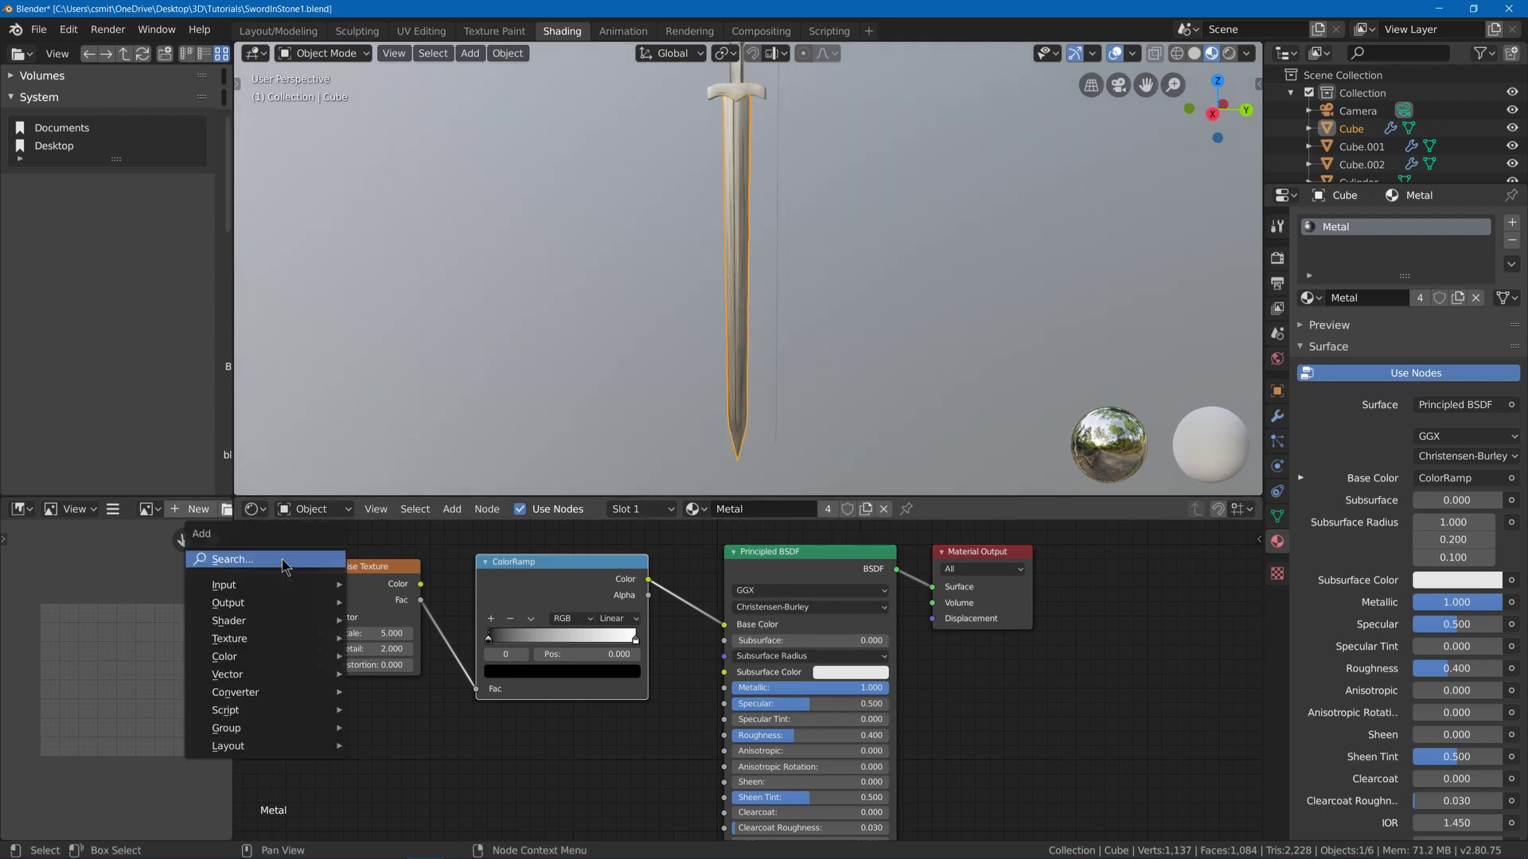
click(284, 560)
text(coord)
key(Return)
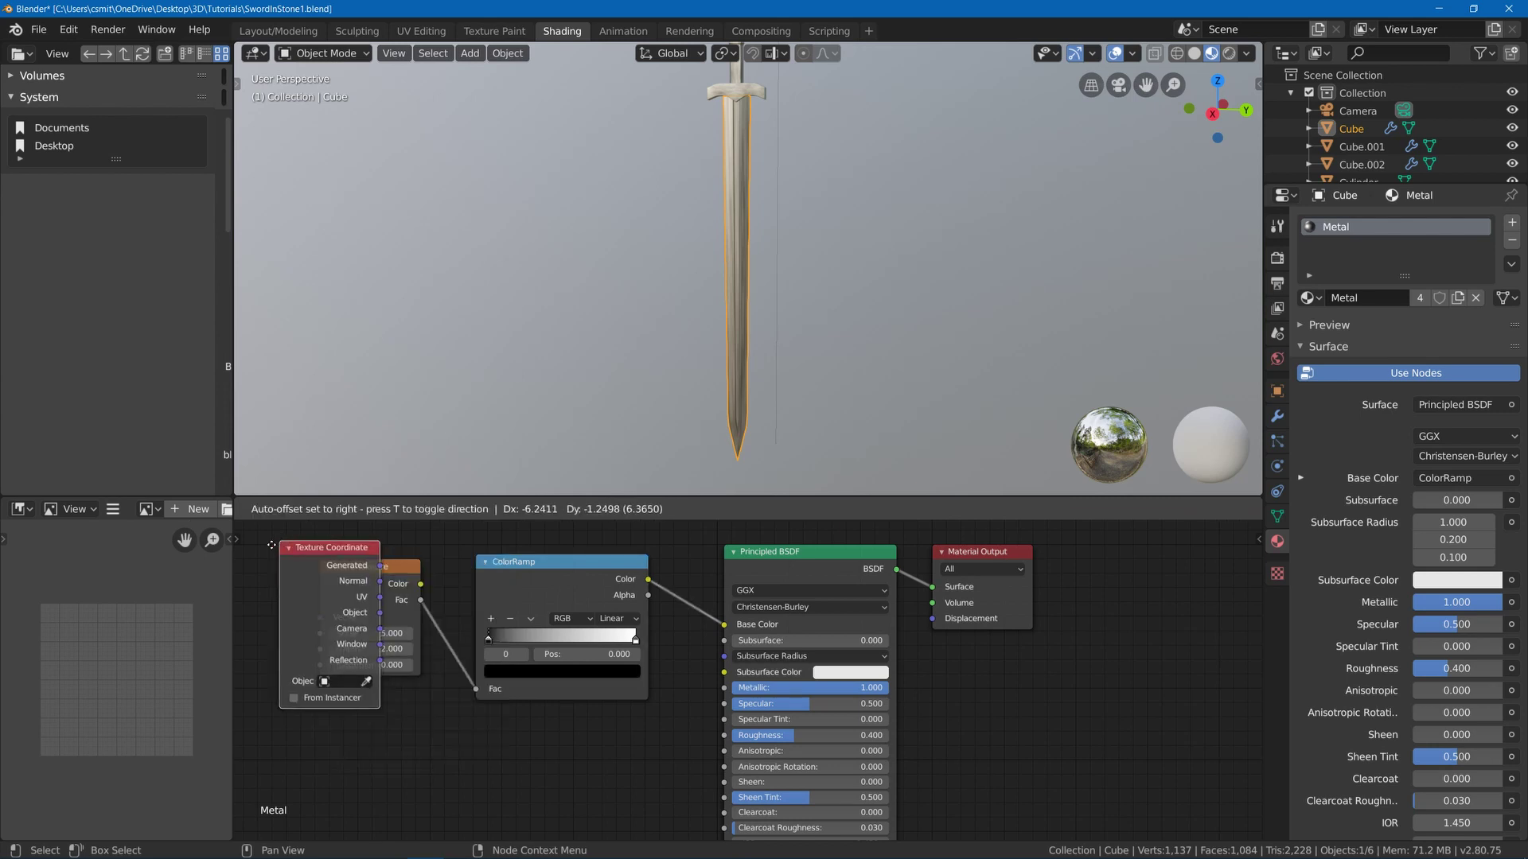
click(183, 570)
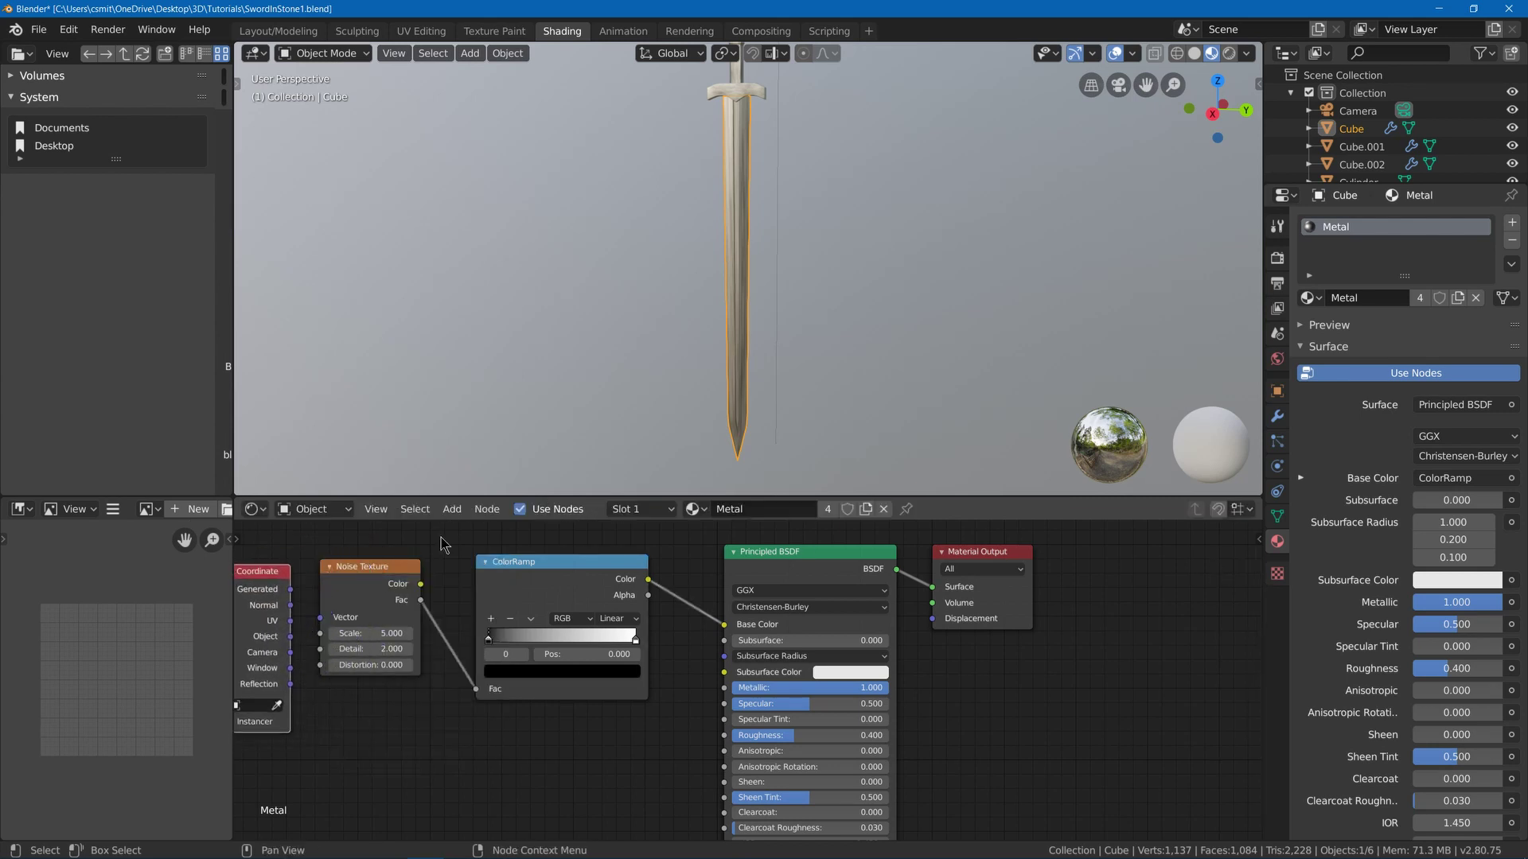
drag(291, 638, 320, 617)
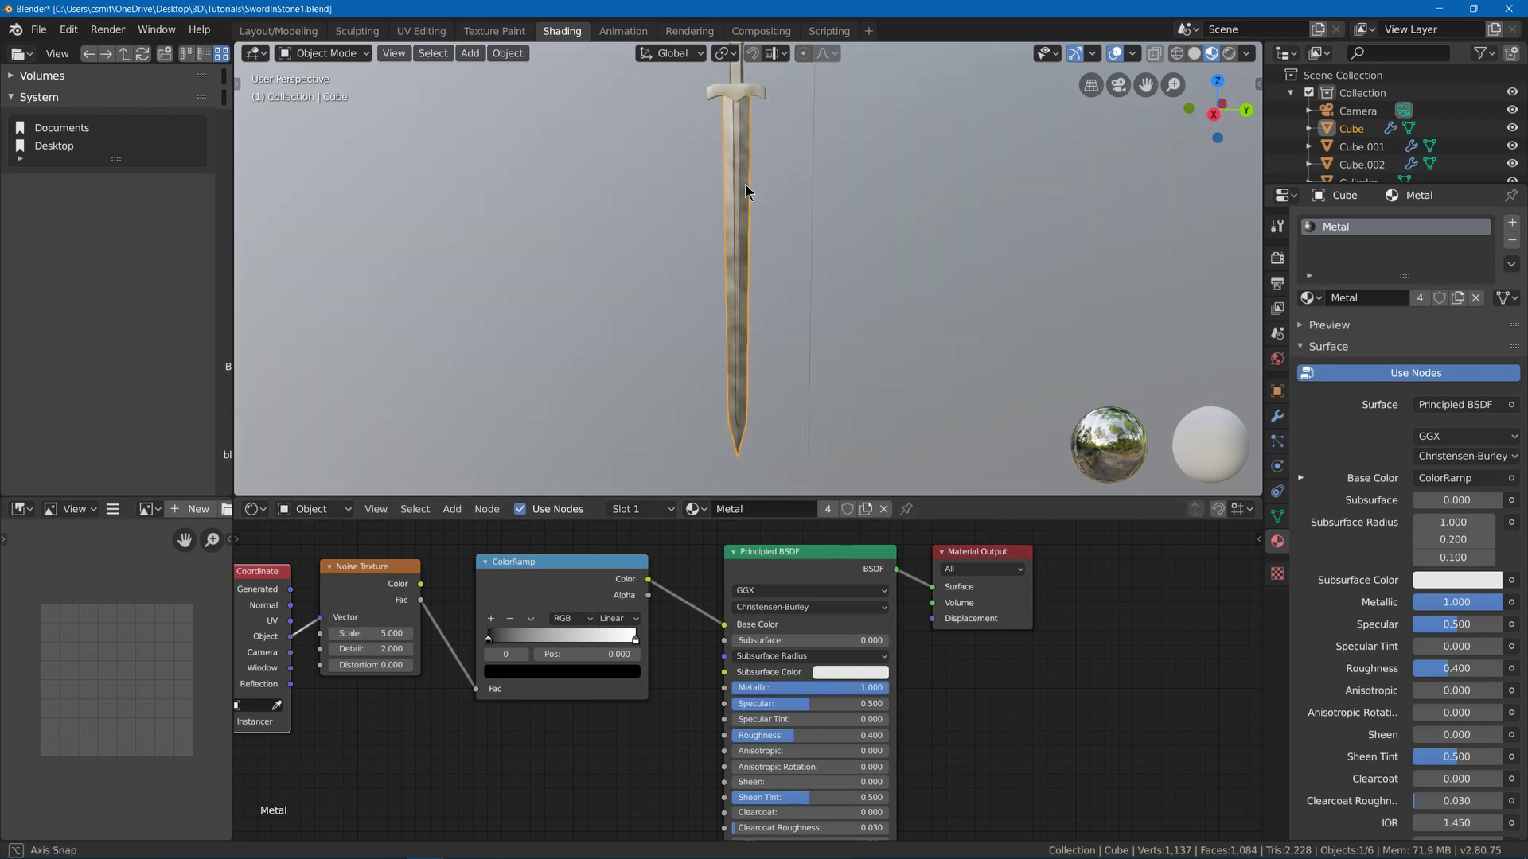
- Lower the Noise Texture's Scale to 1.400 and deselect the blade
drag(370, 633, 279, 633)
key(alt+a)
shift+middle_drag(737, 273, 767, 231)
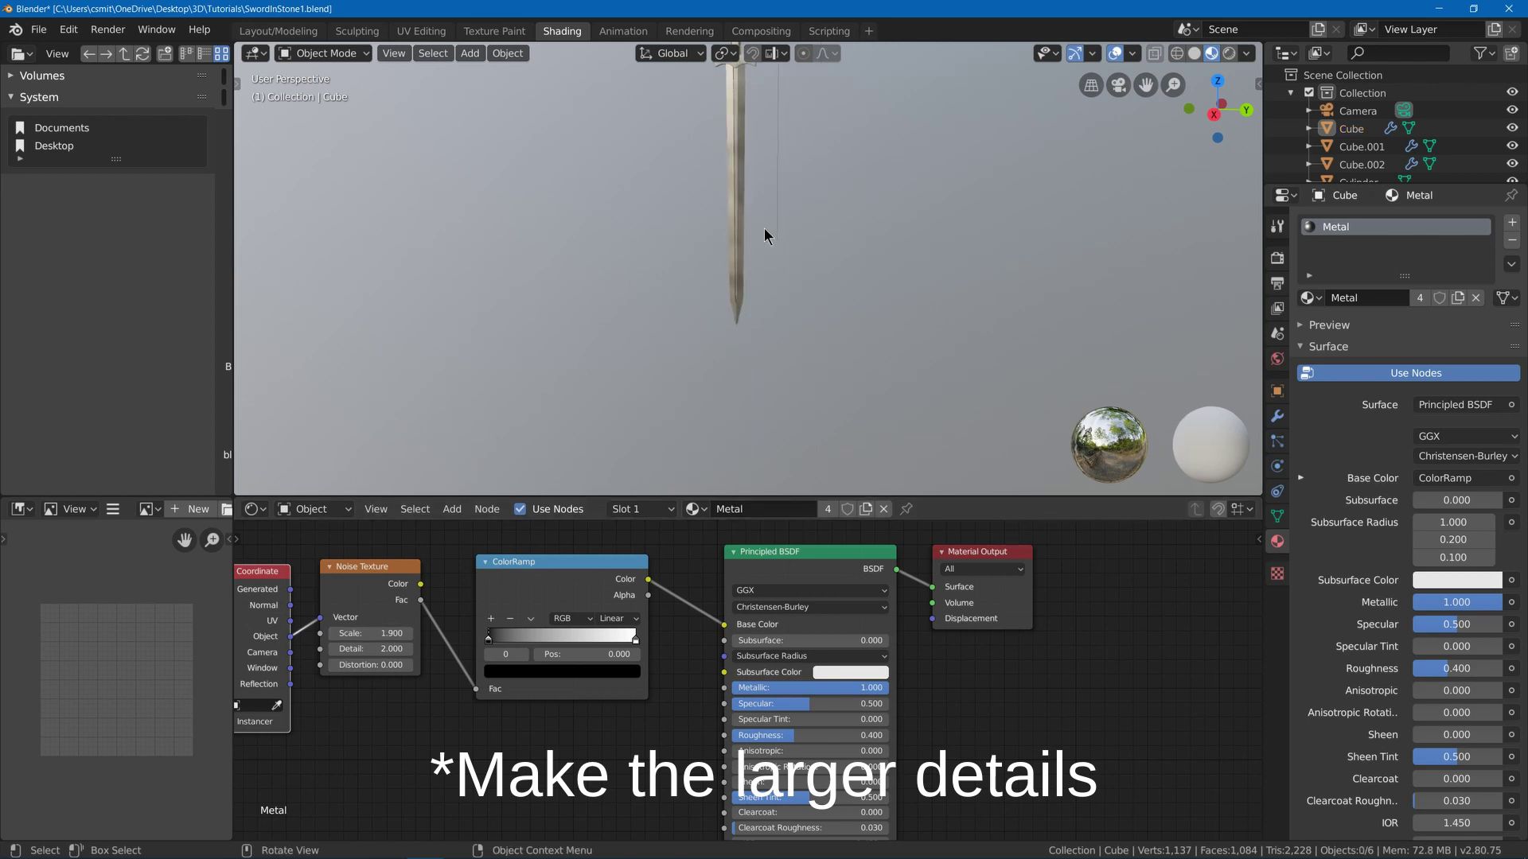
scroll(767, 232, down, 2)
drag(388, 633, 373, 633)
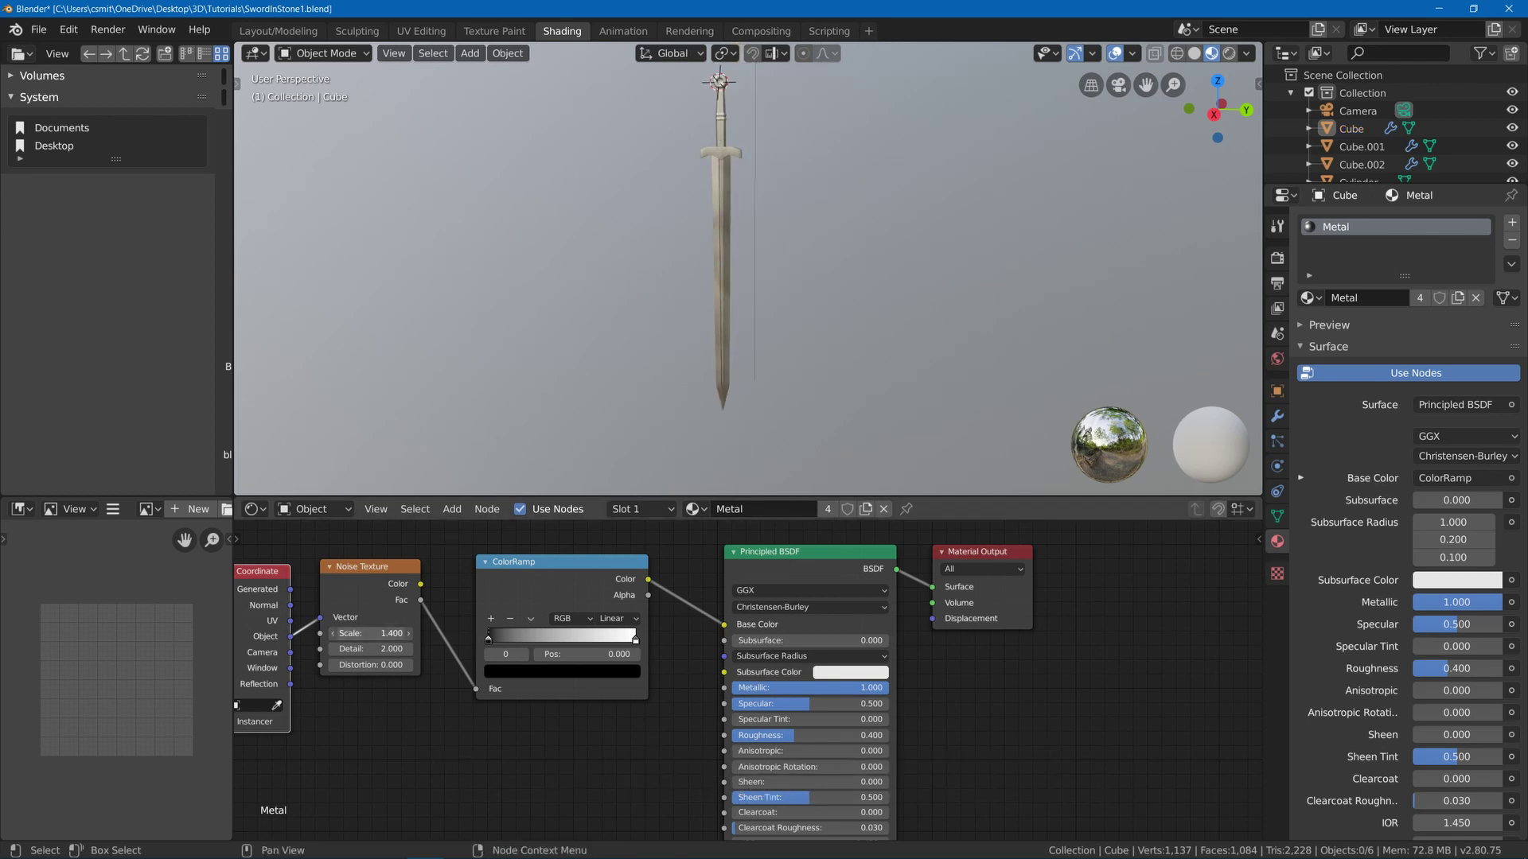
- Shift the Texture Coordinate and Noise Texture nodes away from the ColorRamp, and place a duplicate Noise Texture below the original
middle_drag(334, 720, 480, 720)
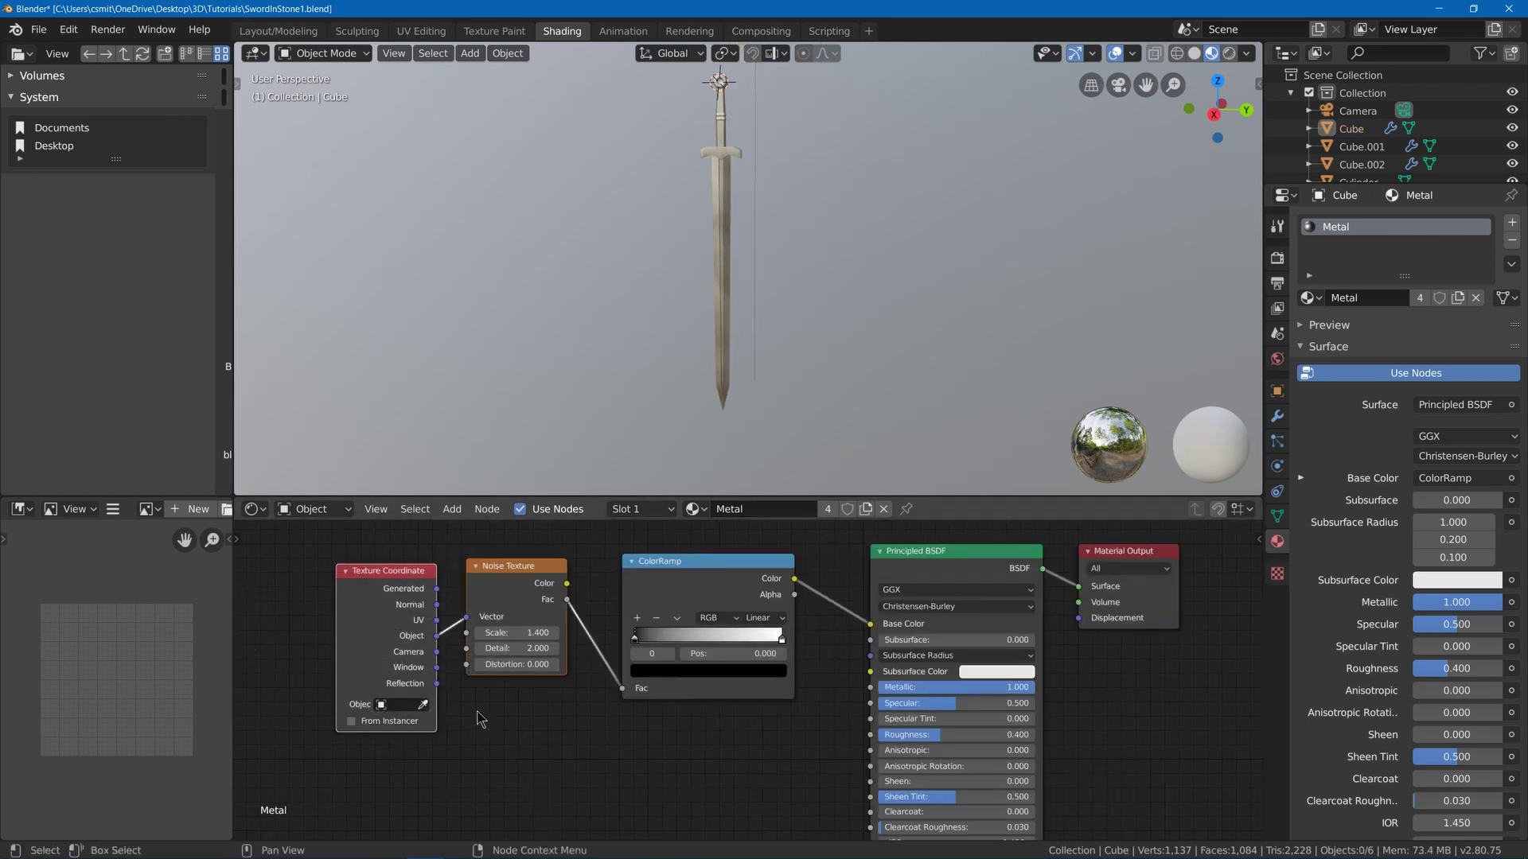
drag(533, 569, 476, 565)
click(476, 580)
key(shift+d)
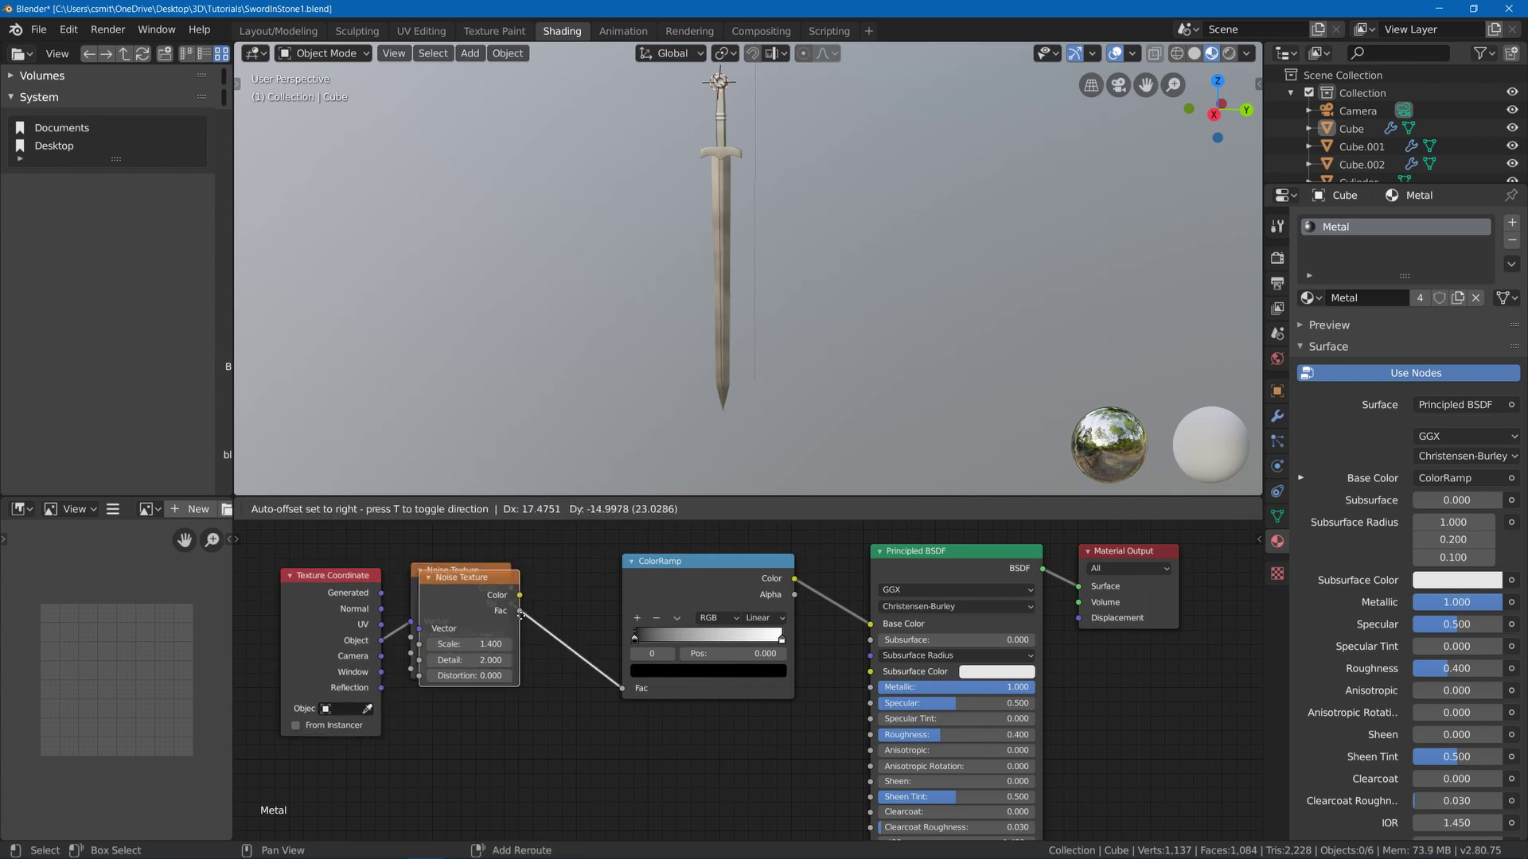
click(489, 703)
- Insert a MixRGB node between the first Noise Texture and the ColorRamp, and connect the second Noise Texture's Color to Color1
key(shift+a)
click(556, 651)
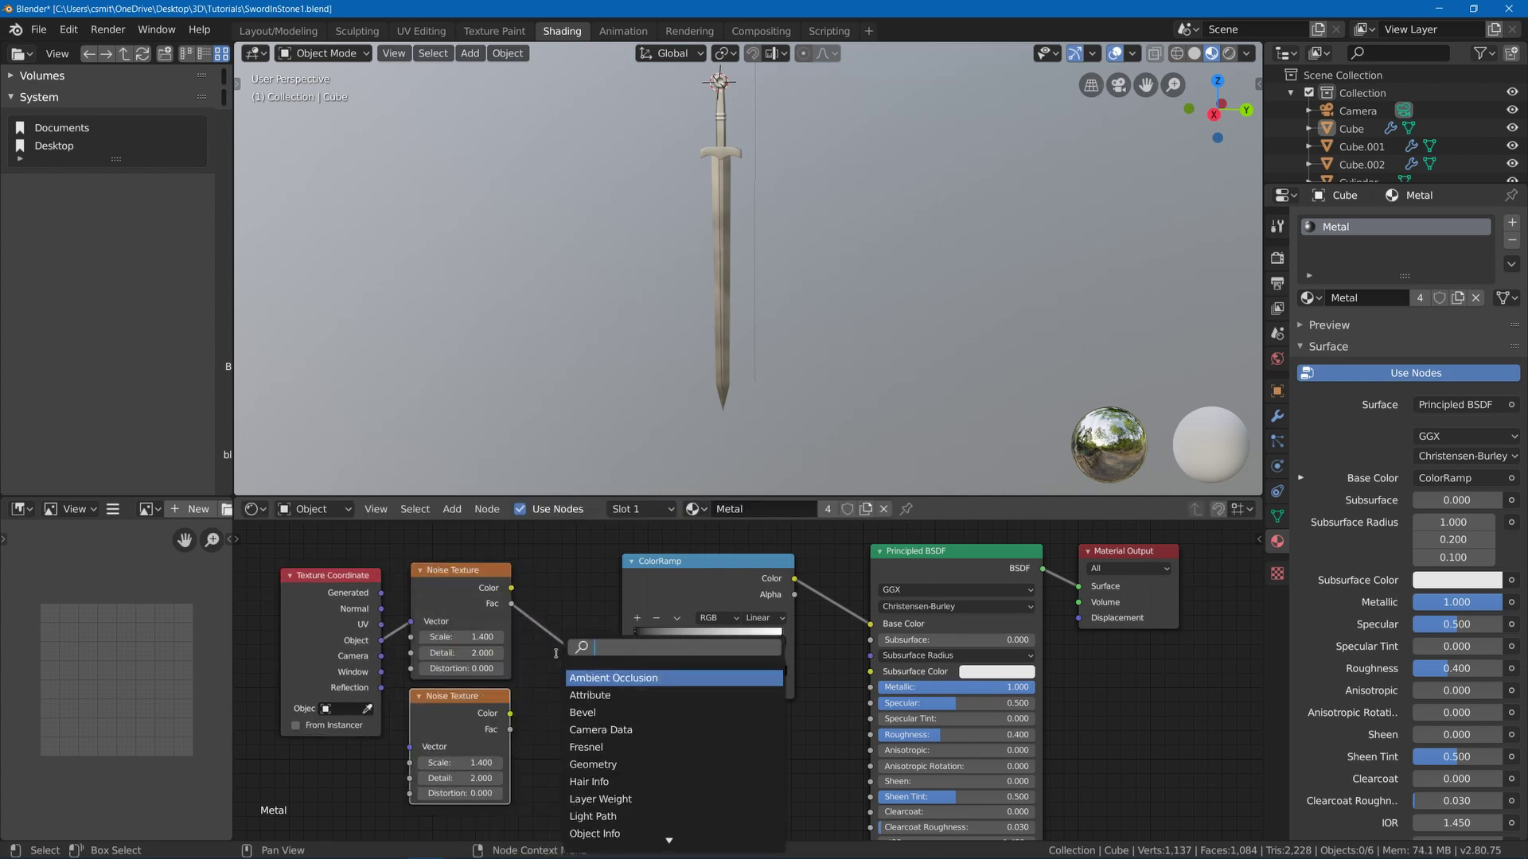
text(mixr)
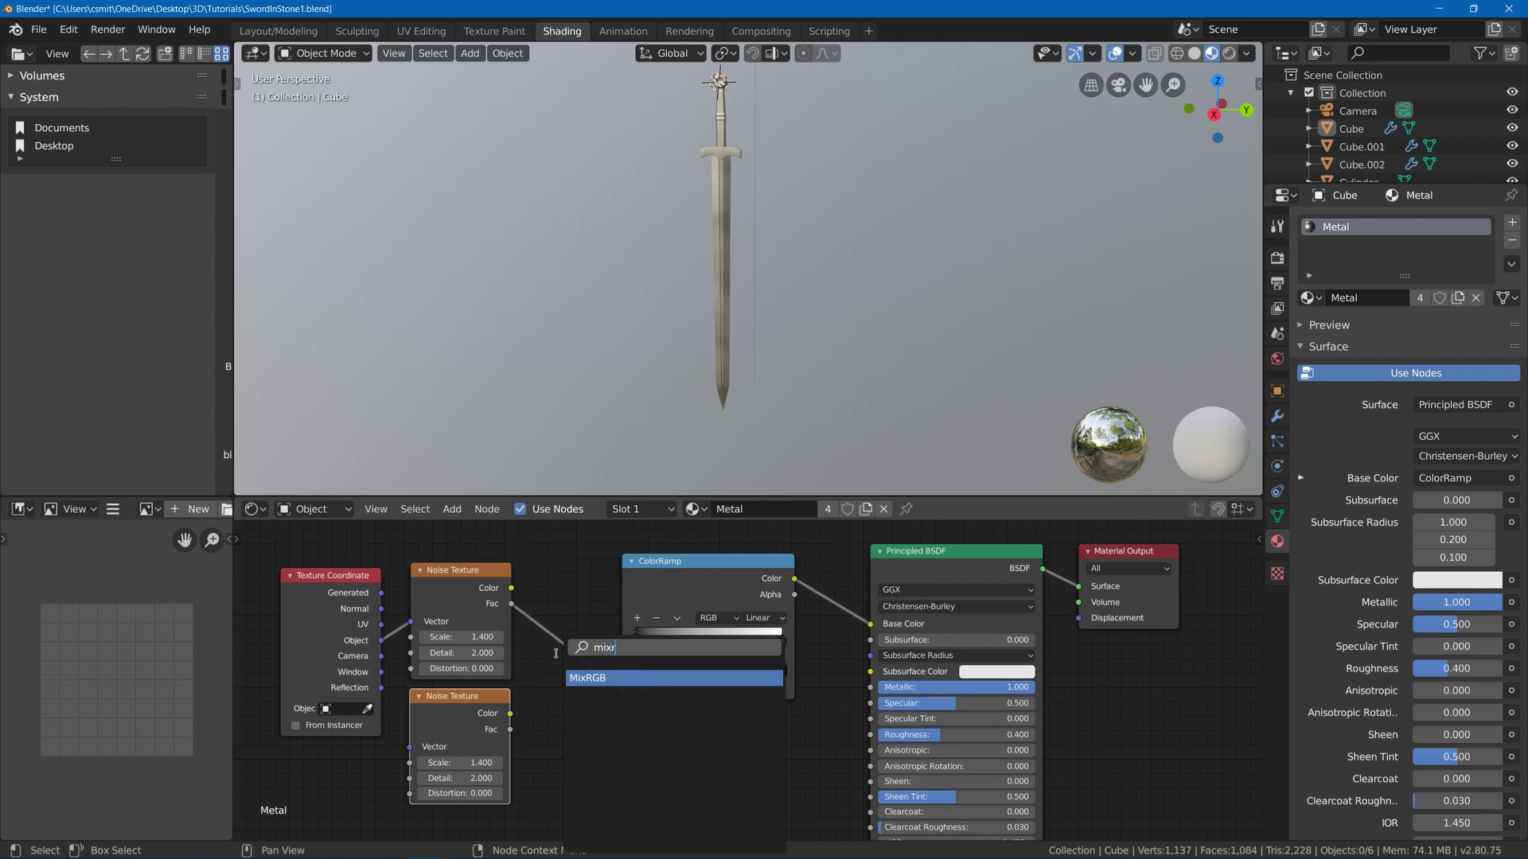
key(Return)
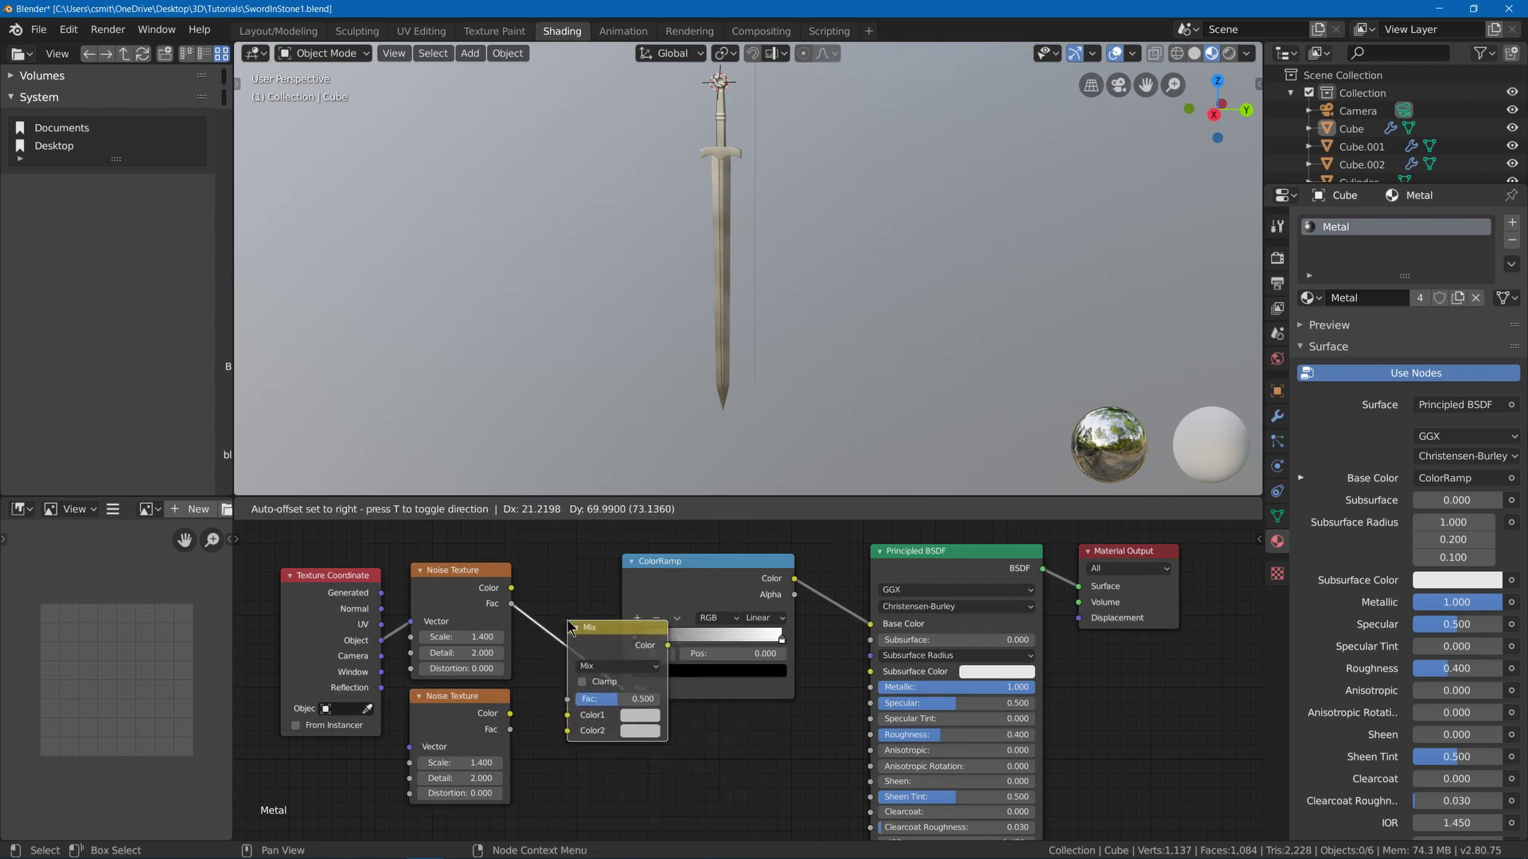
click(569, 623)
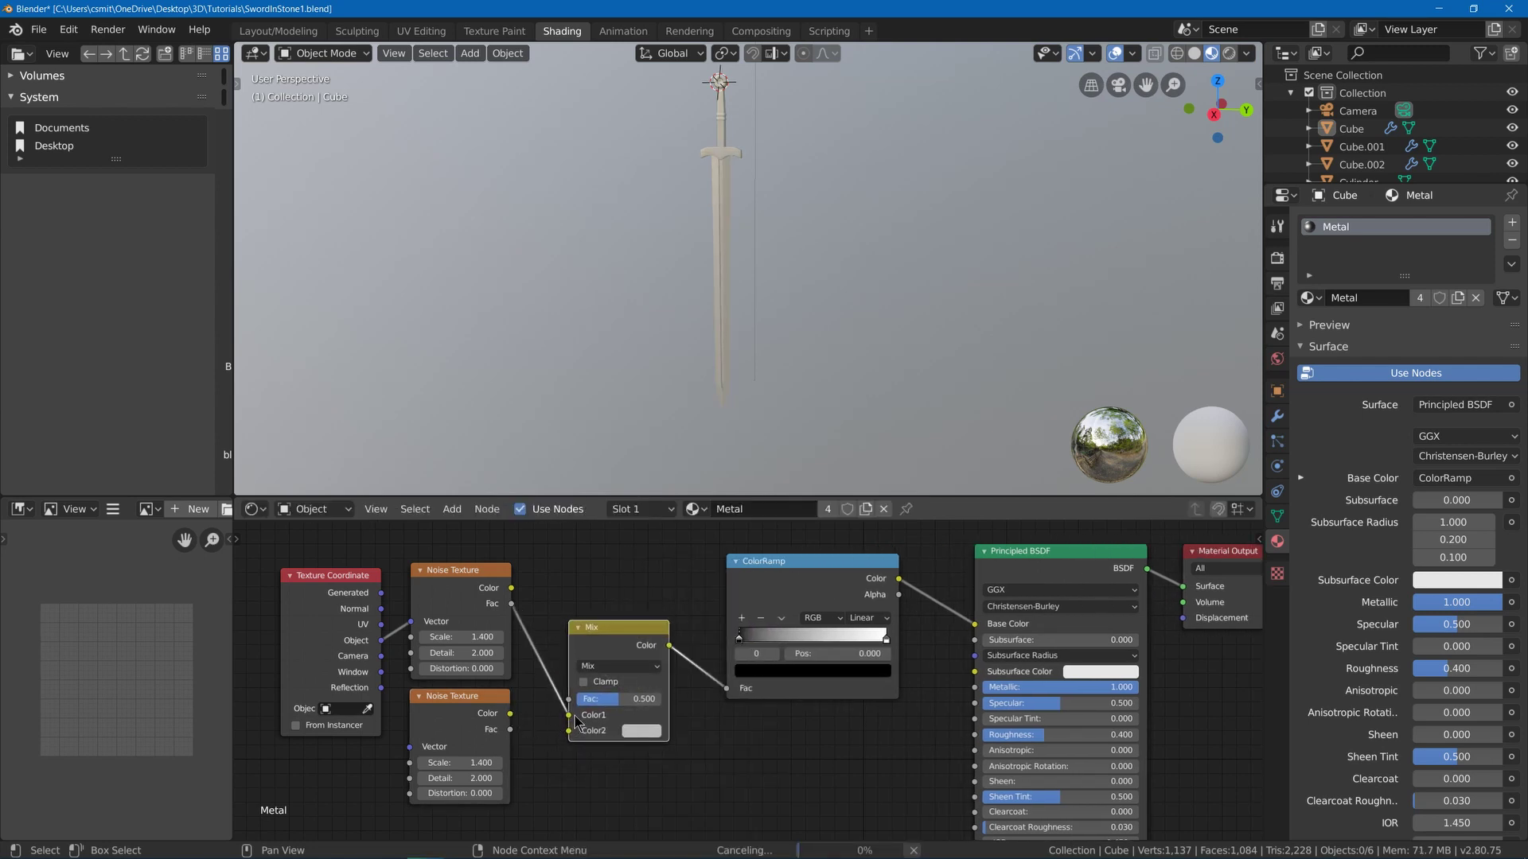
drag(509, 714, 570, 715)
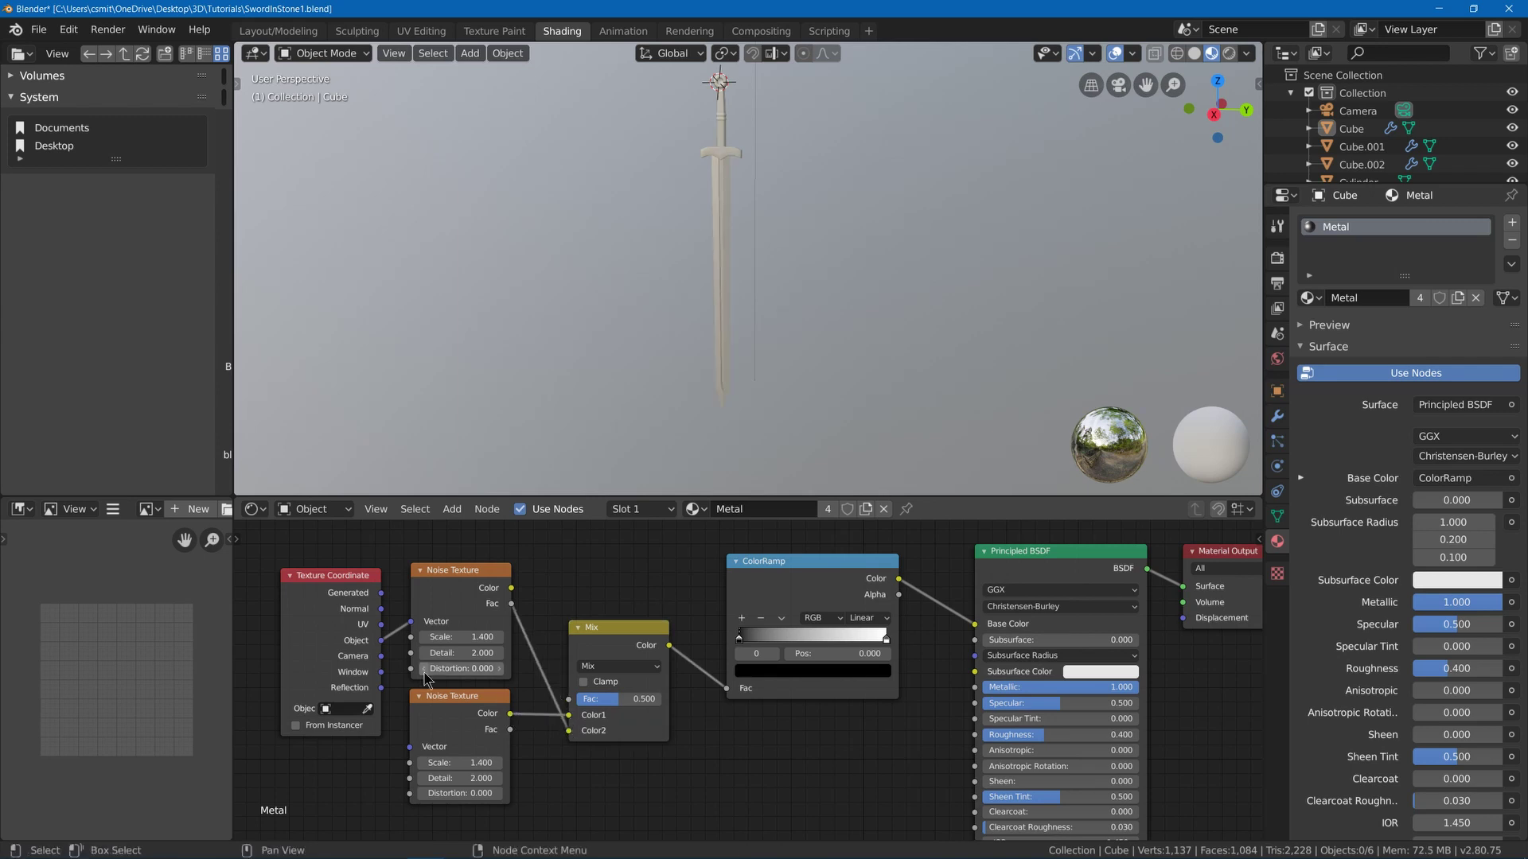
- Connect the Texture Coordinate's Object output to the second Noise Texture's Vector and raise that noise's Scale to 18.700
drag(382, 641, 416, 754)
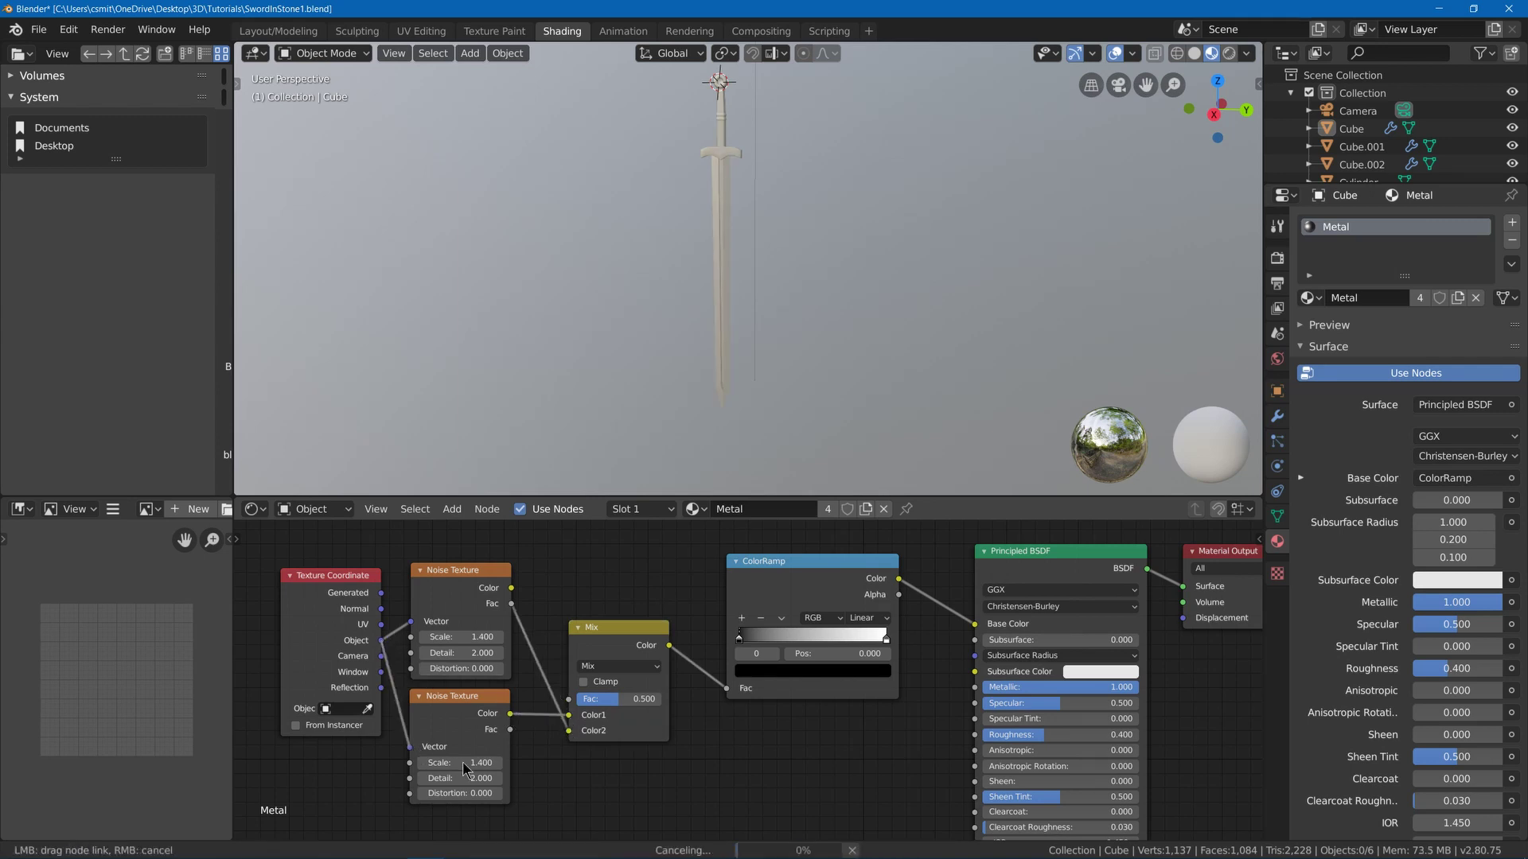
middle_drag(690, 307, 709, 307)
scroll(709, 307, up, 2)
drag(464, 764, 501, 764)
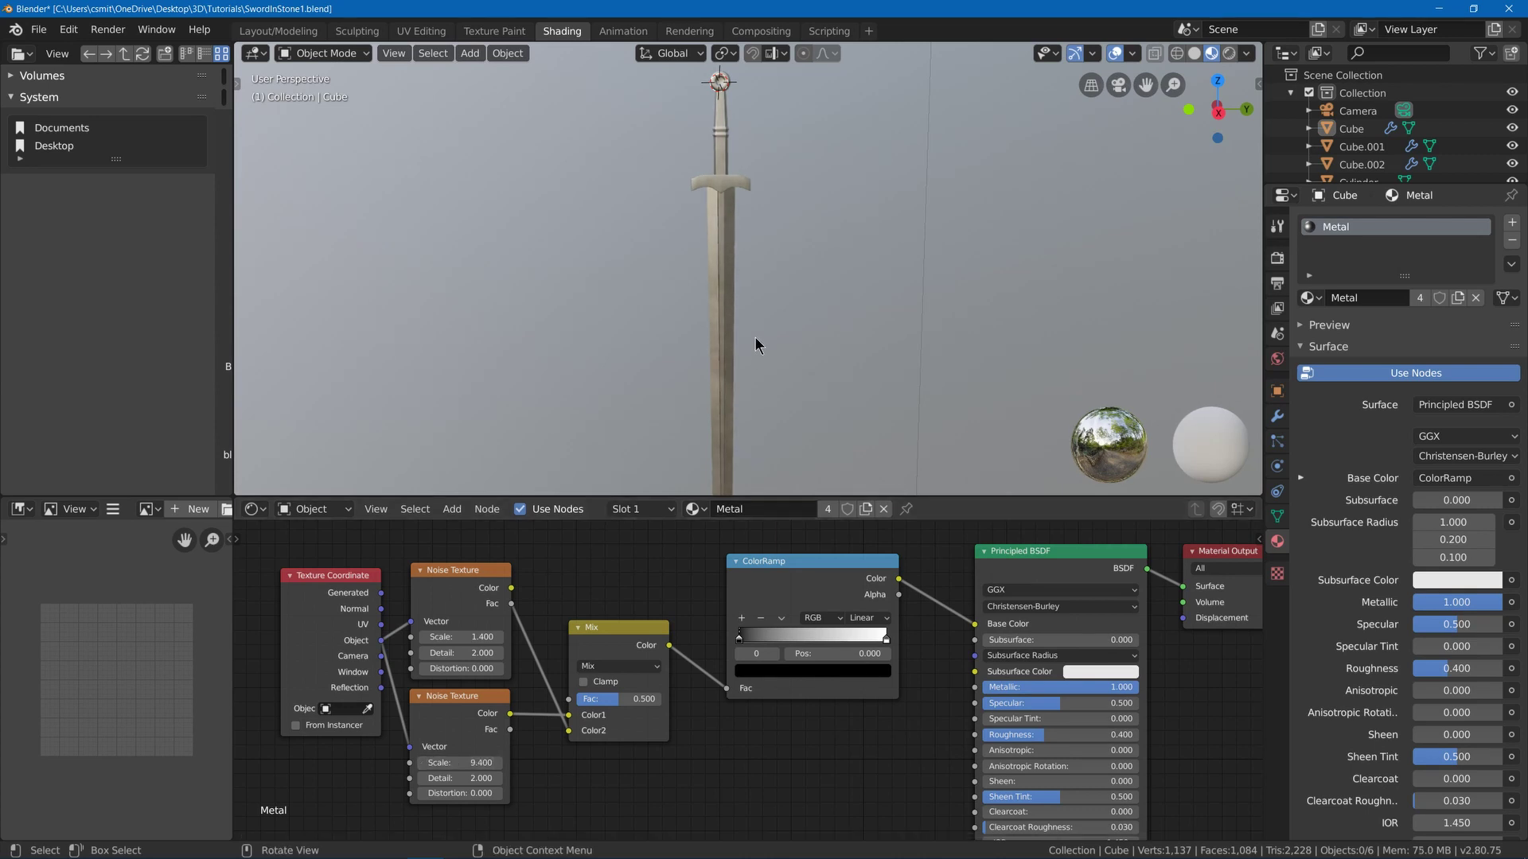
scroll(748, 302, up, 3)
scroll(724, 361, down, 1)
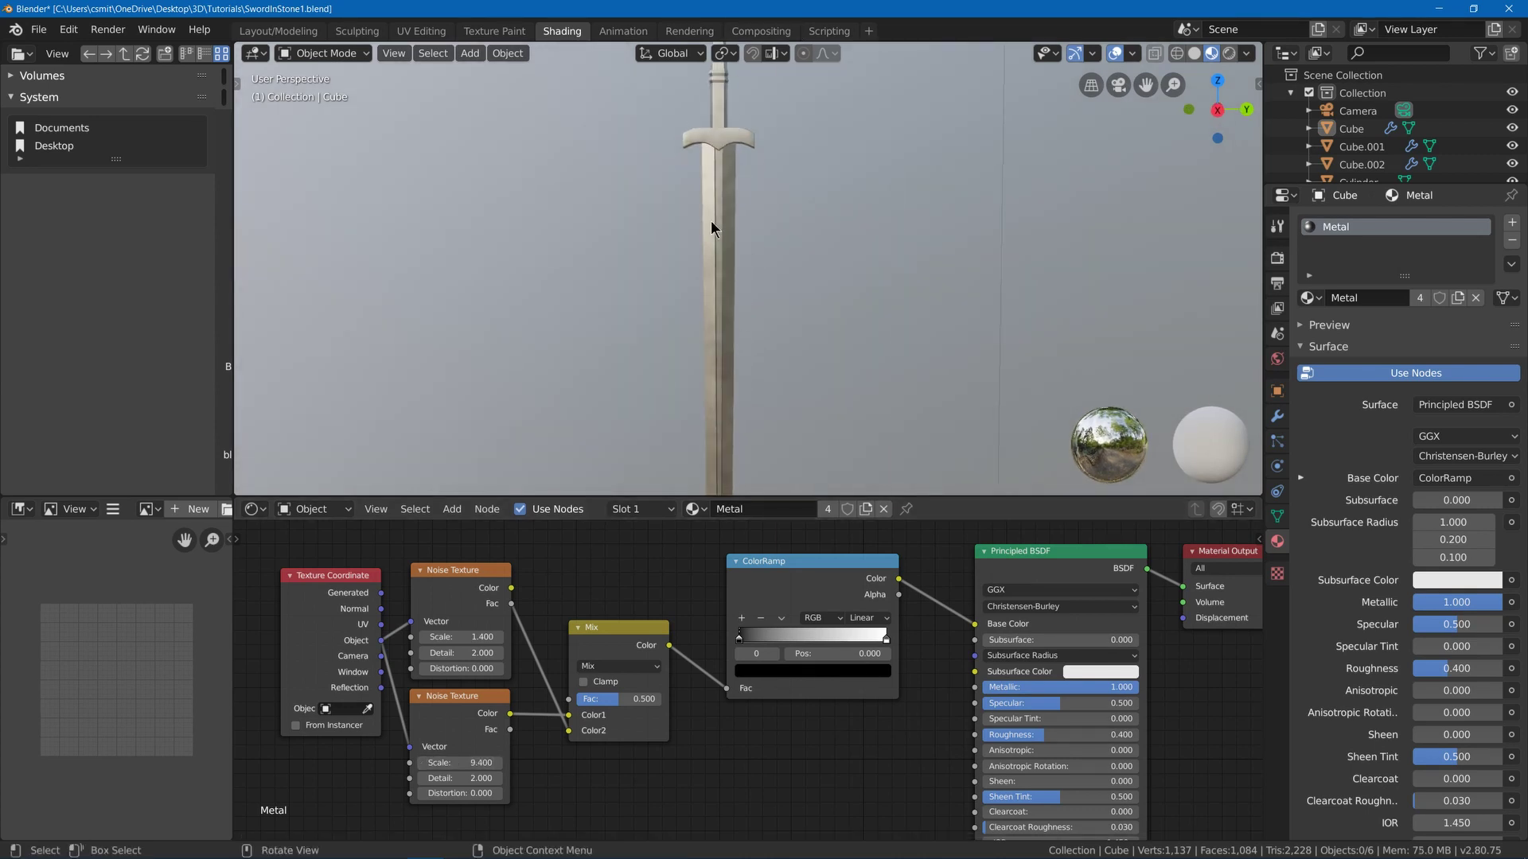
drag(483, 760, 537, 761)
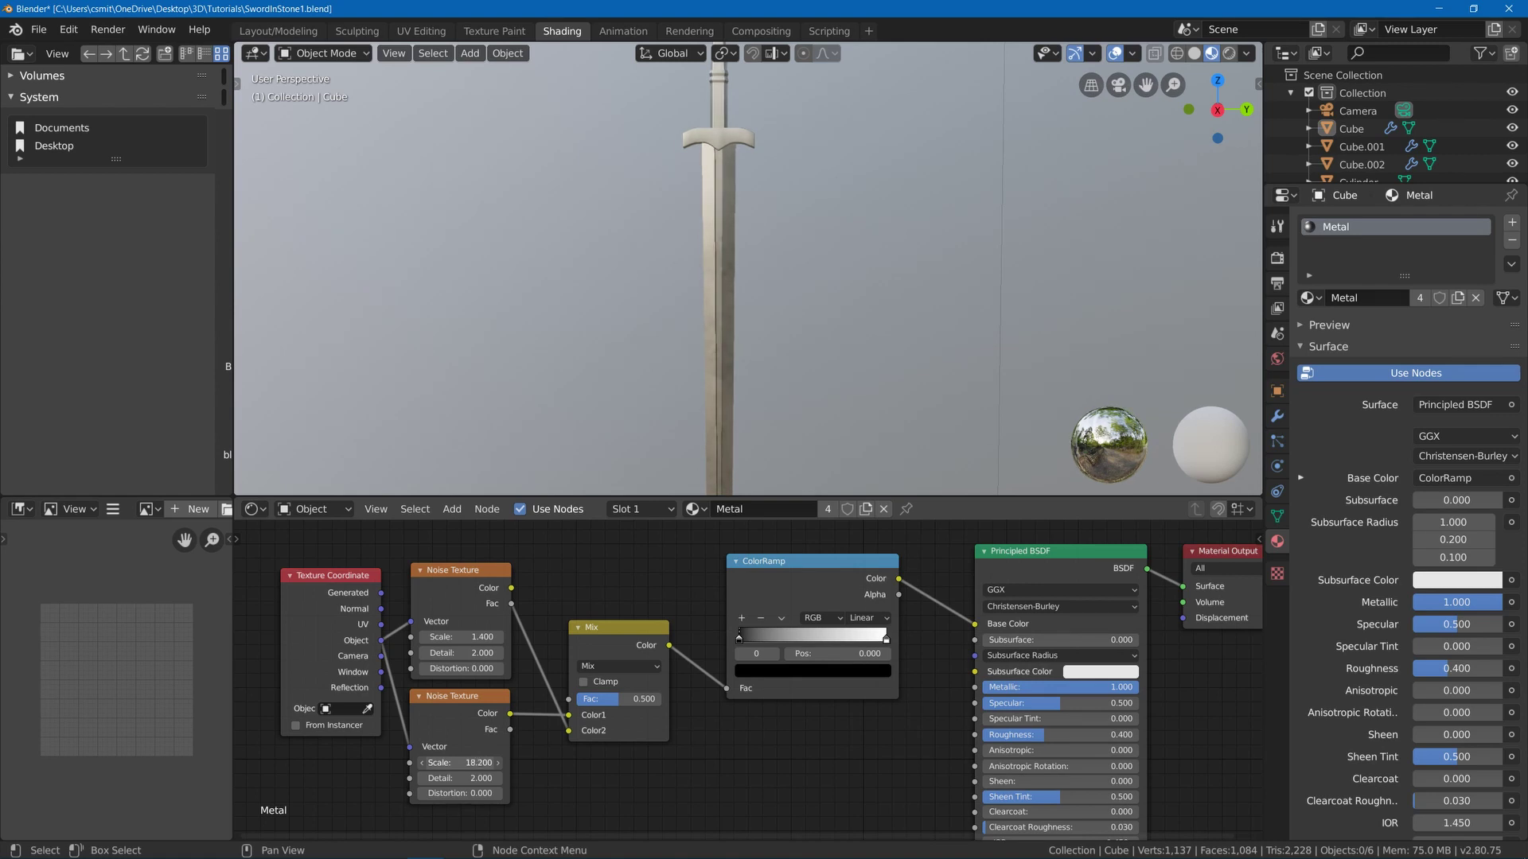
scroll(812, 242, down, 3)
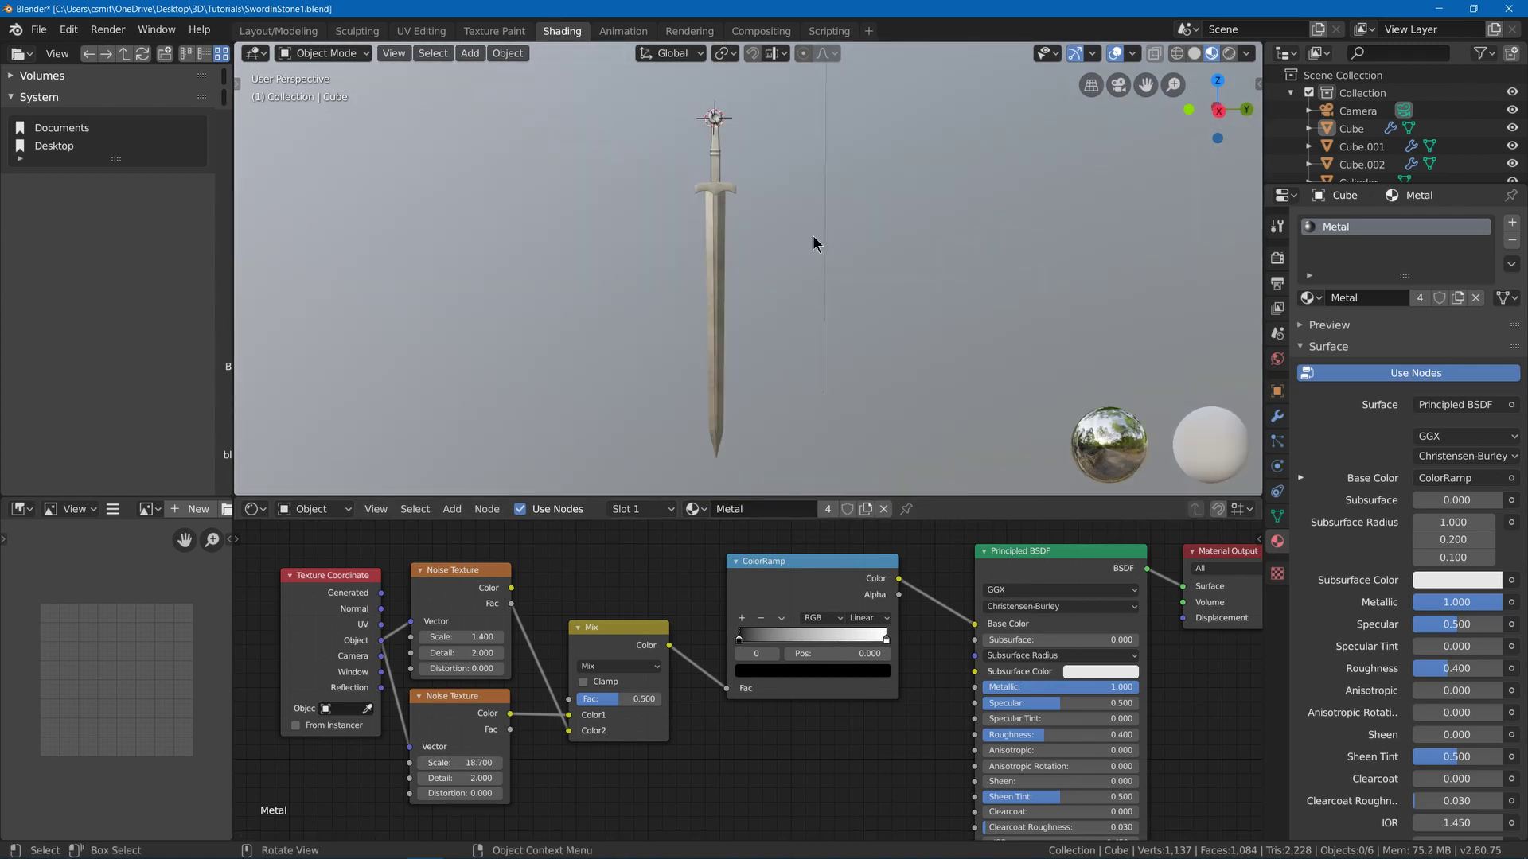
scroll(813, 236, up, 2)
scroll(813, 236, up, 2)
middle_drag(823, 691, 740, 685)
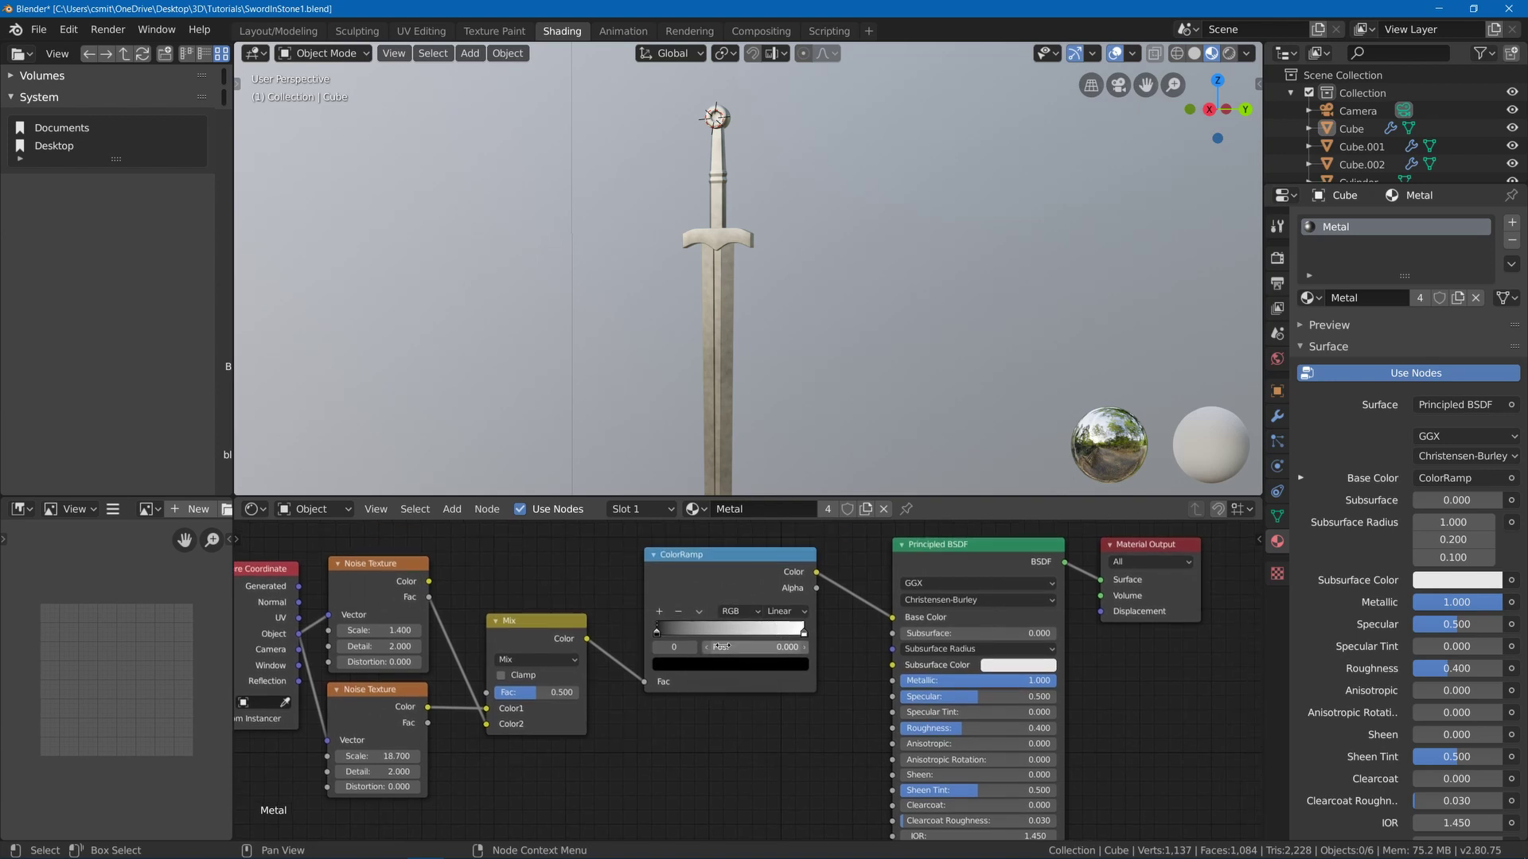
- Move the ColorRamp's black stop to position 0.061 and lighten its color to grey
mouse_move(658, 634)
mouse_down()
mouse_move(700, 634)
mouse_move(667, 633)
mouse_up()
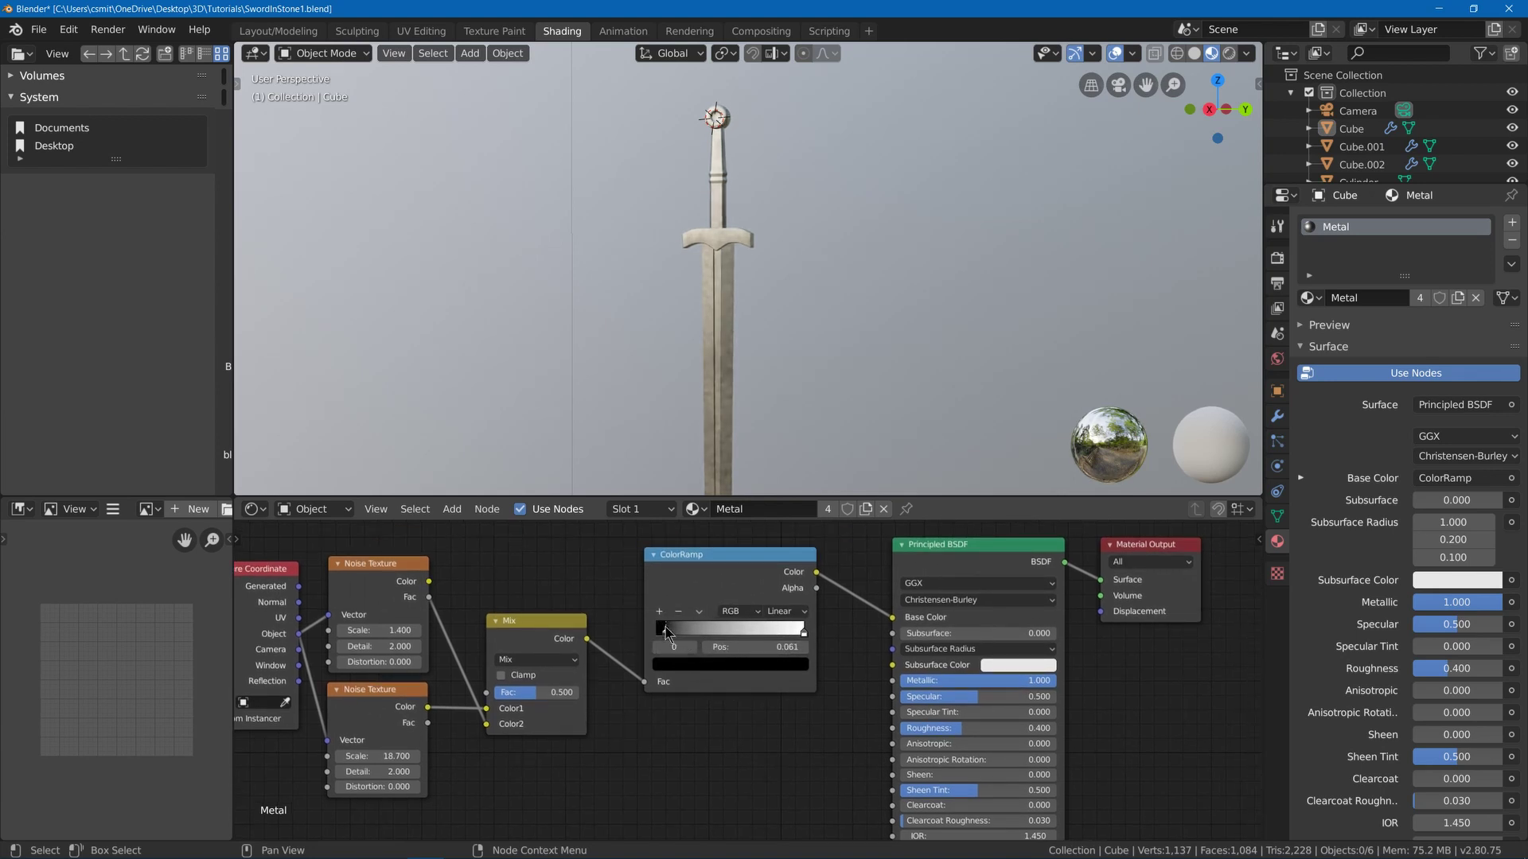
middle_drag(798, 215, 839, 231)
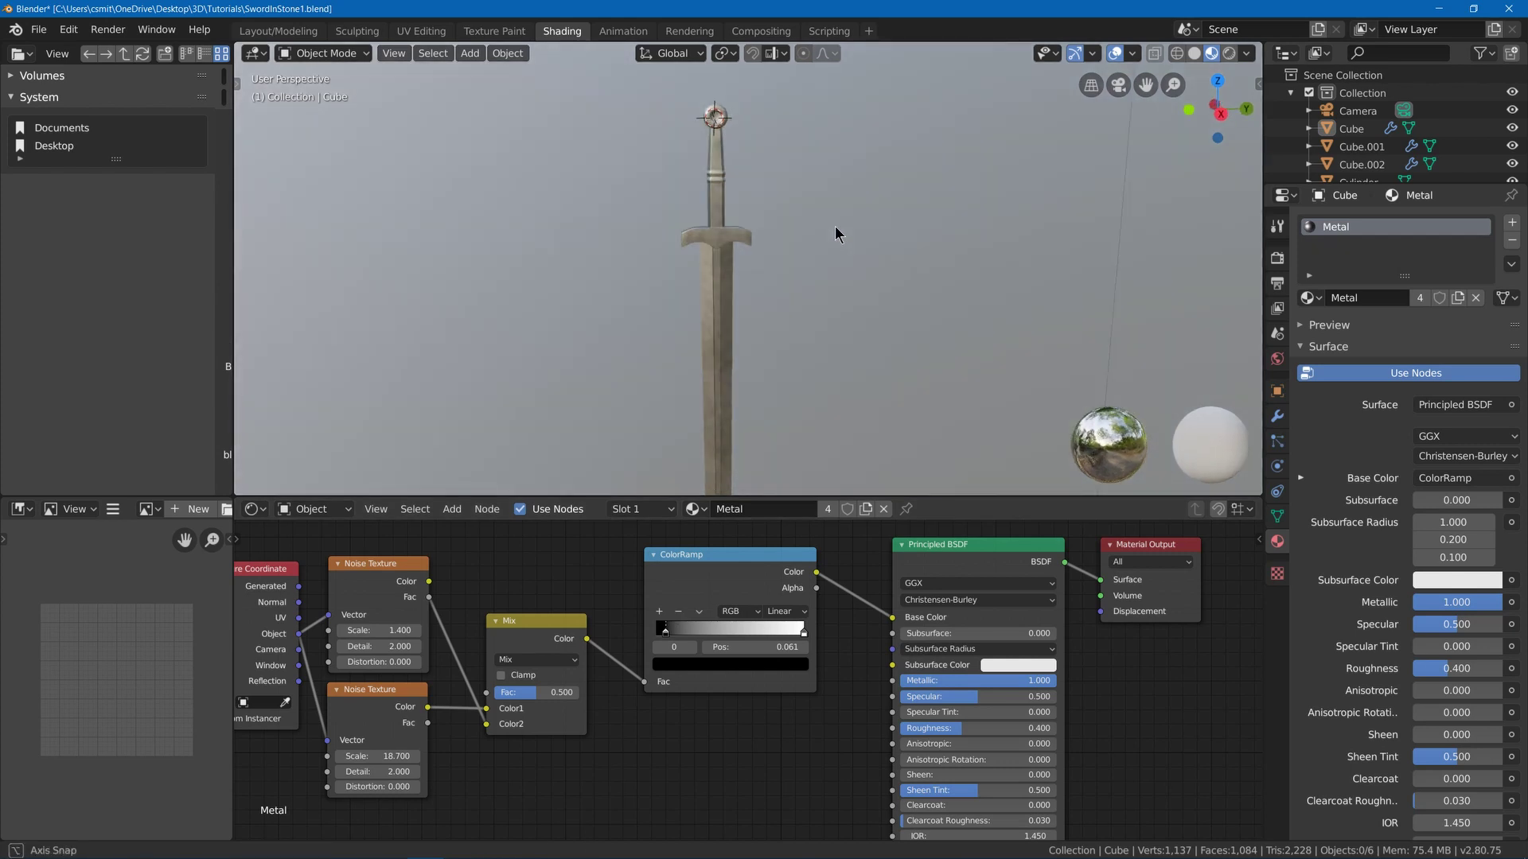
click(674, 667)
drag(776, 561, 775, 518)
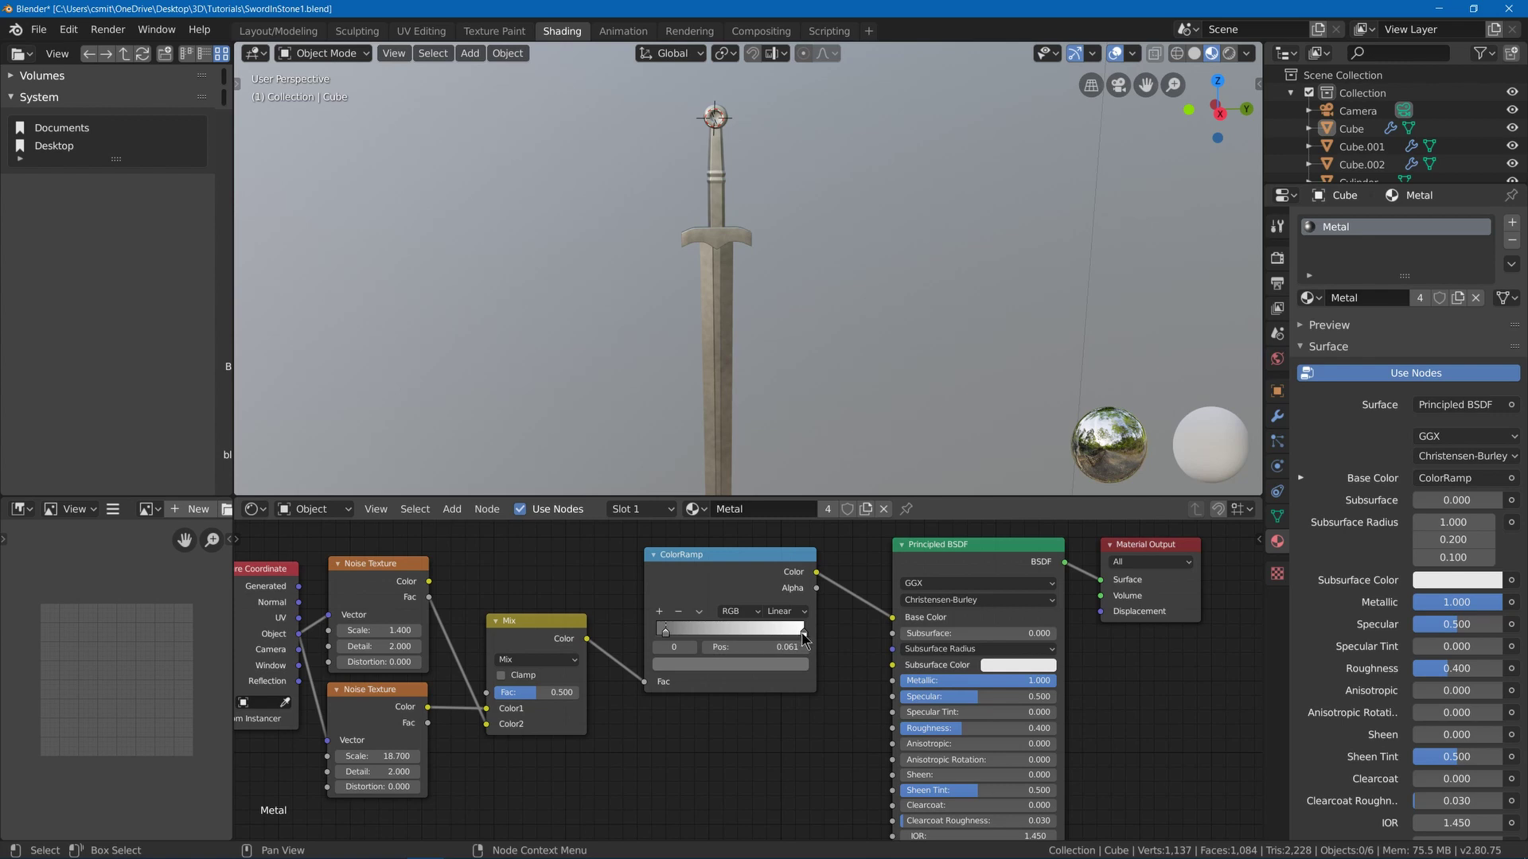
- Try the ColorRamp's white stop at a lower position and return it to 1.000
drag(802, 631, 772, 628)
mouse_move(764, 318)
middle_down()
mouse_move(762, 304)
mouse_move(805, 315)
middle_up()
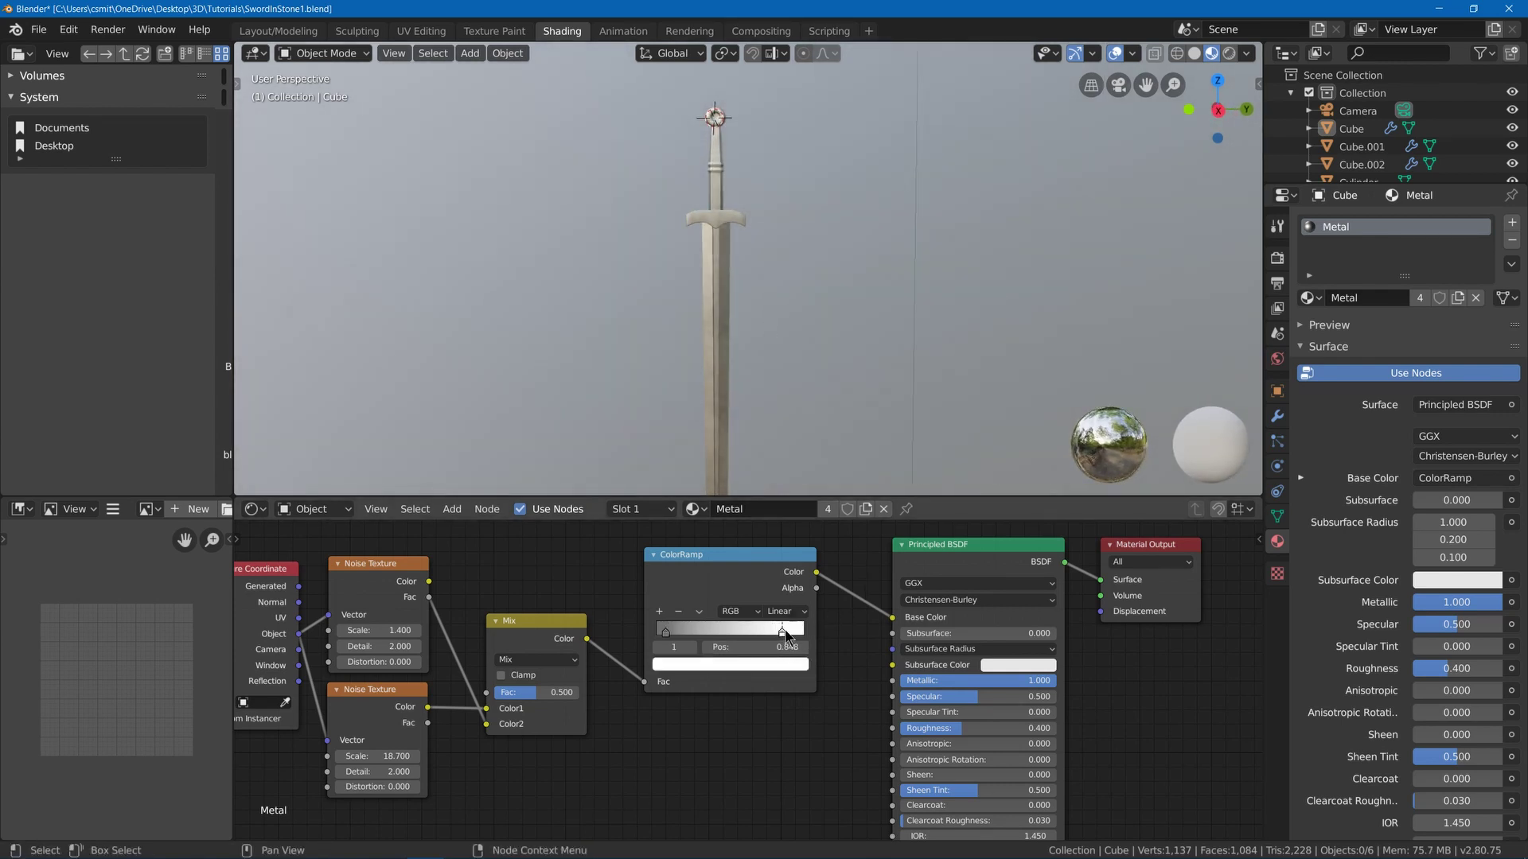
middle_drag(706, 331, 706, 345)
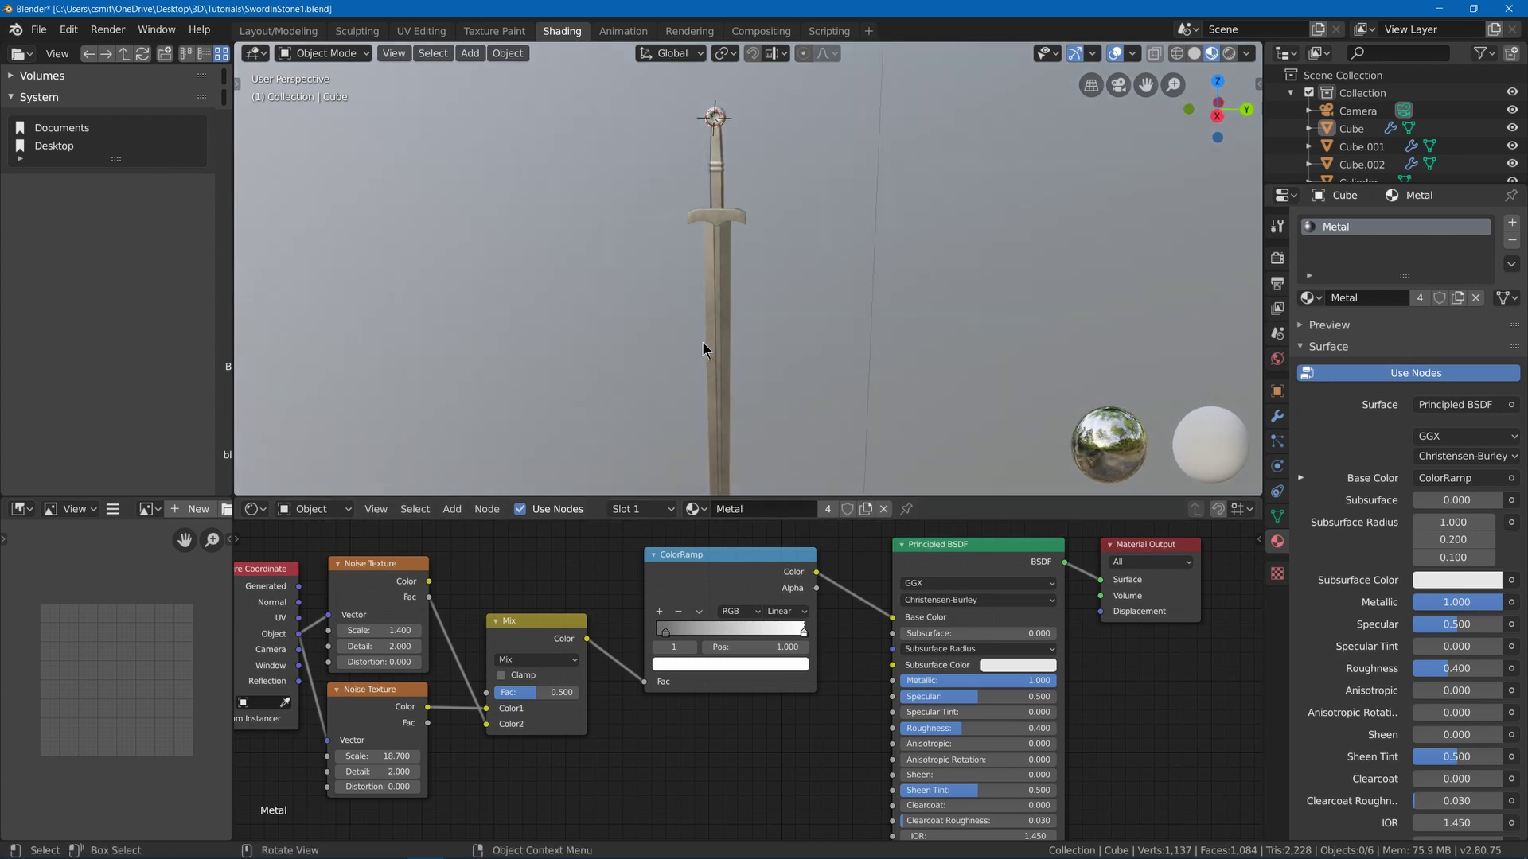
- Tint the ColorRamp's darker stop brown with hue 0.092, saturation 0.265 and value 0.443
click(668, 666)
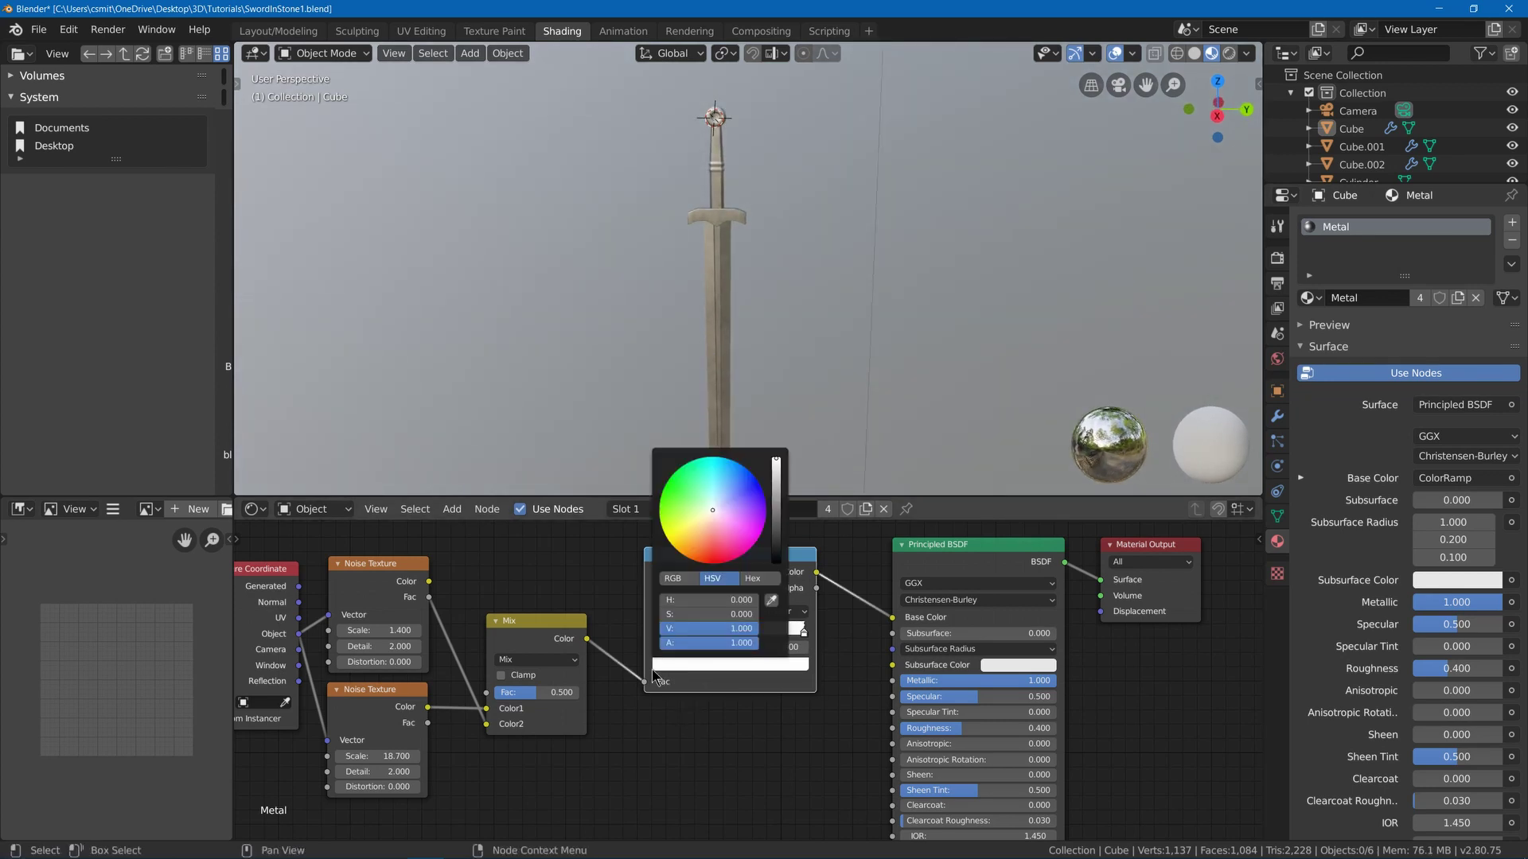
click(658, 648)
click(675, 665)
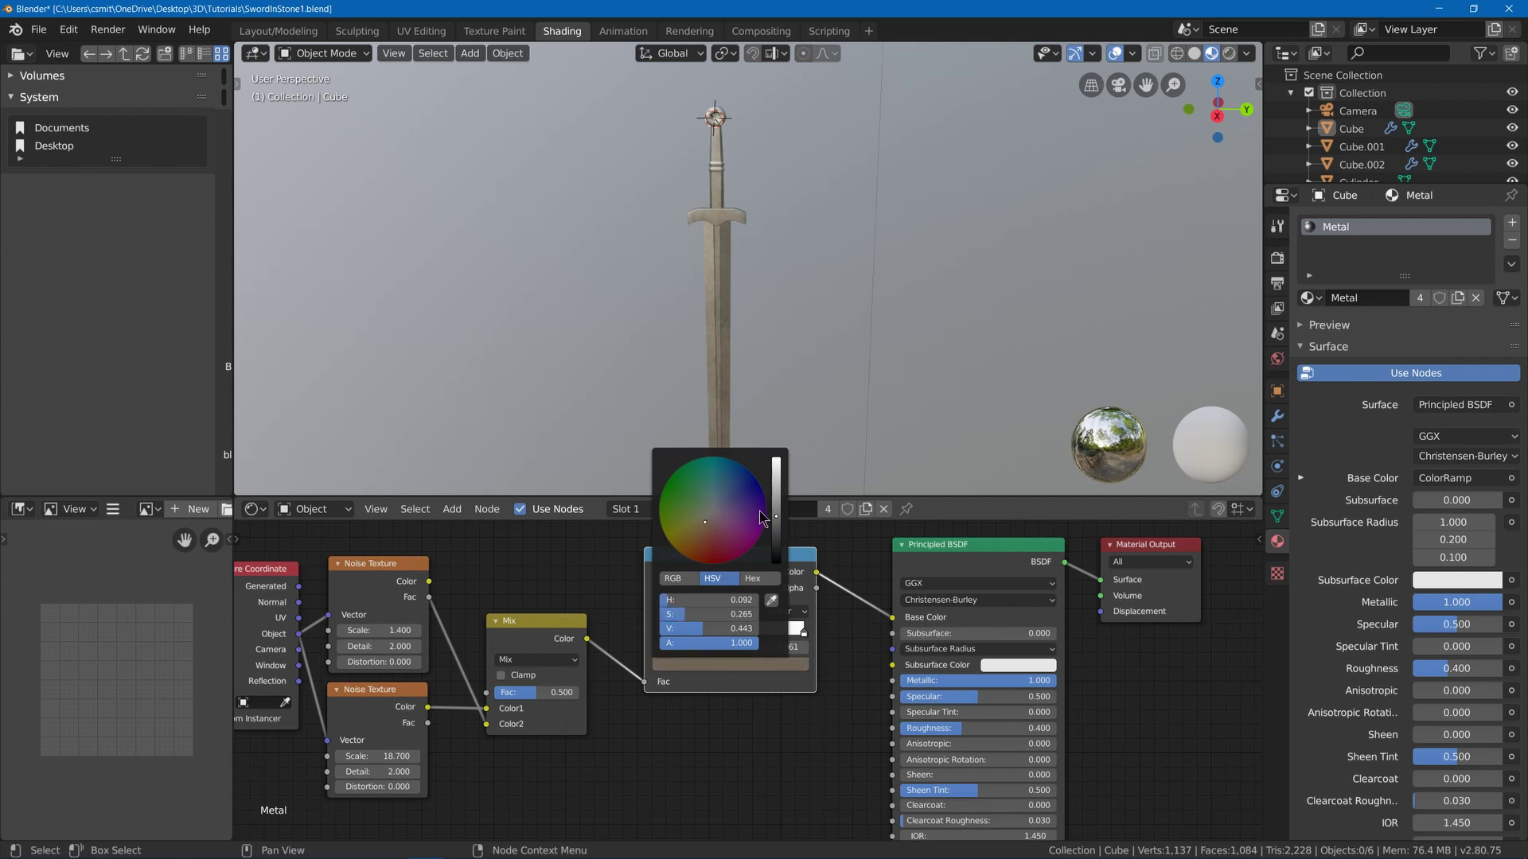
middle_drag(756, 320, 761, 297)
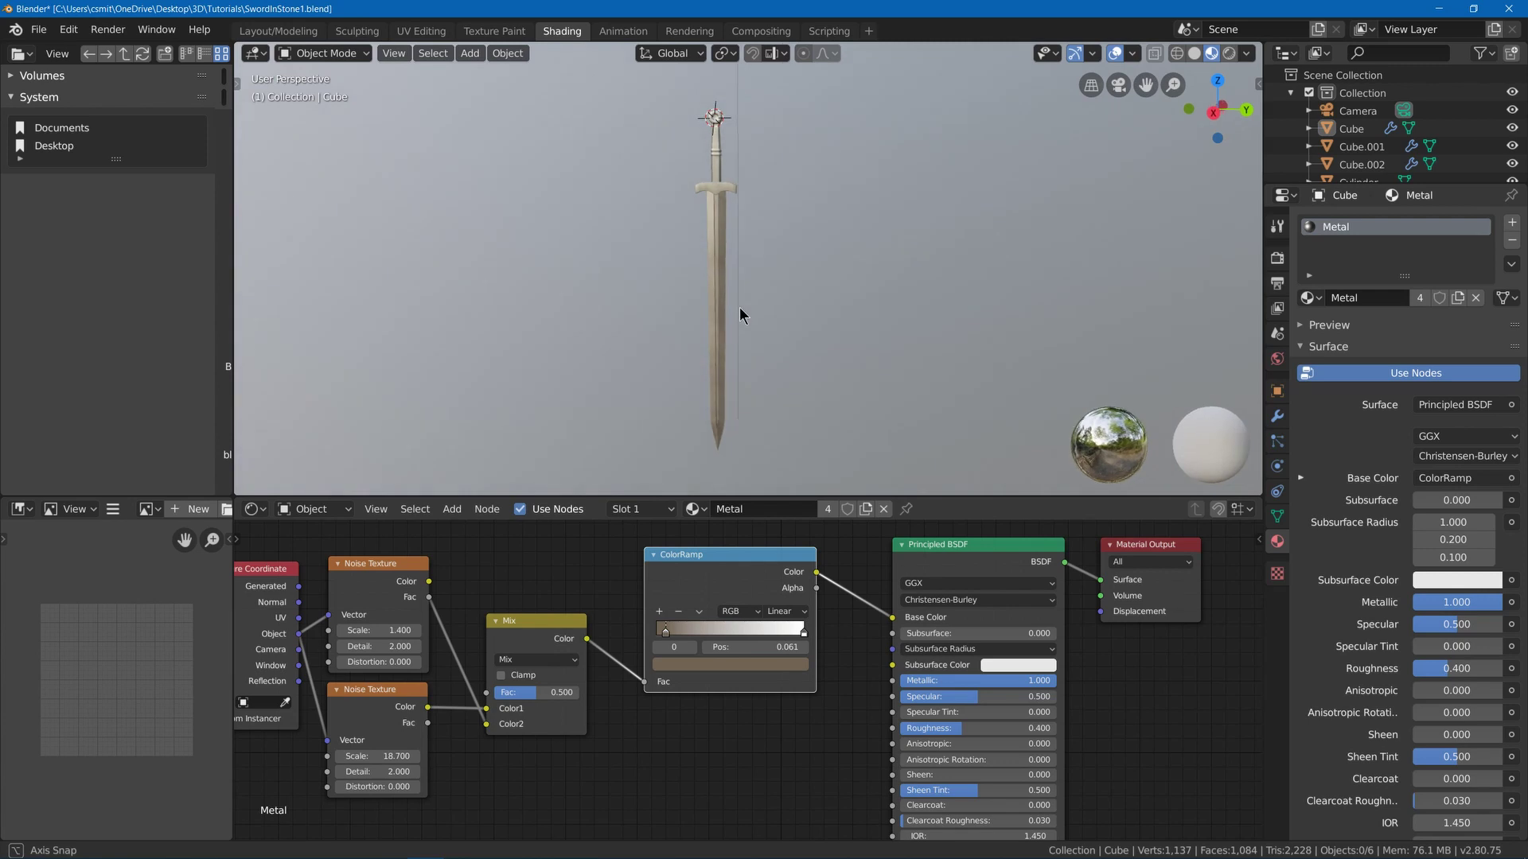
scroll(739, 307, up, 4)
scroll(774, 286, down, 4)
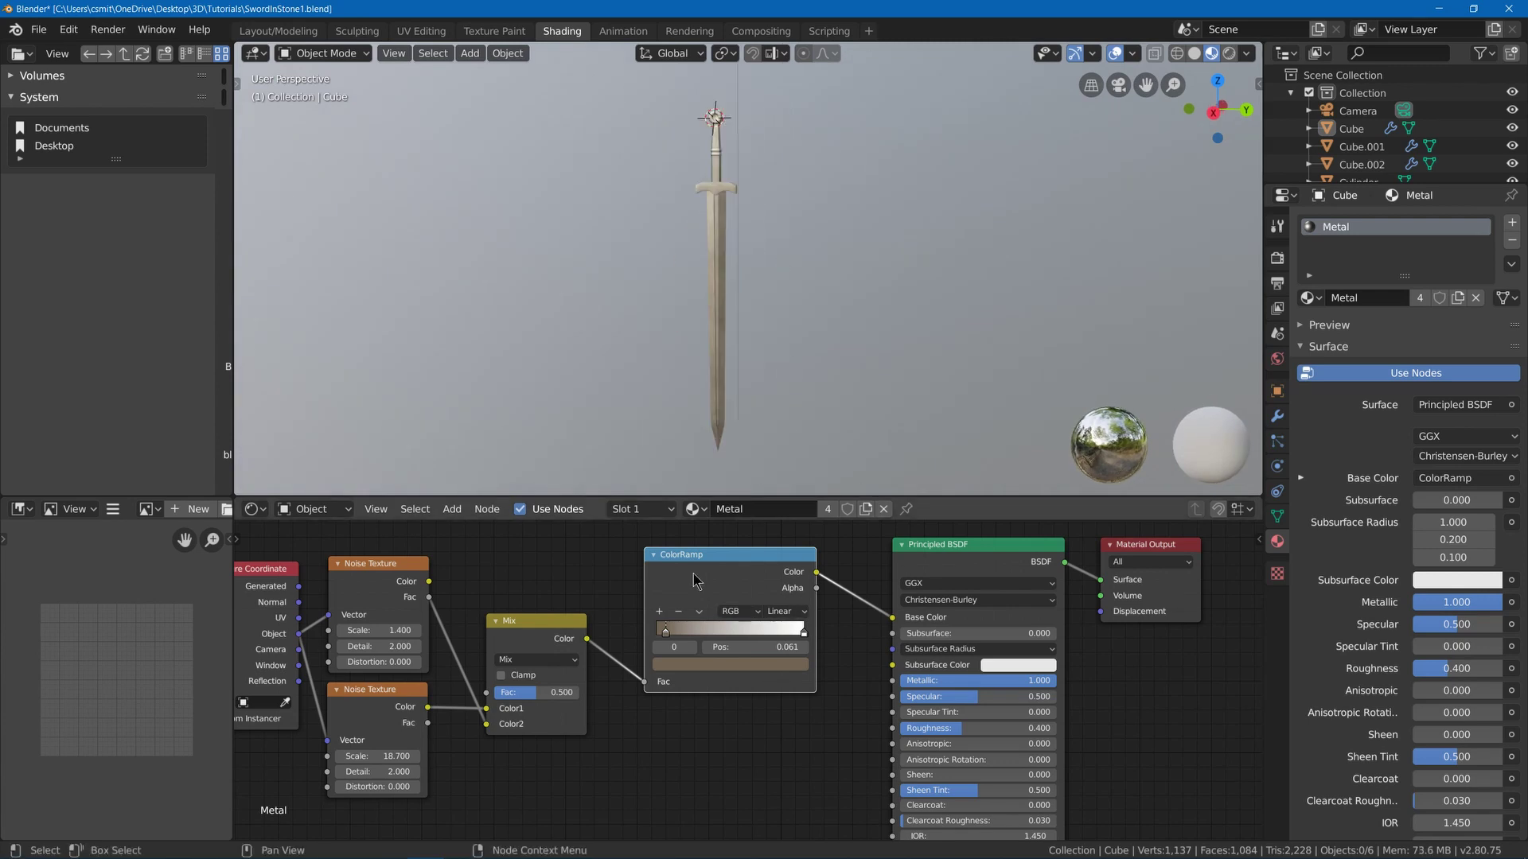
- Duplicate the ColorRamp below the original, feed its Fac from the Mix node's Color, and connect its Color to the shader's Roughness
key(shift+d)
click(736, 776)
middle_drag(627, 674, 685, 579)
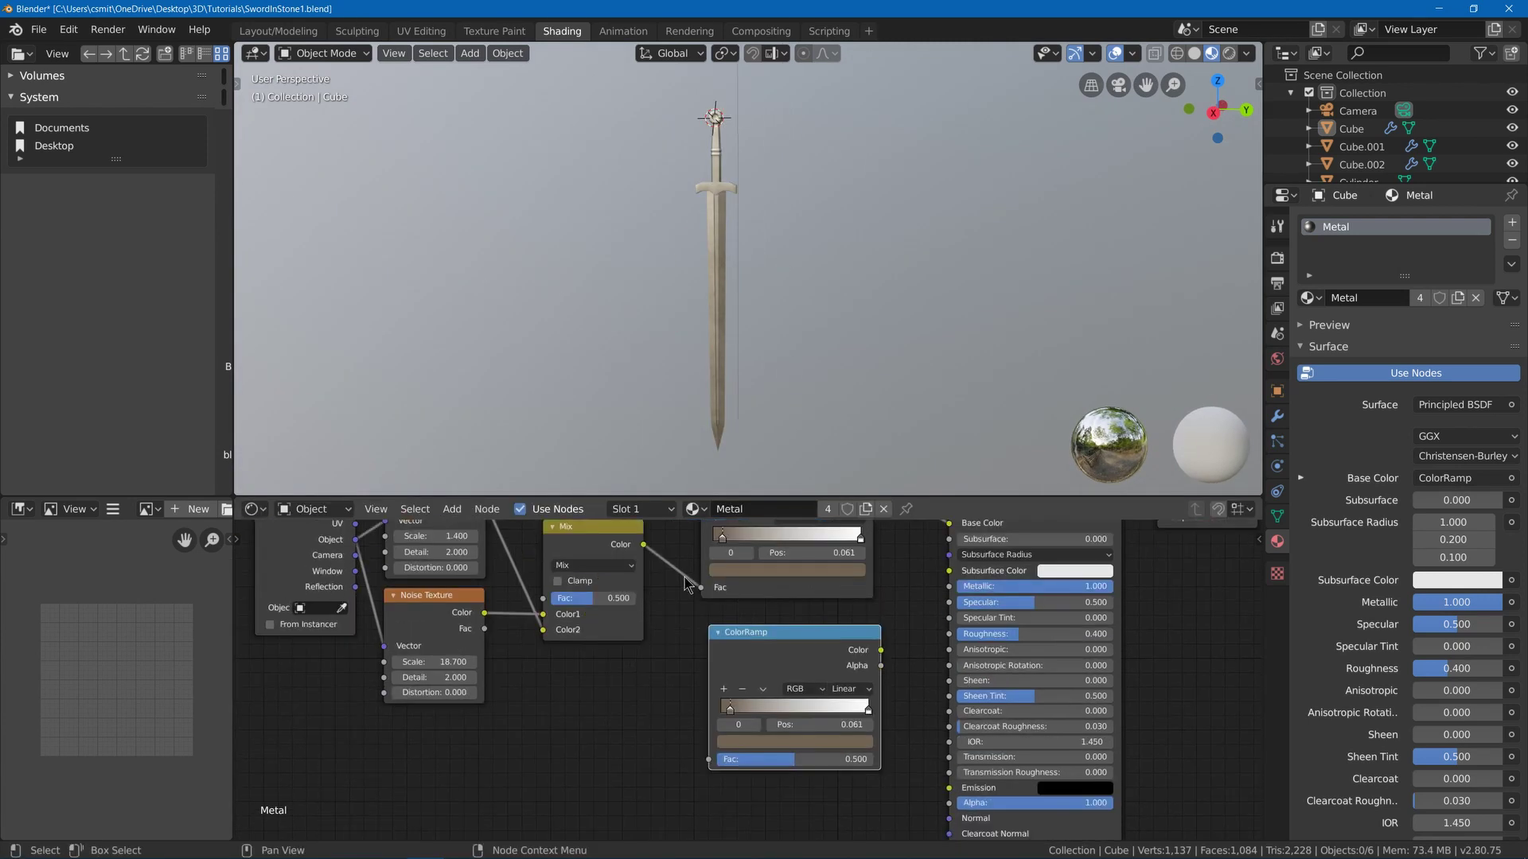
drag(643, 546, 708, 759)
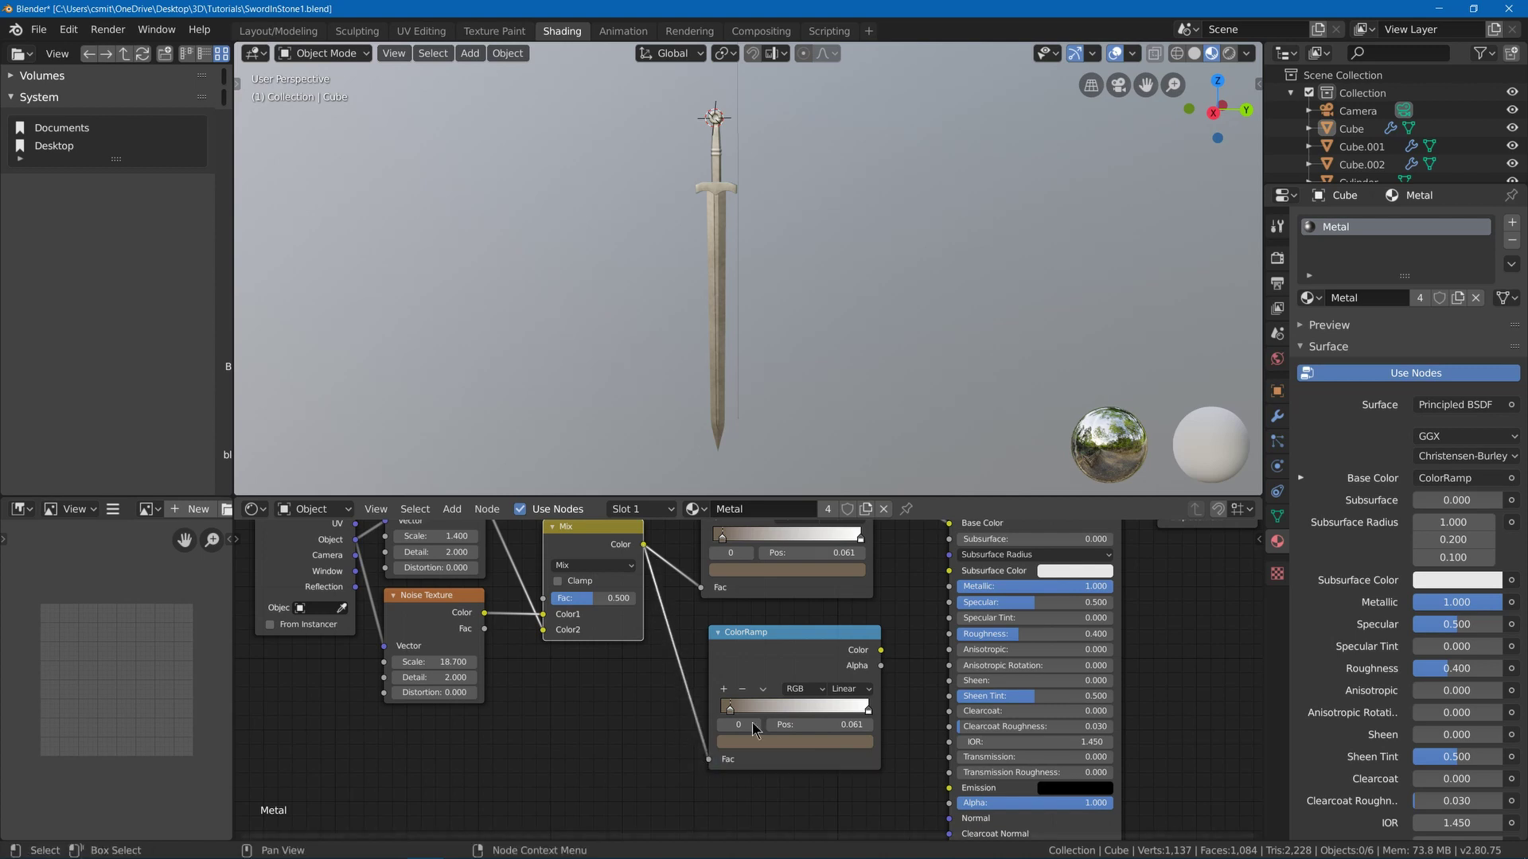
drag(881, 651, 949, 634)
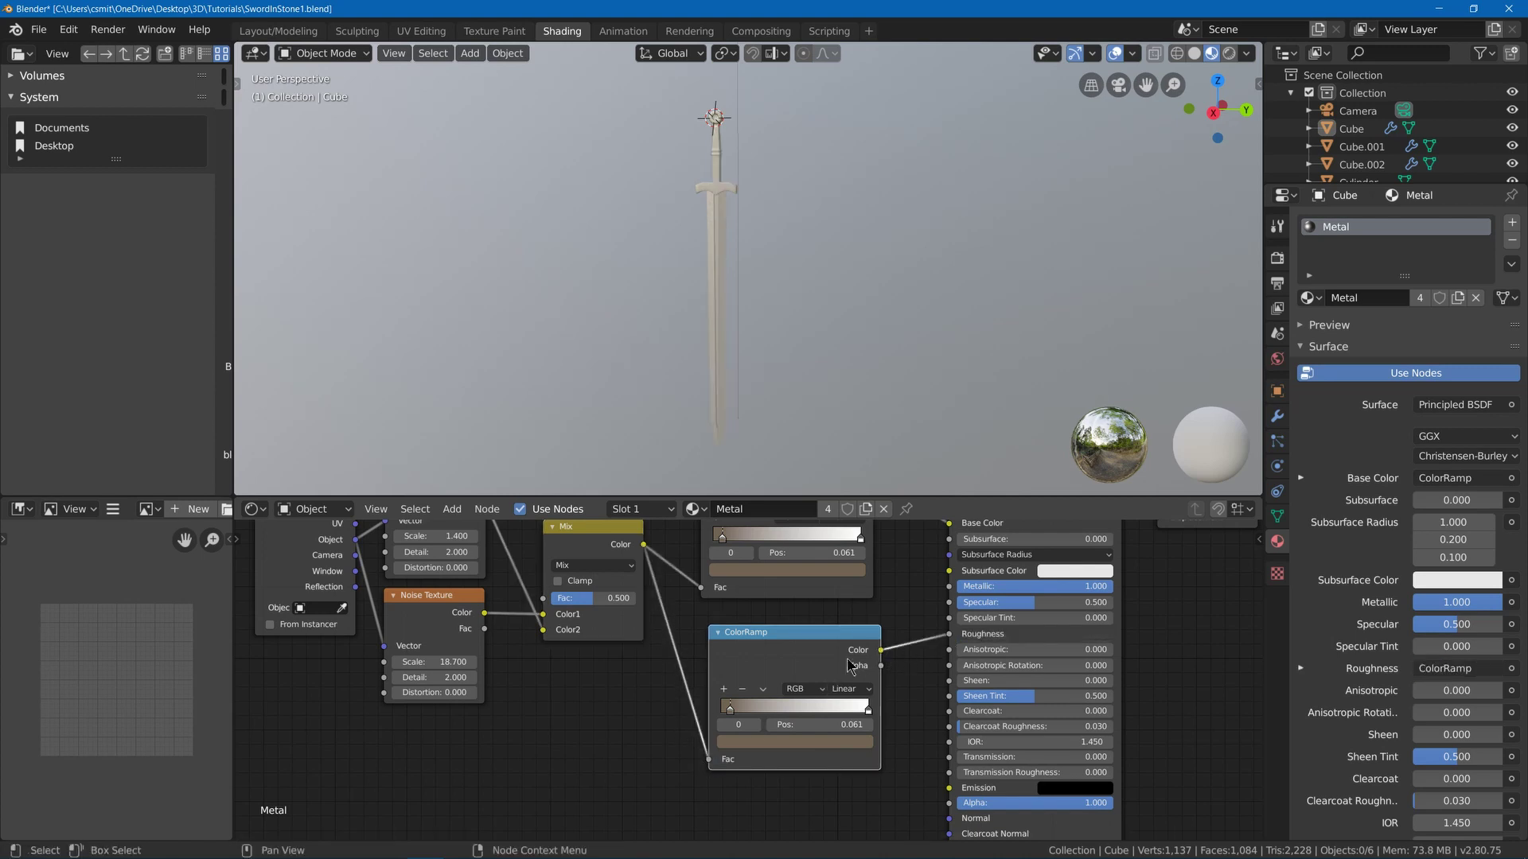
- Change the roughness ColorRamp's brown stop to dark grey with hue 0.176, saturation 0.025 and value 0.275
click(727, 725)
click(739, 744)
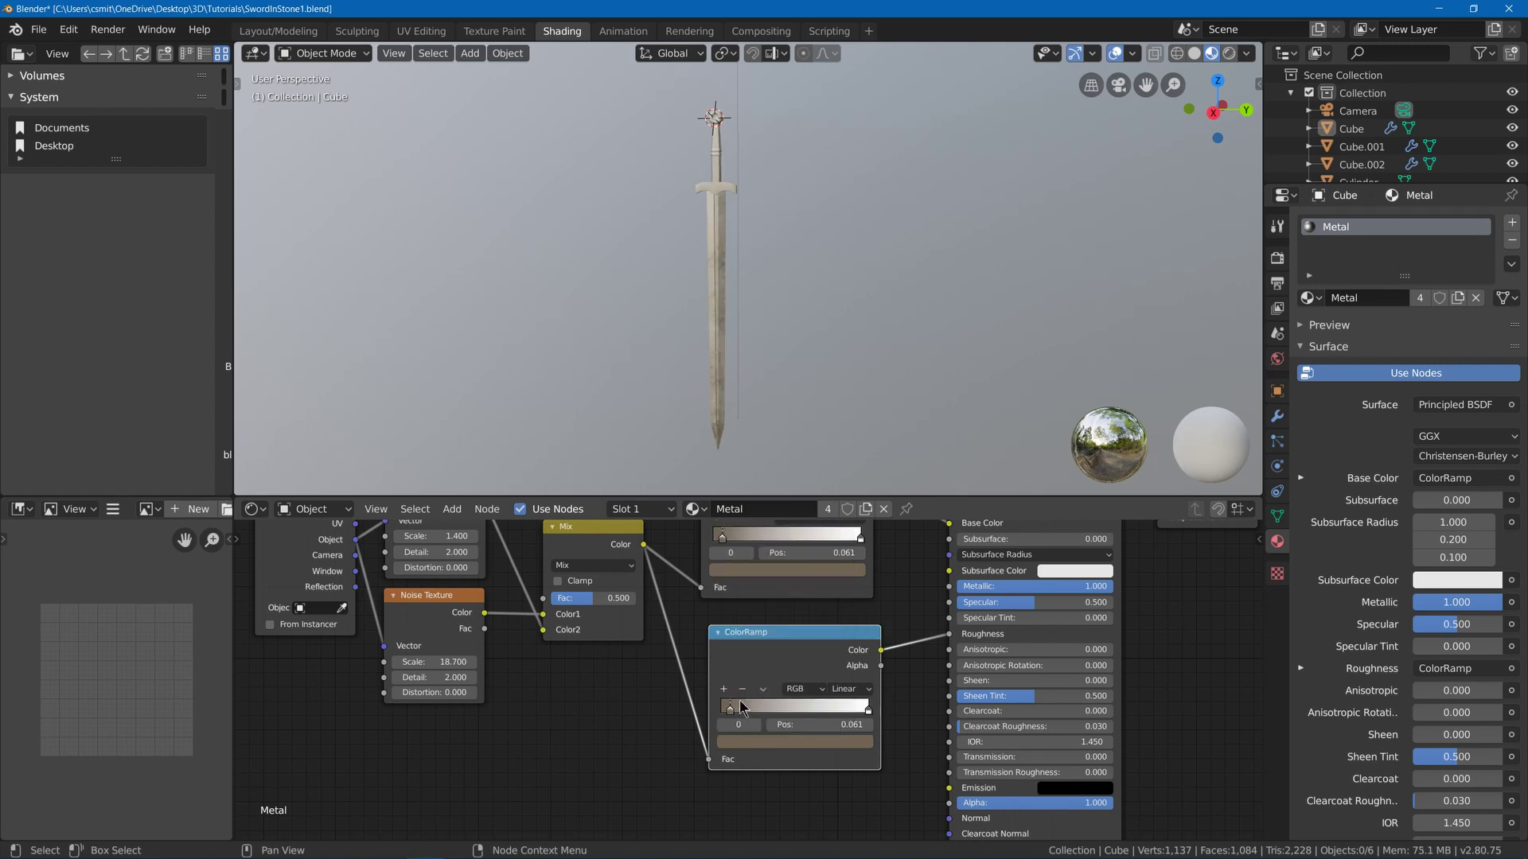
click(740, 746)
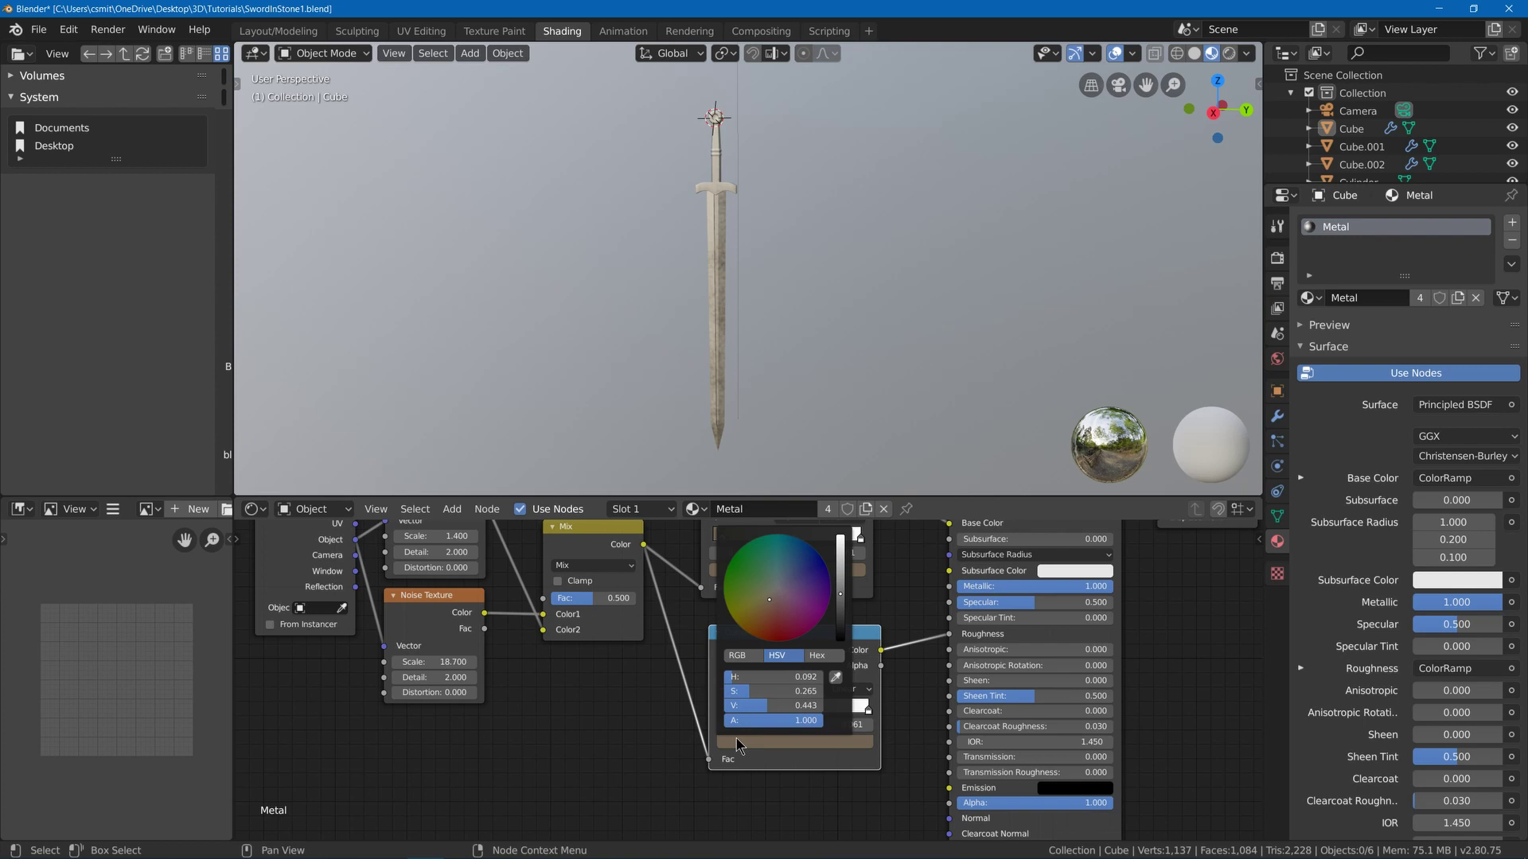
click(777, 590)
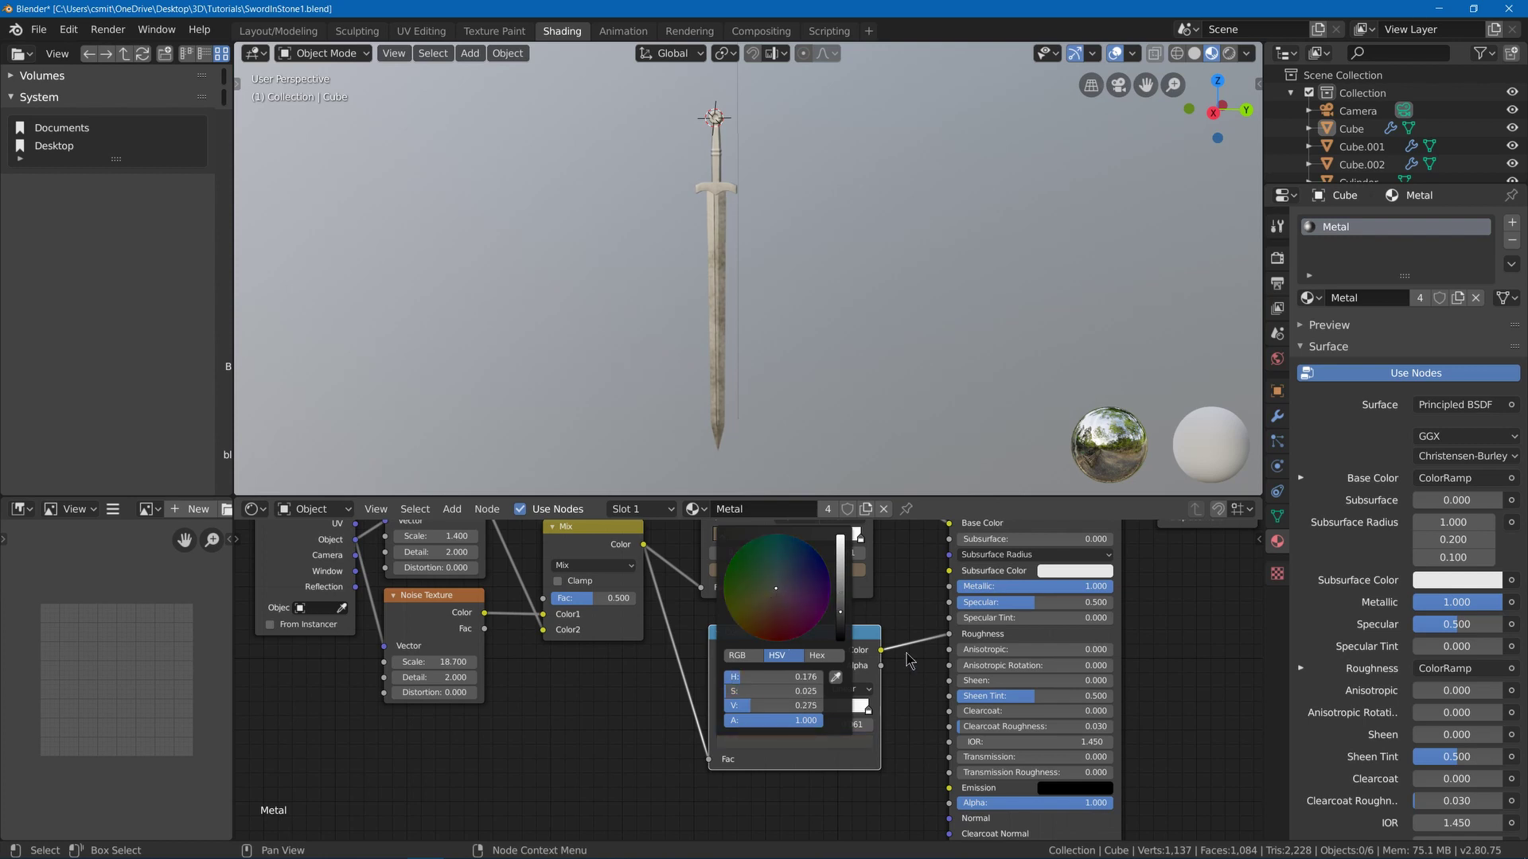
- Darken the roughness ColorRamp's white stop to a neutral grey with value 0.585, keeping it at position 1.000
click(867, 709)
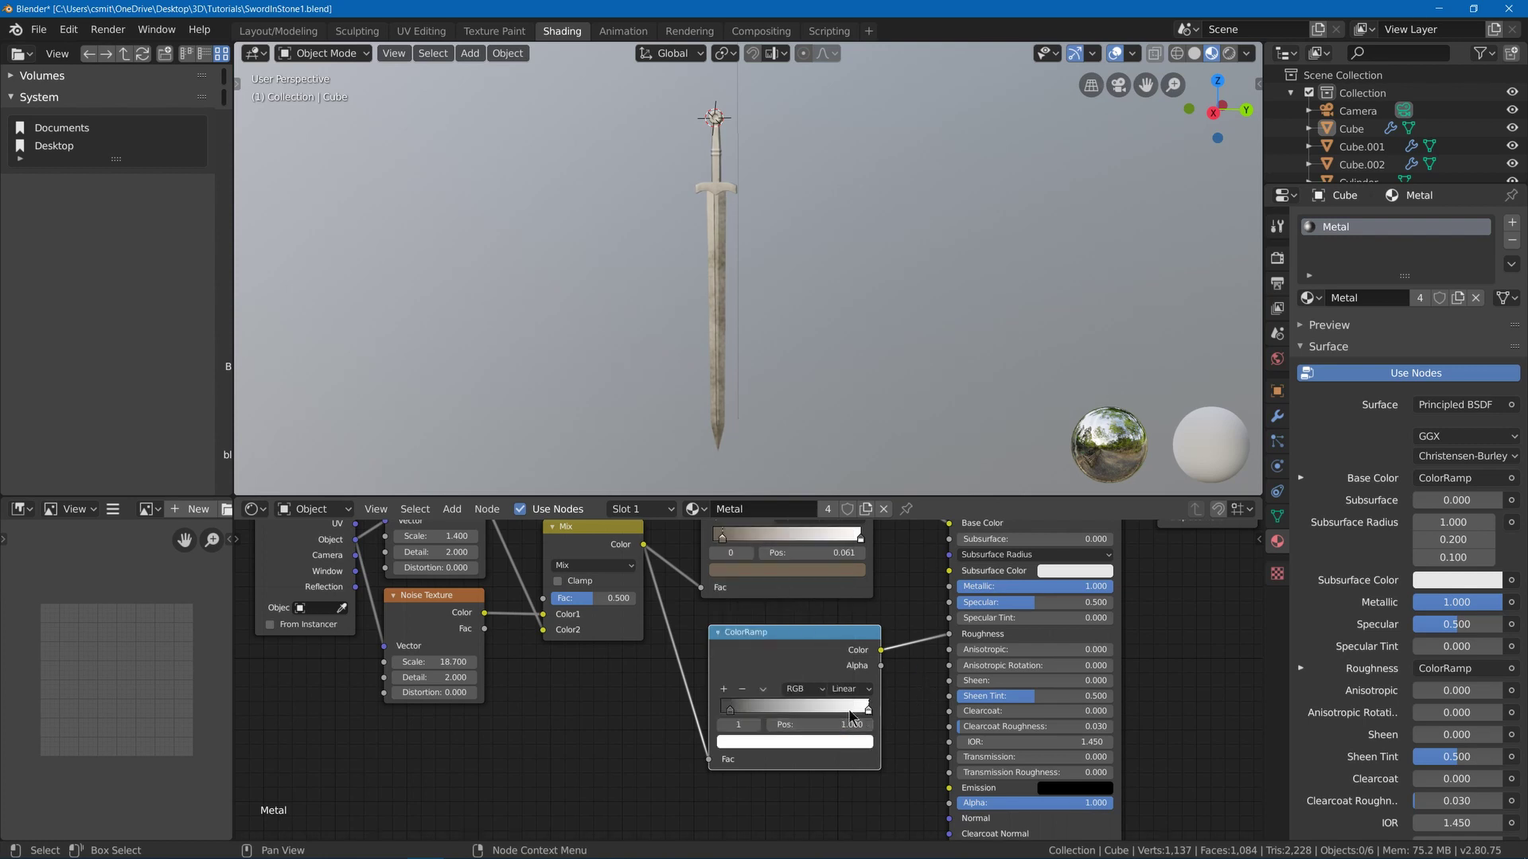
click(848, 746)
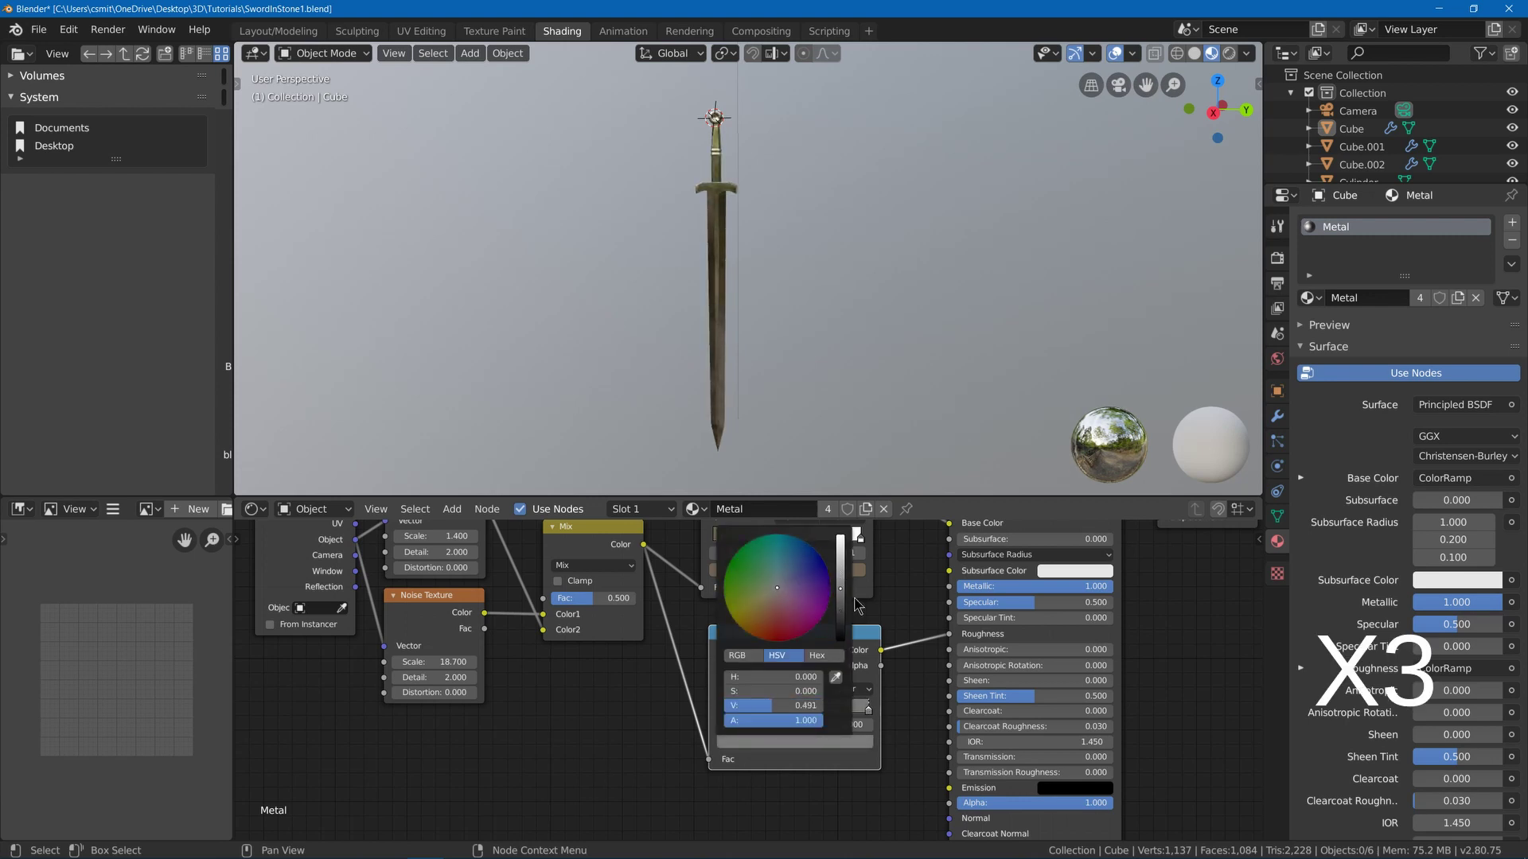
drag(841, 588, 841, 557)
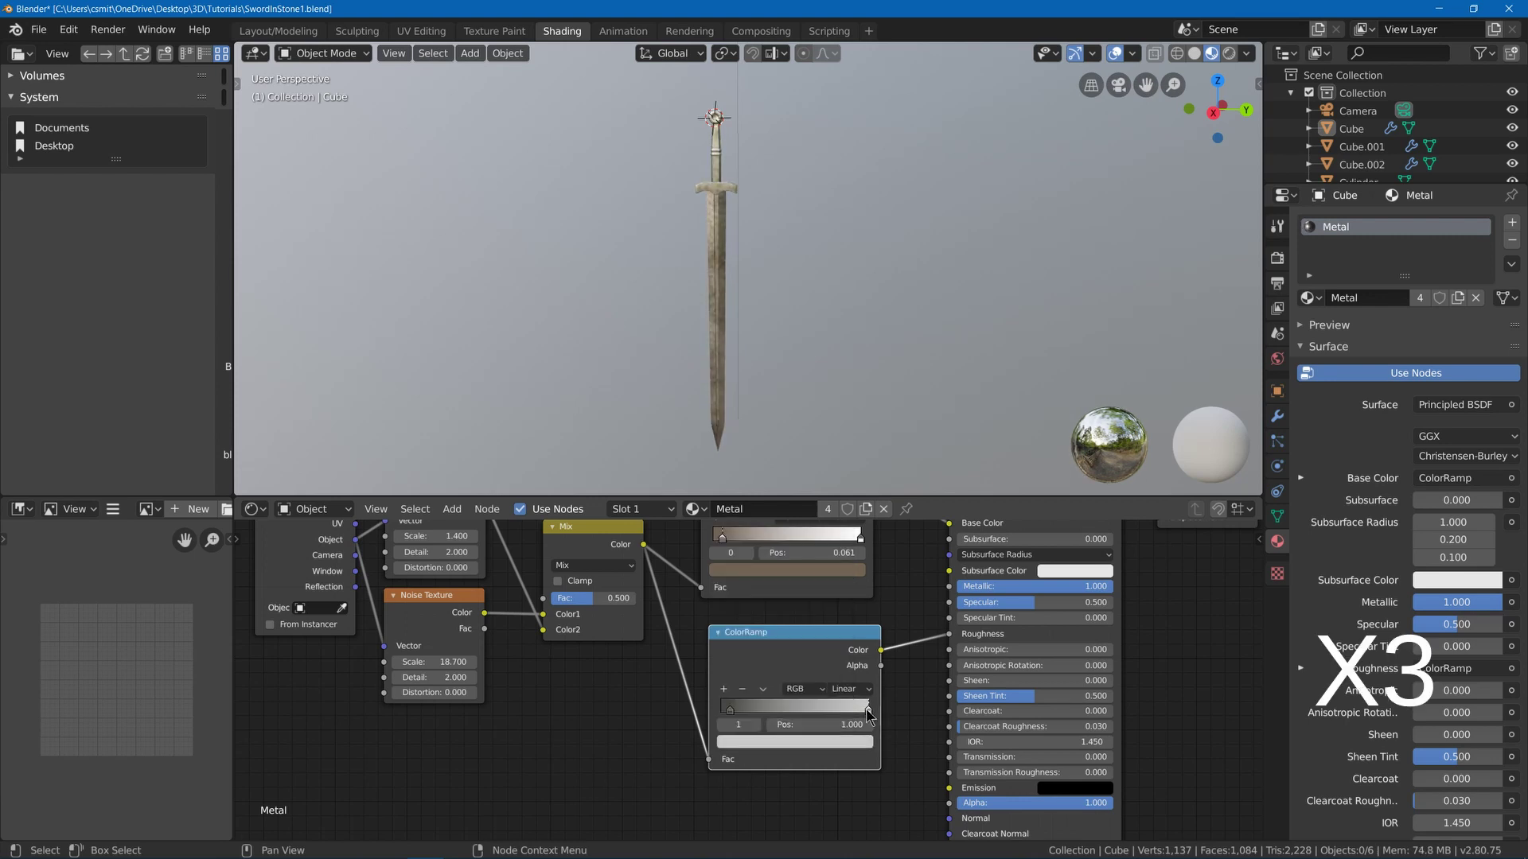
drag(868, 709, 806, 687)
key(ctrl+z)
click(745, 741)
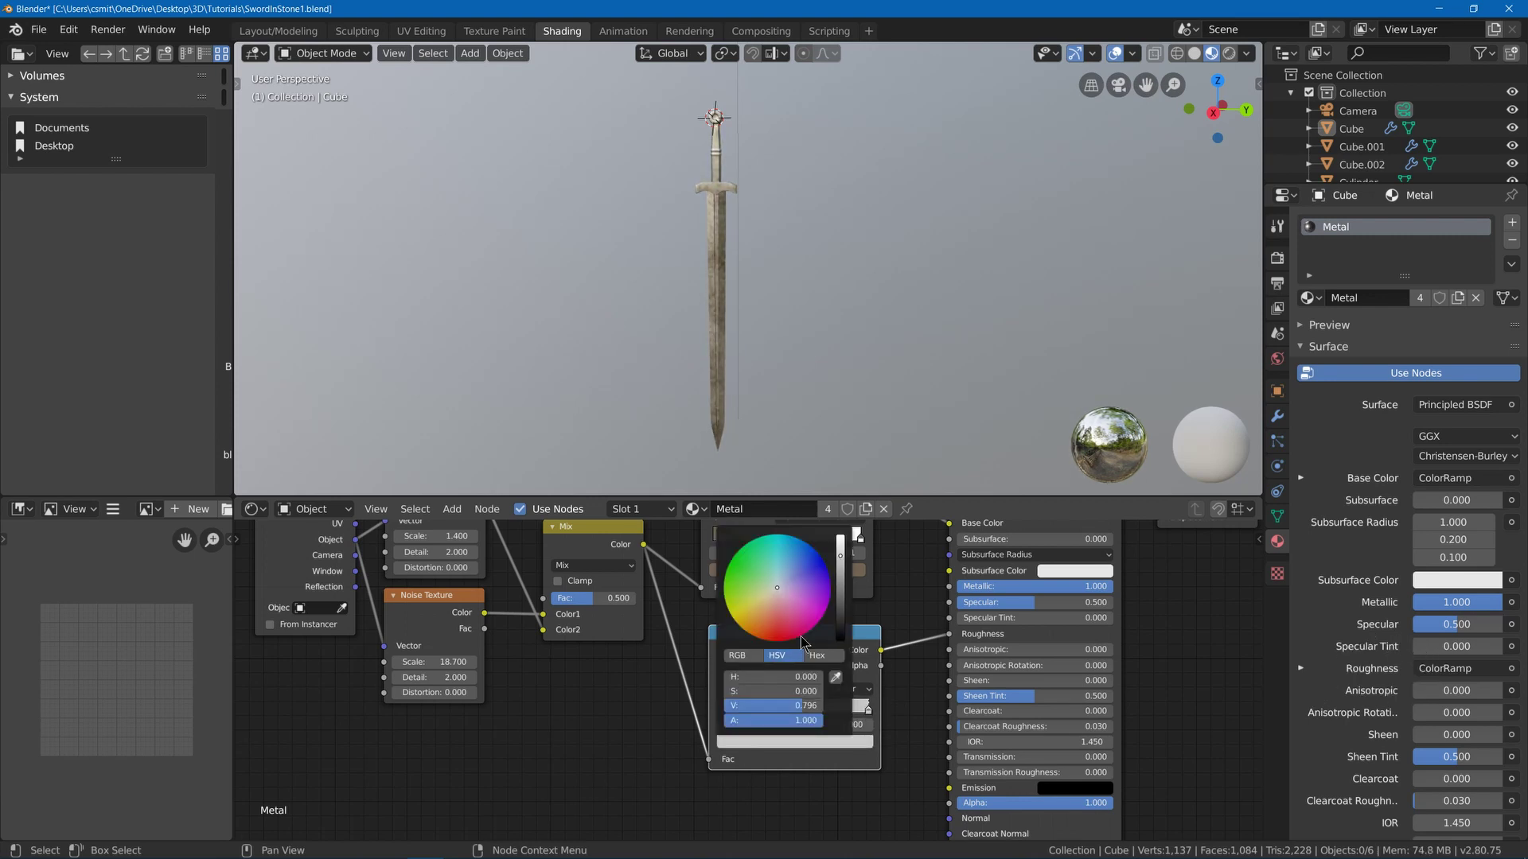
mouse_move(840, 584)
mouse_down()
mouse_move(840, 613)
mouse_move(840, 545)
mouse_move(840, 580)
mouse_up()
click(853, 743)
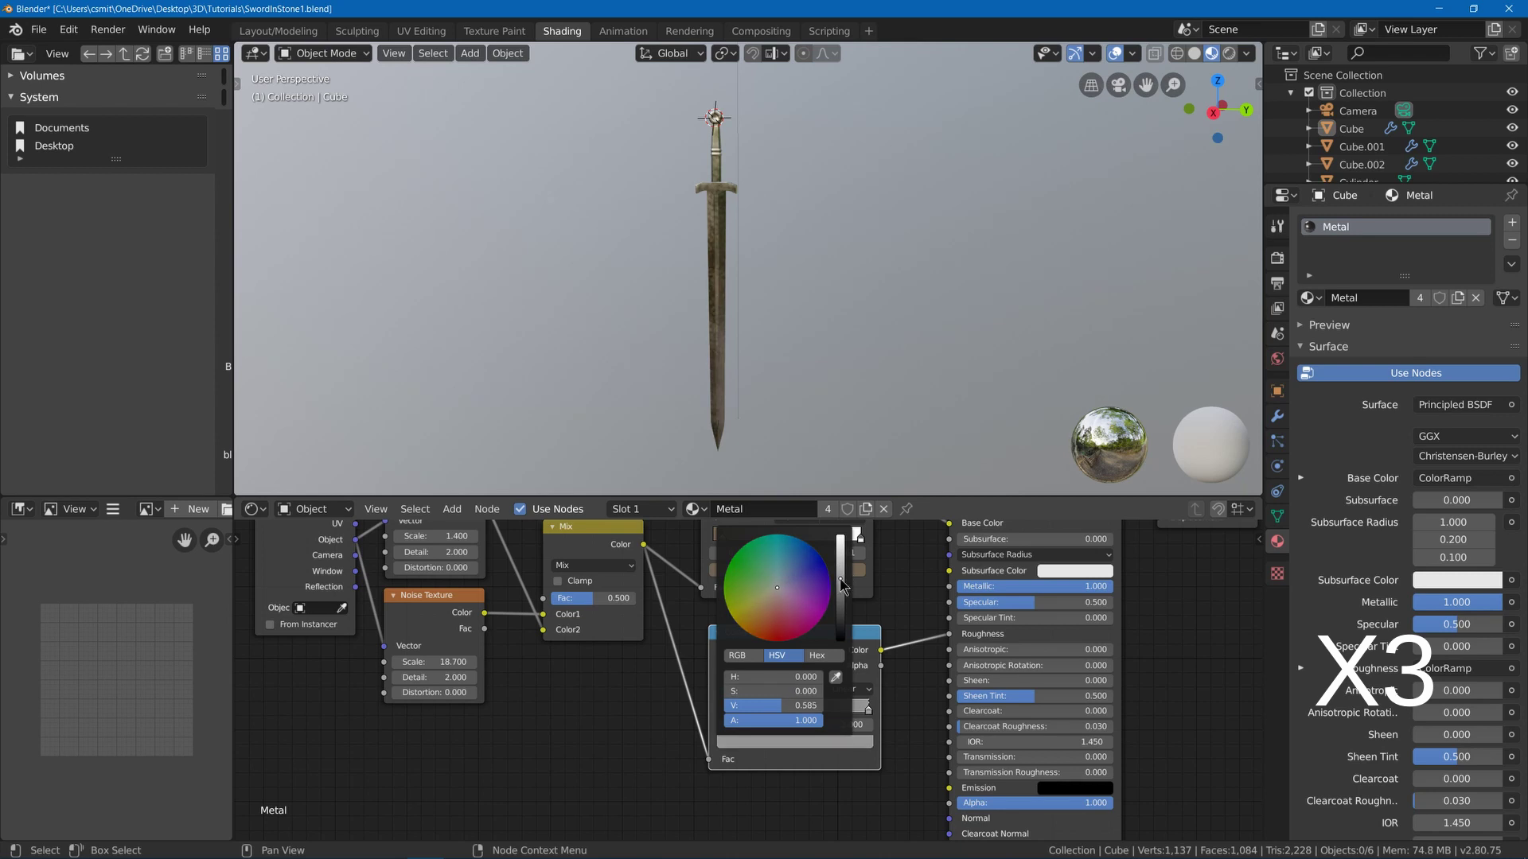
- Add a second material slot to the sword's grip, holding a single-user copy of the Metal material
middle_drag(727, 242, 758, 162)
scroll(704, 199, up, 4)
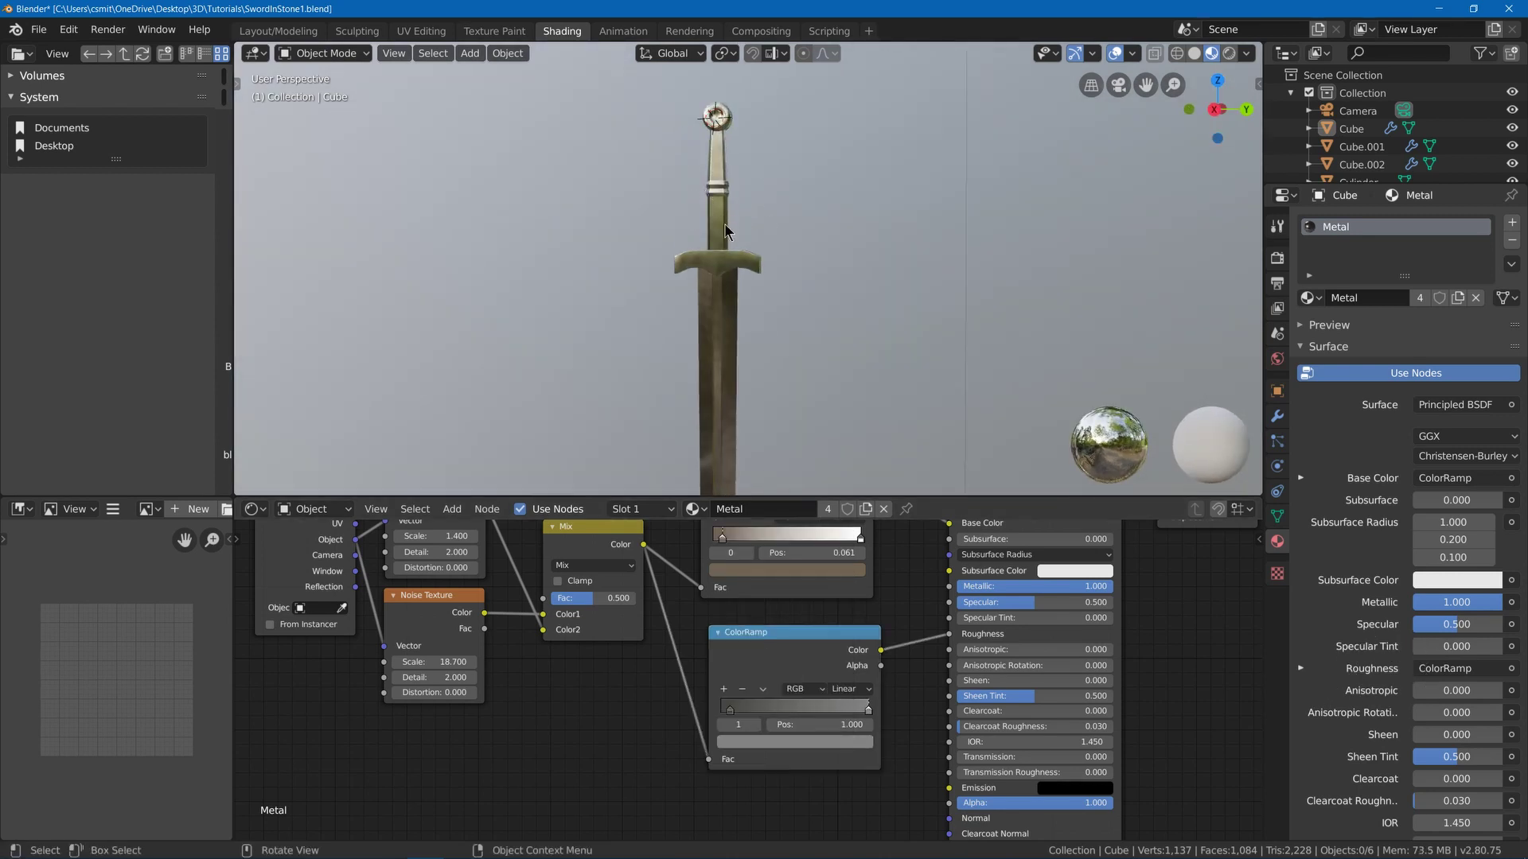
click(721, 216)
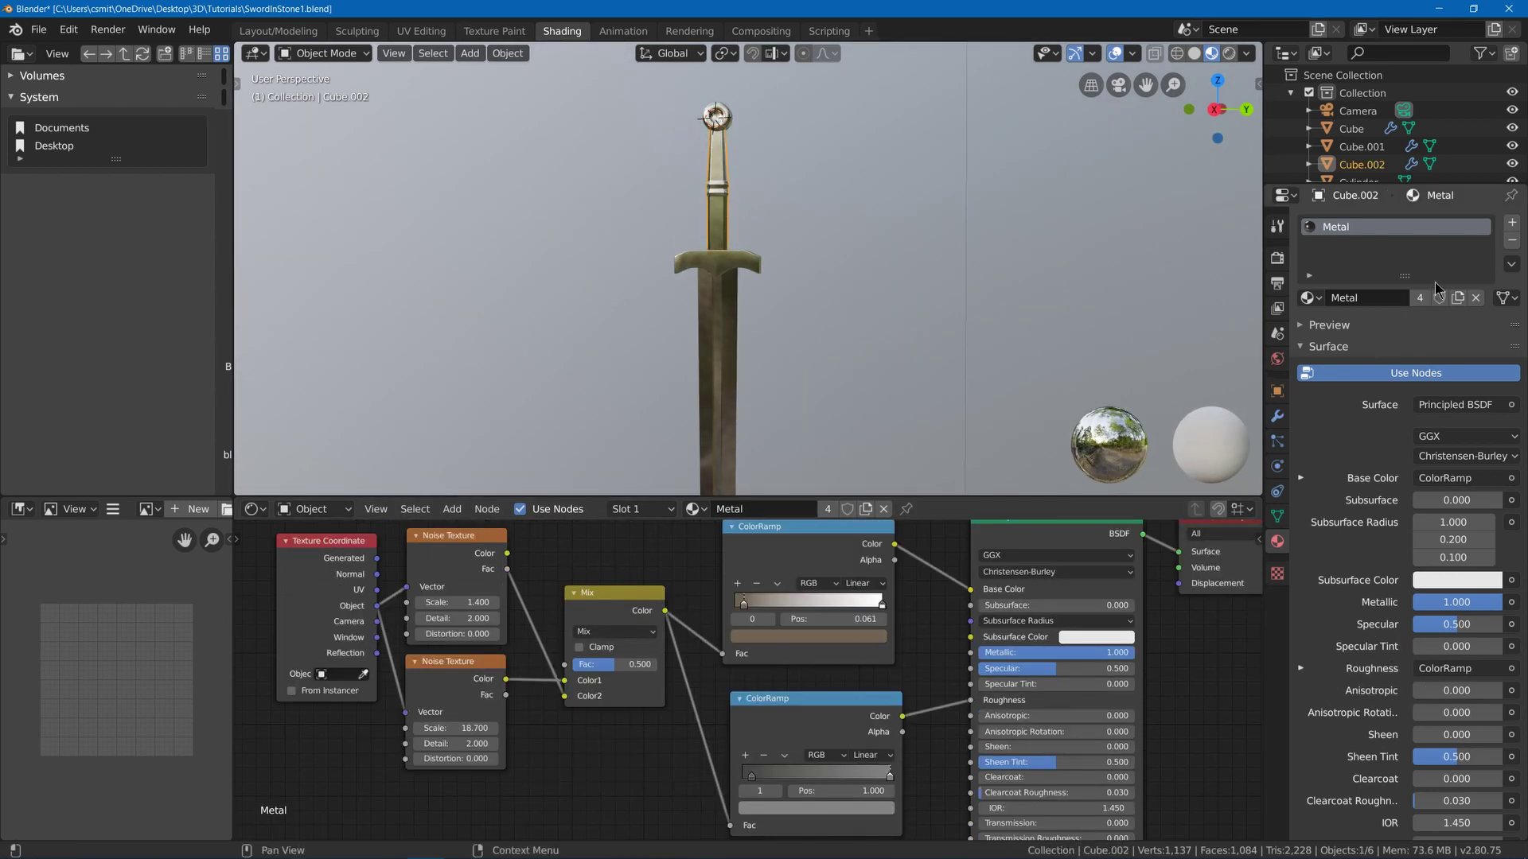
click(1512, 222)
click(1309, 338)
click(1281, 363)
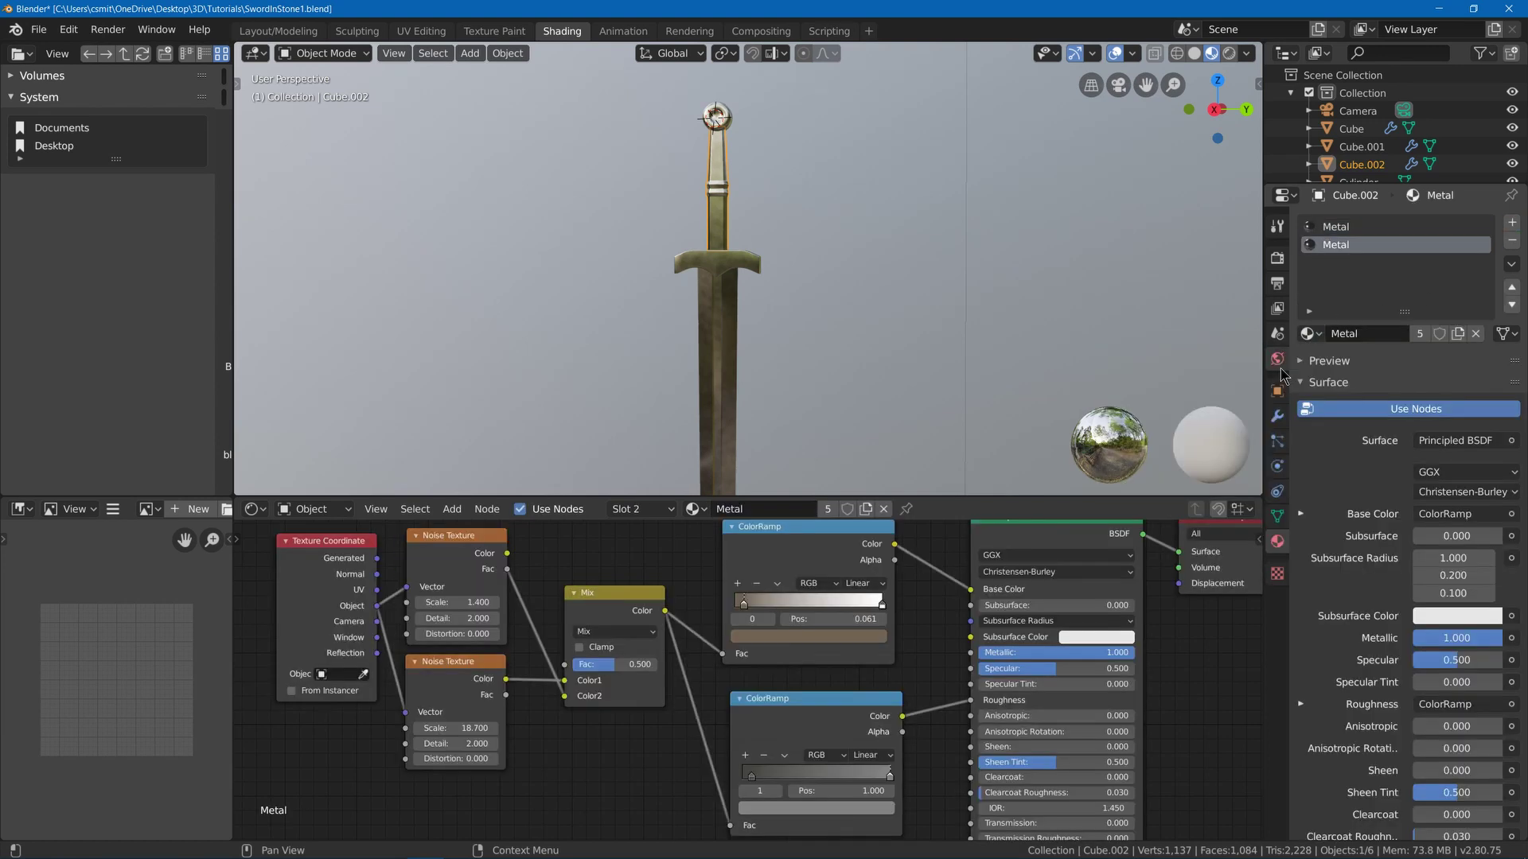
click(827, 509)
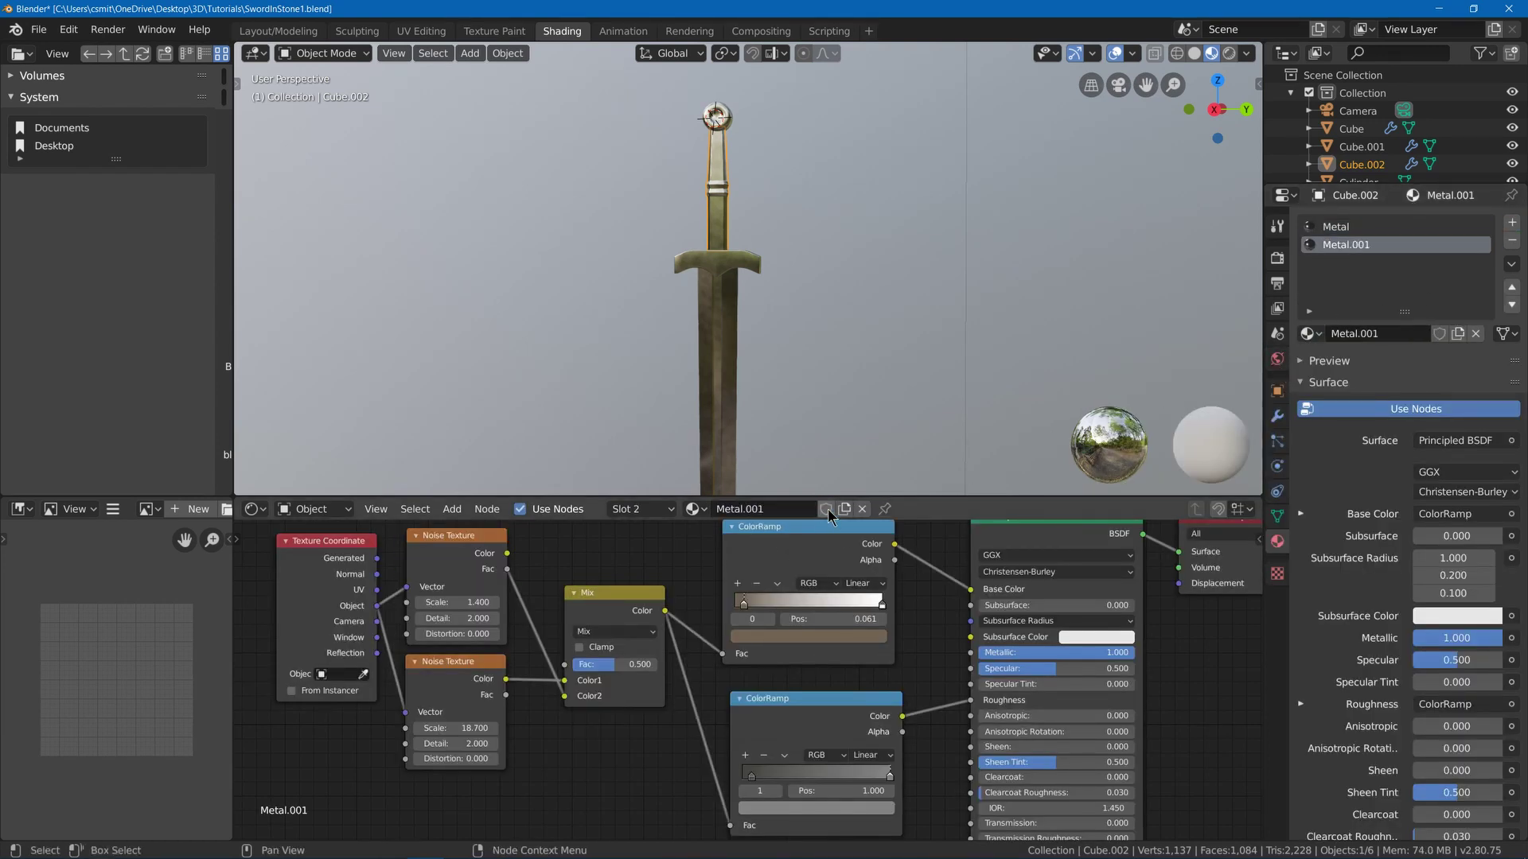
- Rename the copied material in the second slot as Grip
click(780, 510)
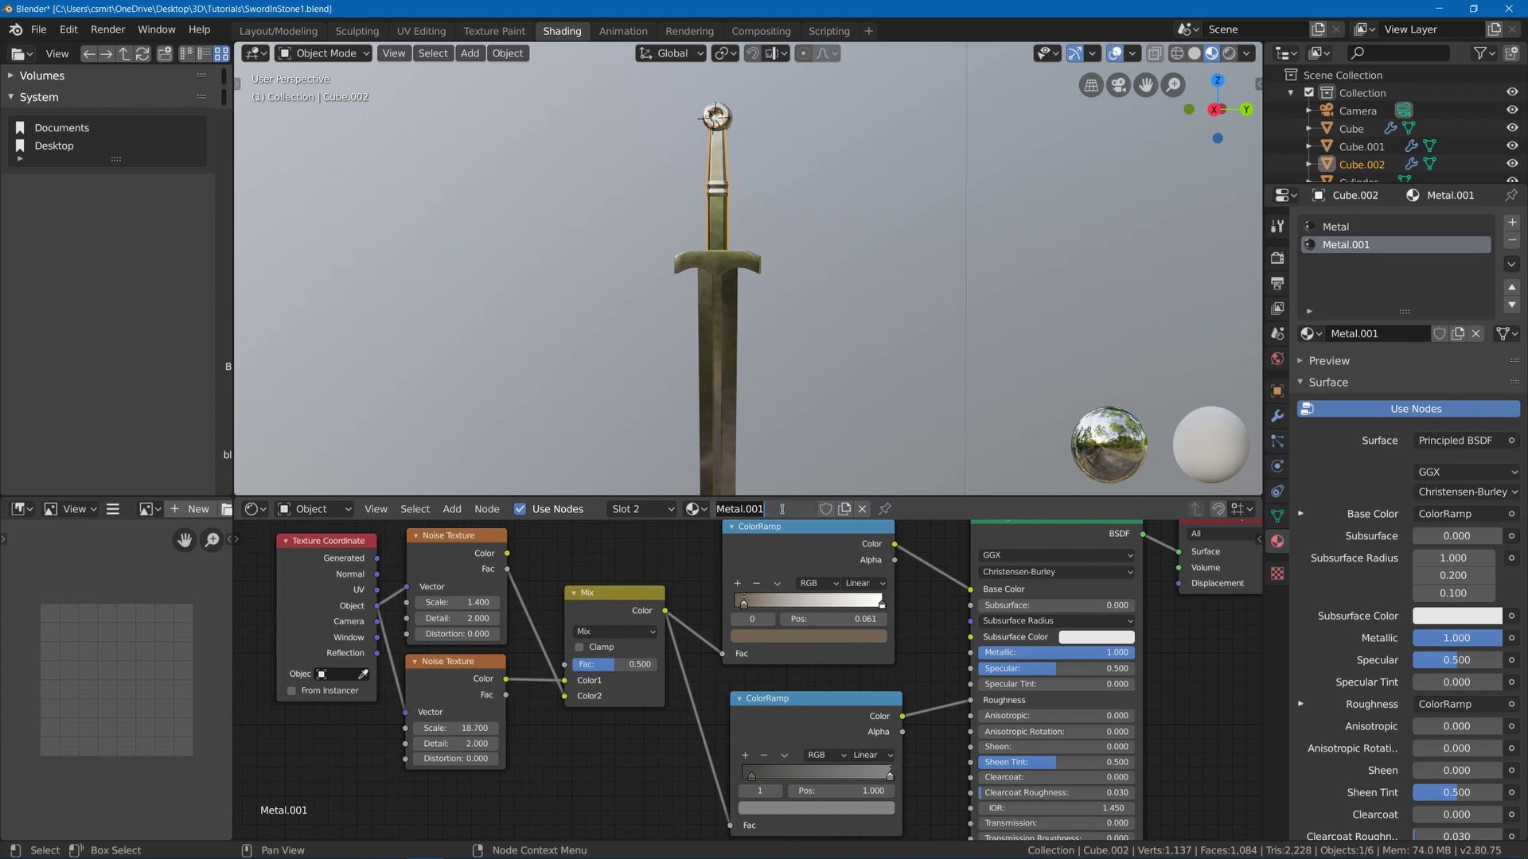
text(Grip)
key(Return)
- Assign the Grip material to the face loops above and below the grip's central ring, and set its Metallic to 0
key(KP_Decimal)
key(Tab)
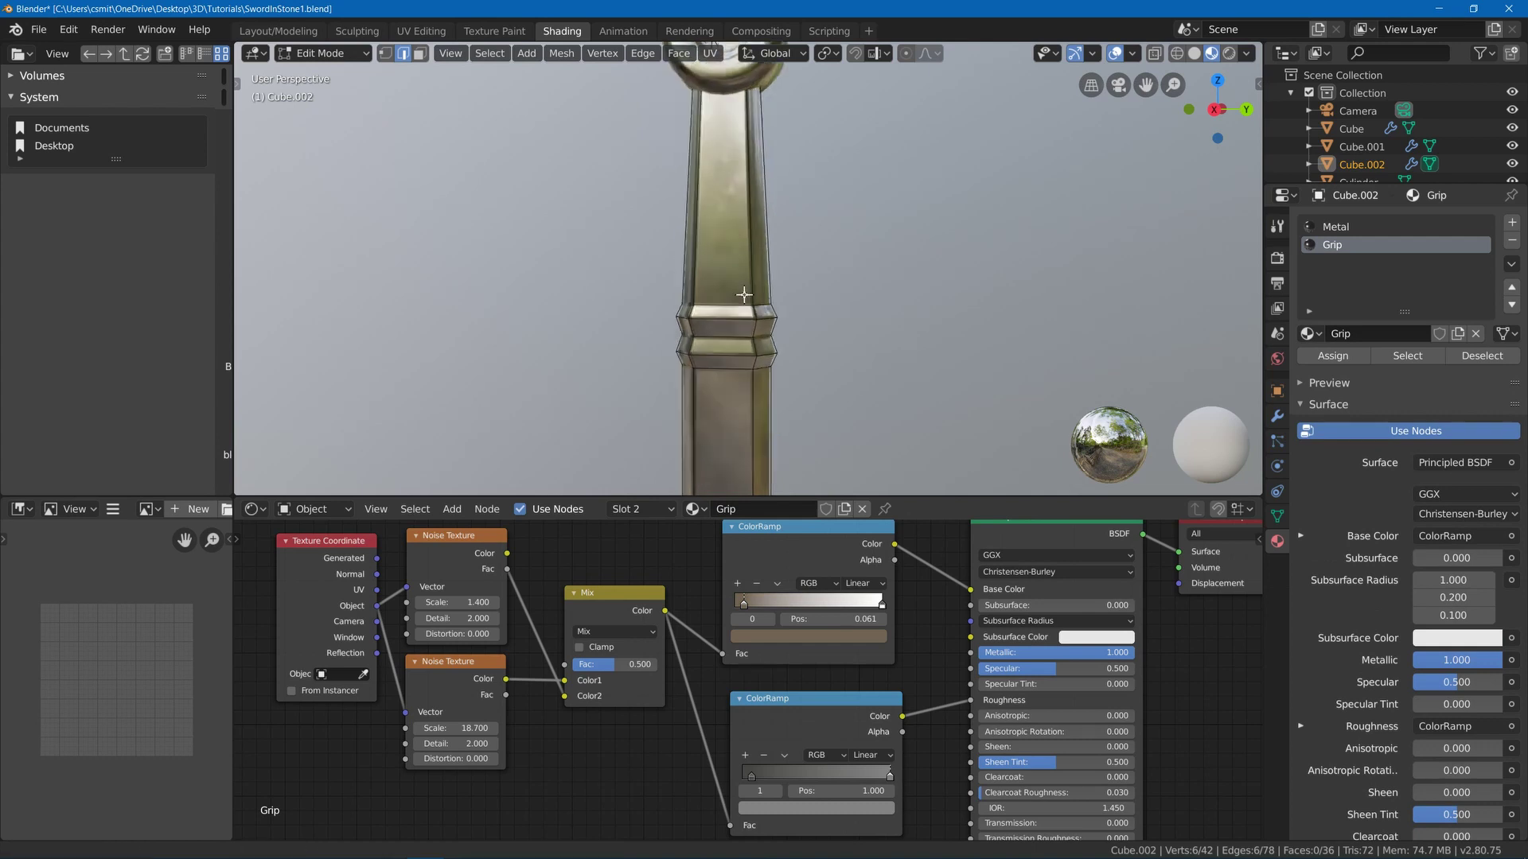
key(3)
alt+click(744, 286)
alt+shift+click(706, 391)
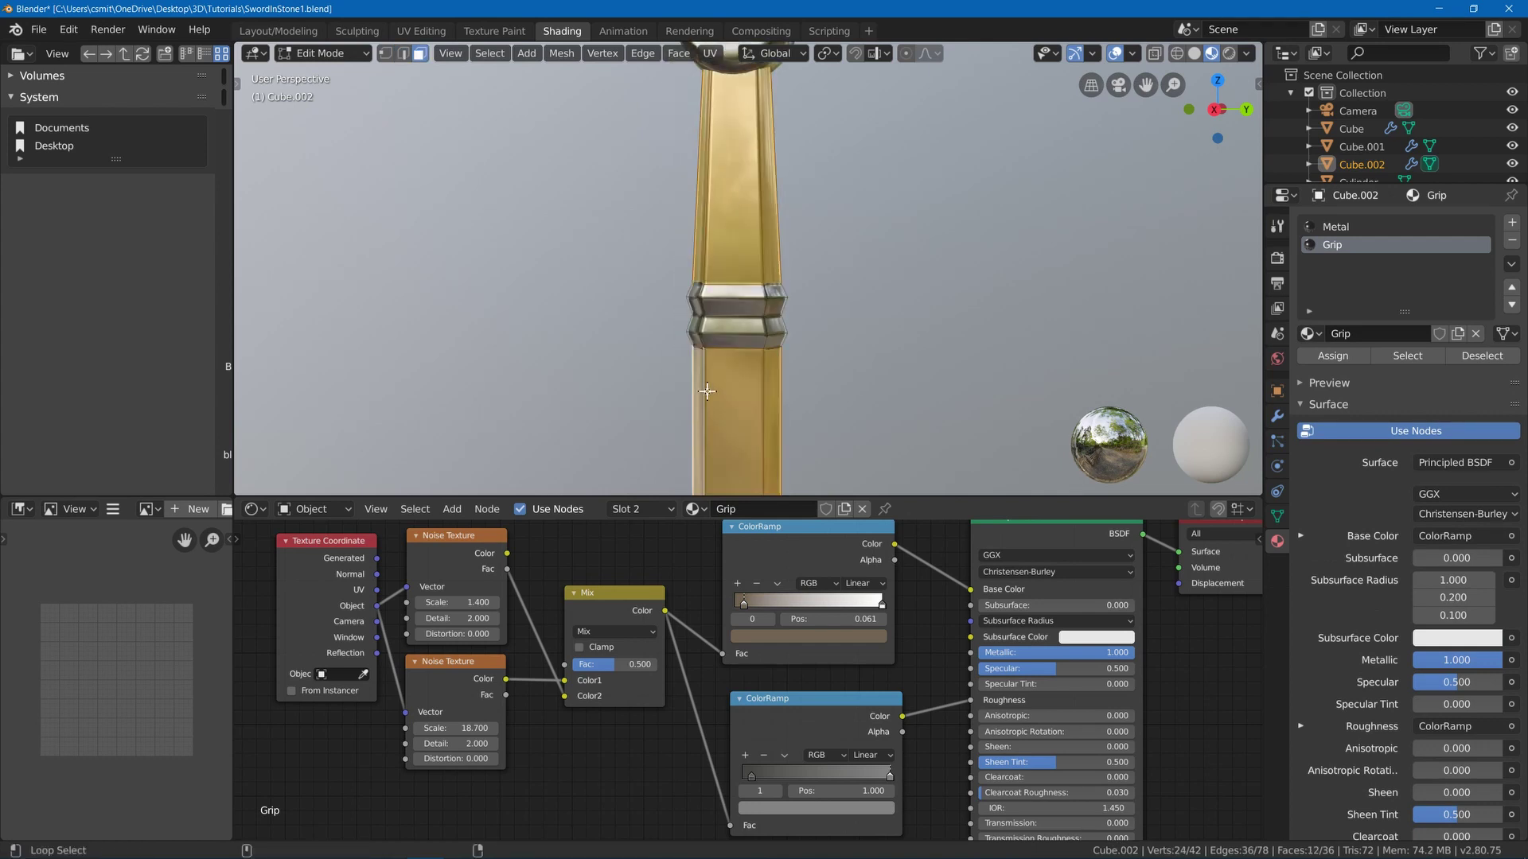
click(1325, 357)
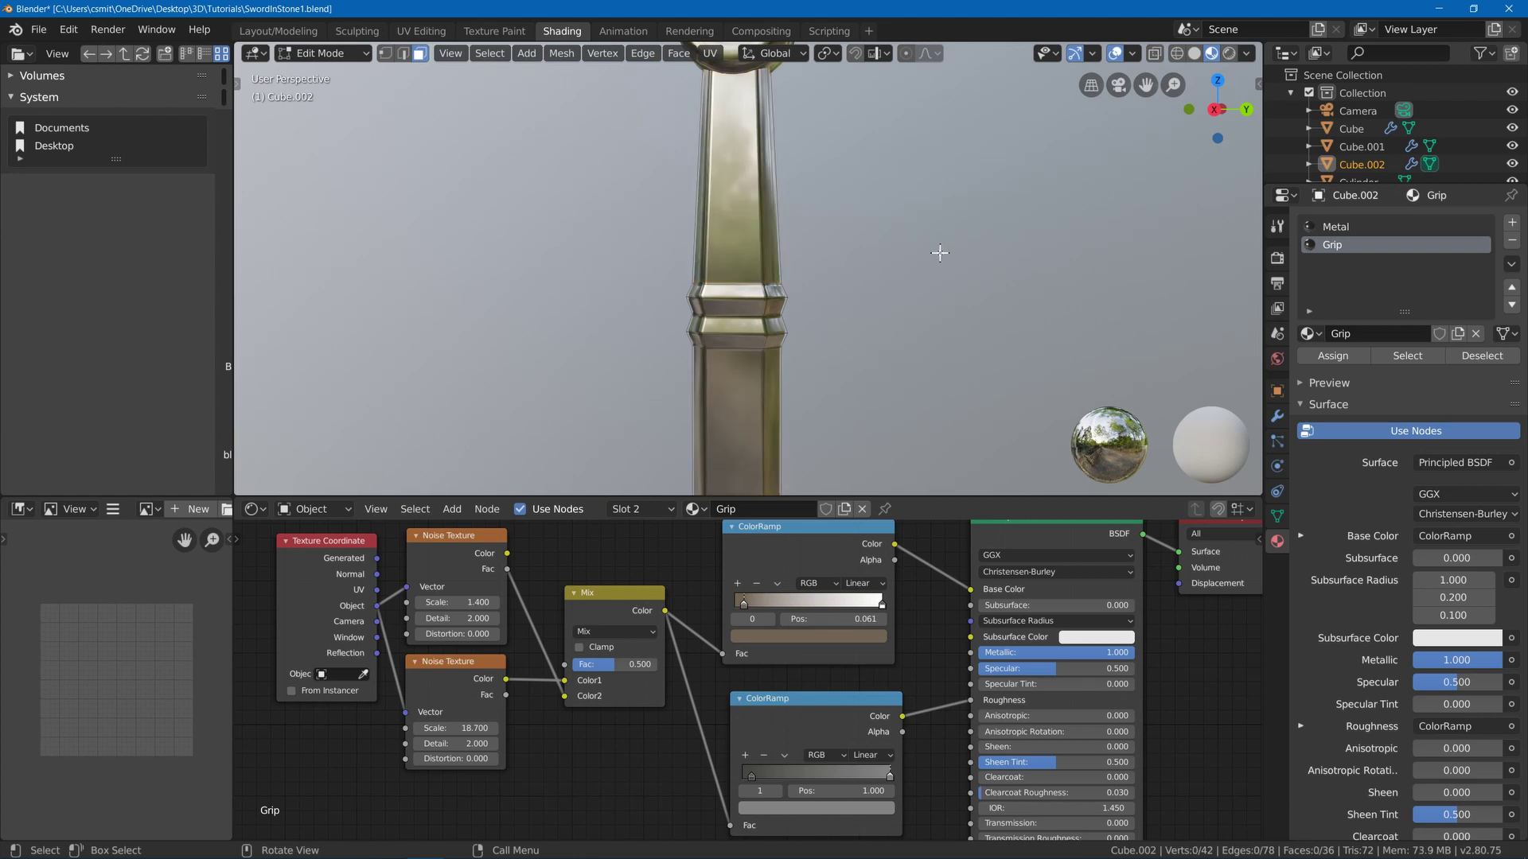
key(Tab)
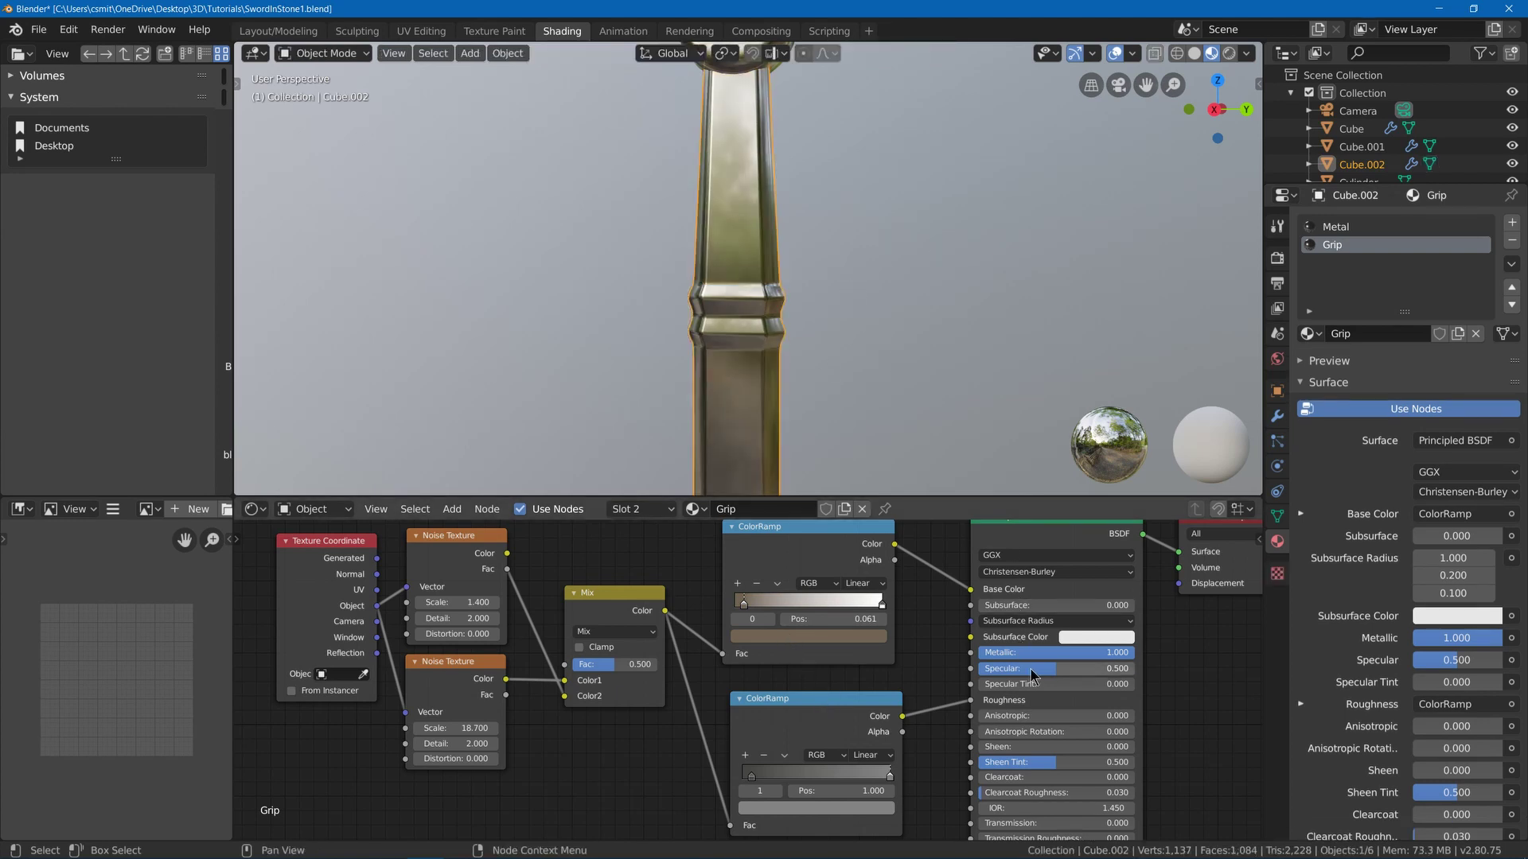
drag(1130, 653, 979, 652)
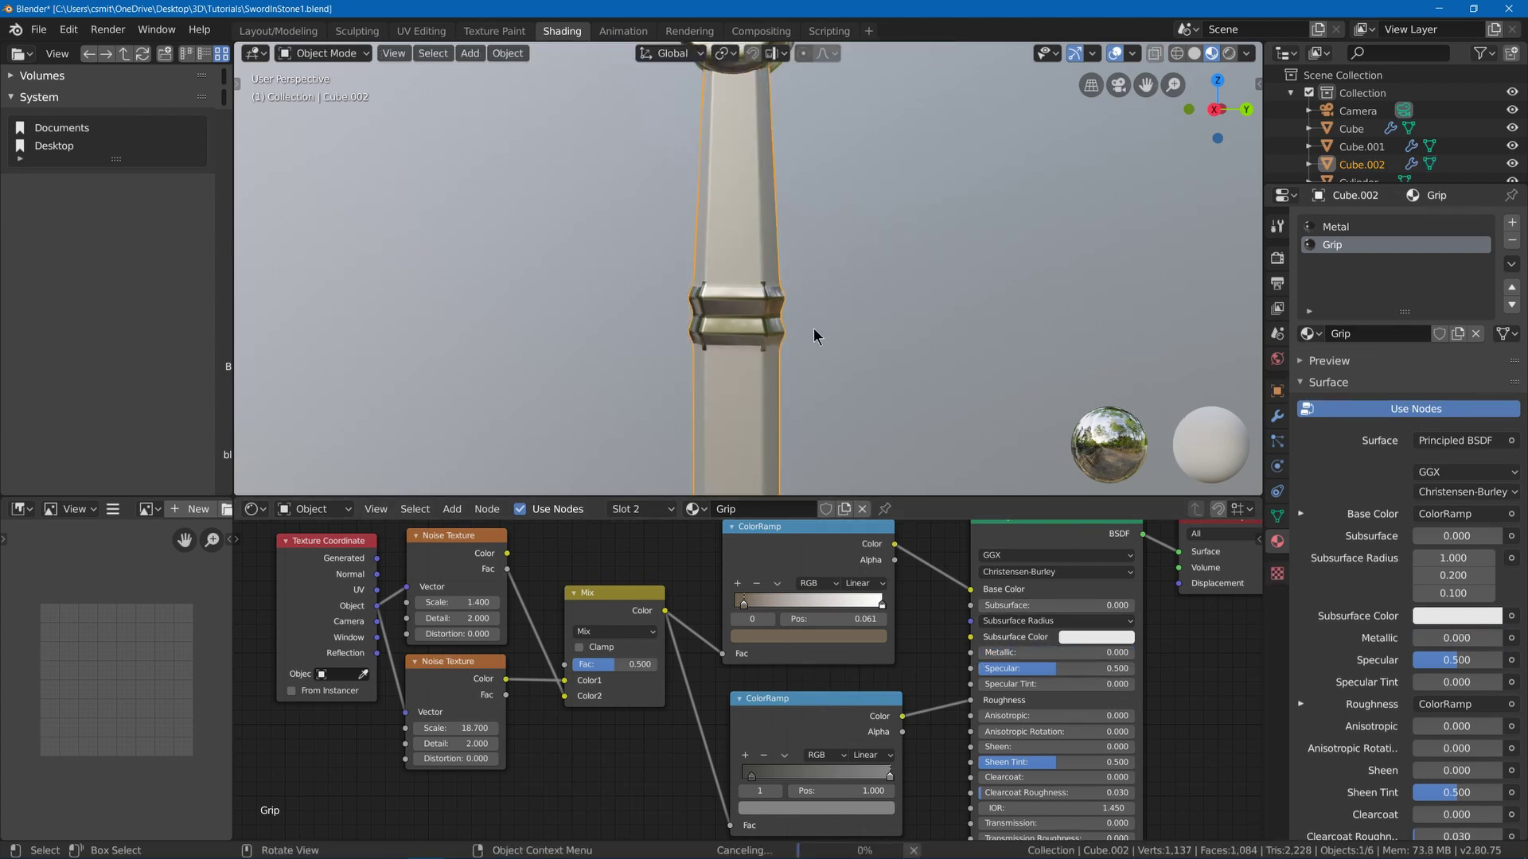
- Apply the grip object's Bevel modifier, turning the bevels into real geometry
scroll(784, 237, up, 4)
middle_drag(784, 237, 860, 264)
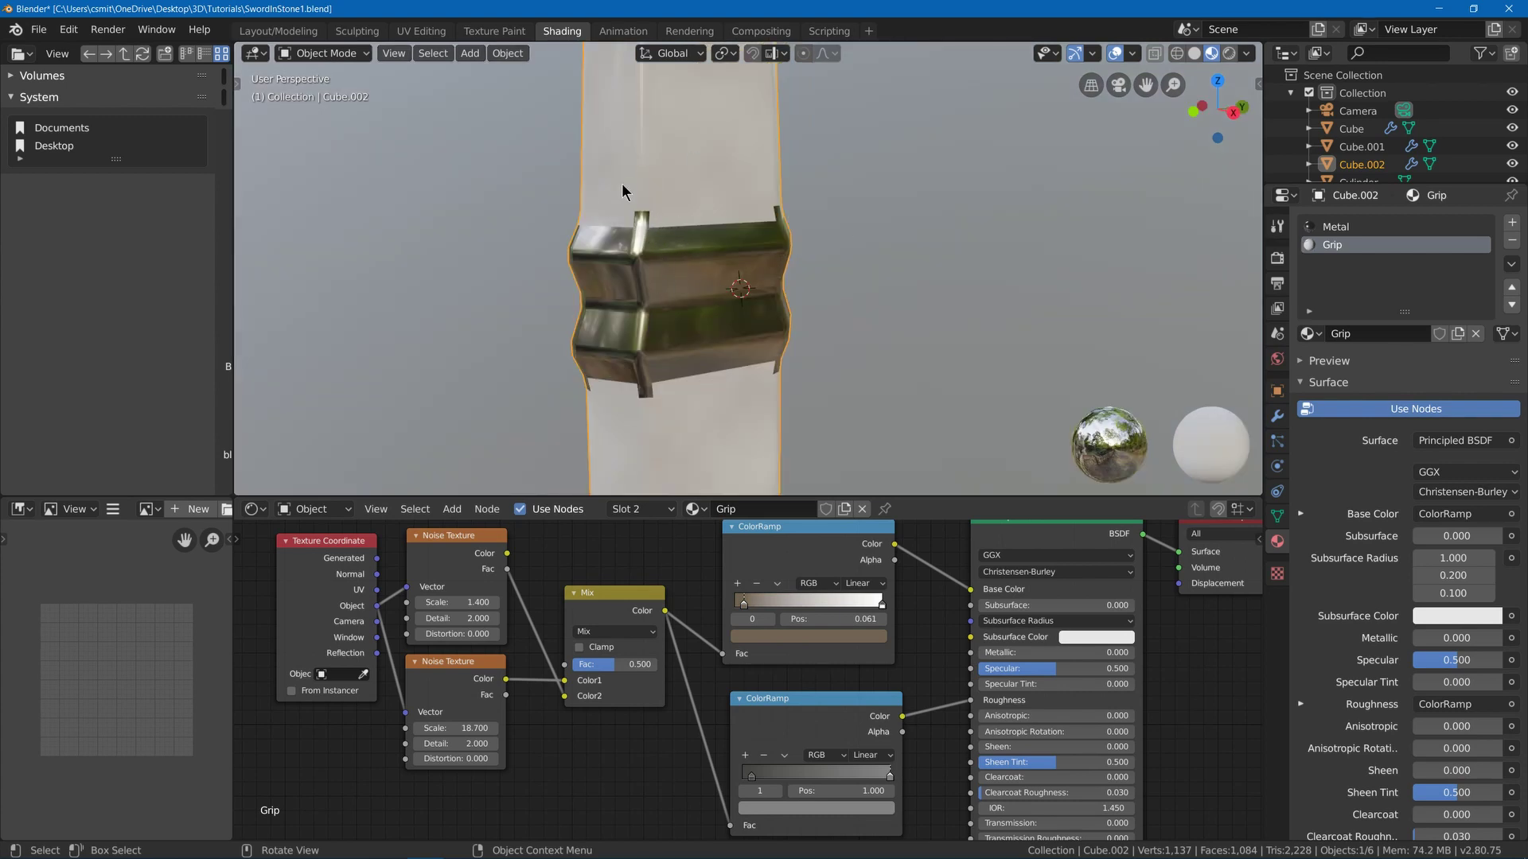
click(1277, 417)
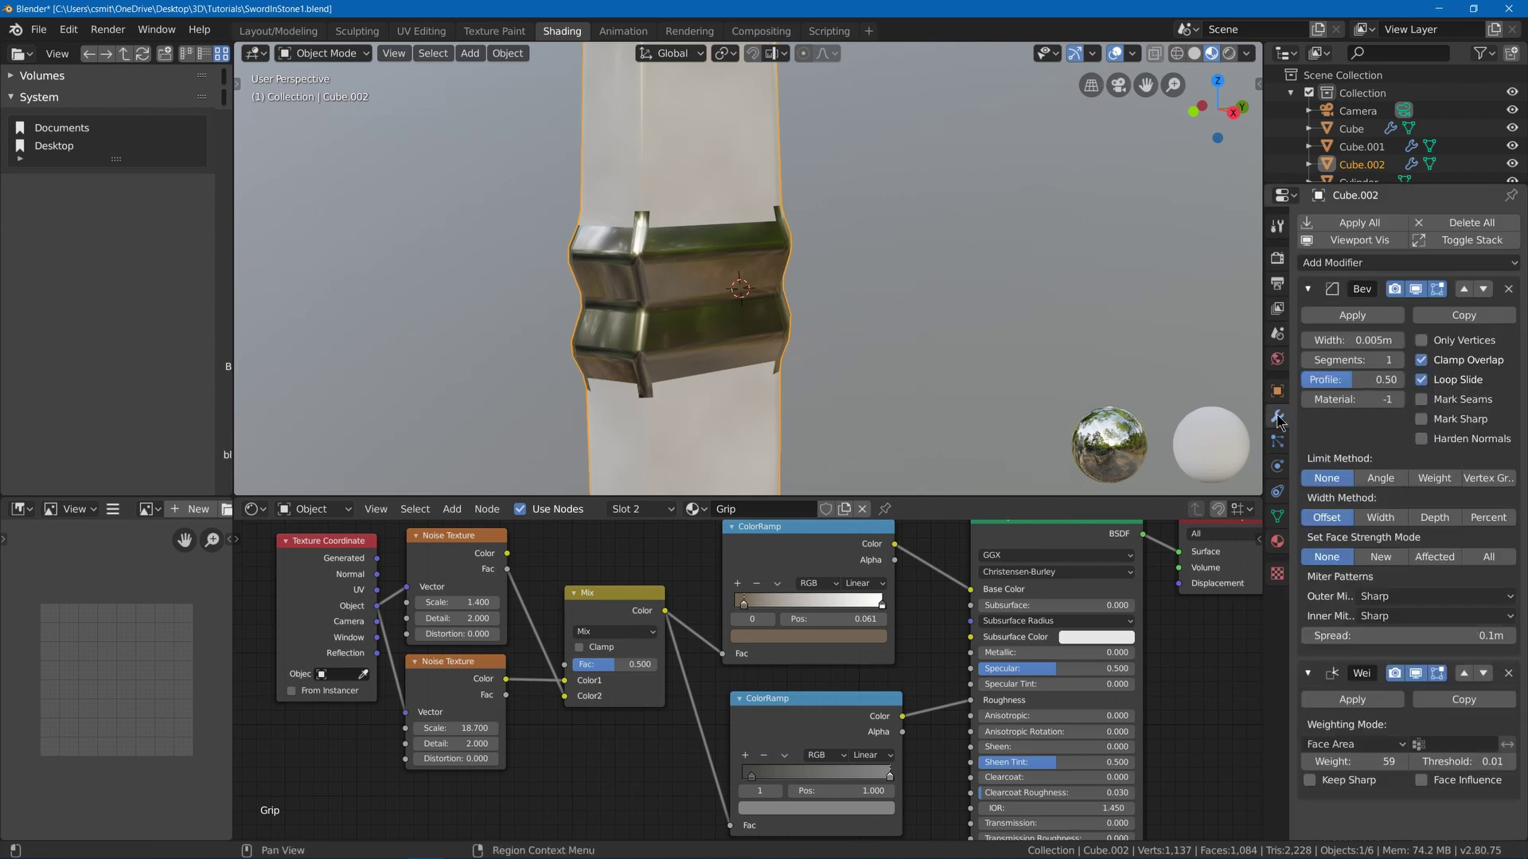
click(1353, 315)
- Assign the Grip material to the narrow bevel face loops directly above and below the central ring
key(Tab)
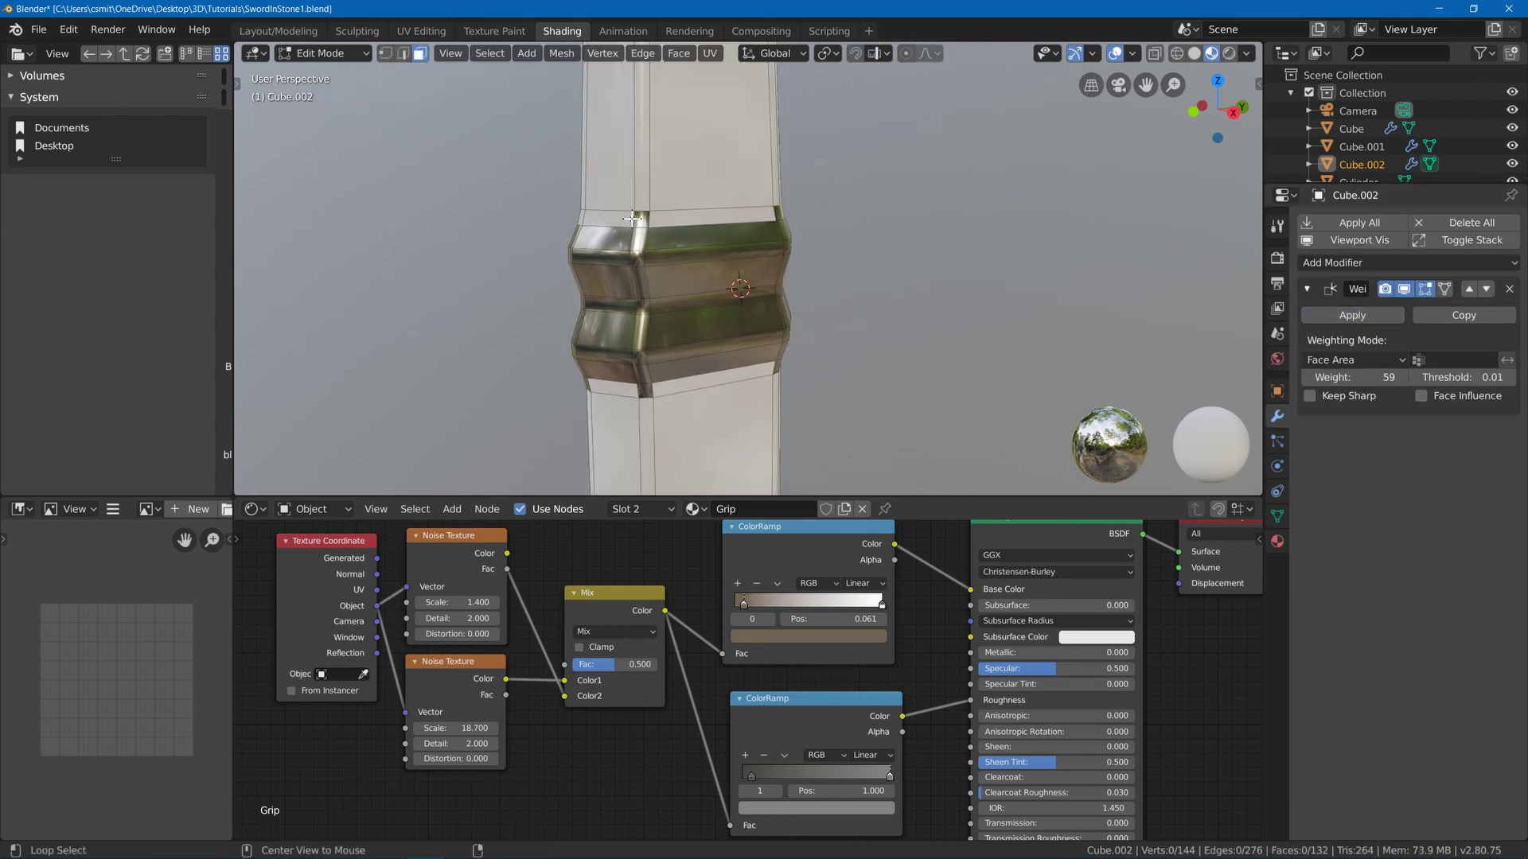
alt+click(633, 219)
alt+shift+click(643, 390)
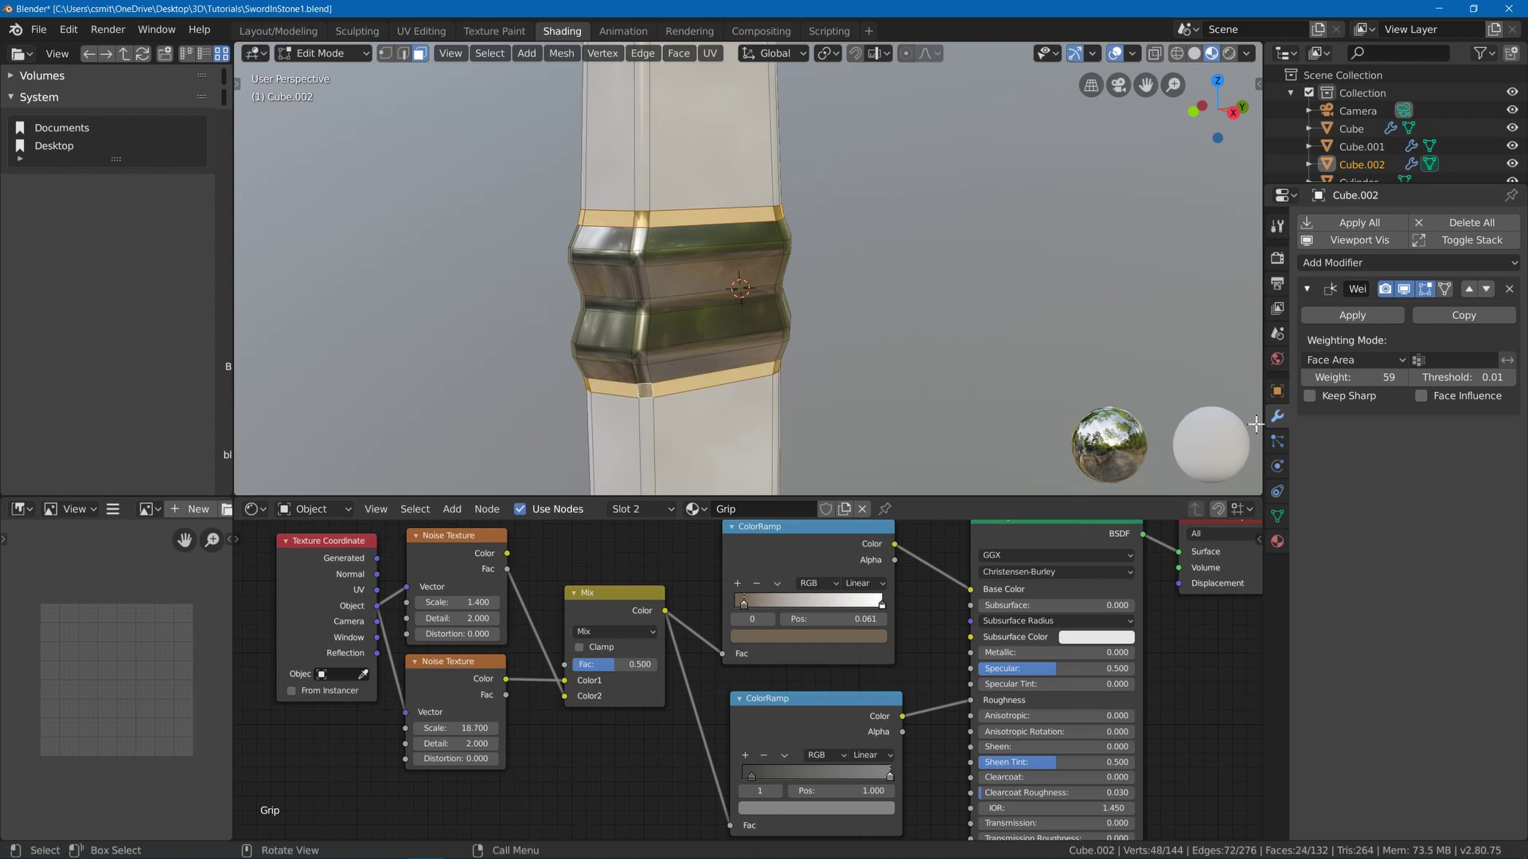
click(1277, 542)
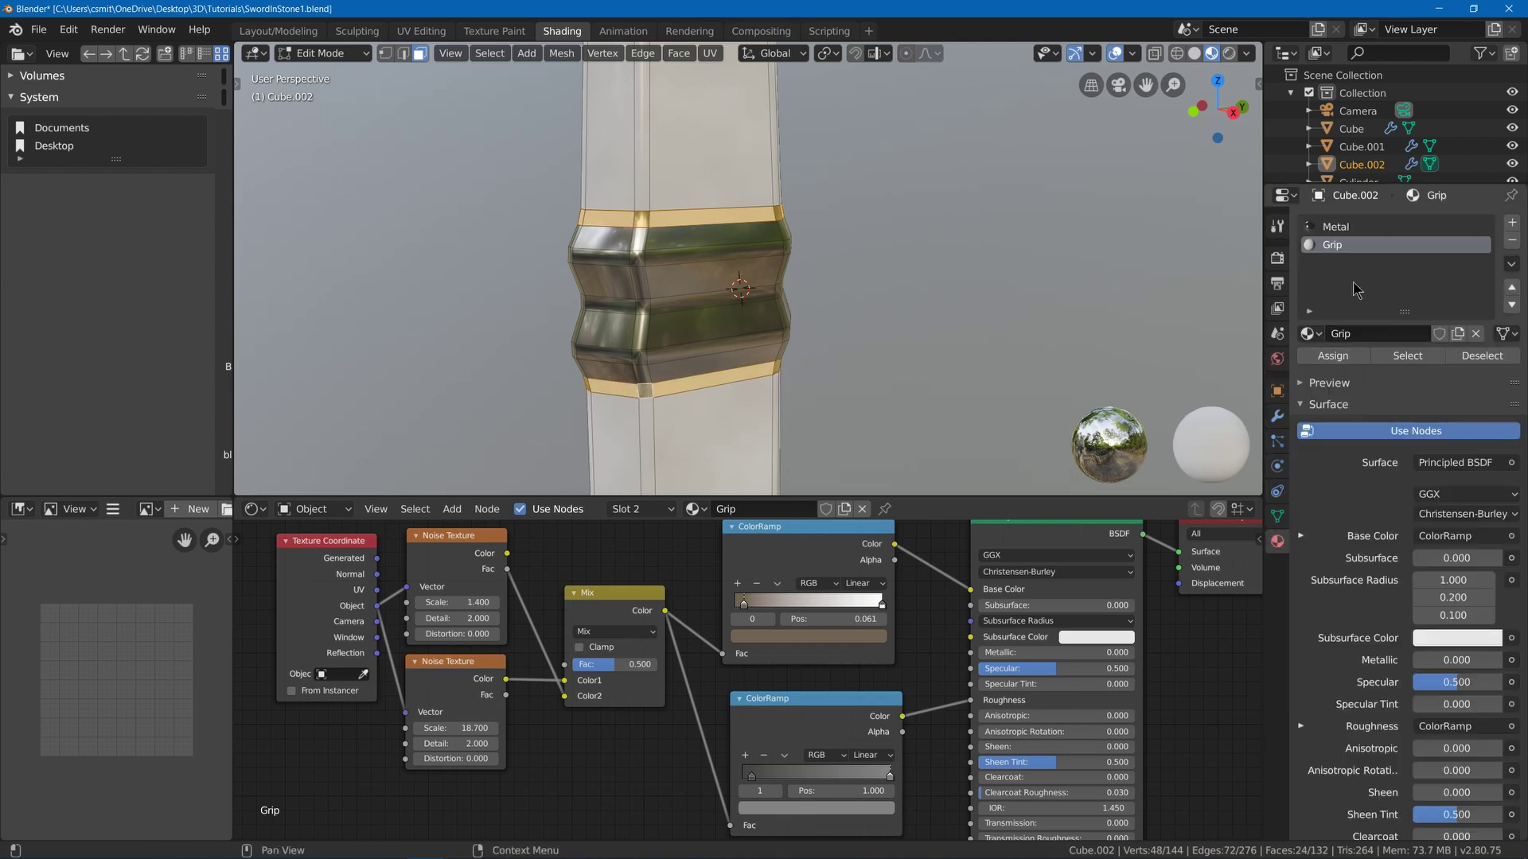
click(1345, 226)
click(1342, 244)
click(1331, 357)
key(alt+a)
middle_drag(812, 289, 620, 326)
scroll(620, 326, down, 3)
key(Tab)
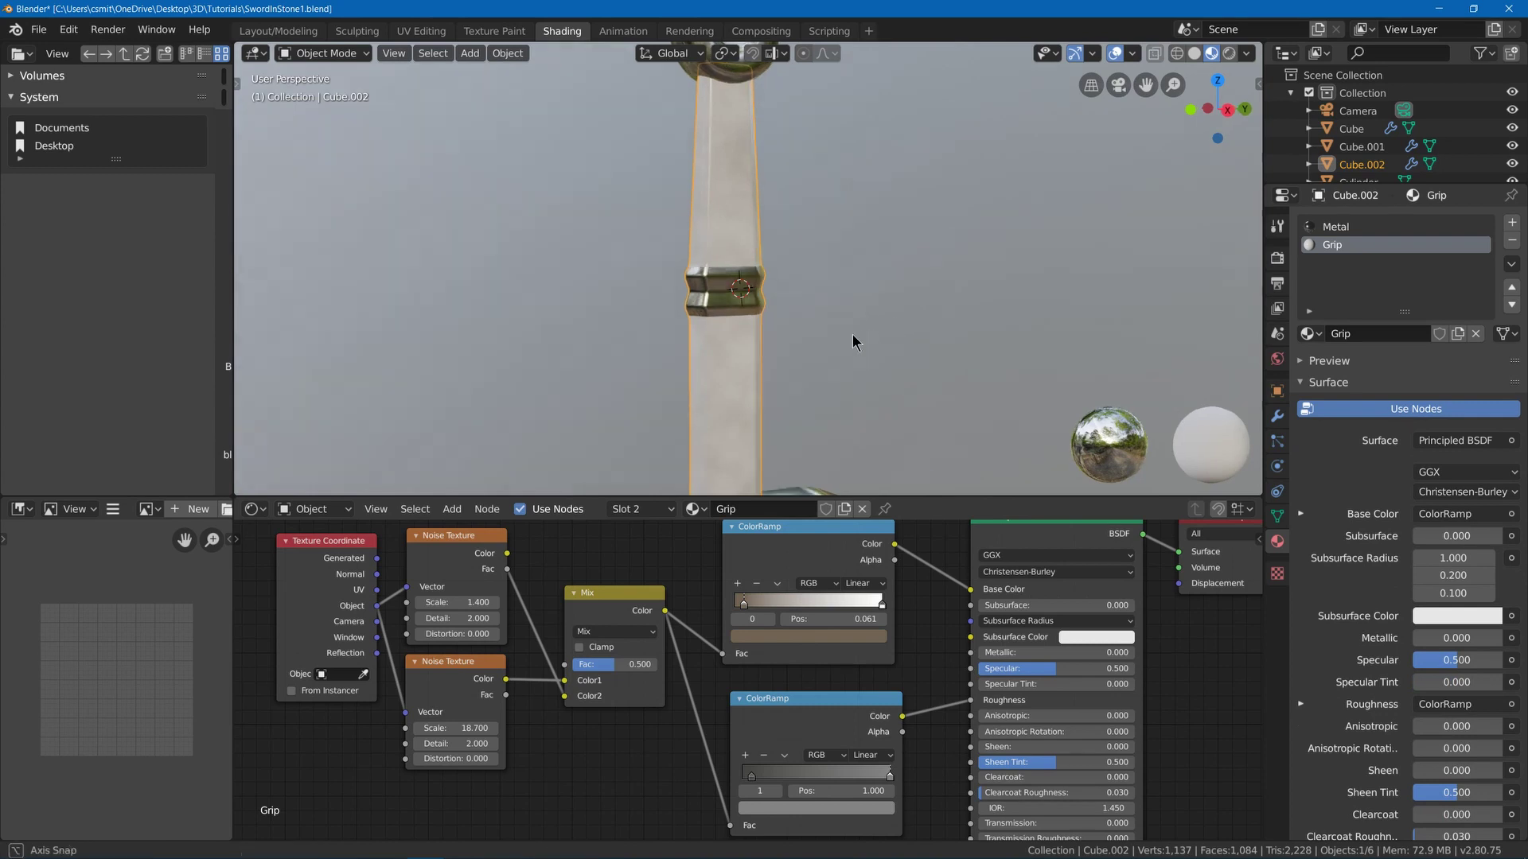
- Change the first stop of the Grip base color ramp to brown with hue 0.081, saturation 0.547 and value 0.398
click(762, 637)
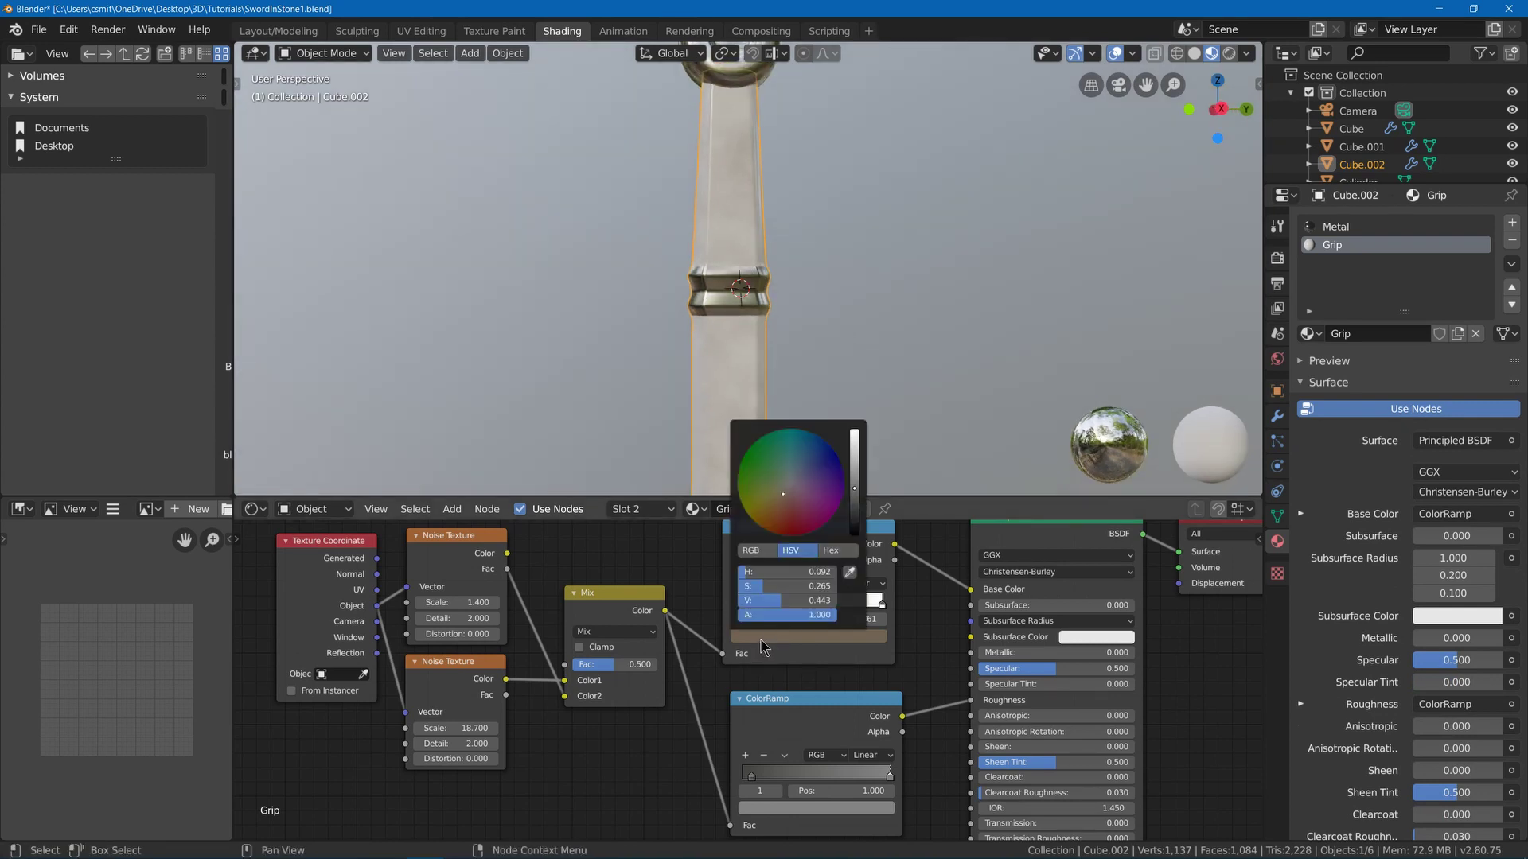
drag(795, 501, 778, 506)
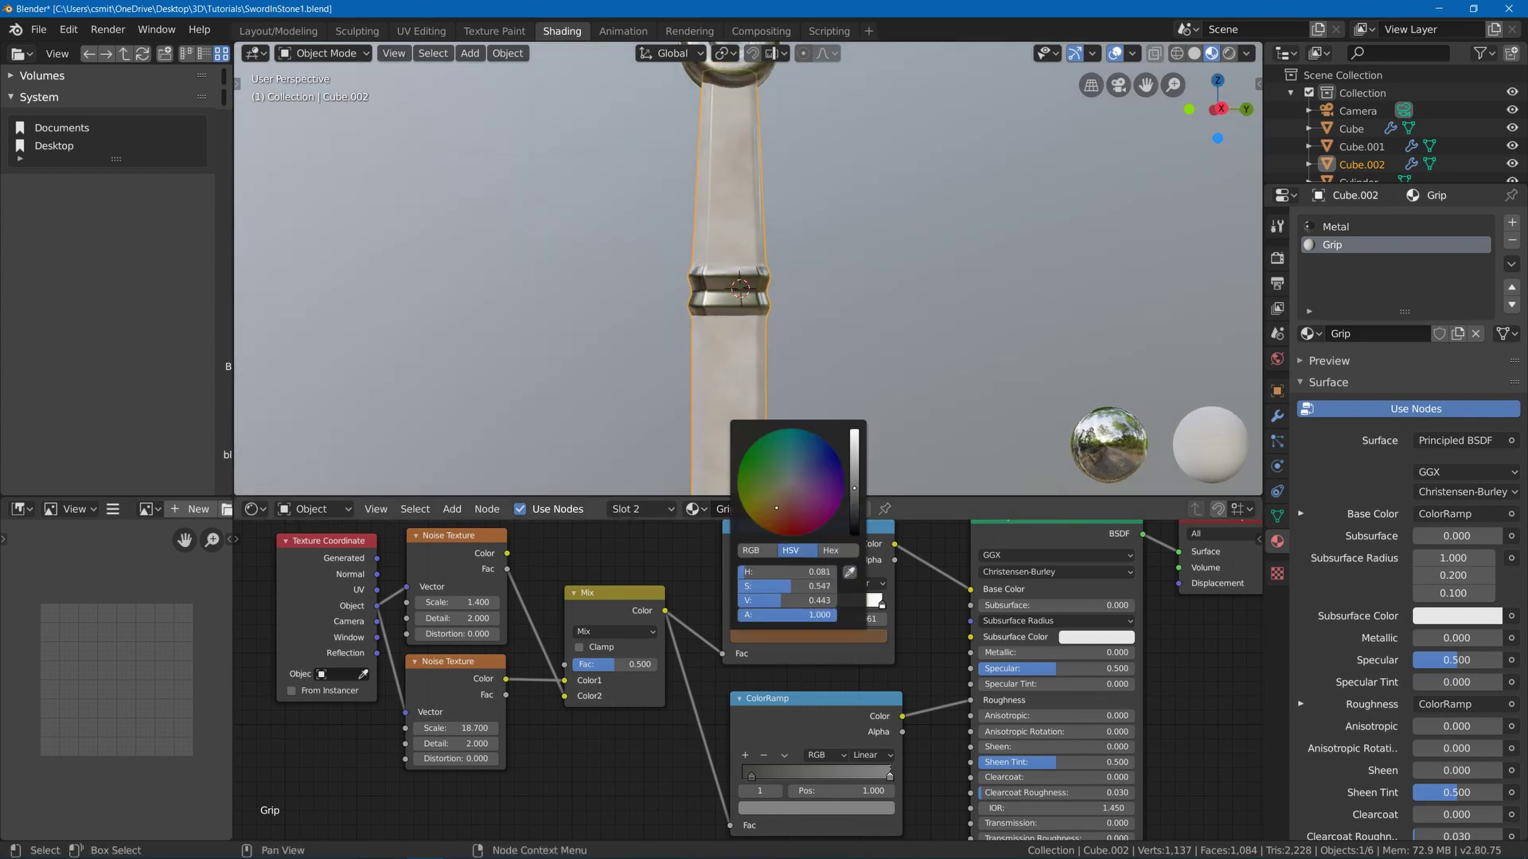
click(856, 495)
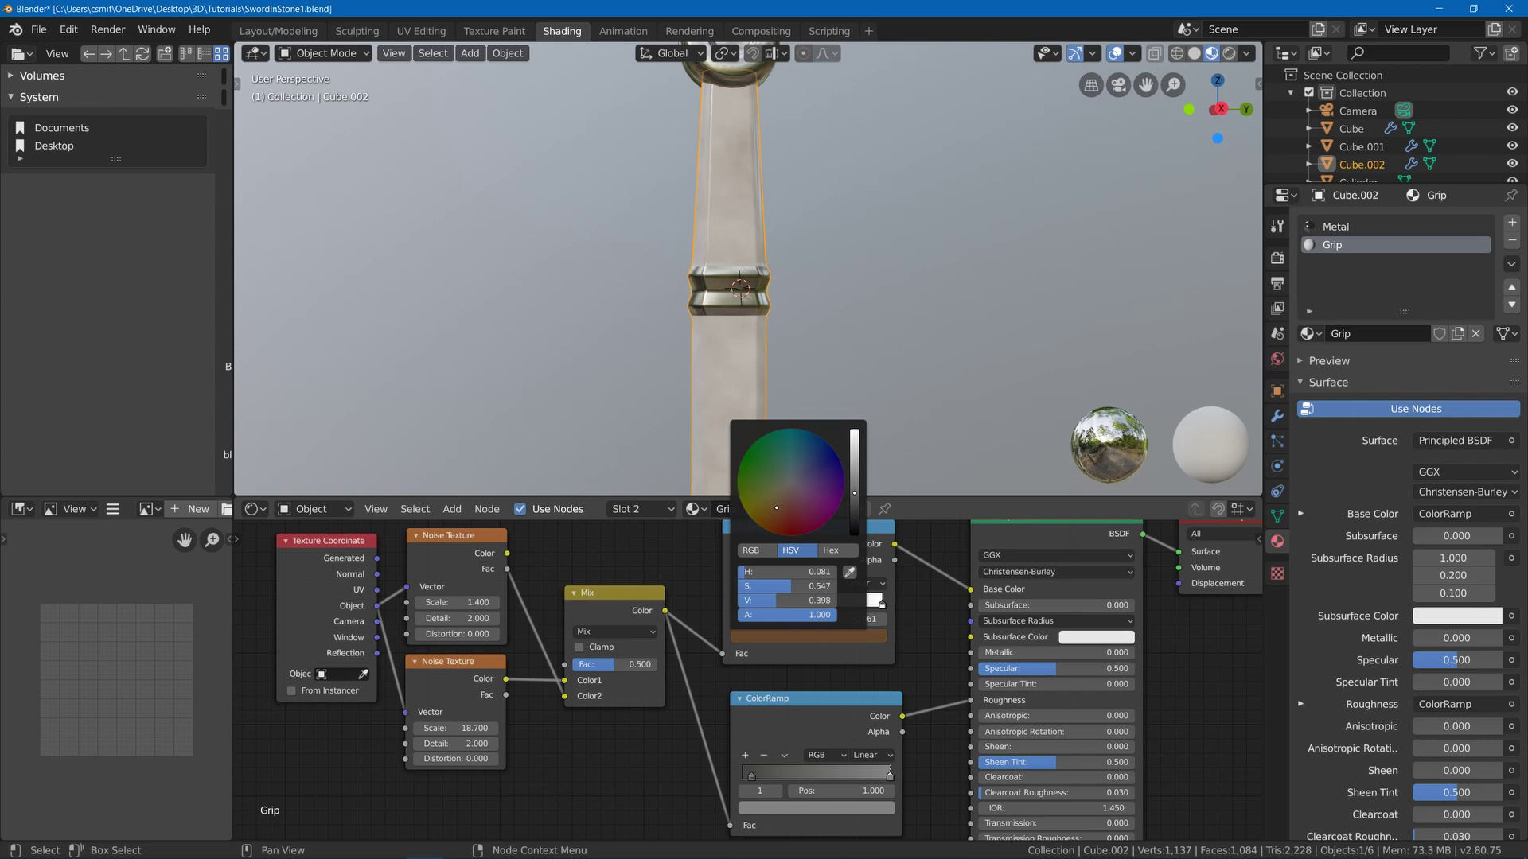
- Change the base color ramp's white stop to dark brown with hue 0.067, saturation 0.328 and value 0.204
click(881, 606)
click(855, 637)
drag(853, 451, 788, 493)
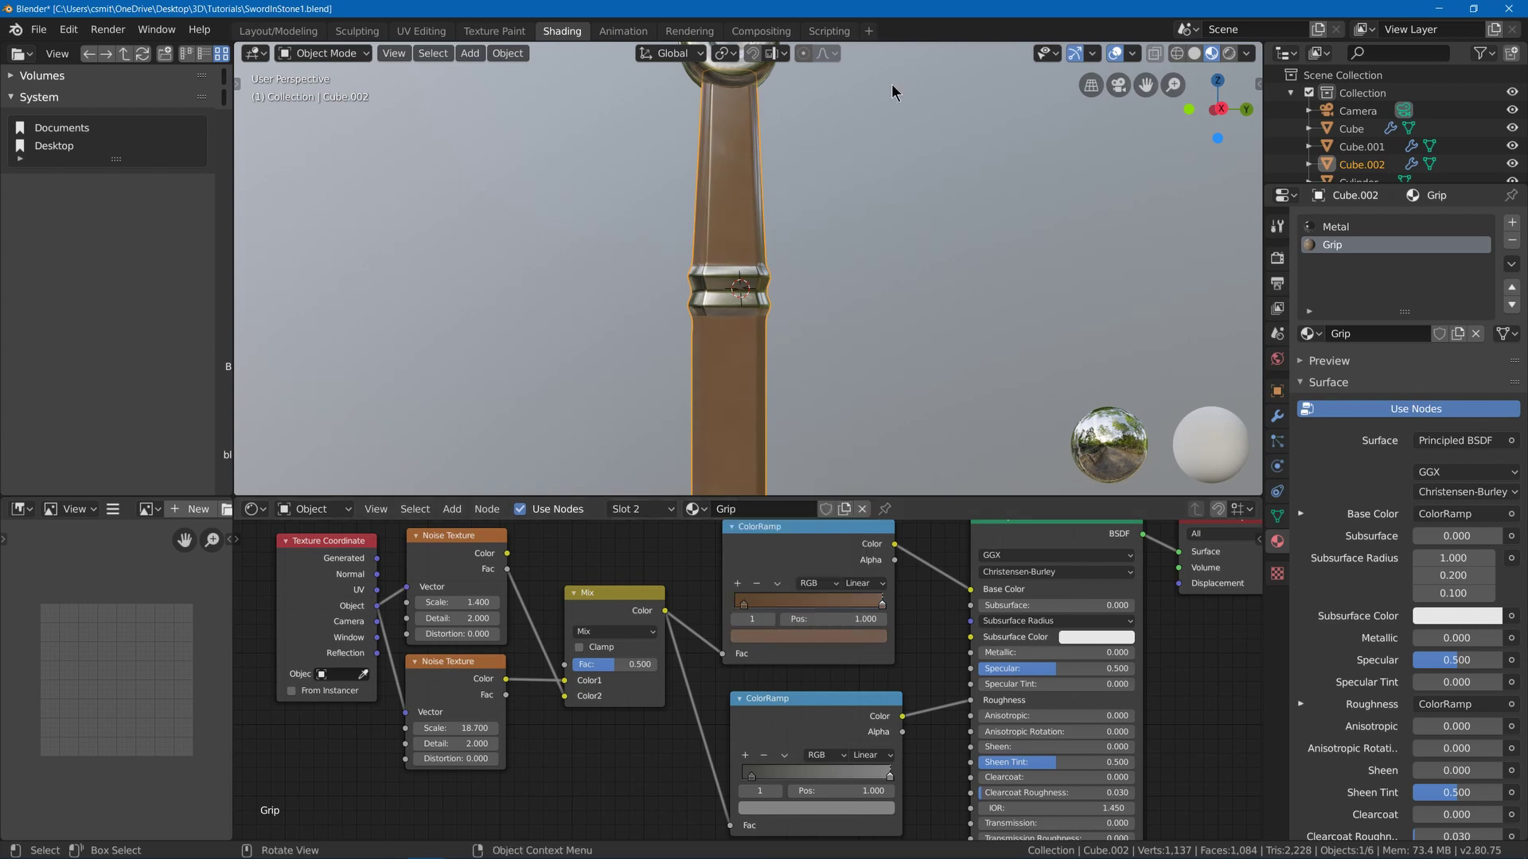
scroll(866, 271, down, 5)
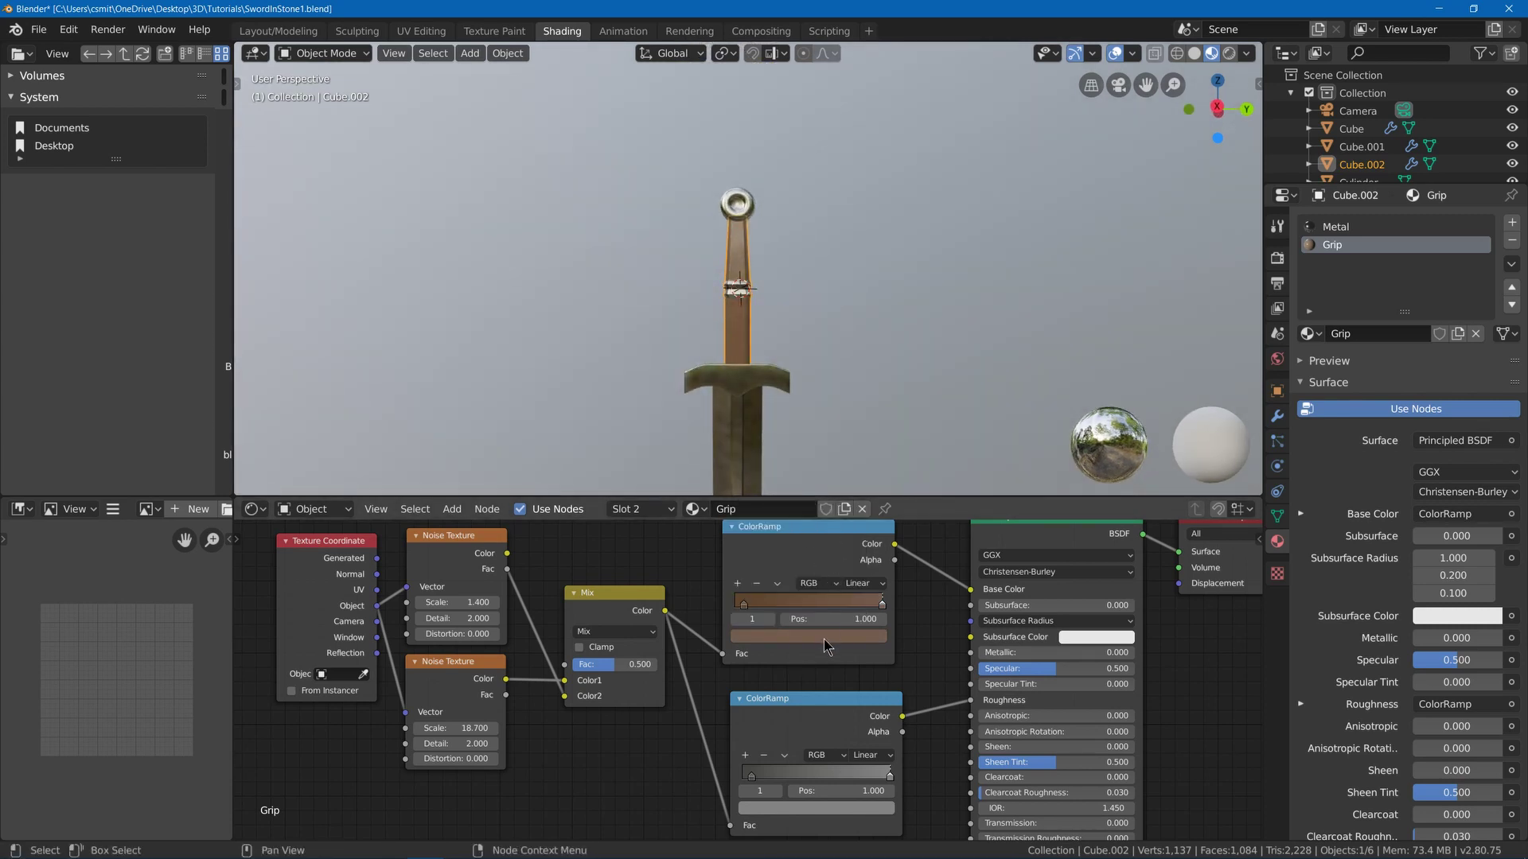
click(821, 637)
drag(850, 490, 854, 513)
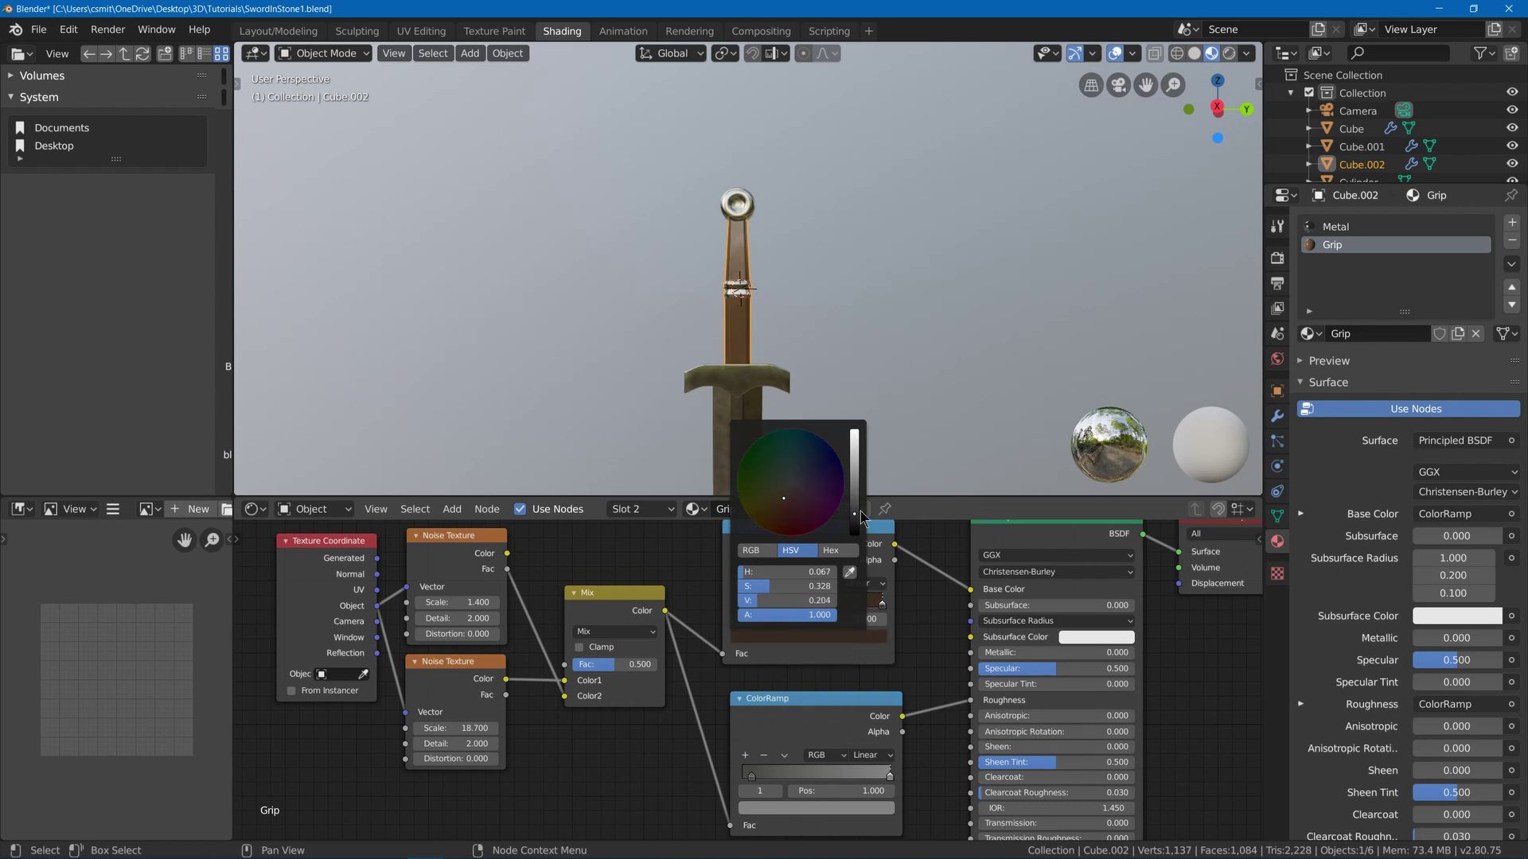
- Lighten the Grip roughness ColorRamp's first stop to value 0.741 and its last stop to value 0.702
scroll(691, 312, up, 4)
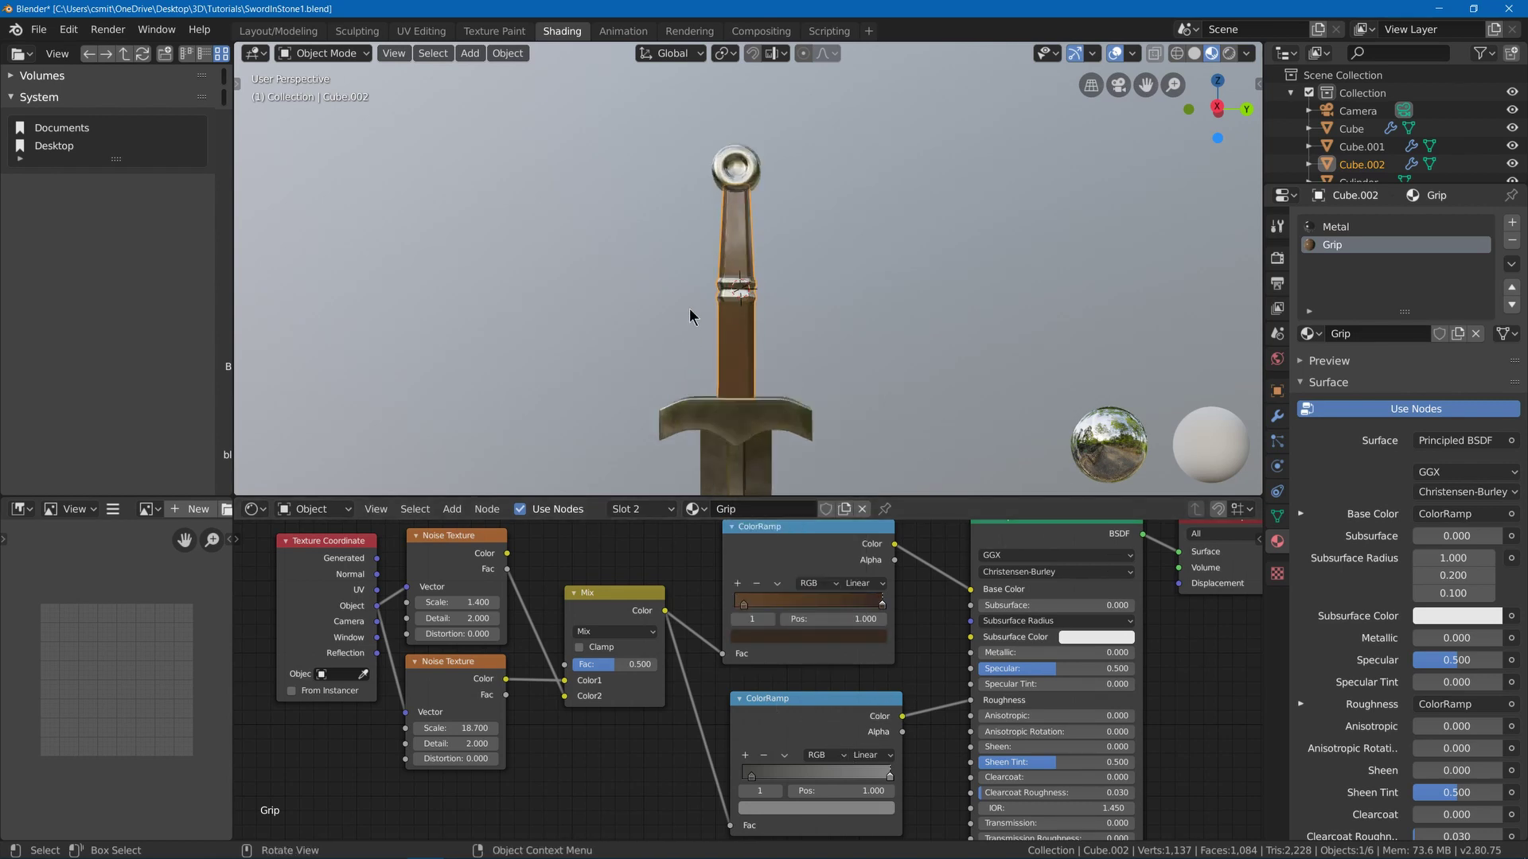
middle_drag(692, 314, 708, 340)
scroll(709, 341, up, 1)
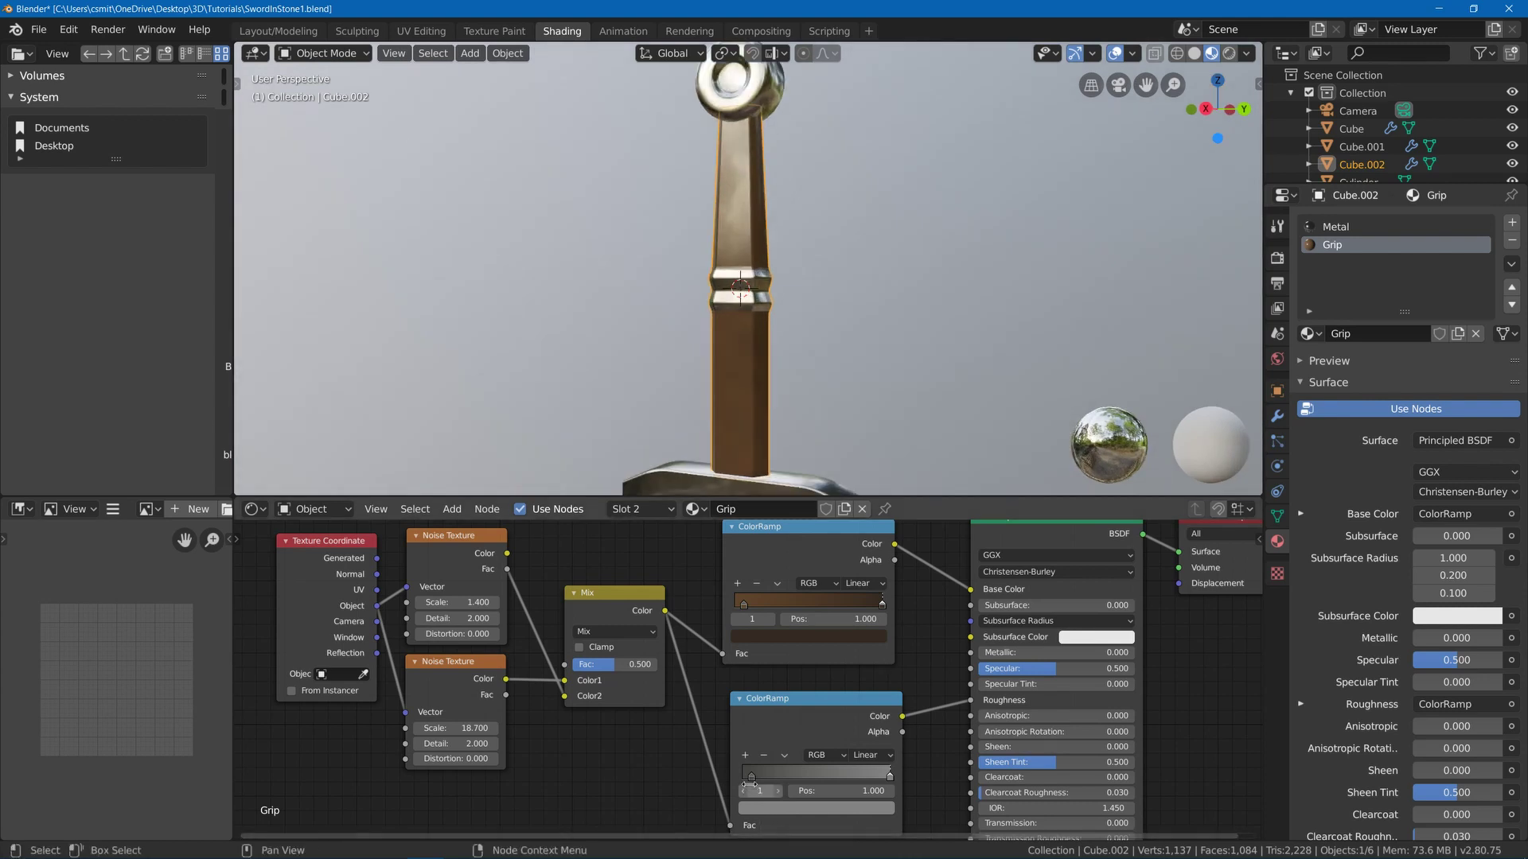
click(751, 773)
click(773, 809)
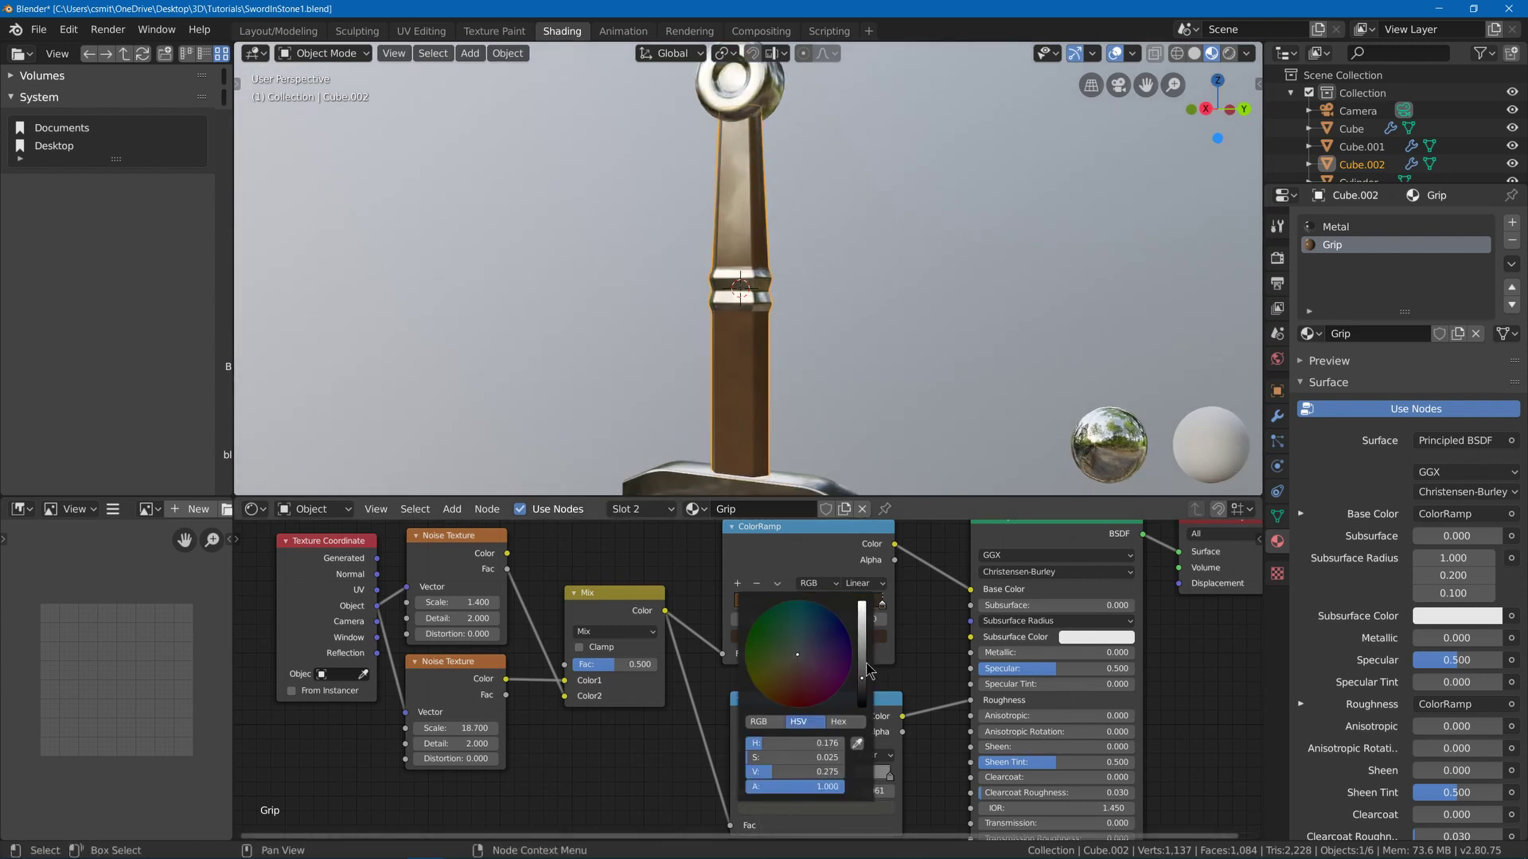
drag(863, 666, 862, 627)
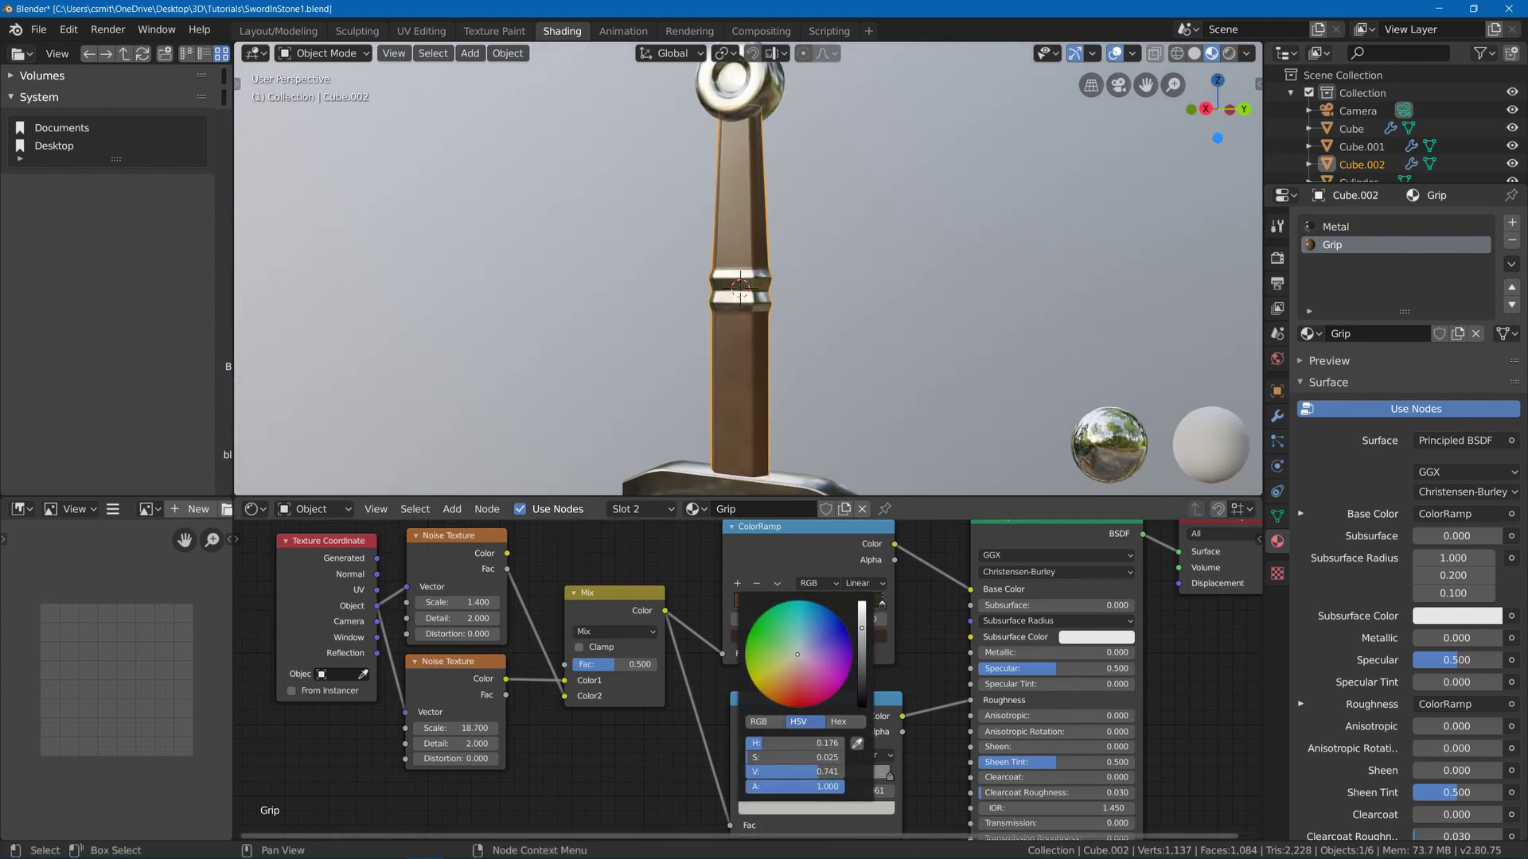
click(890, 774)
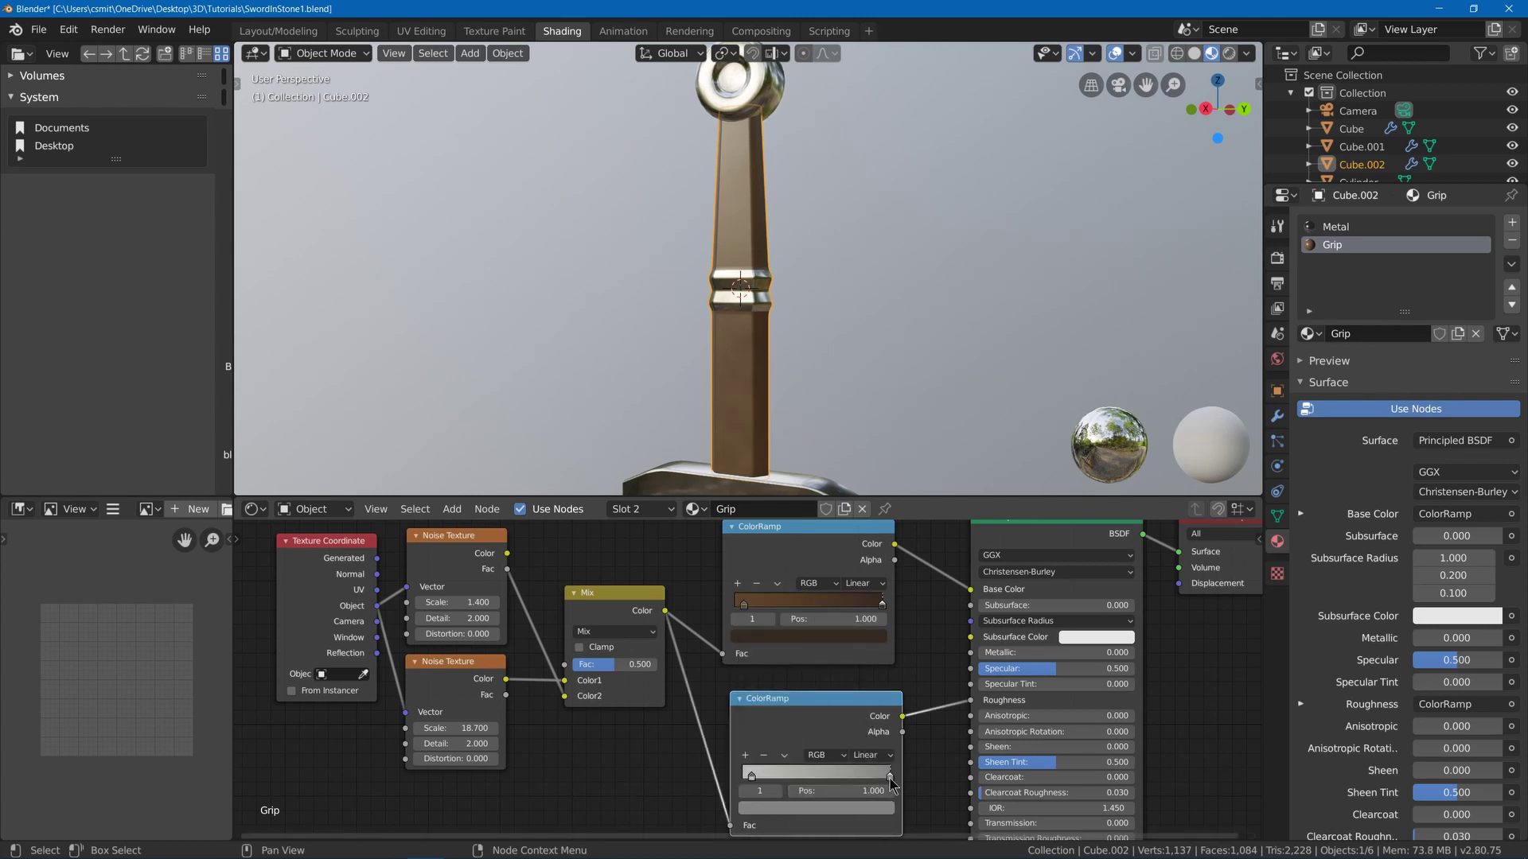
click(780, 808)
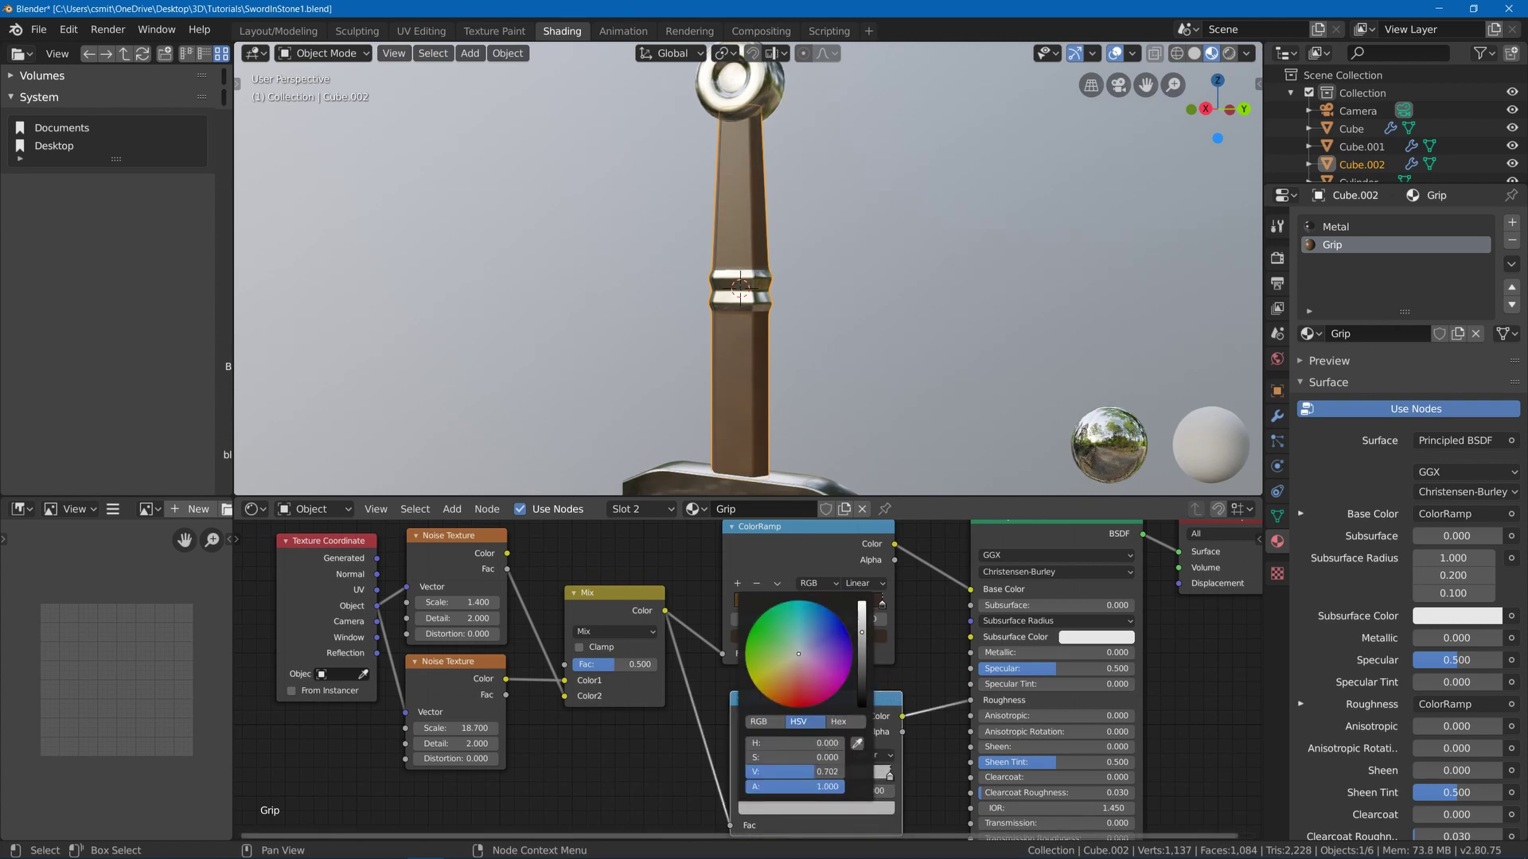
- Lighten the last stop of the base color ramp to value 0.359
scroll(827, 239, down, 5)
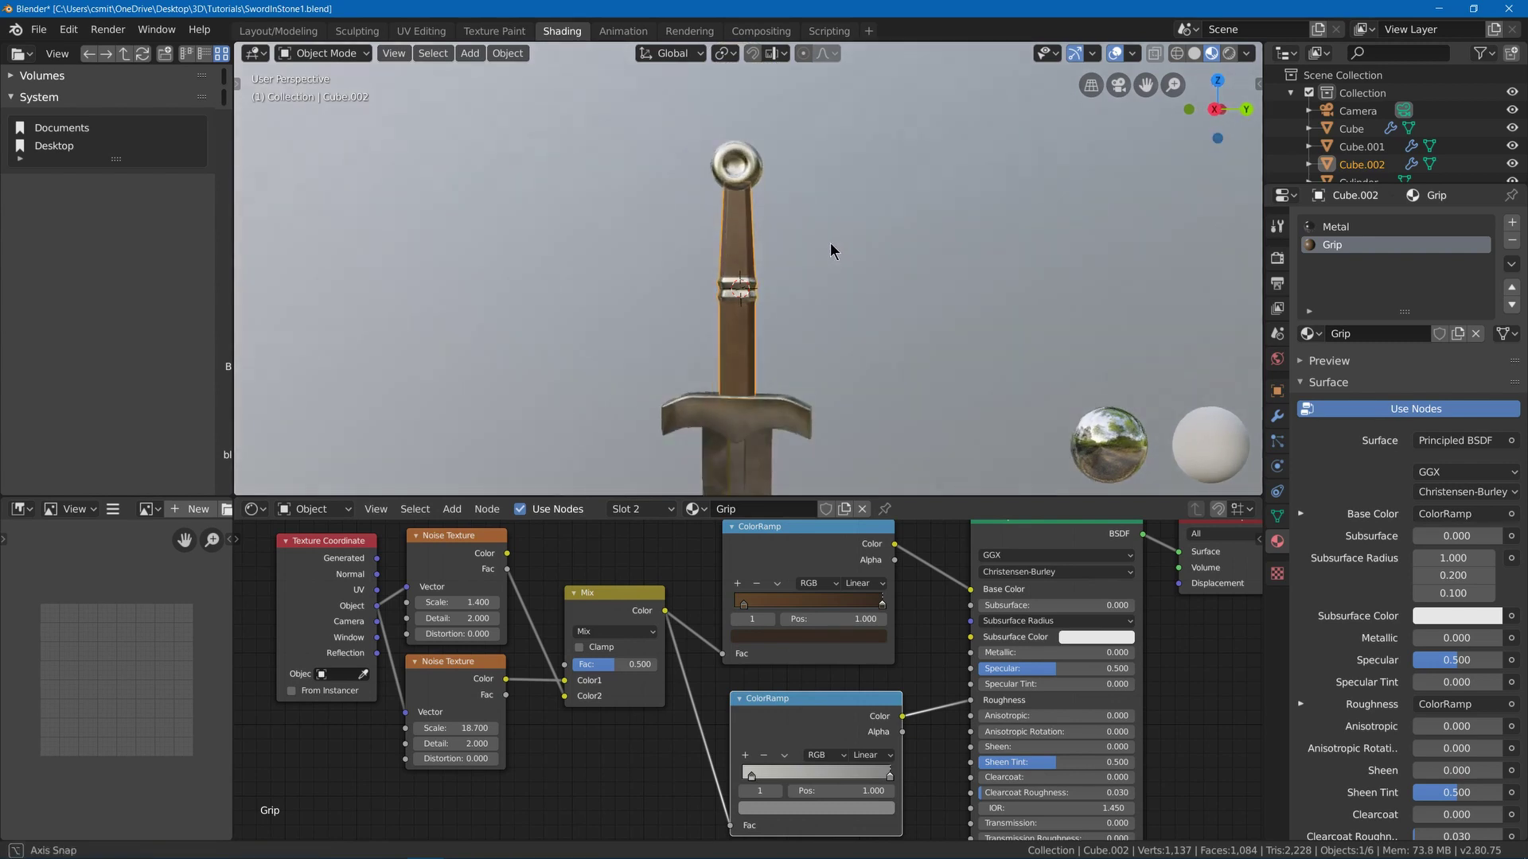
scroll(808, 338, up, 4)
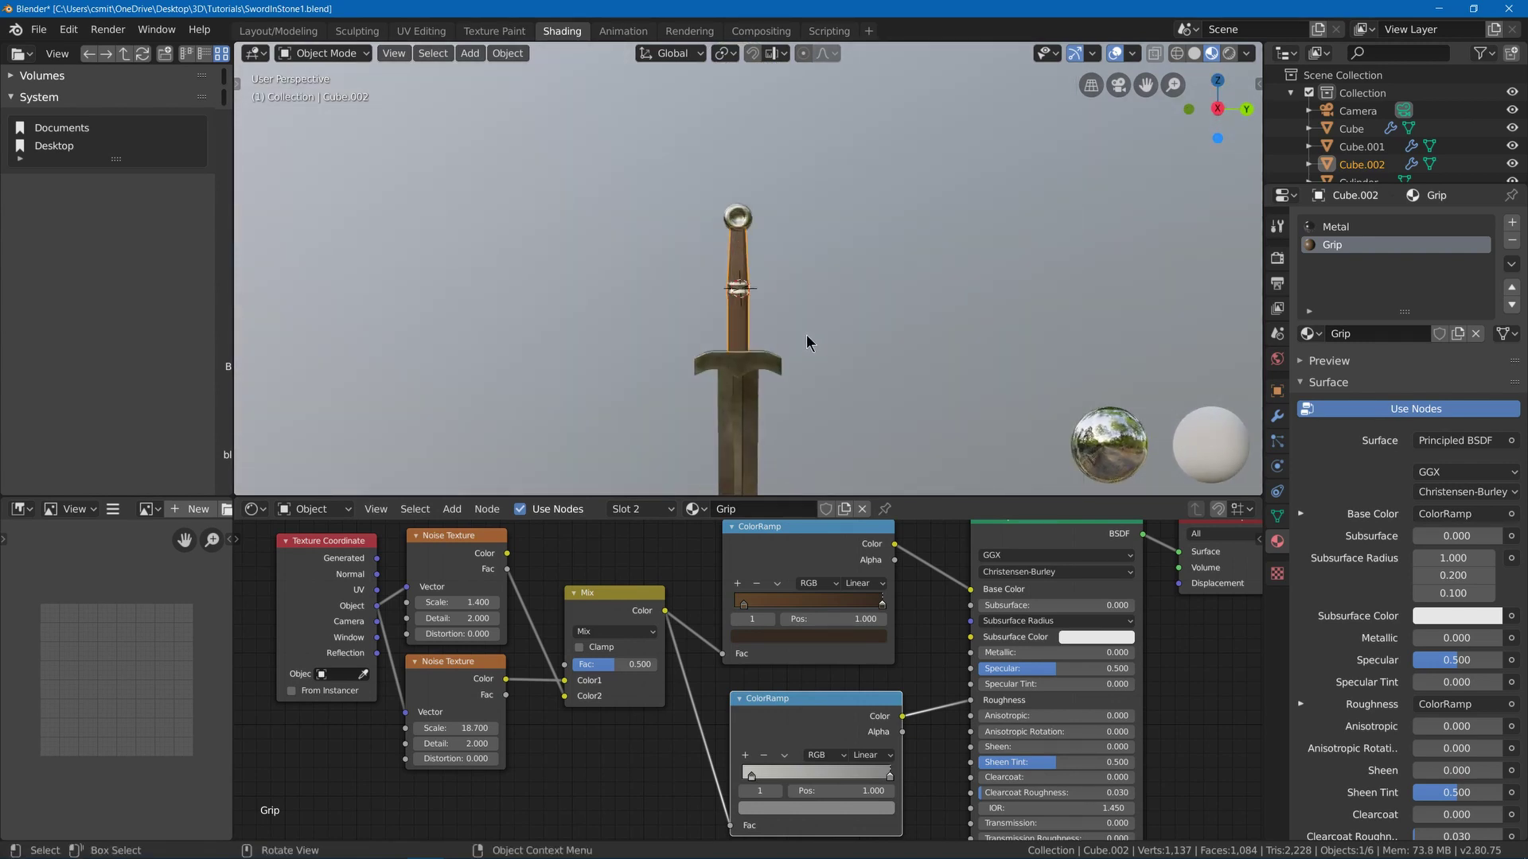
click(757, 639)
drag(855, 503, 854, 495)
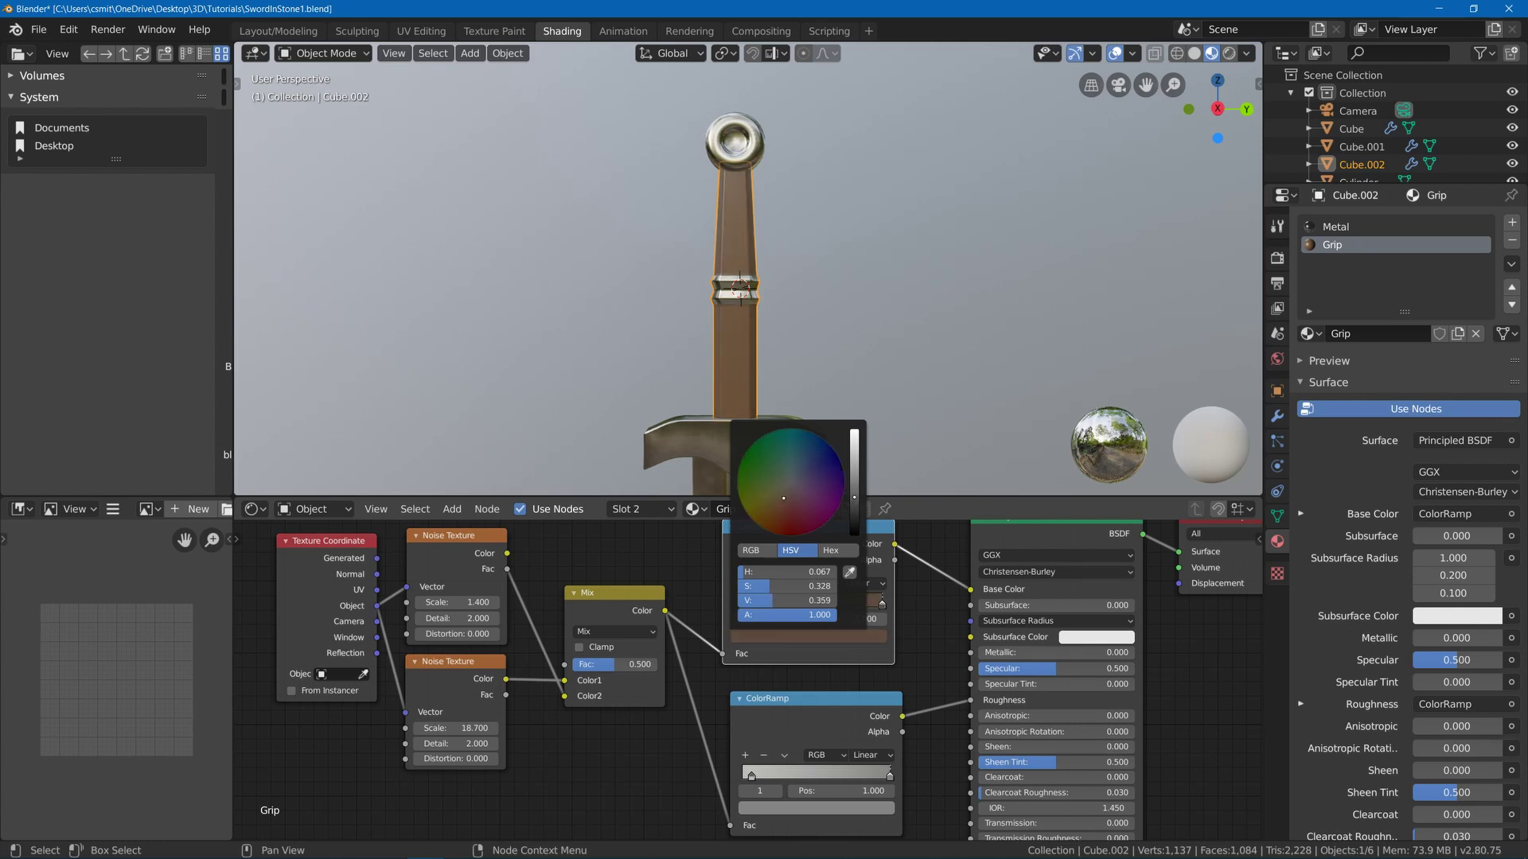
- Move the base color ramp's first stop to the start of the ramp and its last stop to position 0.779
drag(881, 607, 839, 603)
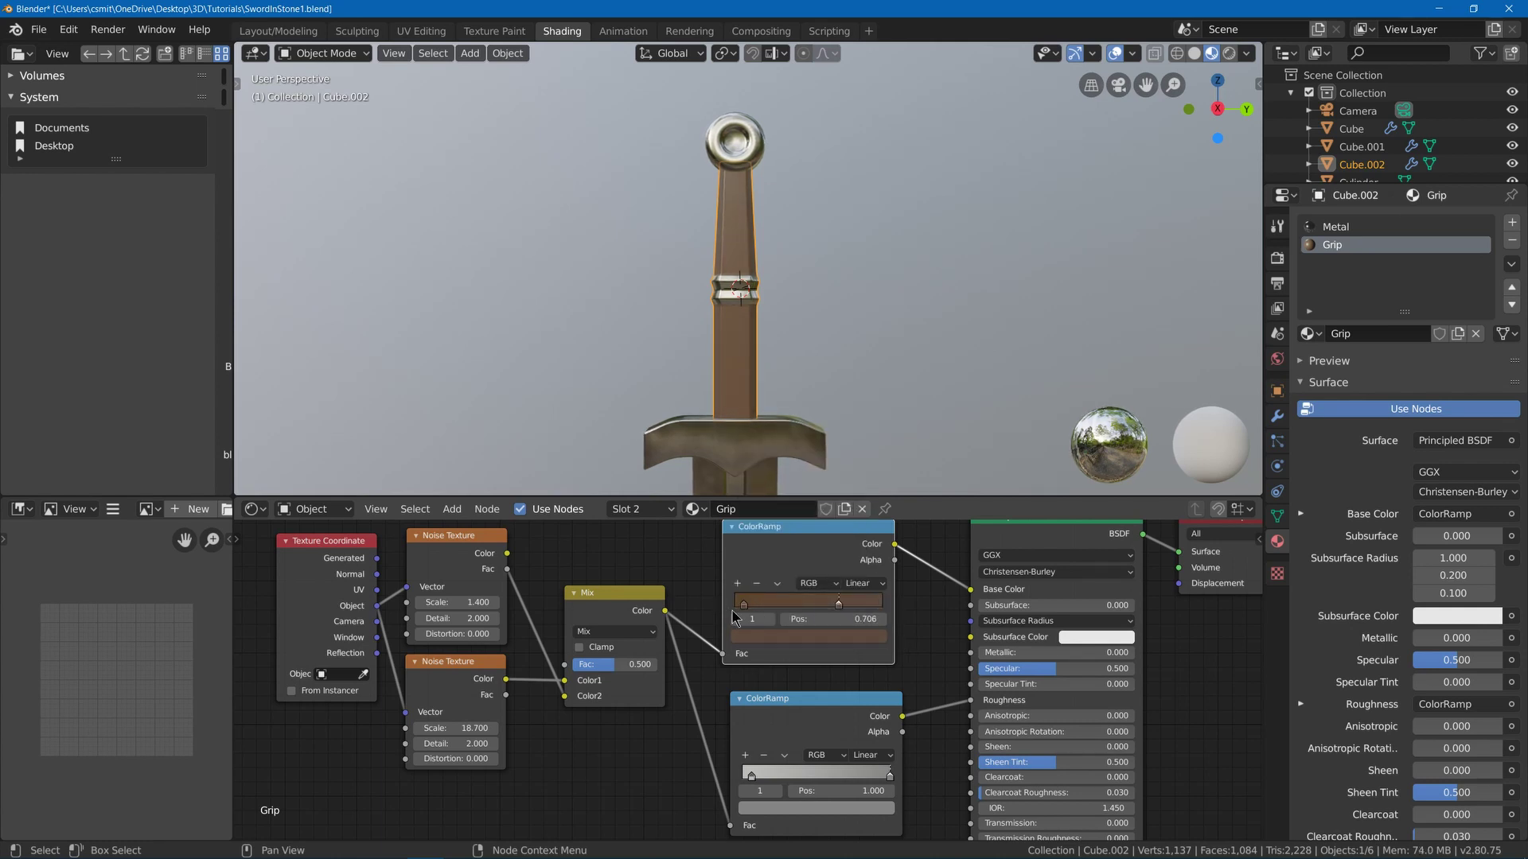
drag(742, 605, 716, 586)
drag(839, 603, 845, 601)
- Darken the base color ramp's stop at 0.779 to value 0.176 and check the grip on the sword
click(830, 637)
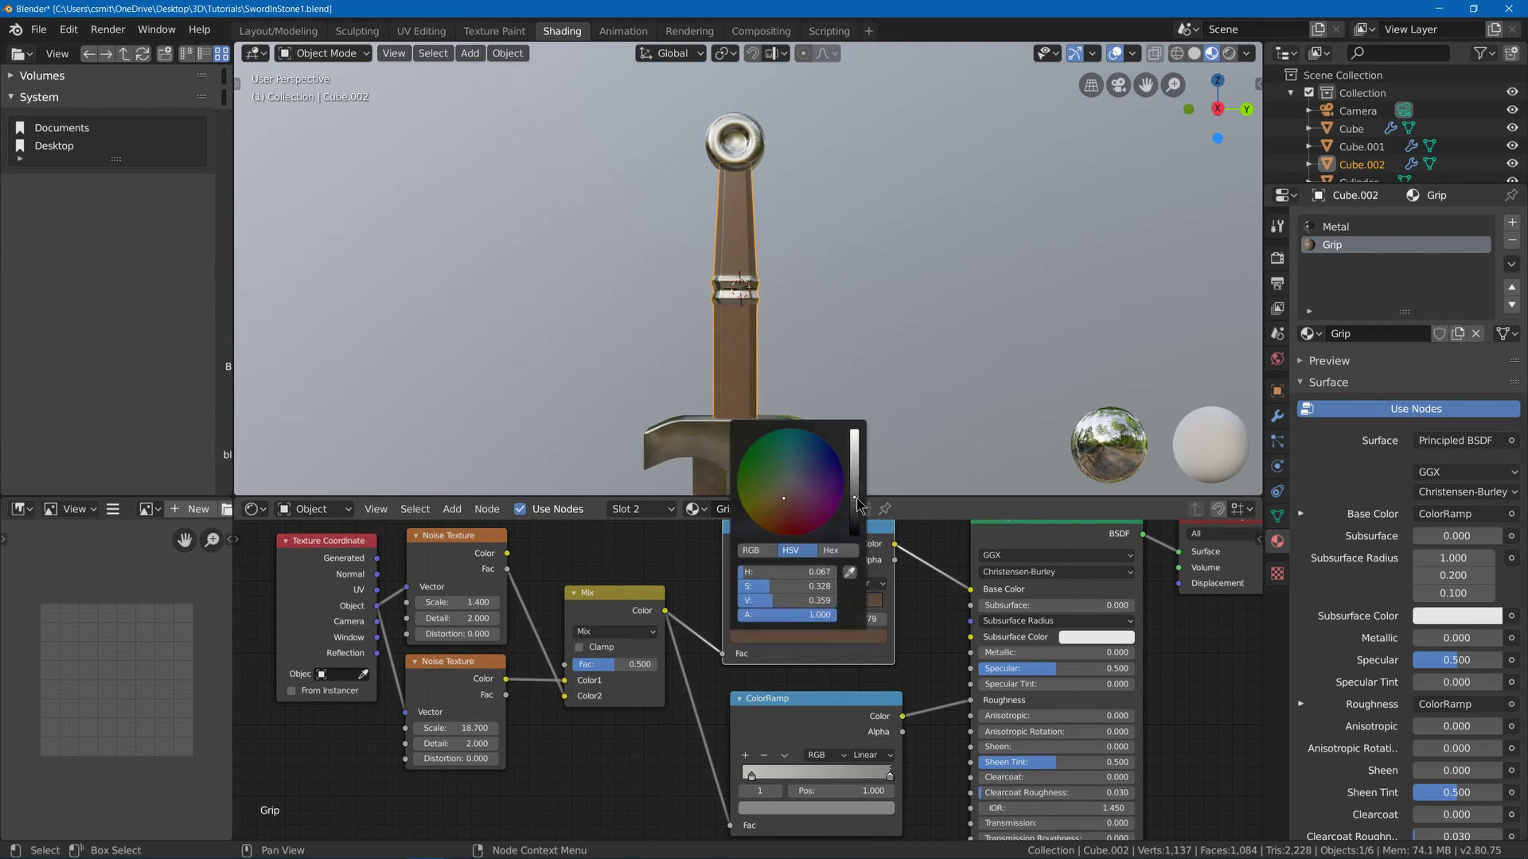
drag(858, 503, 855, 516)
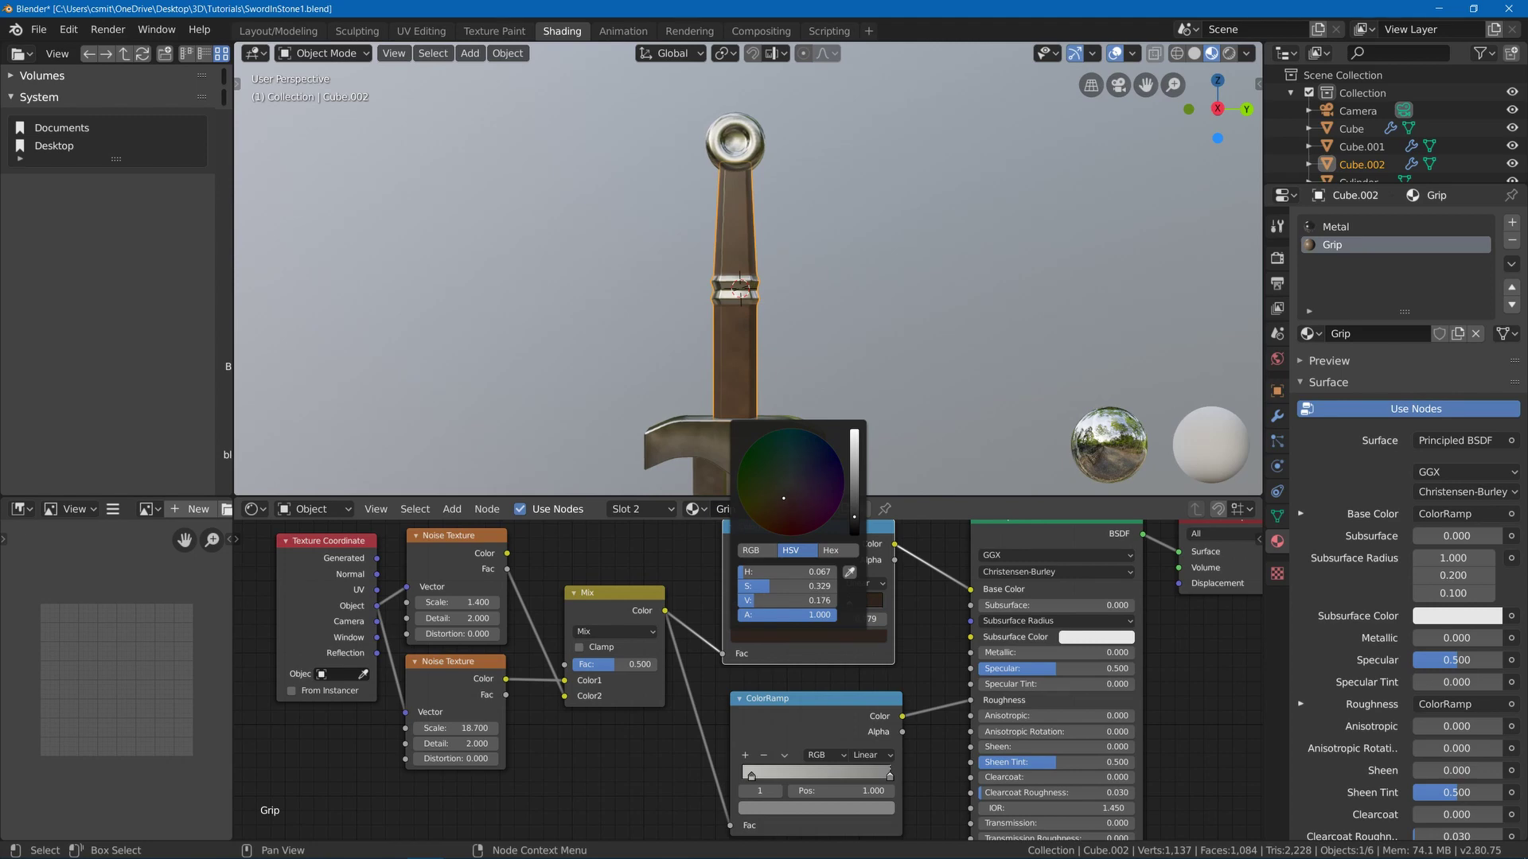
scroll(907, 310, down, 2)
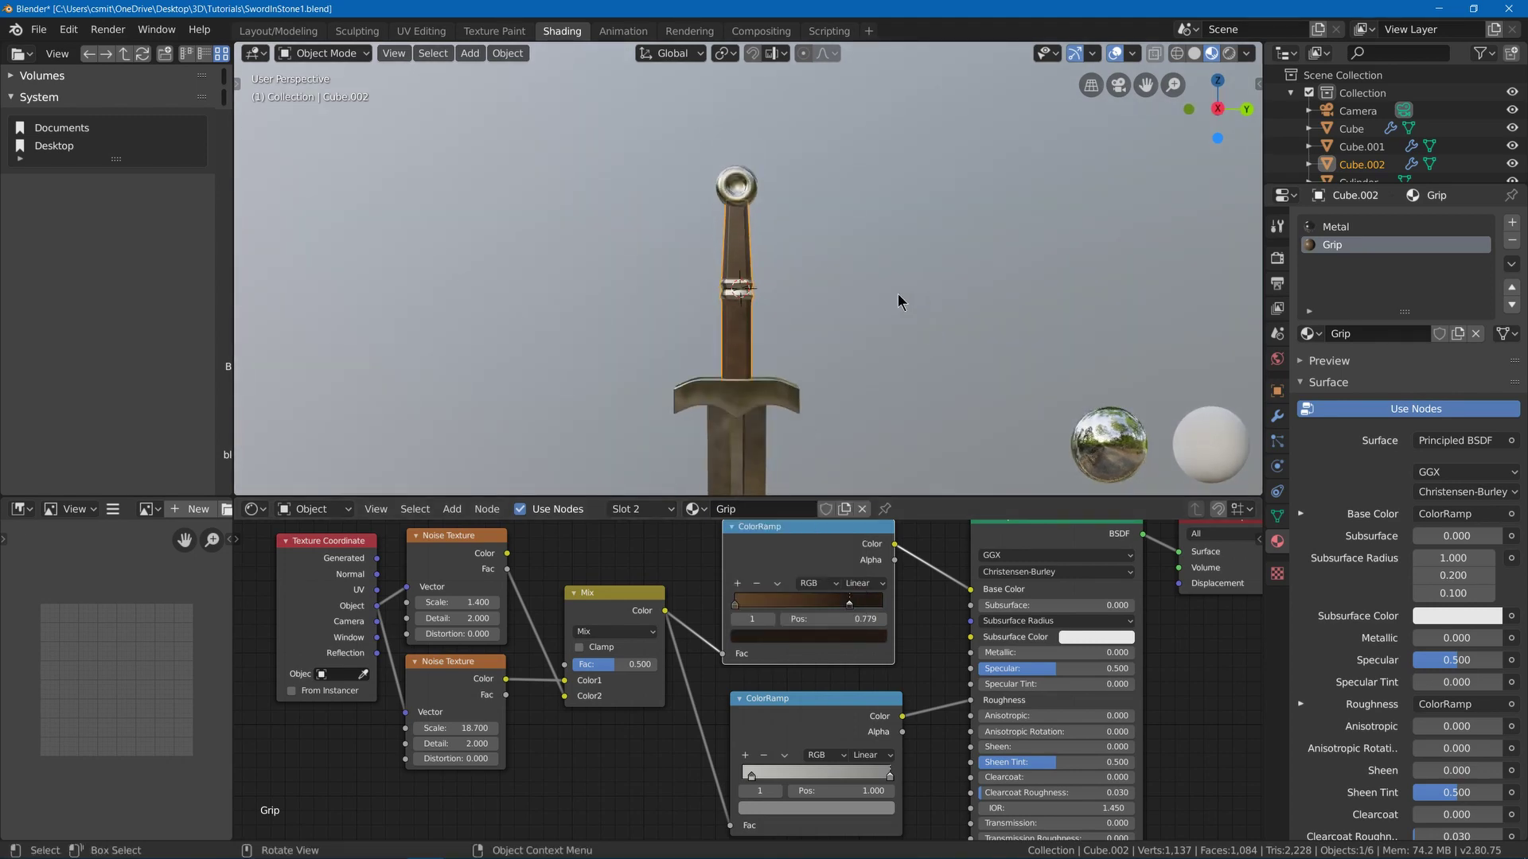
scroll(898, 294, down, 3)
middle_drag(845, 301, 817, 303)
scroll(737, 328, up, 7)
scroll(959, 665, down, 3)
- Add a Bump node below the roughness ColorRamp and connect its Normal output to the Principled BSDF's Normal
middle_drag(959, 664, 945, 547)
key(shift+a)
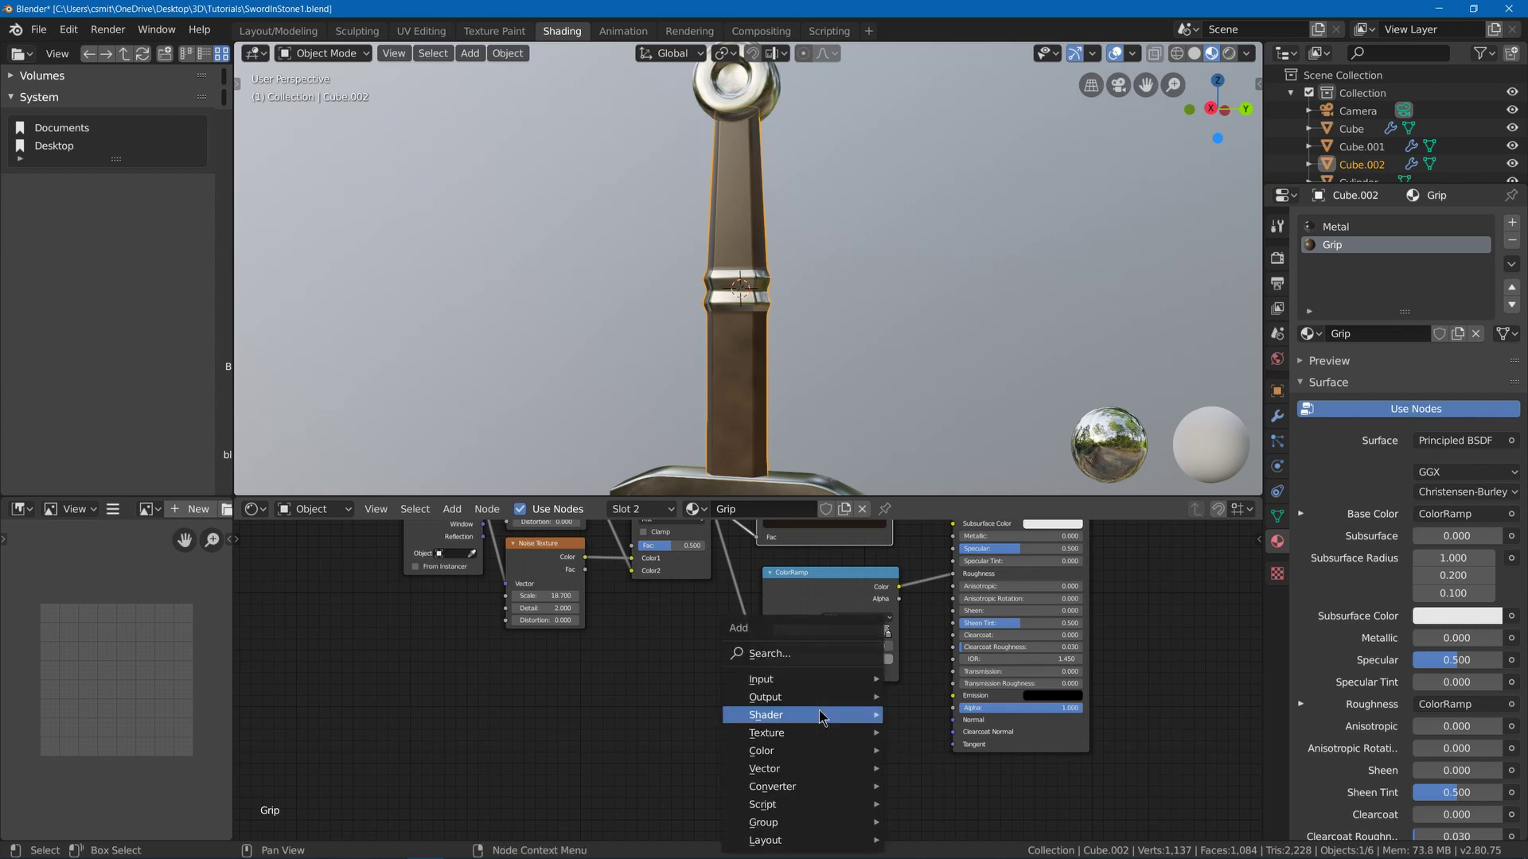
click(784, 647)
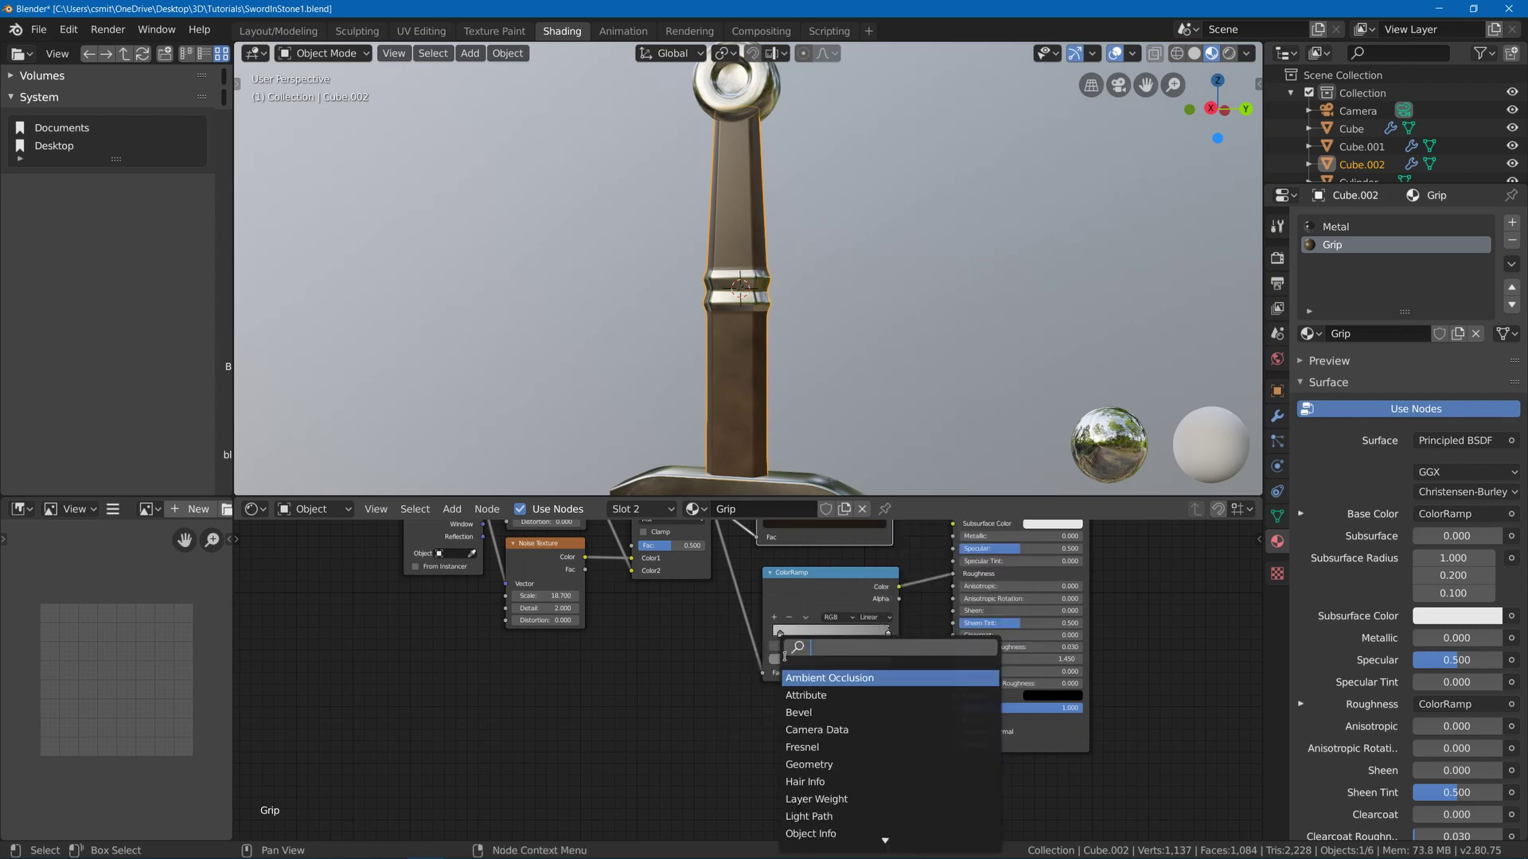
text(bump)
key(Return)
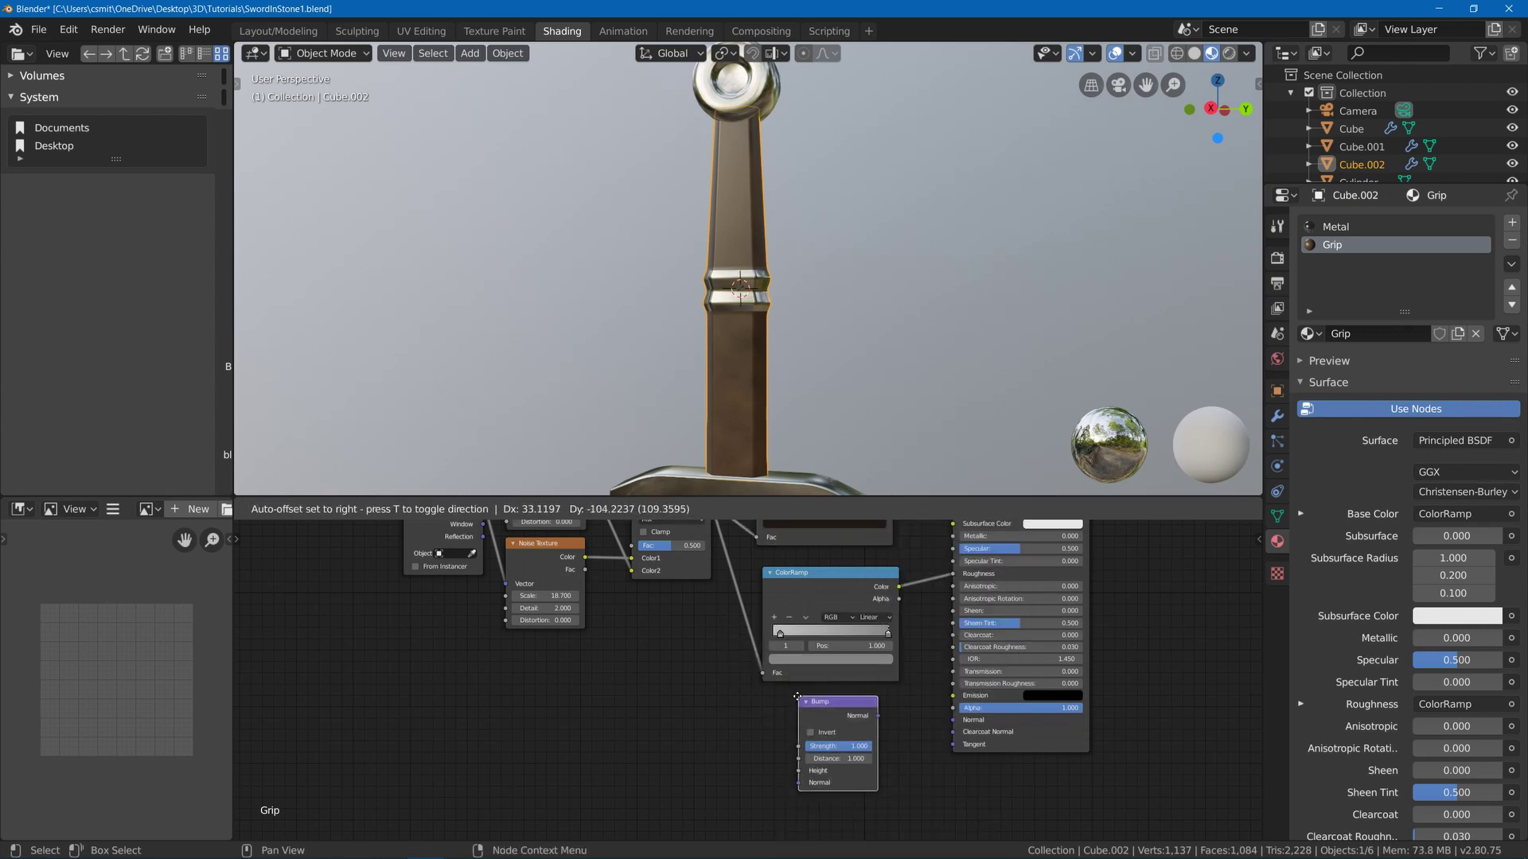
click(803, 700)
drag(881, 719, 953, 718)
middle_drag(536, 566, 516, 634)
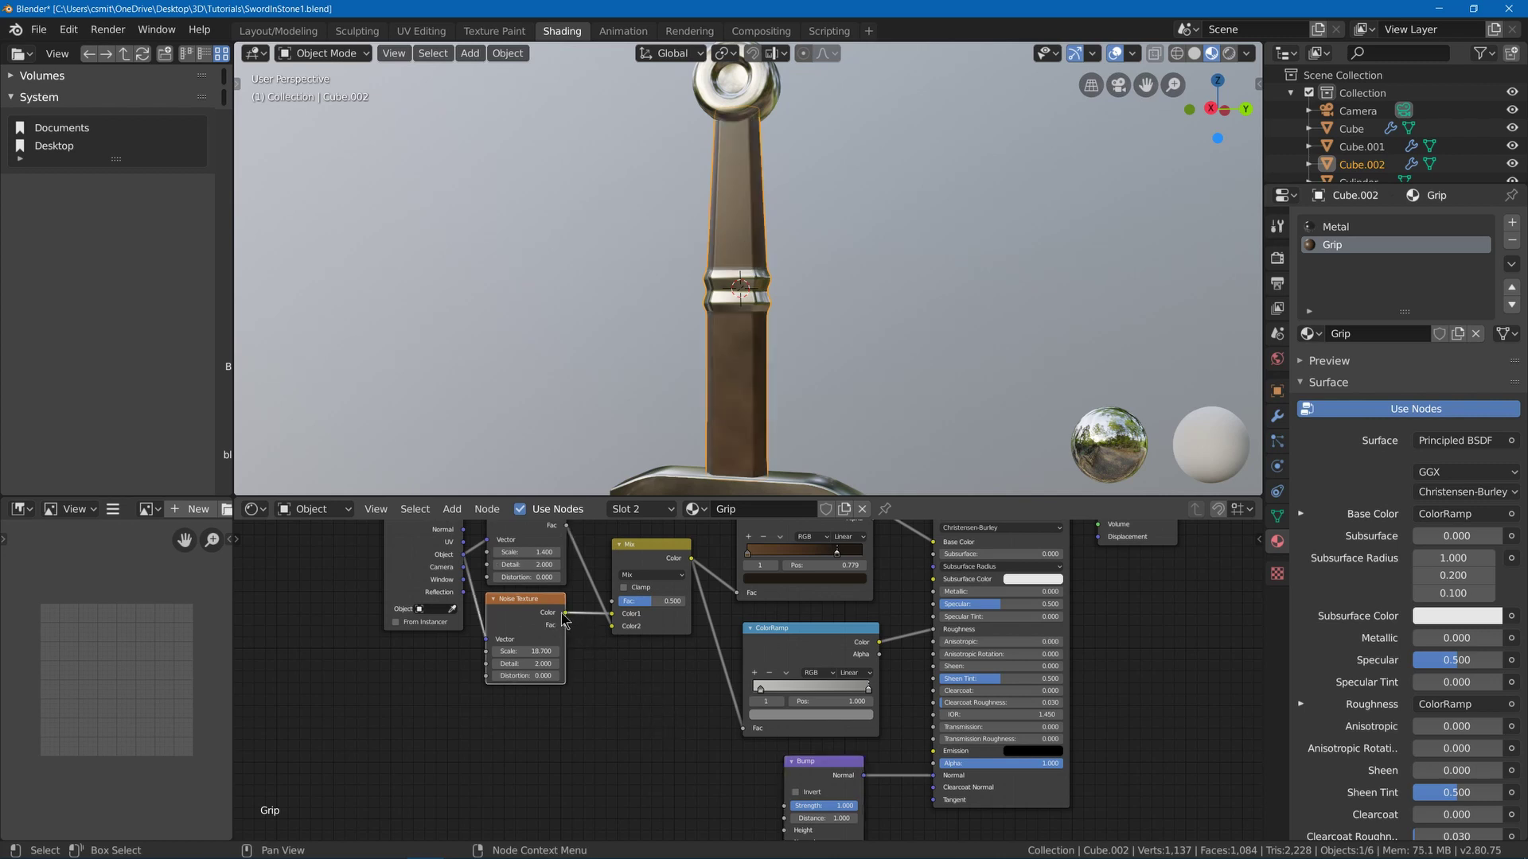
- Connect the lower Noise Texture's Fac output, instead of its Color, to the Mix node in both the Grip and Metal materials
middle_drag(577, 640, 589, 671)
drag(579, 659, 623, 646)
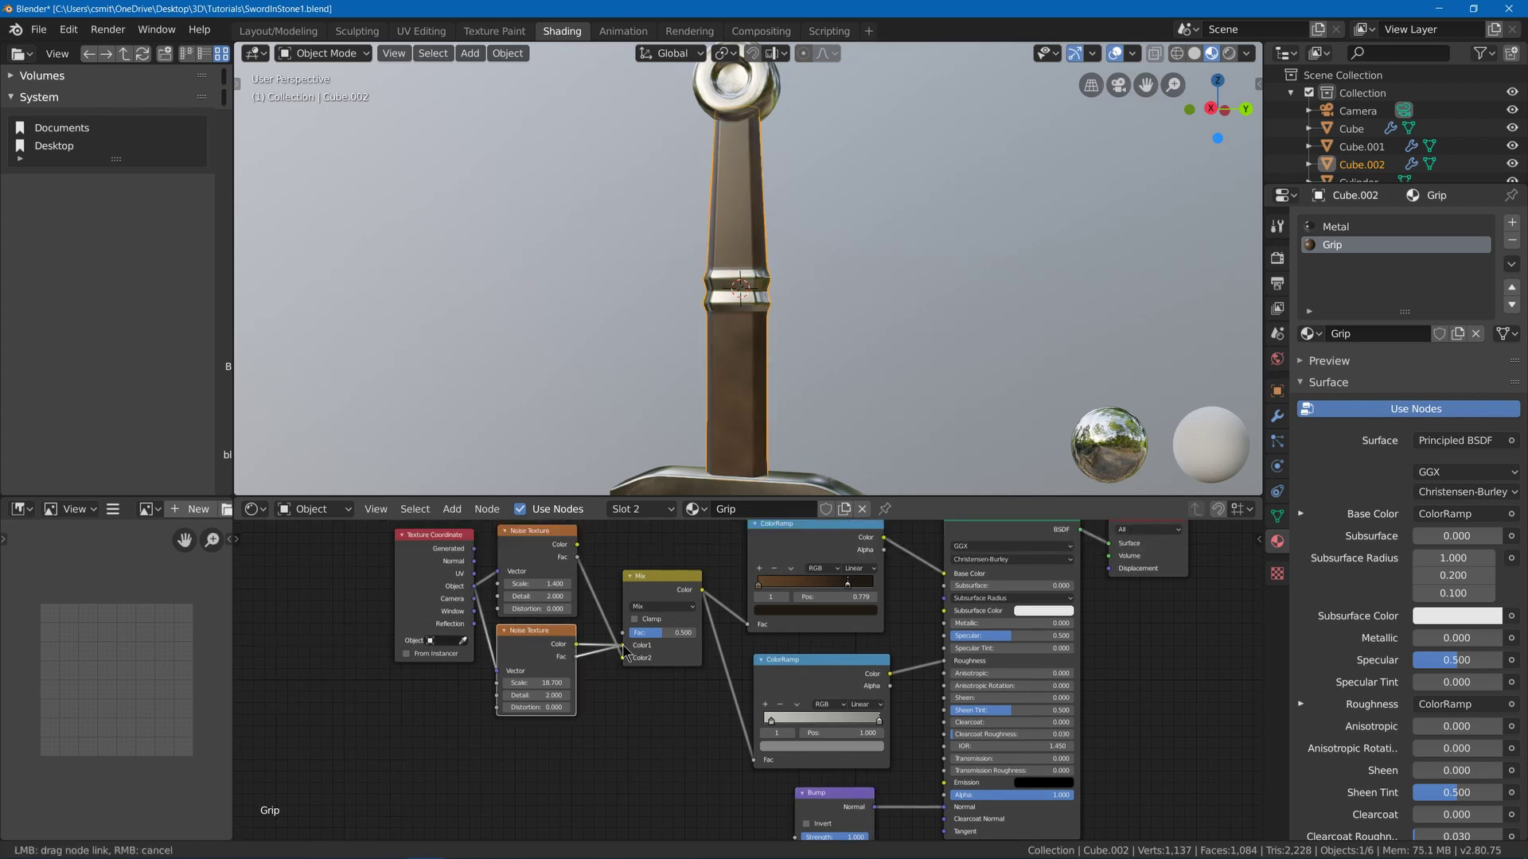
click(1335, 227)
drag(577, 660, 623, 646)
click(1332, 244)
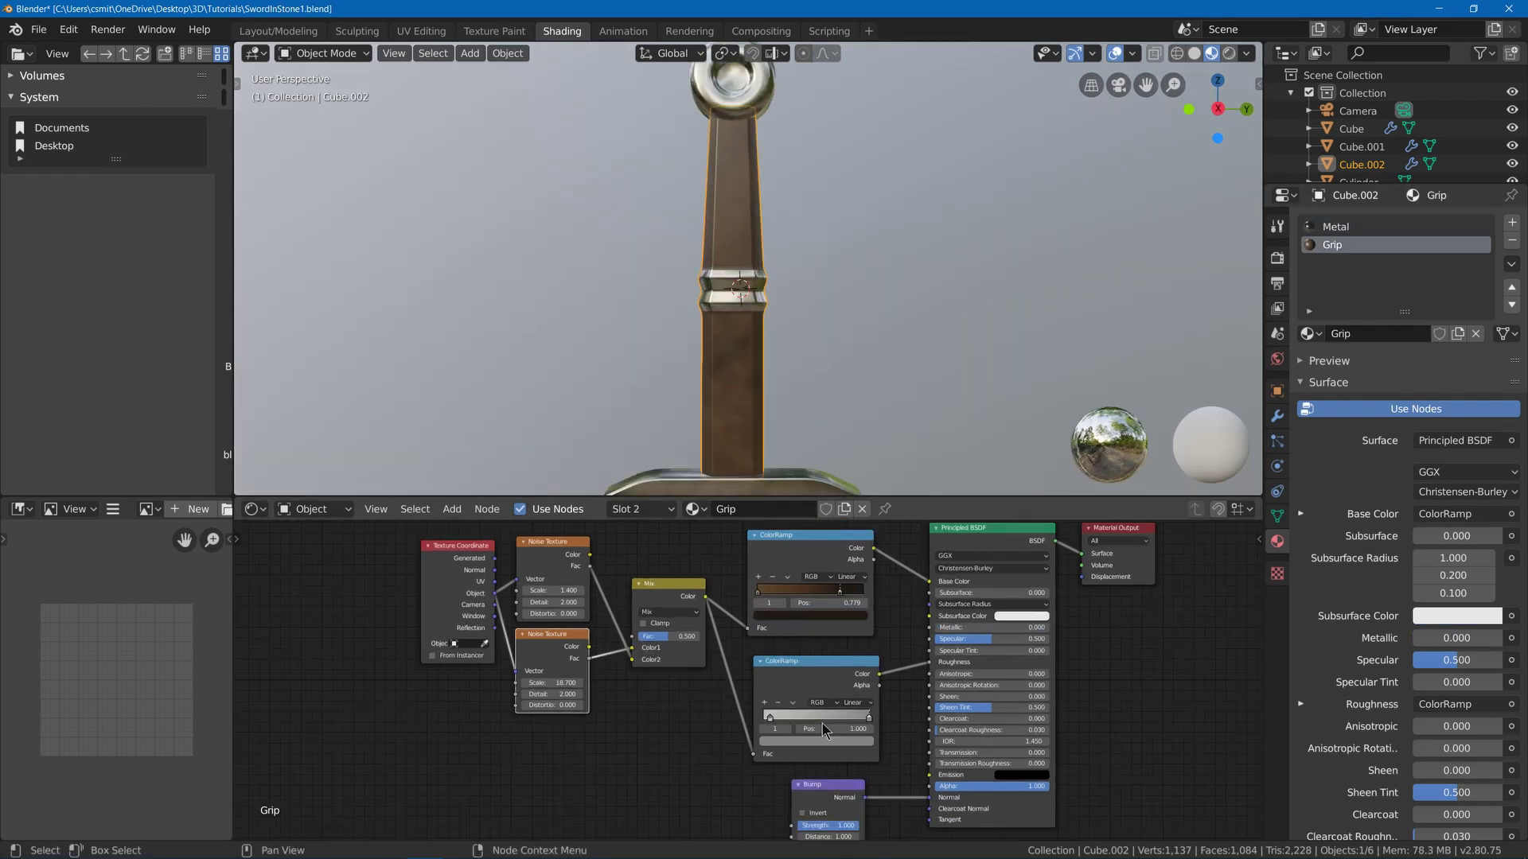
- Connect the Grip's lower Noise Texture Fac output to the Bump node's Height and set the Bump strength to 0.022
drag(593, 538, 643, 676)
mouse_move(595, 630)
mouse_down()
mouse_move(648, 701)
mouse_move(796, 814)
mouse_up()
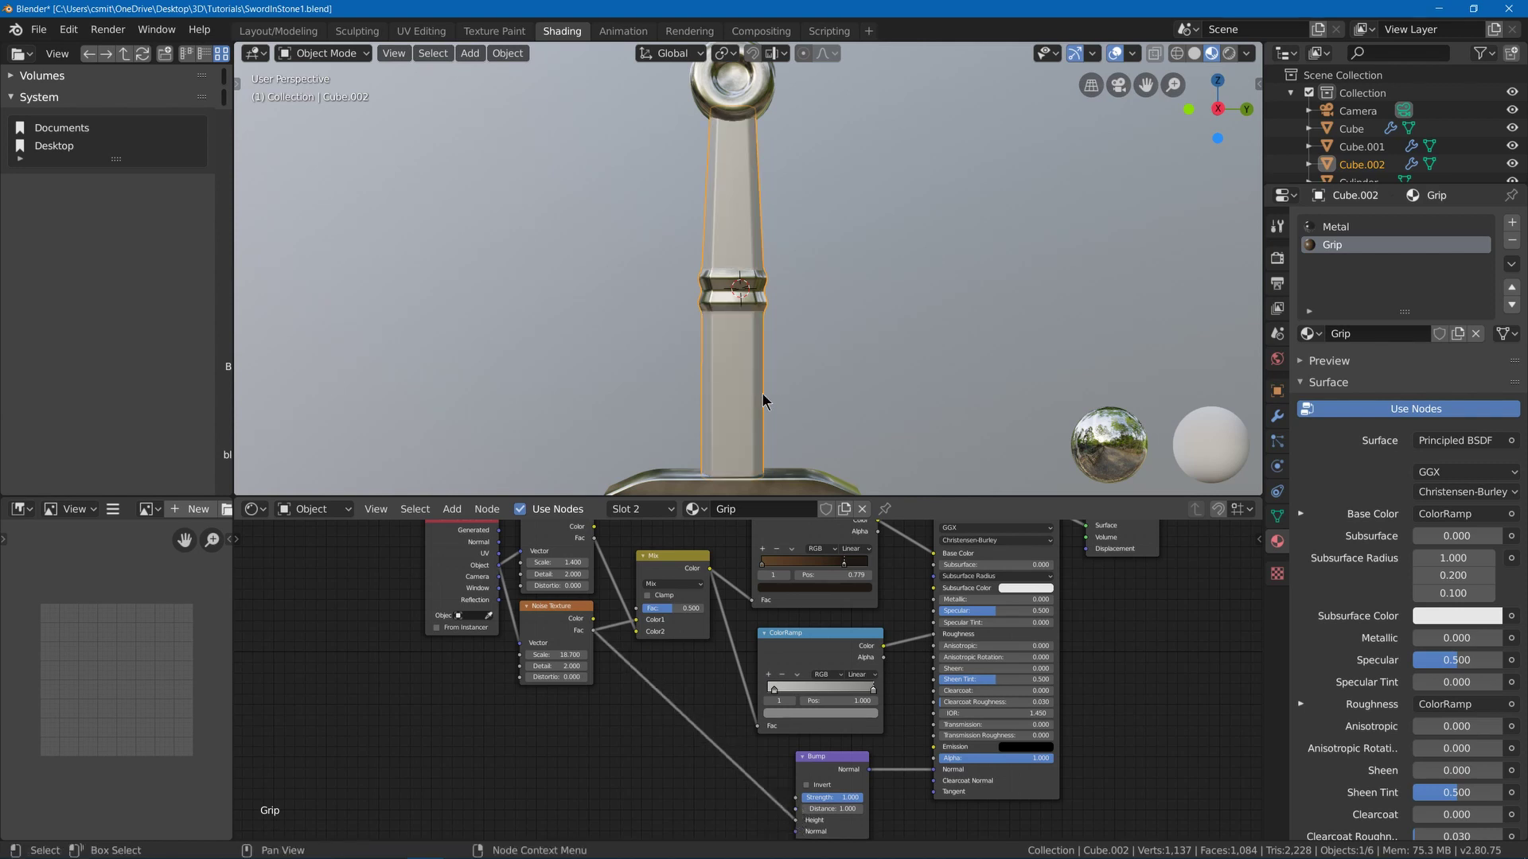
drag(854, 799, 806, 800)
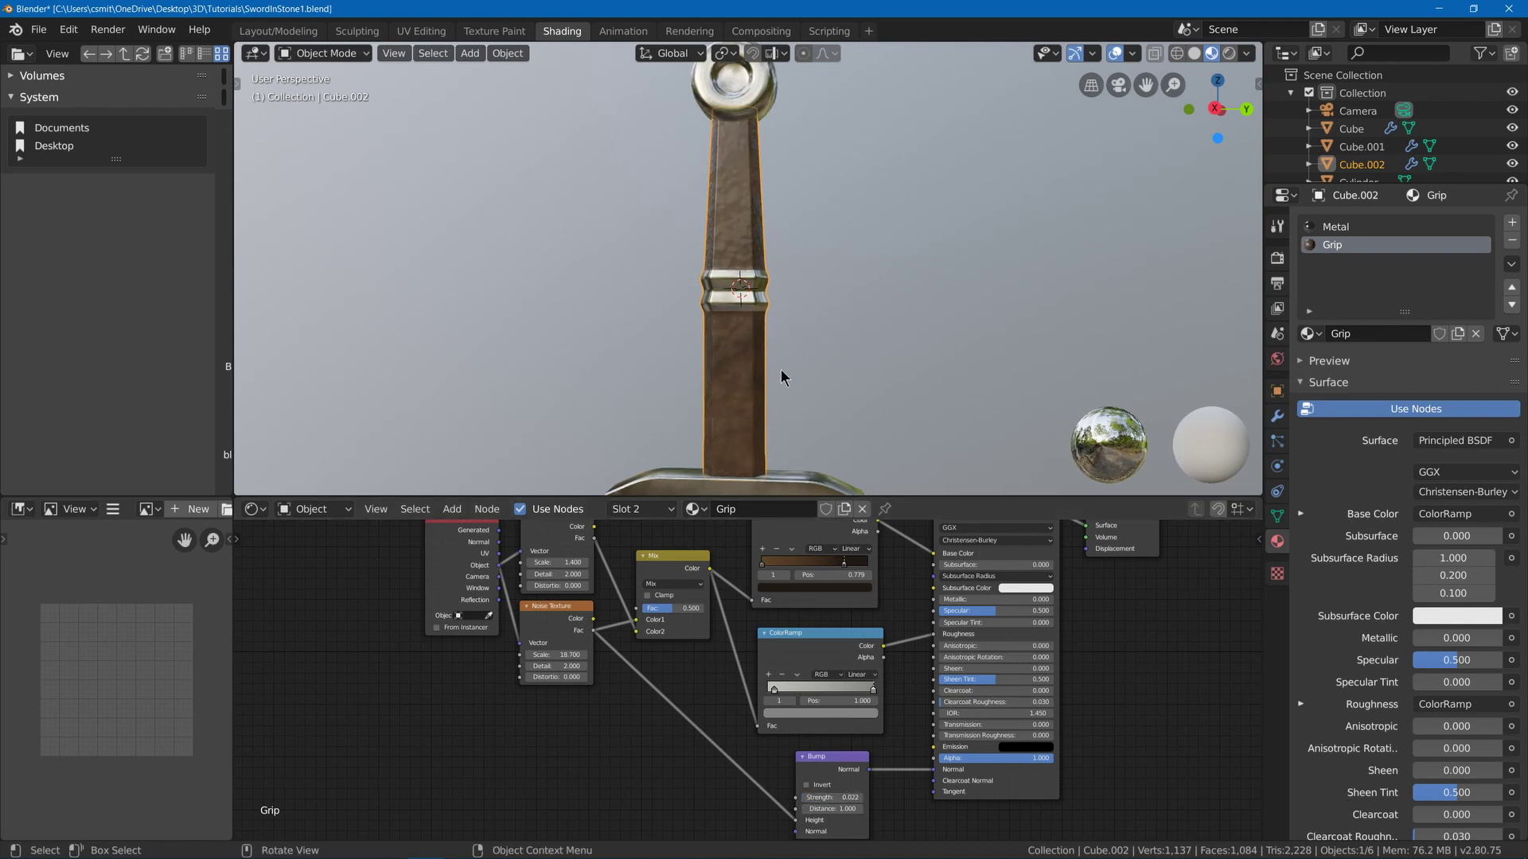
scroll(791, 353, down, 5)
key(alt+a)
scroll(800, 285, down, 4)
scroll(776, 280, up, 5)
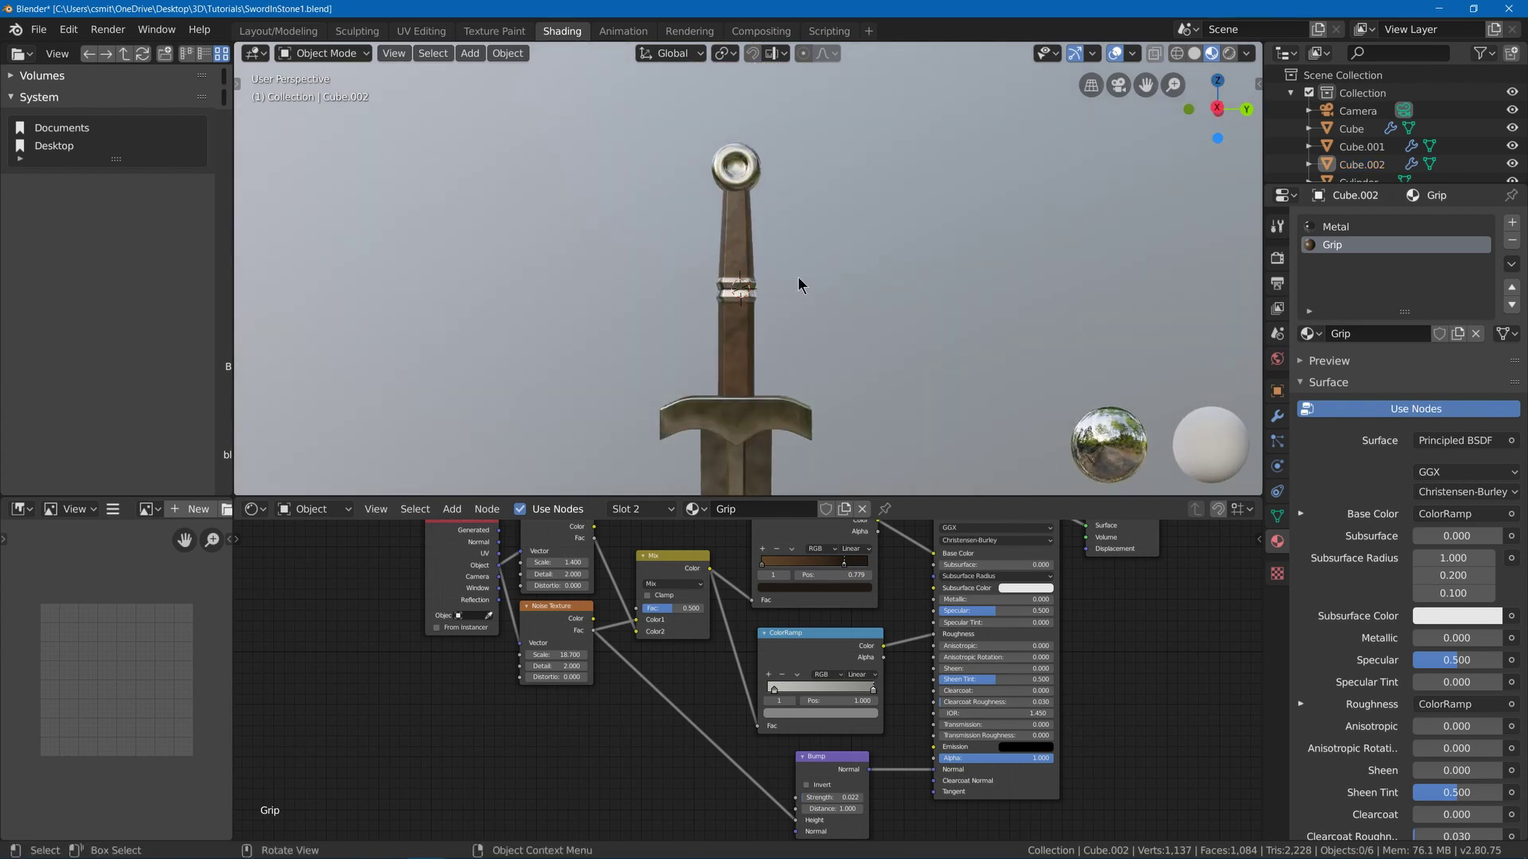
scroll(797, 275, down, 4)
shift+middle_drag(761, 319, 702, 198)
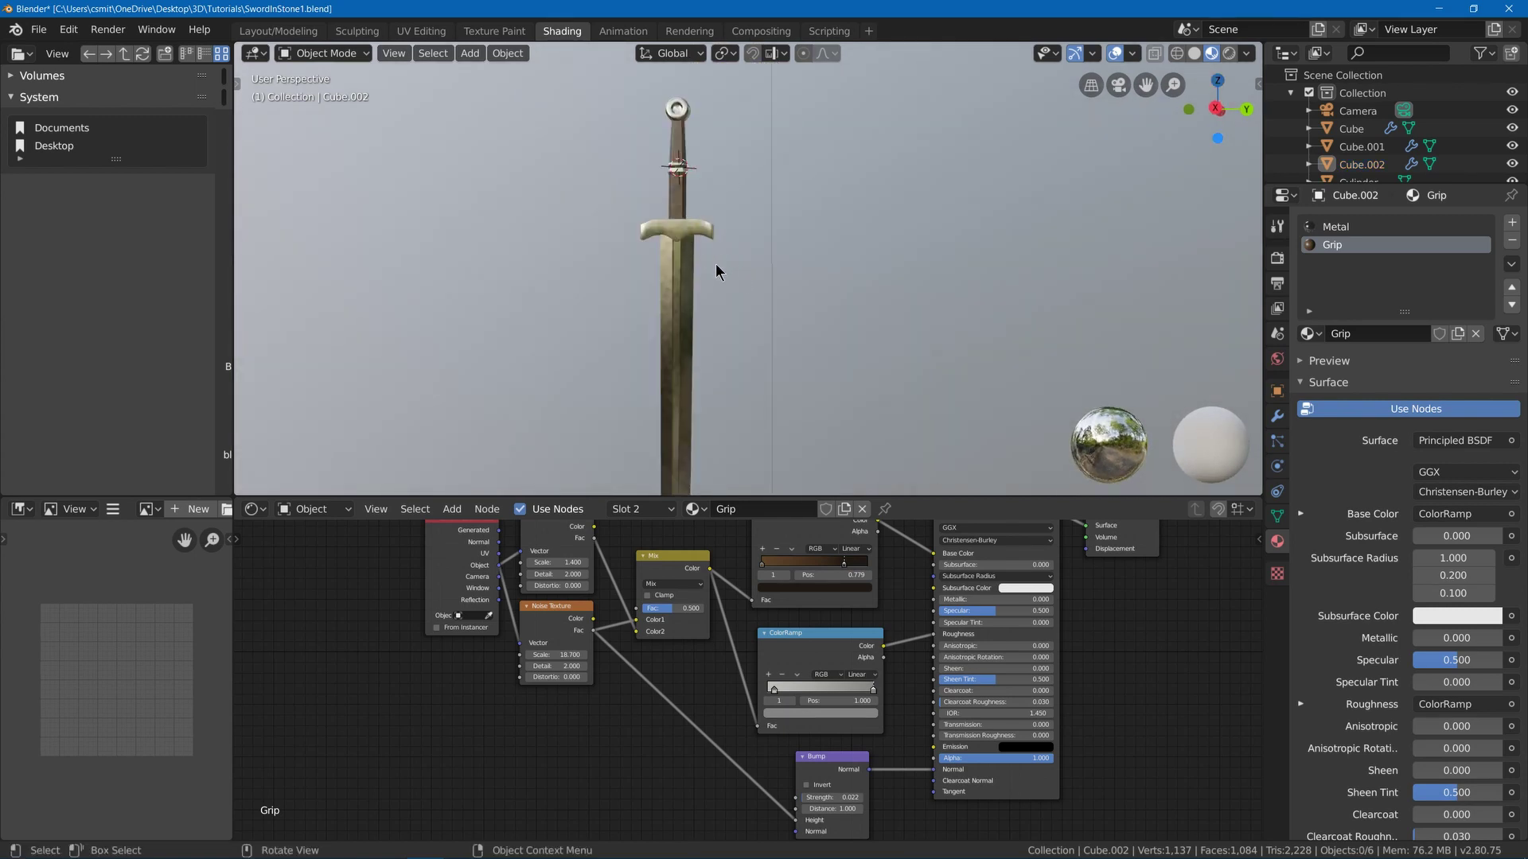
- Unwrap all faces of the blade with Smart UV Project, using angle limit 66.00 and island margin 0.00
click(667, 296)
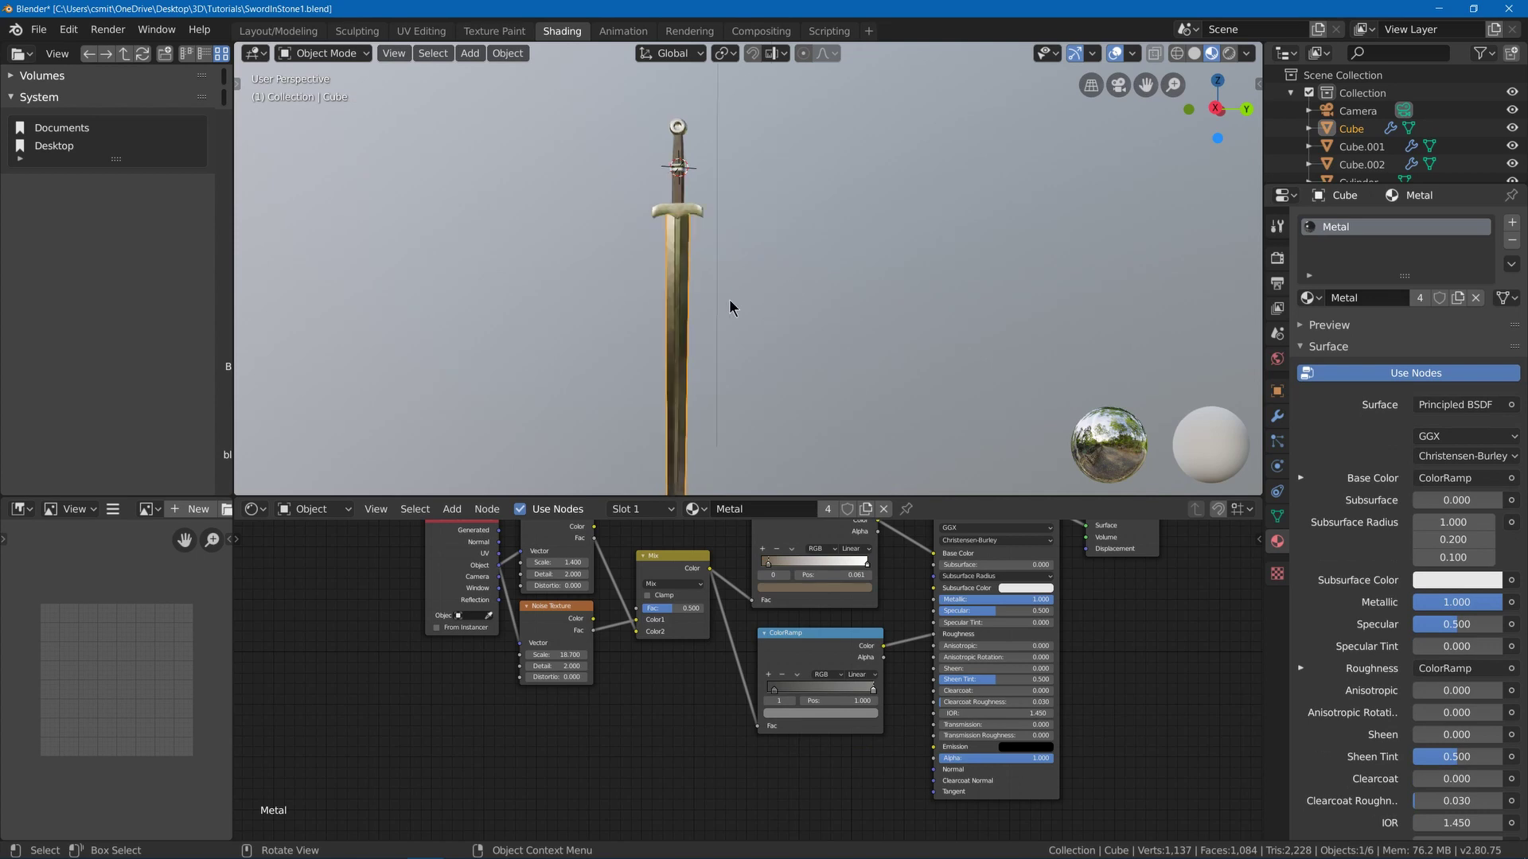
scroll(729, 299, up, 3)
click(698, 333)
click(494, 30)
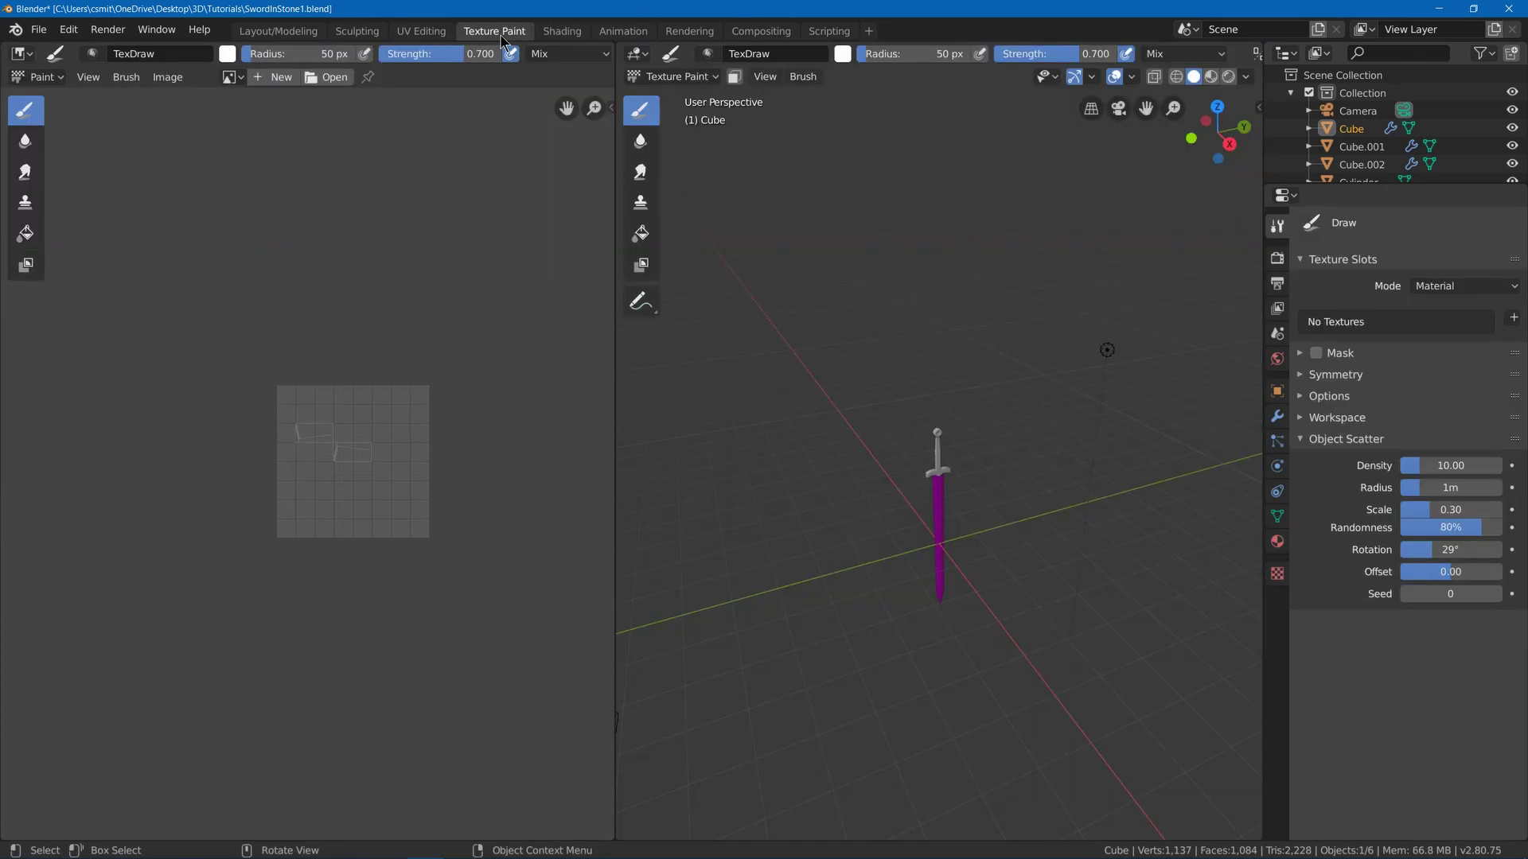
click(421, 31)
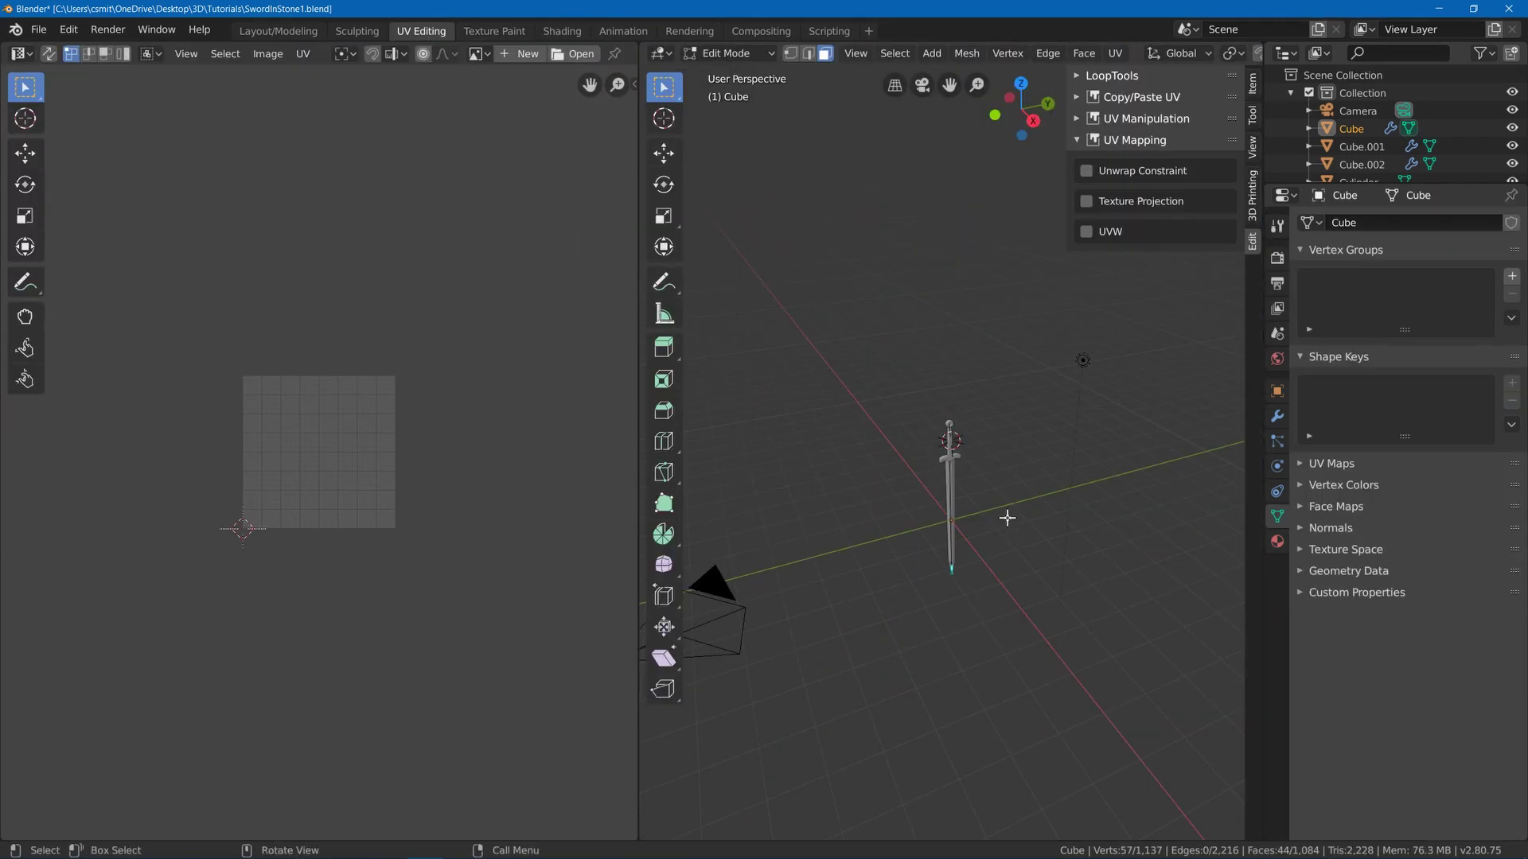
scroll(1007, 518, up, 4)
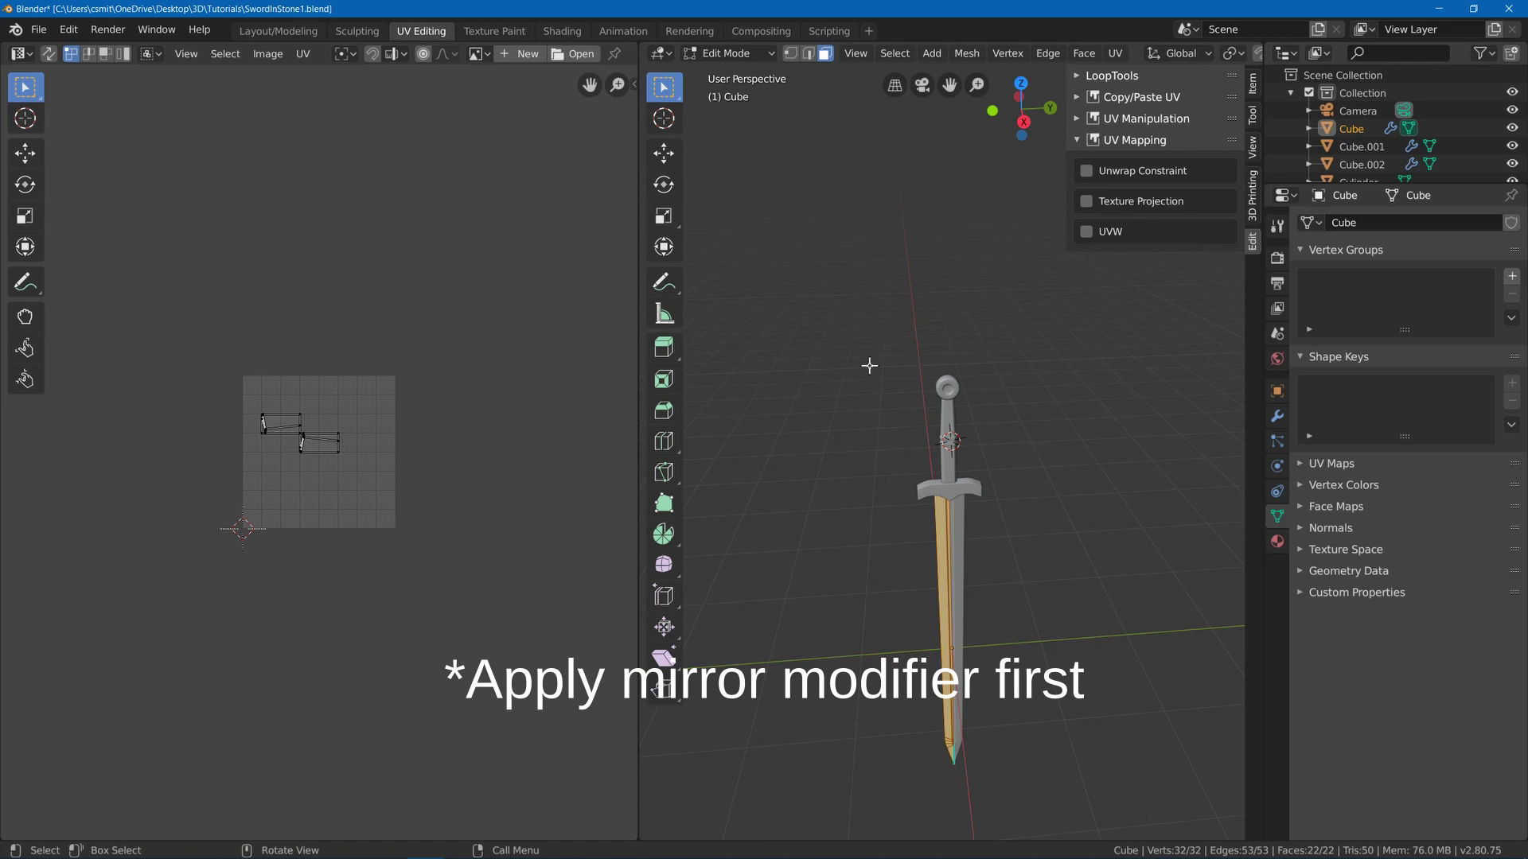
key(u)
click(869, 321)
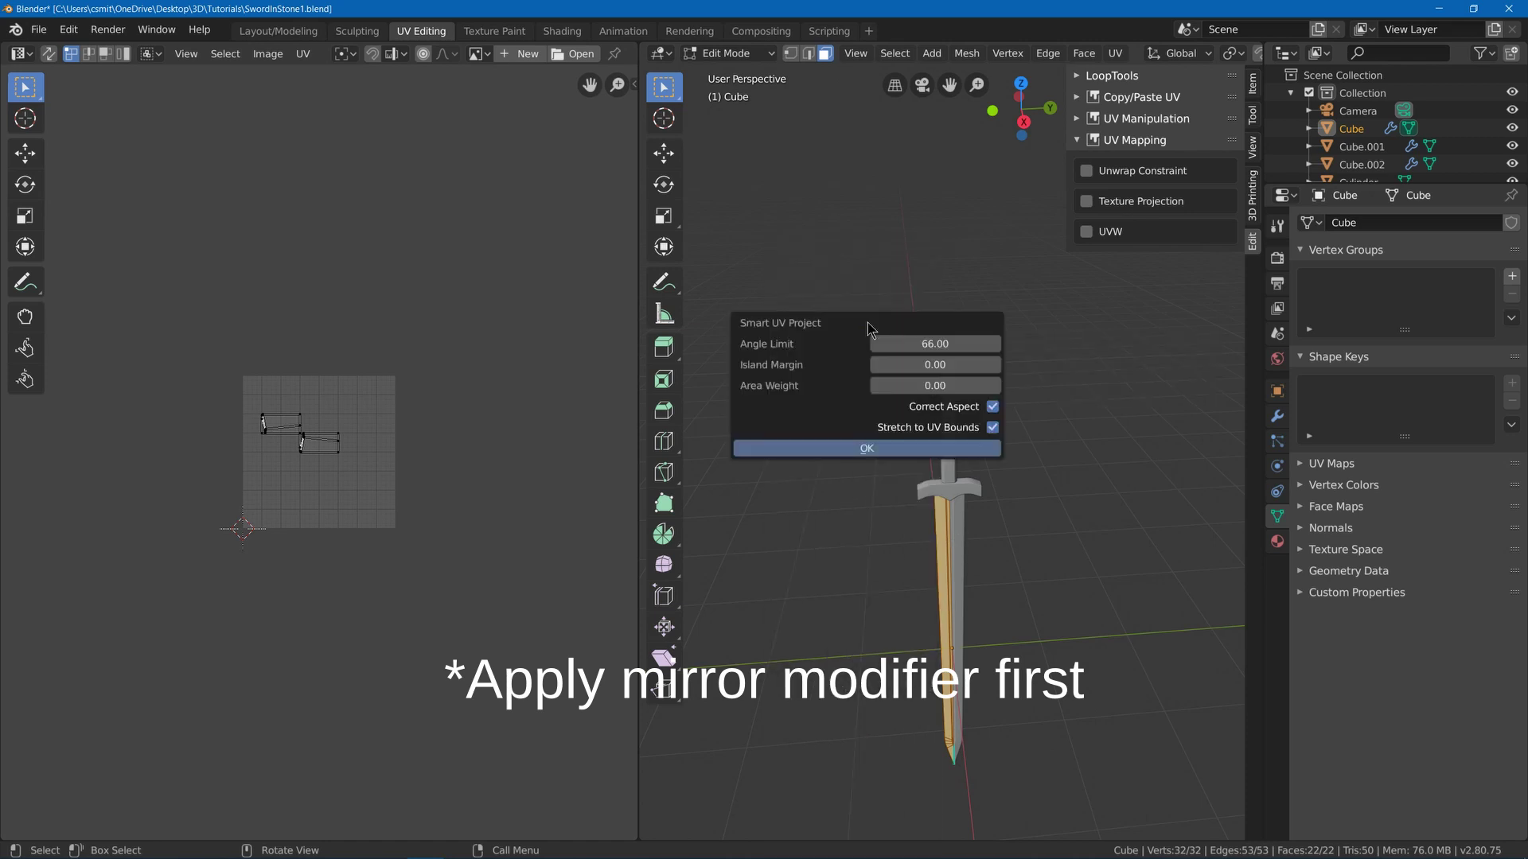
click(863, 448)
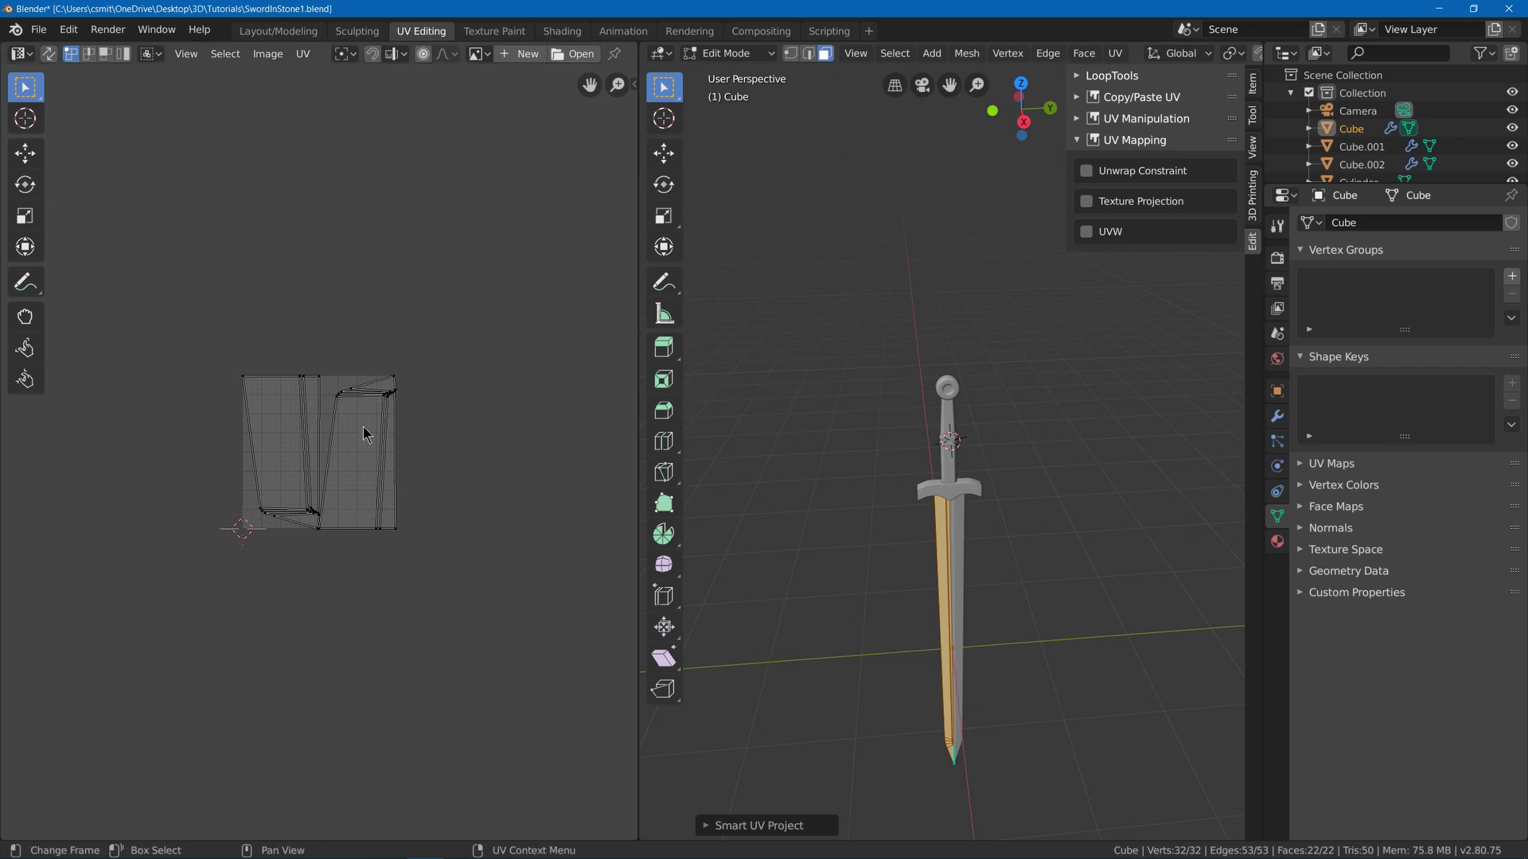
- Add a 1024 × 1024 px Base Color texture paint slot named Emissive to the blade's material
click(494, 30)
click(1514, 318)
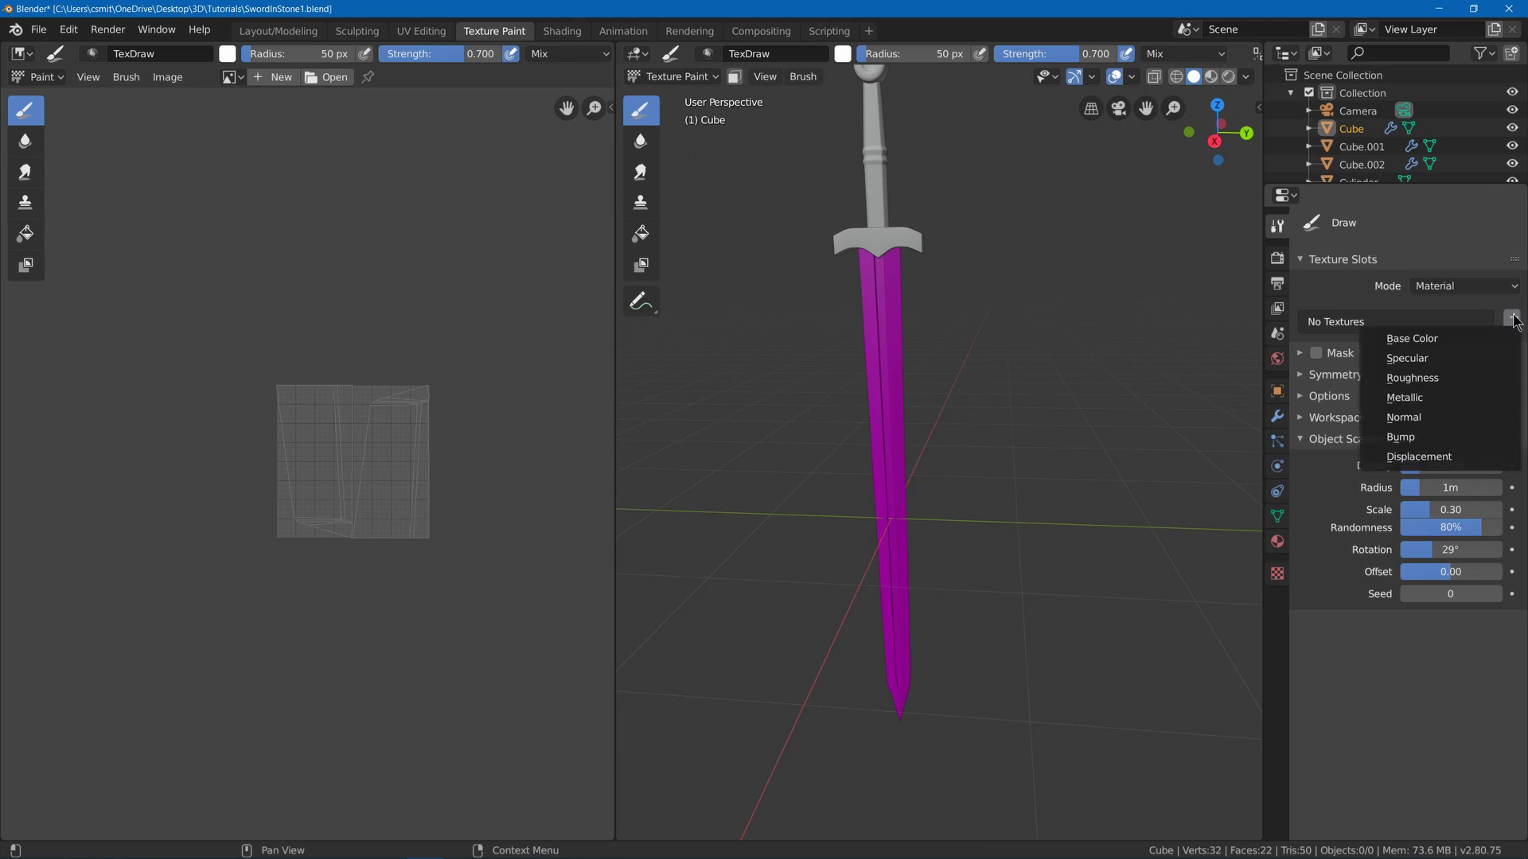
click(1451, 338)
click(1438, 323)
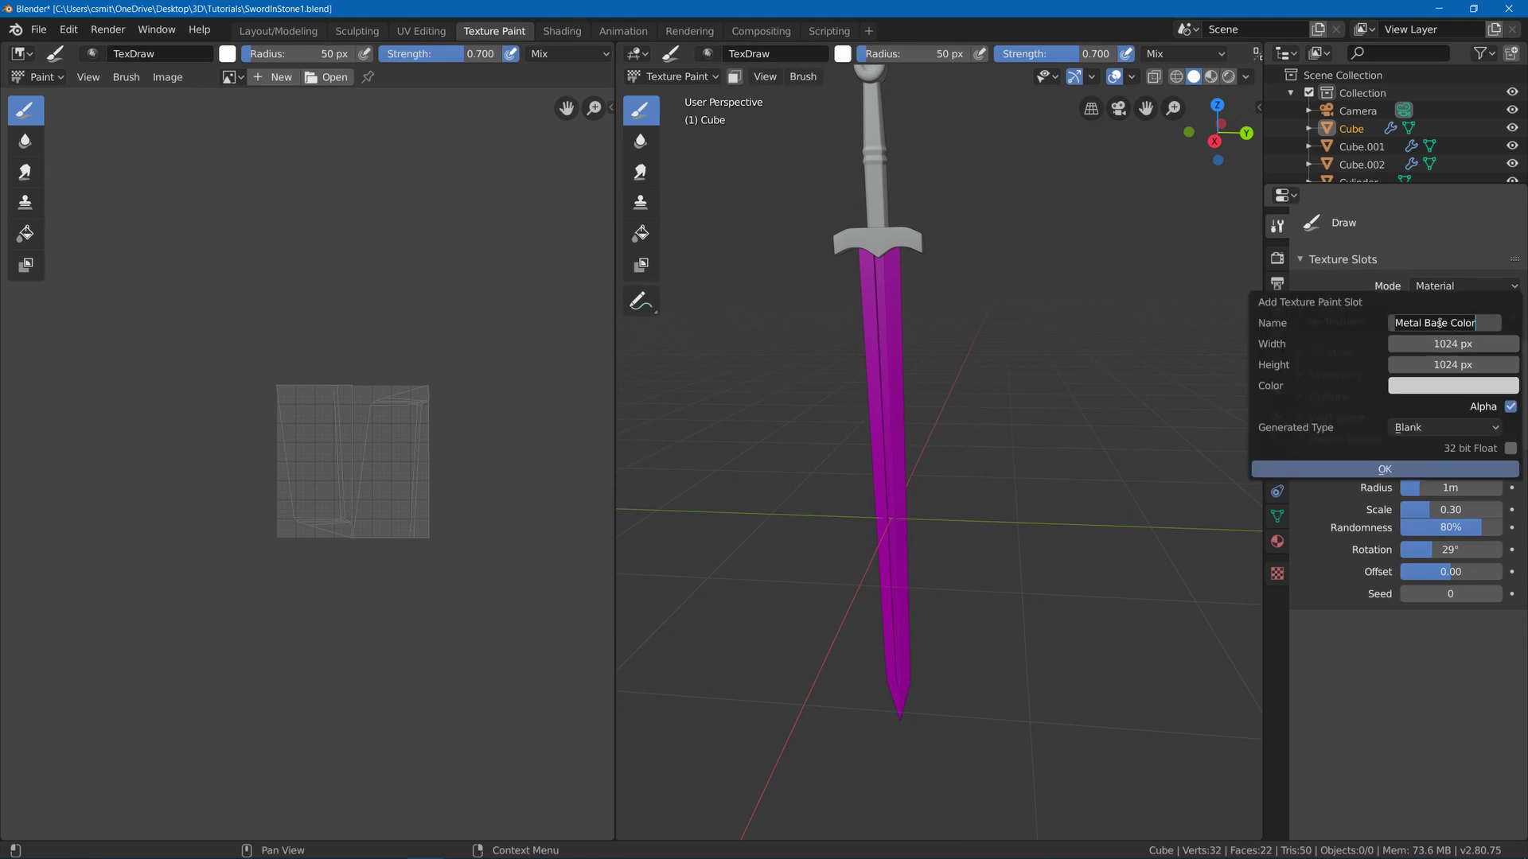
key(ctrl+a)
text(Em)
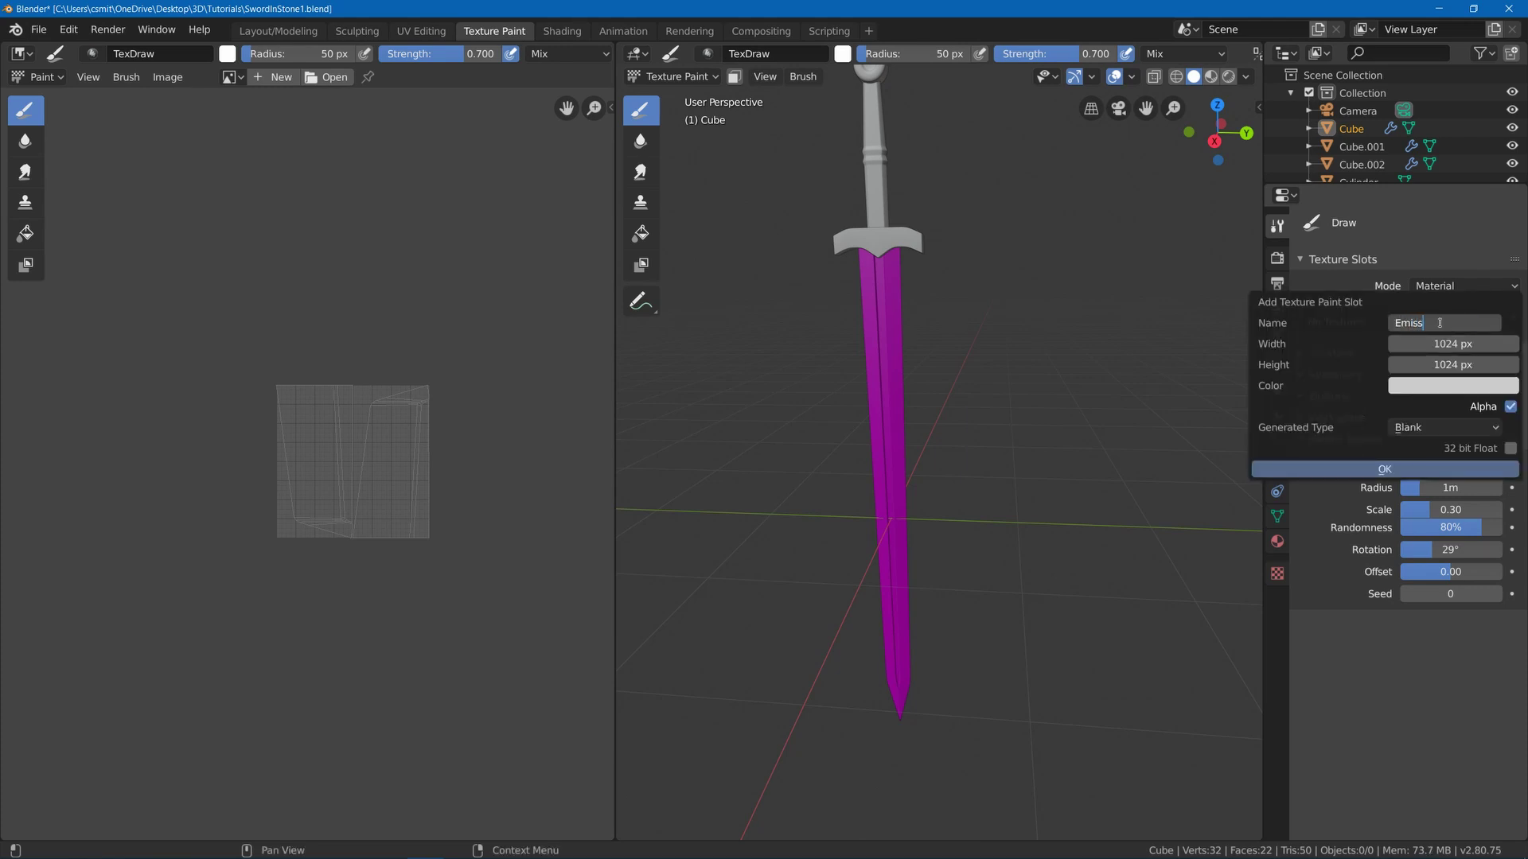
text(issive)
key(Return)
key(Return)
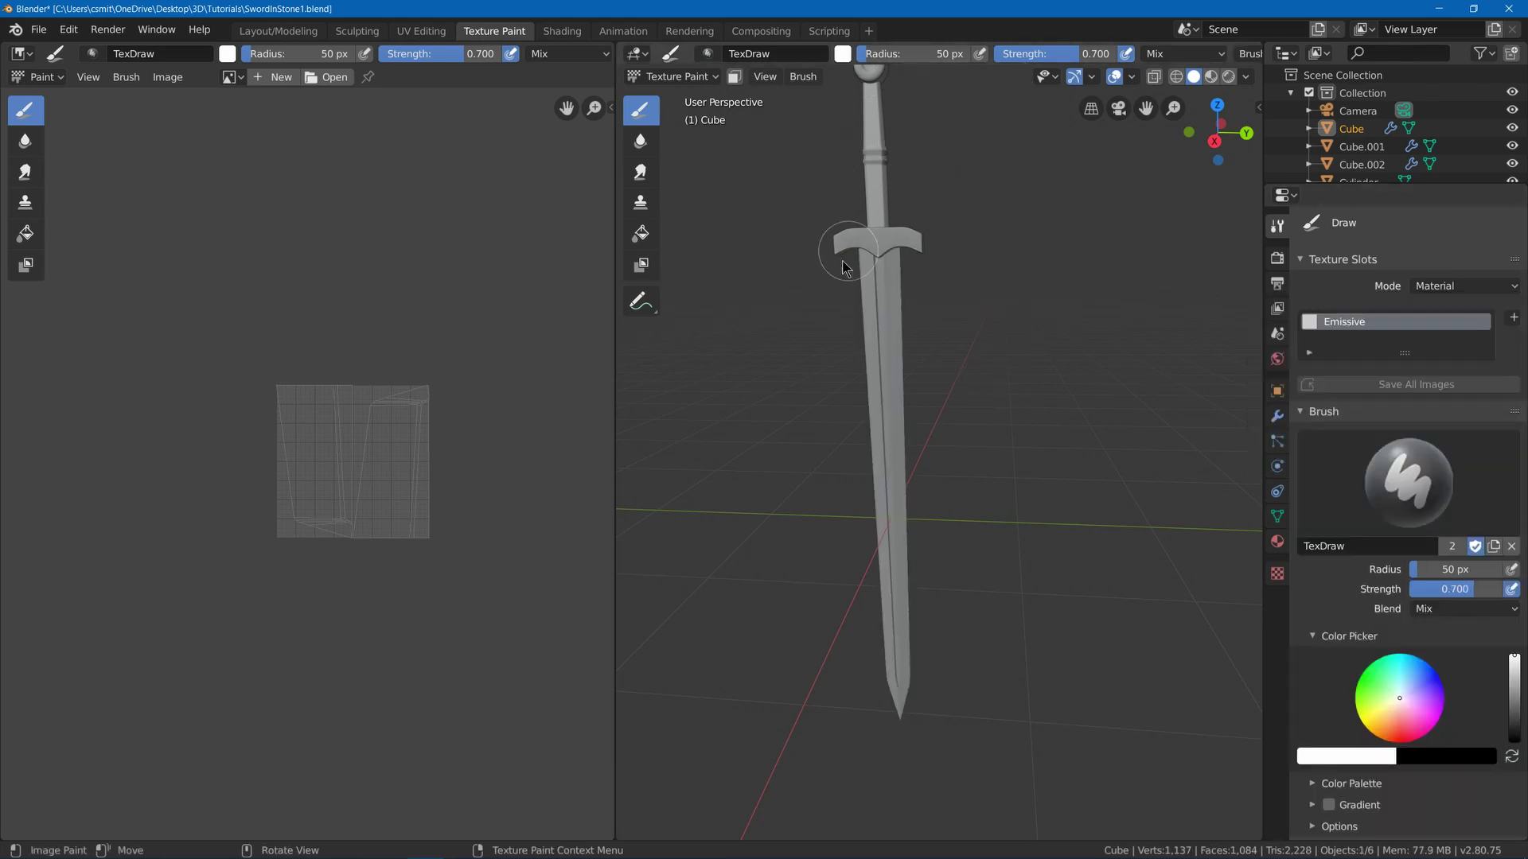
- Place the Emissive image node below the roughness ColorRamp and connect its Color output to the Principled BSDF's Emission
click(562, 31)
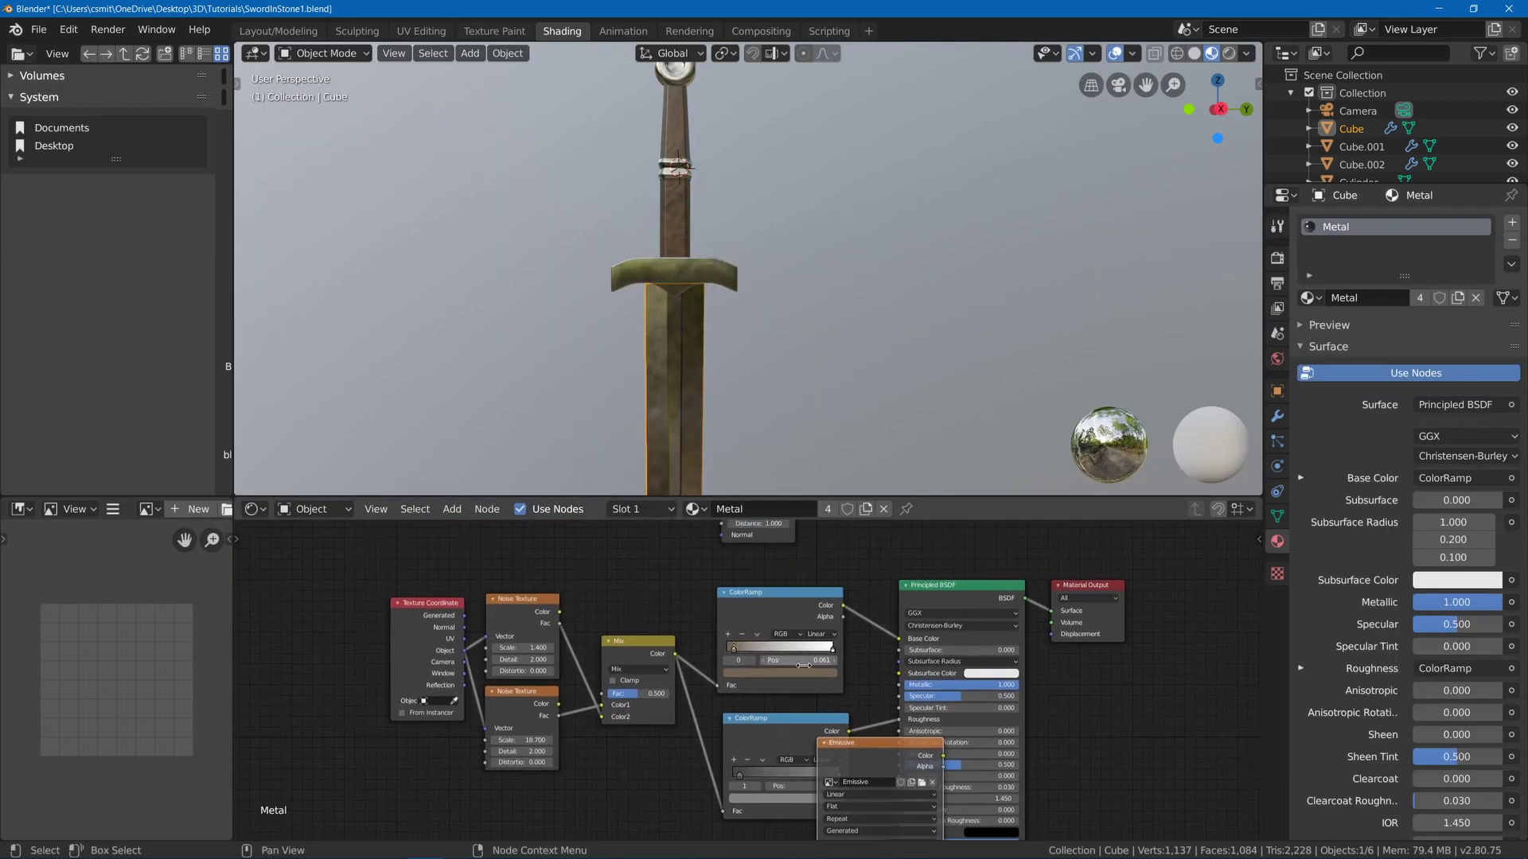
middle_drag(867, 704, 828, 659)
drag(835, 702, 647, 770)
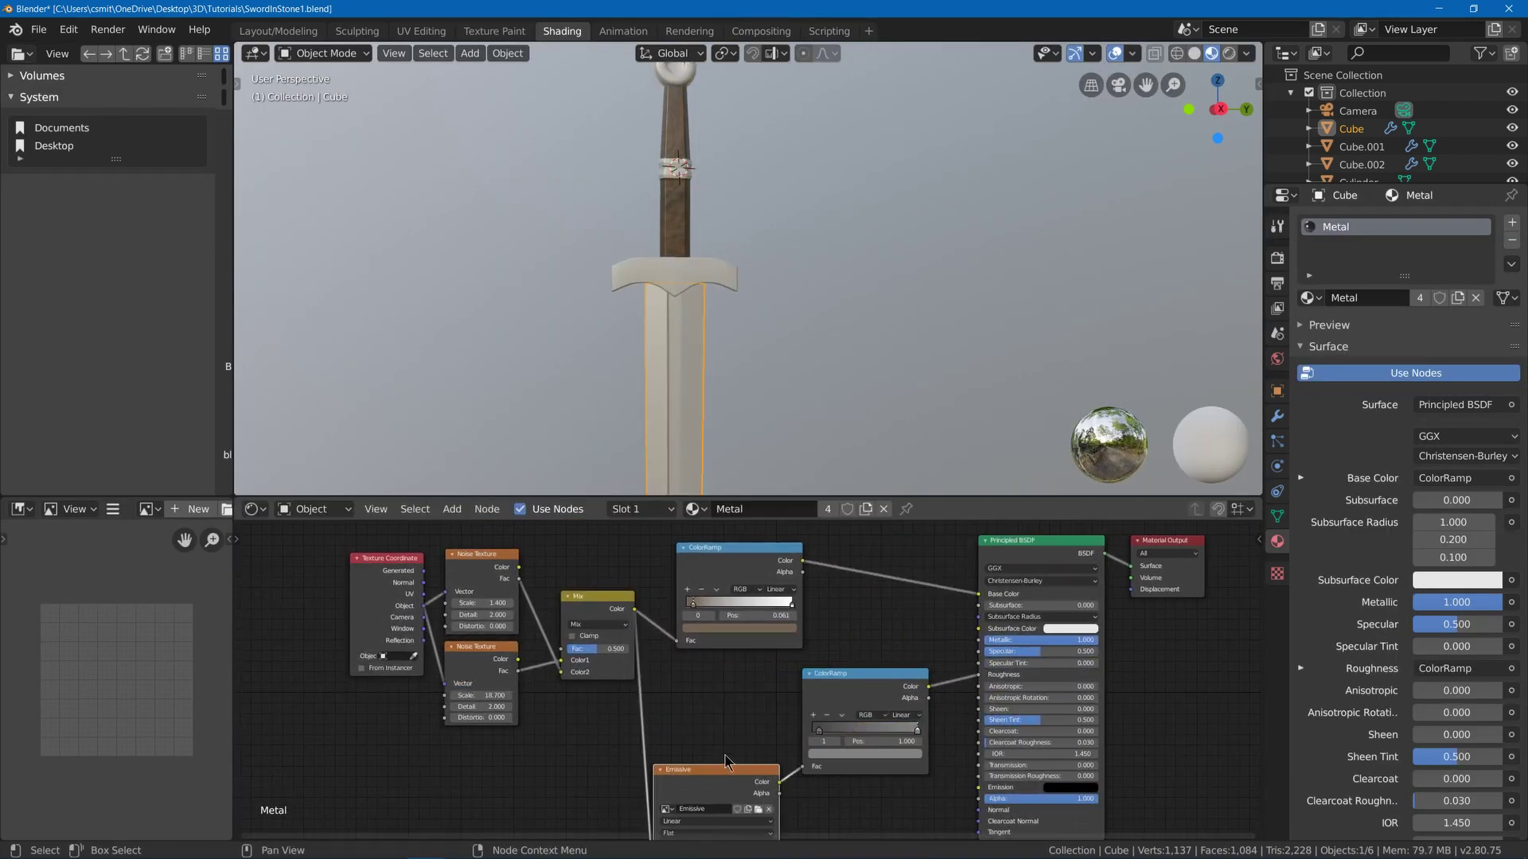
middle_drag(725, 763, 721, 668)
scroll(721, 667, up, 1)
key(ctrl+z)
drag(844, 609, 868, 699)
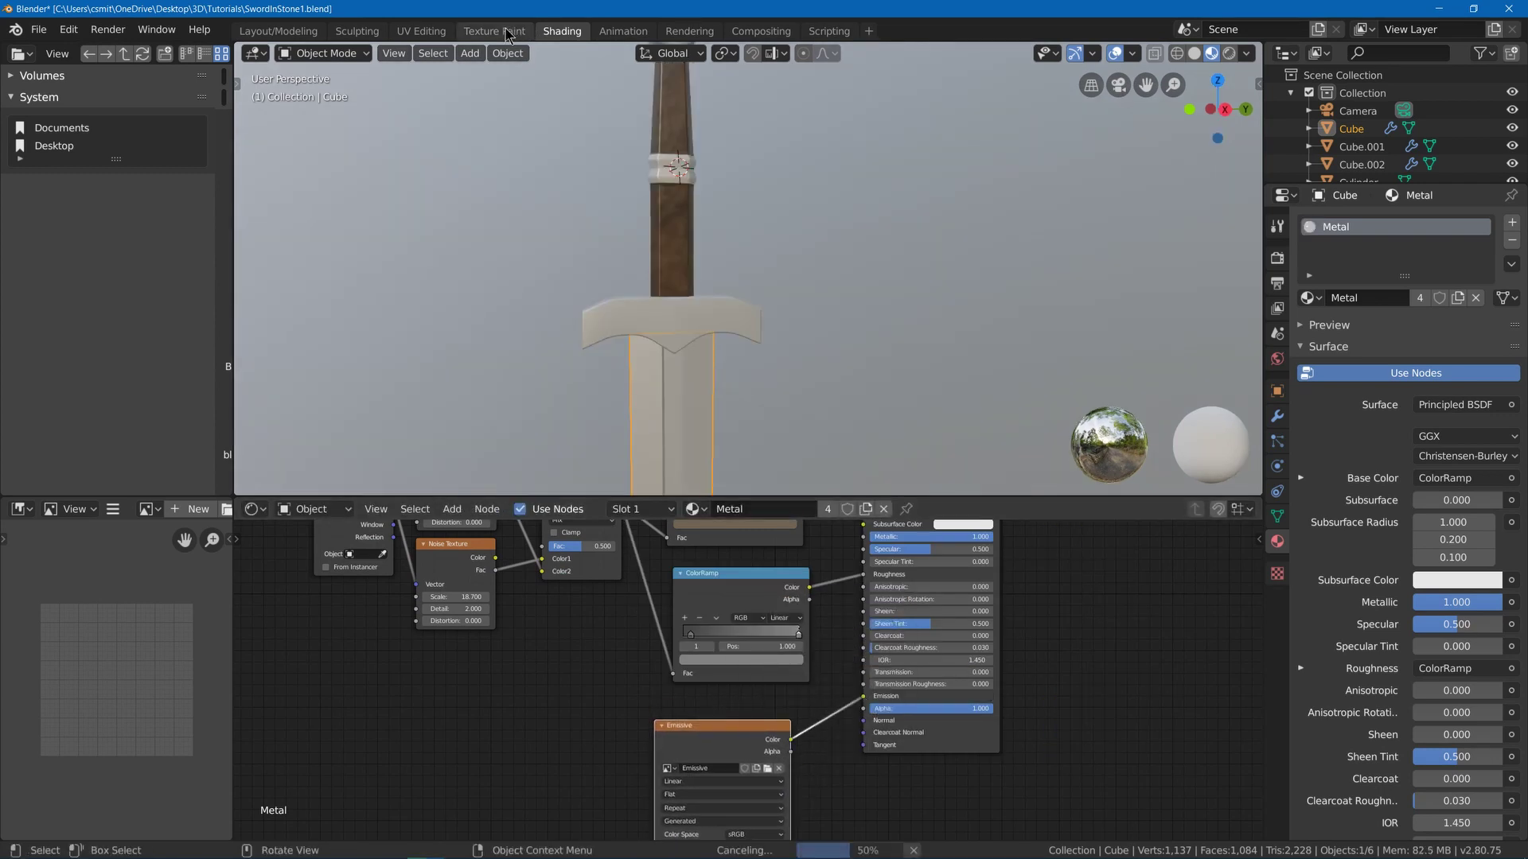
- Try a white brush stroke down the blade on the Emissive texture and undo it
click(494, 30)
scroll(895, 347, down, 1)
middle_drag(869, 326, 897, 322)
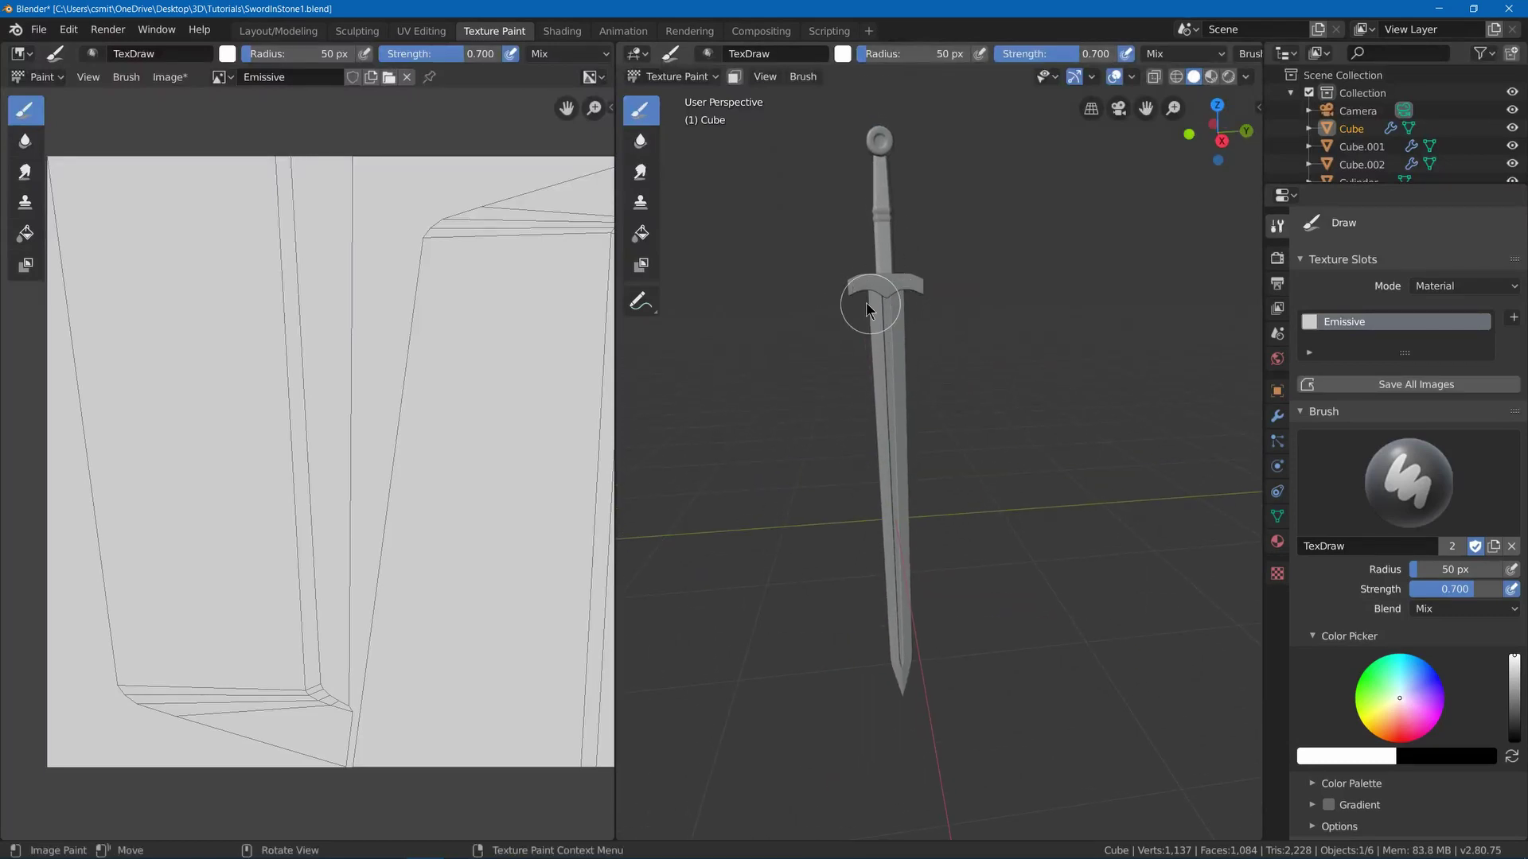
mouse_move(927, 293)
mouse_down()
mouse_move(908, 575)
mouse_move(953, 640)
mouse_up()
key(ctrl+shift+z)
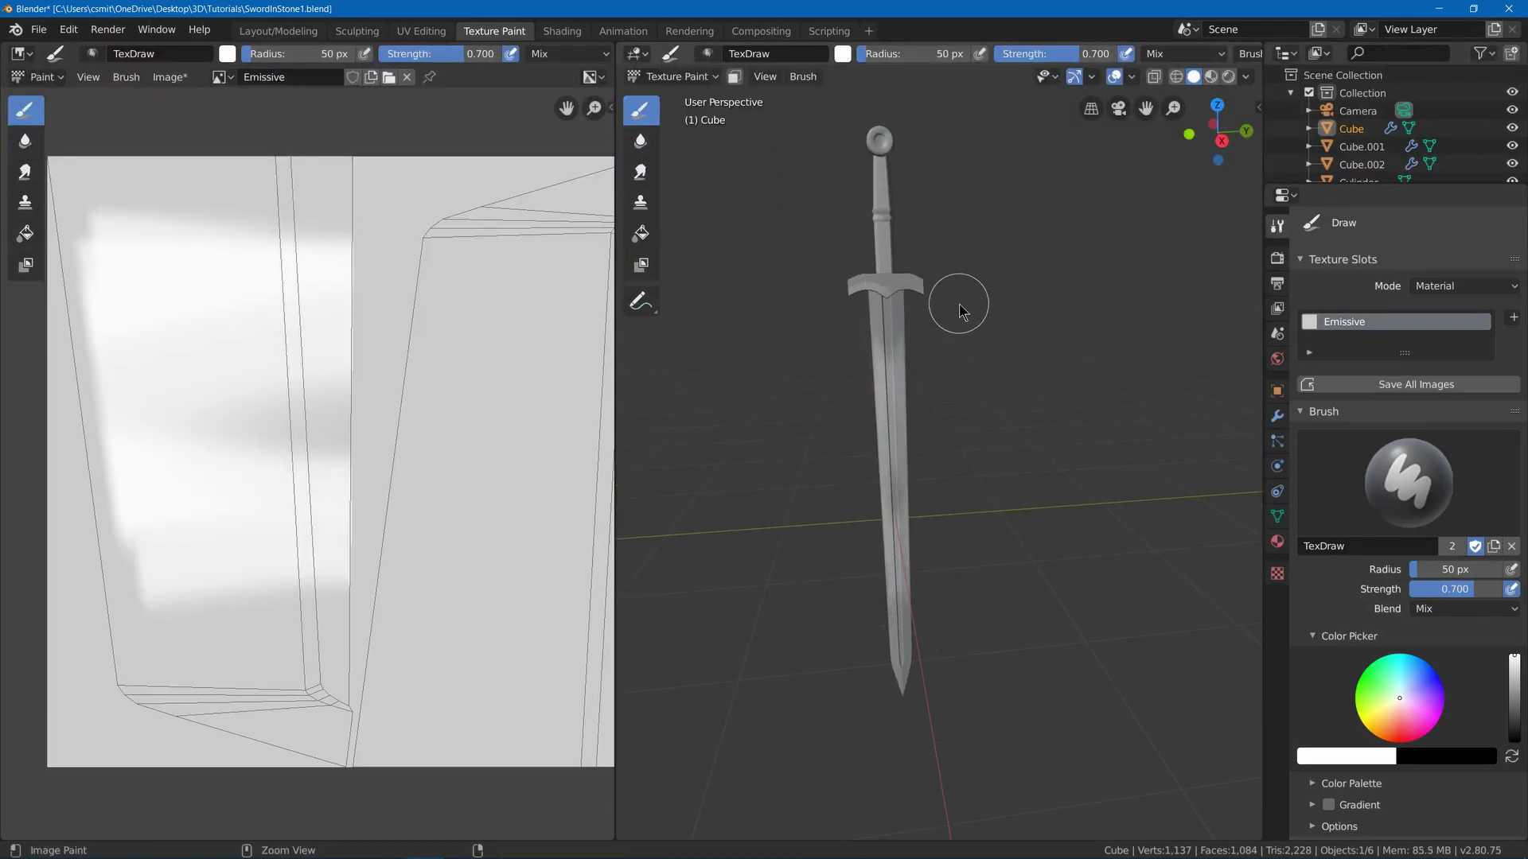
key(ctrl+z)
key(ctrl+z)
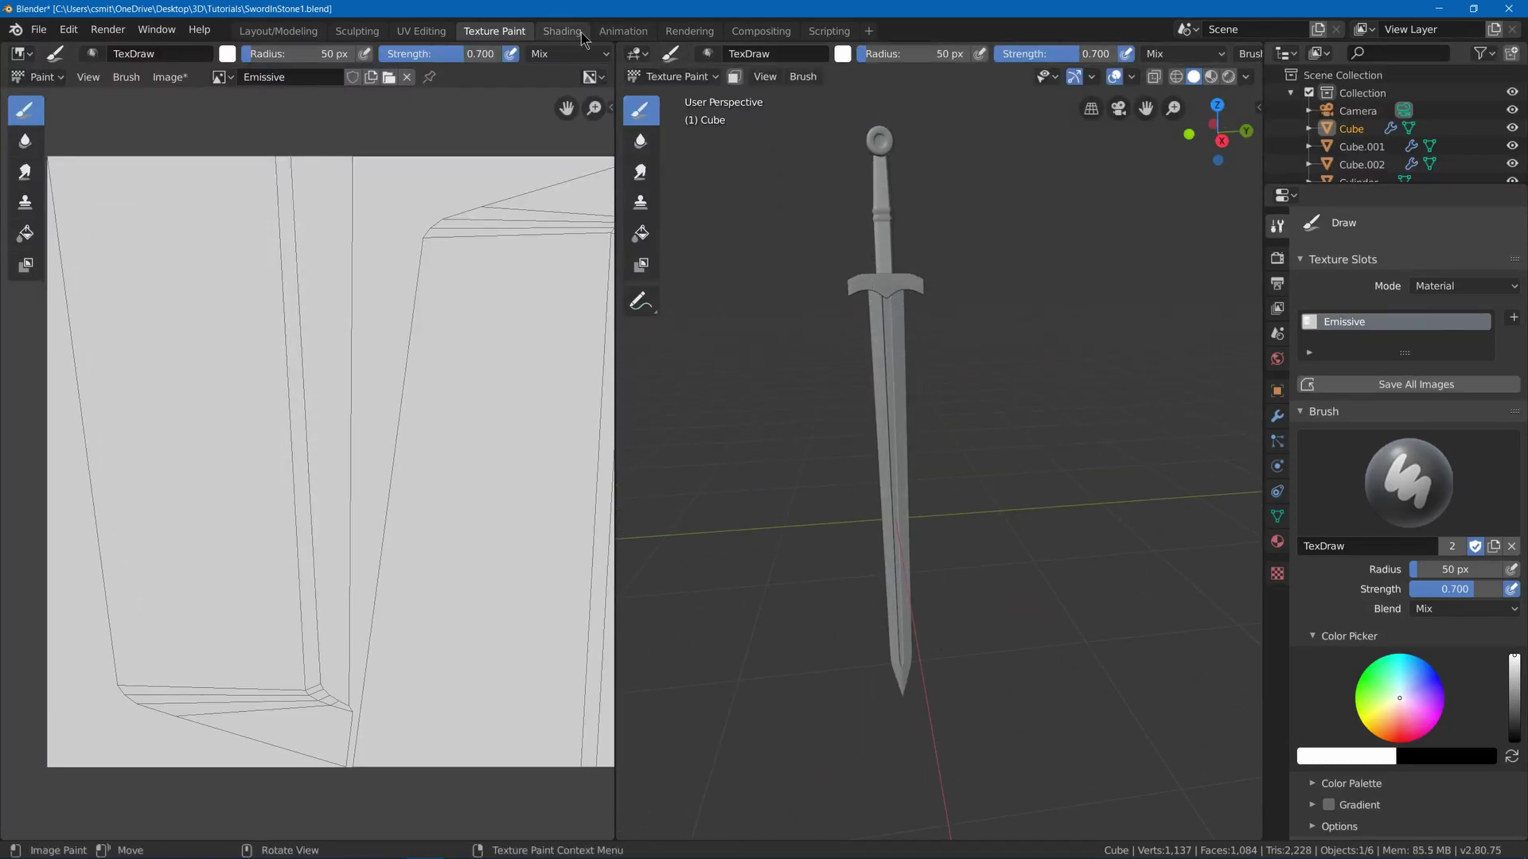
- Make the blade's Metal material a single-user copy and rename it Metal_Blade
click(561, 31)
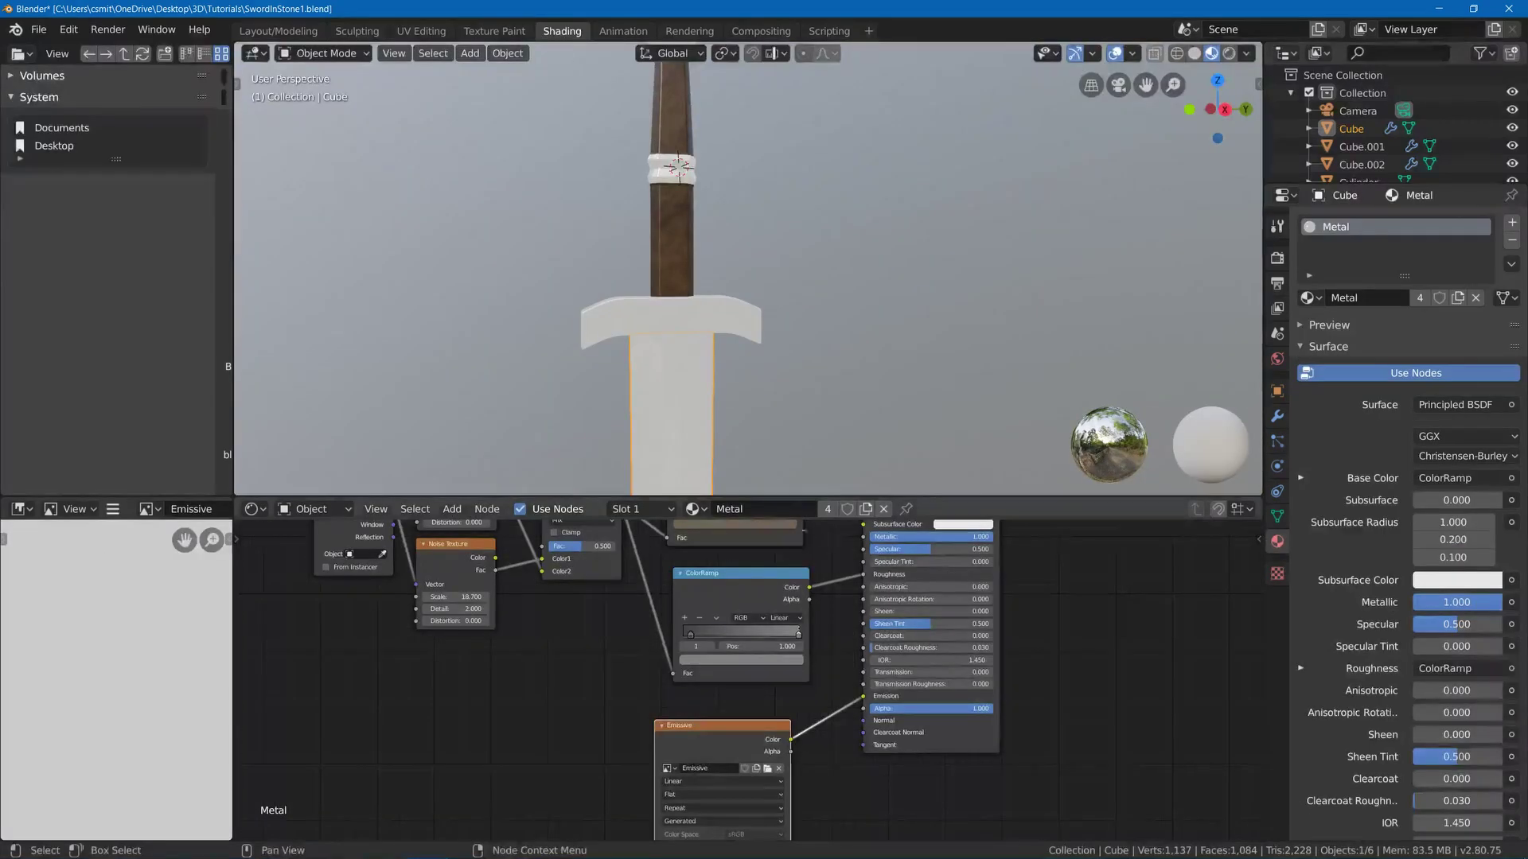
click(828, 509)
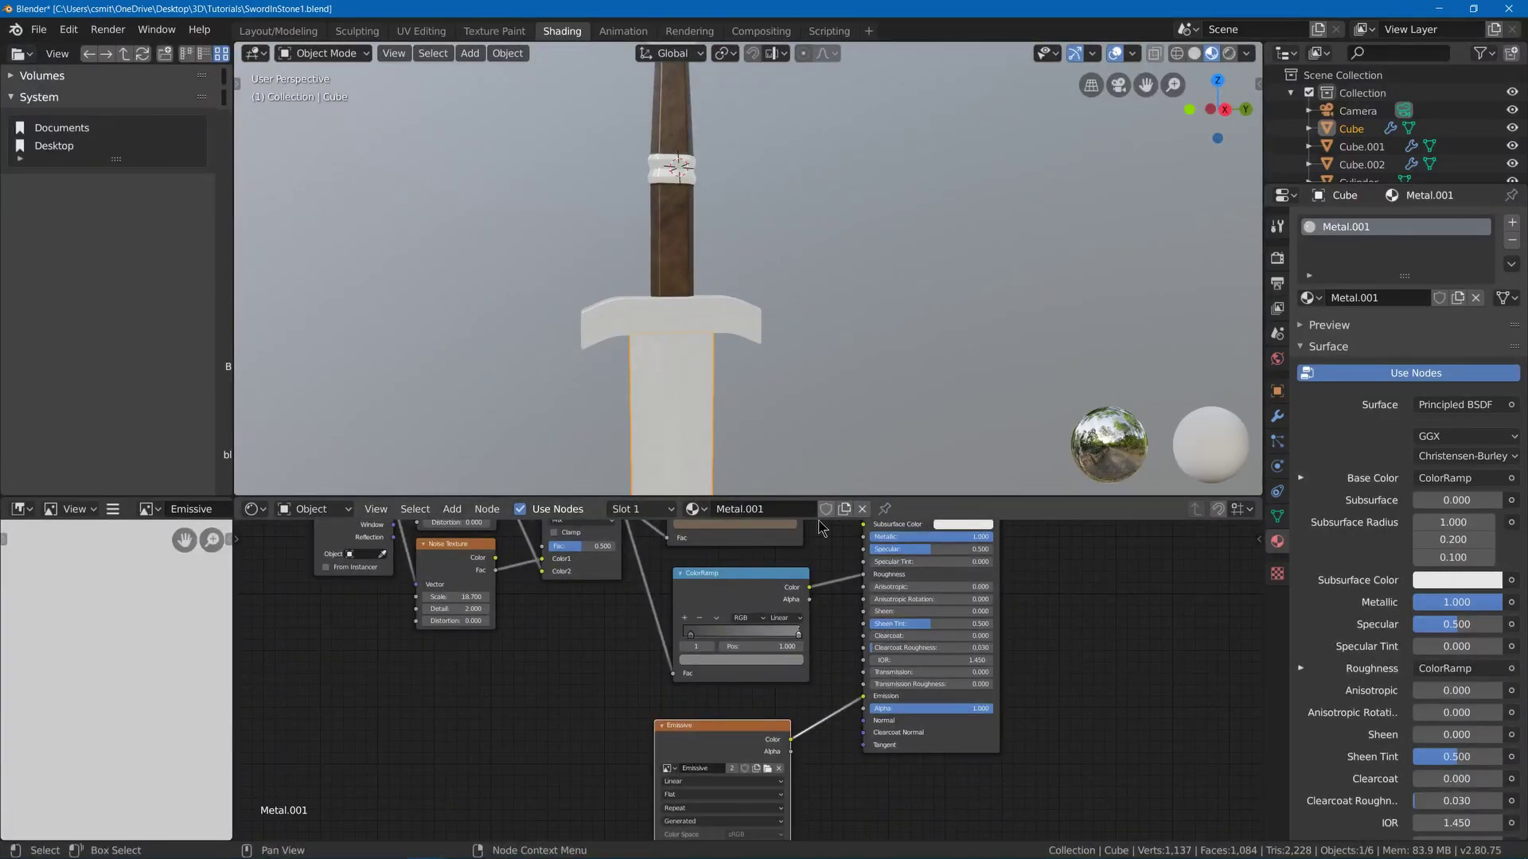
double_click(771, 509)
key(ctrl+a)
text(Me)
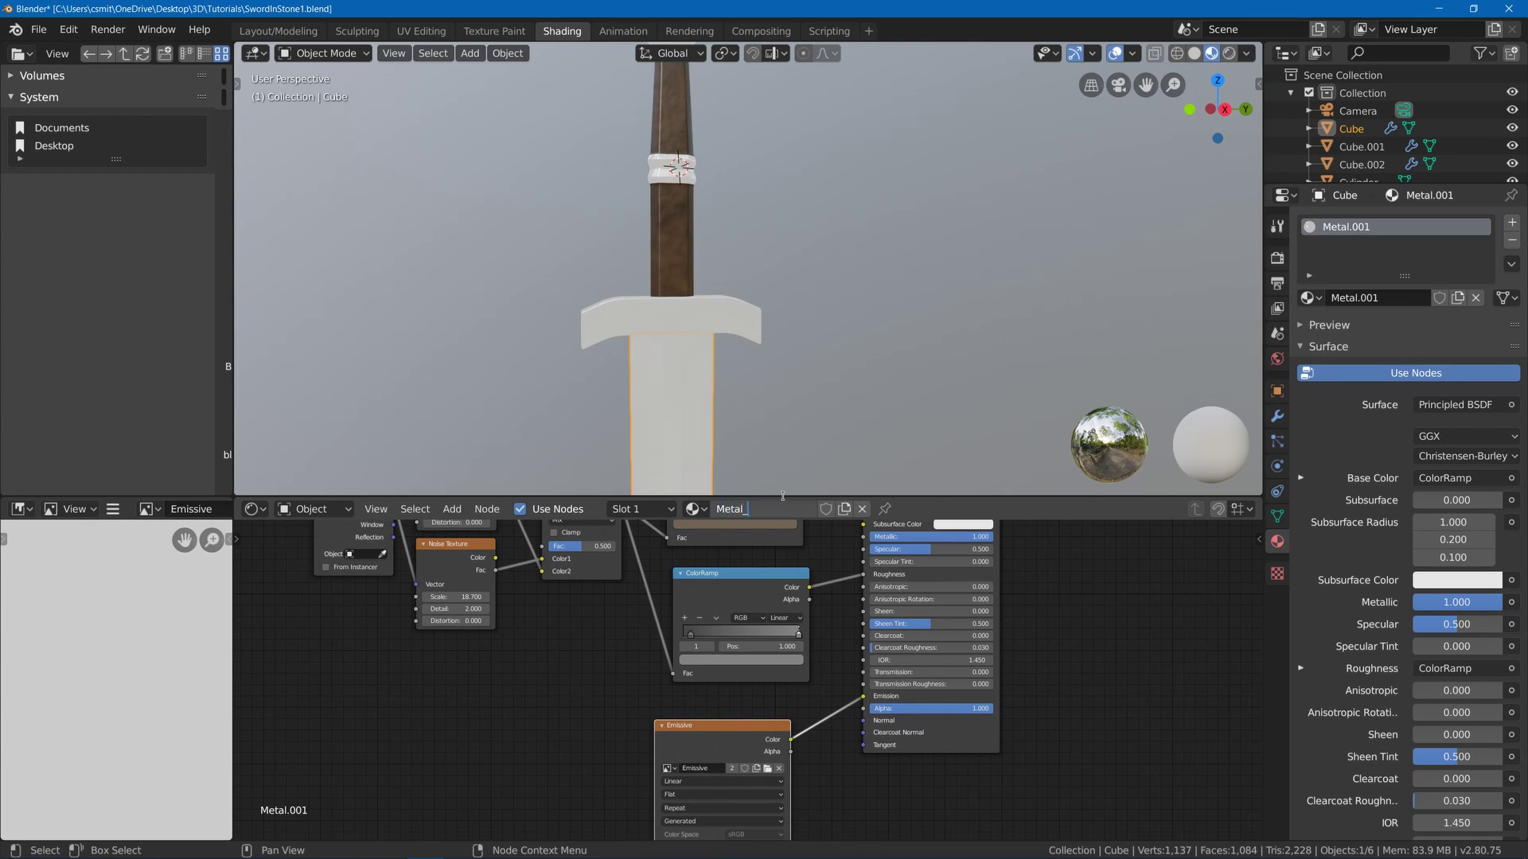
text(tal_Blade)
key(Return)
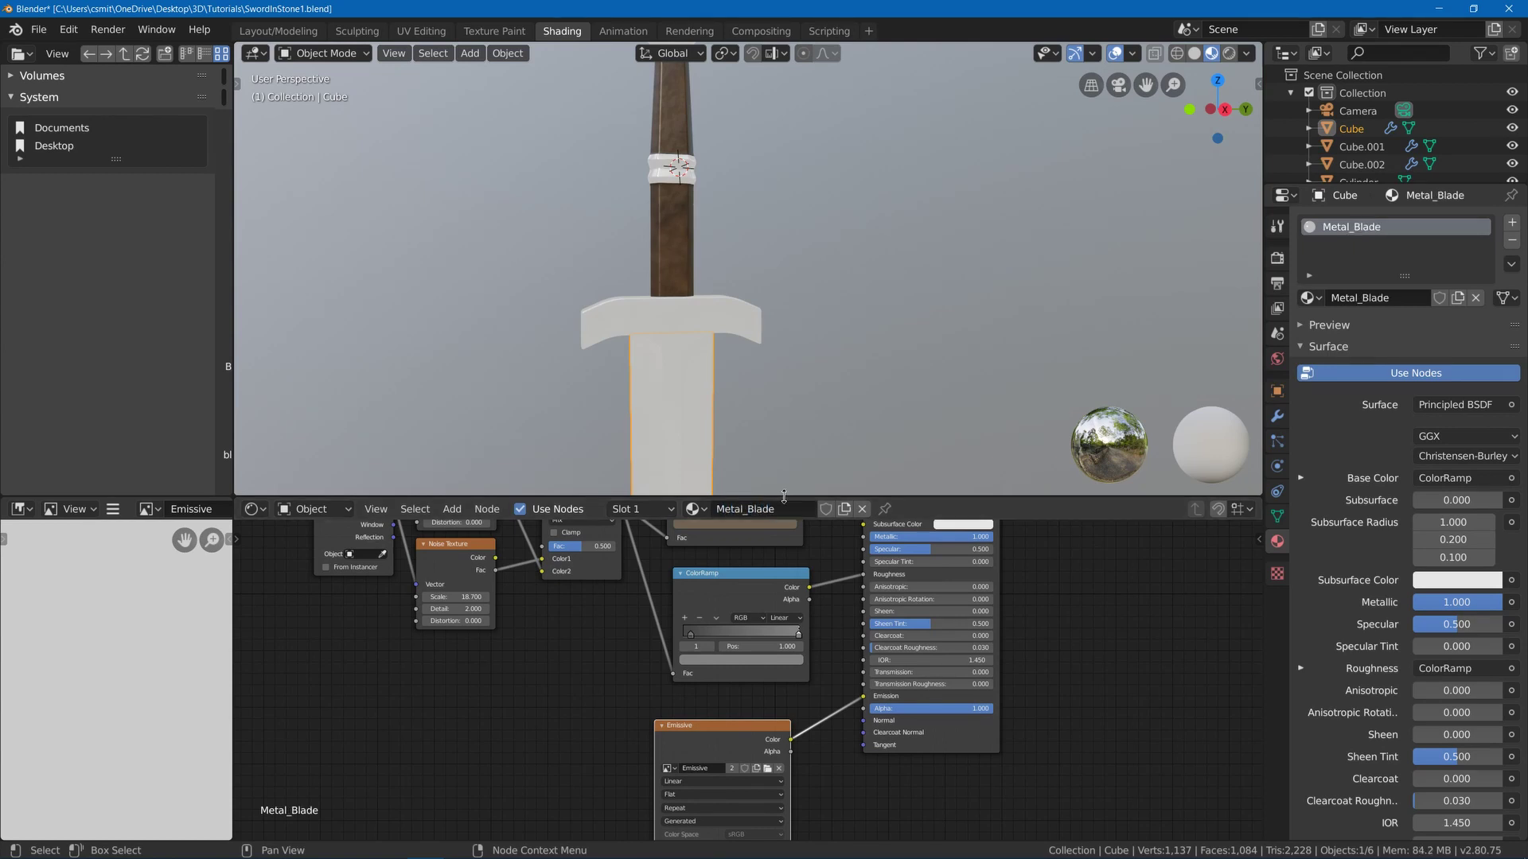
- Delete the Emissive image node from the crossguard's Metal material and reselect the blade
click(726, 334)
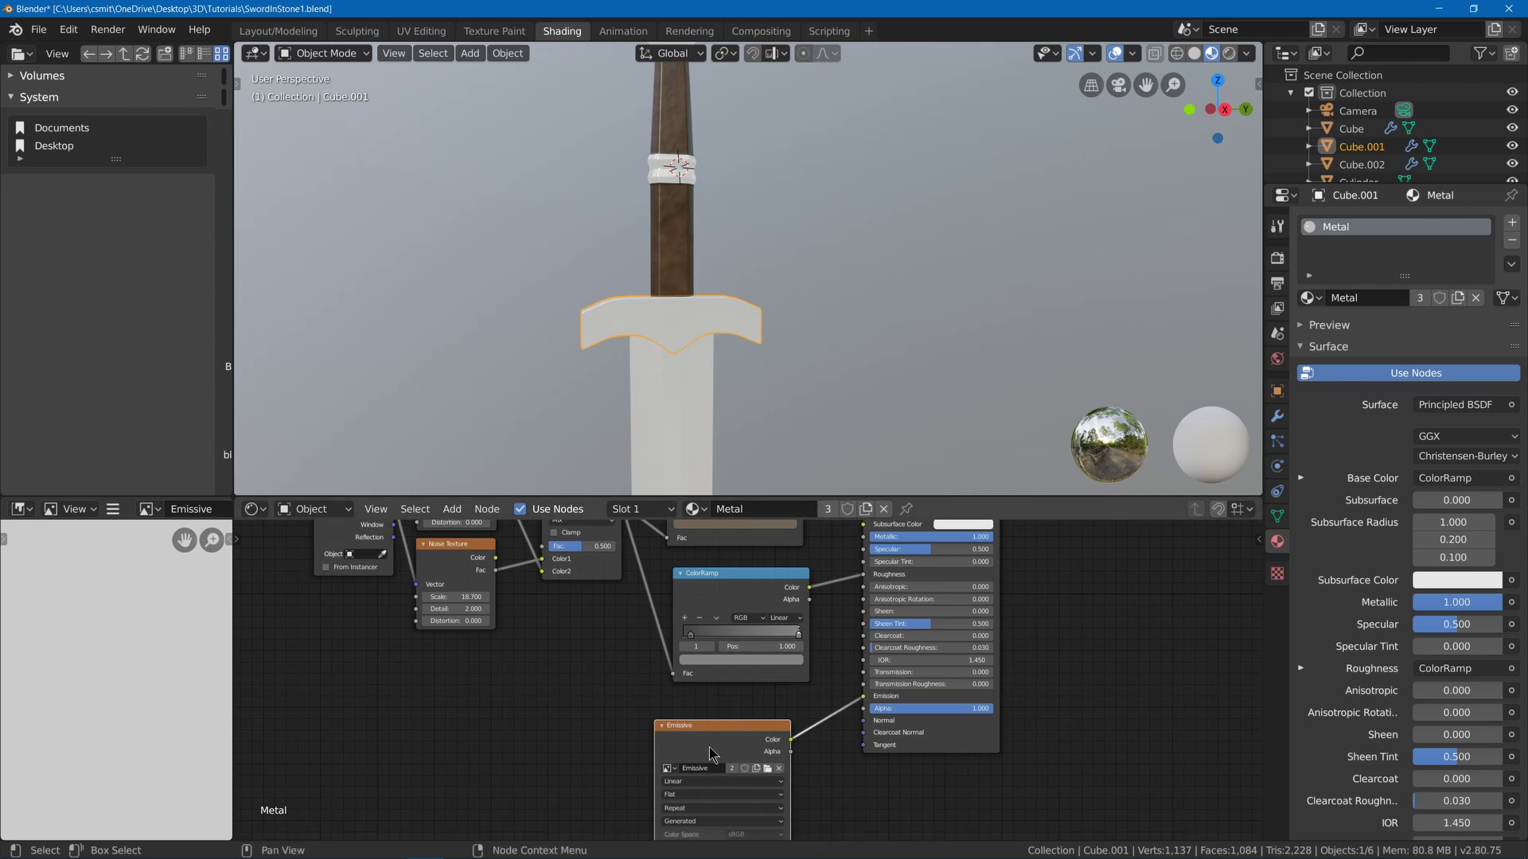
shift+click(698, 418)
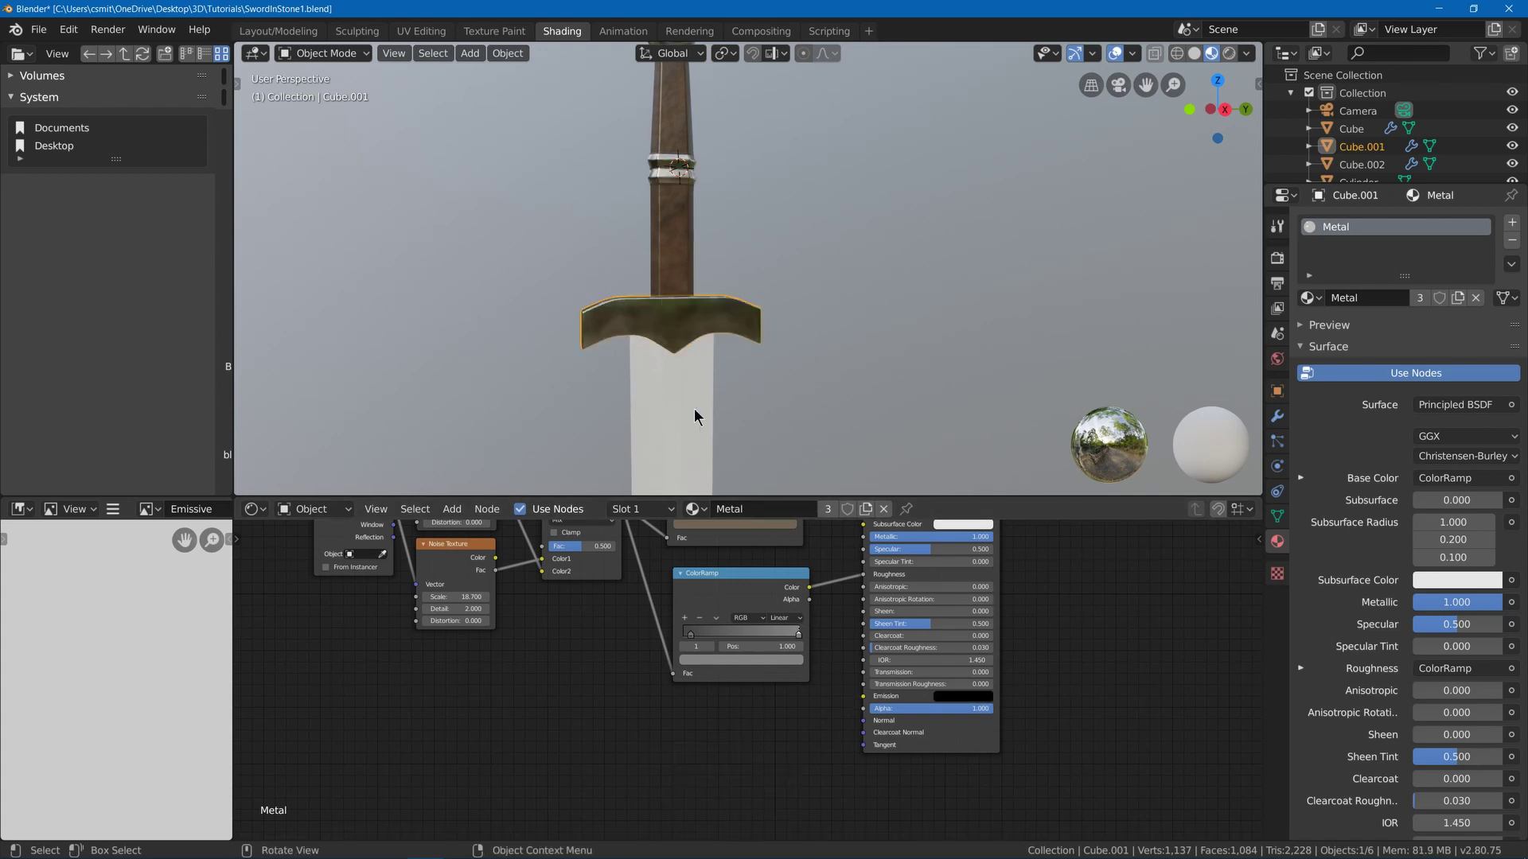
- Fill the blade's whole Emissive texture with black using the Fill tool in the Texture Paint workspace
click(494, 31)
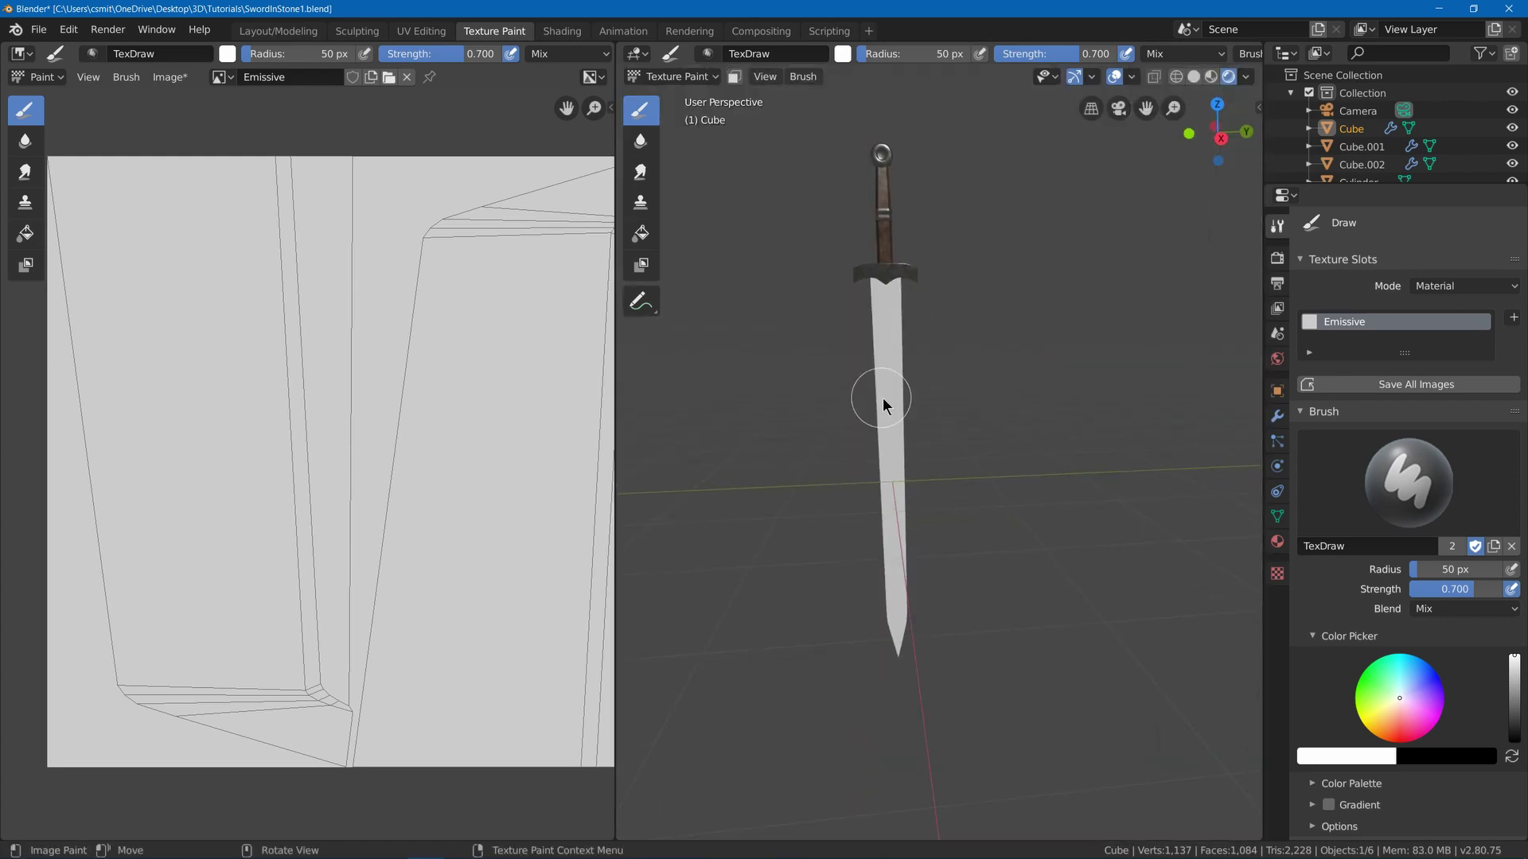
drag(1514, 703, 1514, 742)
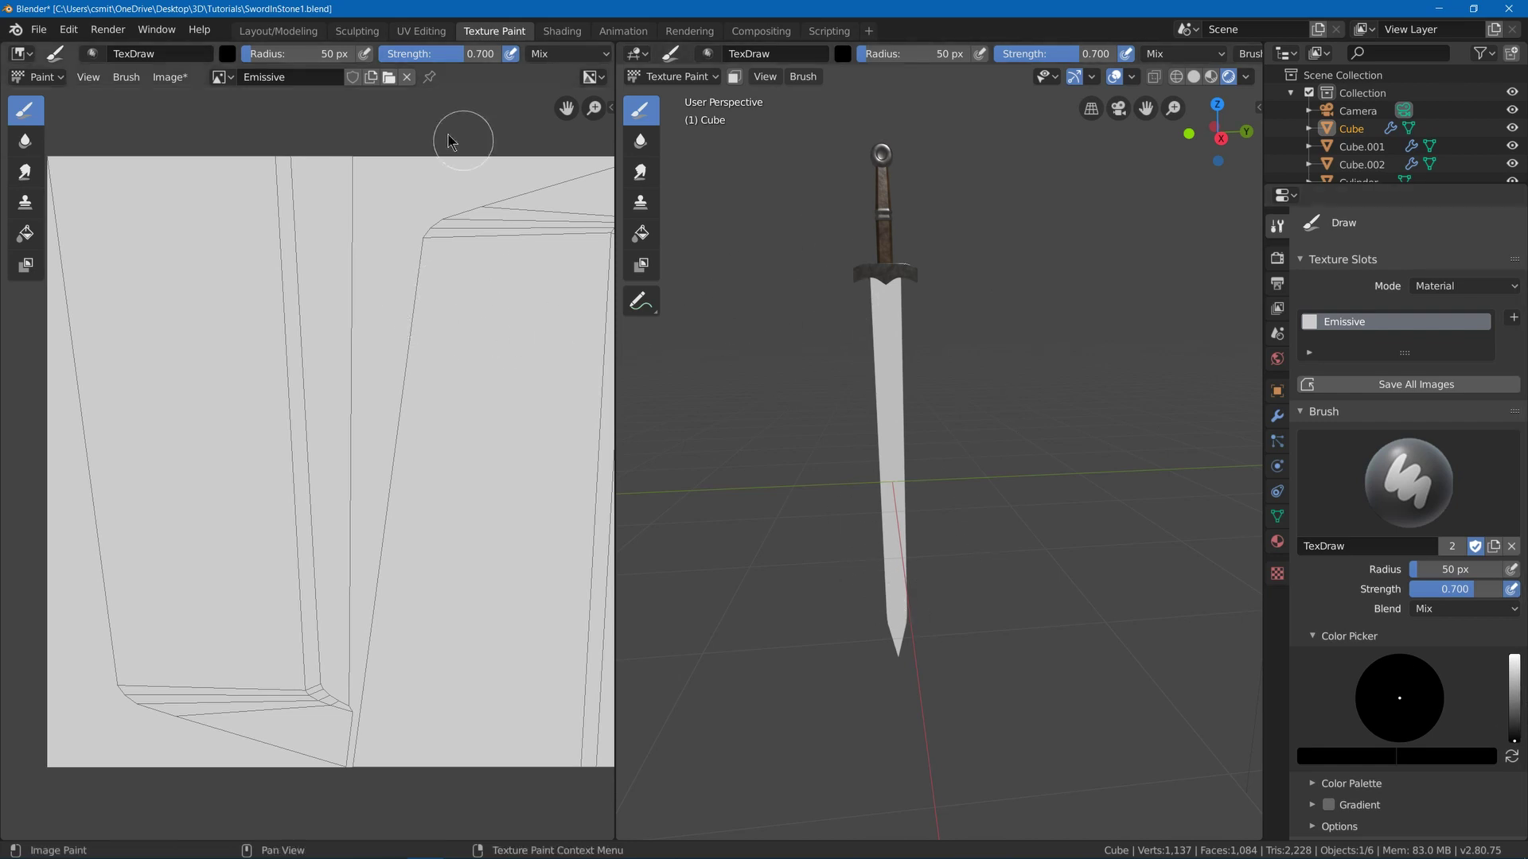
click(33, 232)
click(274, 266)
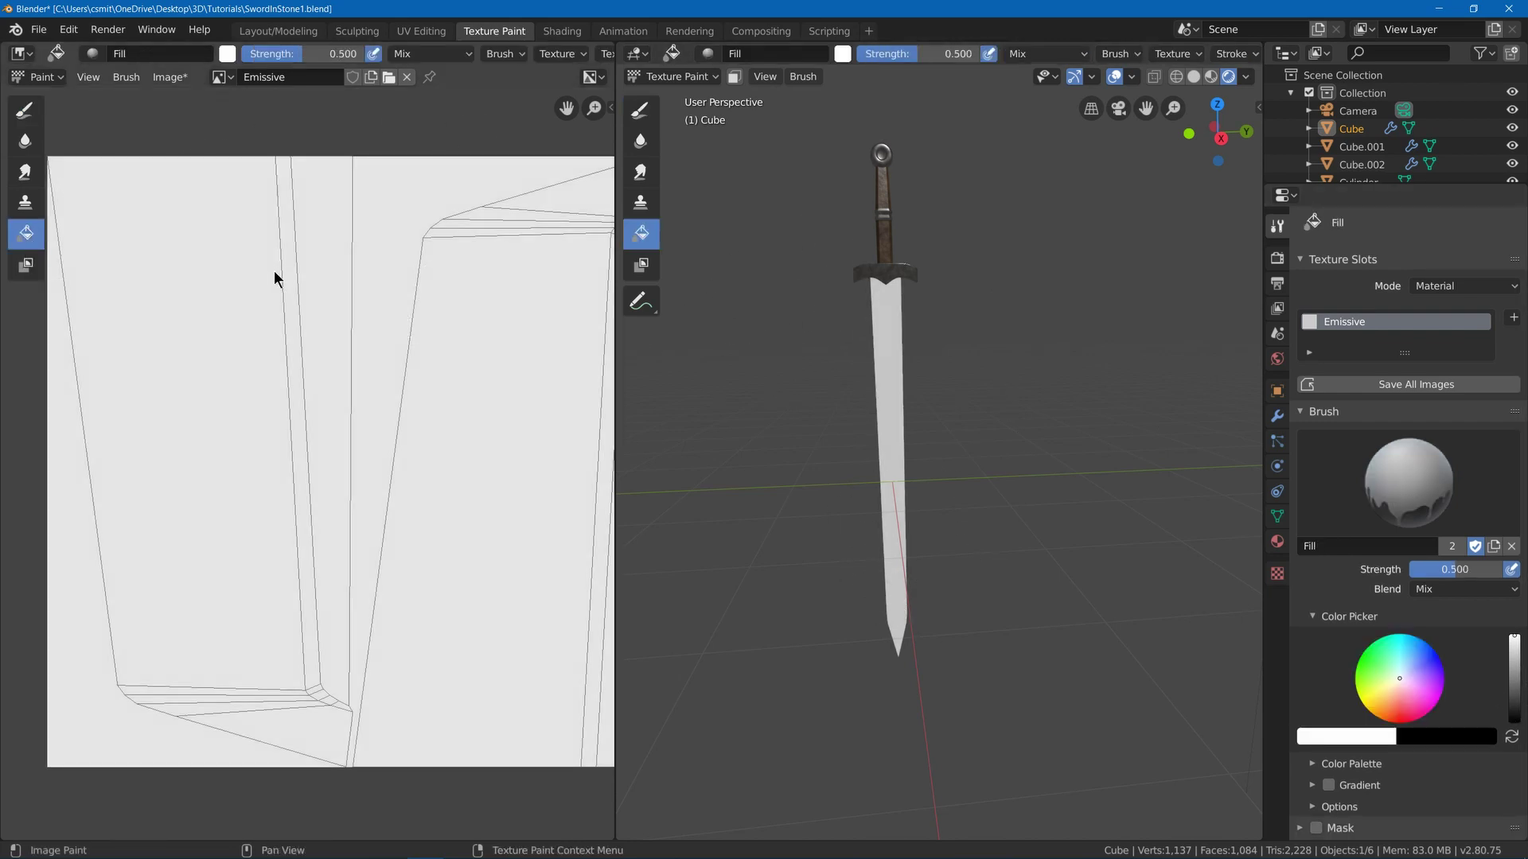
click(273, 271)
drag(1520, 671, 1516, 733)
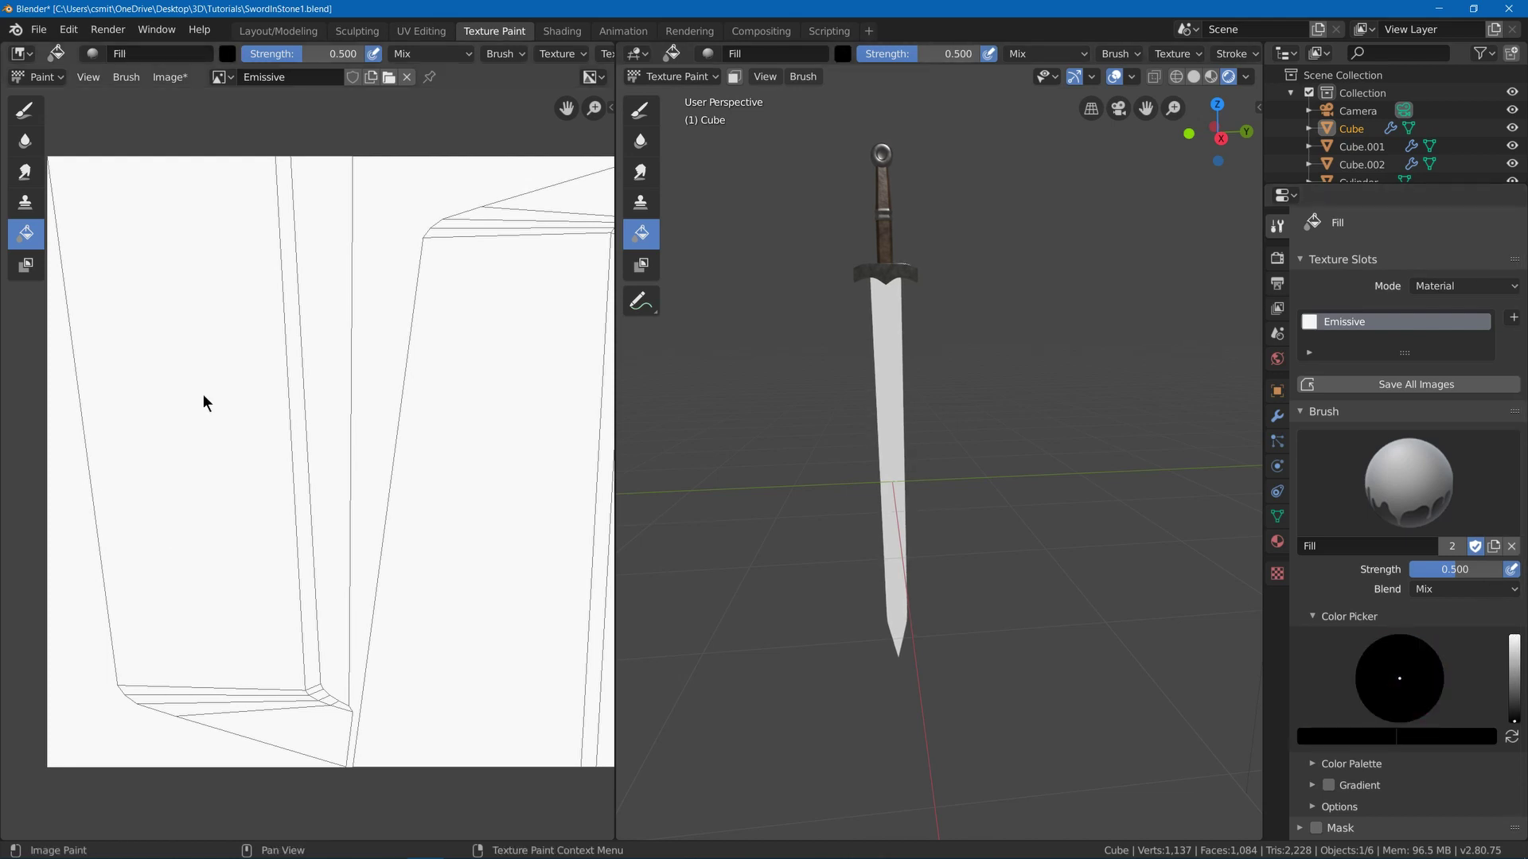
click(283, 375)
click(282, 375)
click(283, 381)
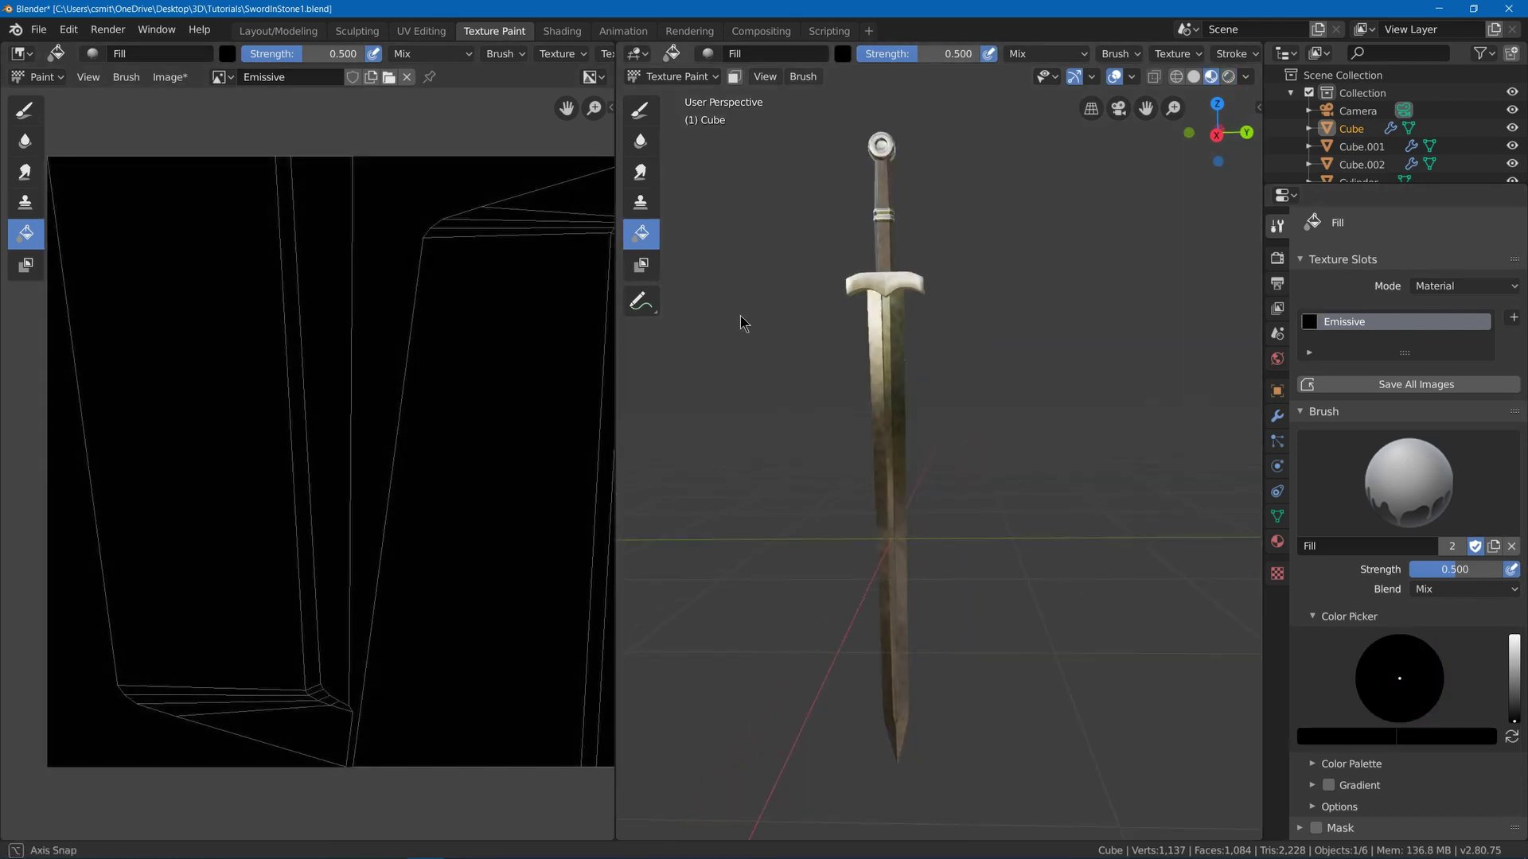
- Set up the Draw brush for texture painting with white as its colour and a radius of 6 px
click(640, 110)
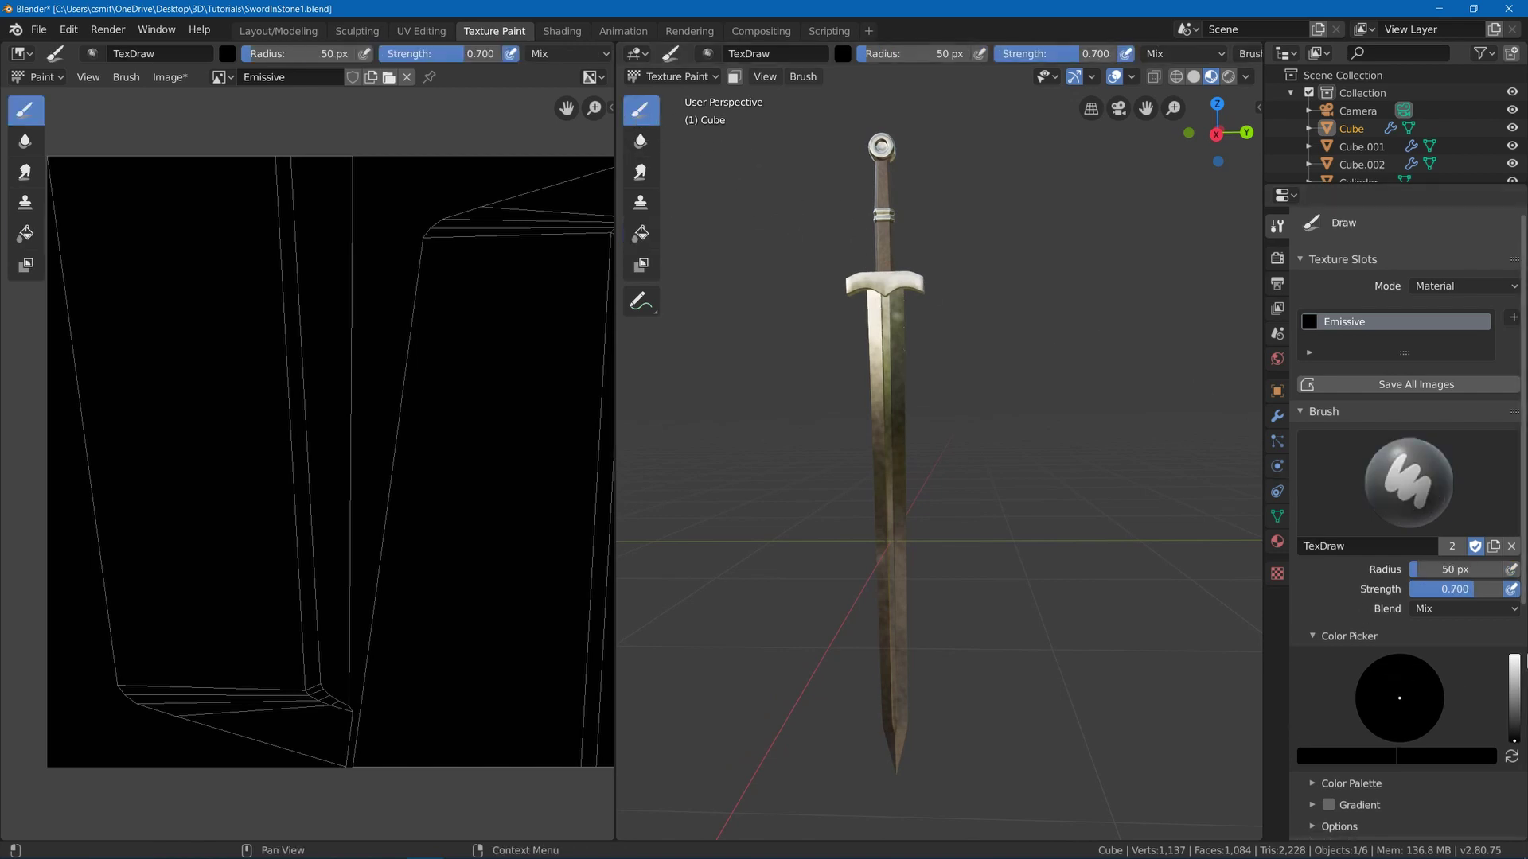
drag(1515, 676, 1515, 656)
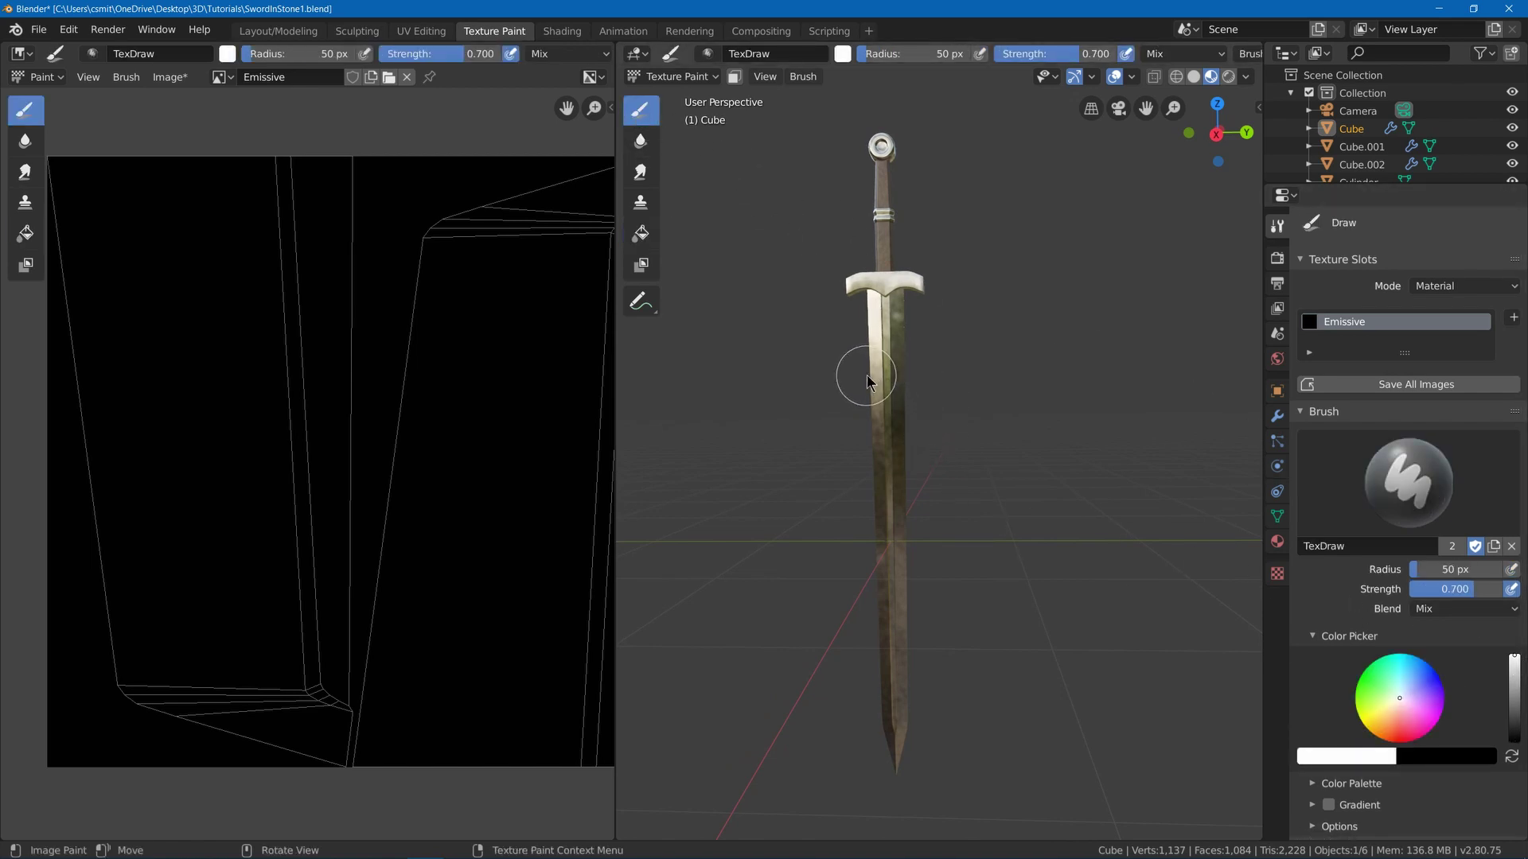
key(f)
click(884, 356)
key(bracketleft)
key(bracketleft)
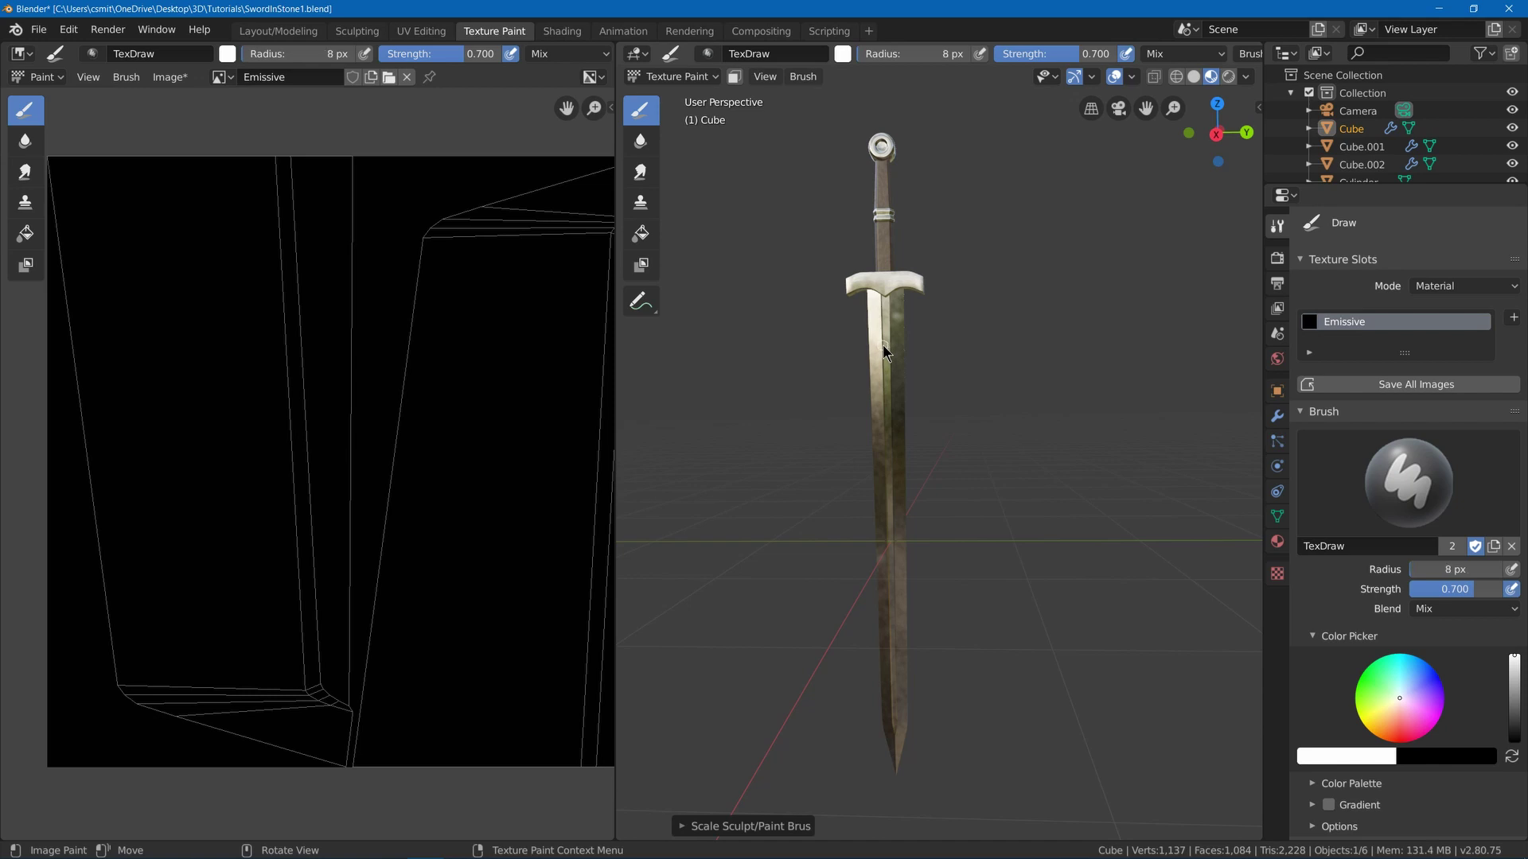
mouse_move(886, 350)
middle_down()
mouse_move(916, 293)
mouse_move(907, 356)
middle_up()
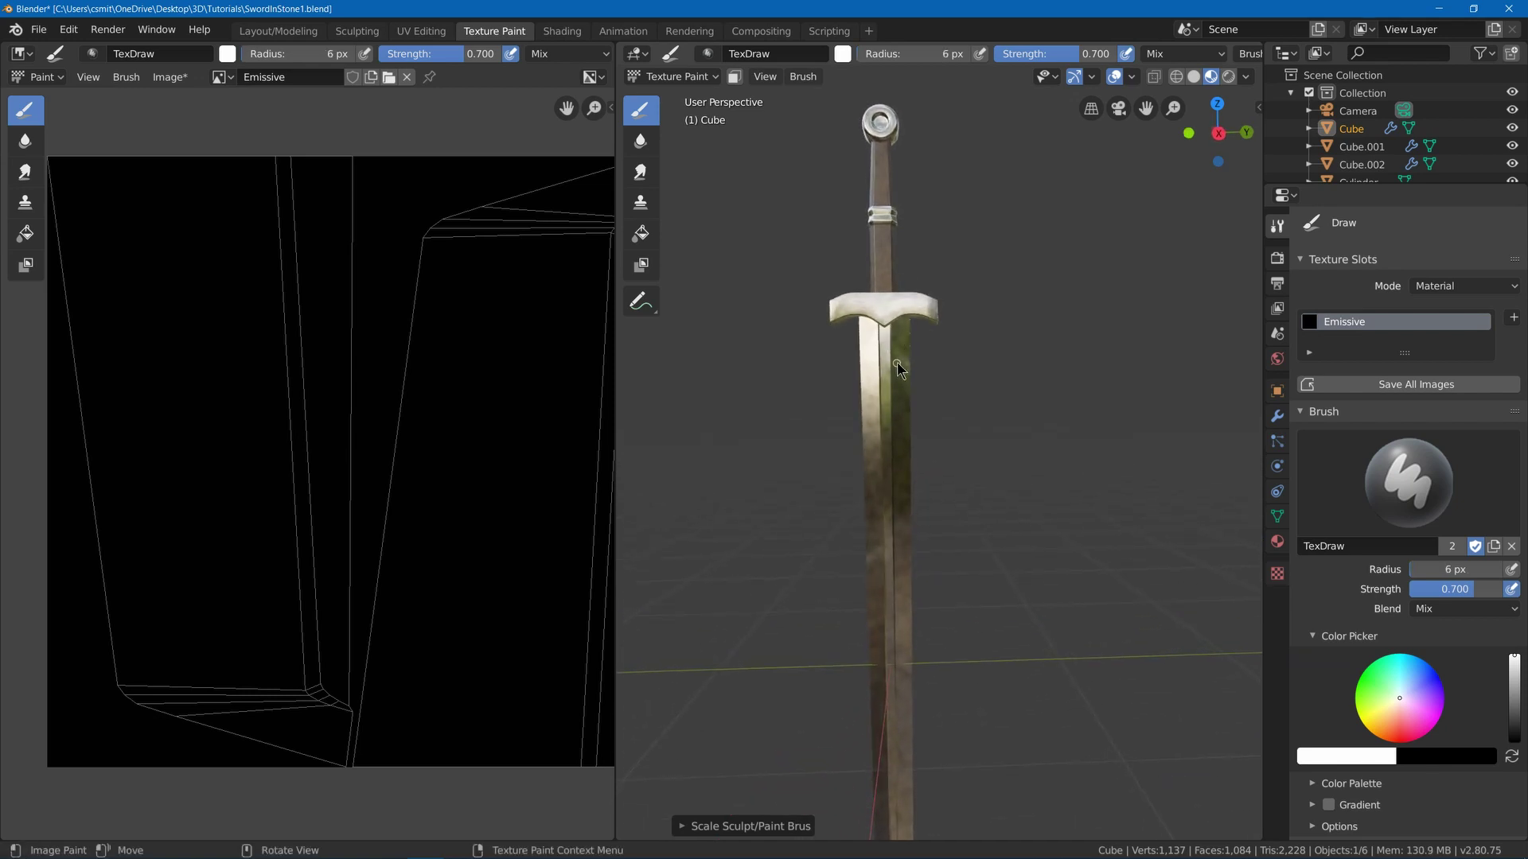
- Try a short white stroke across the upper blade just below the crossguard and undo it
drag(900, 354, 908, 368)
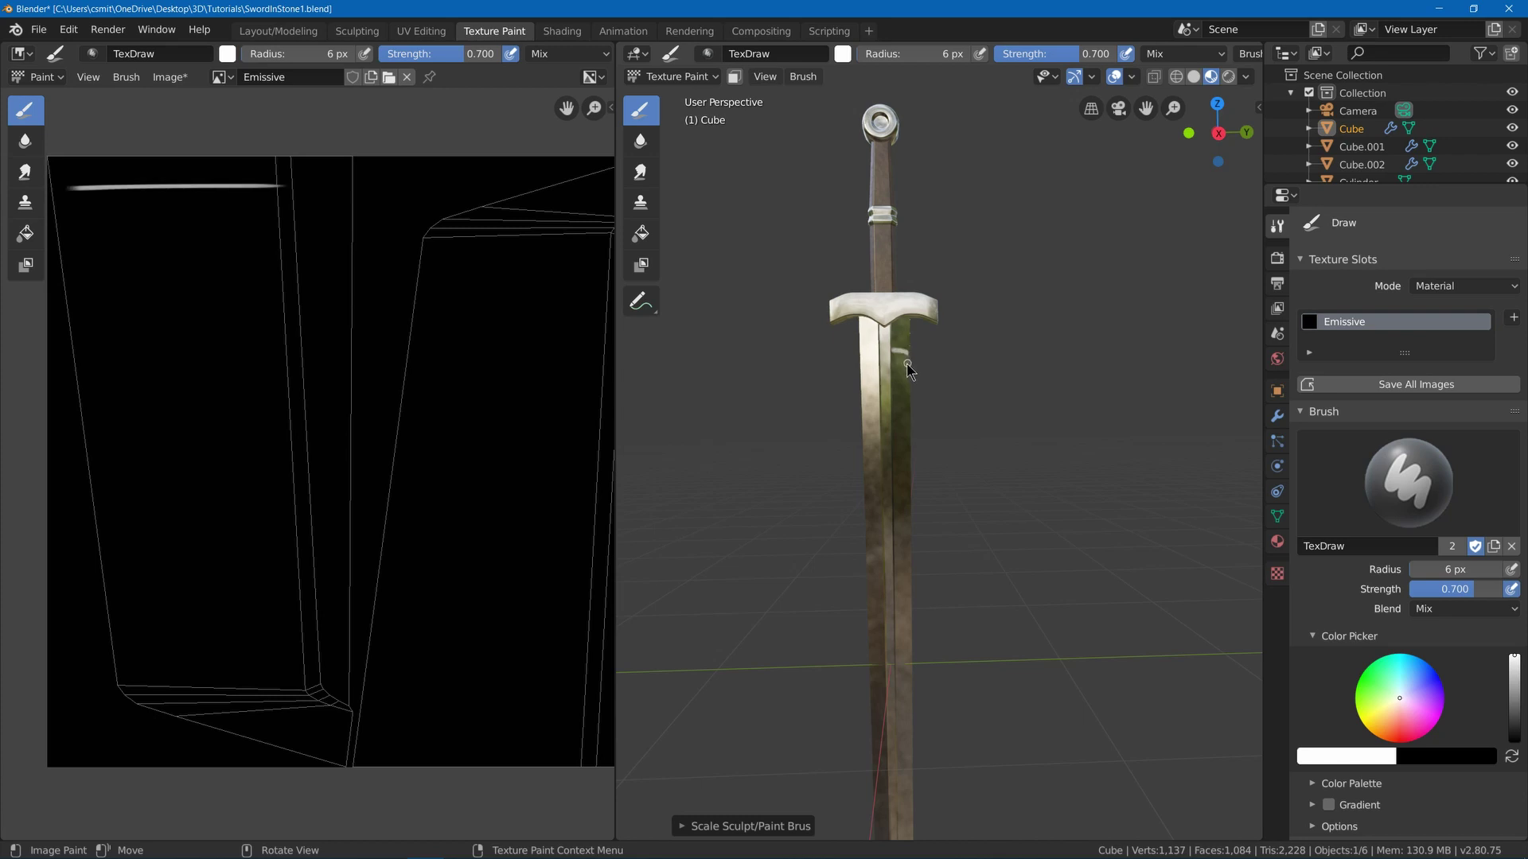
middle_drag(923, 361, 909, 371)
key(ctrl+z)
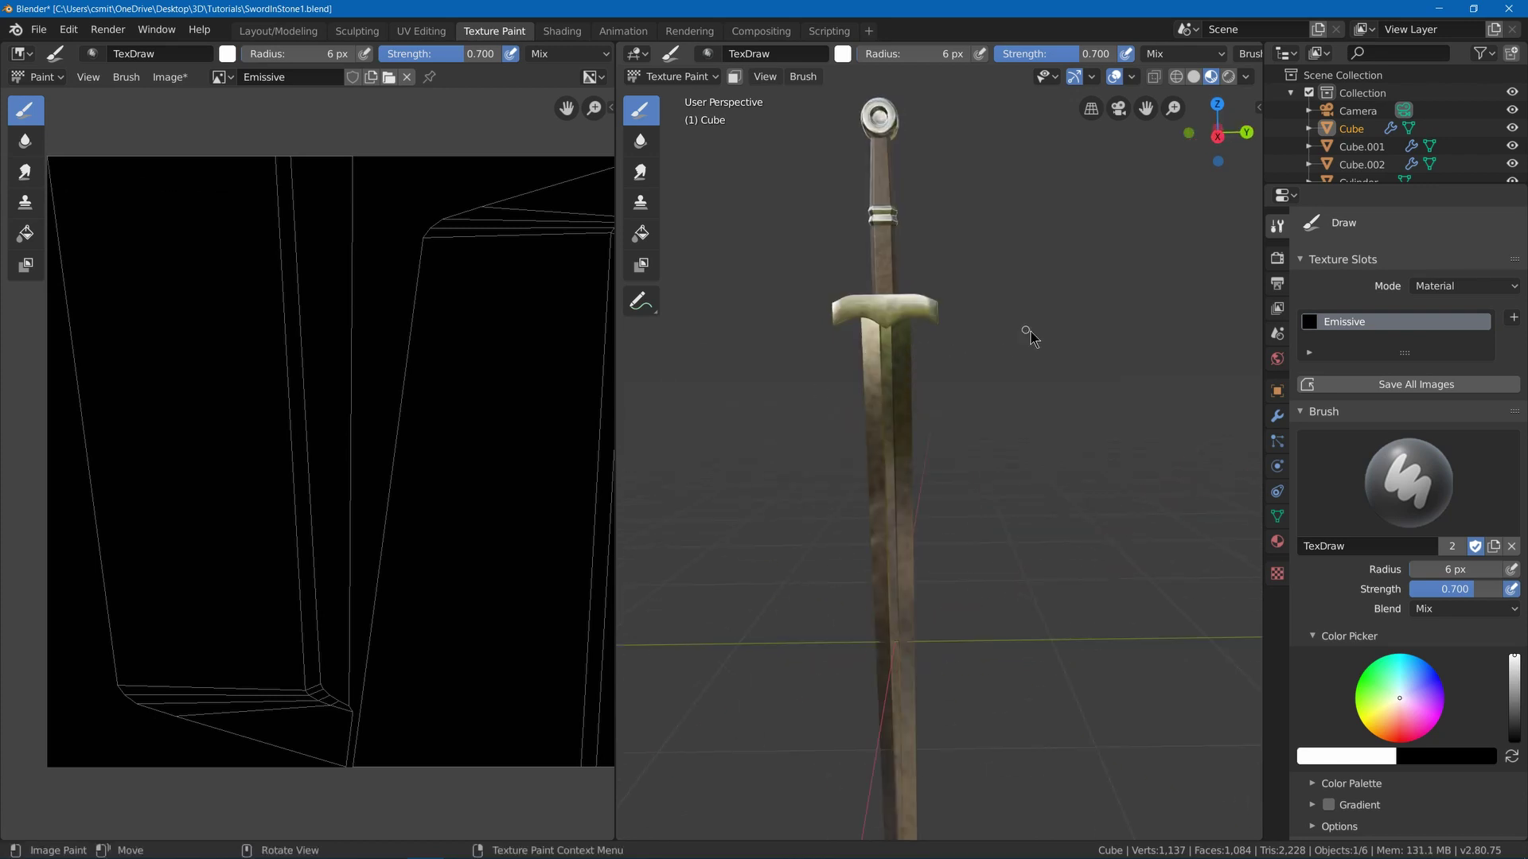
key(ctrl+shift+z)
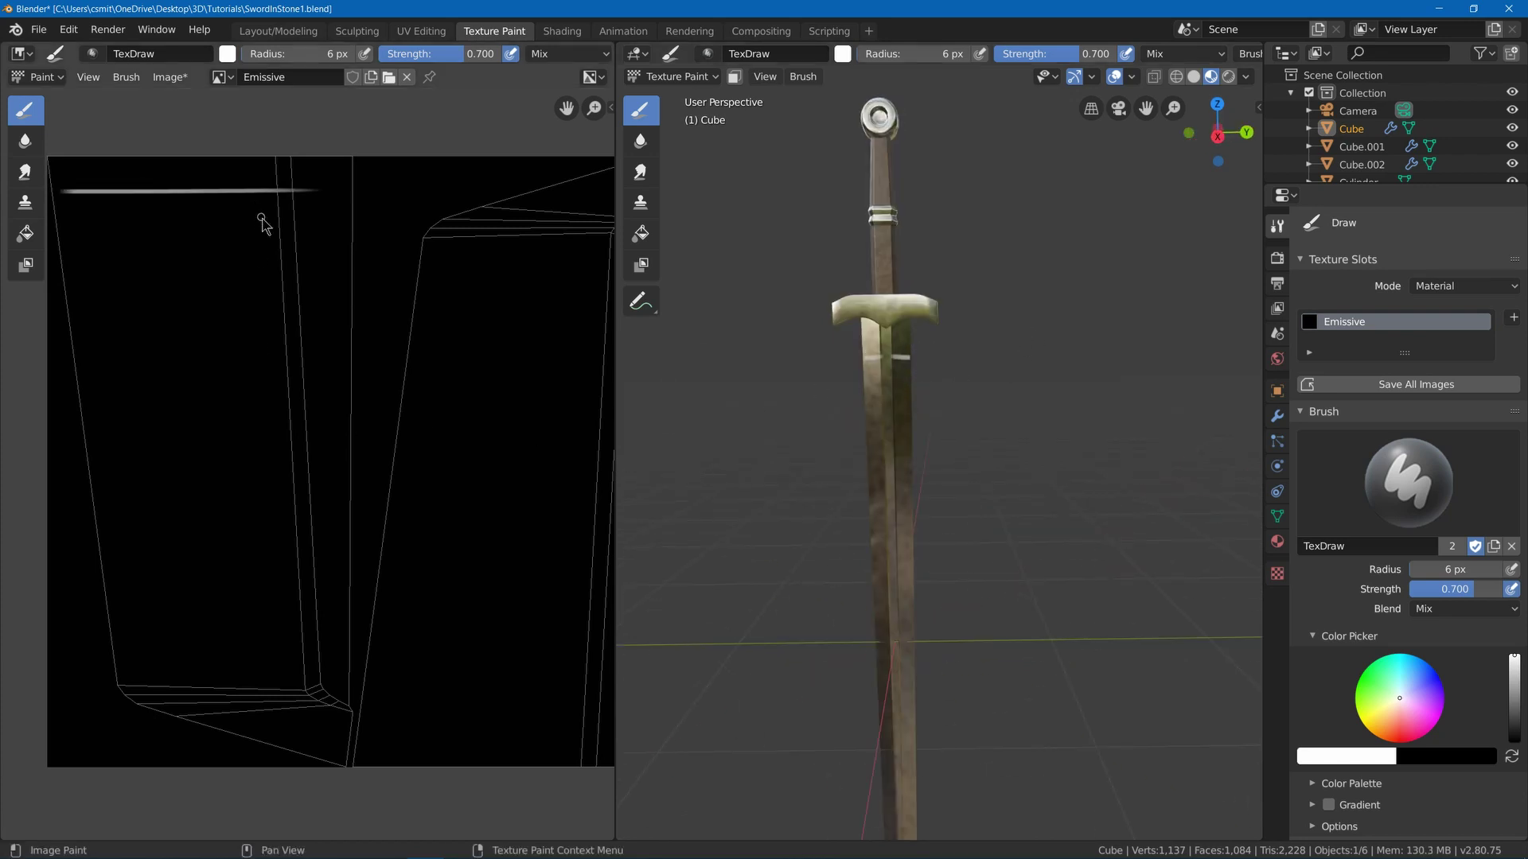
key(ctrl+z)
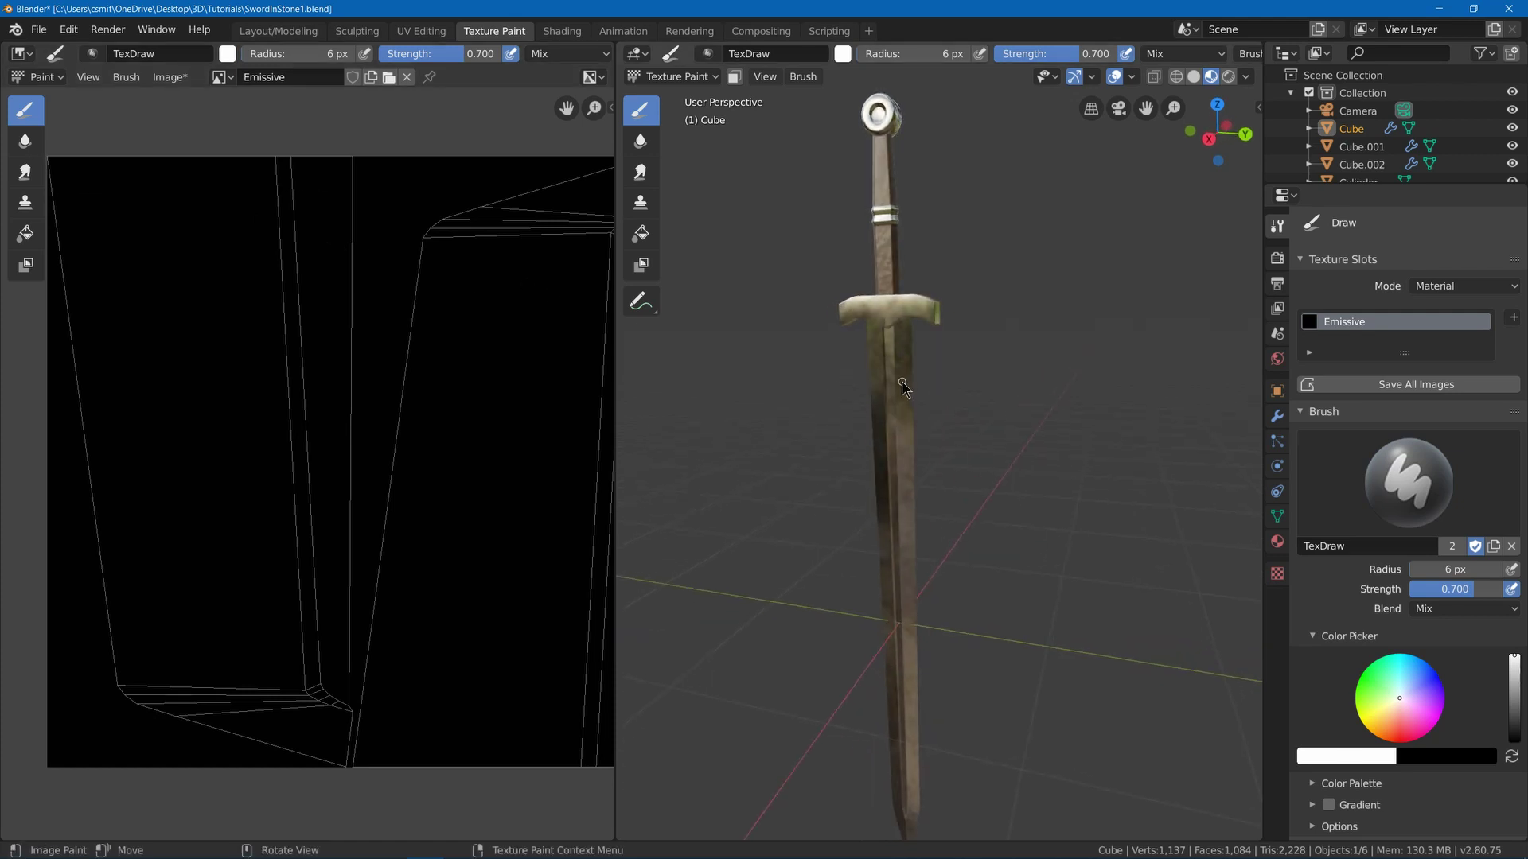
key(ctrl+z)
- Apply the blade's Y-axis Mirror modifier in Object Mode
click(1276, 415)
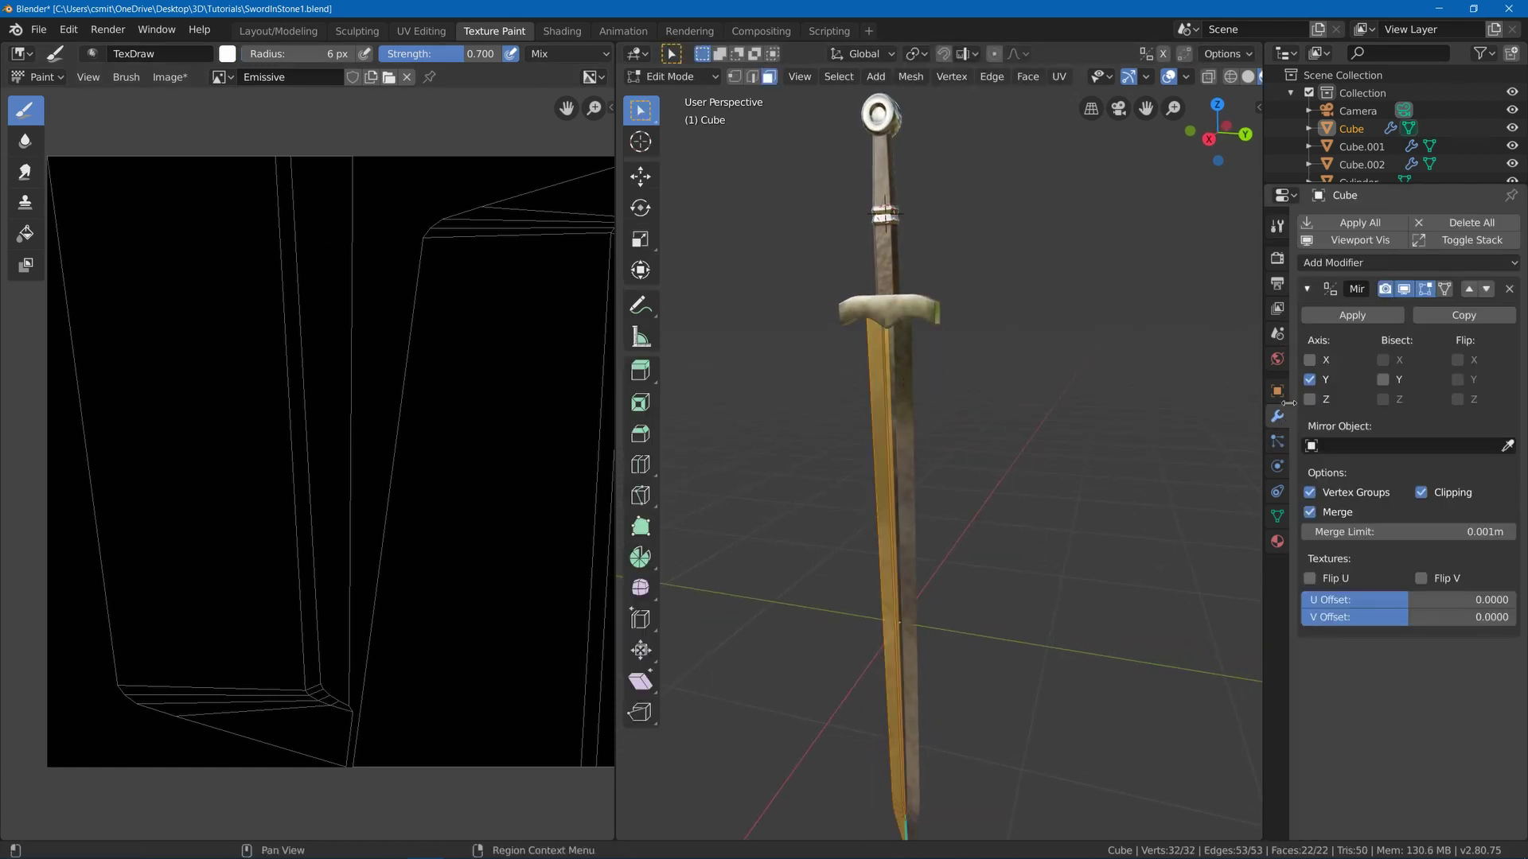
click(1351, 313)
key(ctrl+Tab)
click(961, 312)
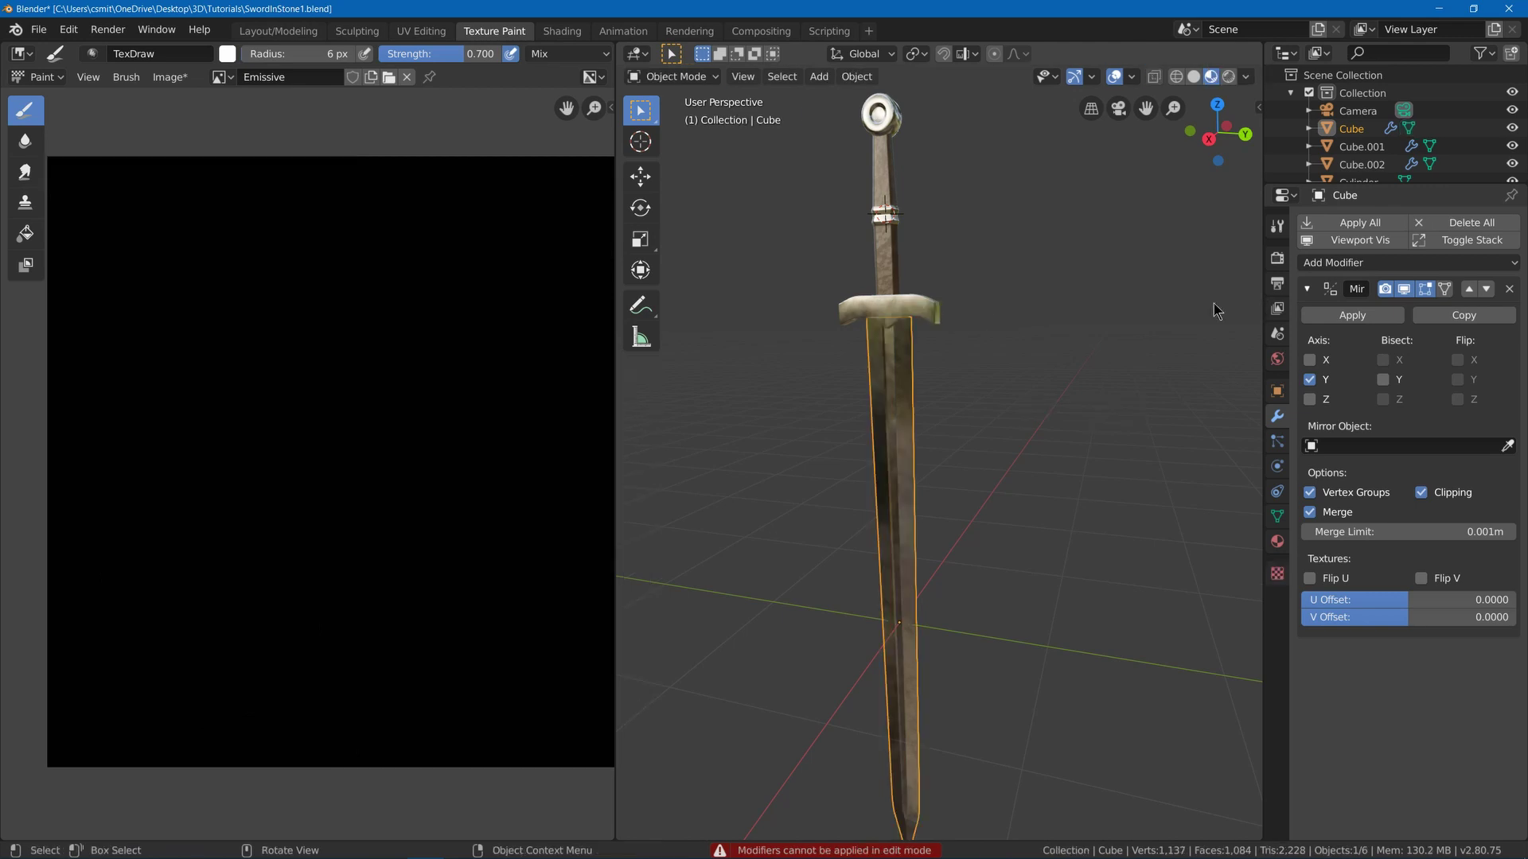
click(1352, 315)
- Unwrap the whole blade mesh in Edit Mode with Smart UV Project using its default settings
key(ctrl+Tab)
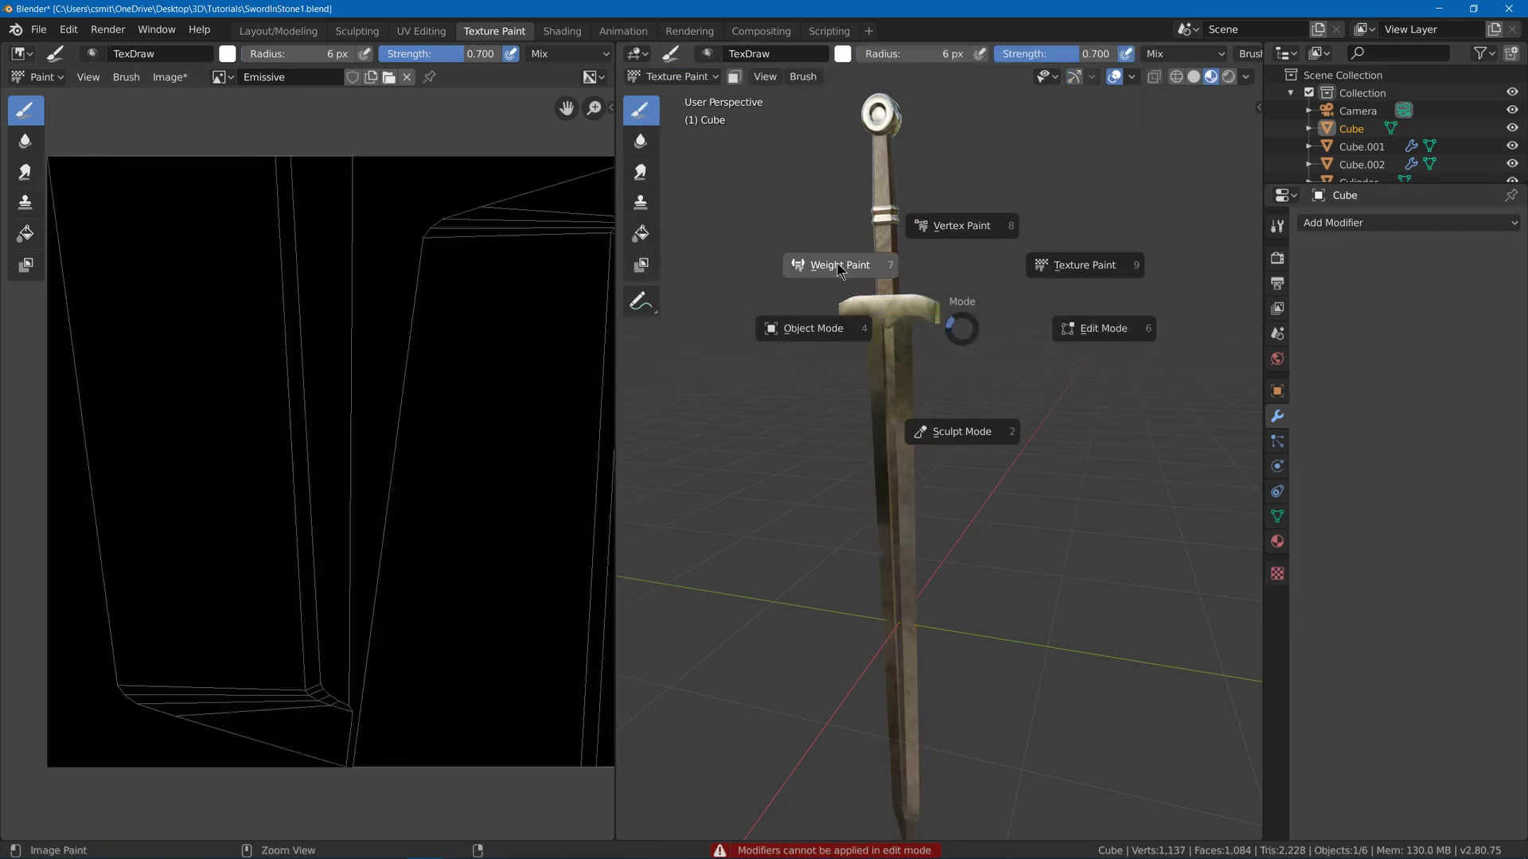
click(1118, 339)
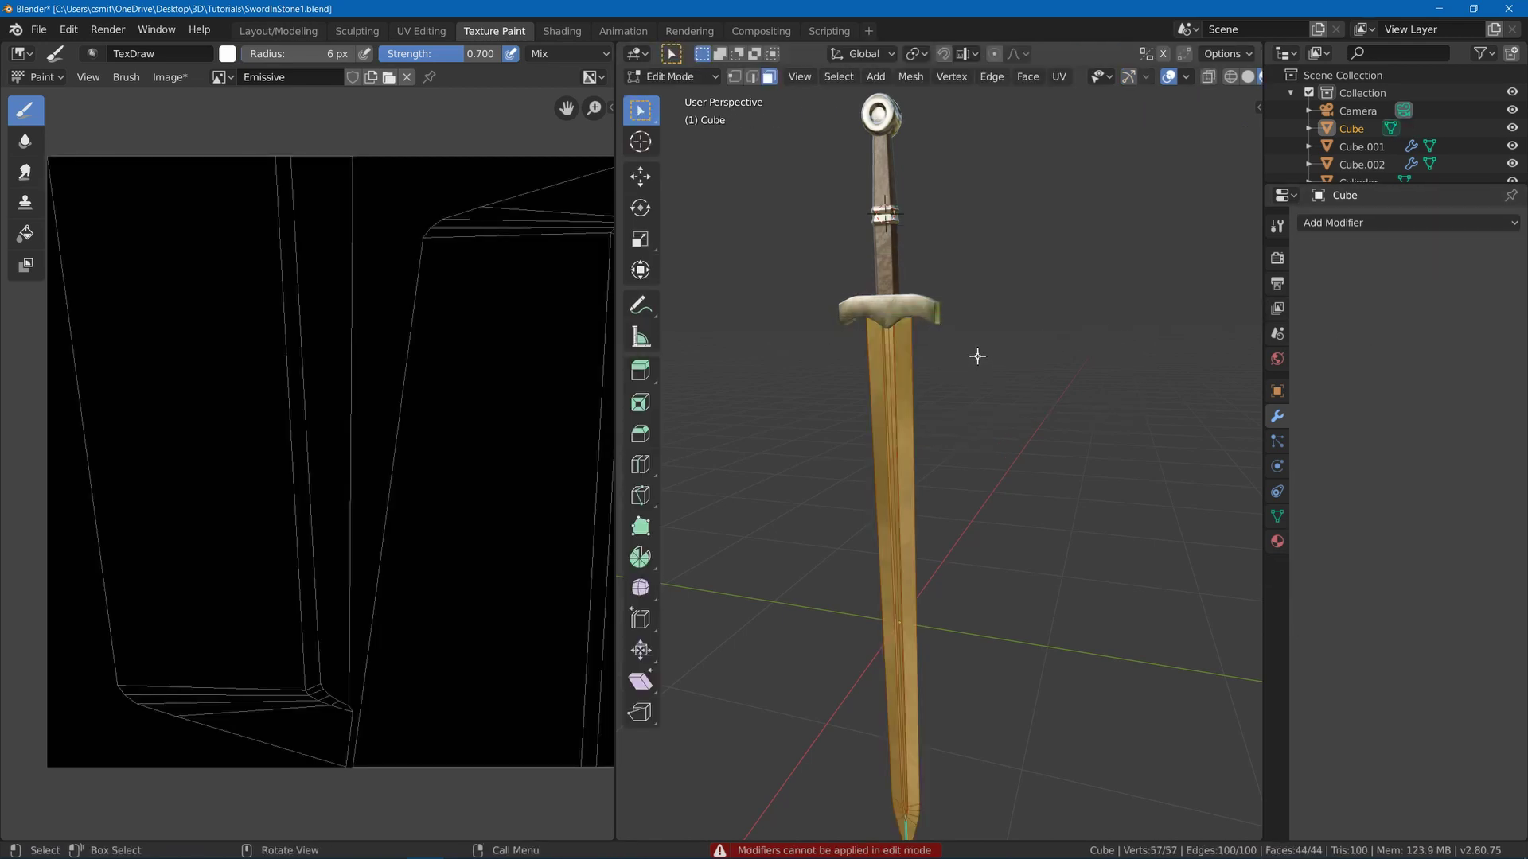
key(u)
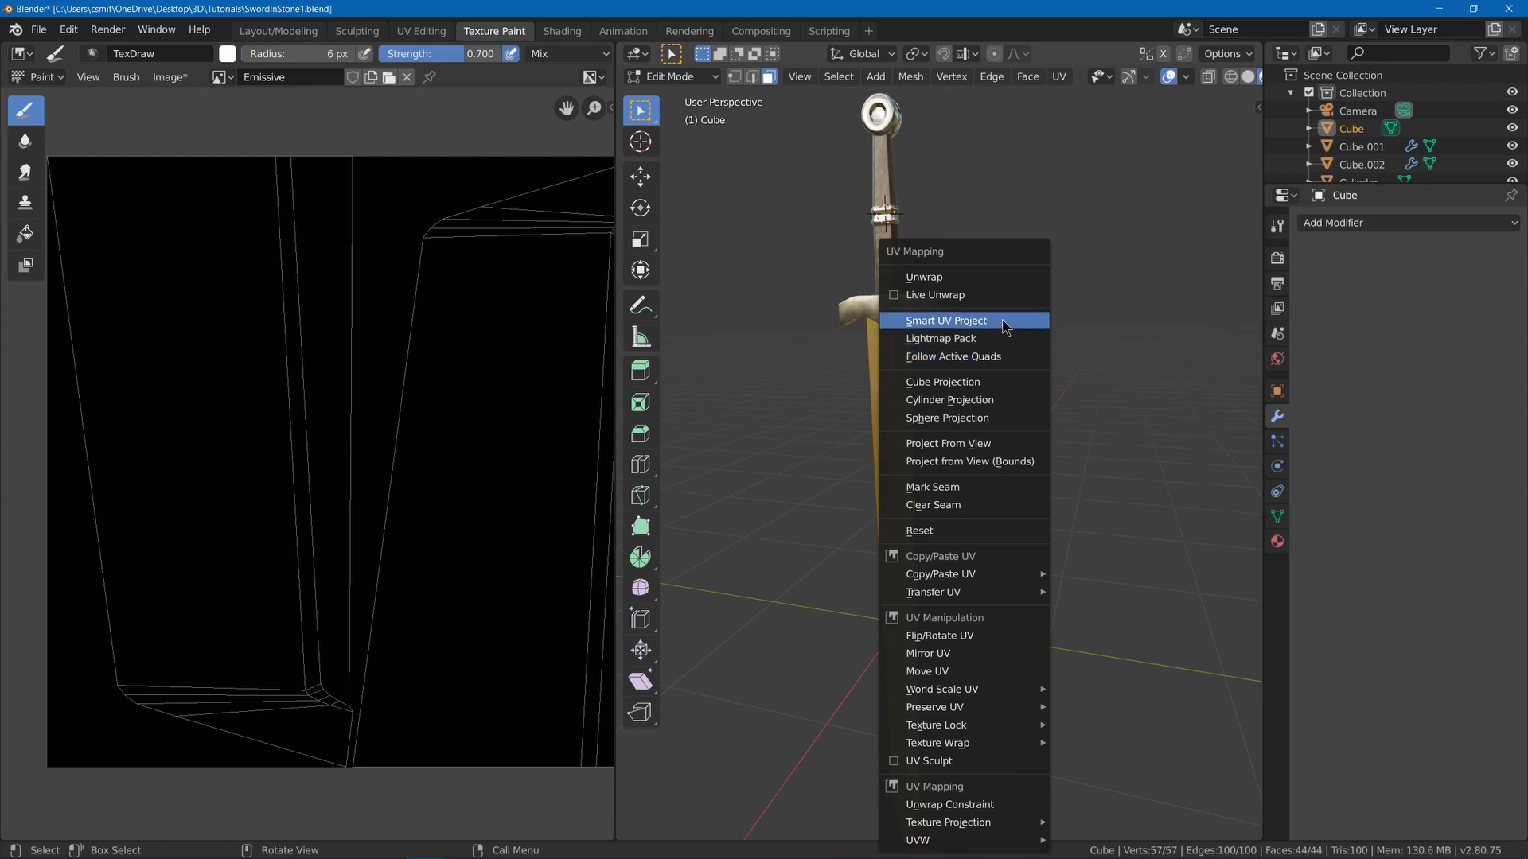
click(986, 320)
click(994, 440)
key(Tab)
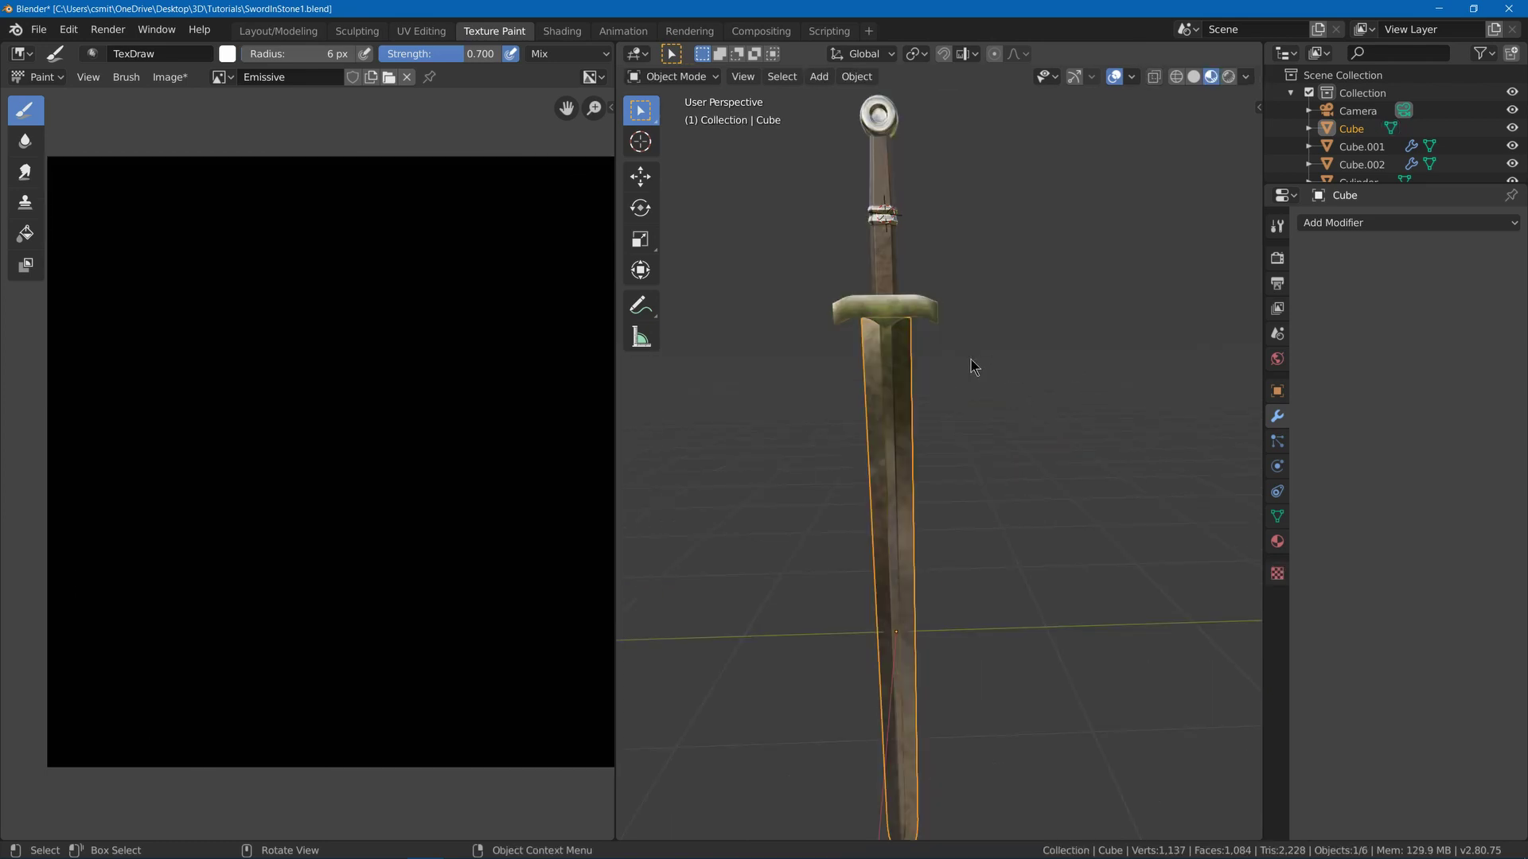
- Paint a column of white rune-like glyphs in Texture Paint mode down one bevelled face of the blade, starting below the crossguard
key(shift+a)
key(Escape)
key(ctrl+Tab)
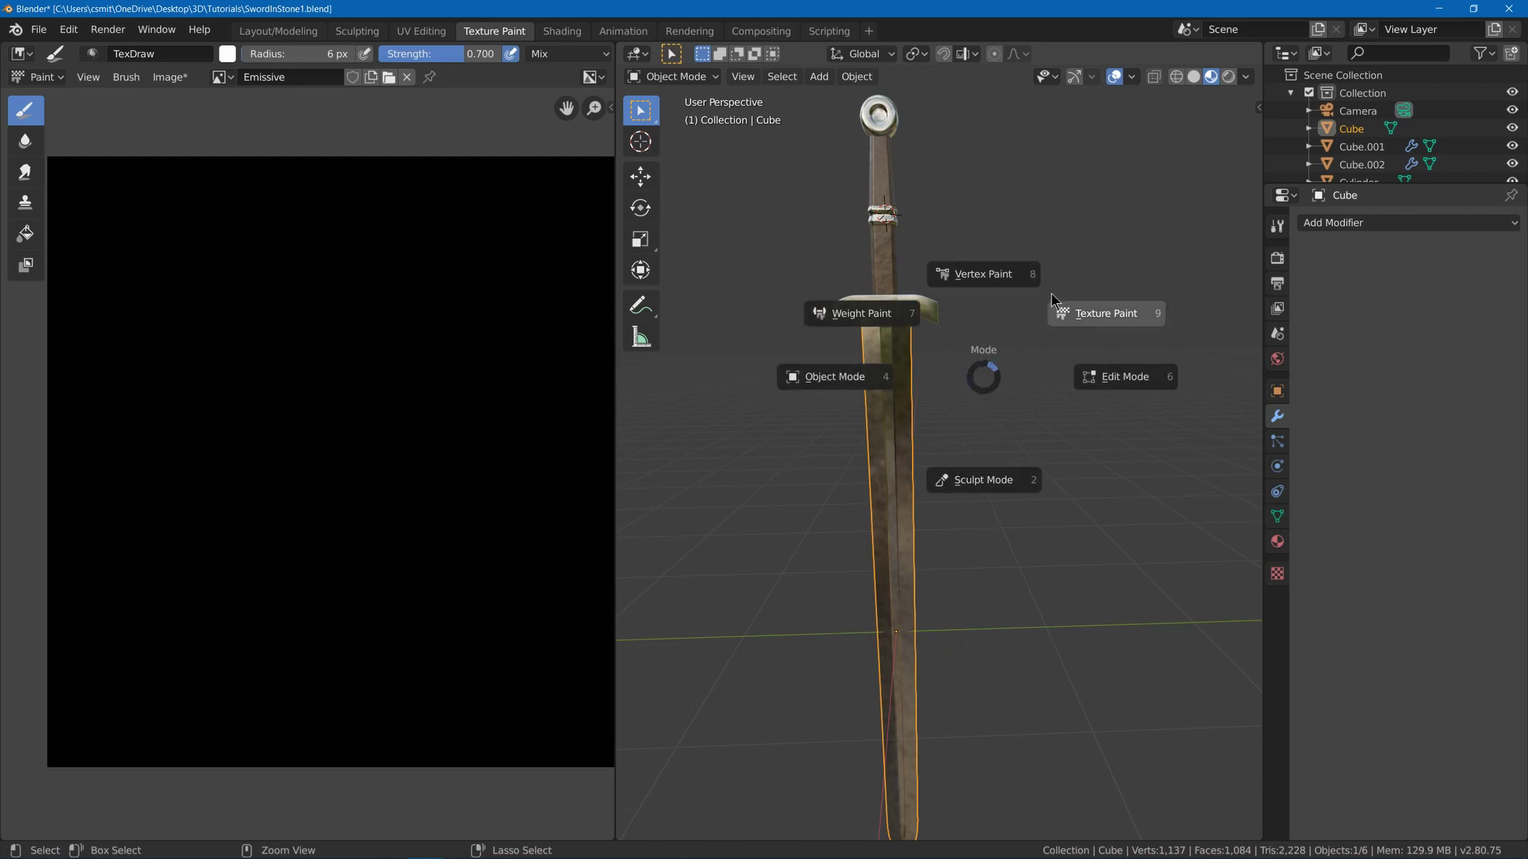
click(1120, 320)
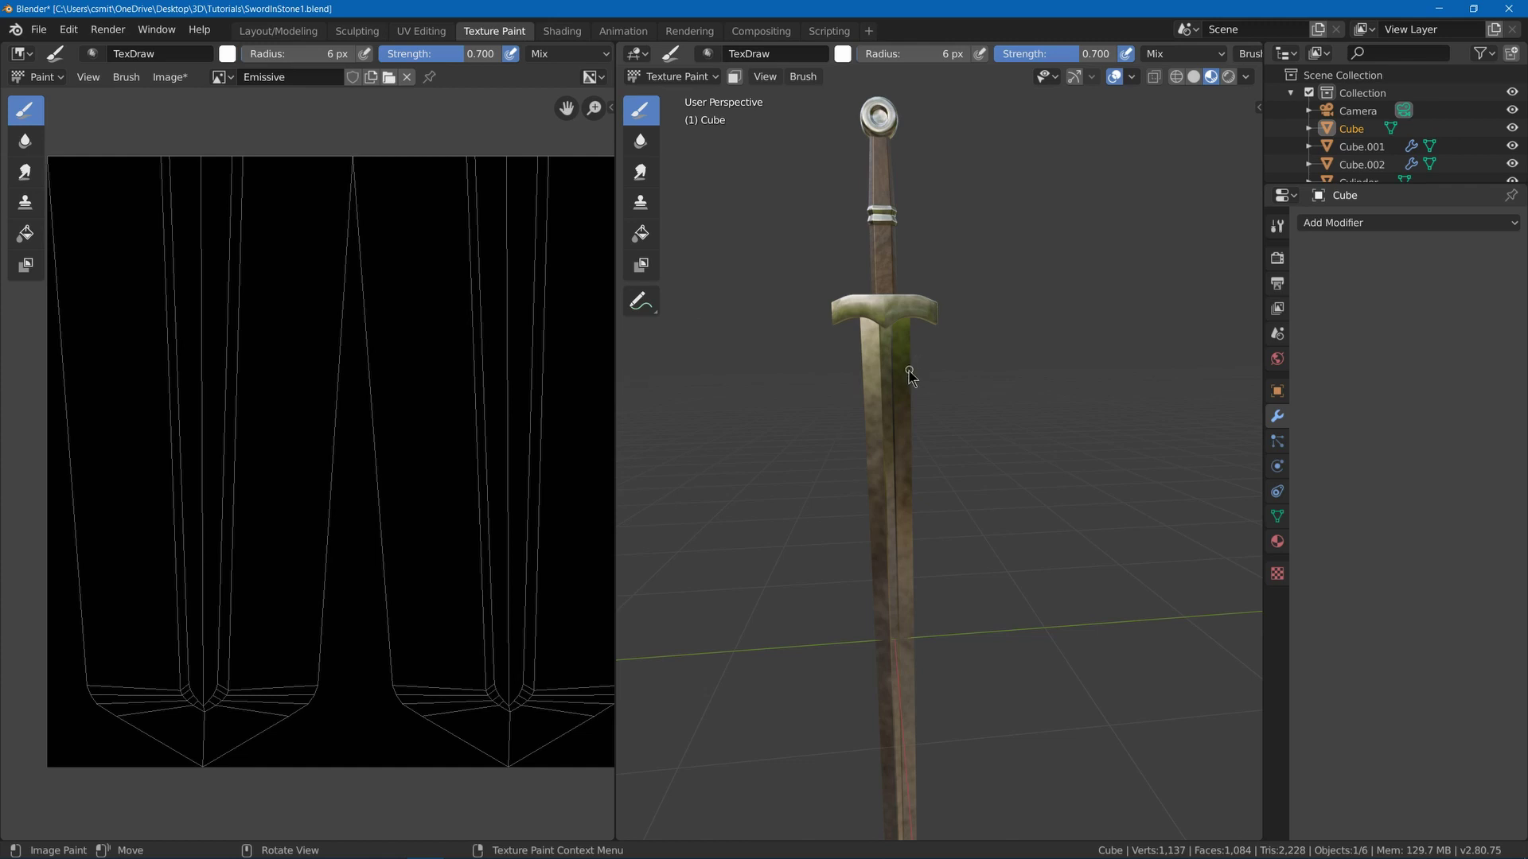
drag(898, 353, 914, 373)
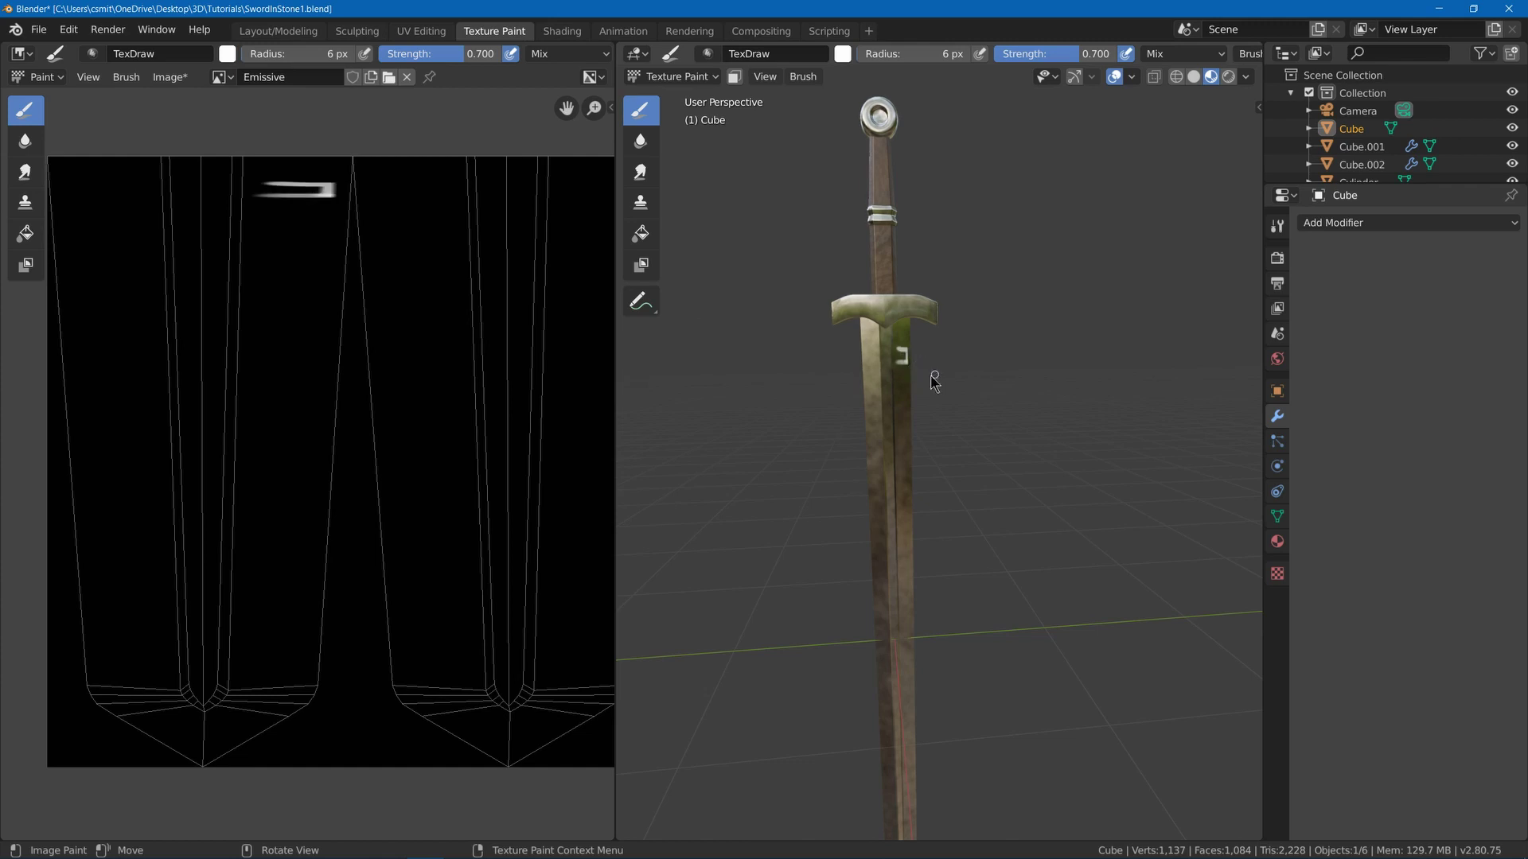
middle_drag(935, 382, 909, 358)
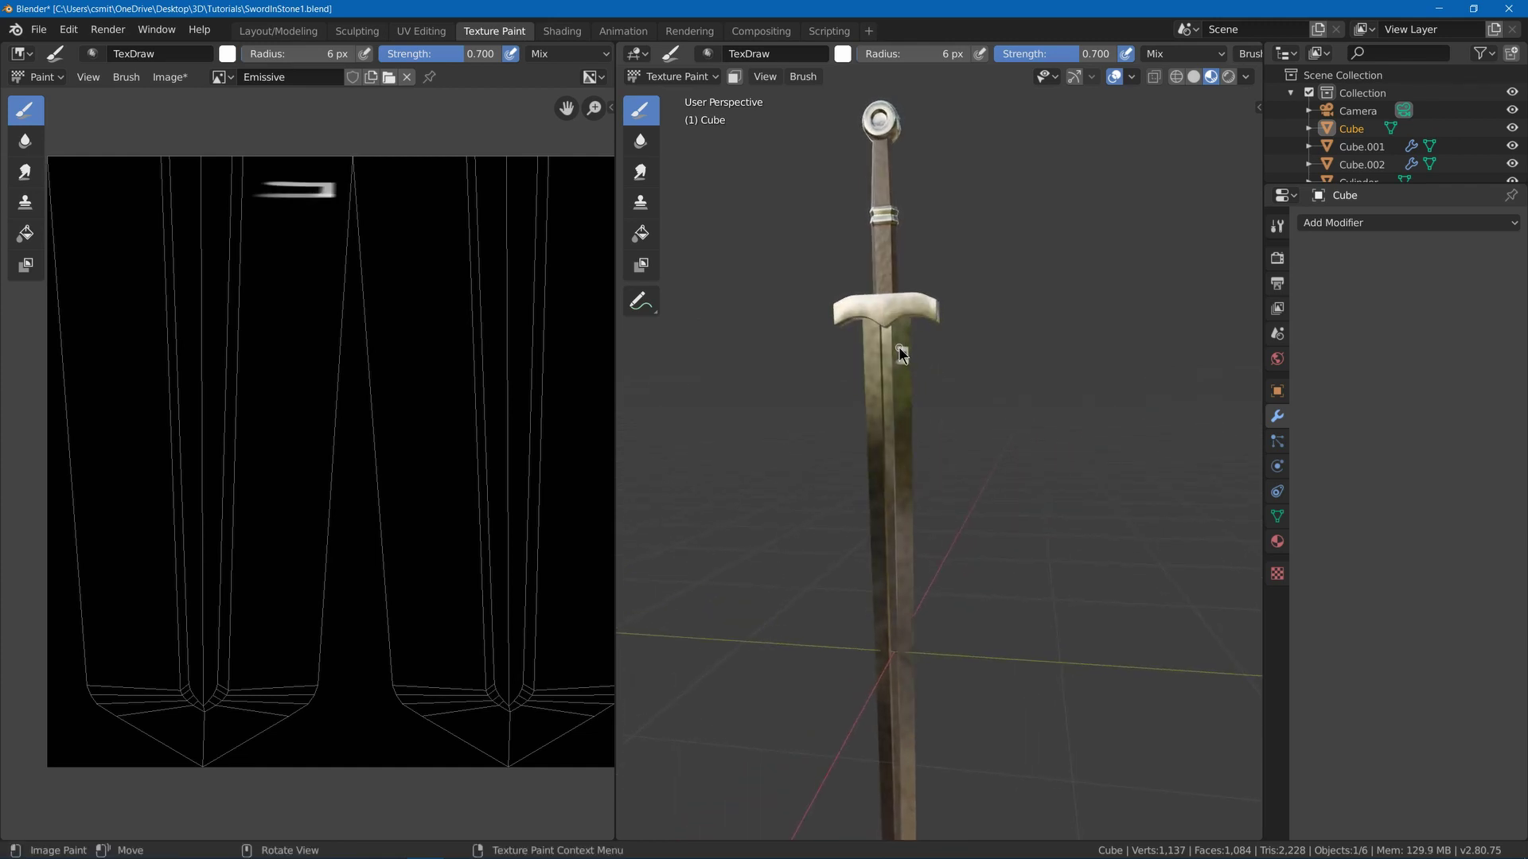
mouse_move(899, 350)
mouse_down()
mouse_move(894, 370)
mouse_move(932, 351)
mouse_up()
middle_drag(894, 358, 905, 388)
drag(900, 387, 899, 482)
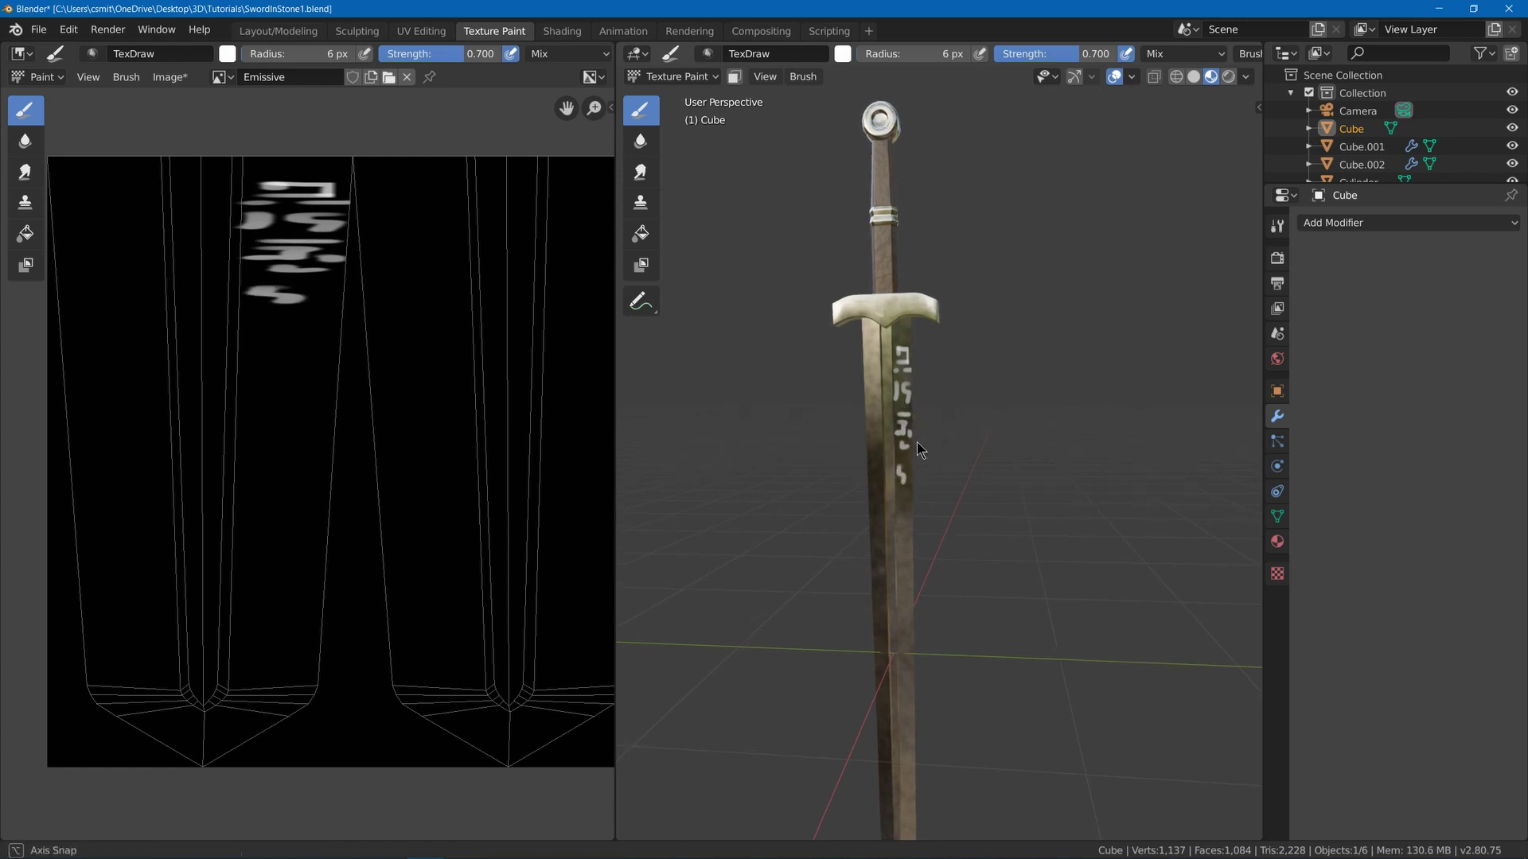
middle_drag(917, 442, 914, 477)
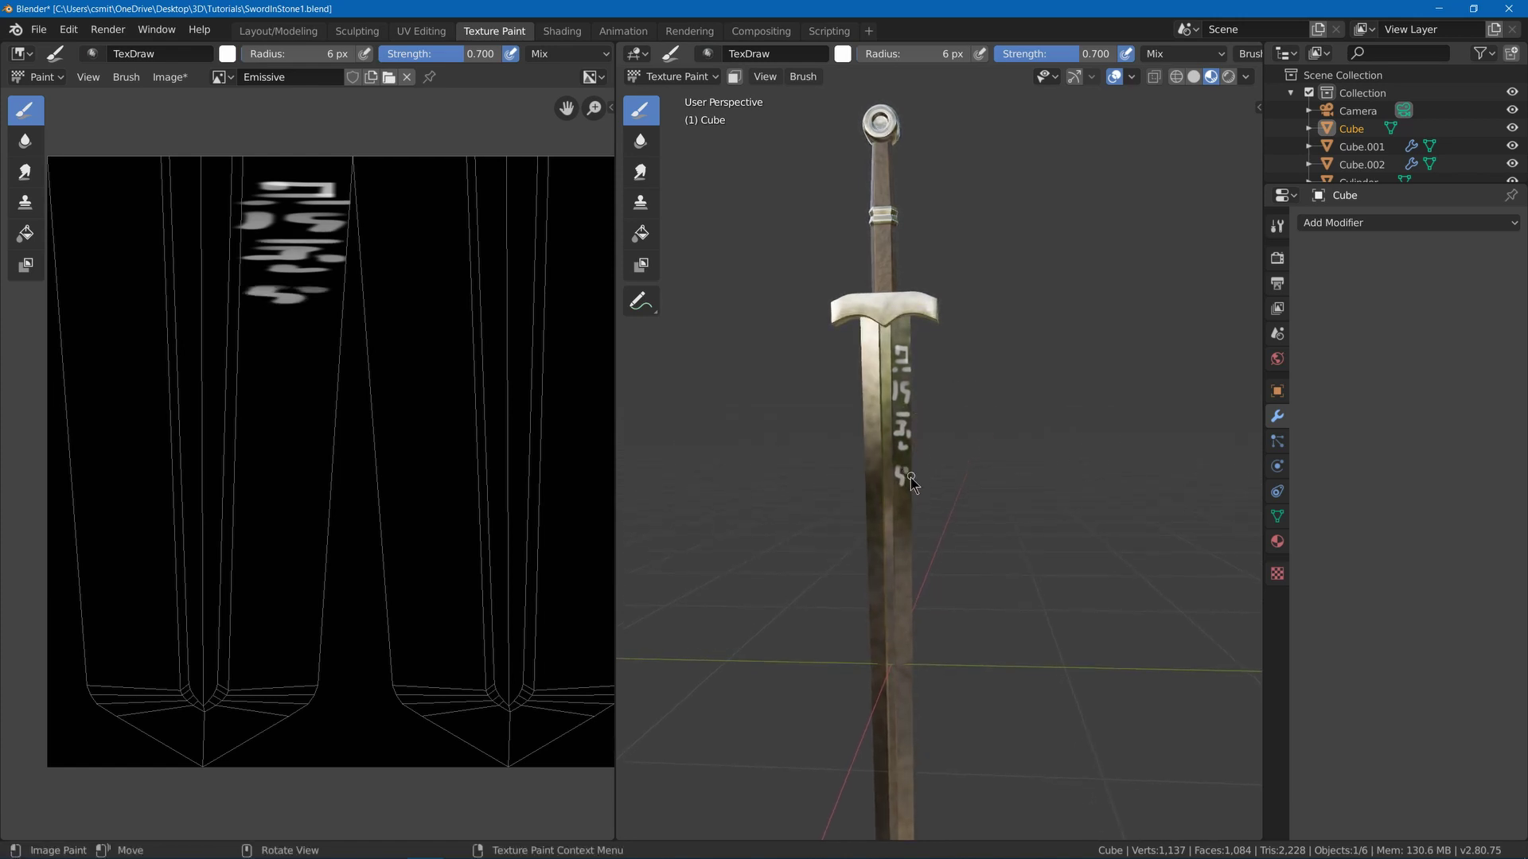
click(908, 486)
drag(899, 502, 901, 516)
middle_drag(901, 515, 905, 534)
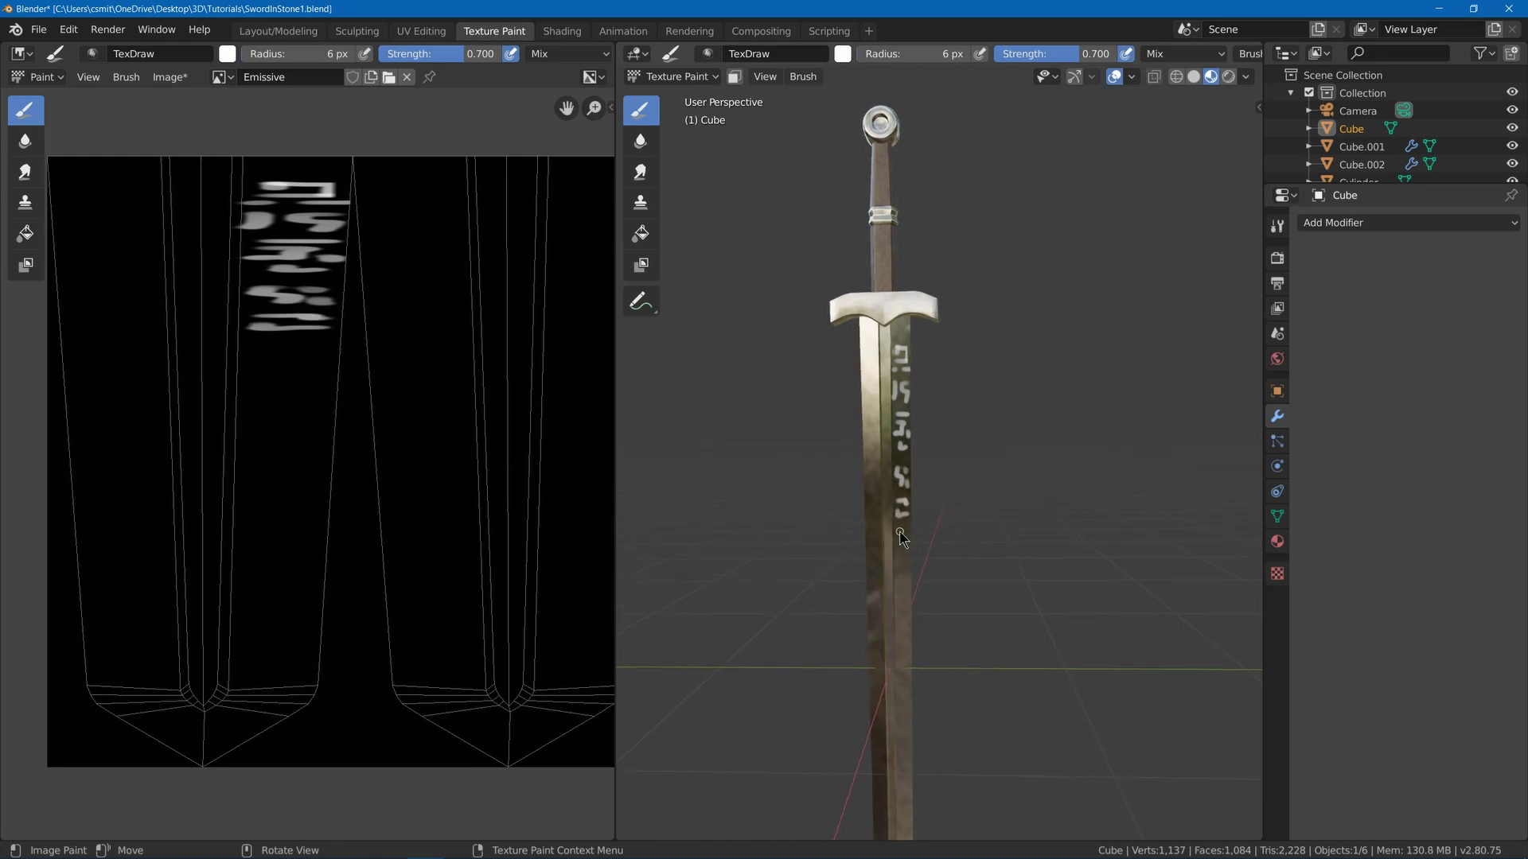
drag(900, 532, 901, 548)
middle_drag(926, 507, 944, 508)
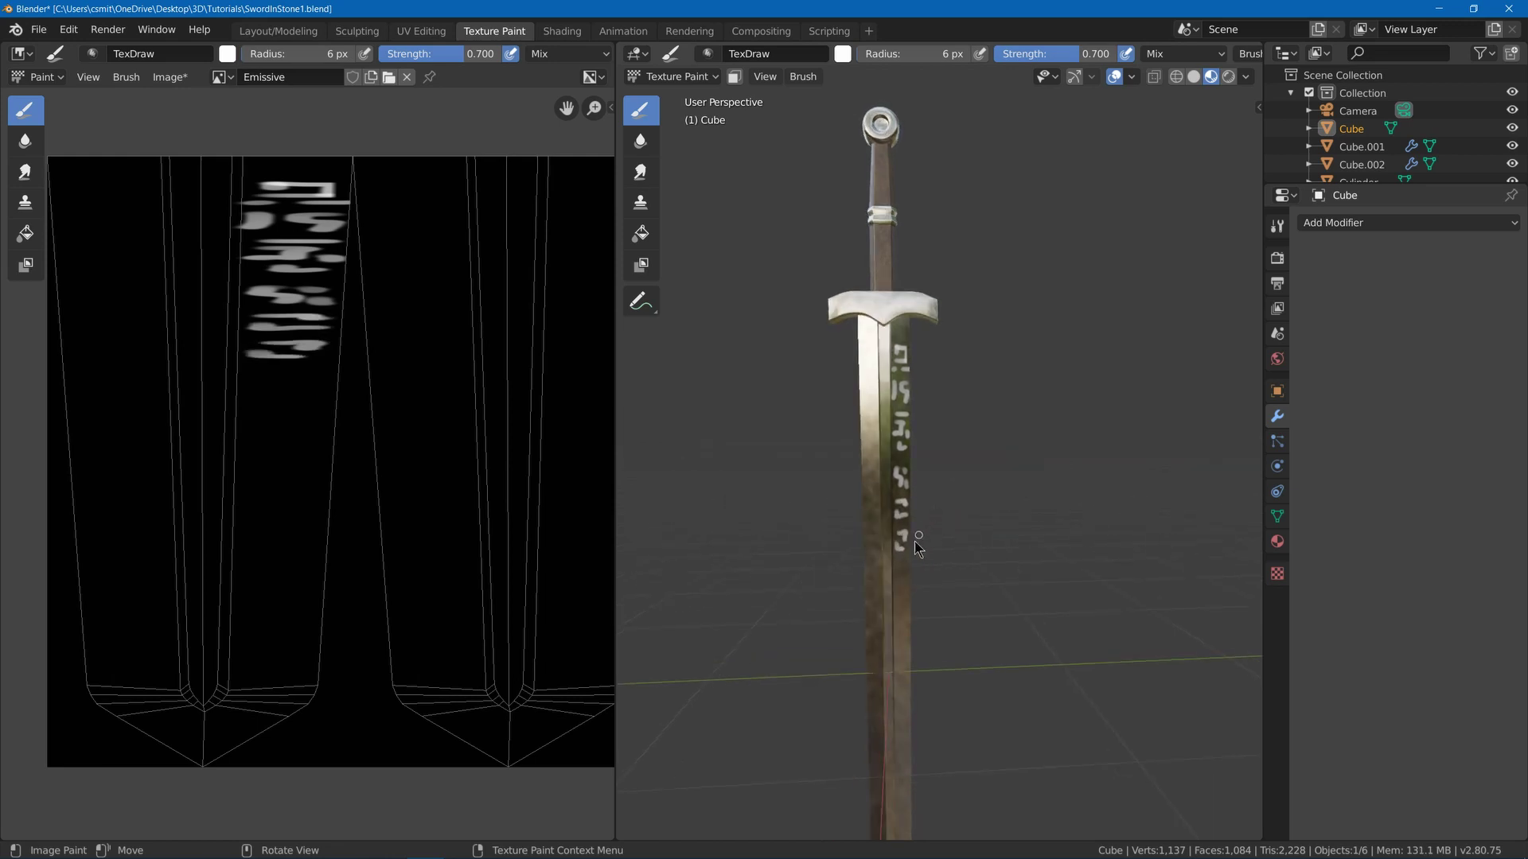
mouse_move(895, 566)
mouse_down()
mouse_move(909, 567)
mouse_move(904, 633)
mouse_up()
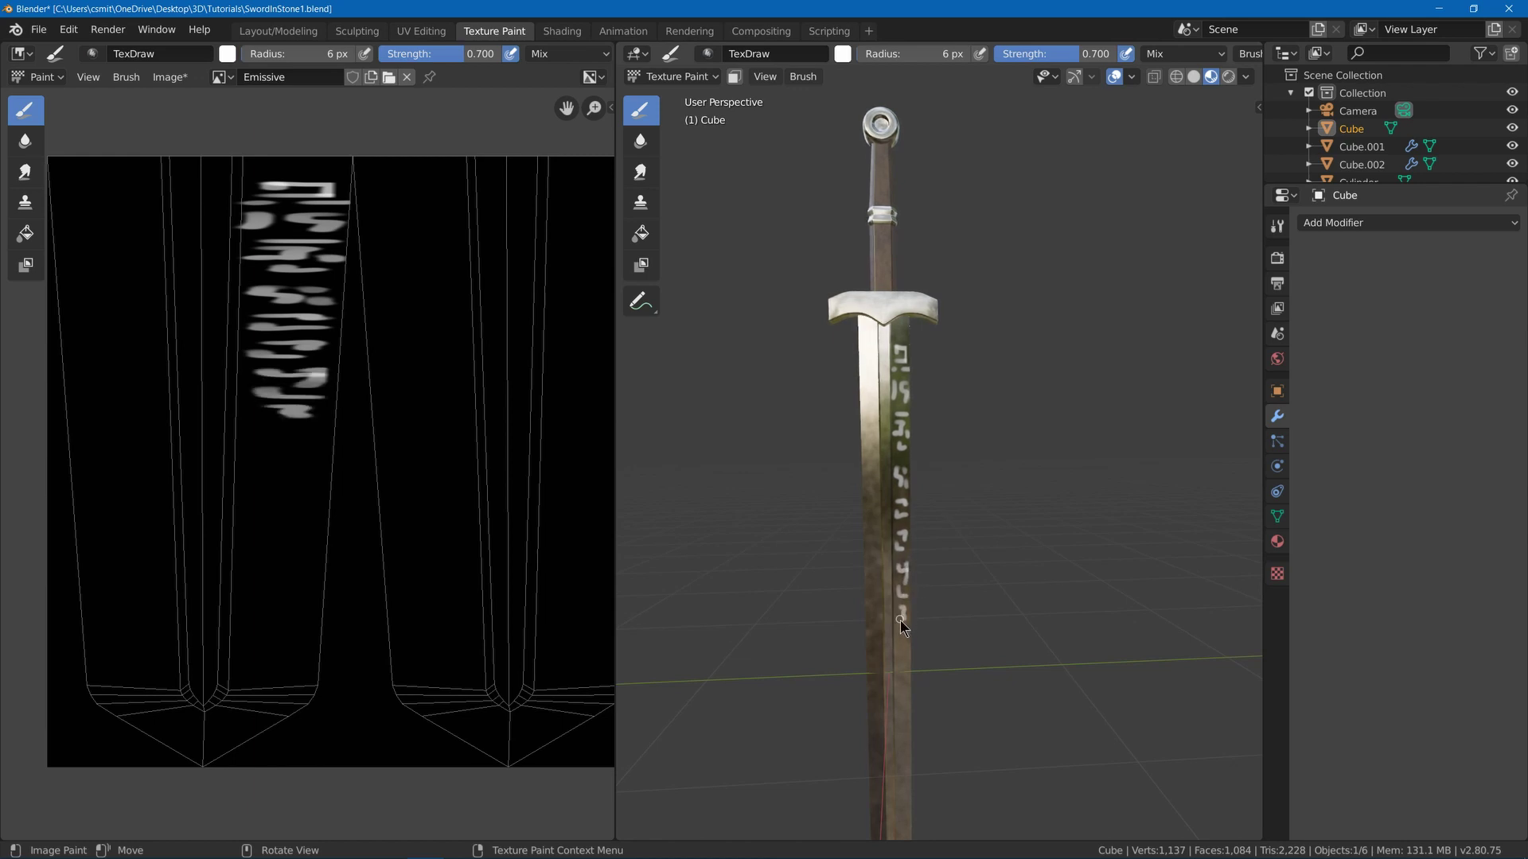
mouse_move(953, 597)
middle_down()
mouse_move(935, 478)
mouse_move(1017, 403)
middle_up()
- In the Shading workspace, enable Ambient Occlusion, Bloom and Screen Space Reflections for the Eevee renderer
click(547, 31)
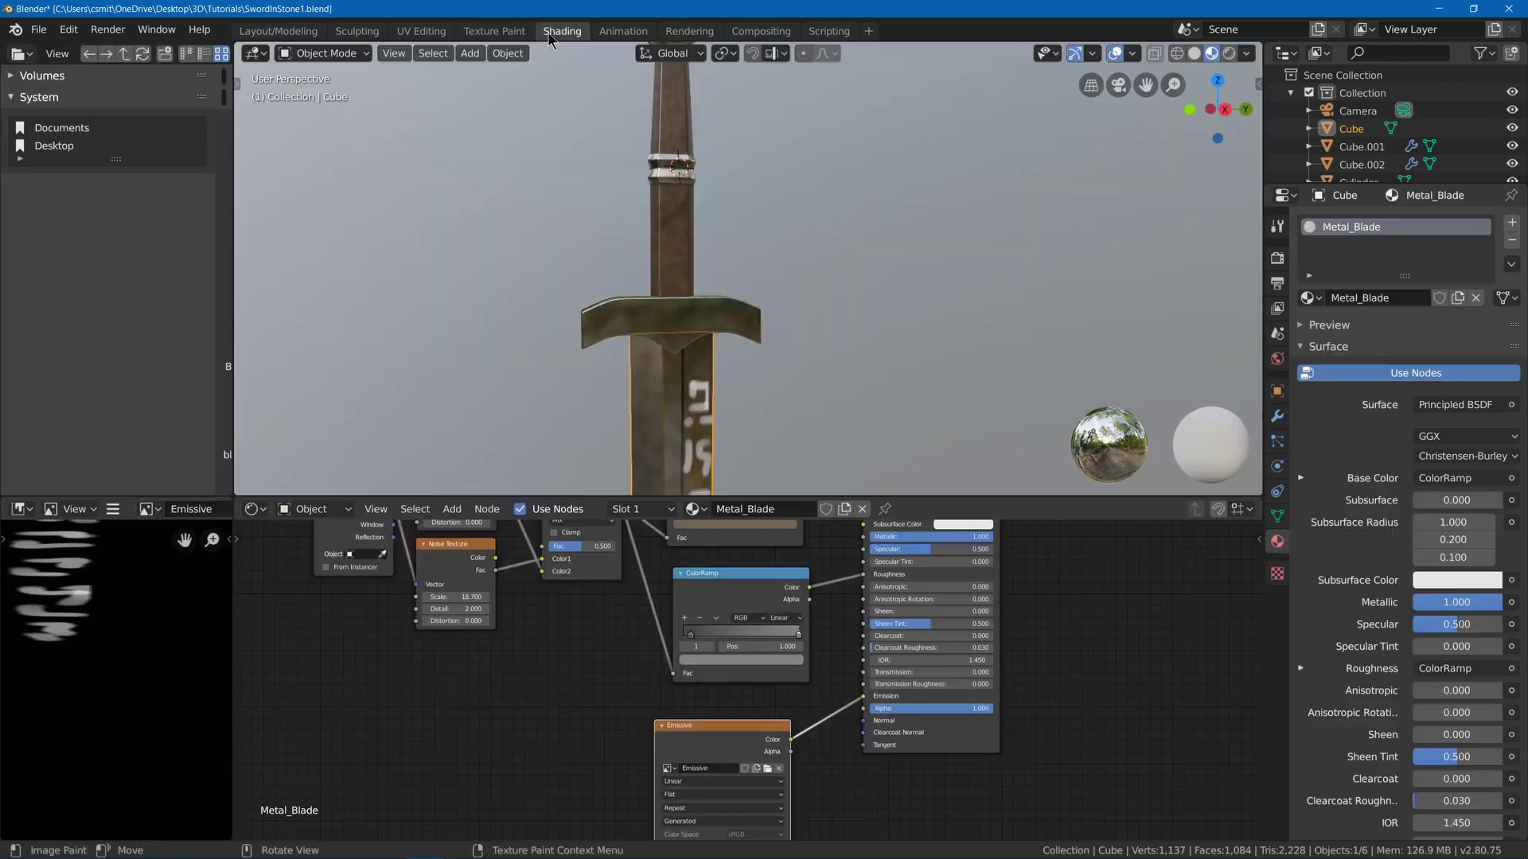
scroll(747, 280, down, 5)
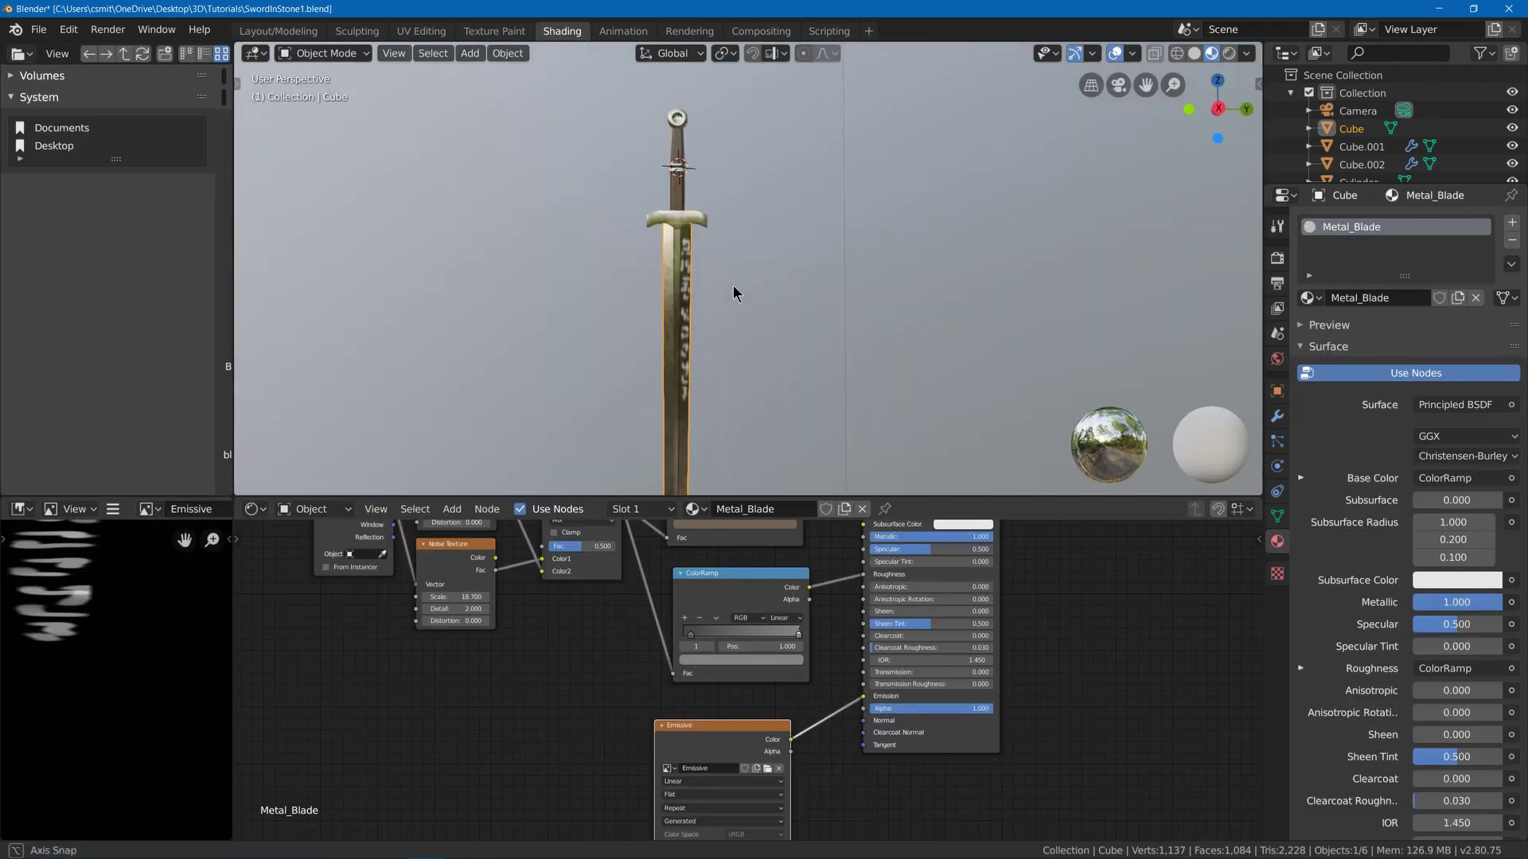
click(733, 285)
scroll(733, 285, up, 2)
scroll(749, 239, up, 2)
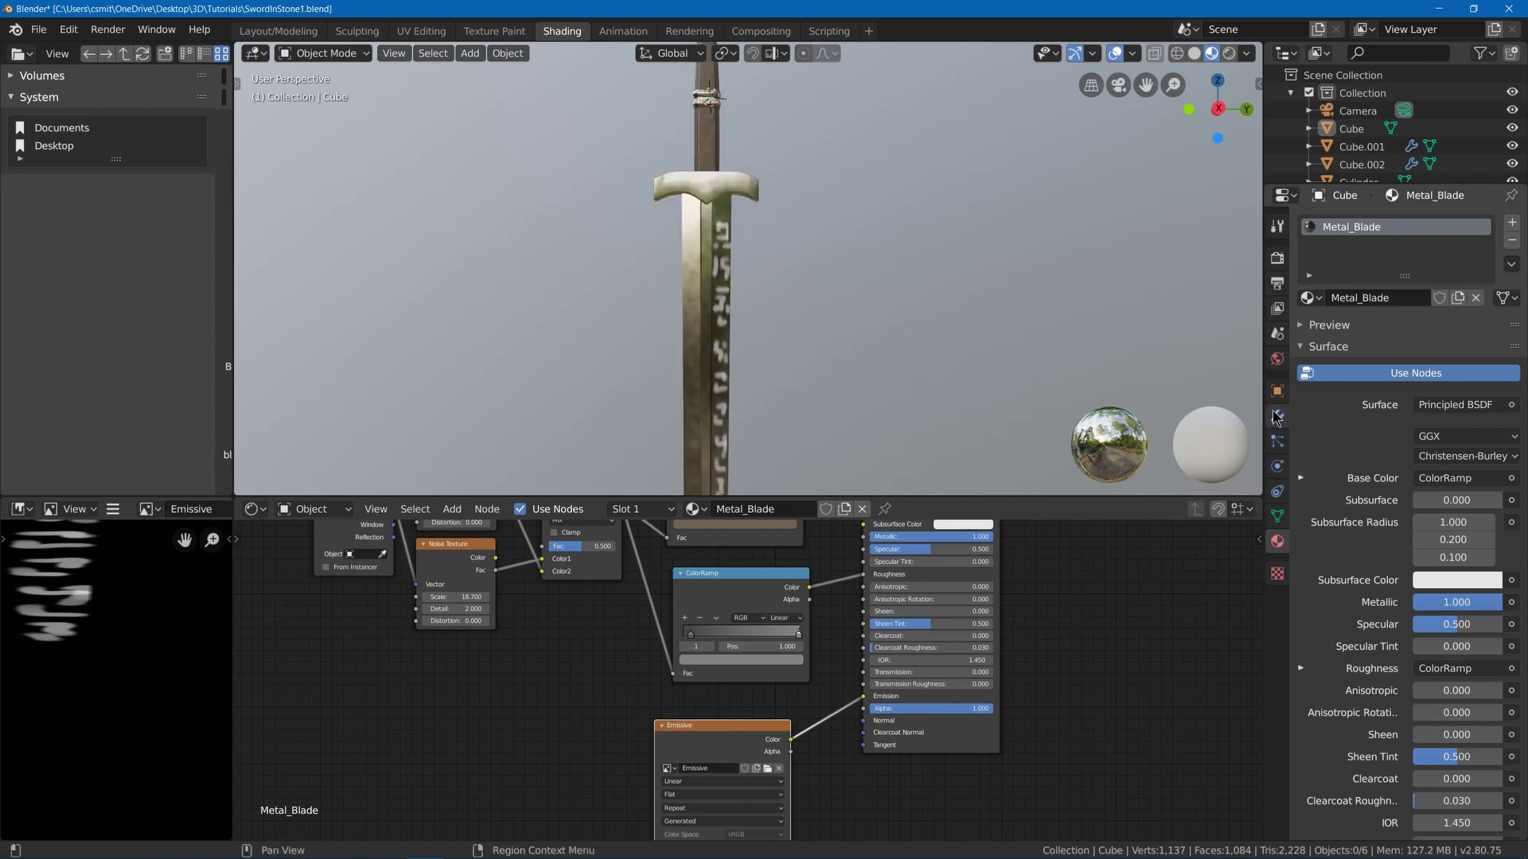
click(1276, 260)
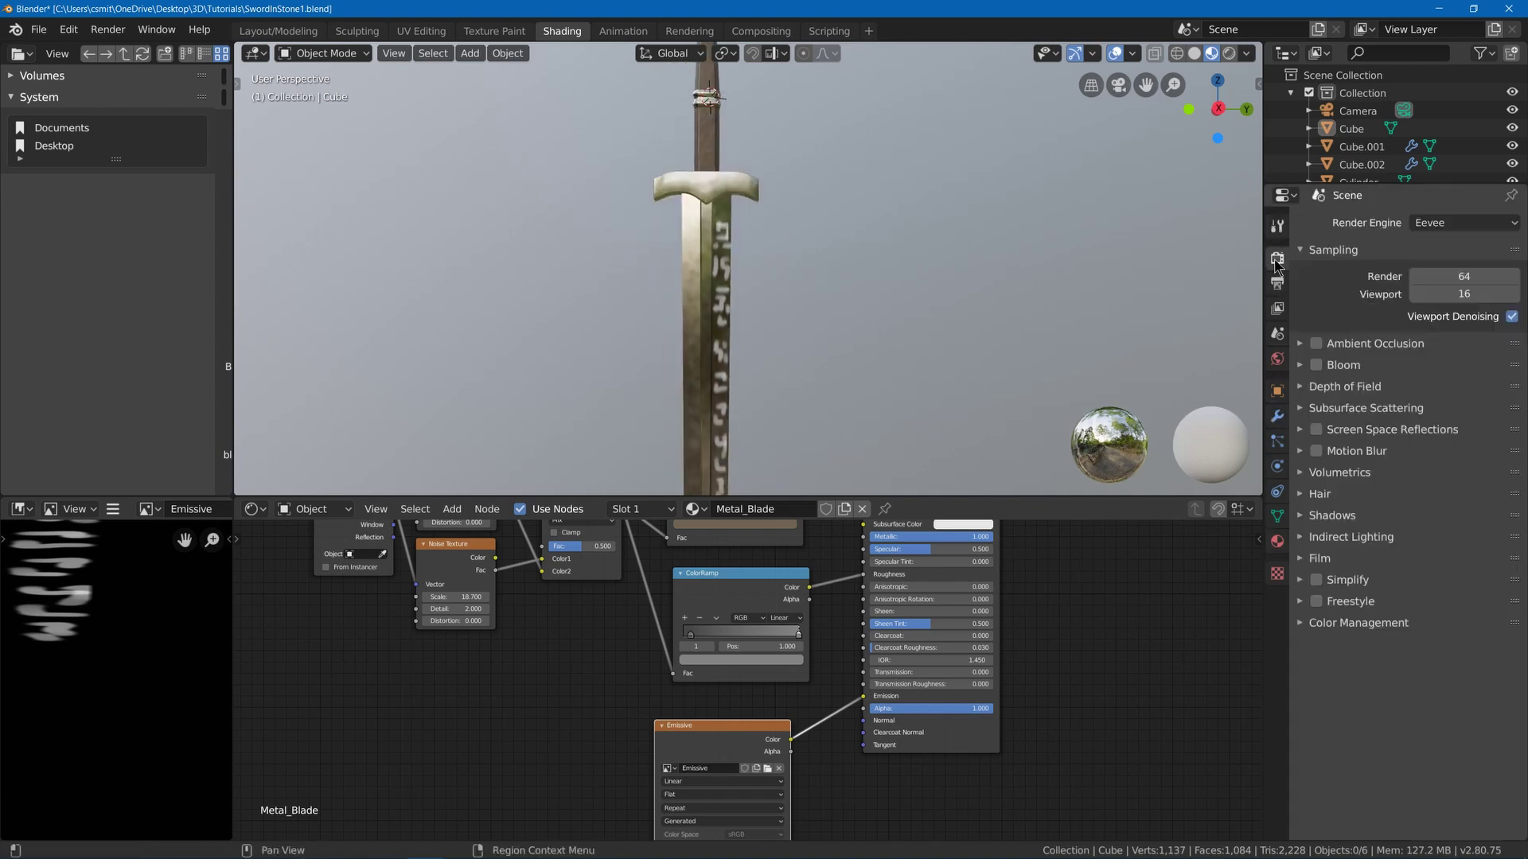
click(1330, 362)
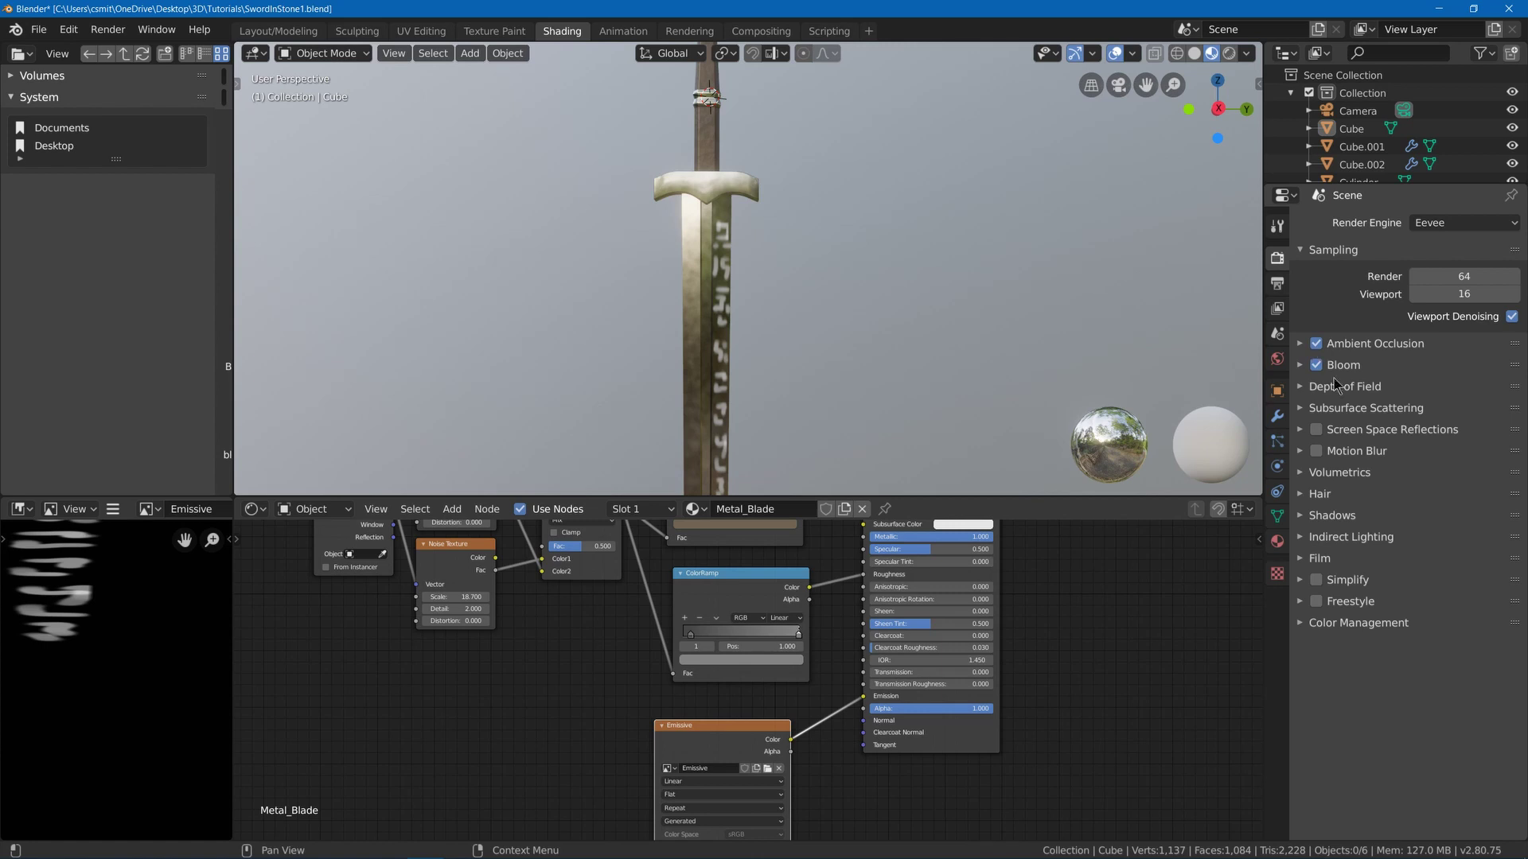
click(1345, 428)
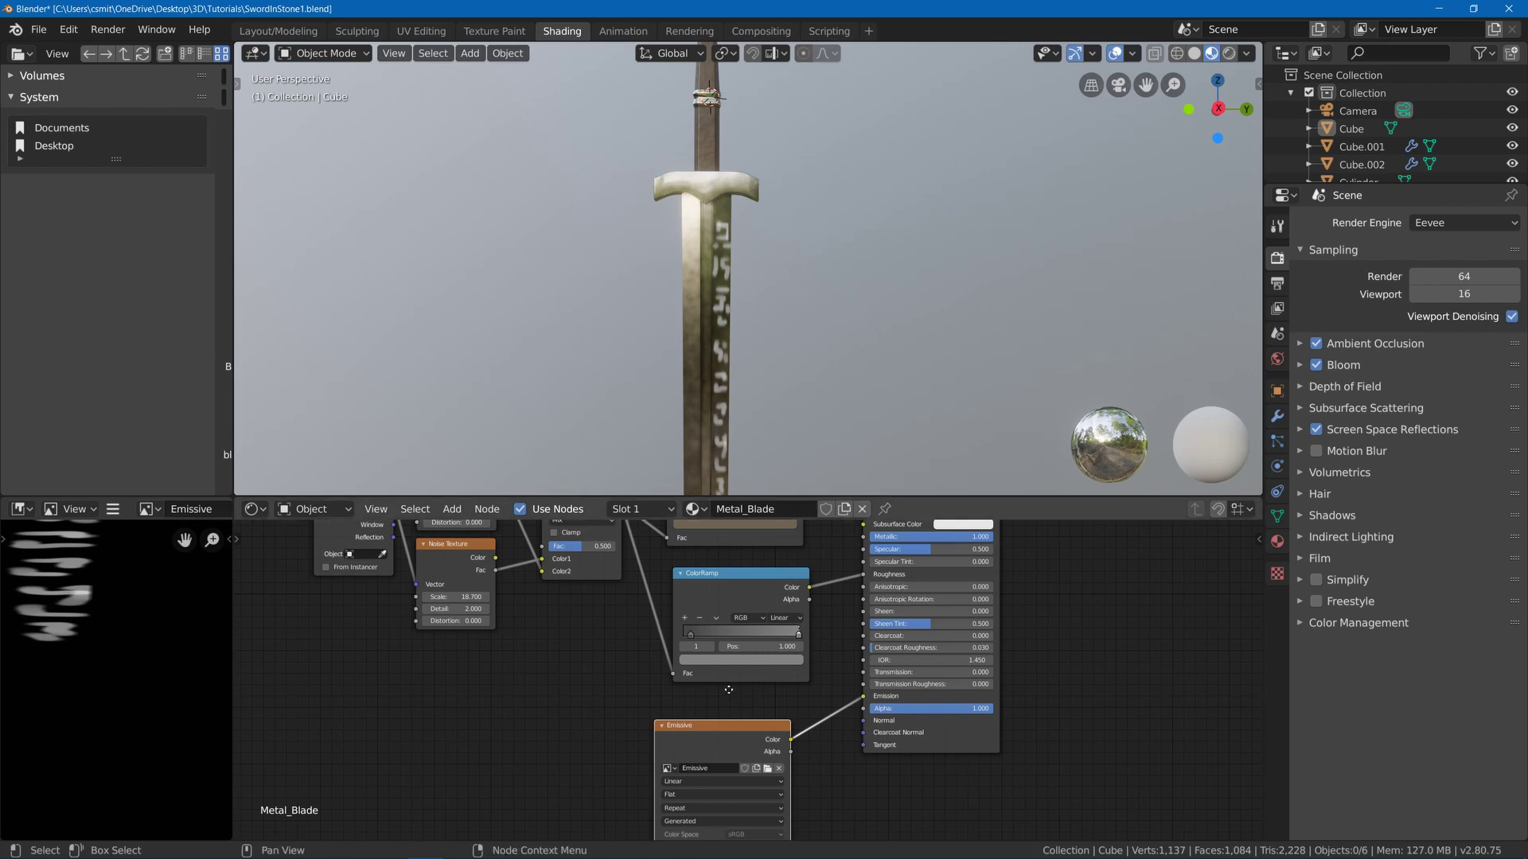
- Insert a Math node between the Emissive image's Color output and the Principled BSDF's Emission input in Metal_Blade
middle_drag(726, 686, 736, 592)
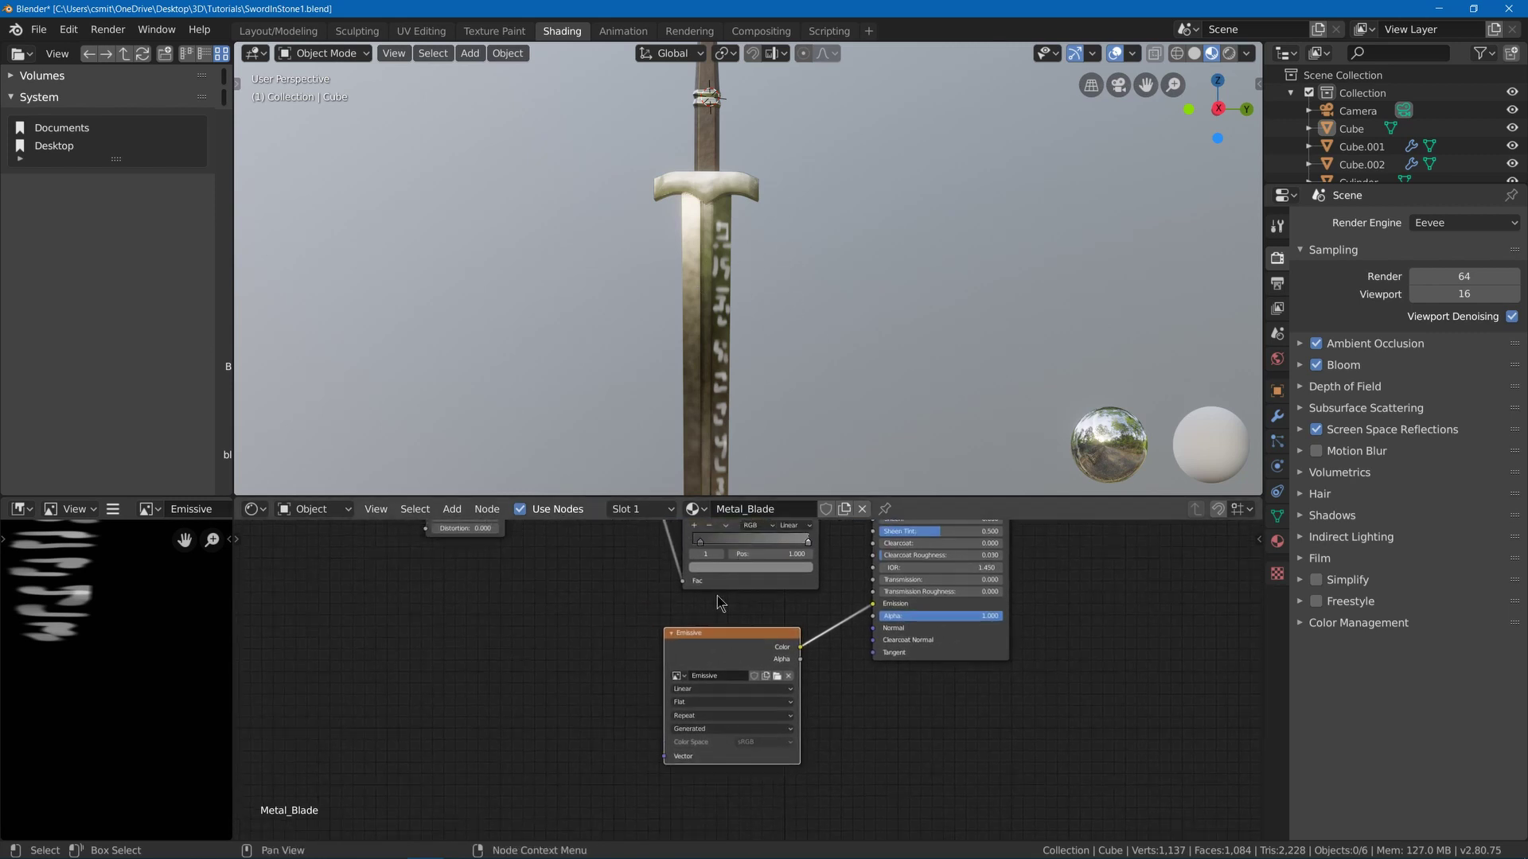
drag(723, 638, 590, 638)
key(shift+a)
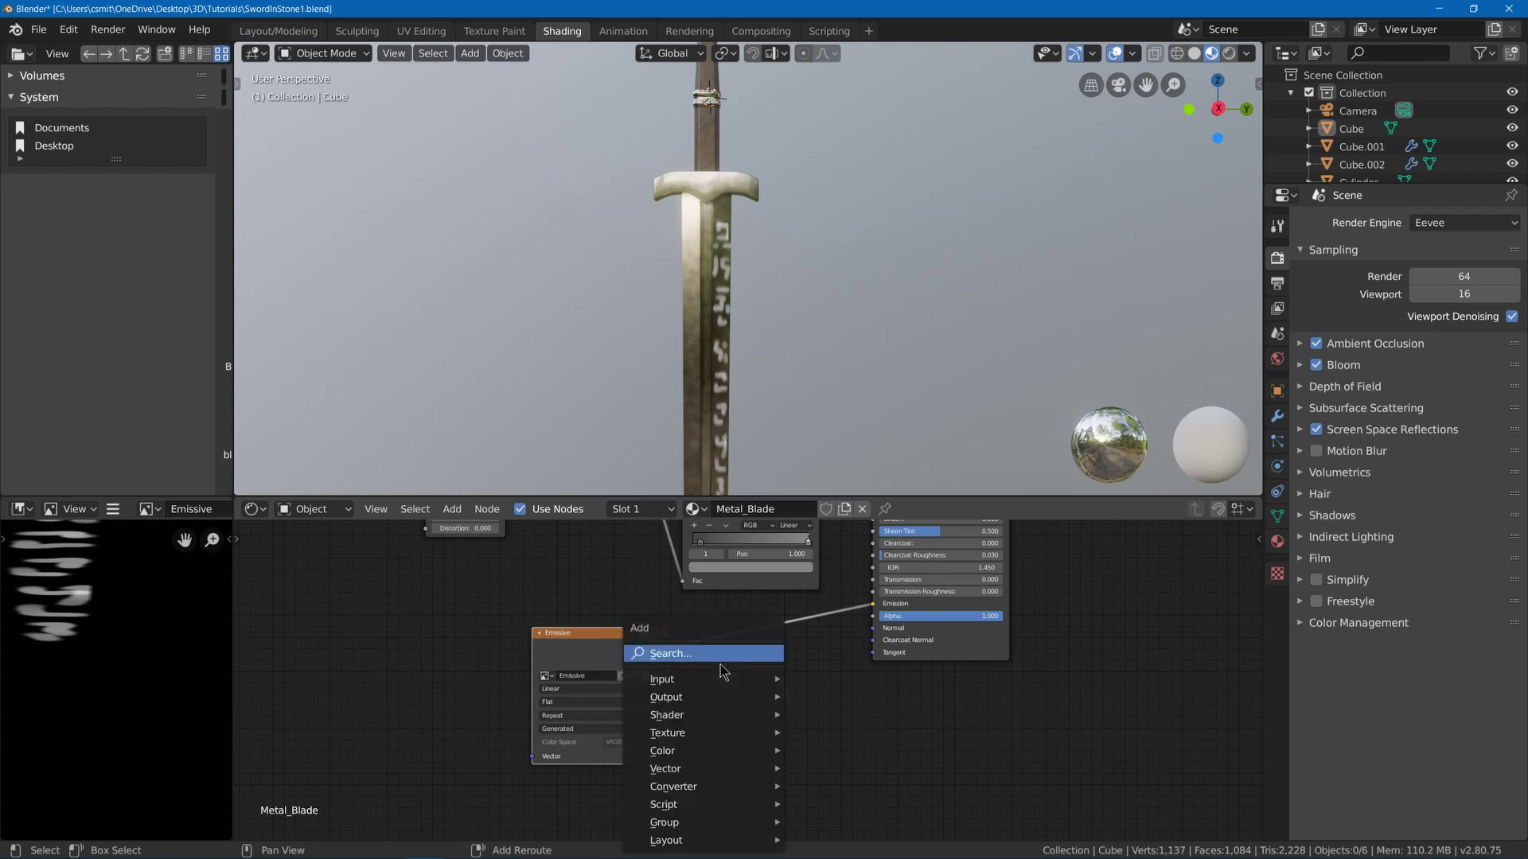
click(744, 651)
text(add)
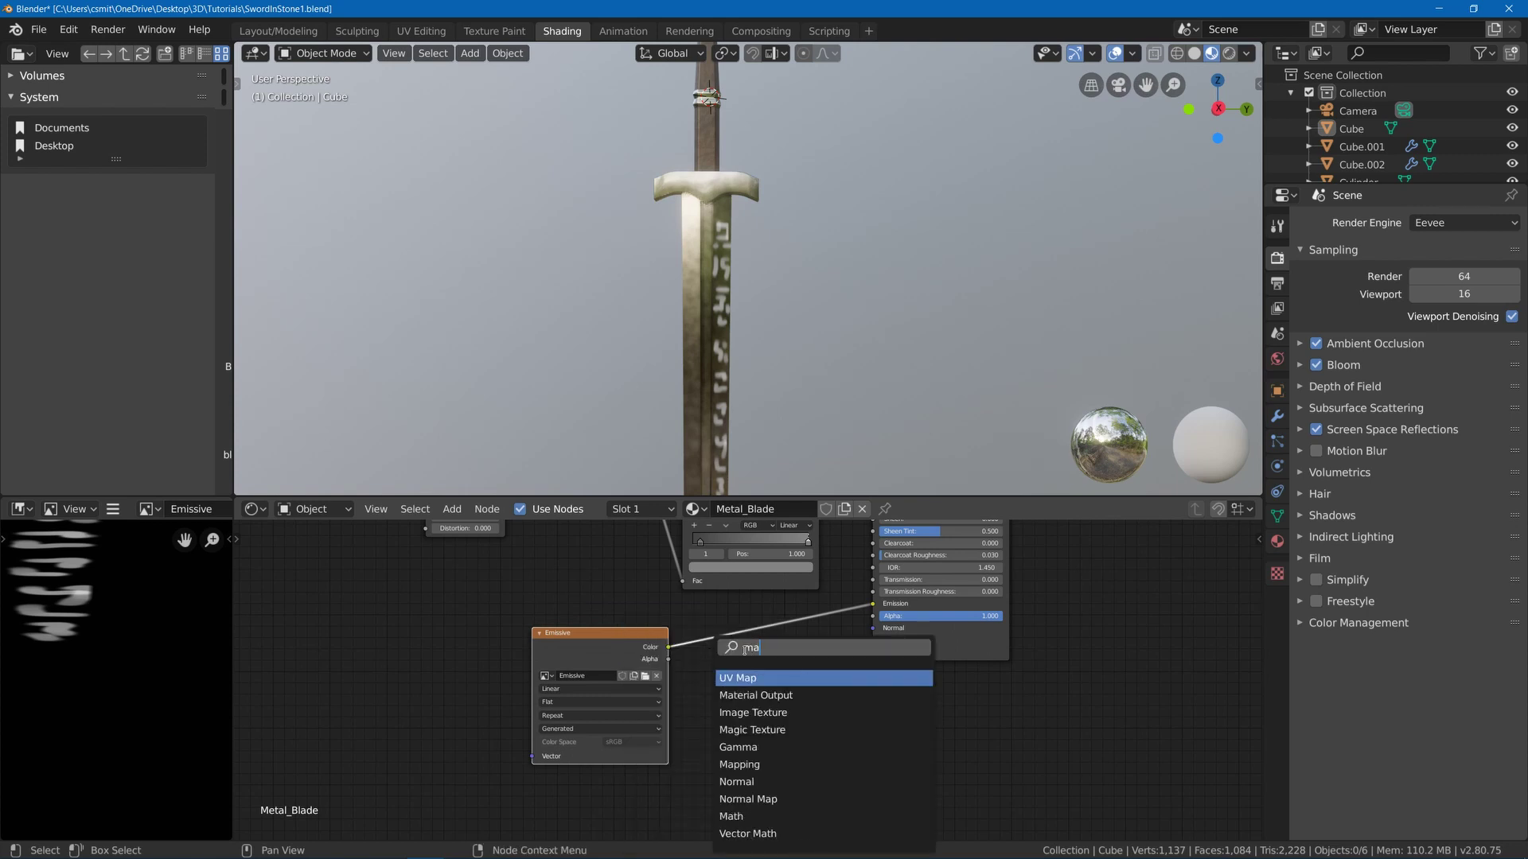
key(Return)
click(718, 615)
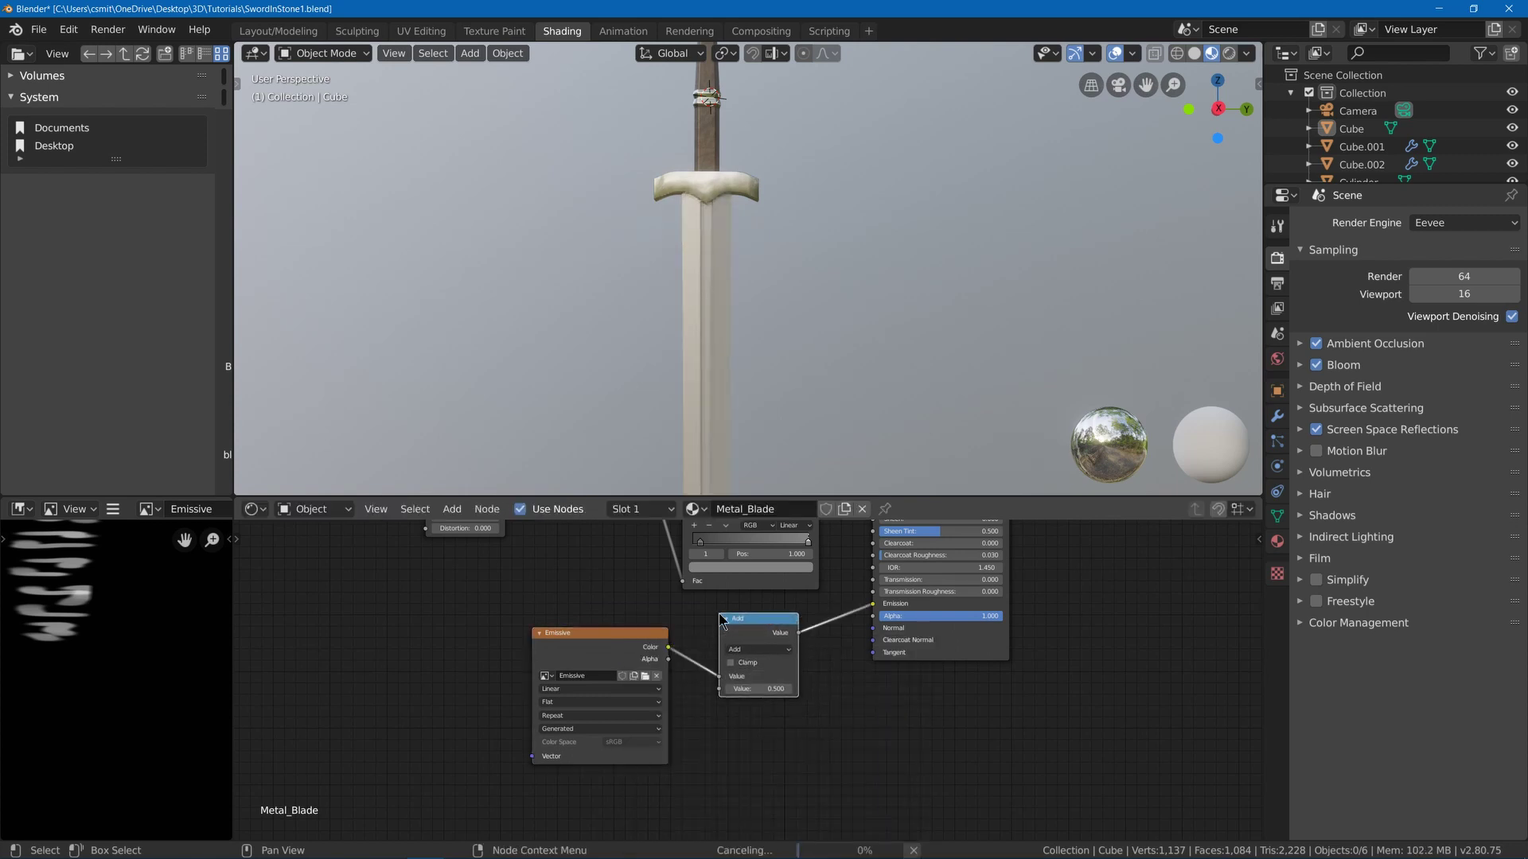
- Set the Math node's operation to Multiply and its second value to 100
click(752, 650)
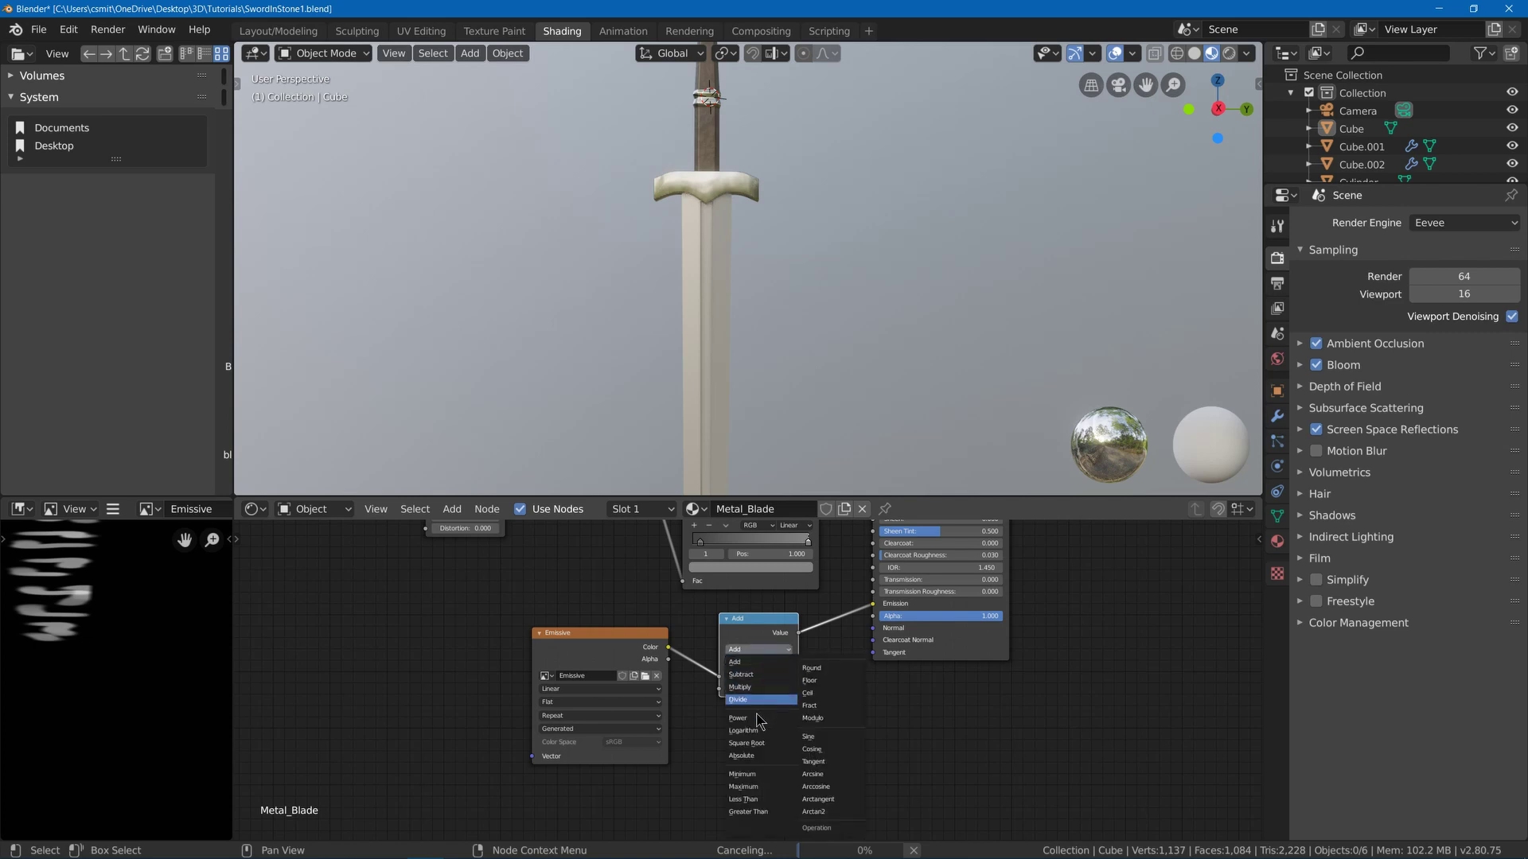
click(745, 685)
click(744, 689)
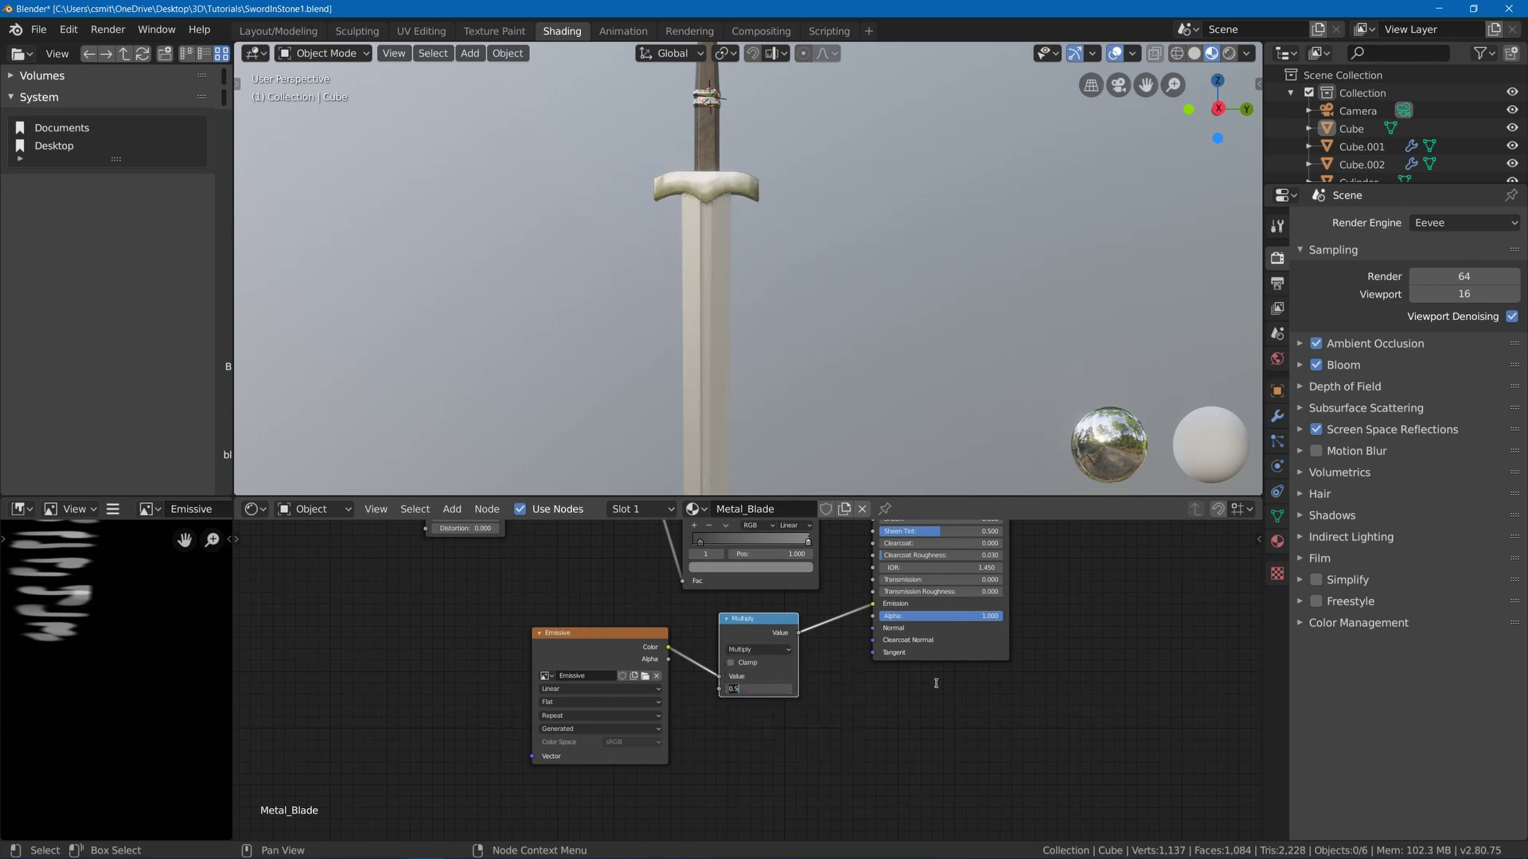
text(100)
key(Return)
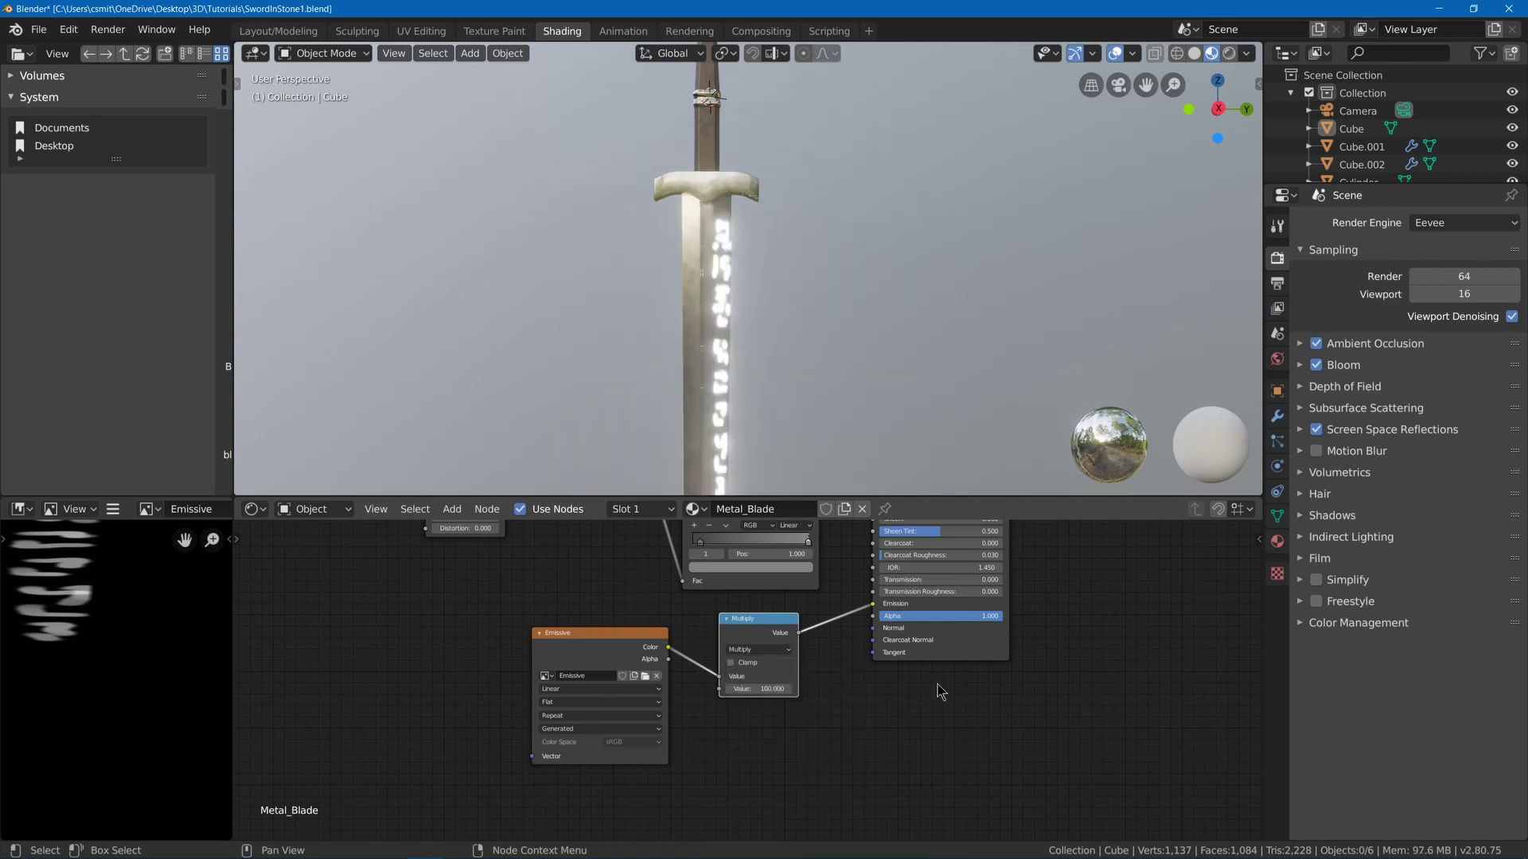
- Change the Bloom colour from white to blue in the Eevee settings so the runes glow blue
scroll(757, 327, down, 4)
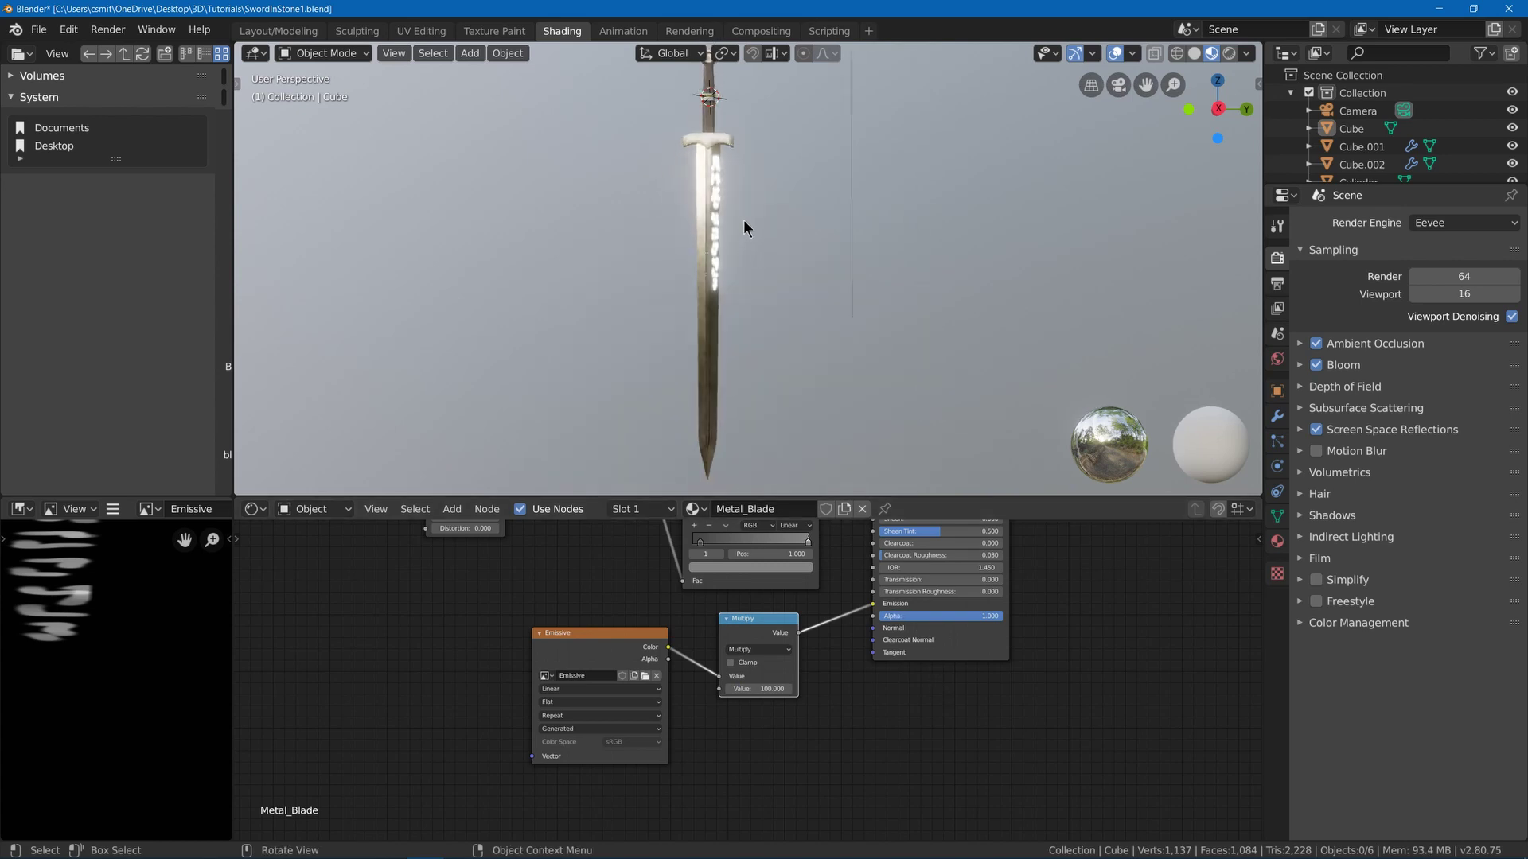
shift+middle_drag(743, 220, 769, 266)
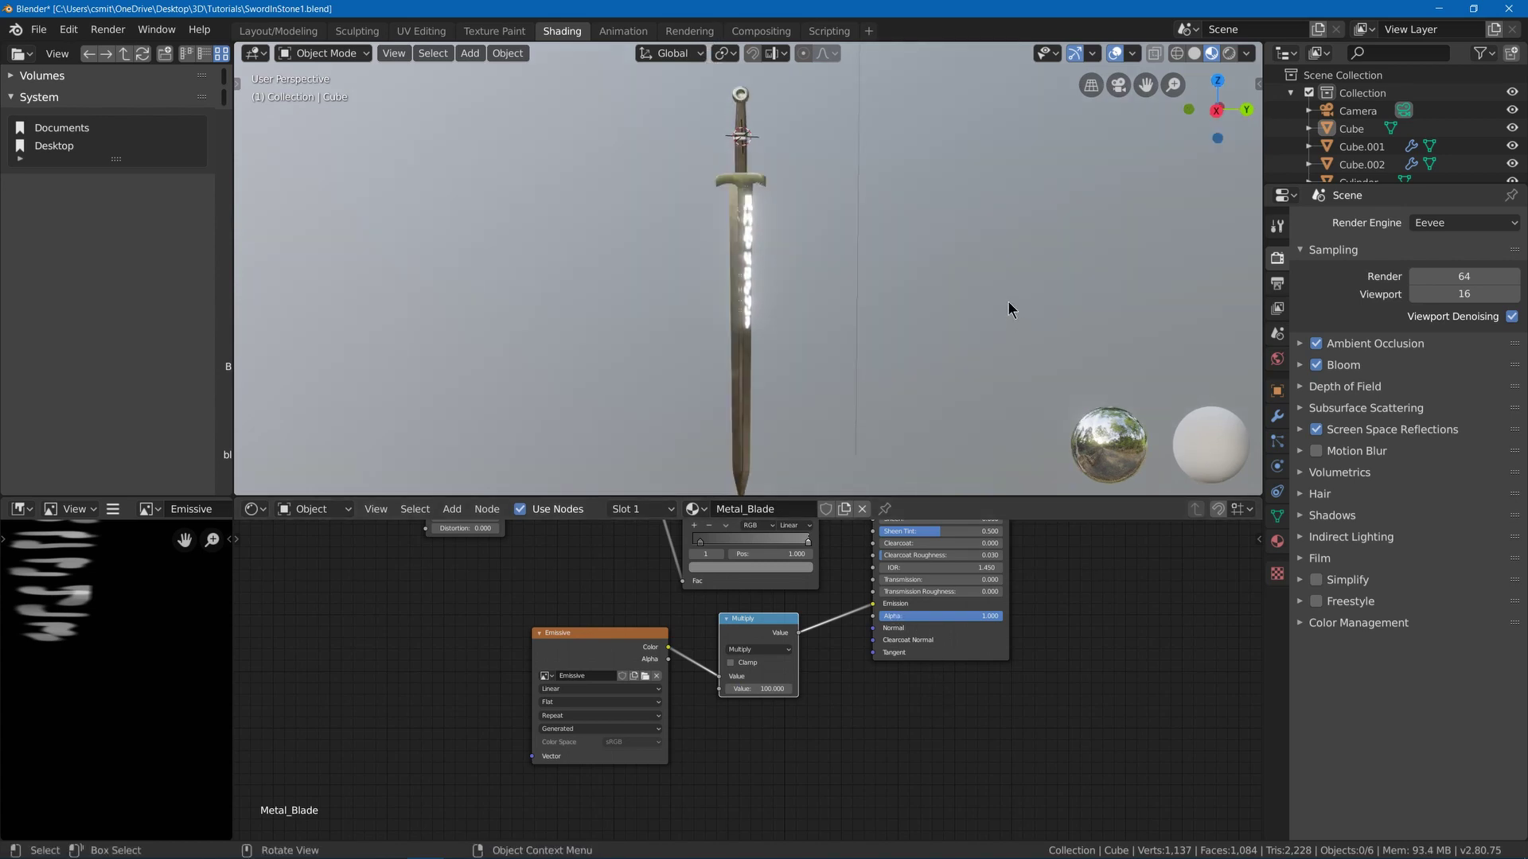
click(1343, 365)
click(1430, 452)
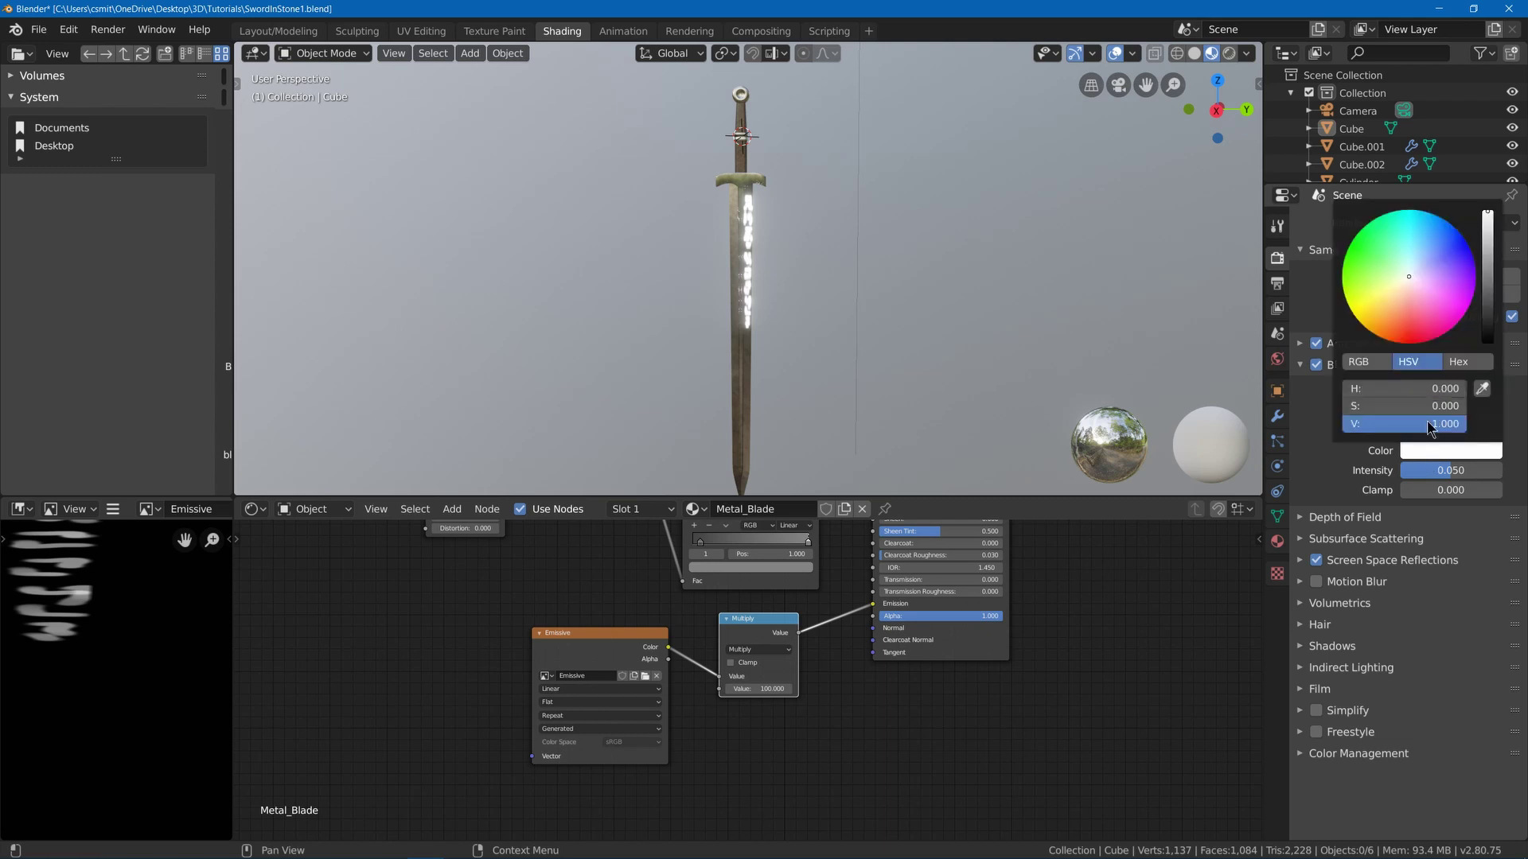
click(1426, 262)
mouse_move(1426, 262)
mouse_down()
mouse_move(1454, 261)
mouse_move(1443, 249)
mouse_up()
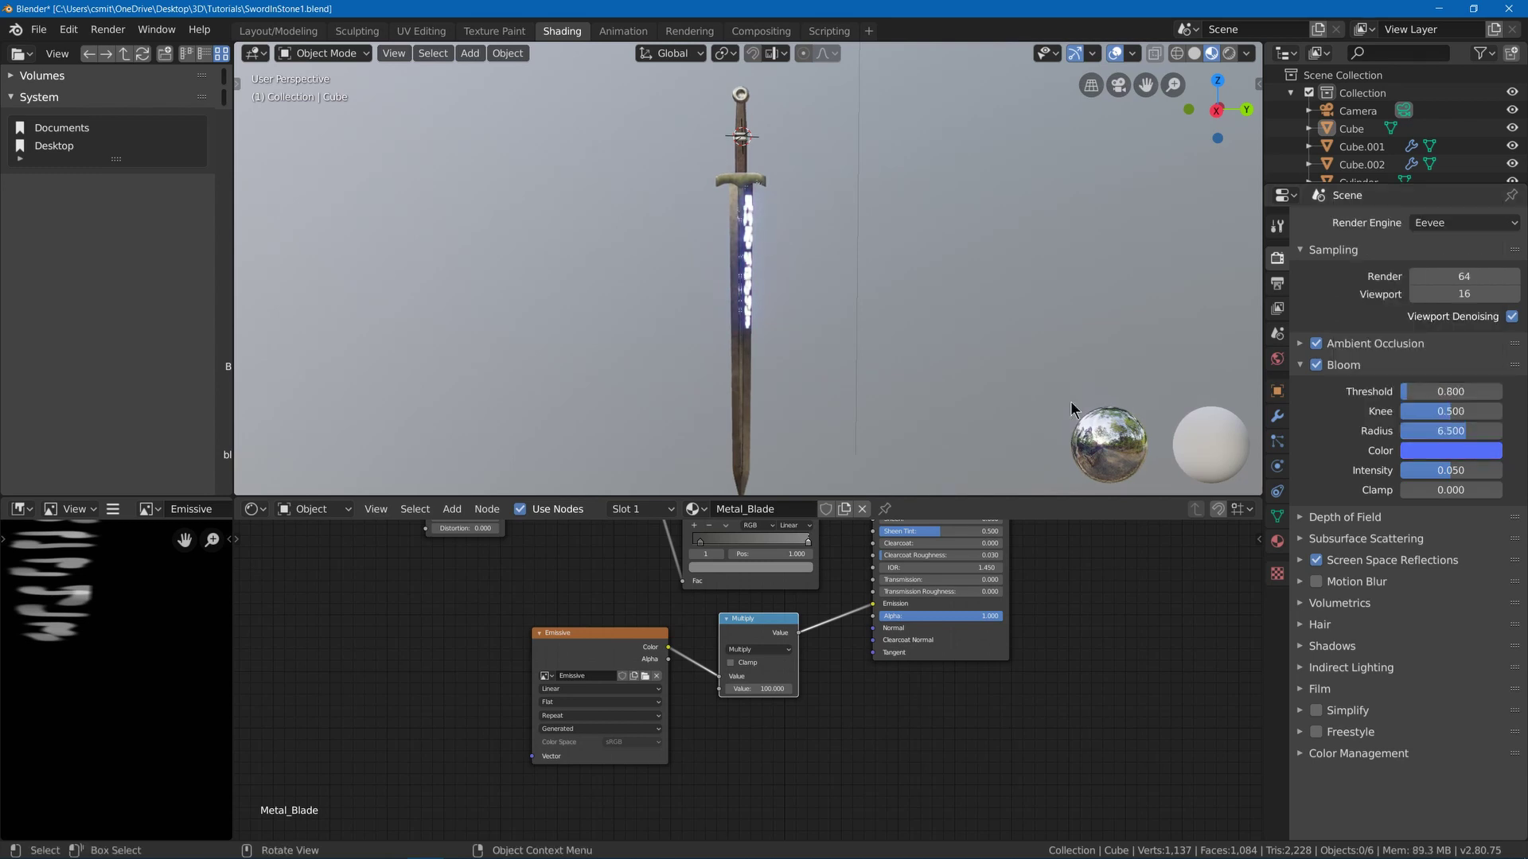